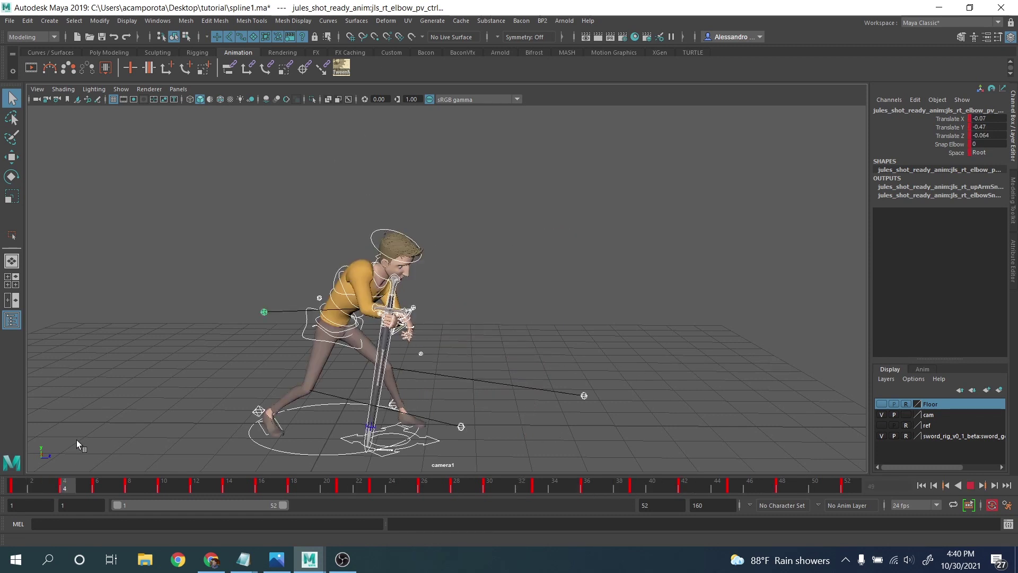
Step: Stop playback, open the Graph Editor, and convert all the animation curves of the selected controls to auto tangents
key(Escape)
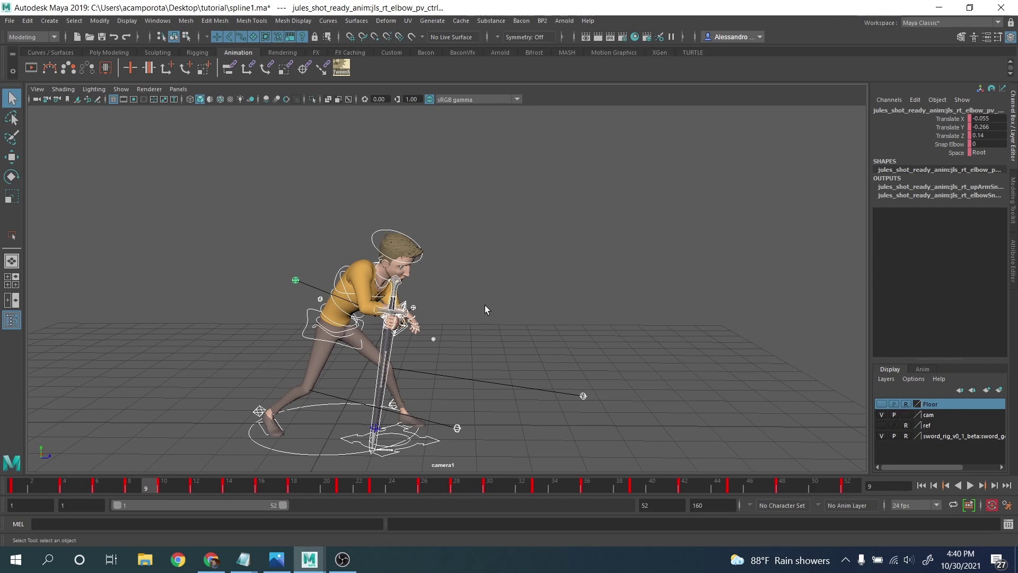
click(156, 23)
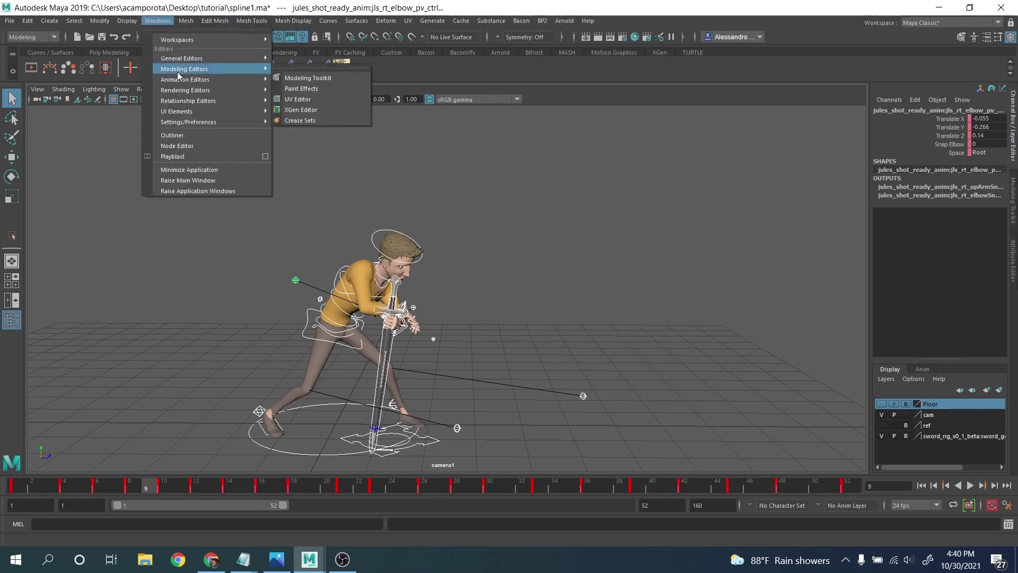
mouse_move(249, 90)
click(313, 90)
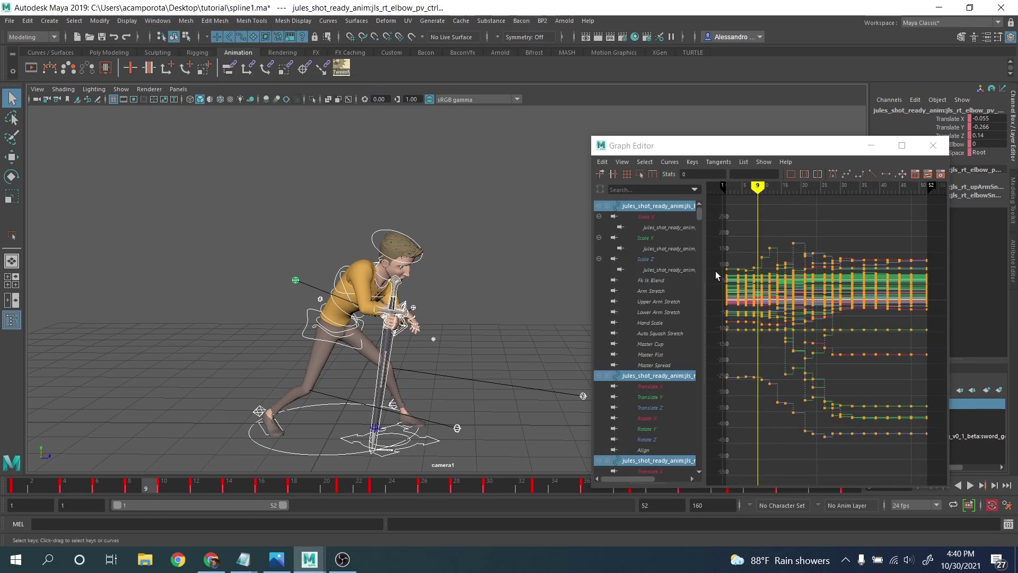
click(821, 288)
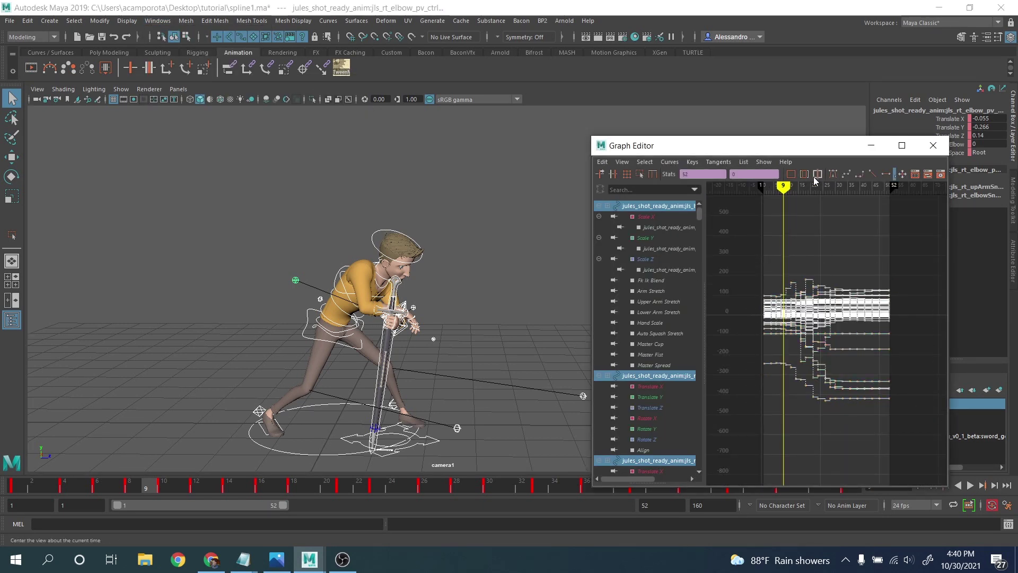
click(834, 174)
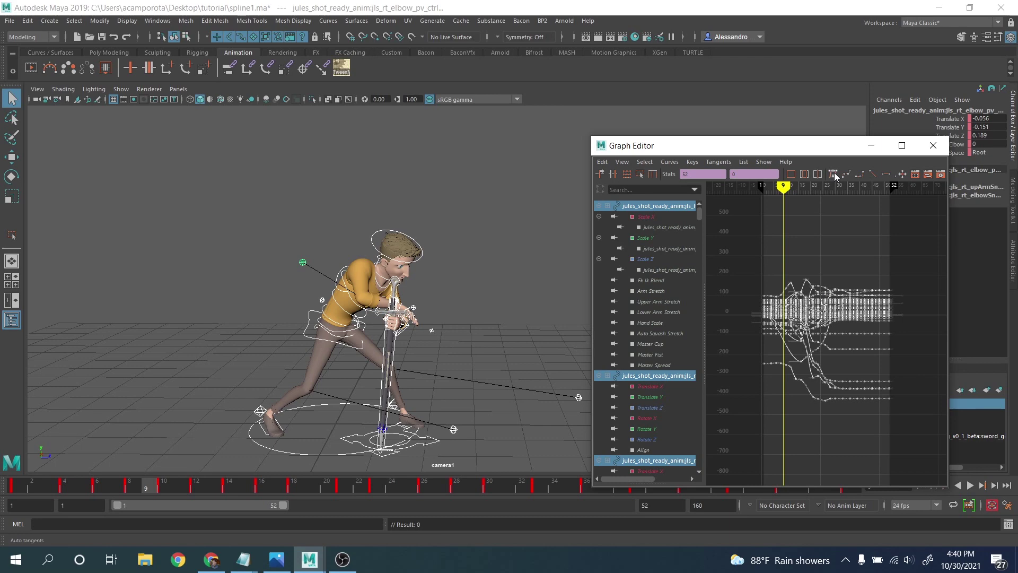
Step: Return to frame 1, close the Graph Editor, and play the animation to review the splined motion
mouse_move(129, 488)
mouse_down()
mouse_move(66, 488)
mouse_move(326, 486)
mouse_move(568, 508)
mouse_move(201, 460)
mouse_move(4, 421)
mouse_up()
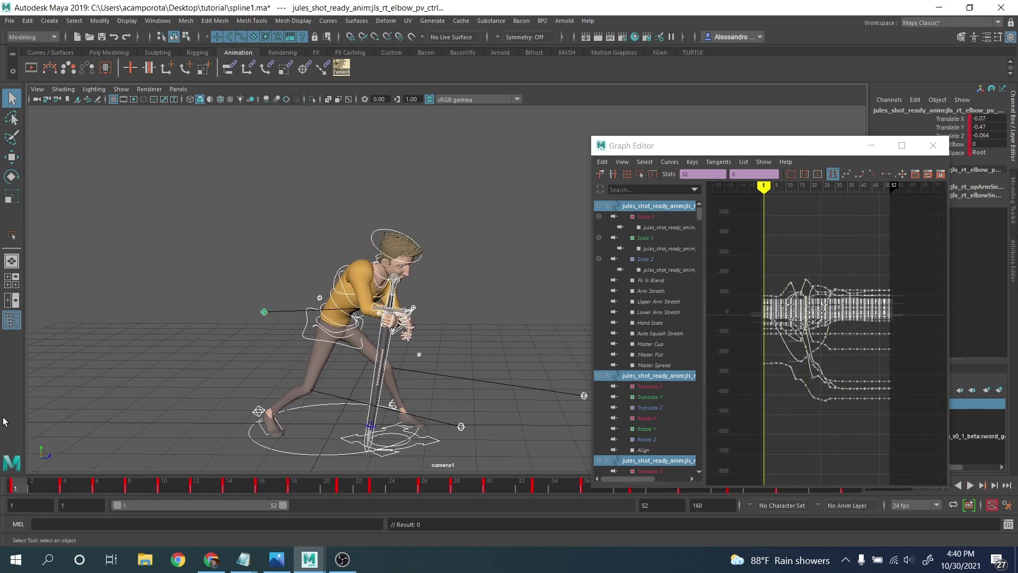
click(933, 145)
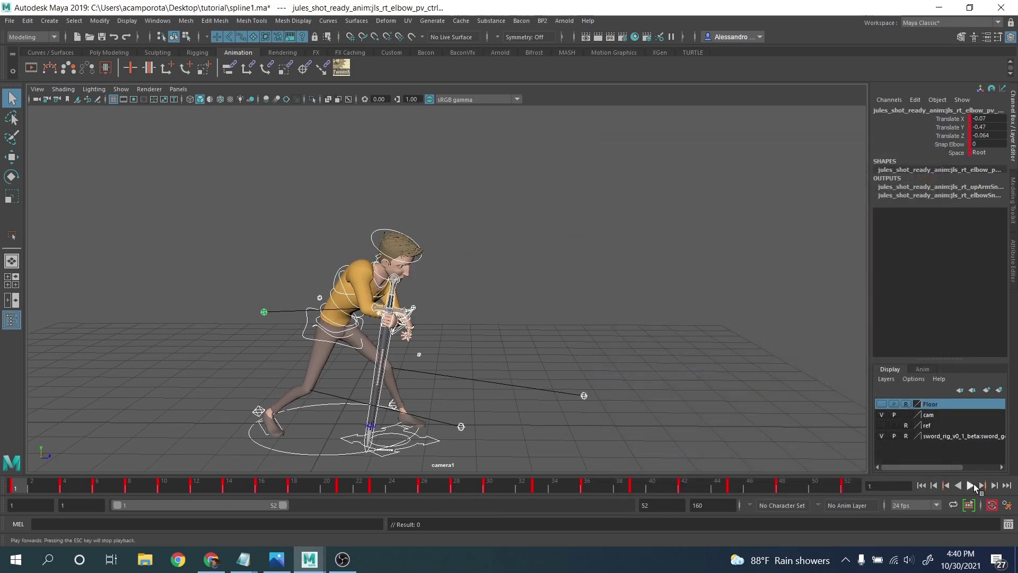
click(974, 486)
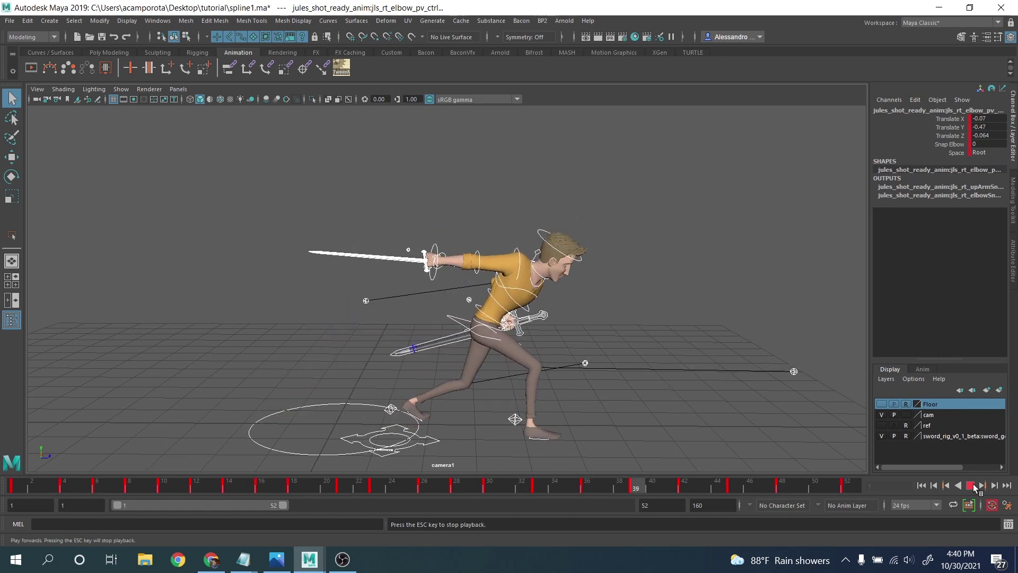
click(971, 485)
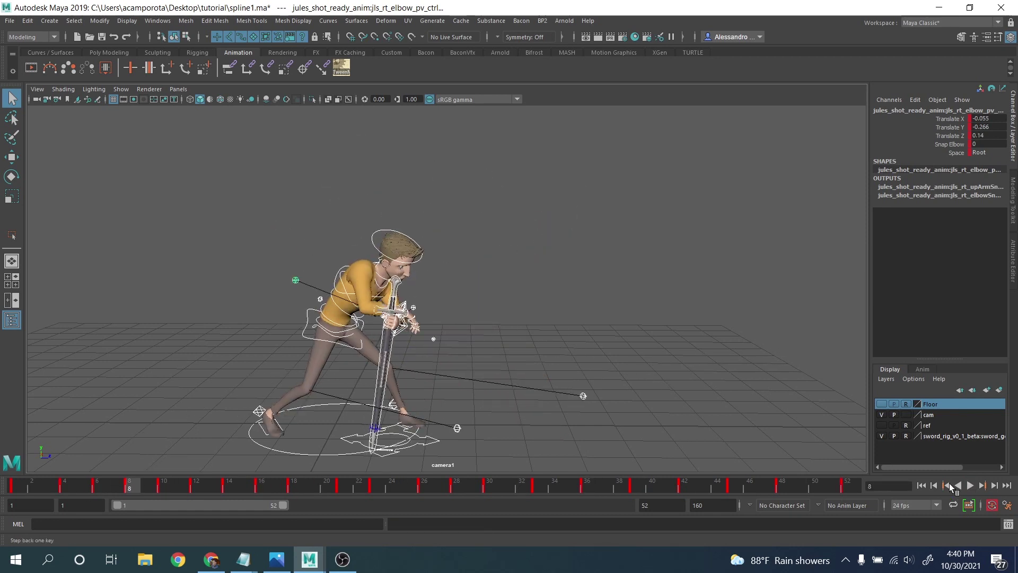
Step: Switch the character to the simplified grey segmented body through the root control's Body Resolution setting
click(306, 453)
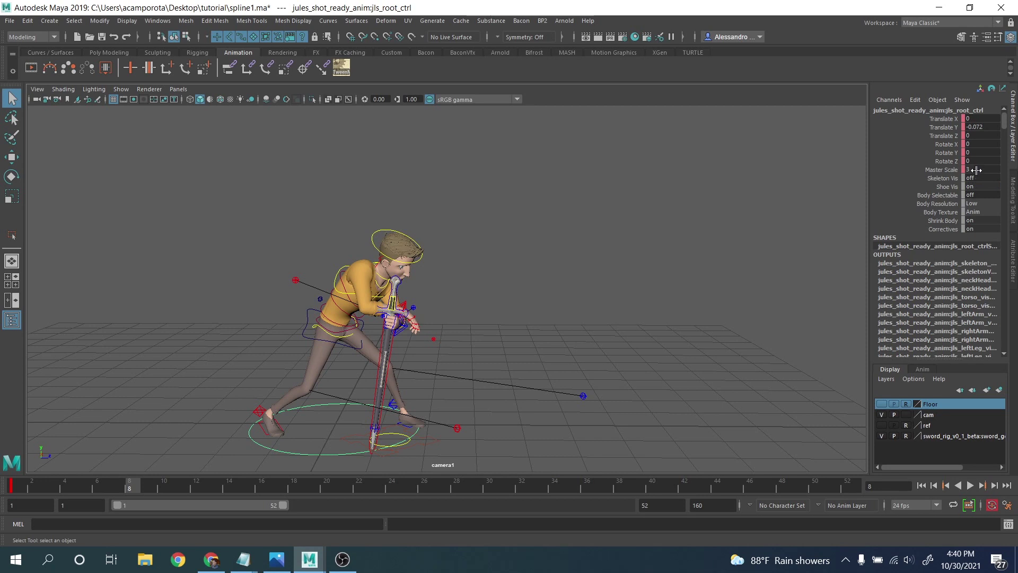
click(978, 202)
click(981, 213)
Step: Restrict viewport selection to curves, select all character and sword controls, and play the animation
click(384, 339)
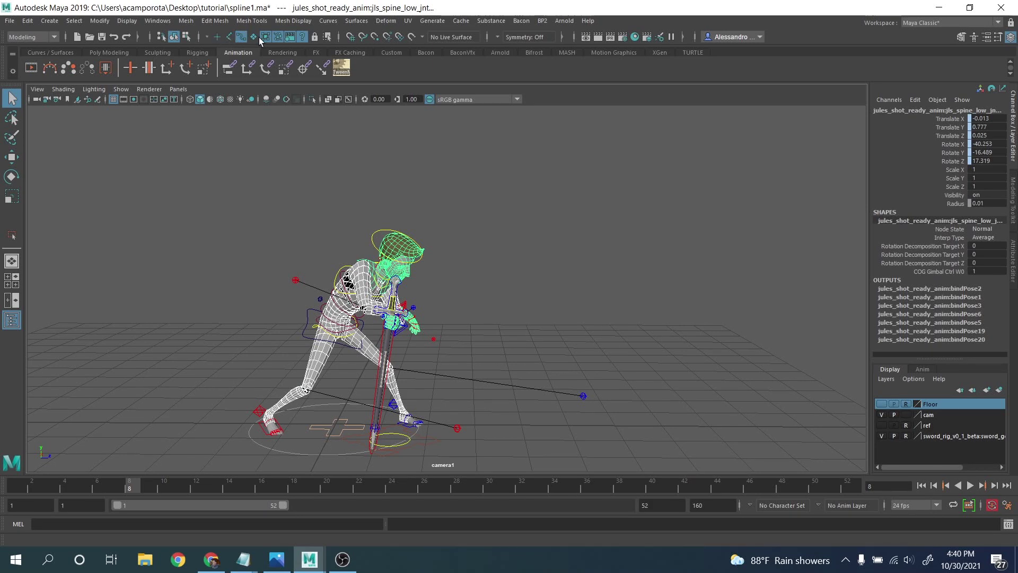
drag(228, 182, 1016, 459)
click(968, 486)
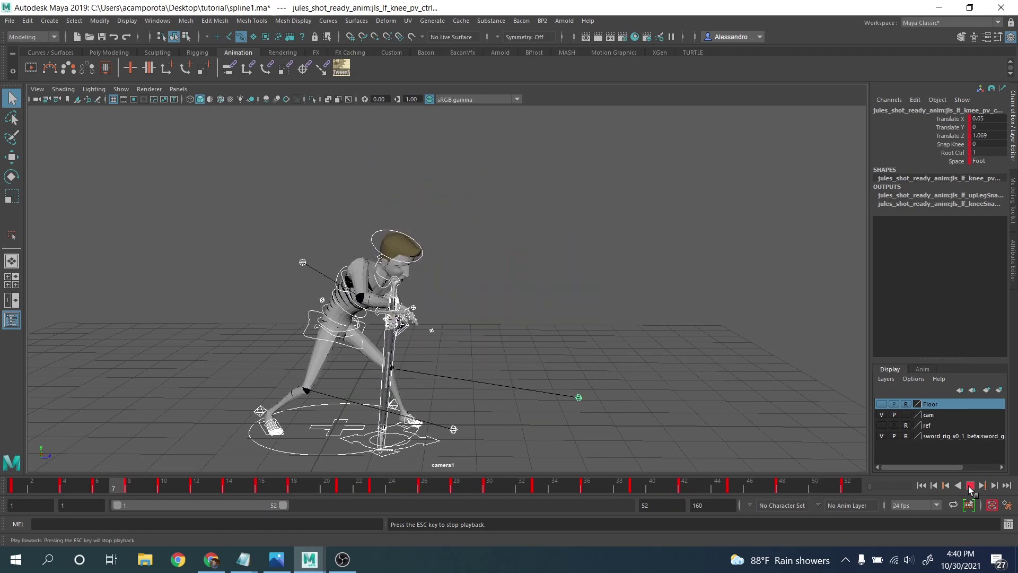
click(969, 485)
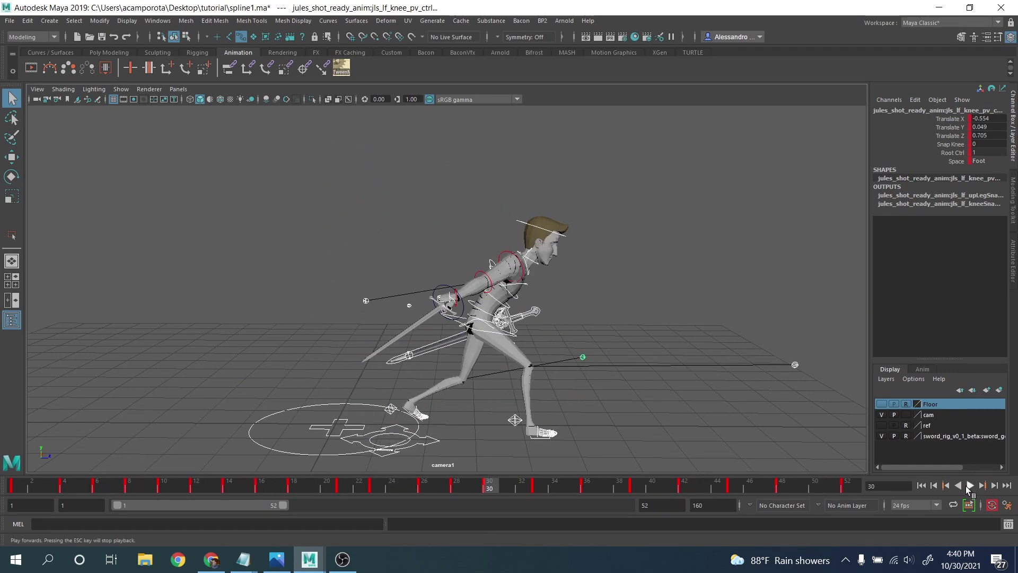
Step: Check the right upper arm, elbow and wrist FK controls one by one, finishing with the hand-held sword's control circle selected
click(507, 260)
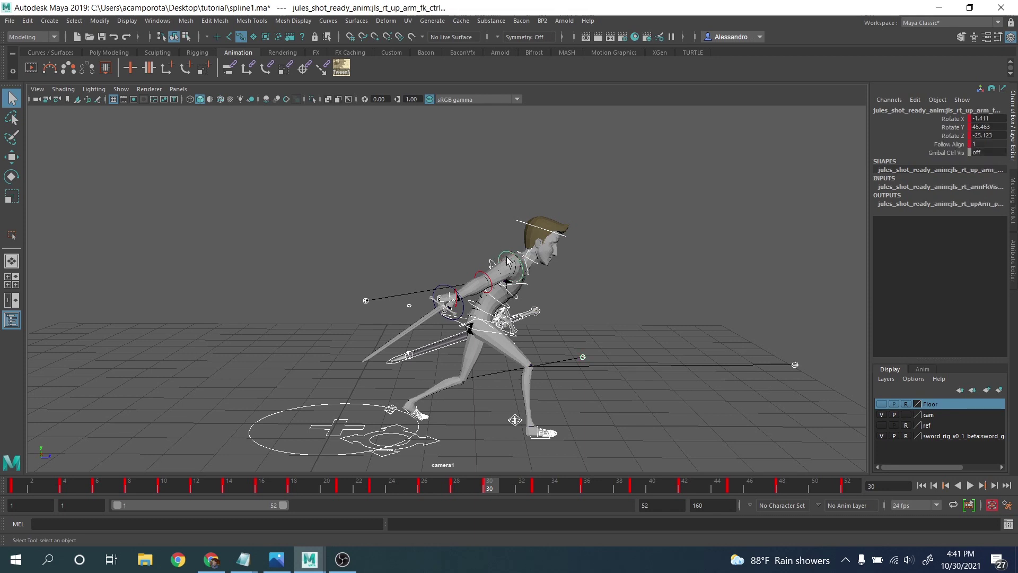
click(481, 275)
click(457, 298)
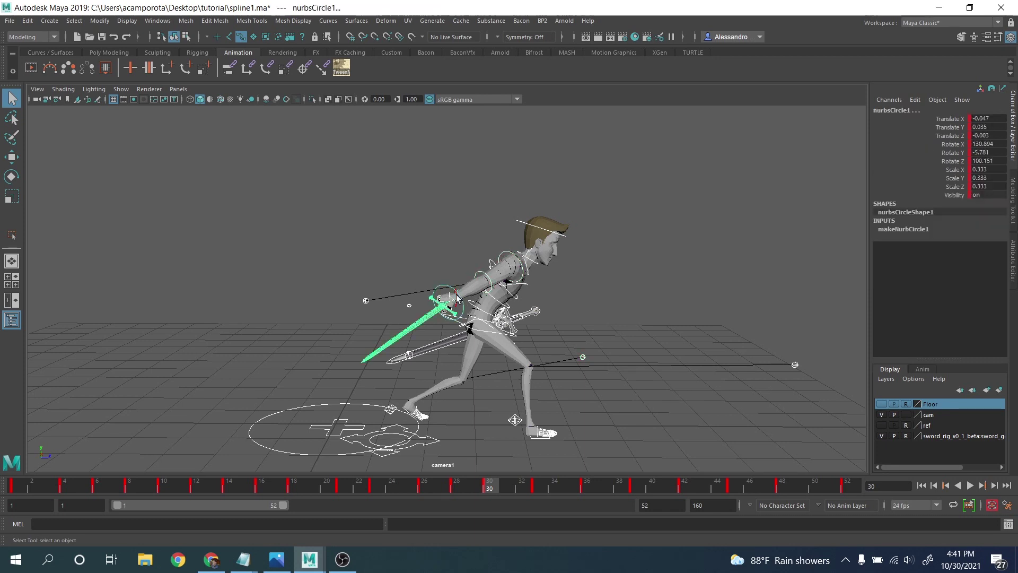
key(ctrl+z)
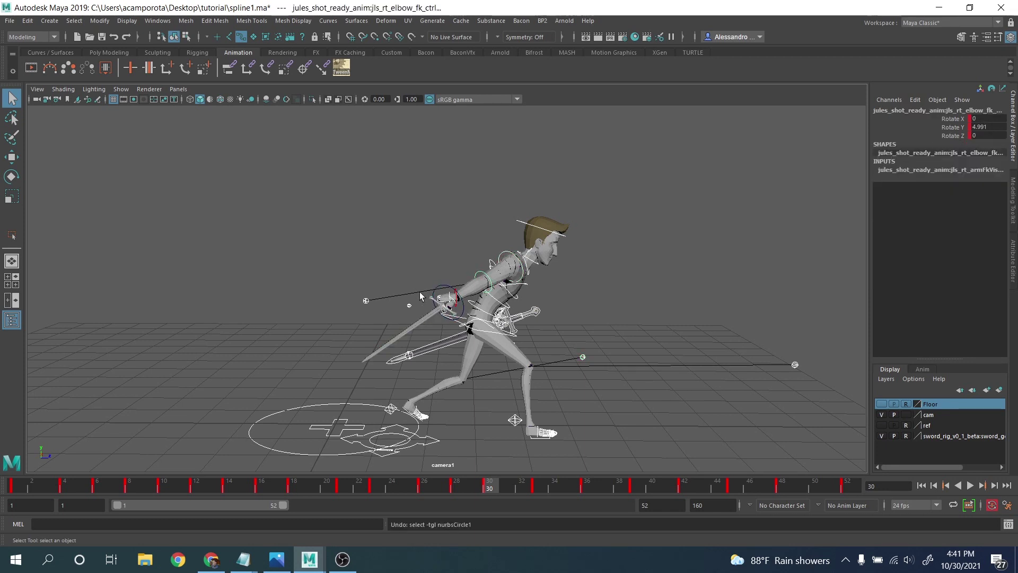
drag(420, 296, 685, 353)
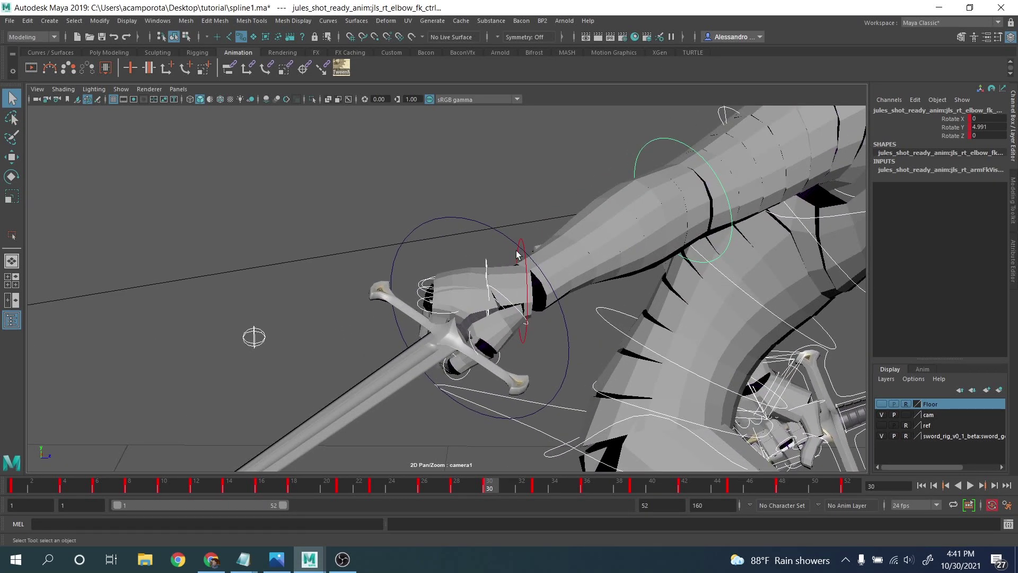
key(Down)
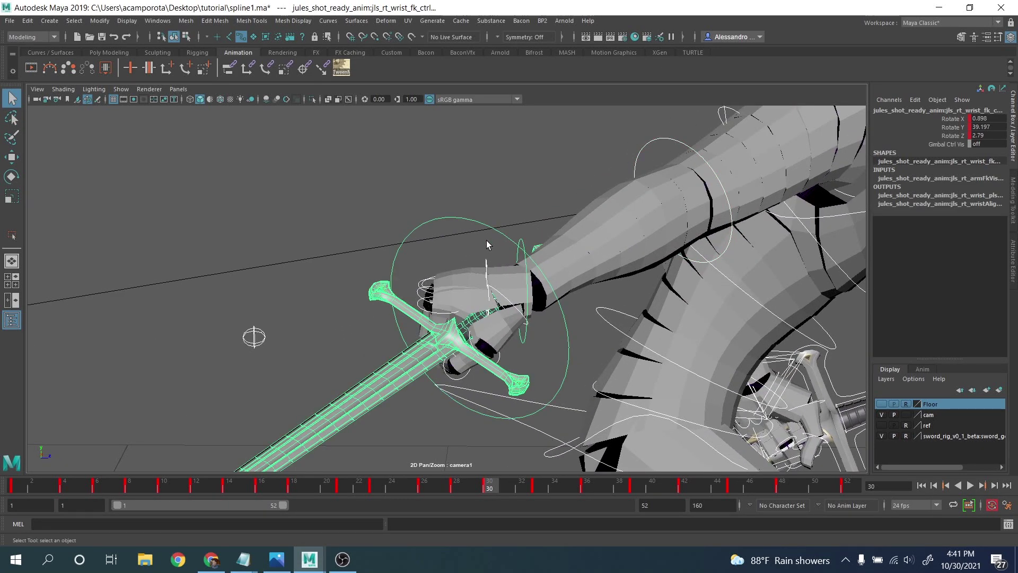
click(522, 235)
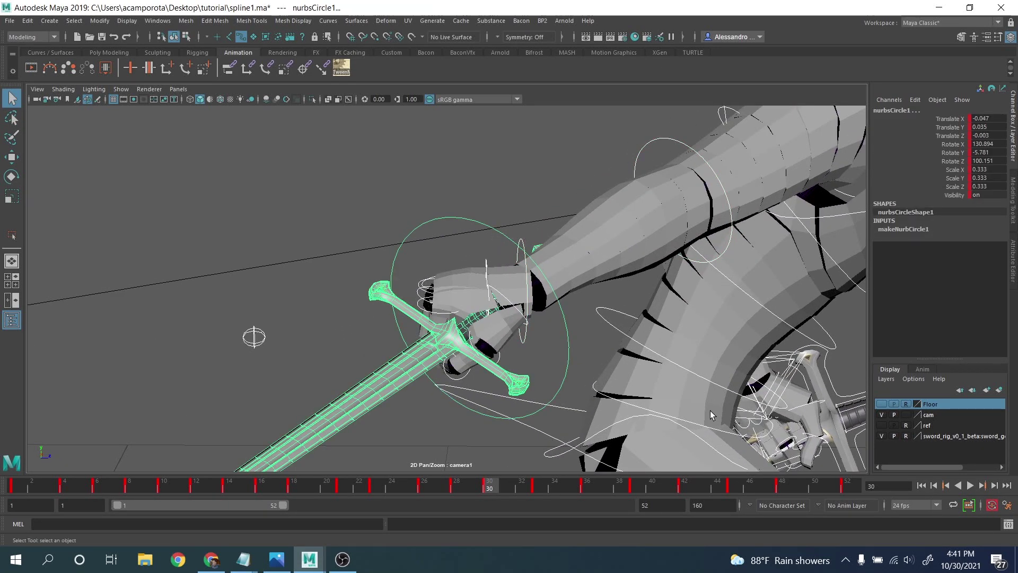
key(backslash)
Step: Play the animation from frame 1 and scrub to frame 23 to review the timing of the sword swing
click(971, 485)
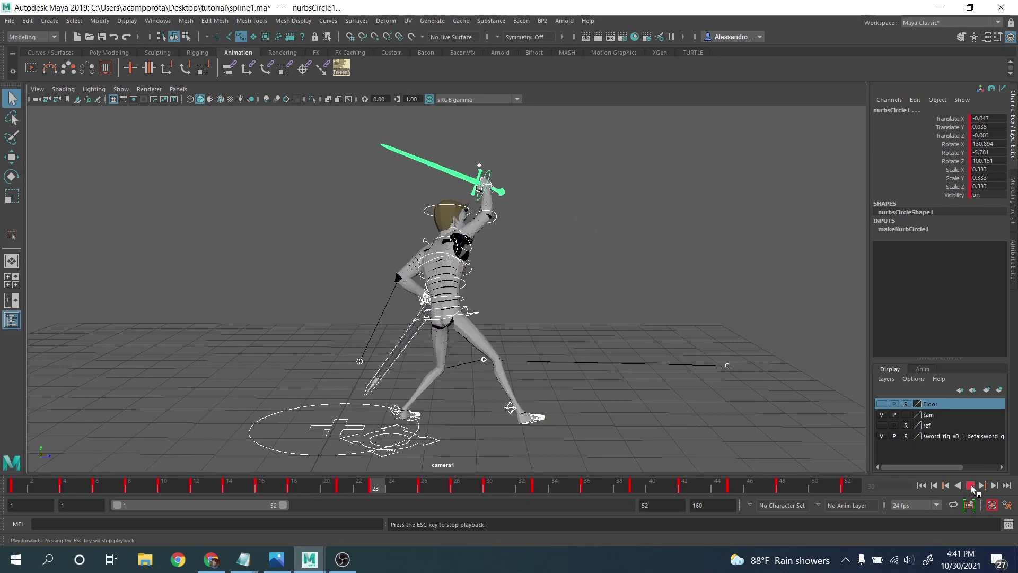
click(970, 486)
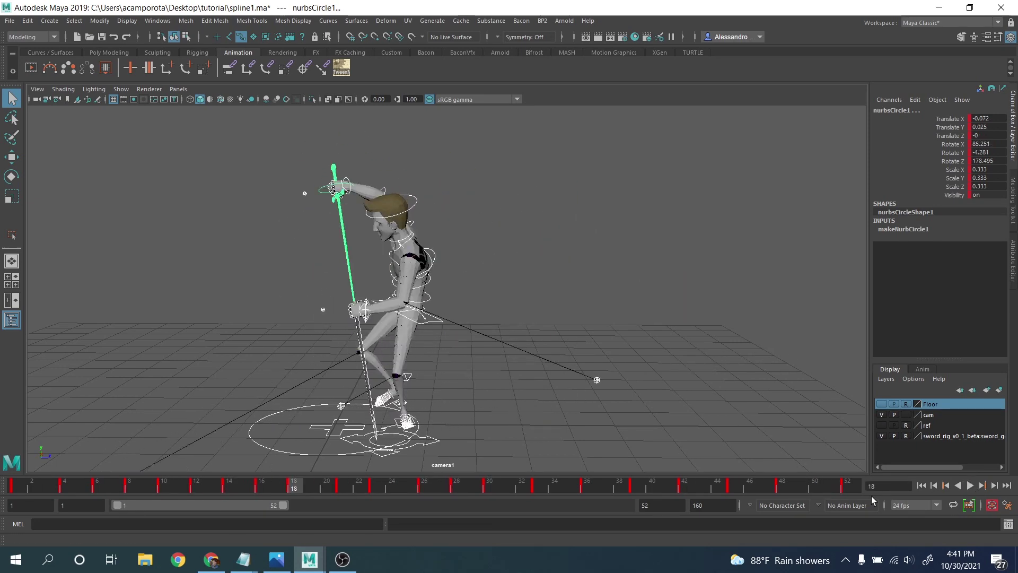
drag(117, 484, 15, 483)
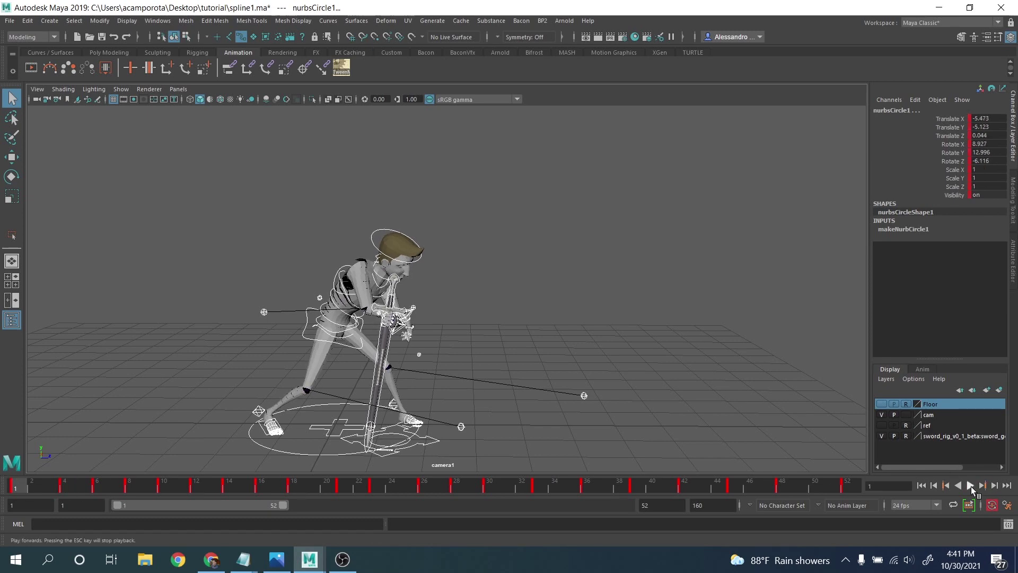
click(971, 485)
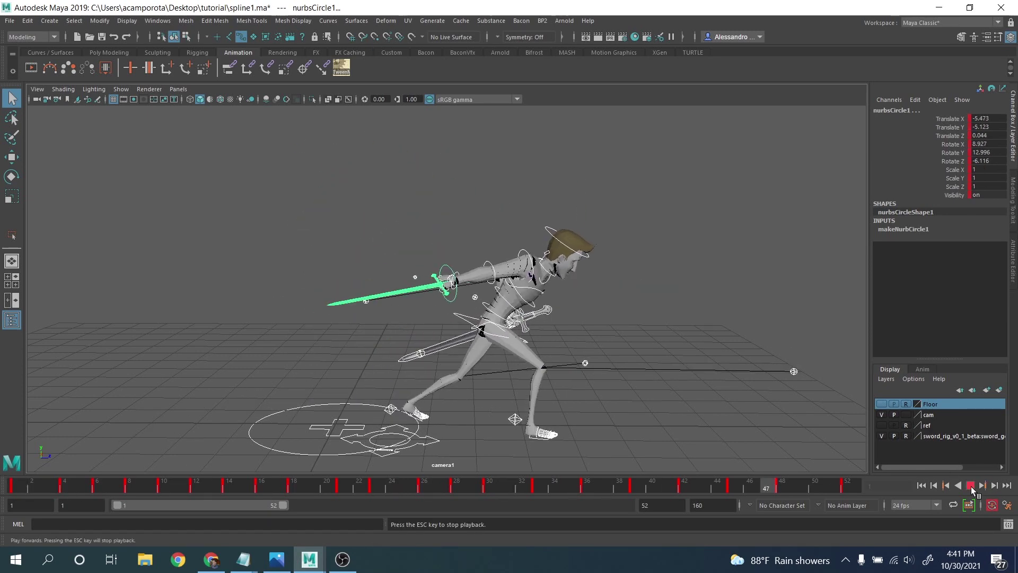
key(Escape)
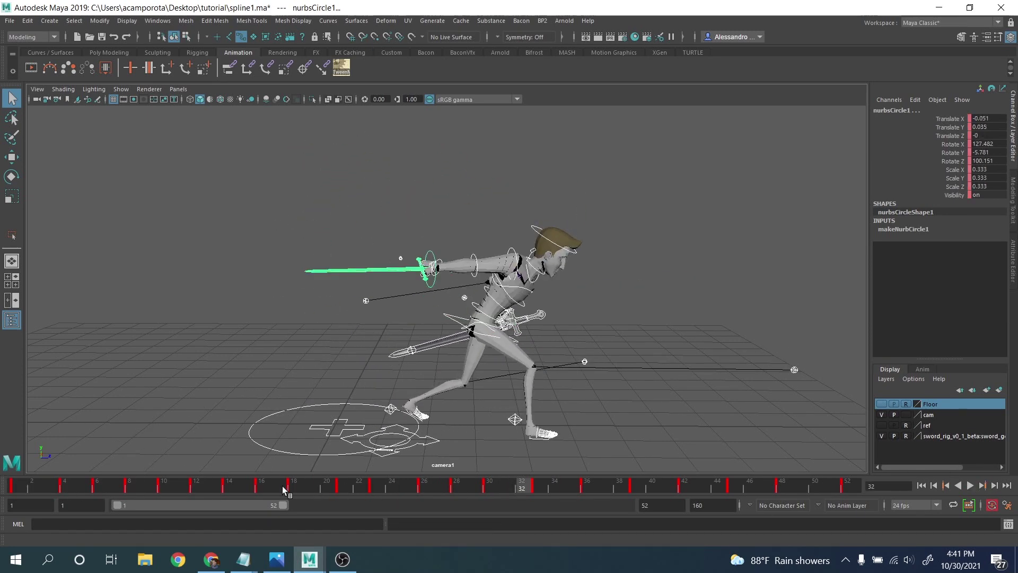
drag(282, 486, 375, 485)
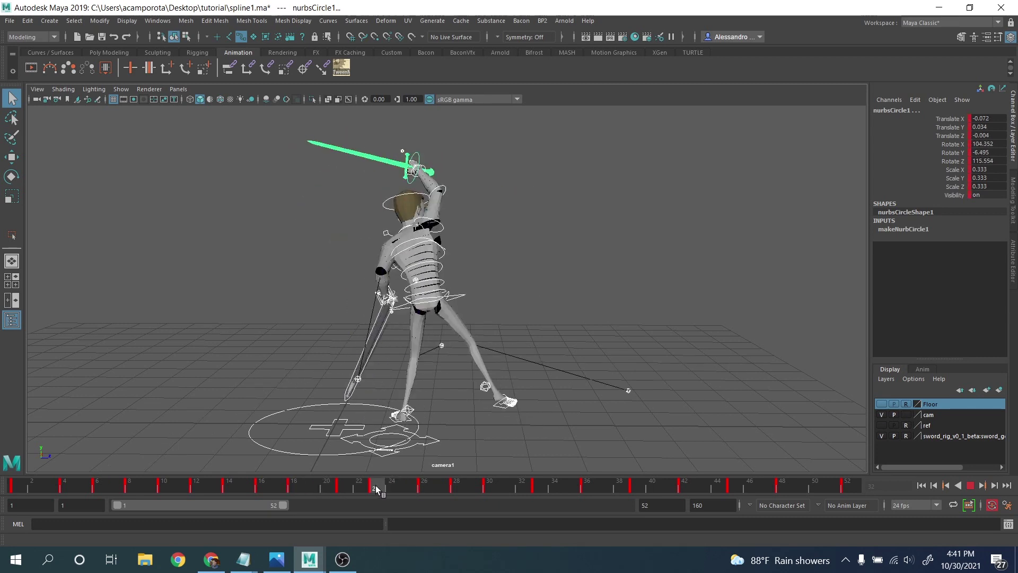
Step: Move the block of keys from frame 26 to 52 one frame earlier, starting at frame 25, and replay the animation
click(970, 485)
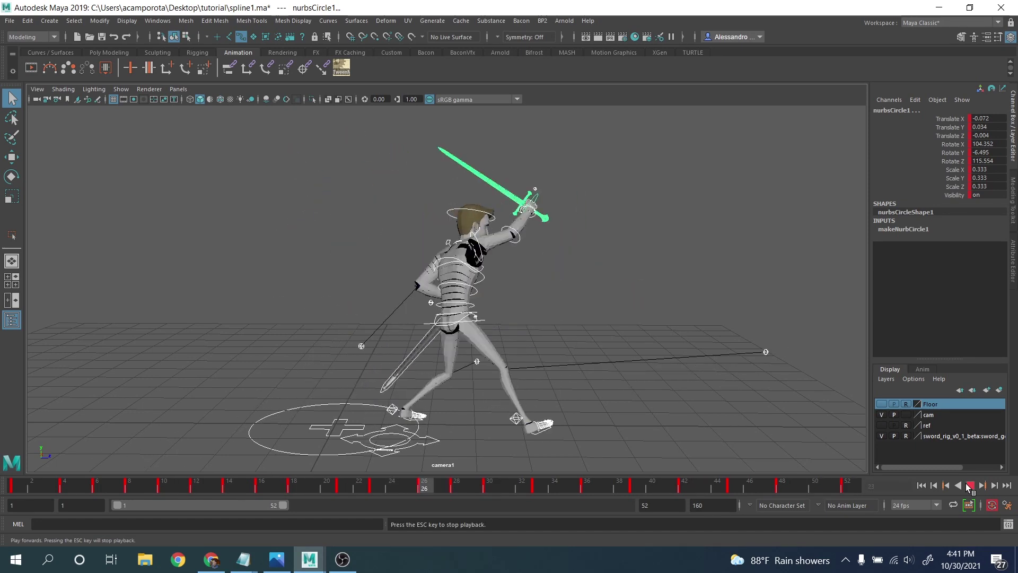
click(970, 485)
shift+drag(418, 485, 852, 487)
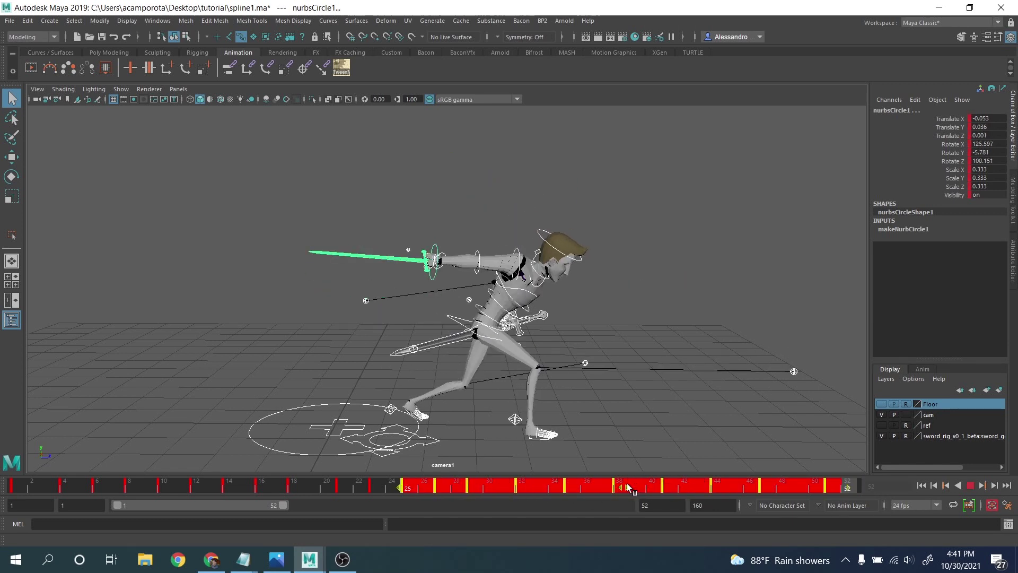
key(alt+v)
Step: Move the block of keys from frame 21 to the end one frame earlier, starting at frame 20, and play it back
drag(327, 485, 749, 486)
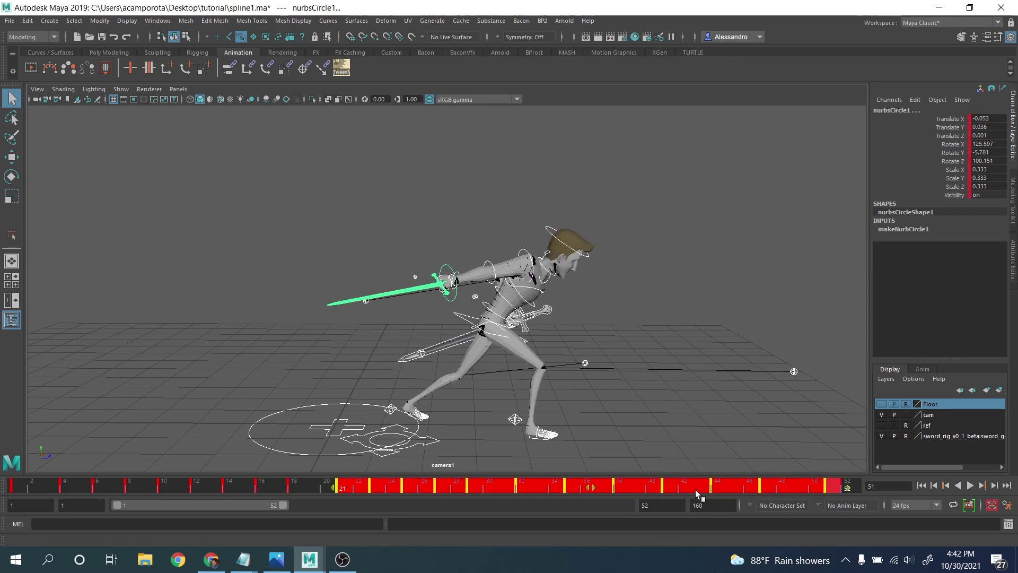
drag(589, 488, 578, 488)
click(81, 484)
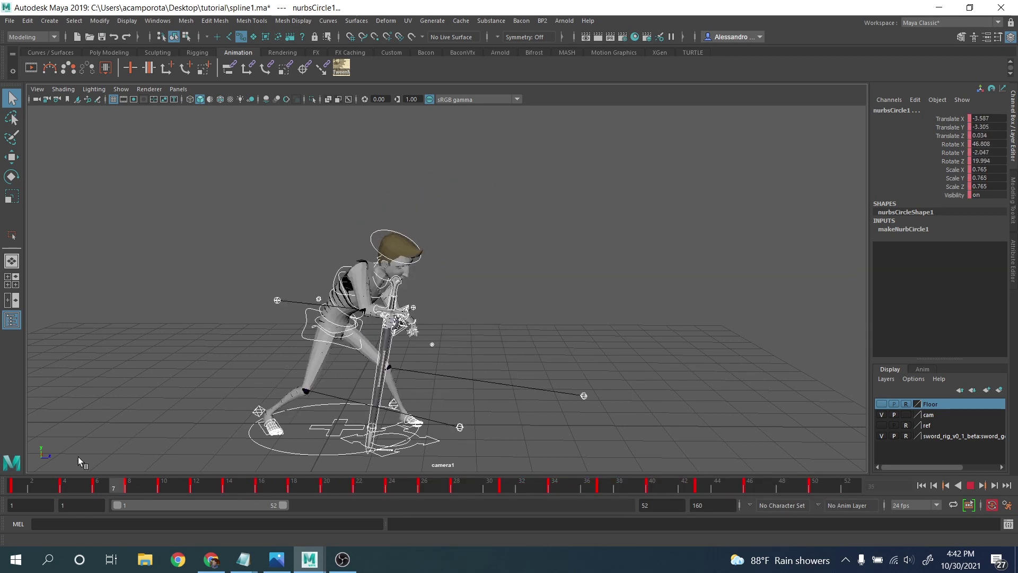
click(970, 485)
Step: Move the block of keys from frame 28 to the end one frame earlier, starting at frame 27
drag(416, 487, 451, 489)
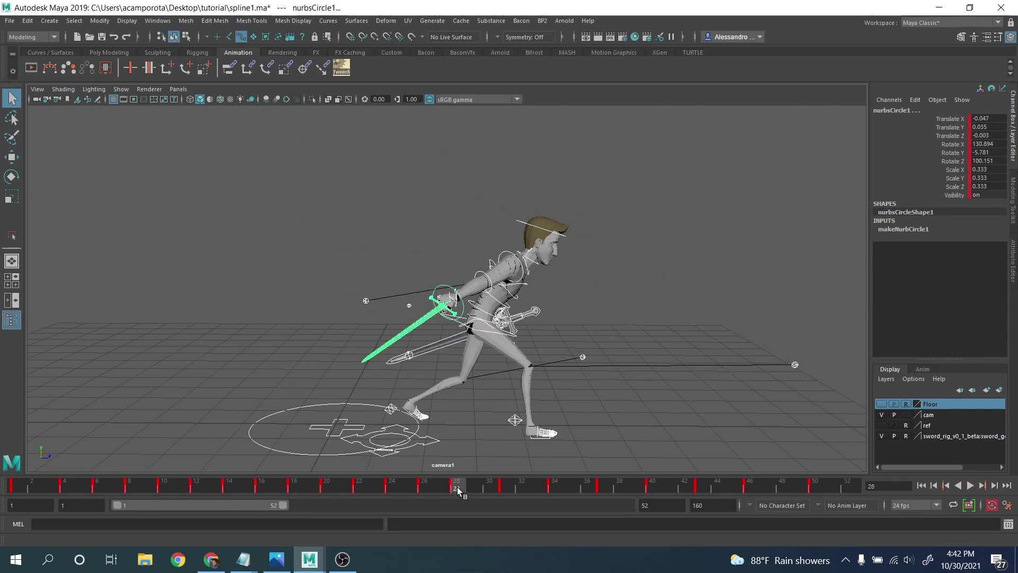
shift+drag(457, 488, 834, 503)
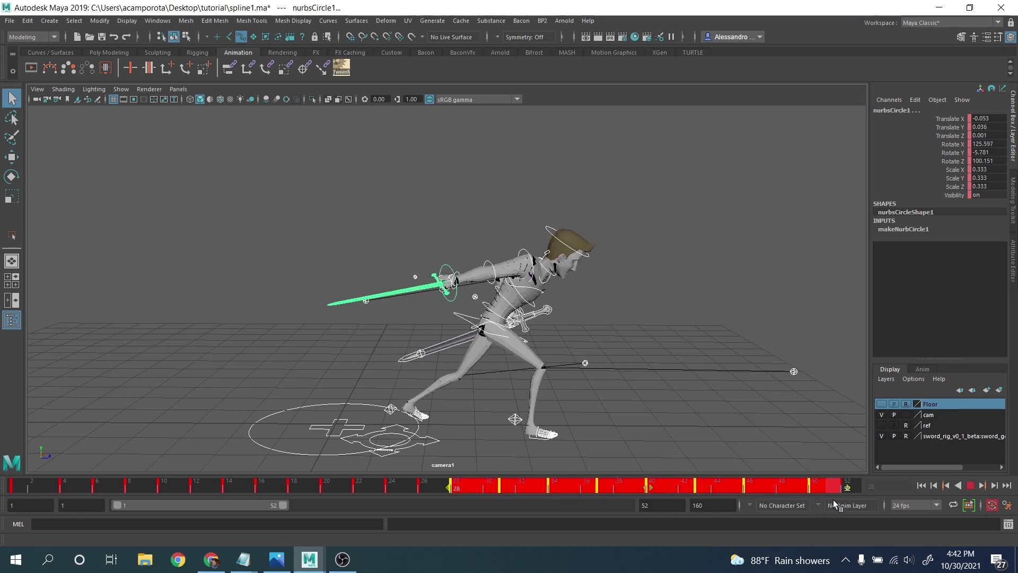
drag(645, 487, 630, 487)
Step: Move the single key at frame 30 to frame 29 and review the motion around it
drag(385, 488, 489, 491)
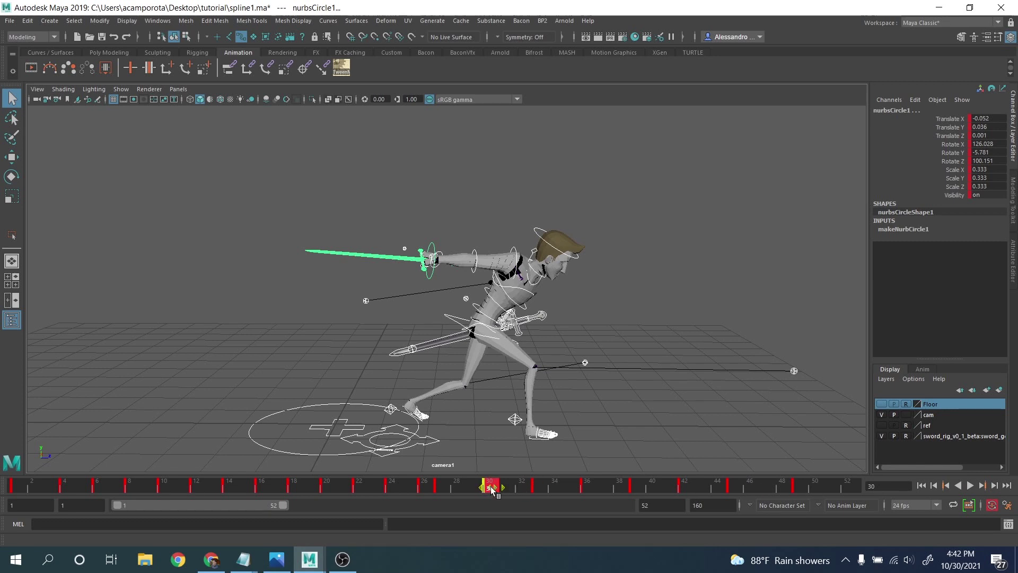
drag(432, 486, 509, 491)
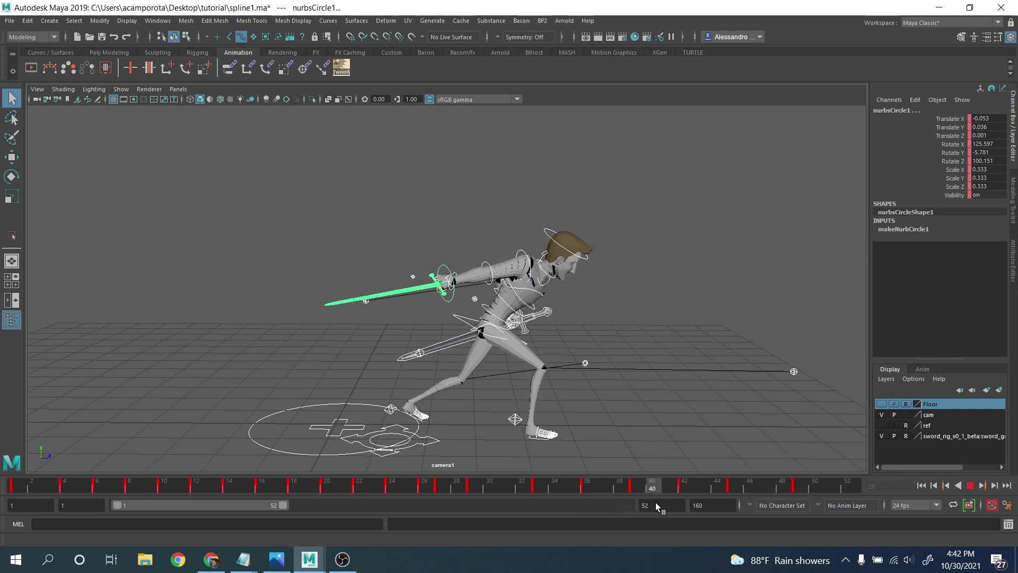
drag(524, 486, 507, 484)
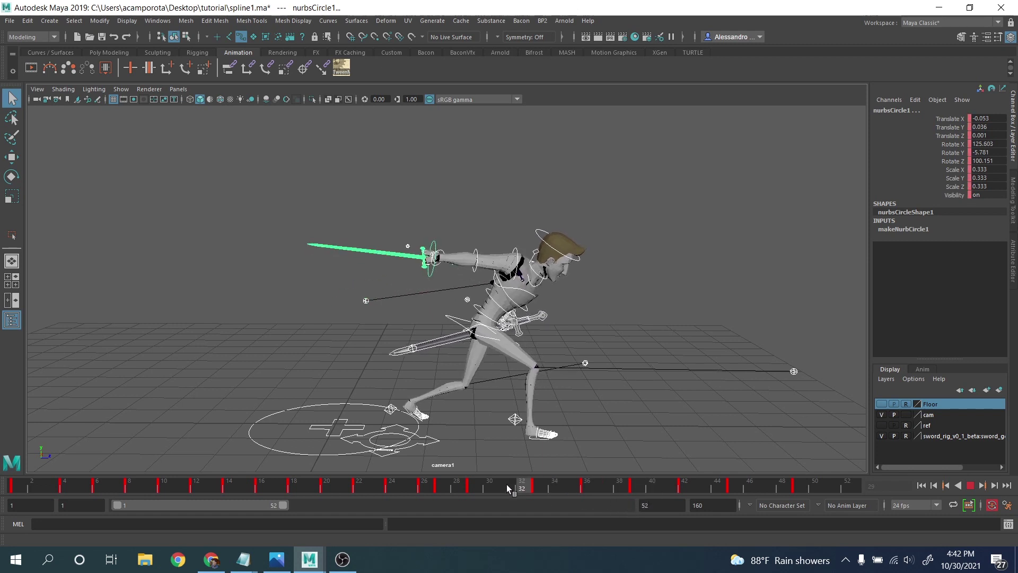
click(971, 484)
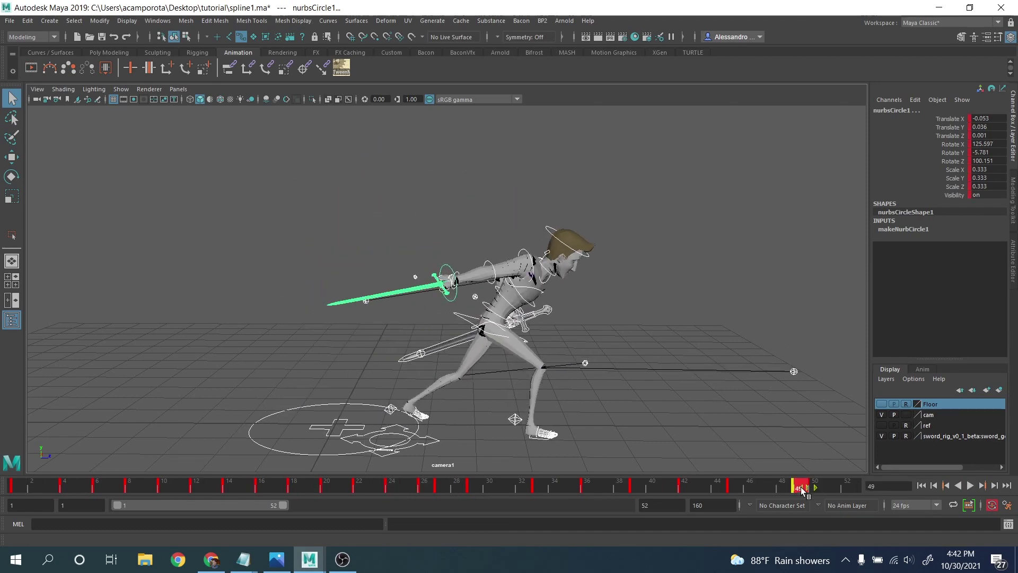
Step: Play back the full 52-frame animation to review the retimed sword motion
key(alt+v)
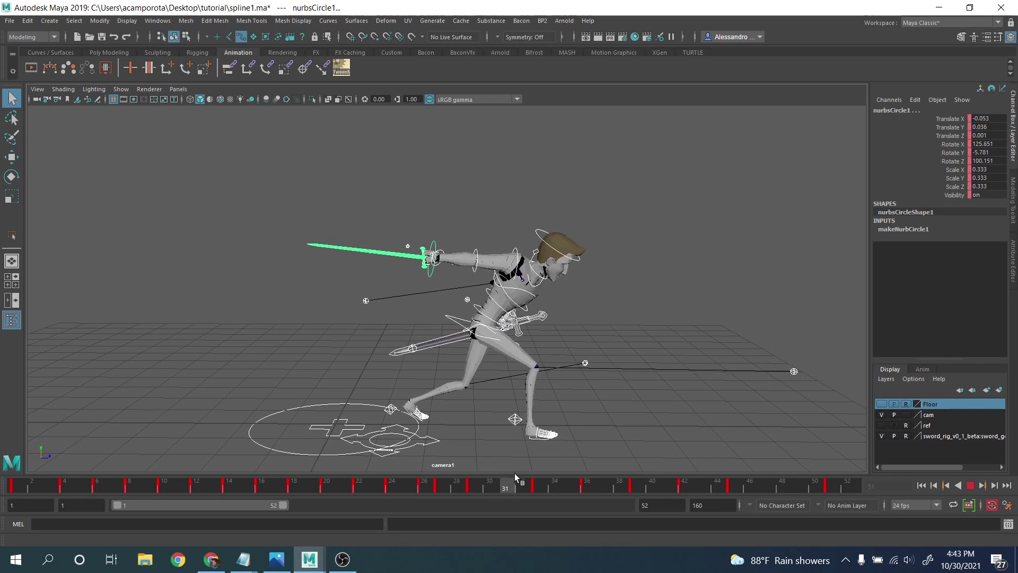
click(971, 486)
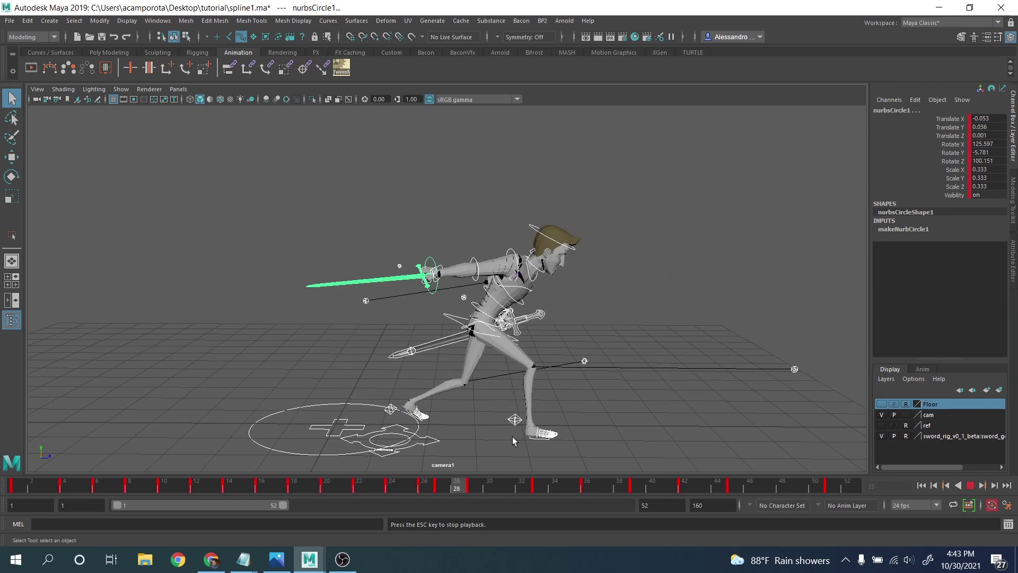
click(971, 485)
Step: Select the body's COG control, shorten the playback range to frames 1–24, and play that section
drag(150, 485, 393, 504)
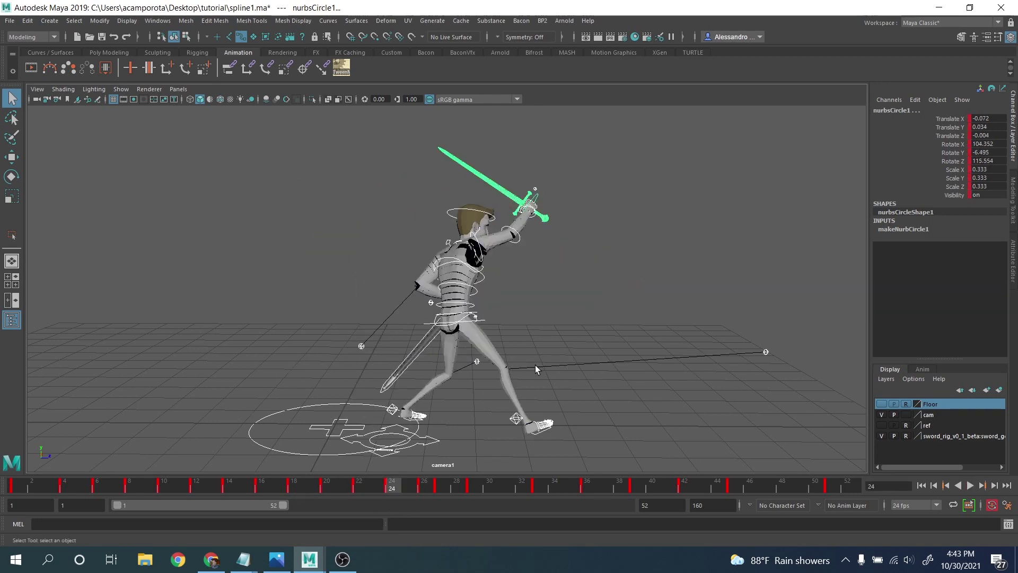
click(514, 316)
click(484, 322)
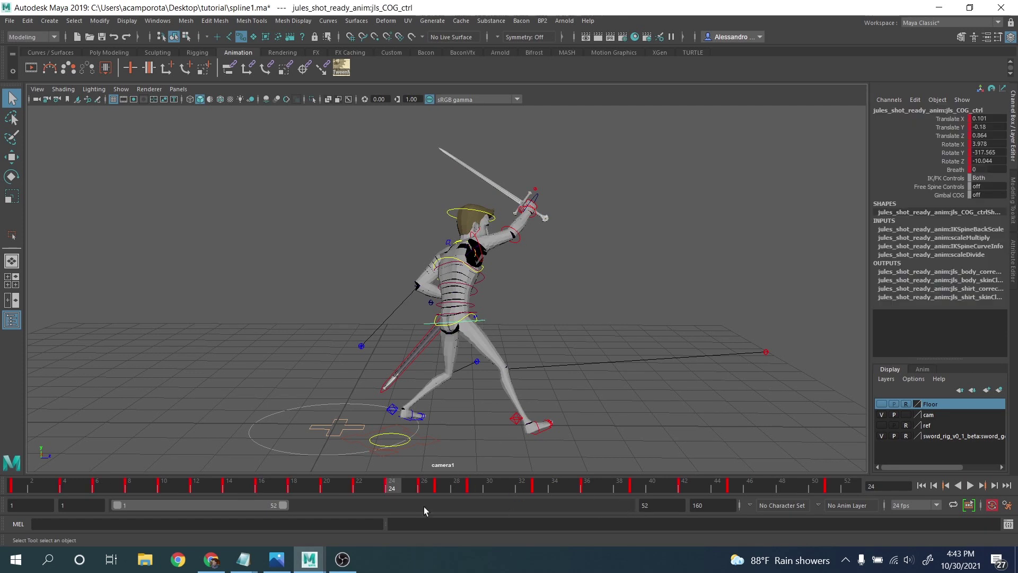
drag(248, 509, 195, 504)
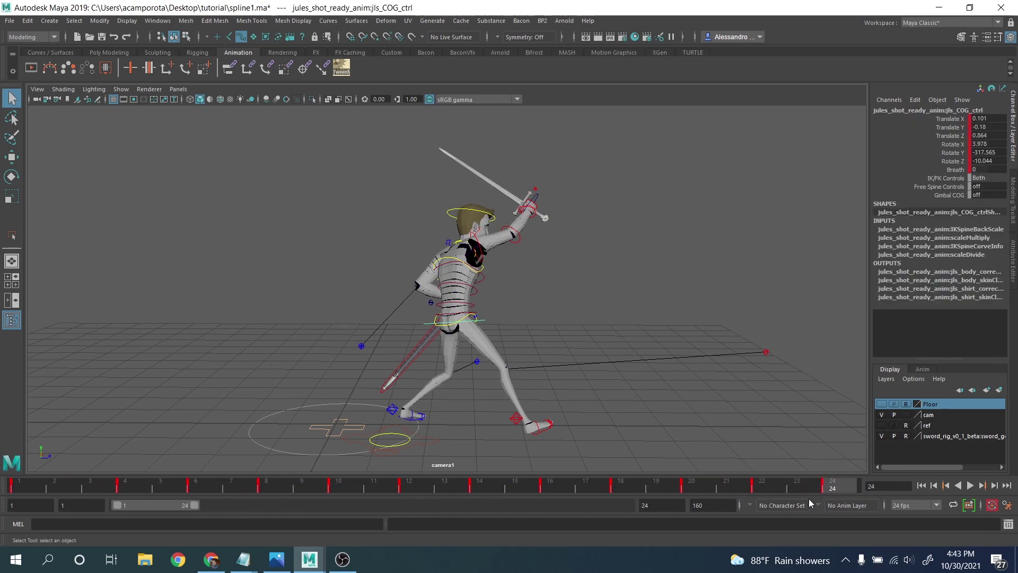
click(970, 485)
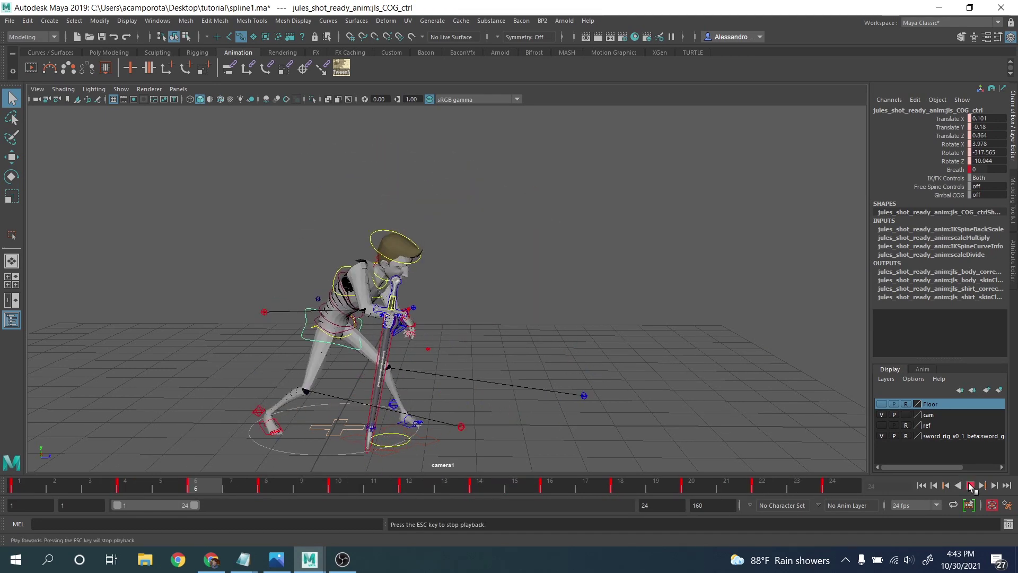
click(970, 486)
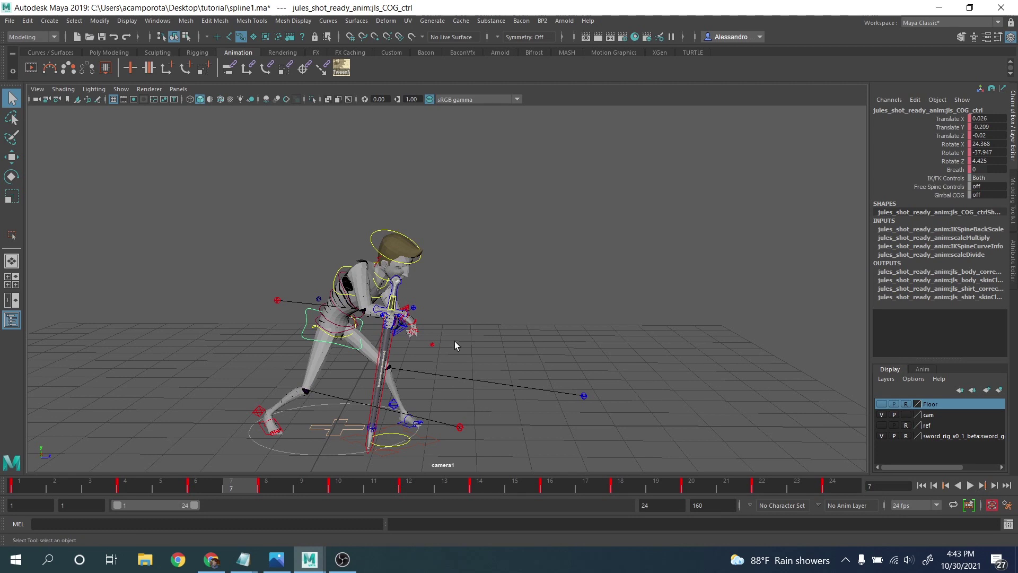
Step: Hide both arms by setting Left Arm and Right Arm to off on the rig's proxy limb control
click(326, 456)
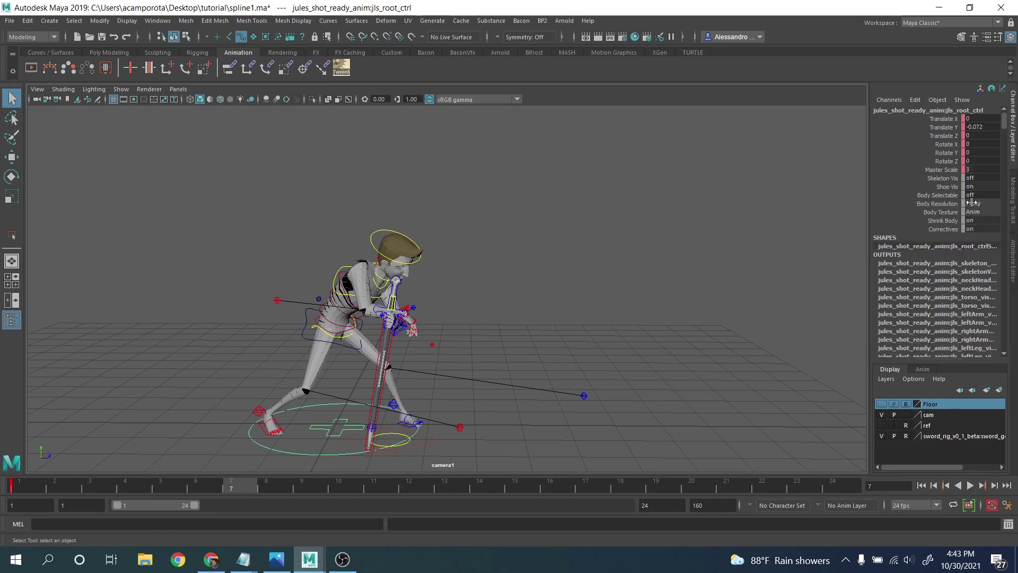
click(316, 428)
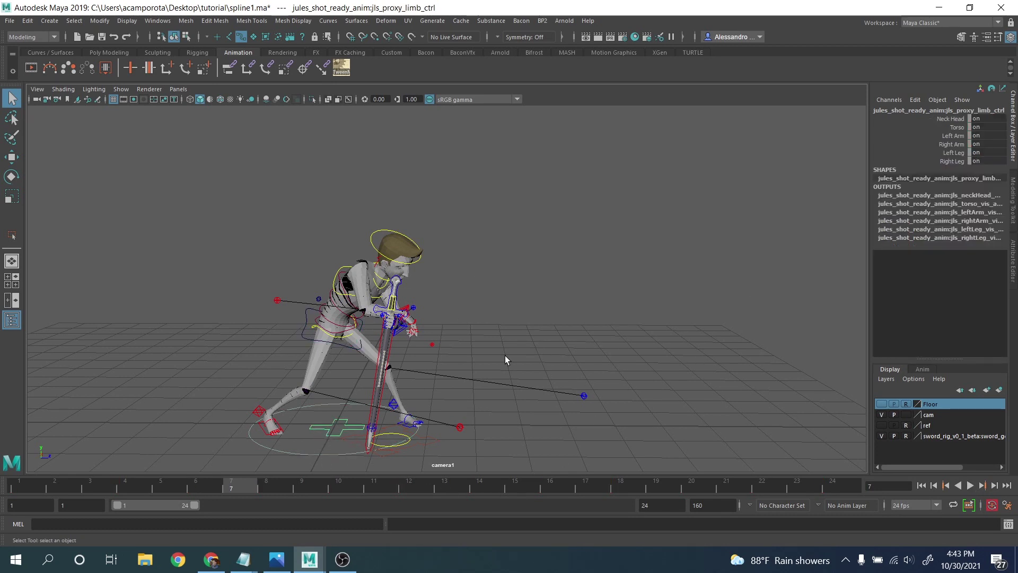
drag(954, 136, 955, 144)
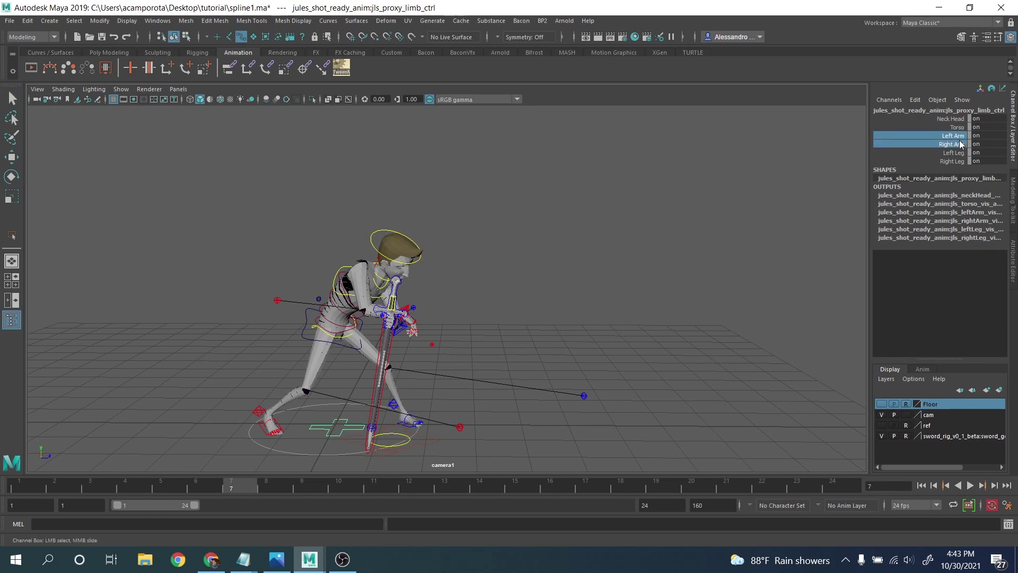
middle_drag(424, 170, 355, 171)
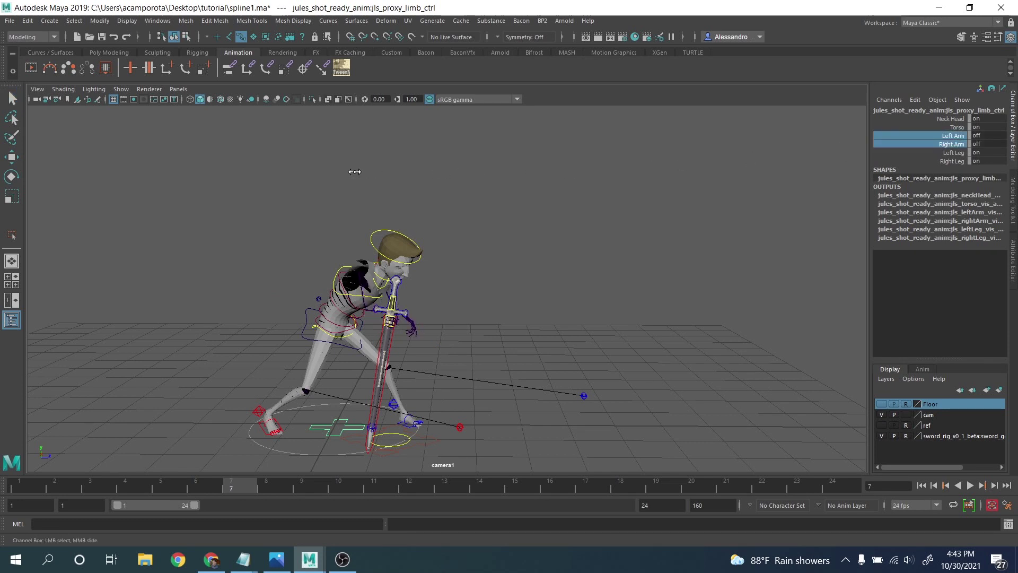
Step: Limit the viewport display to polygons and NURBS curves
click(121, 89)
click(145, 133)
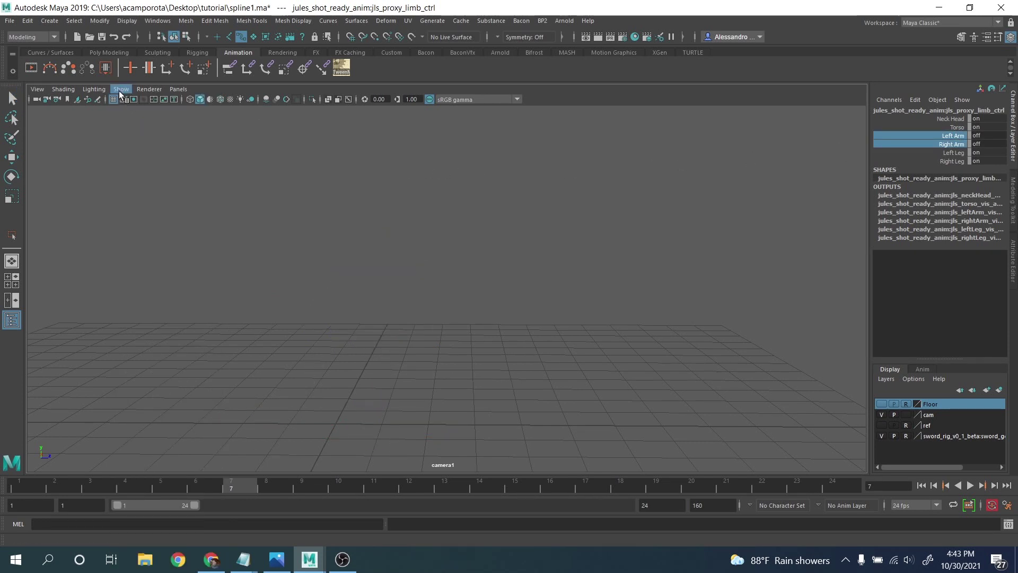
click(119, 90)
click(139, 199)
click(121, 89)
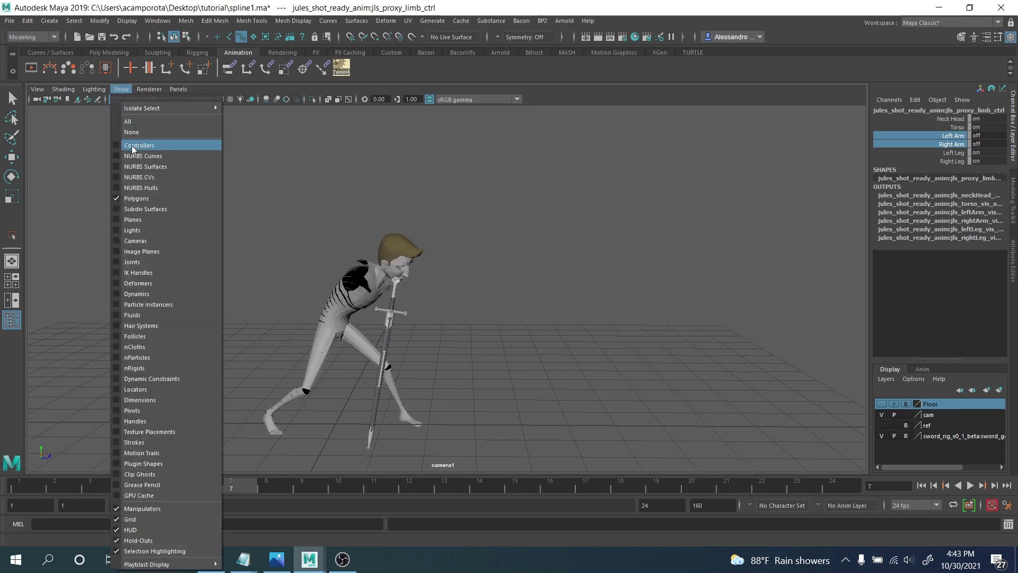
click(132, 147)
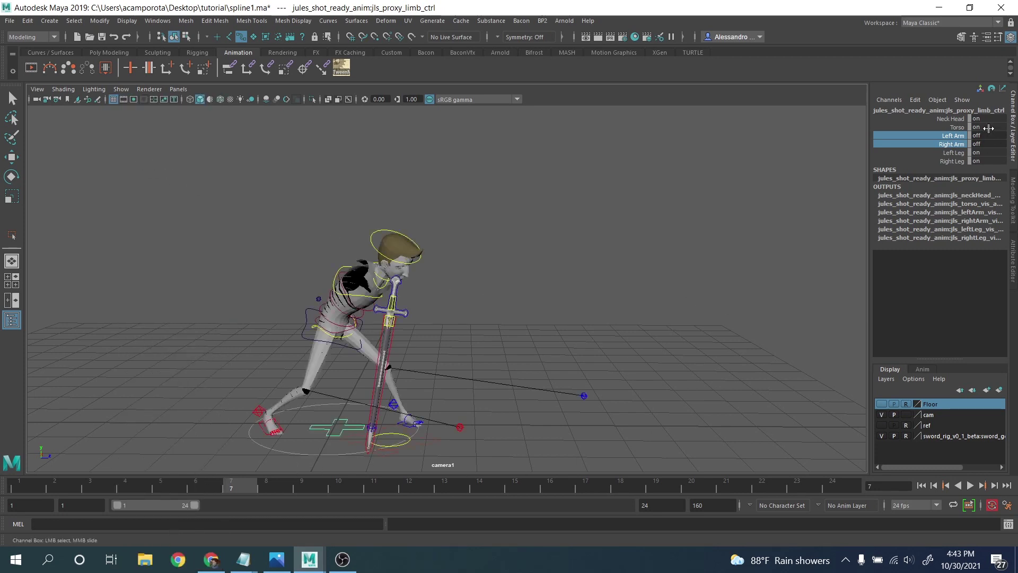
Step: Hide the head by setting Neck Head to off on the proxy limb control, and play the simplified body's motion
click(955, 119)
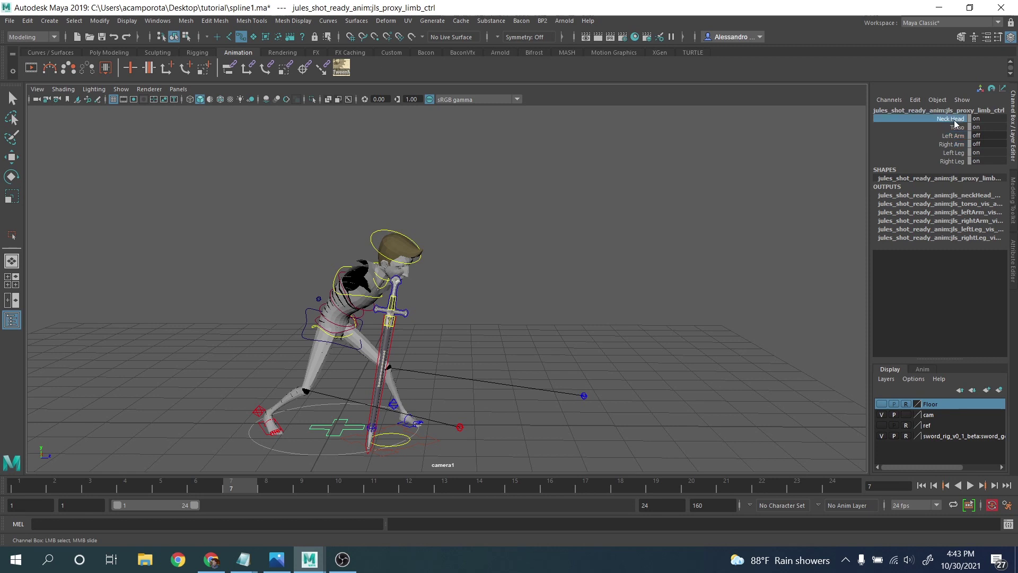
middle_drag(751, 213, 3, 158)
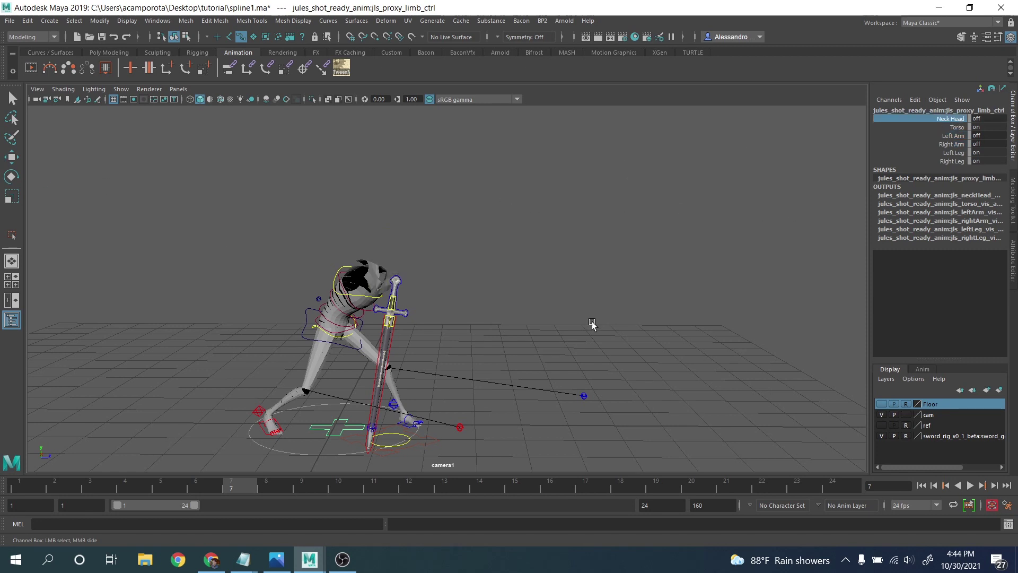
click(969, 485)
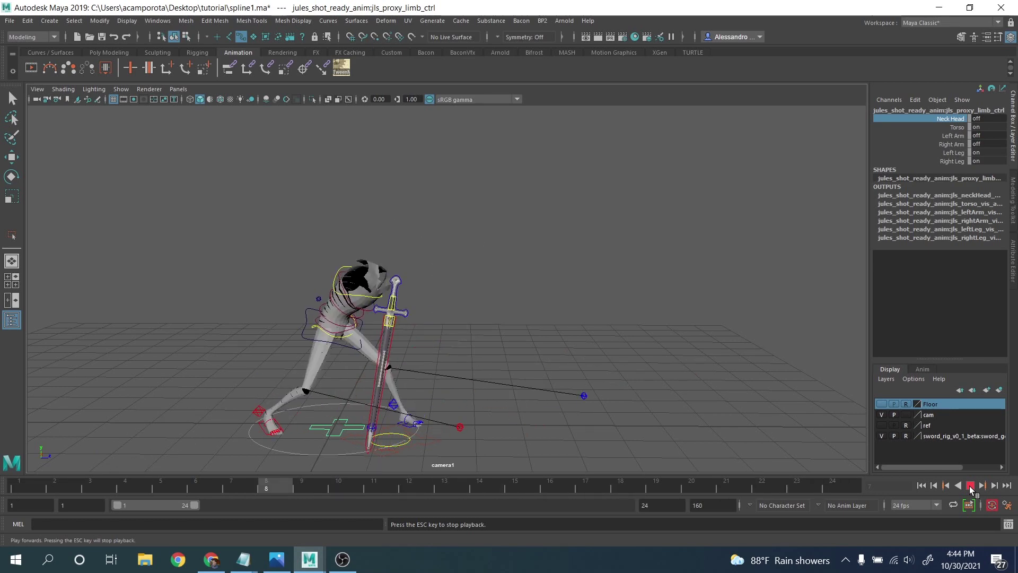
click(969, 485)
Step: Select the COG control at frame 16 and show image planes in the viewport for the reference footage
click(424, 328)
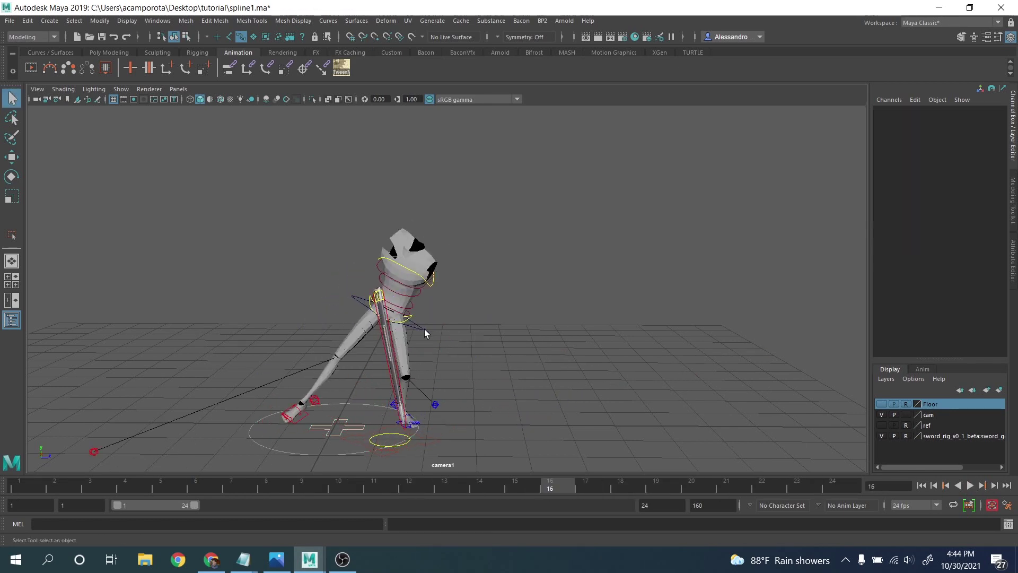
click(423, 329)
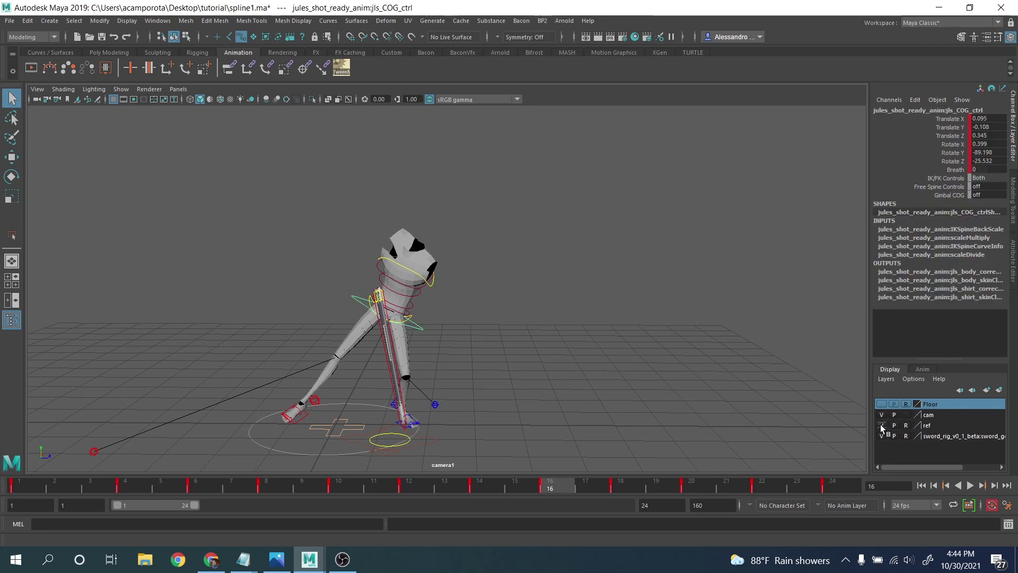
click(120, 89)
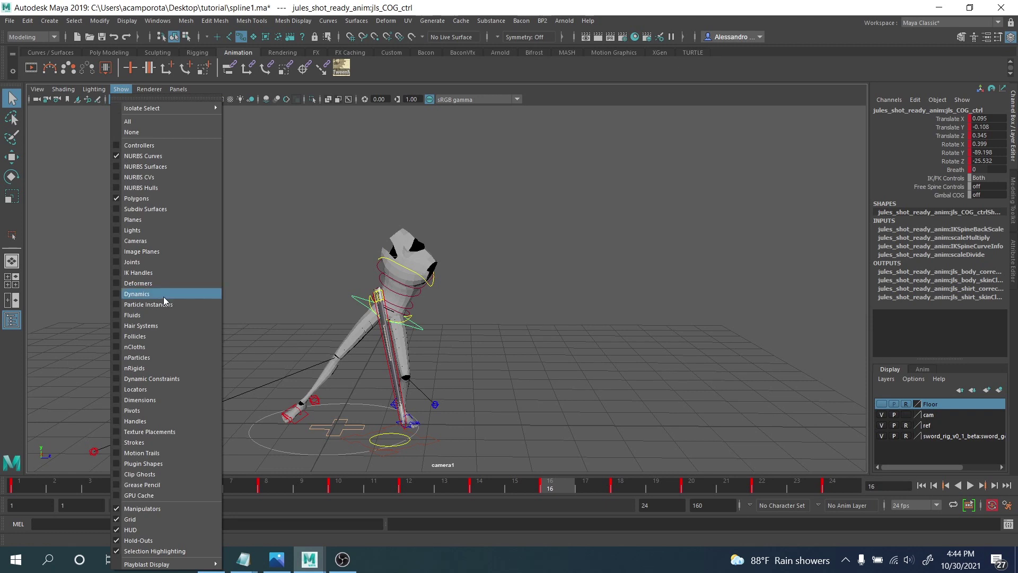
click(154, 252)
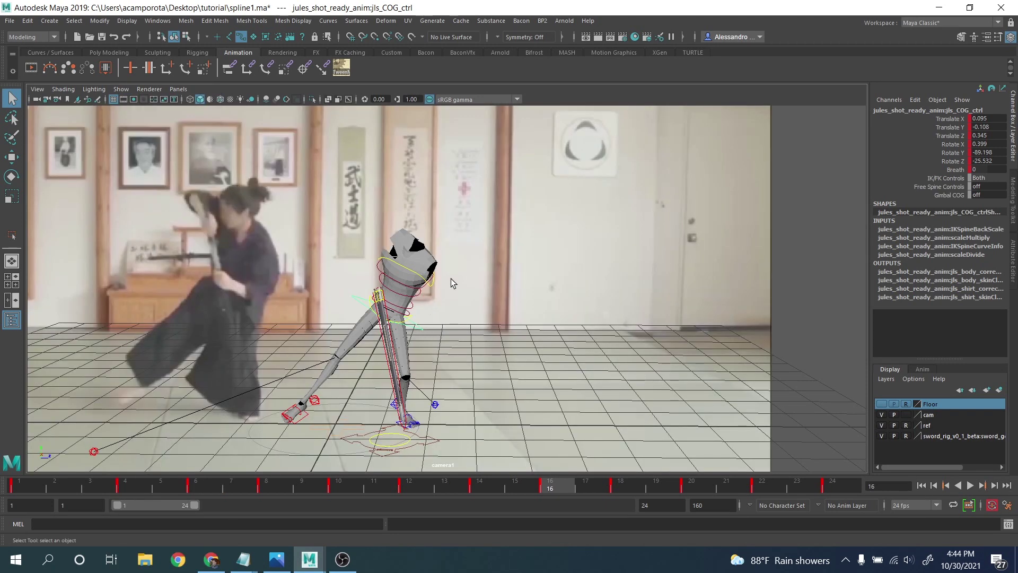
Step: Create a motion trail for the COG control and enable motion trail display in the viewport
key(w)
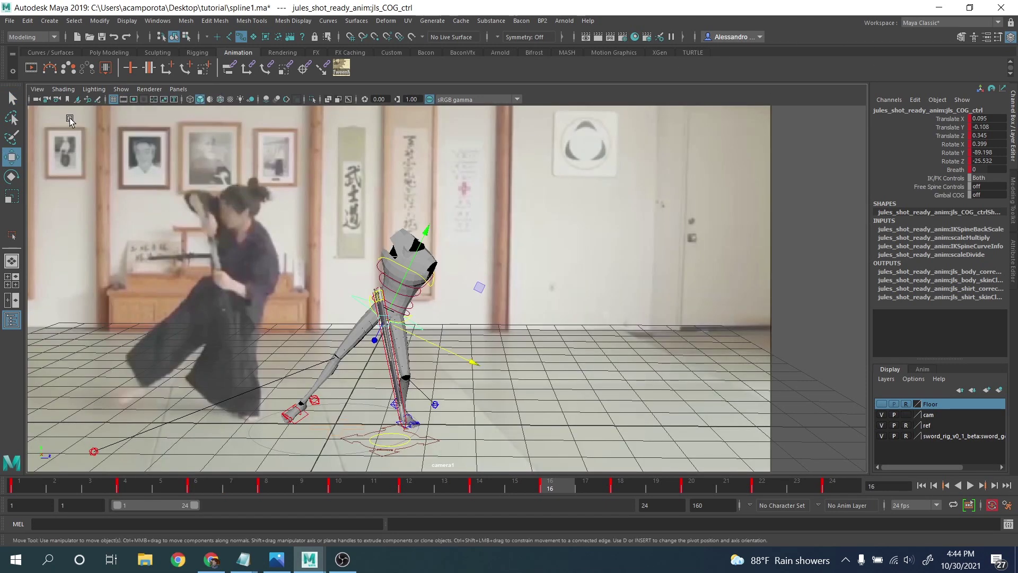
click(83, 100)
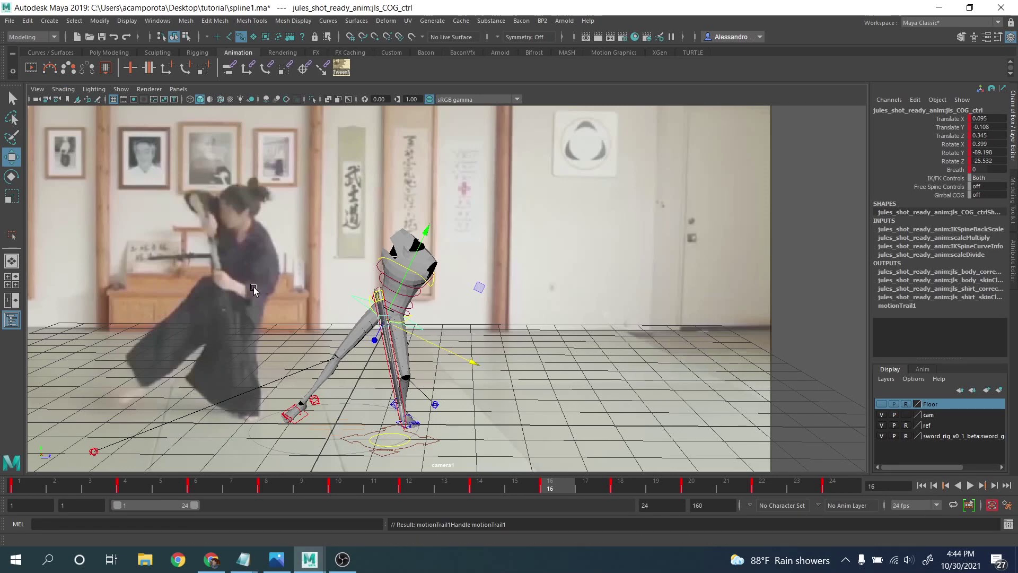
click(121, 89)
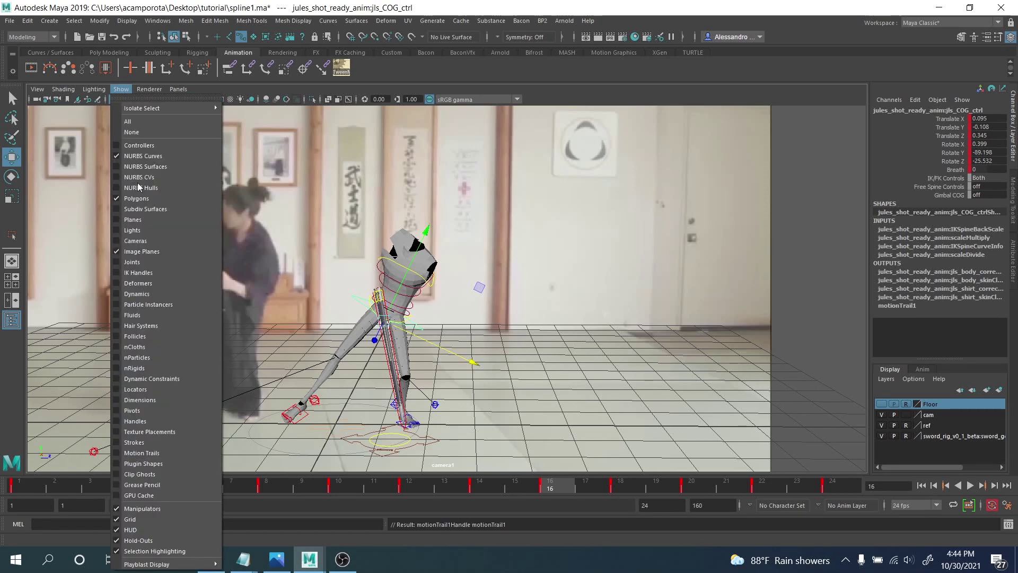
click(142, 454)
Step: Align the Move tool with the world axes, try moving the COG control at frame 16, and undo that move
scroll(345, 295, up, 5)
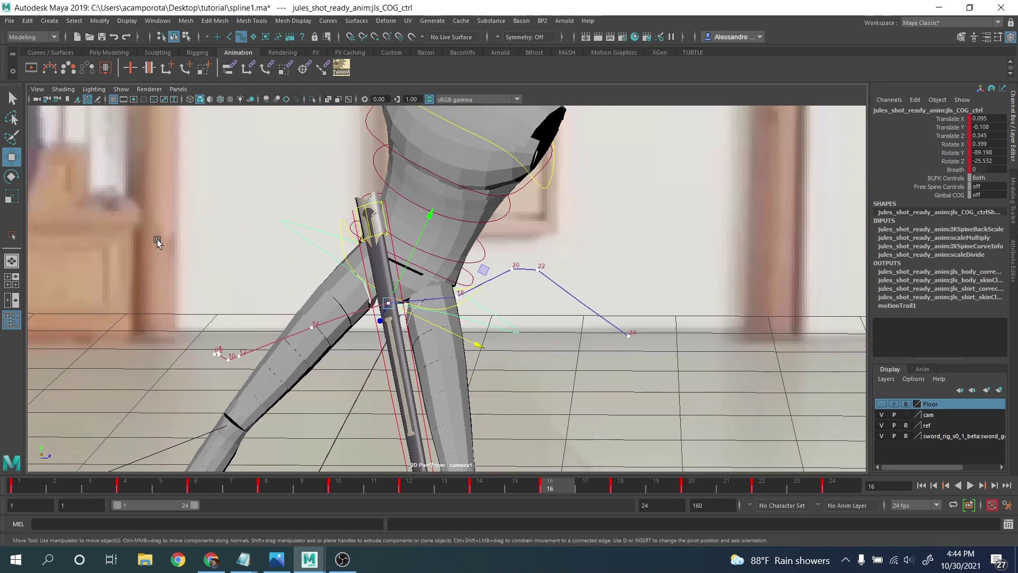
right_drag(390, 292, 477, 271)
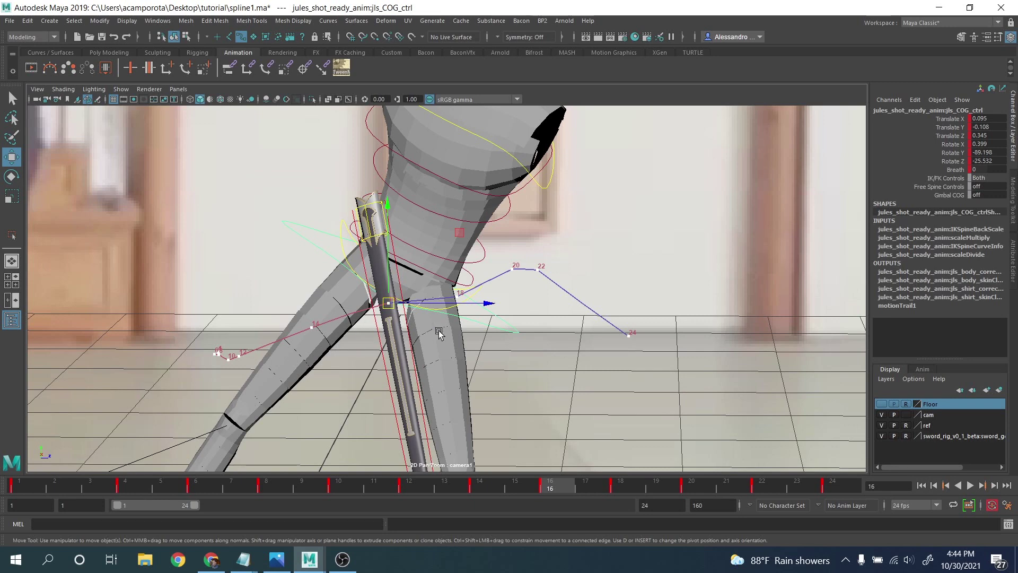
scroll(439, 333, down, 5)
middle_drag(439, 332, 456, 268)
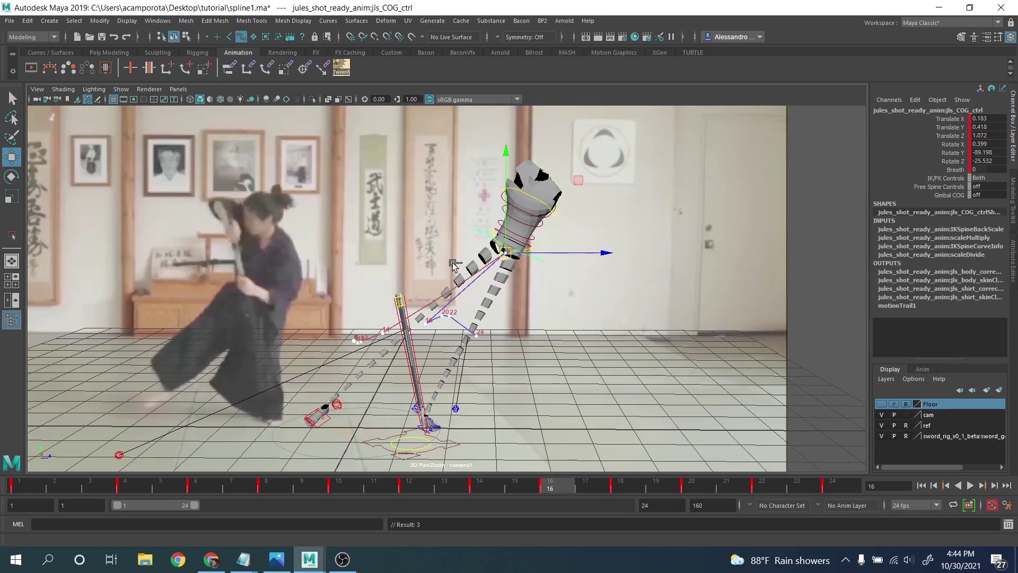
key(ctrl+z)
Step: Step through the keys from frame 1 and nudge the COG control forward at frame 6 to smooth its motion trail
scroll(369, 309, up, 8)
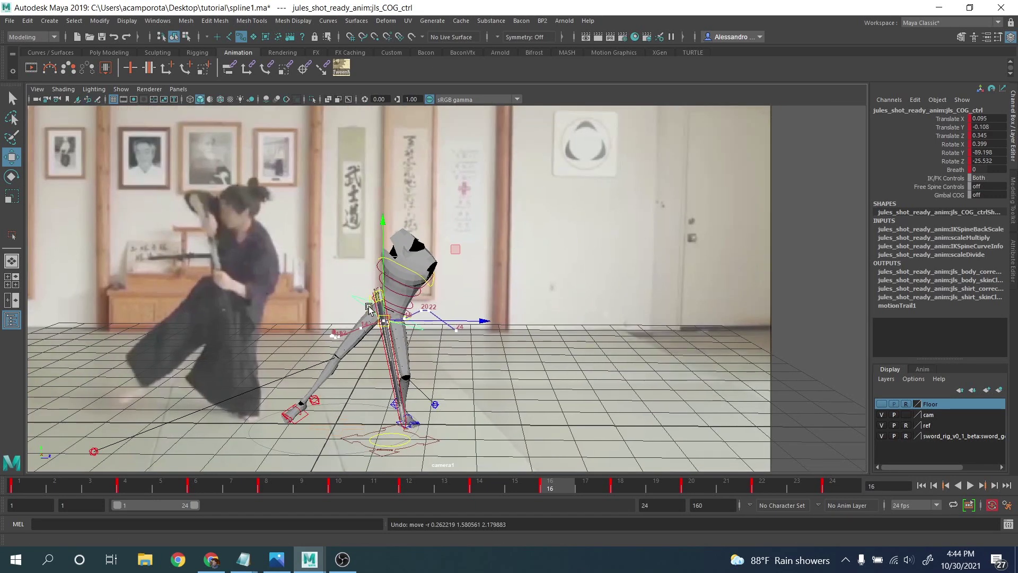
scroll(343, 285, up, 5)
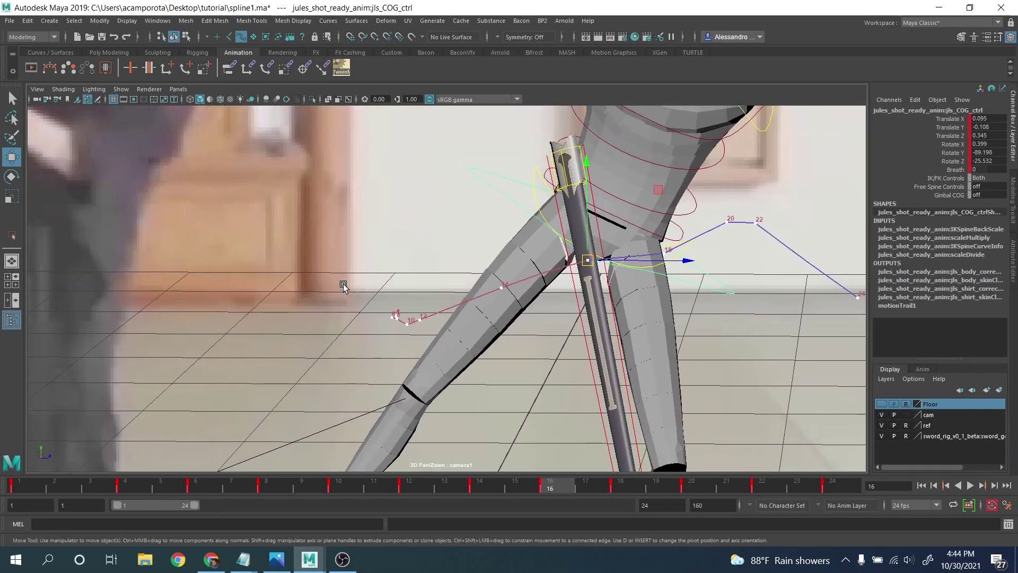
scroll(477, 345, up, 2)
middle_drag(477, 345, 493, 246)
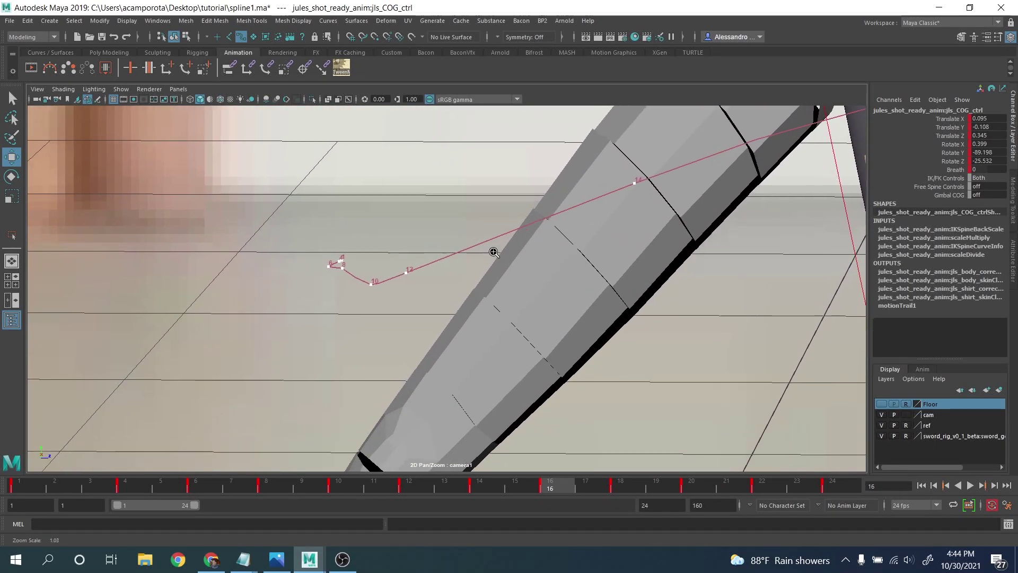
scroll(493, 246, up, 2)
click(21, 486)
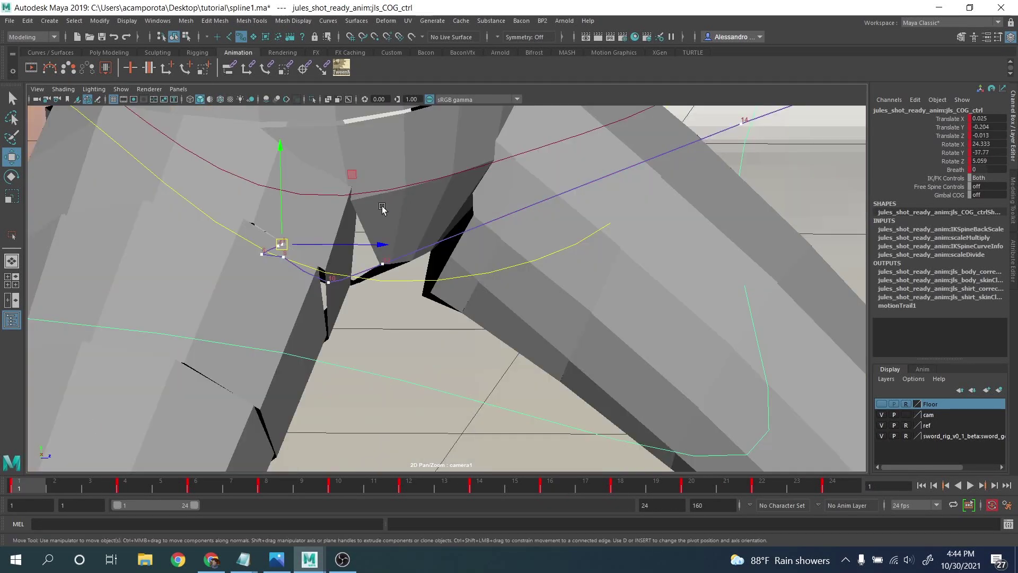
key(.)
key(.)
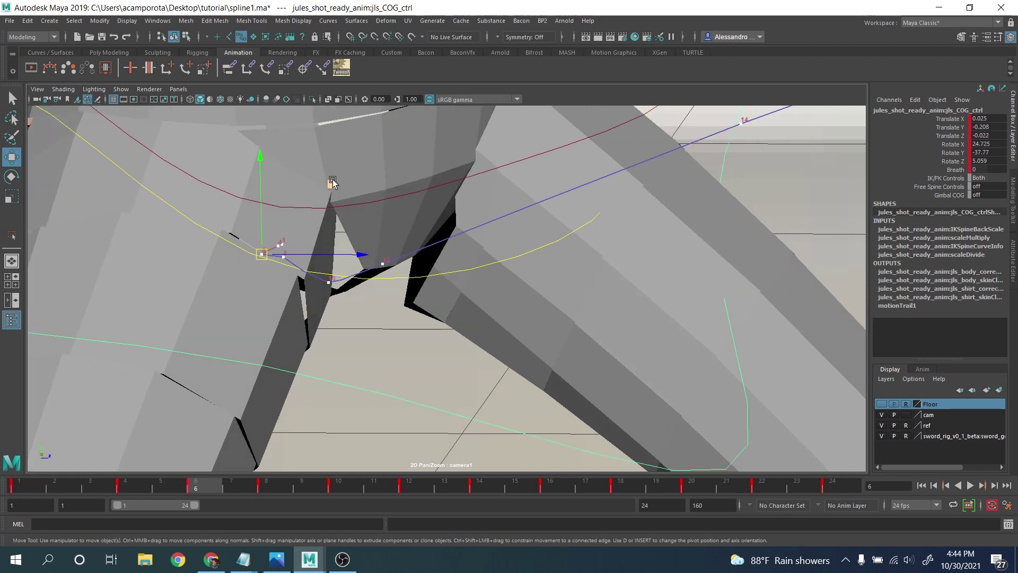
key(.)
key(.)
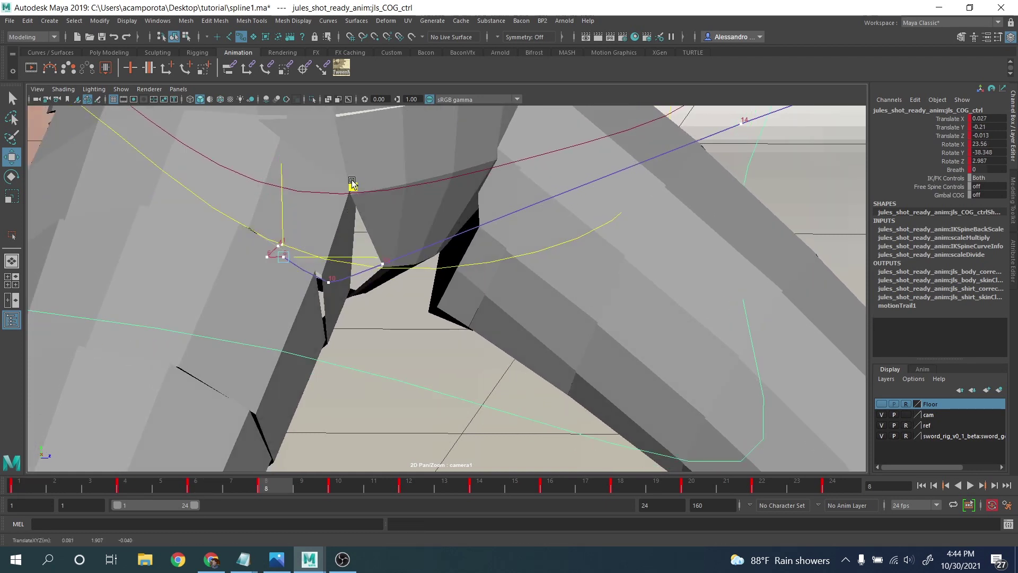
Step: Nudge the COG control at frames 8, 10 and 12 to round out the low part of its motion trail
key(comma)
key(comma)
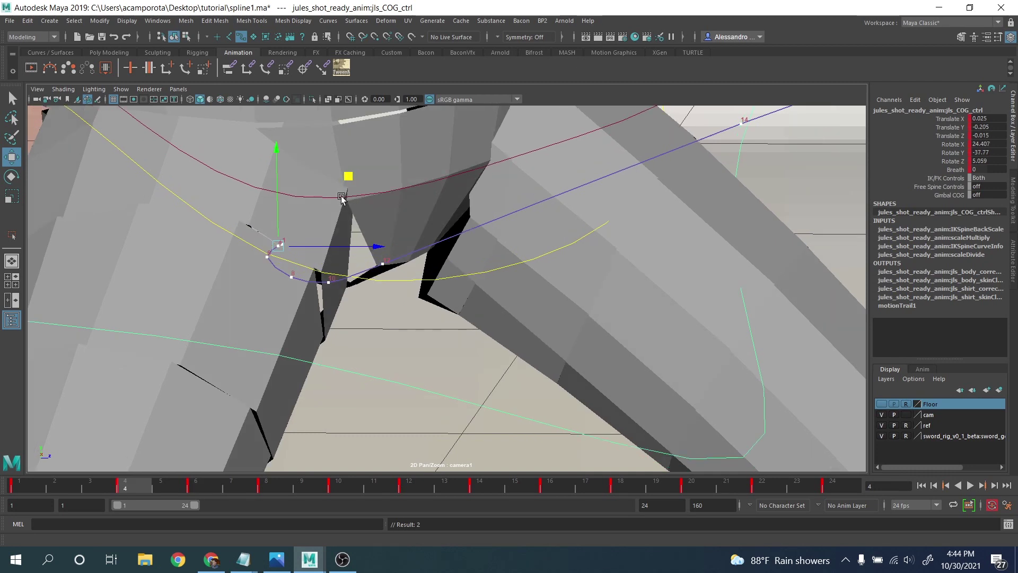
middle_drag(341, 198, 369, 190)
key(period)
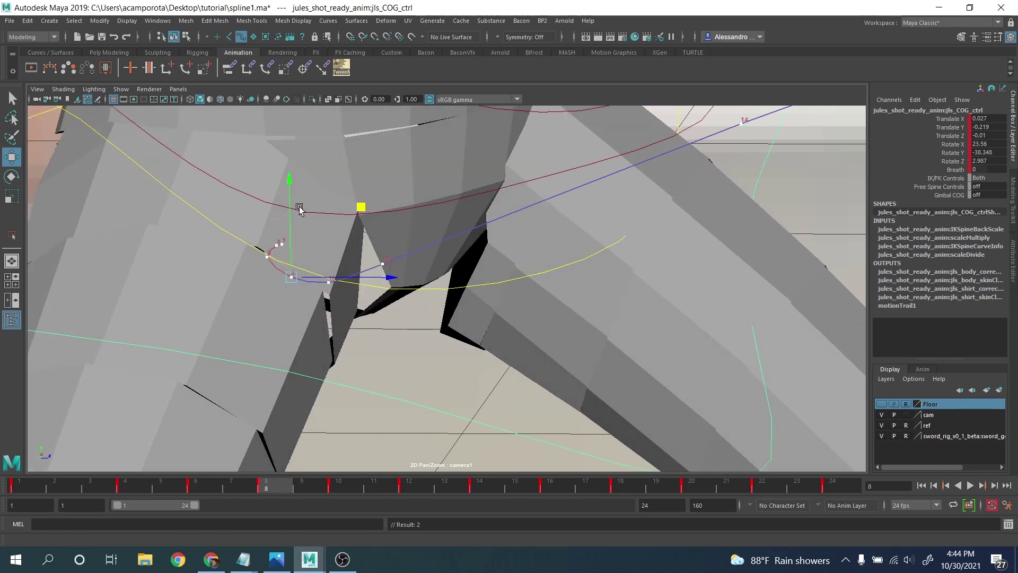
key(period)
key(period)
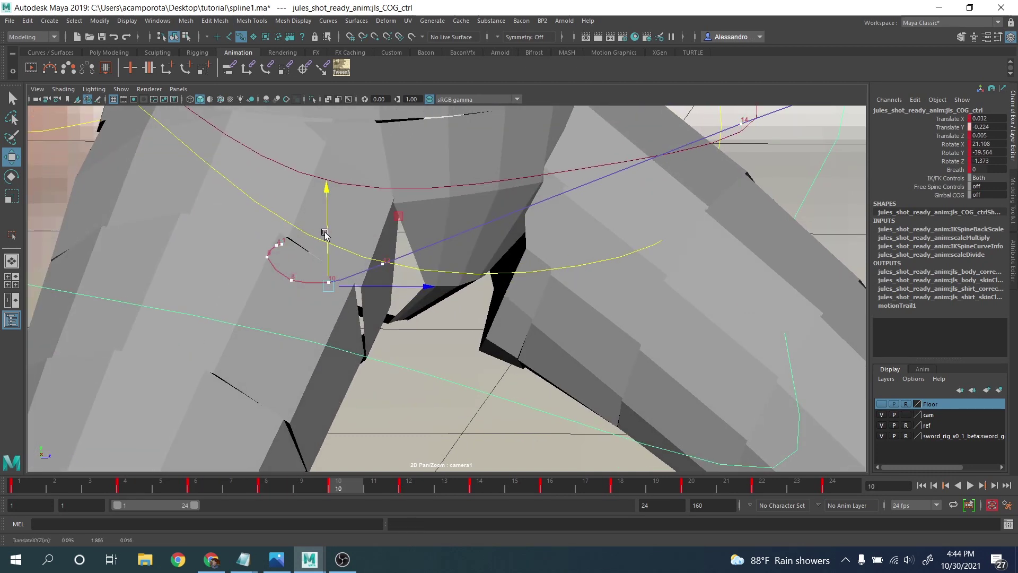
key(period)
middle_drag(387, 229, 403, 253)
Step: Compare the poses at frames 12 to 16 with the footage and lower the COG control at frame 14 to Translate Y about -0.183
key(backslash)
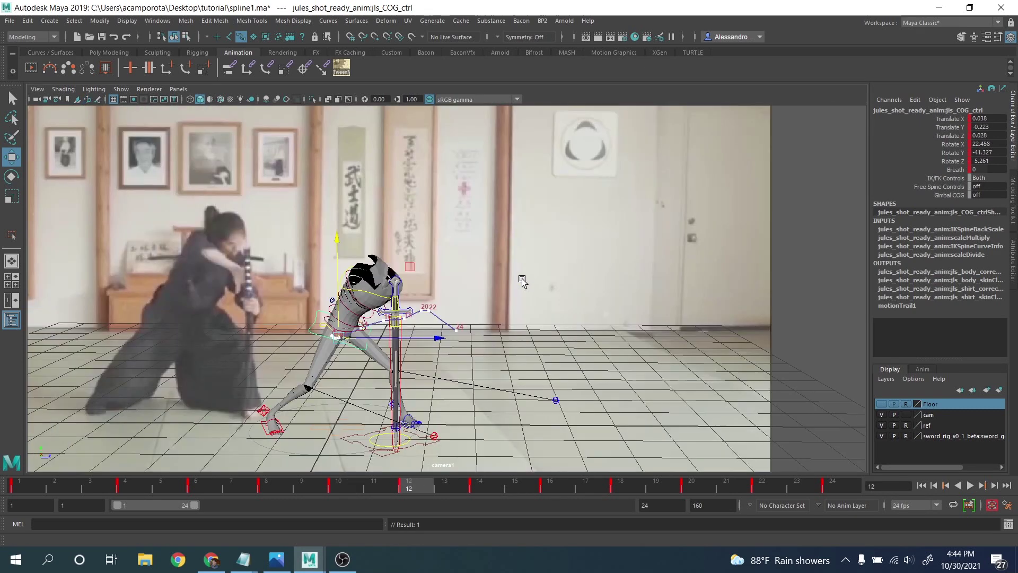
key(period)
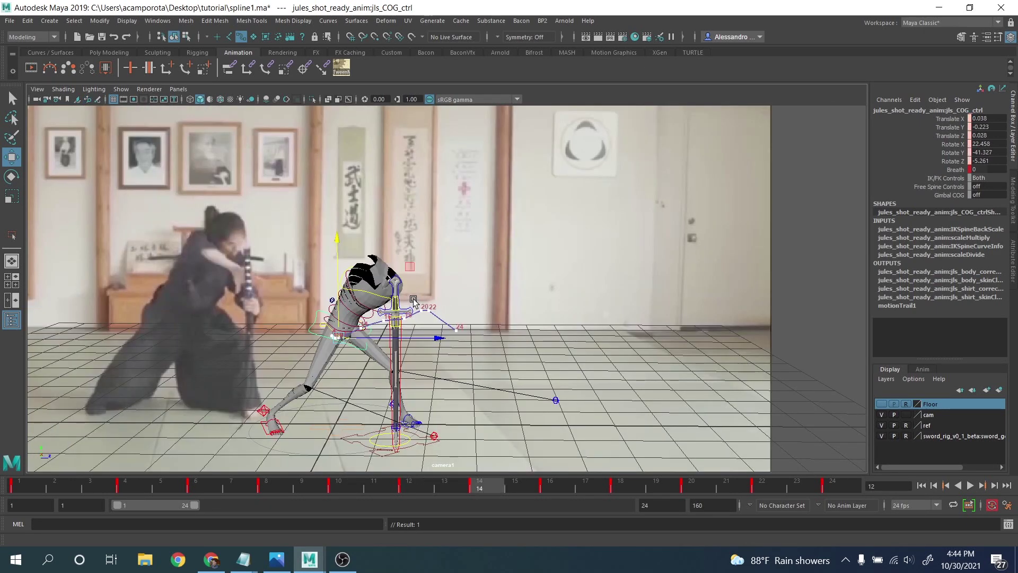
key(comma)
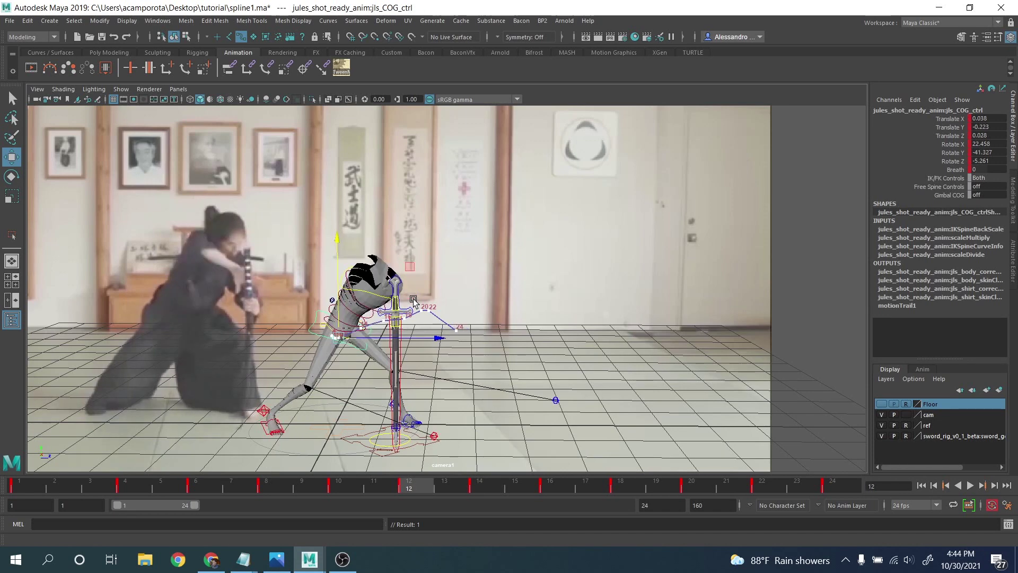
key(period)
key(period)
key(comma)
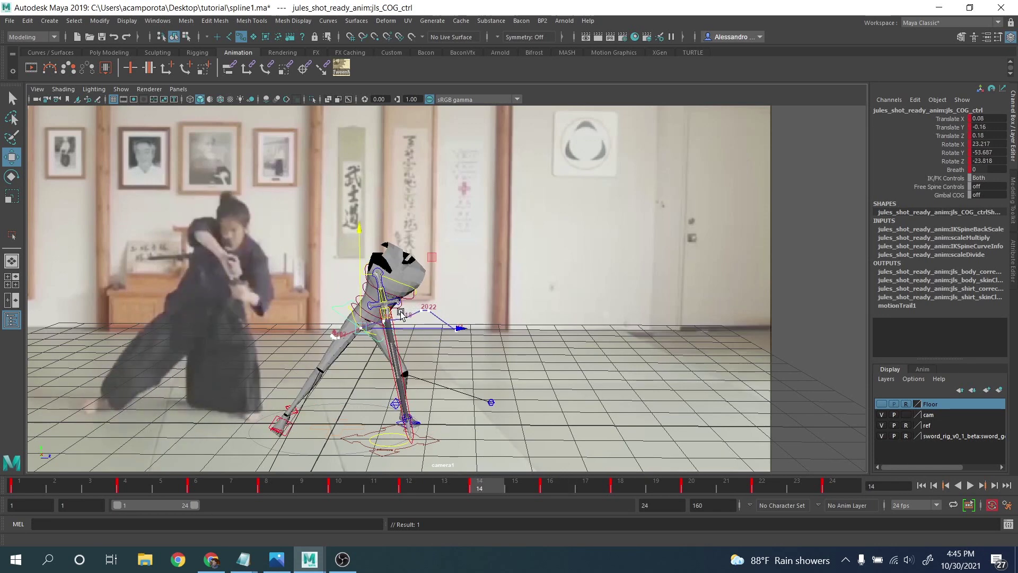
key(backslash)
scroll(400, 302, up, 5)
scroll(412, 216, down, 2)
scroll(464, 182, up, 2)
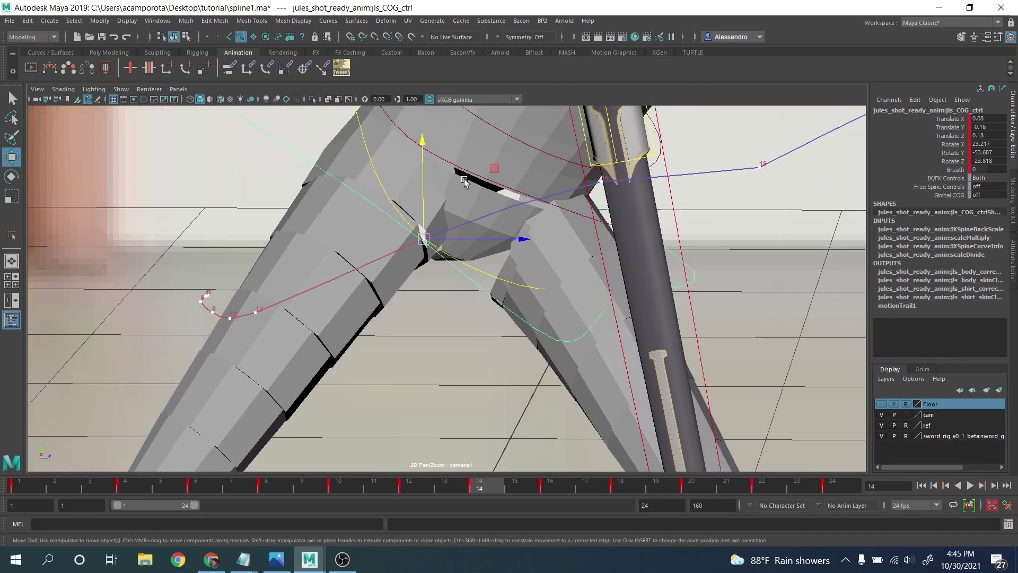
middle_drag(493, 169, 491, 192)
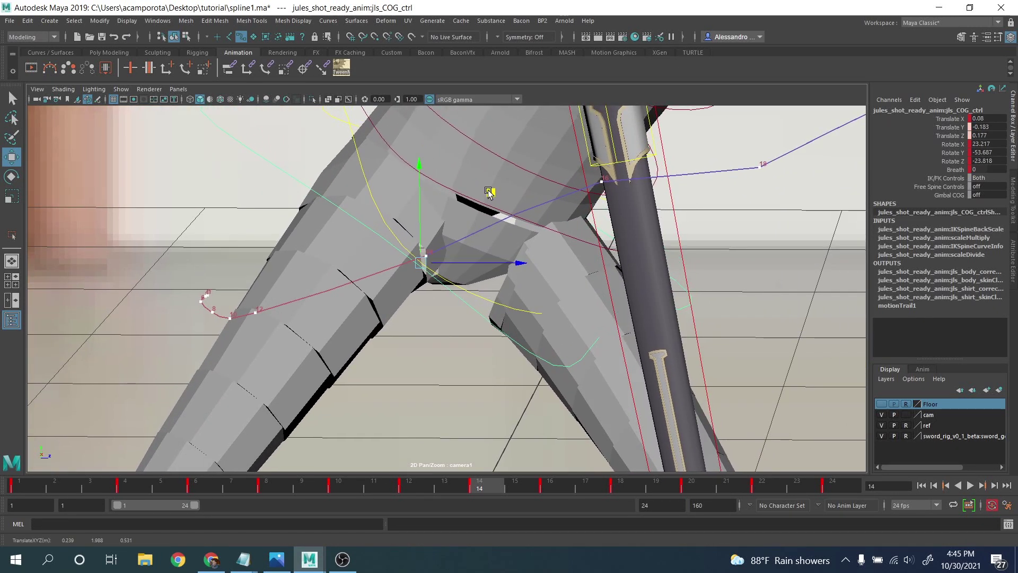
scroll(494, 236, down, 3)
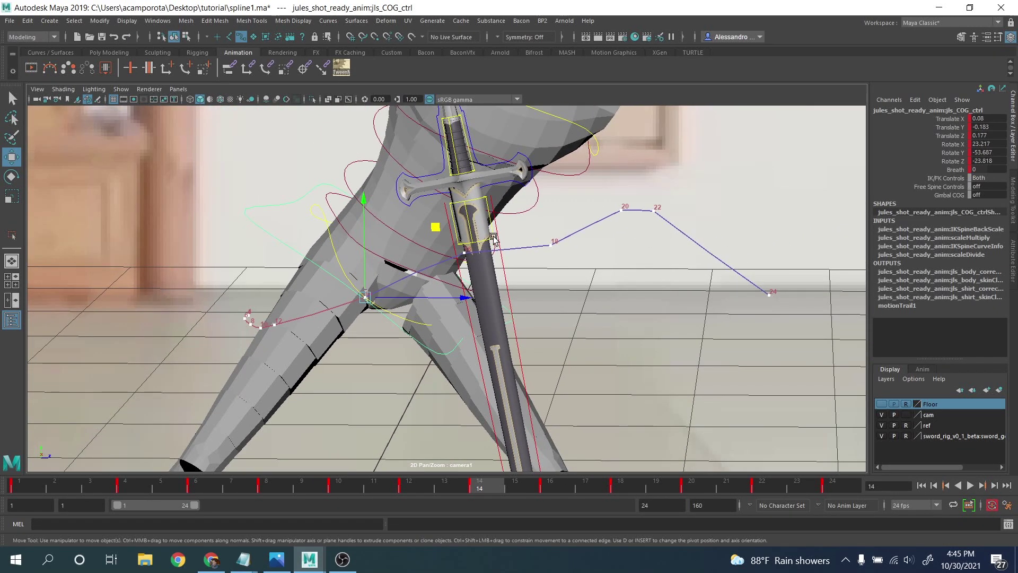
Step: Check the motion against the reference footage and raise the COG control at frame 18 to Translate Y about -0.055
key(period)
key(comma)
key(period)
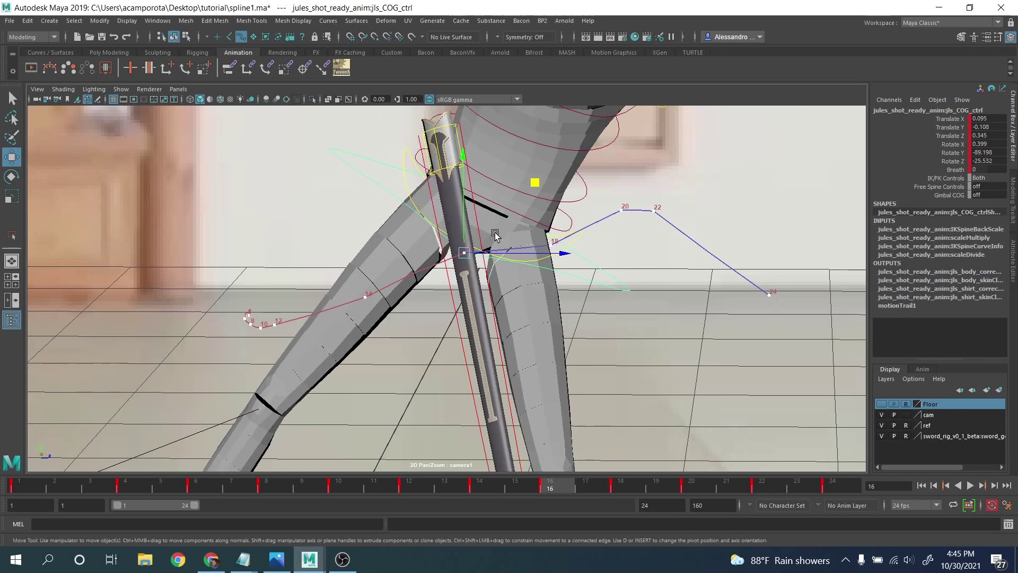
key(period)
scroll(550, 254, down, 6)
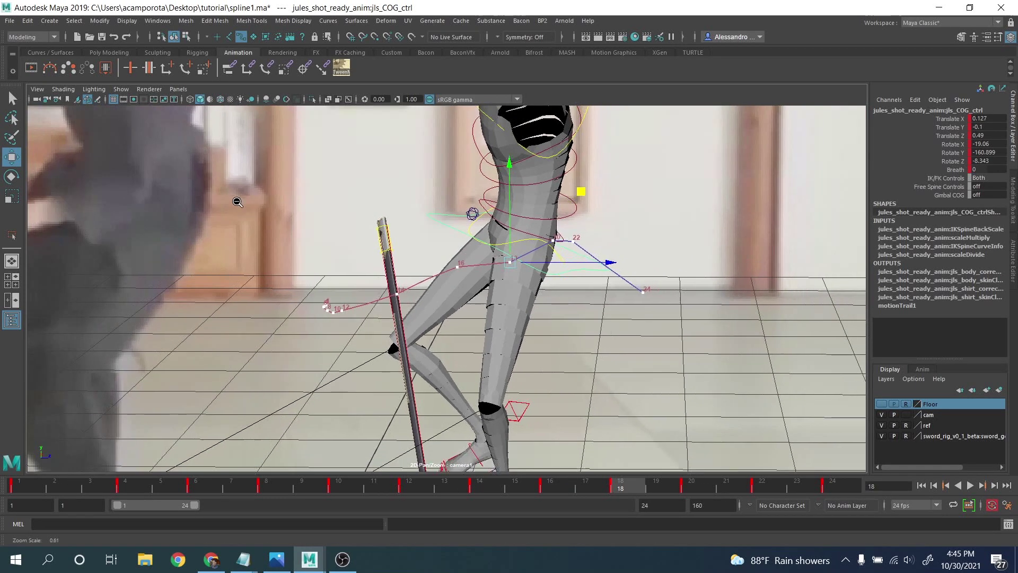
key(alt+v)
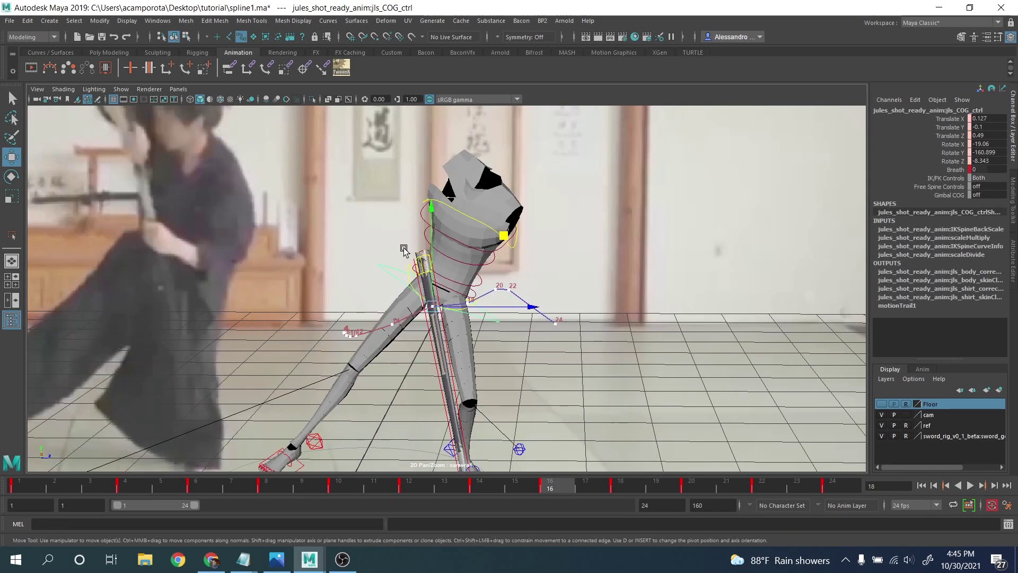
key(alt+v)
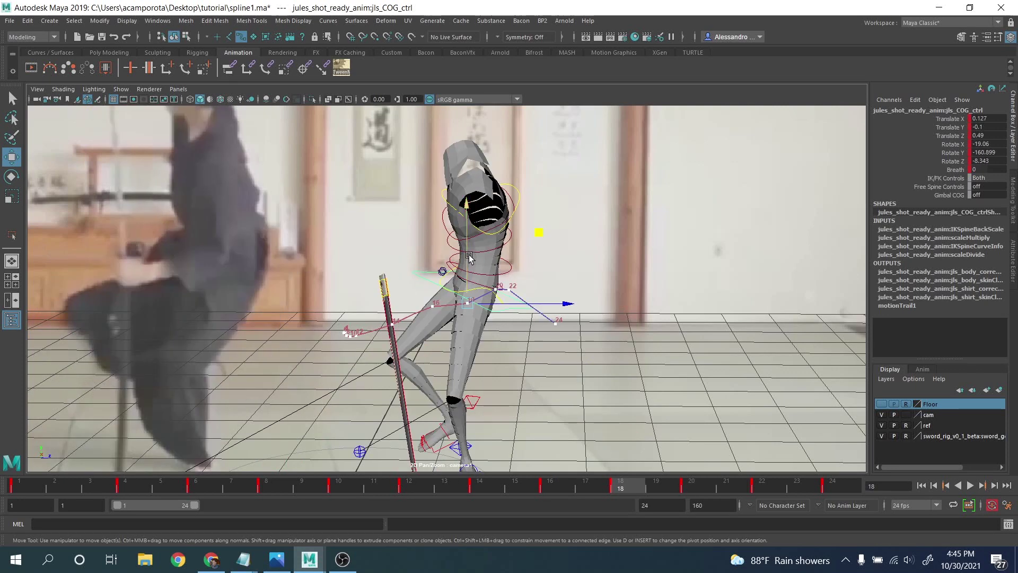
drag(470, 257, 468, 247)
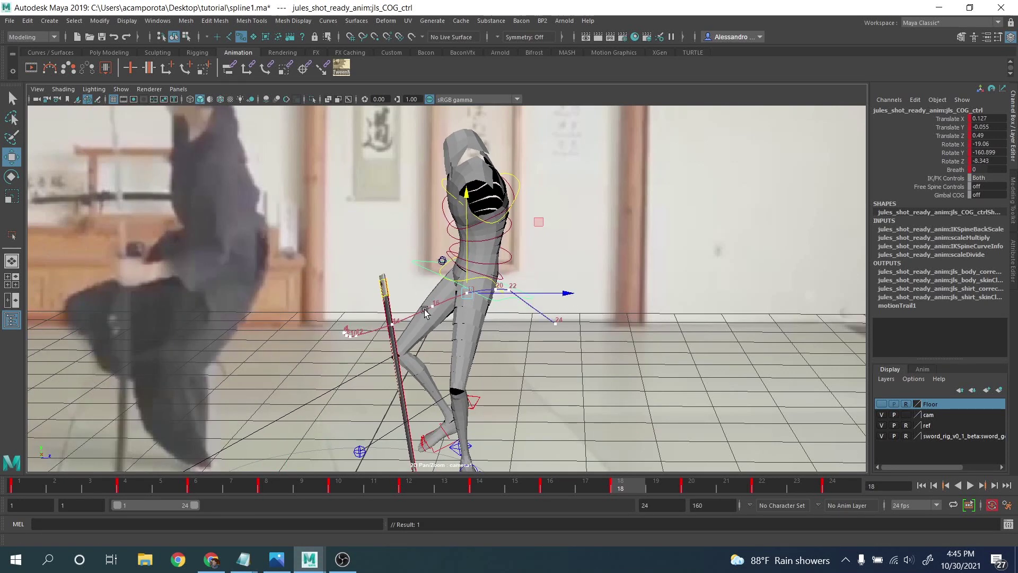
Step: Lower the COG control slightly at frame 22, to Translate Y about -0.054
key(period)
key(period)
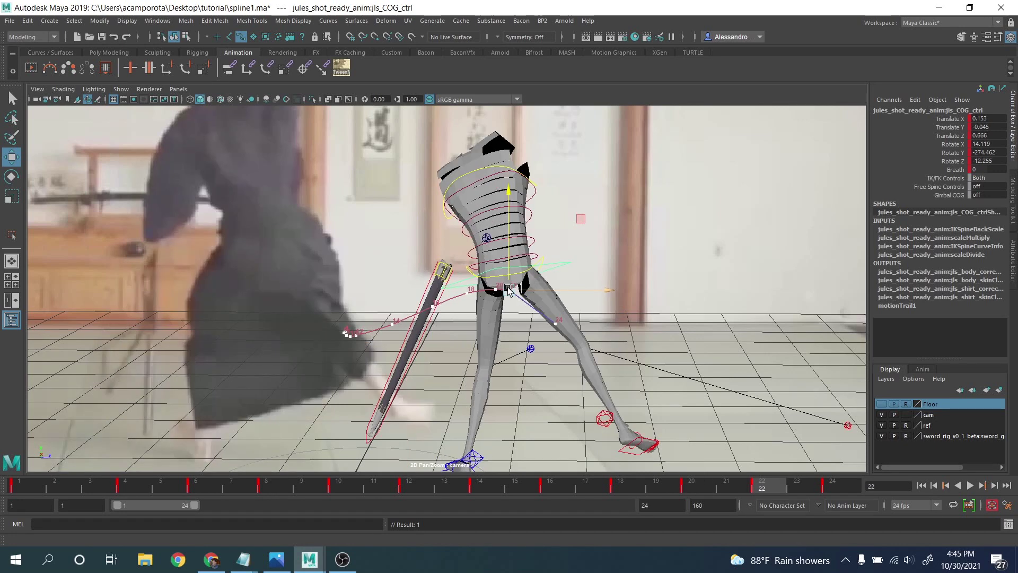
drag(506, 261, 510, 263)
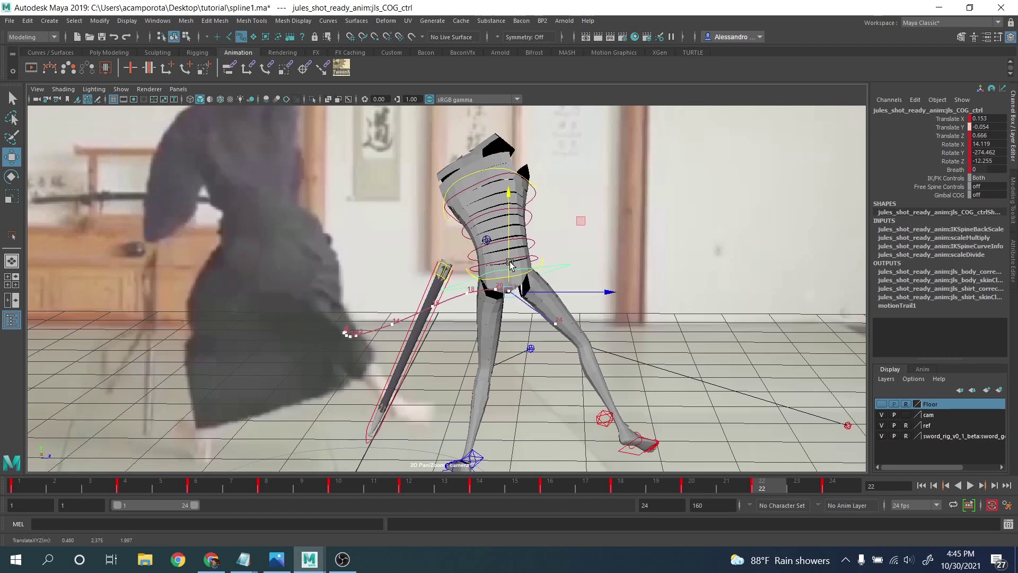
Step: Compare the keys from frame 20 to 24 and nudge the COG control at frame 24 to Translate Y about -0.176 and Z about 0.858
key(period)
key(comma)
key(comma)
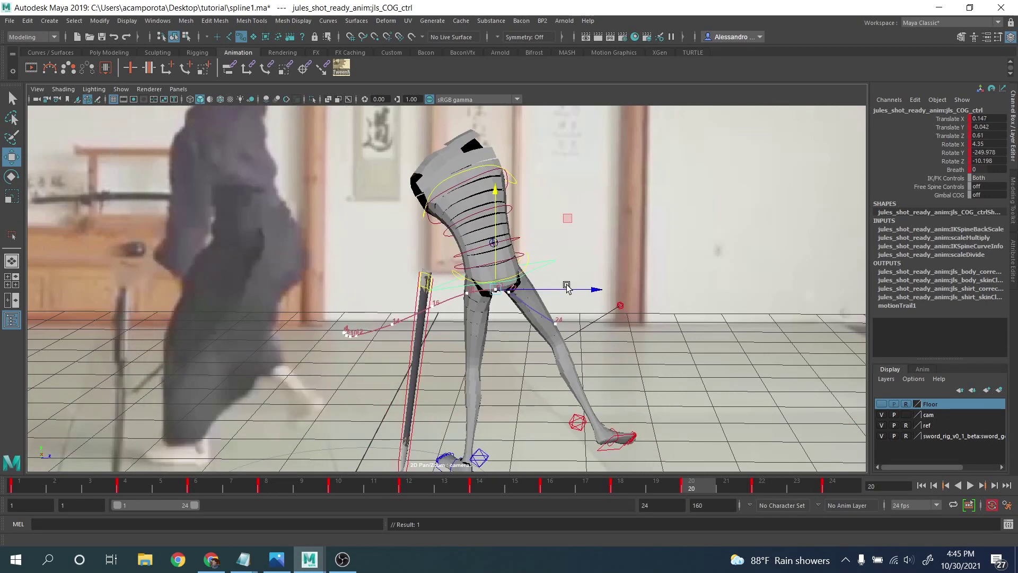
key(period)
key(period)
key(comma)
key(period)
key(comma)
key(comma)
key(period)
key(period)
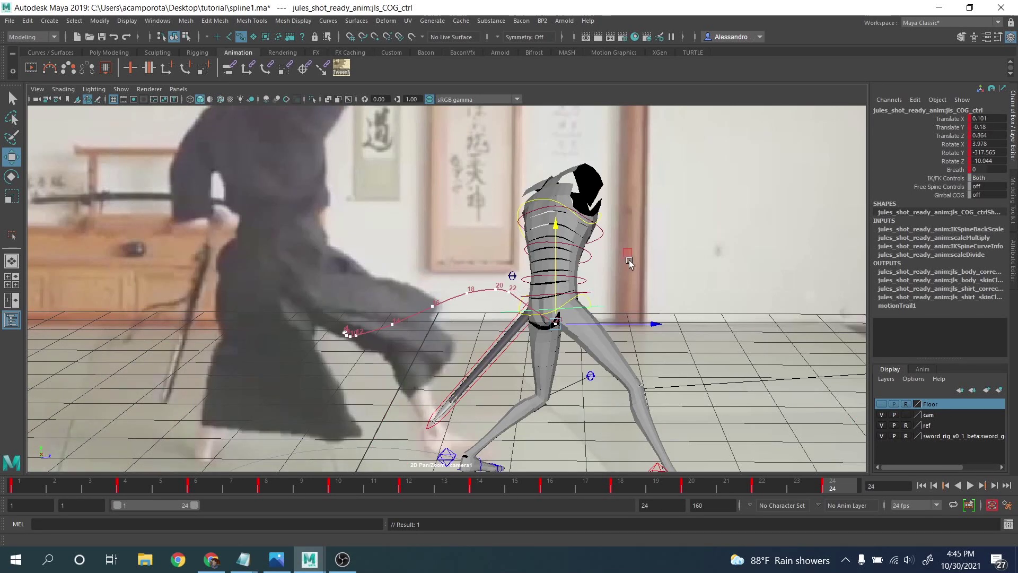
middle_drag(628, 256, 626, 253)
Step: Shift the COG control at frame 22 to Translate Y about -0.079 and Z about 0.706, checking the arc with playback
key(comma)
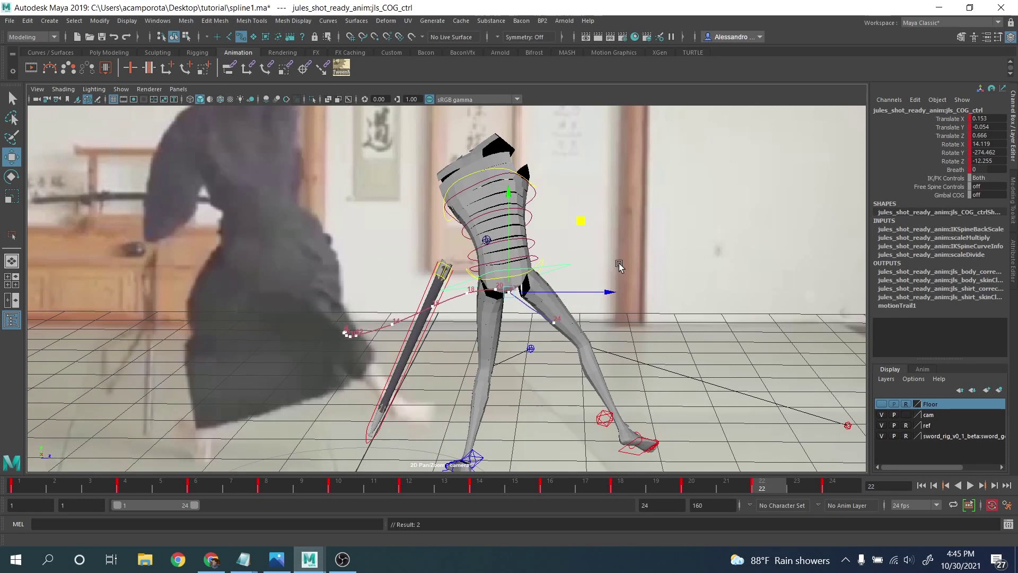
middle_drag(582, 221, 592, 228)
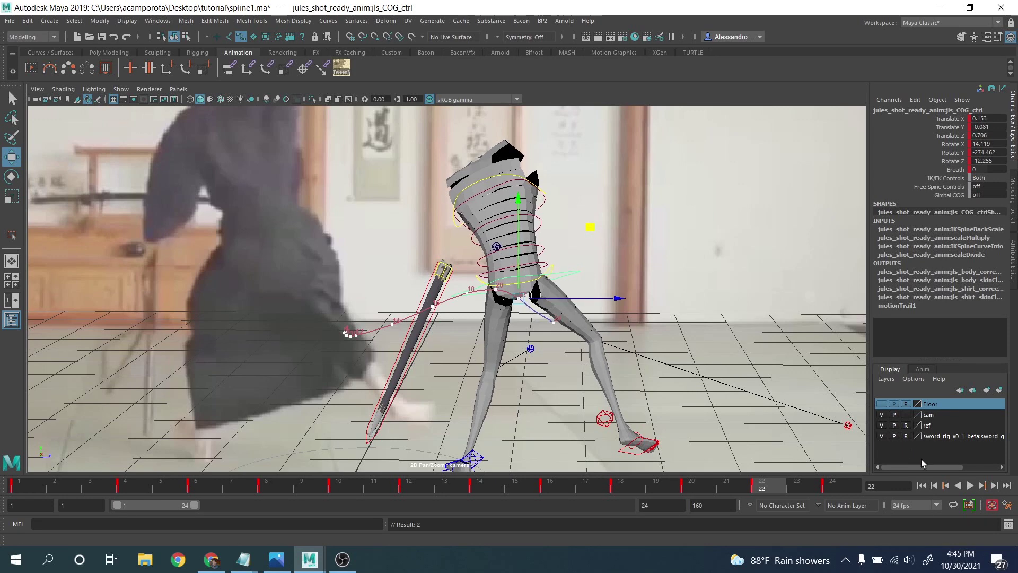
click(974, 487)
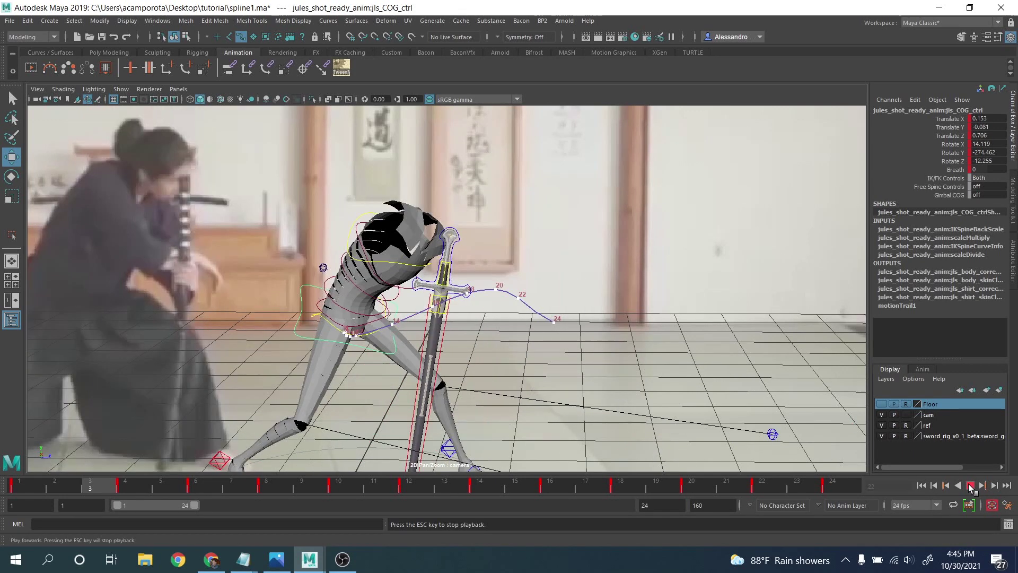
click(970, 485)
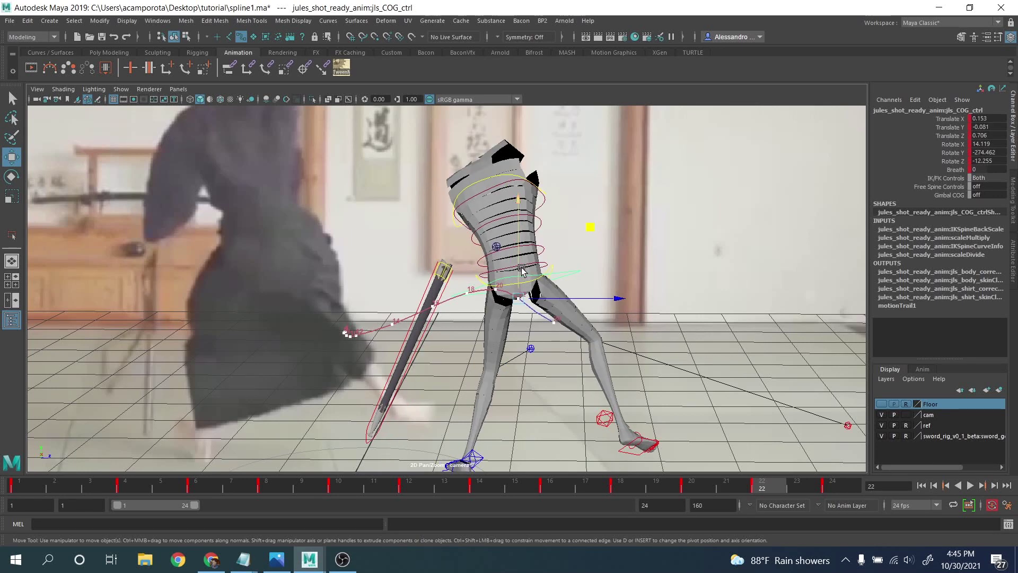
drag(521, 271, 462, 270)
Step: View the motion trail from above in the perspective view and move the COG control at frame 22 to Translate X about 0.138
click(178, 89)
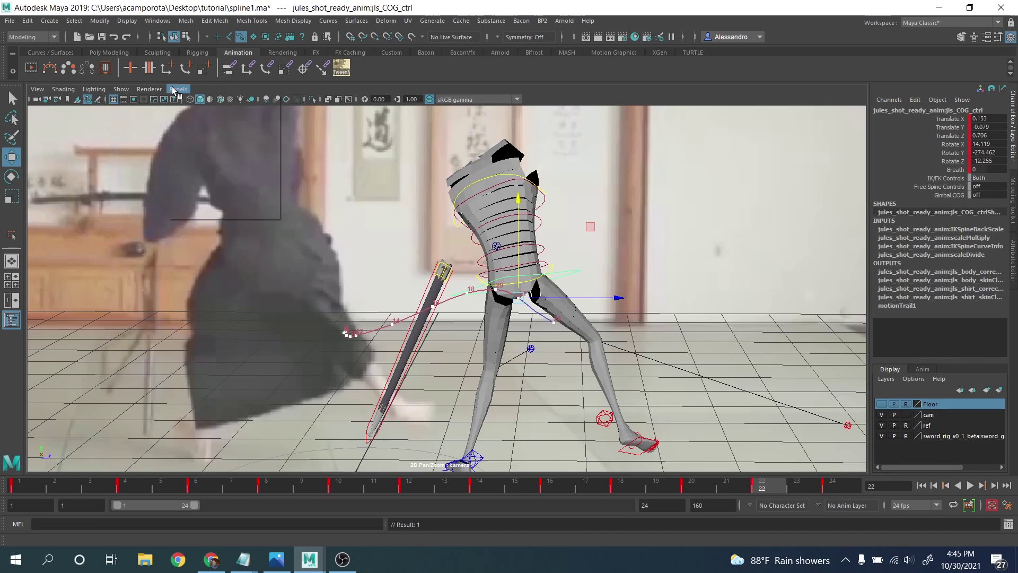
mouse_move(254, 101)
click(315, 101)
alt+drag(495, 303, 495, 390)
scroll(495, 390, up, 6)
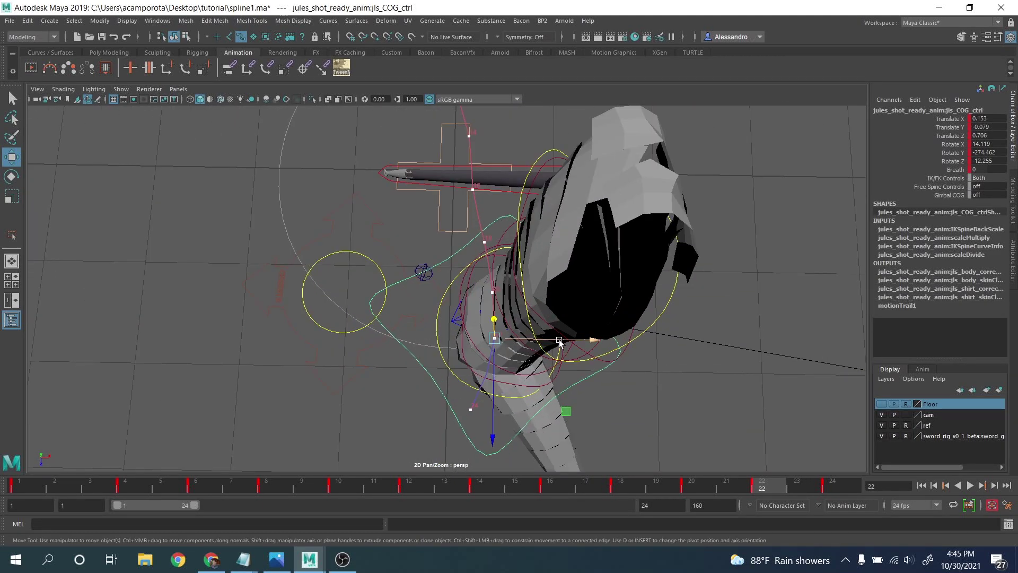
drag(560, 342, 553, 342)
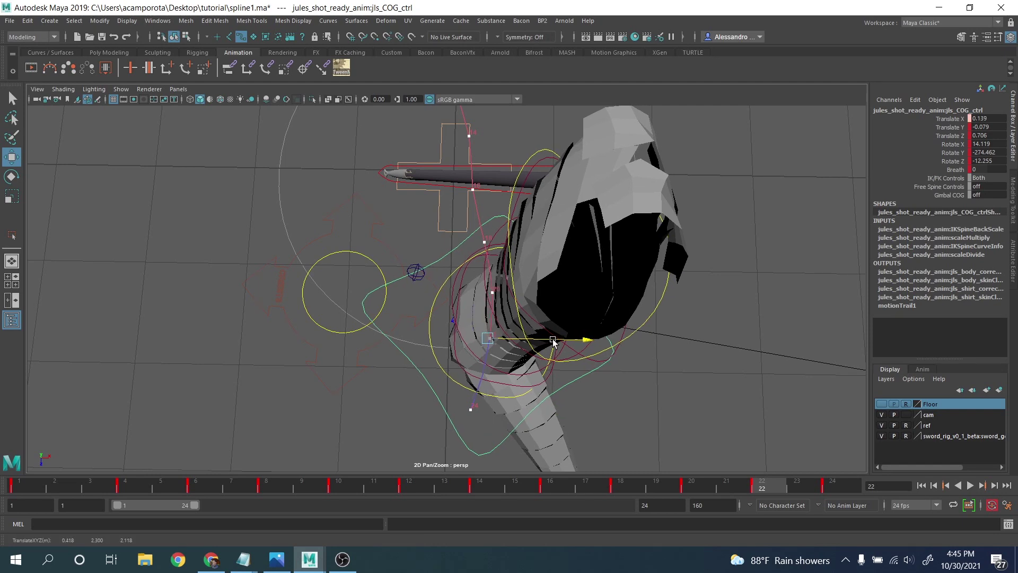
alt+middle_drag(554, 328, 605, 390)
alt+middle_drag(554, 328, 537, 375)
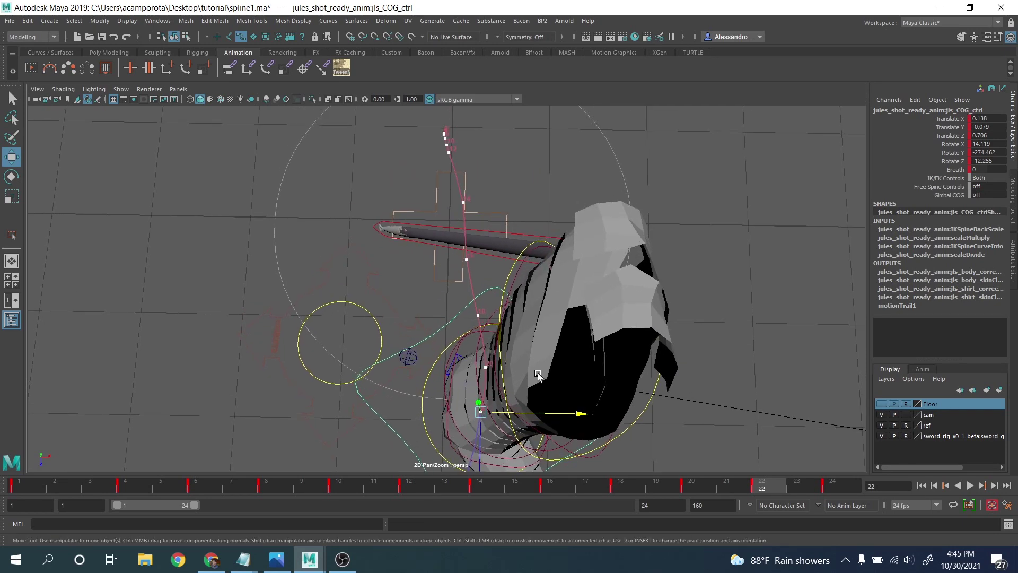
Step: Shift the COG control sideways at frames 16 and 18, to Translate X about 0.141 at frame 18, smoothing the trail seen from above
key(comma)
key(comma)
key(comma)
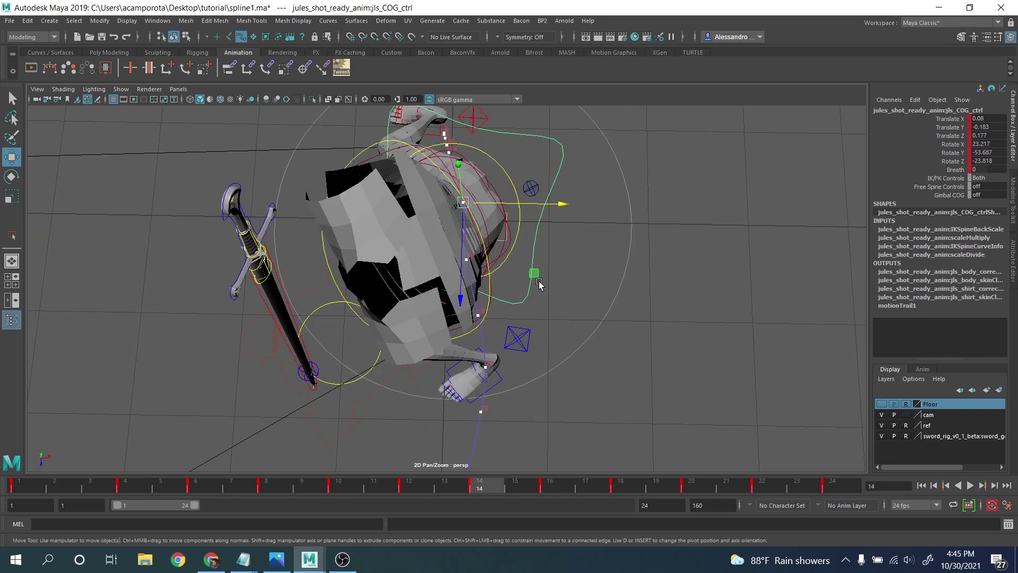
drag(540, 267, 546, 266)
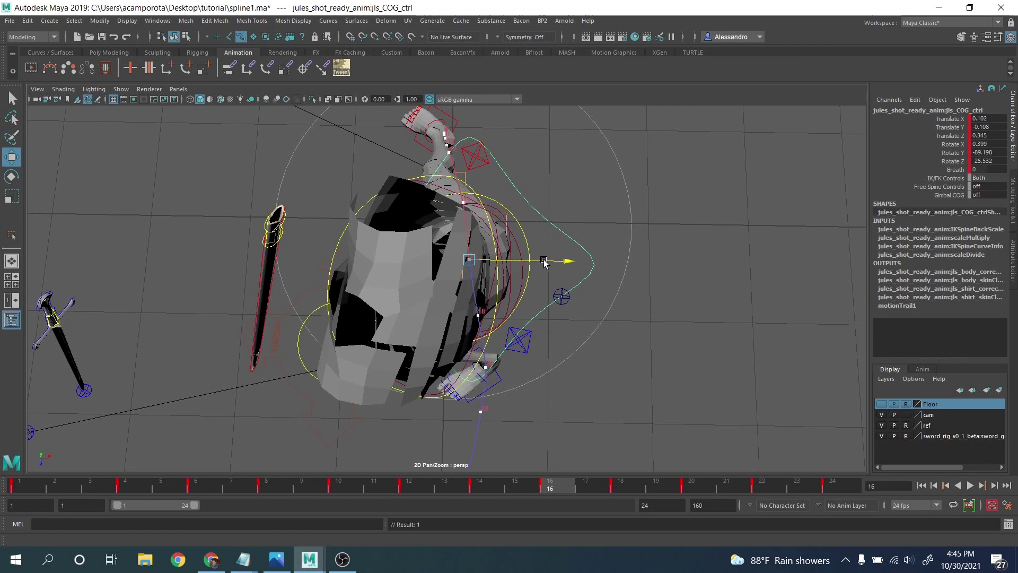
key(period)
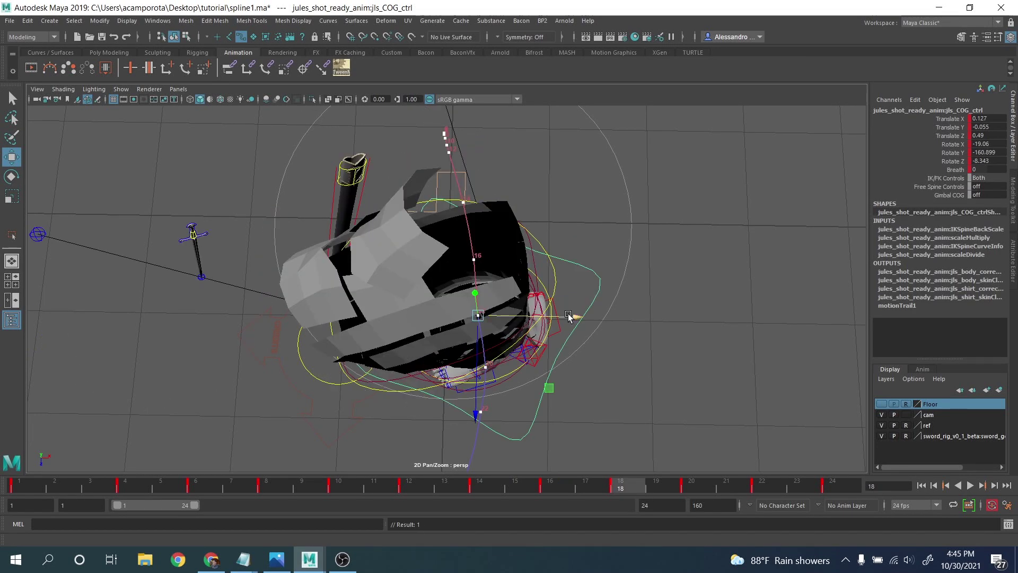
drag(568, 316, 576, 317)
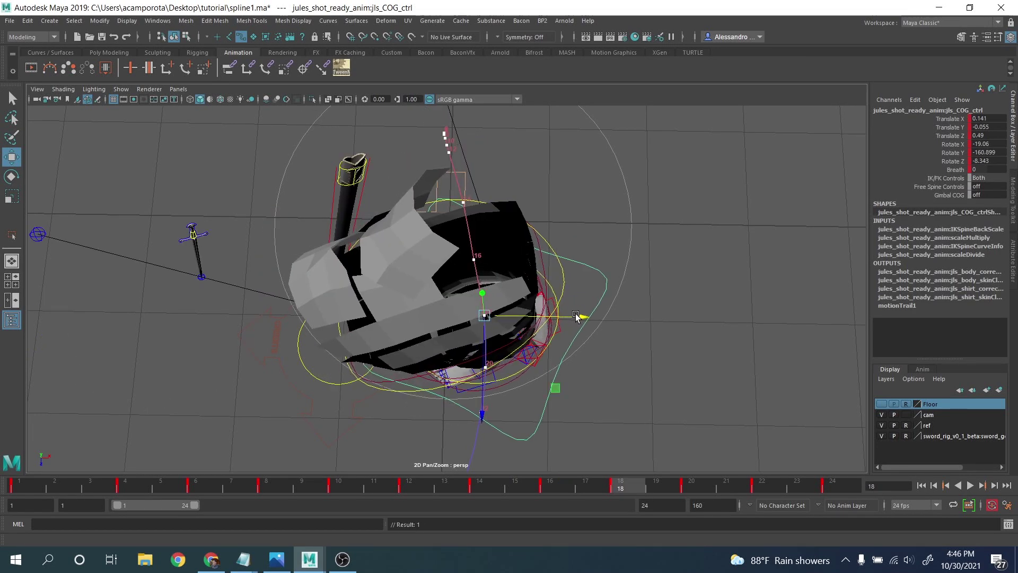
Step: Play the animation in the perspective view at floor level, then examine the body's pose and COG position at frame 24
alt+right_drag(577, 316, 547, 352)
alt+drag(490, 331, 485, 319)
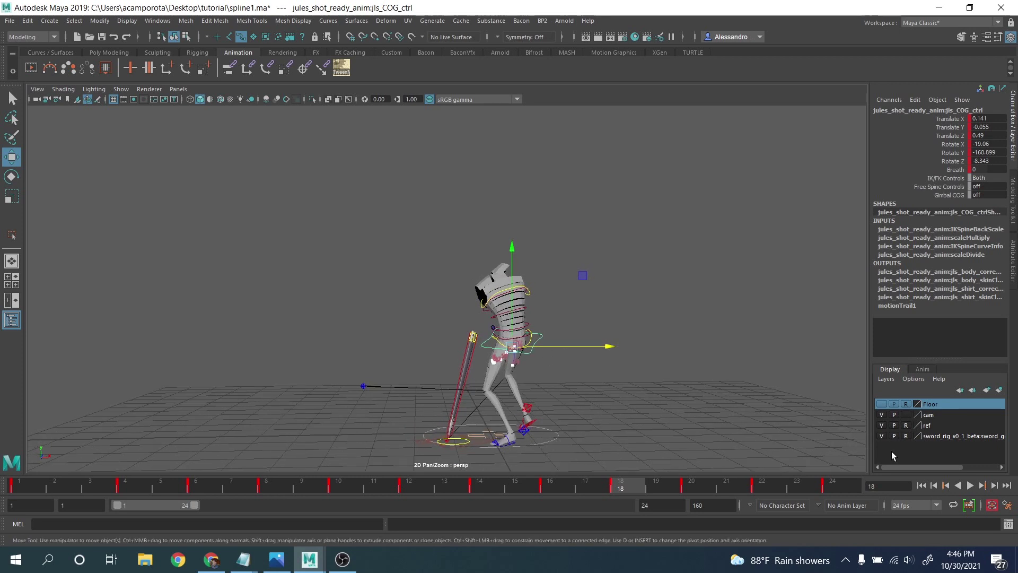
click(970, 485)
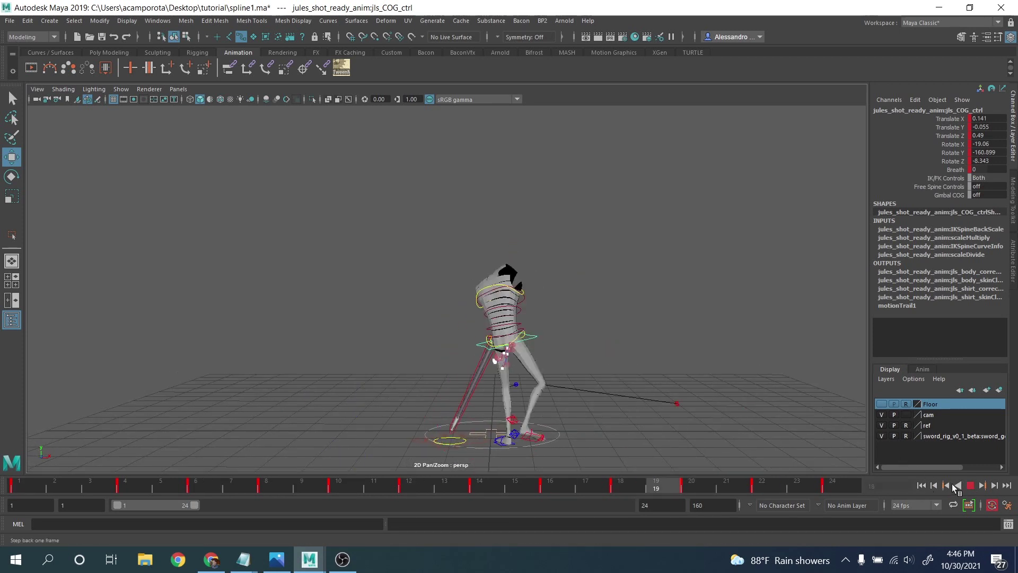
drag(814, 487, 856, 488)
alt+middle_drag(545, 392, 532, 333)
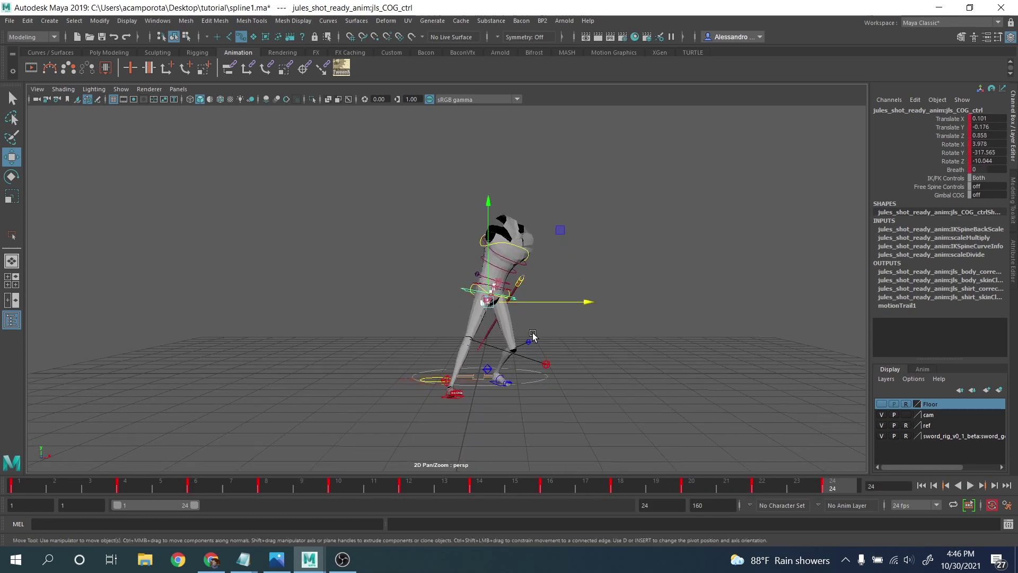
alt+right_drag(532, 335, 726, 390)
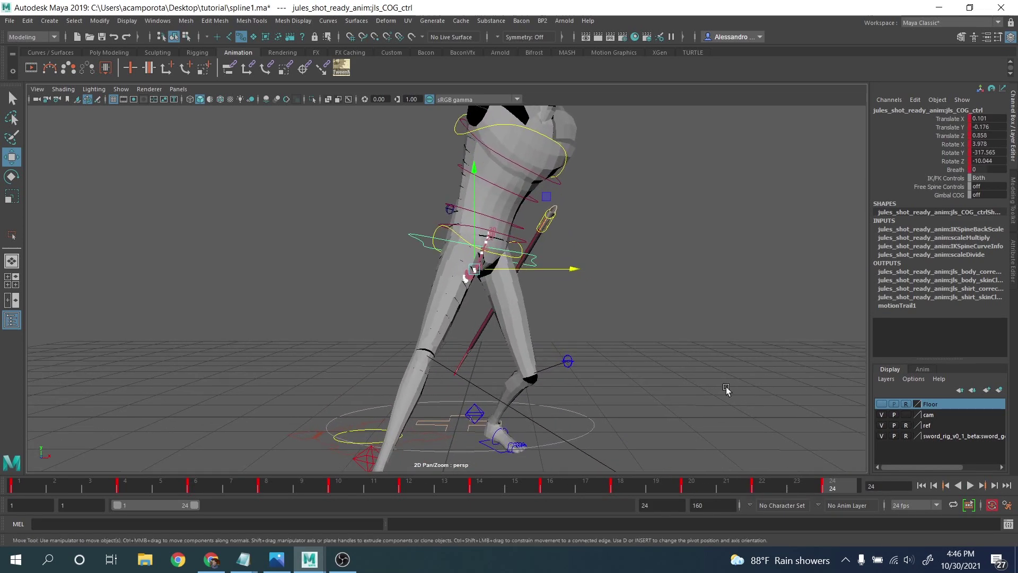
Step: Check the COG motion trail from above in the perspective view, going back through the keys from frame 24 to 16
alt+drag(727, 391, 510, 381)
key(comma)
key(comma)
key(comma)
key(comma)
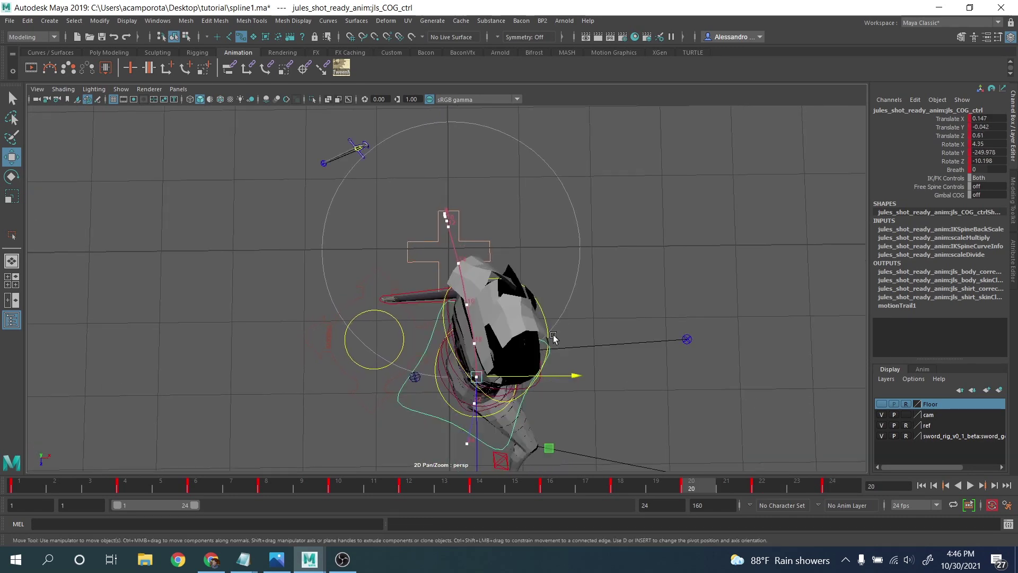
drag(536, 309, 539, 307)
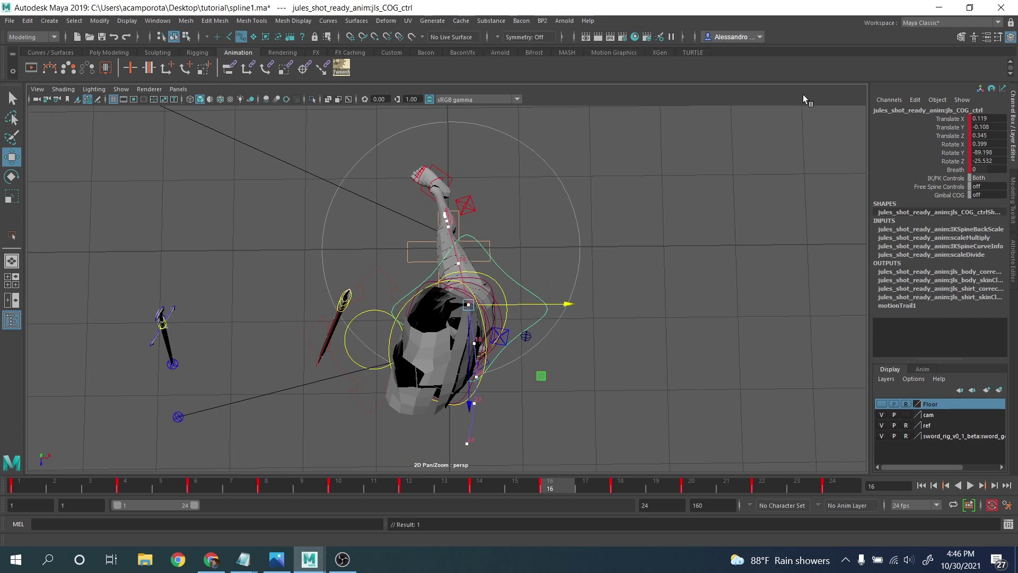
Step: Switch to the Animation workspace, delete motionTrail1Handle, and return to the Maya Classic workspace
click(950, 24)
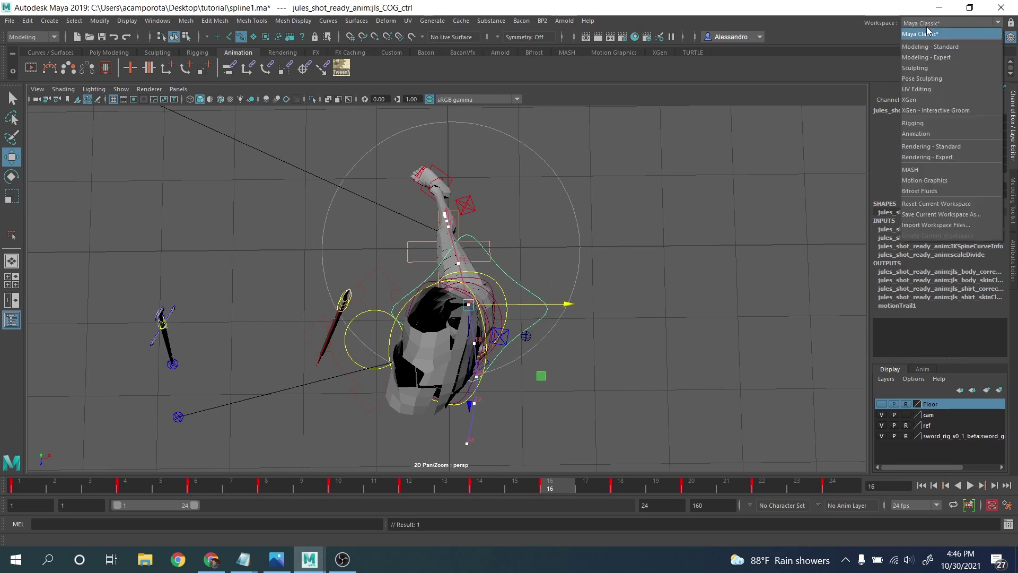
click(937, 146)
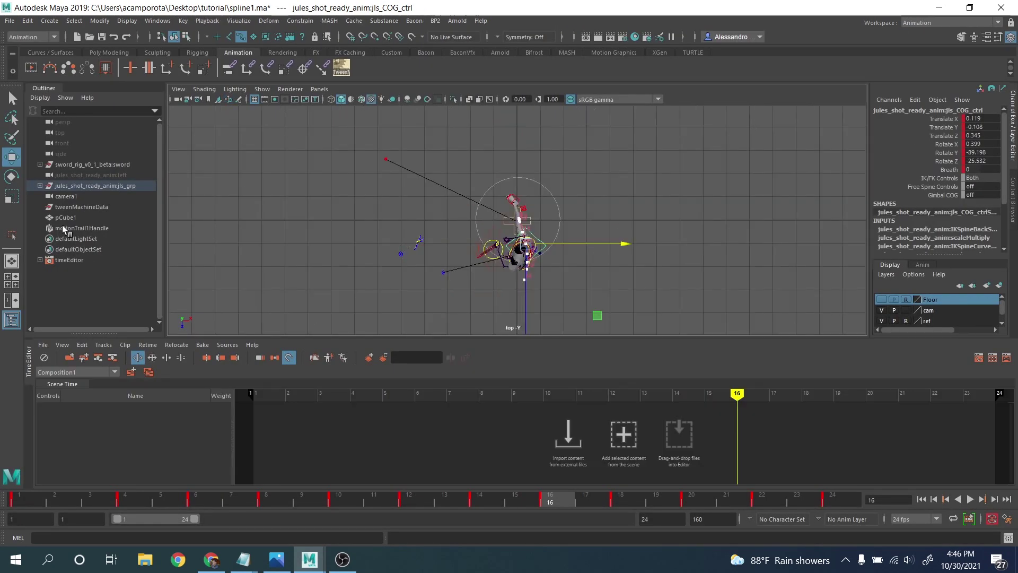
click(62, 228)
key(Delete)
click(919, 23)
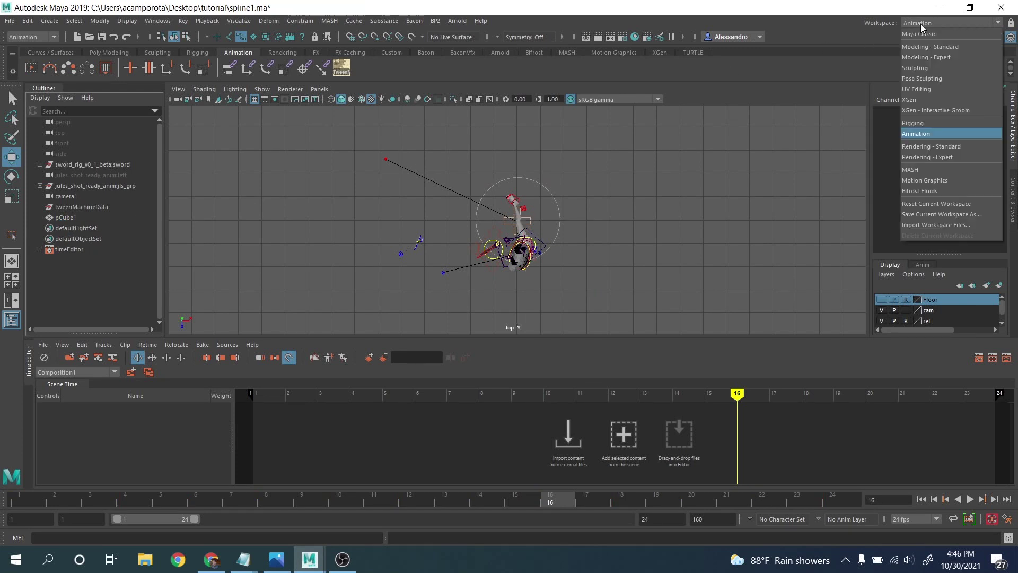
click(921, 30)
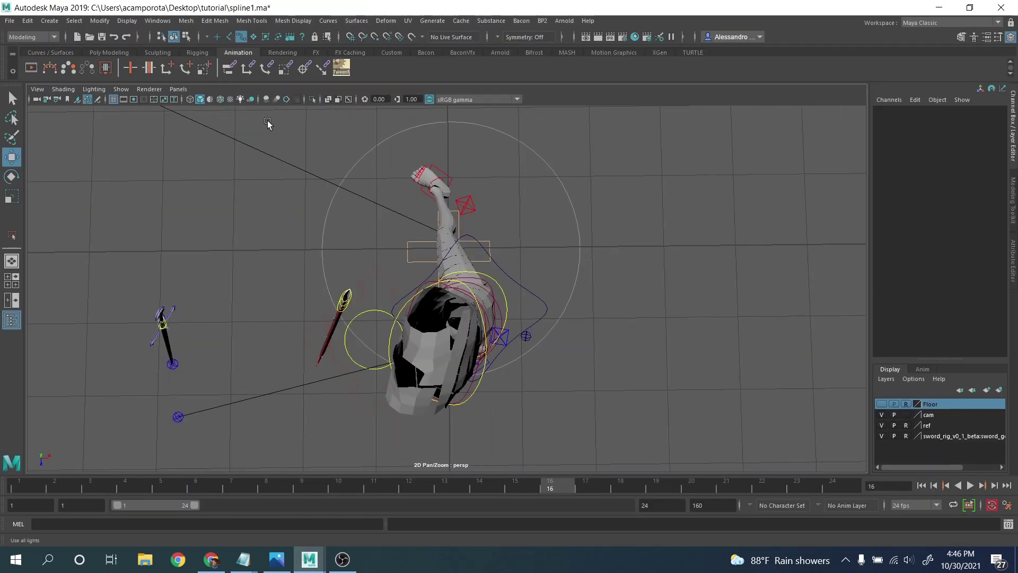
Step: Look at the character from the front in the persp view and select the COG control
click(177, 89)
mouse_move(228, 99)
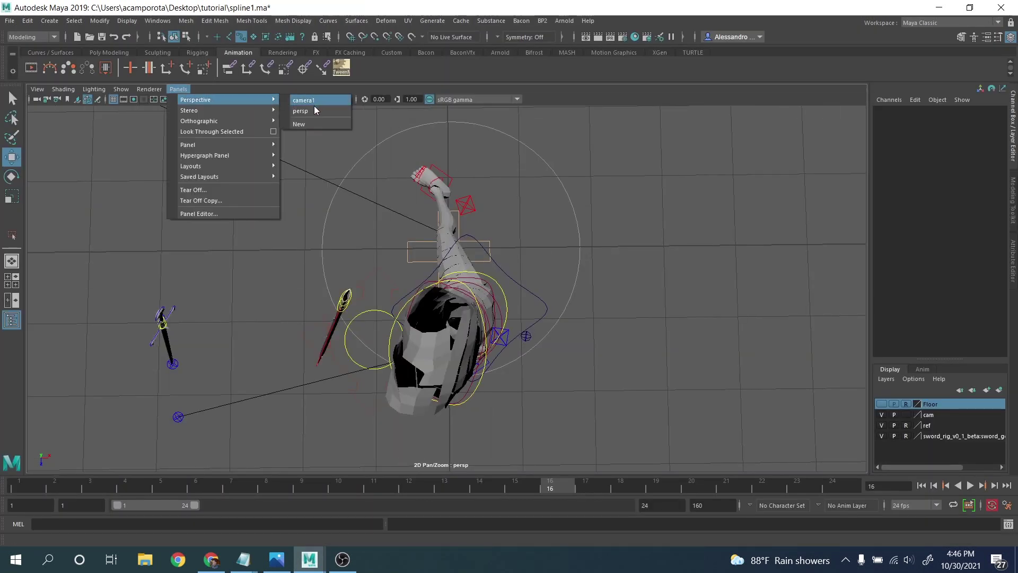
click(312, 110)
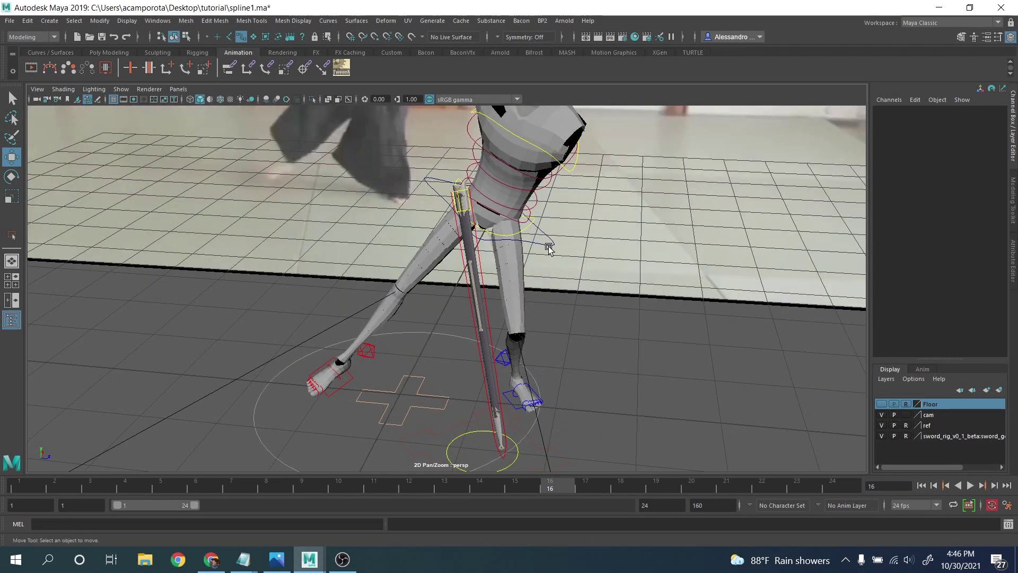
click(549, 248)
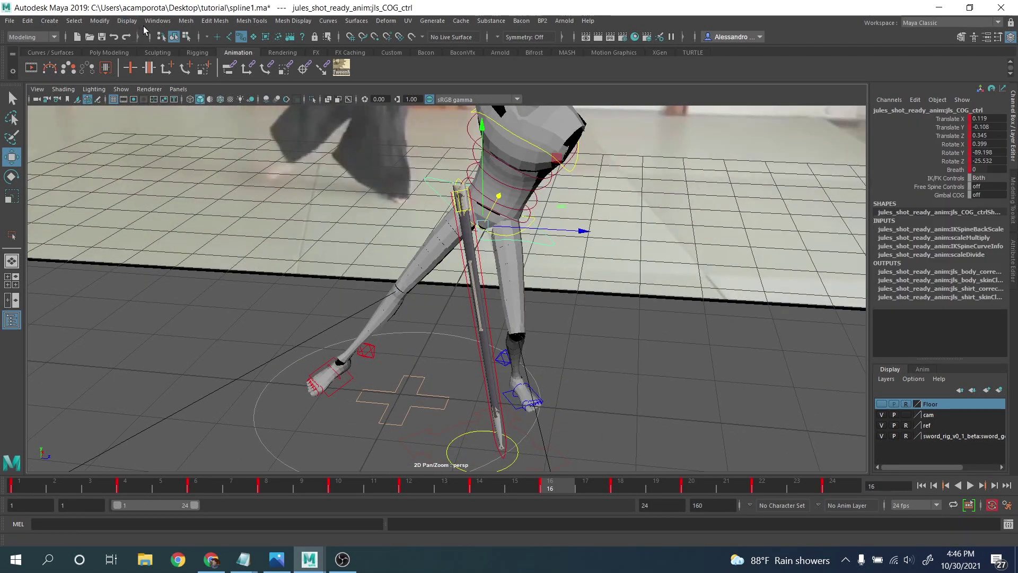
Step: Open the Graph Editor and isolate the COG control's Translate Y curve
click(157, 21)
mouse_move(184, 81)
click(301, 89)
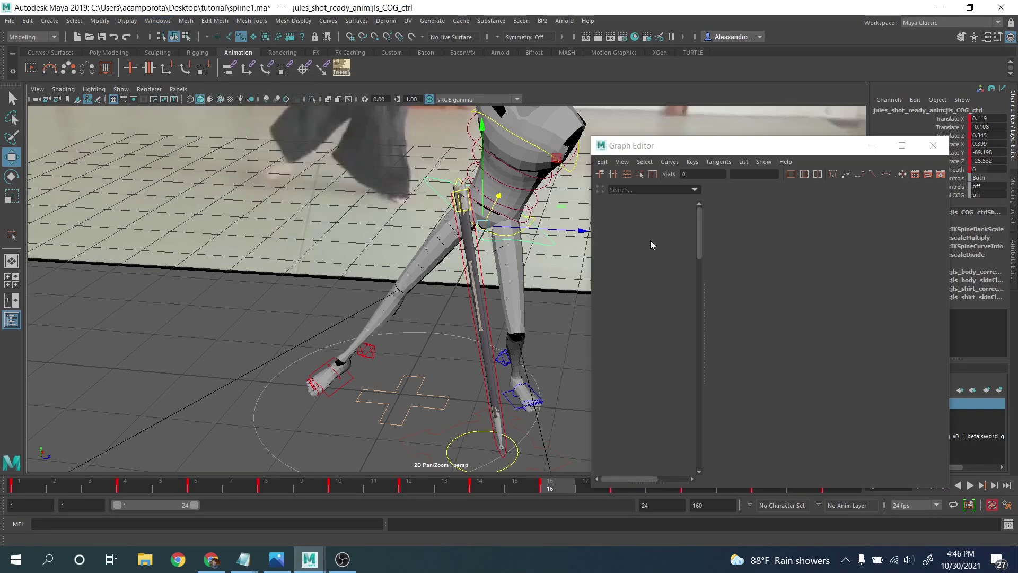
click(646, 227)
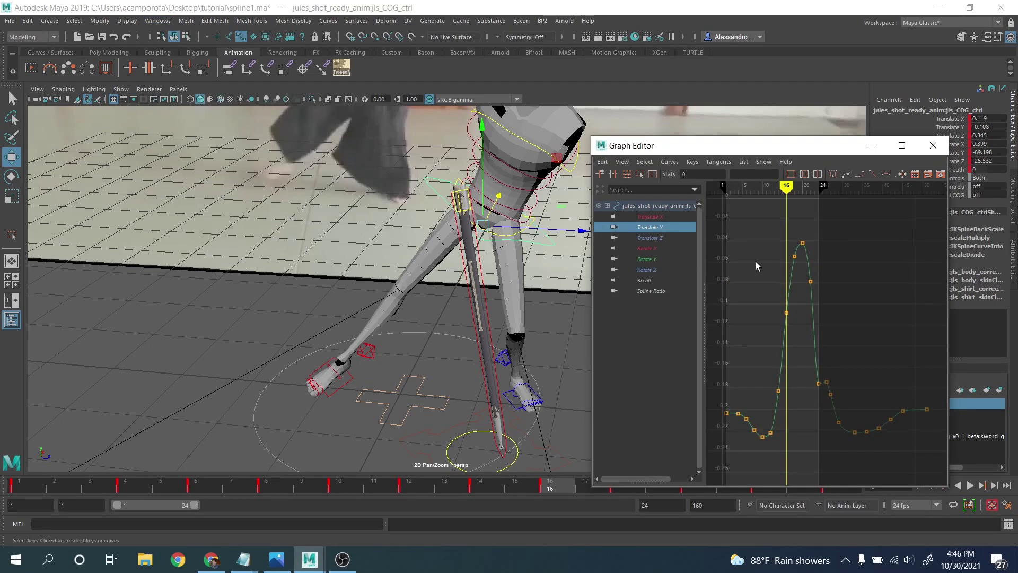
Step: Hide the ref display layer and place the Graph Editor window beside the character so both can be seen
drag(830, 151, 716, 142)
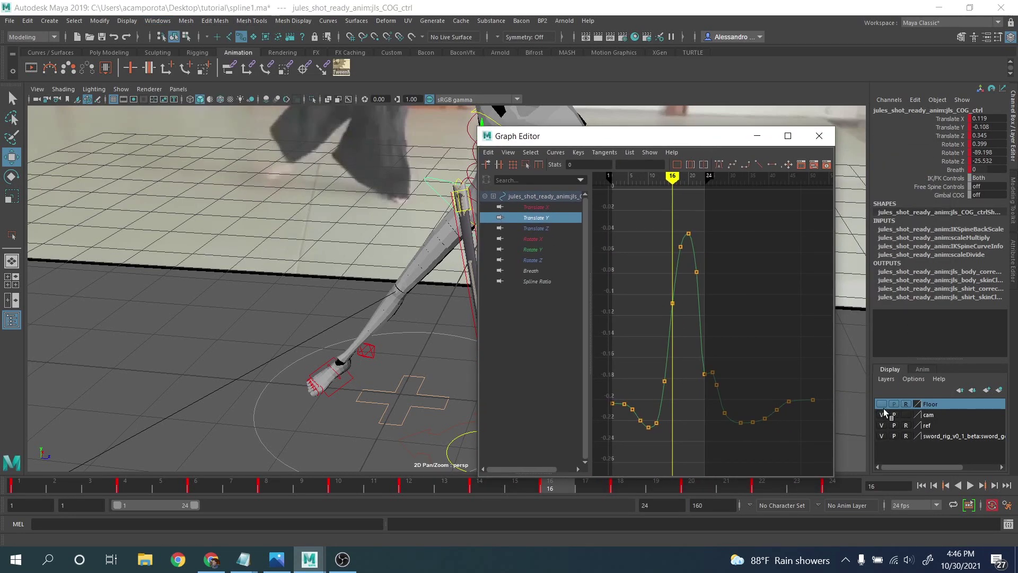
click(881, 424)
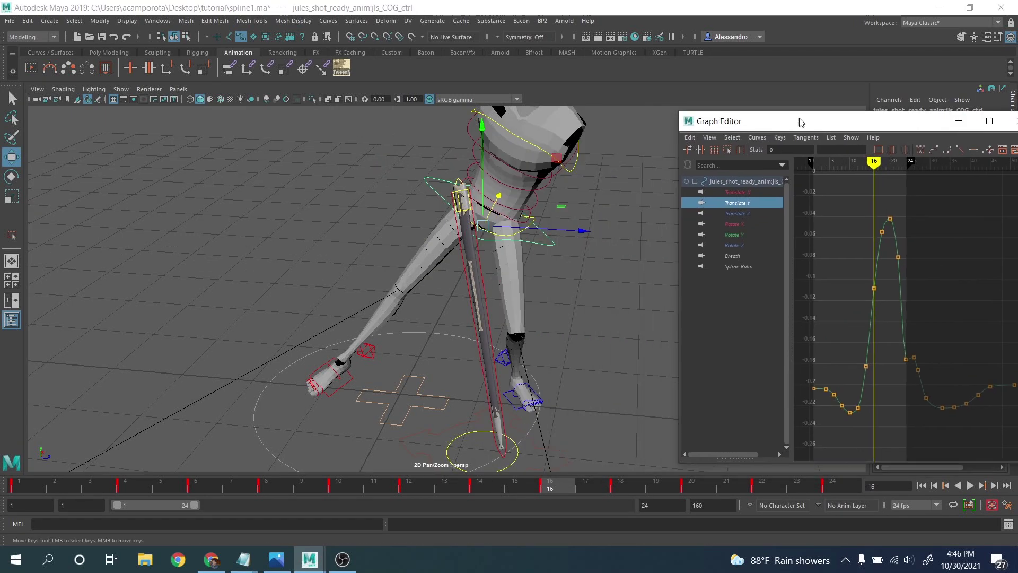
alt+drag(513, 205, 499, 202)
alt+middle_drag(562, 211, 485, 205)
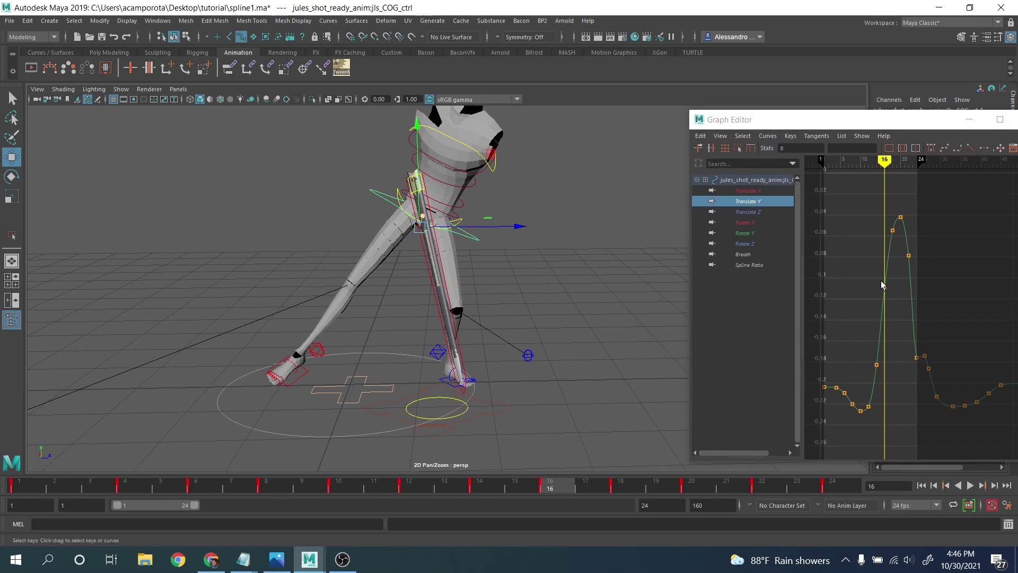
Step: Smooth the Translate Y curve by raising the keys at frame 16 to about -0.0998 and frame 22 to about -0.0721
scroll(865, 289, up, 5)
alt+middle_drag(934, 237, 931, 282)
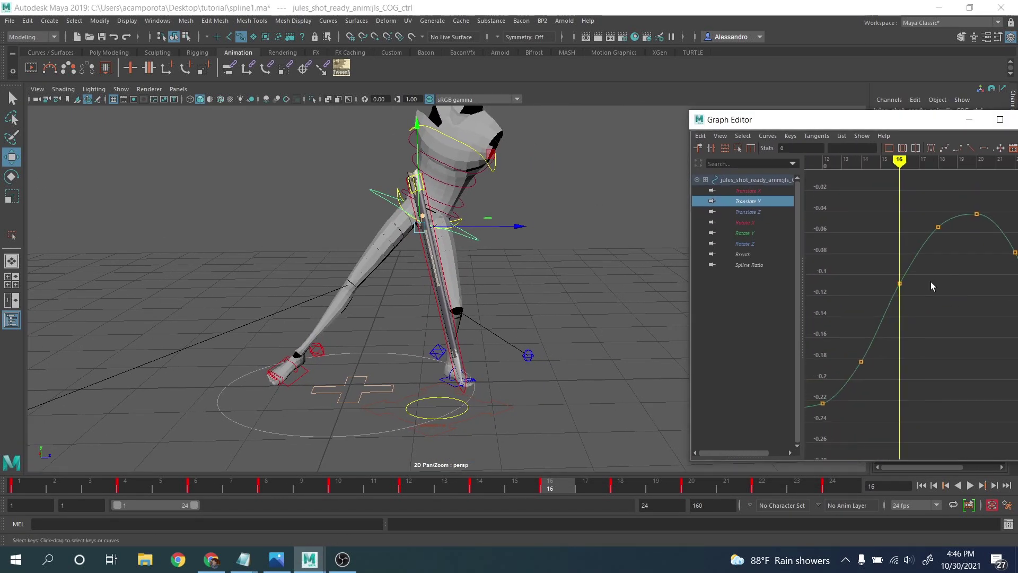
middle_drag(922, 317, 918, 302)
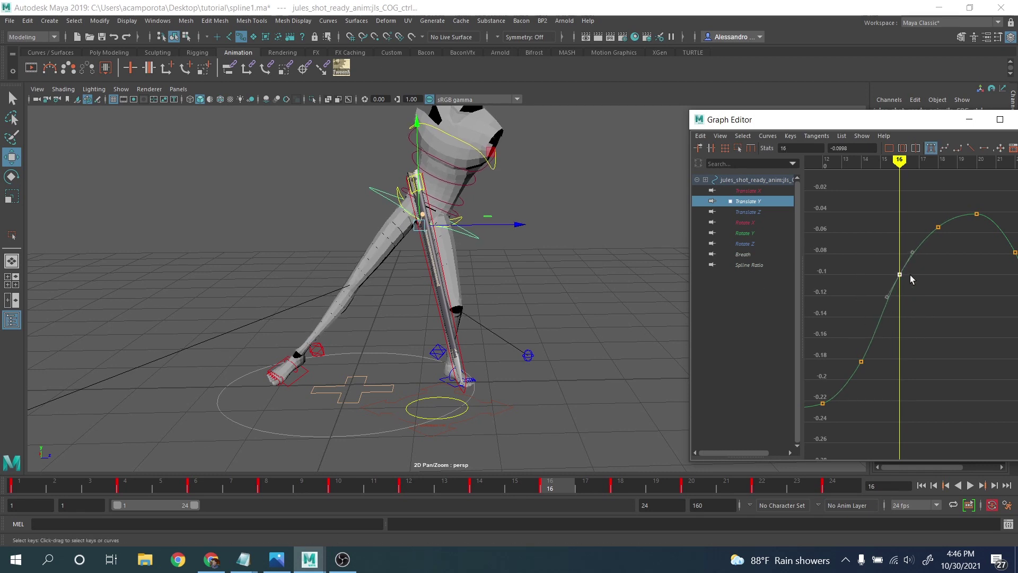
middle_drag(945, 252, 823, 240)
drag(912, 228, 866, 266)
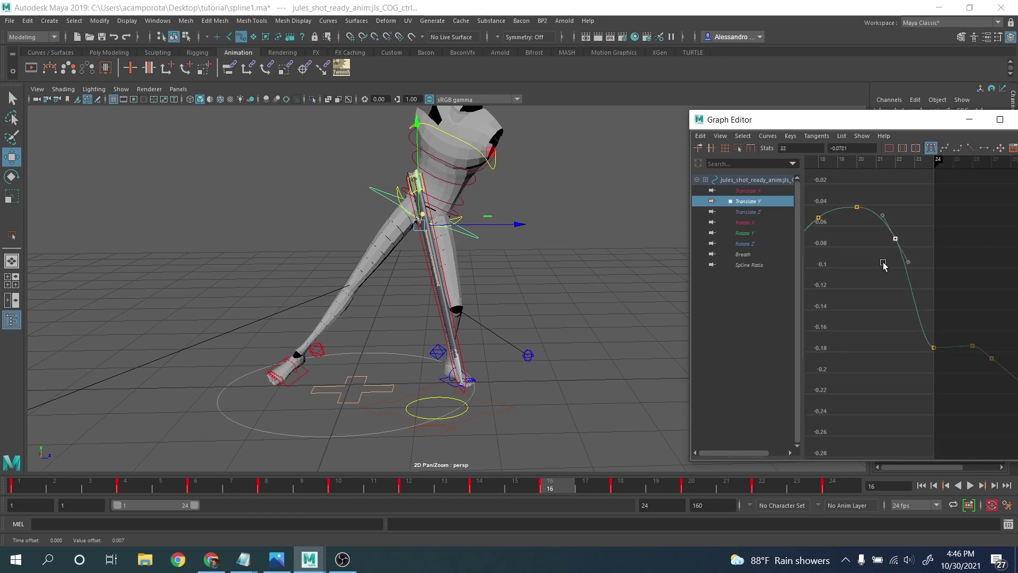
alt+right_drag(883, 265, 899, 282)
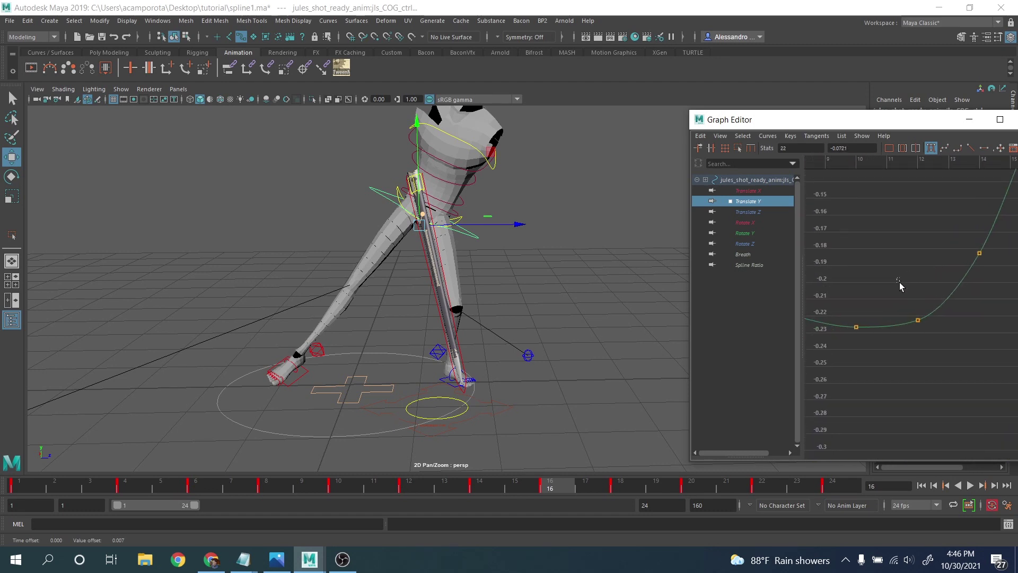
middle_drag(933, 346, 933, 342)
alt+right_drag(927, 335, 837, 299)
Step: Isolate the Translate Z curve, nudge its frame 12 key upward and delete the keys at frames 8 and 10
click(754, 211)
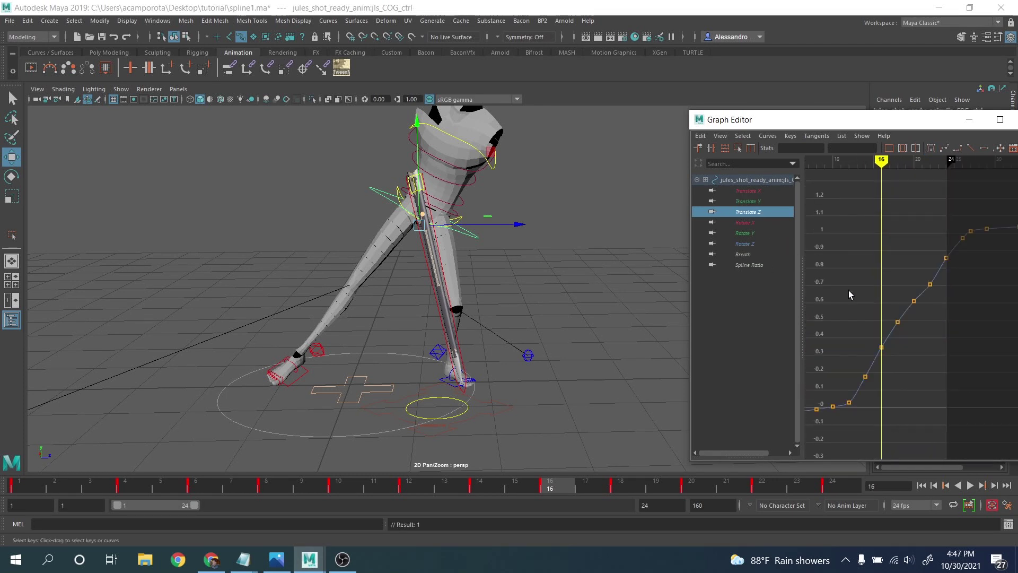
alt+middle_drag(848, 291, 881, 243)
alt+middle_drag(869, 303, 866, 295)
alt+right_drag(866, 295, 910, 293)
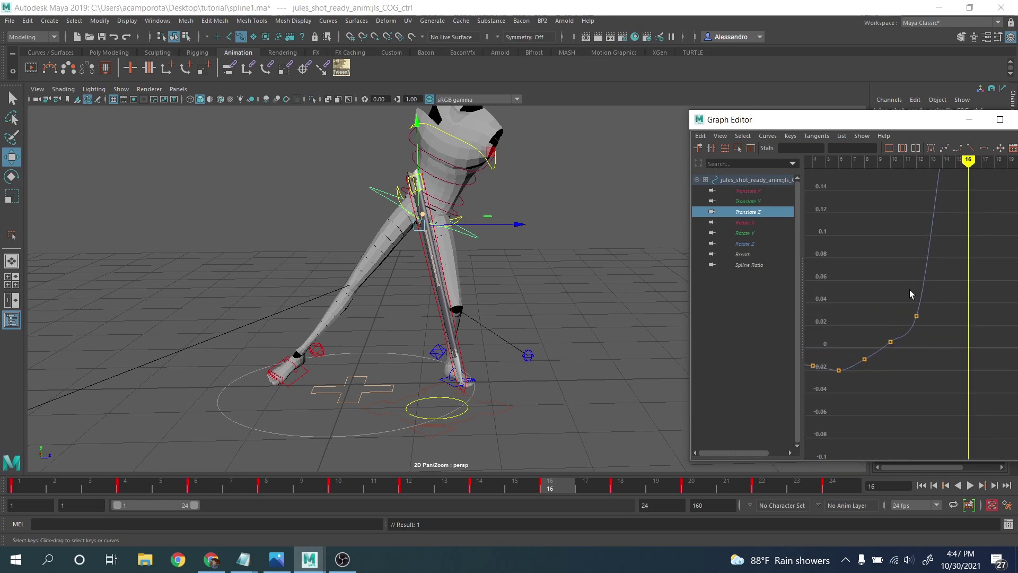
drag(935, 332, 921, 328)
middle_drag(921, 328, 921, 322)
drag(841, 314, 895, 367)
key(Delete)
Step: Lower the Translate Z key at frame 14 to about 0.155, easing the curve out of frame 12
alt+middle_drag(861, 306, 932, 281)
mouse_move(912, 316)
alt+right_down()
mouse_move(886, 332)
mouse_move(921, 273)
mouse_move(949, 313)
mouse_move(978, 292)
mouse_move(907, 324)
alt+right_up()
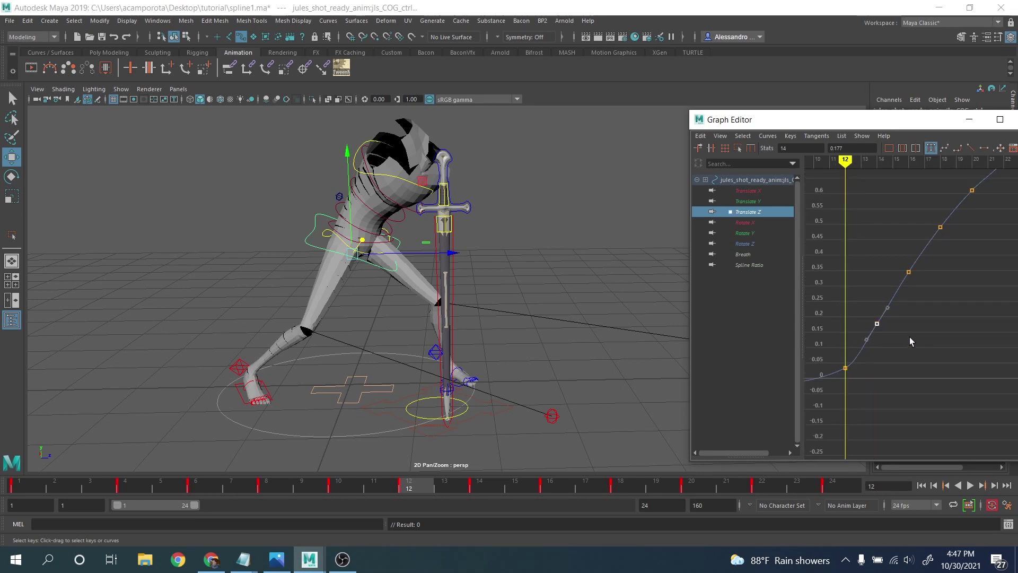
key(period)
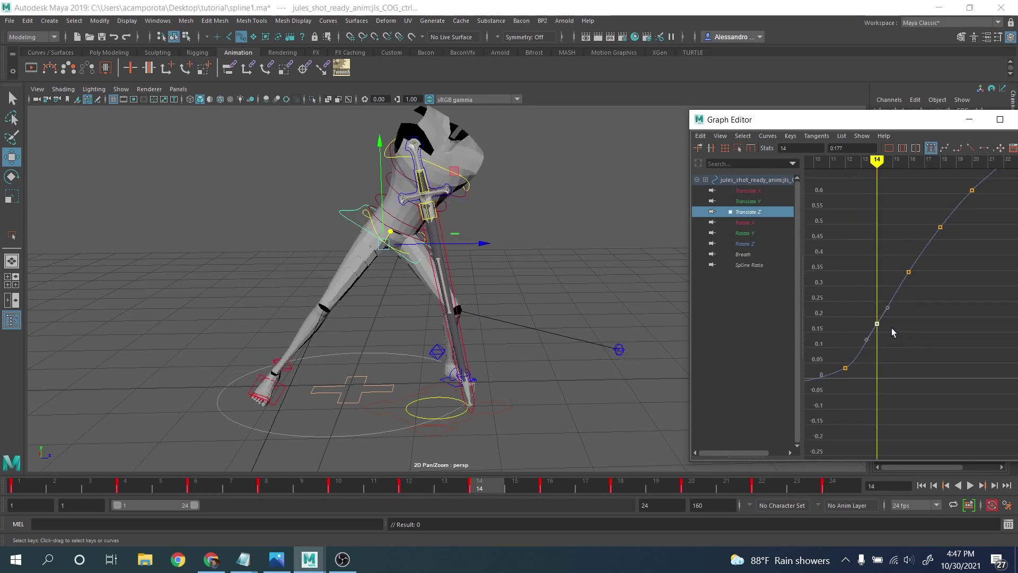
middle_drag(891, 328, 891, 336)
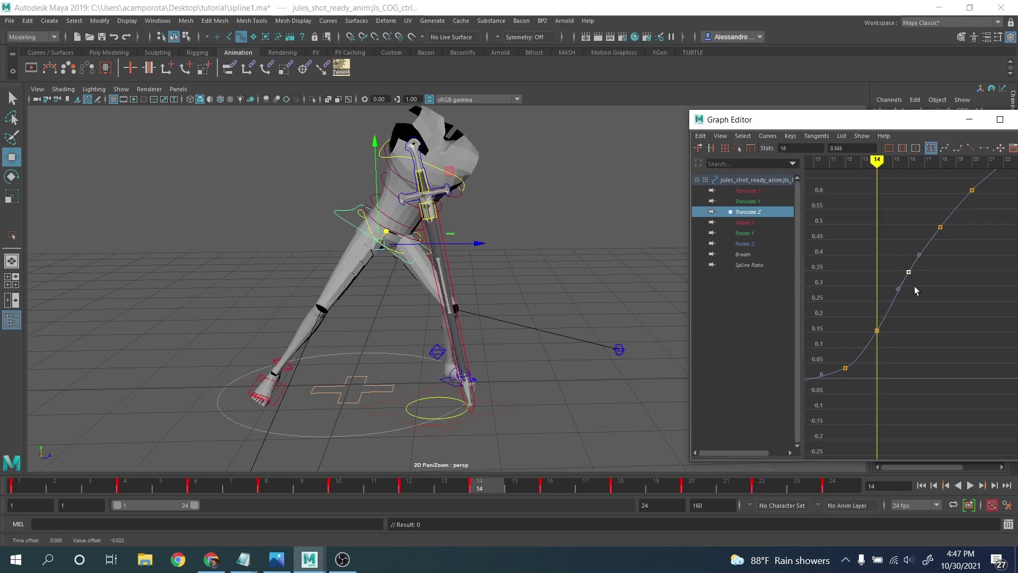
Step: Raise the Translate Z key at frame 18 to about 0.521 and lower the frame 16 key to about 0.34
key(period)
key(period)
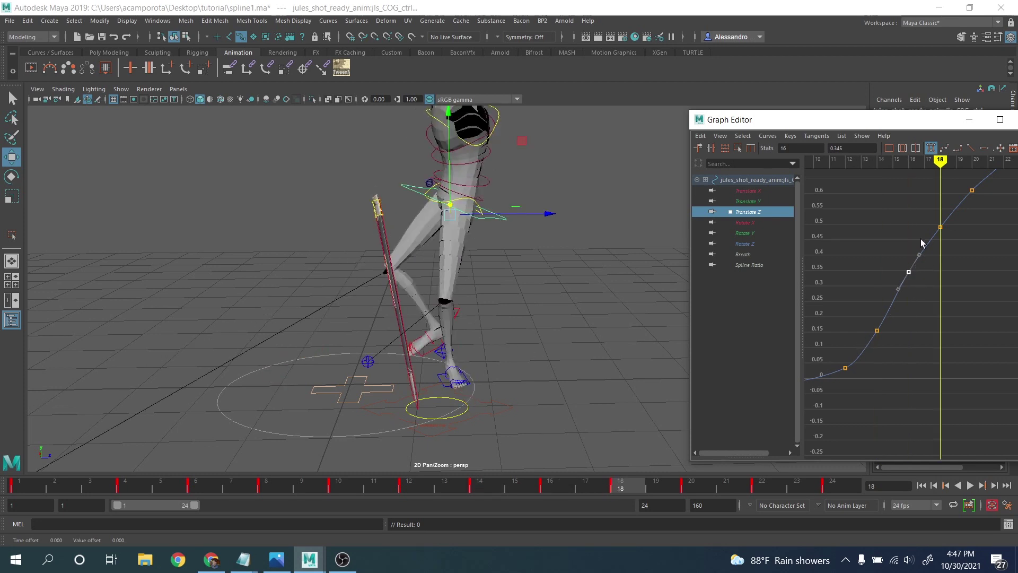
alt+middle_drag(922, 243, 857, 308)
drag(870, 300, 886, 325)
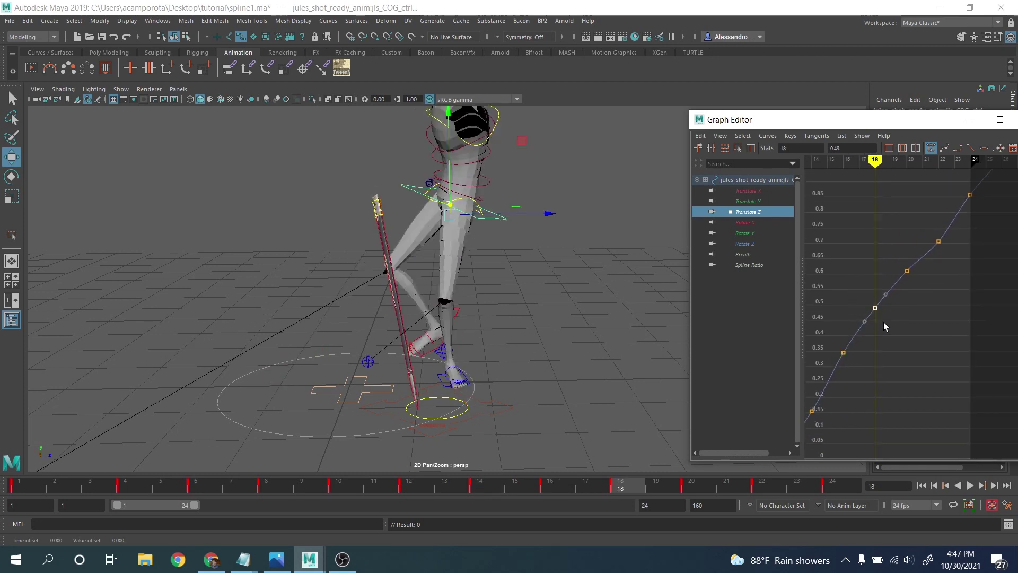
middle_drag(886, 325, 877, 306)
drag(834, 325, 846, 352)
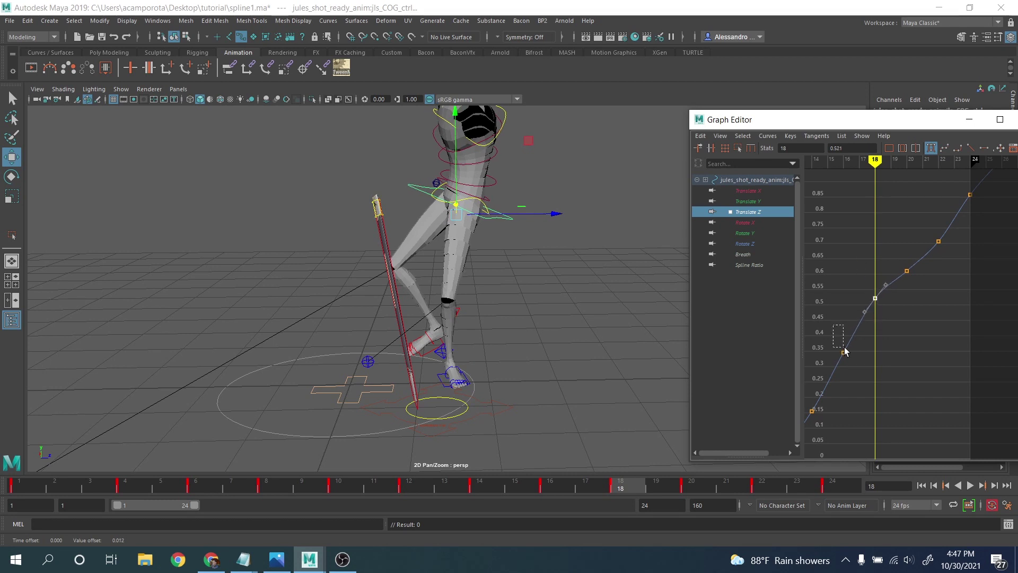
alt+middle_drag(861, 343, 876, 310)
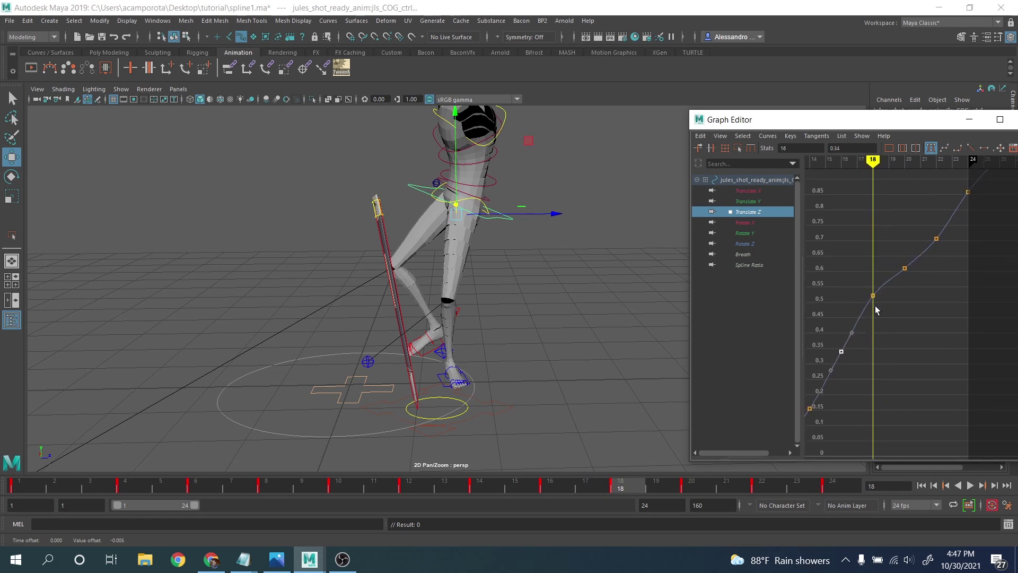
Step: Raise the Translate Z keys at frame 20 to about 0.64 and frame 22 to about 0.75 for an even slope
key(period)
key(period)
drag(882, 251, 912, 285)
key(comma)
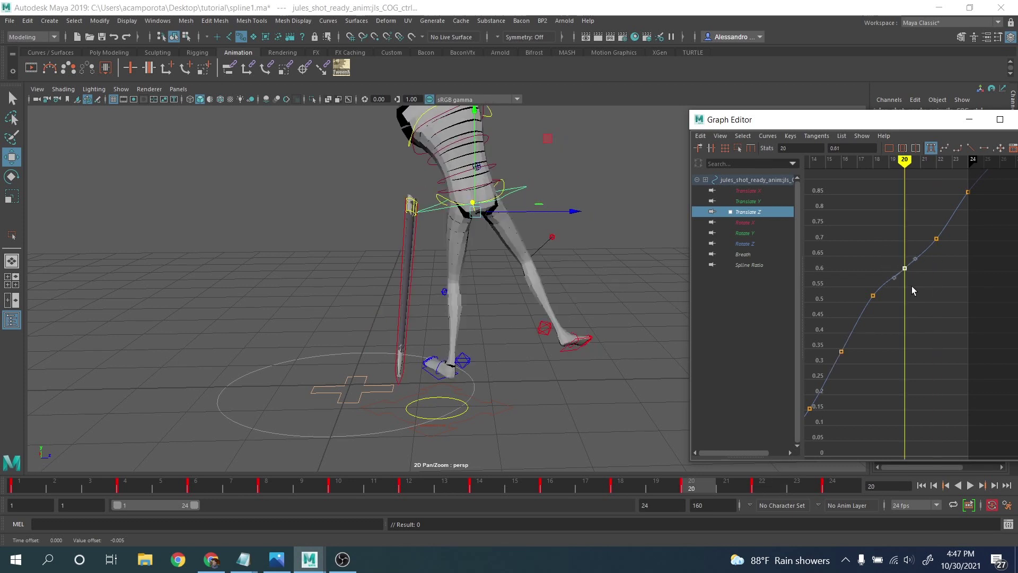
middle_drag(908, 284, 907, 276)
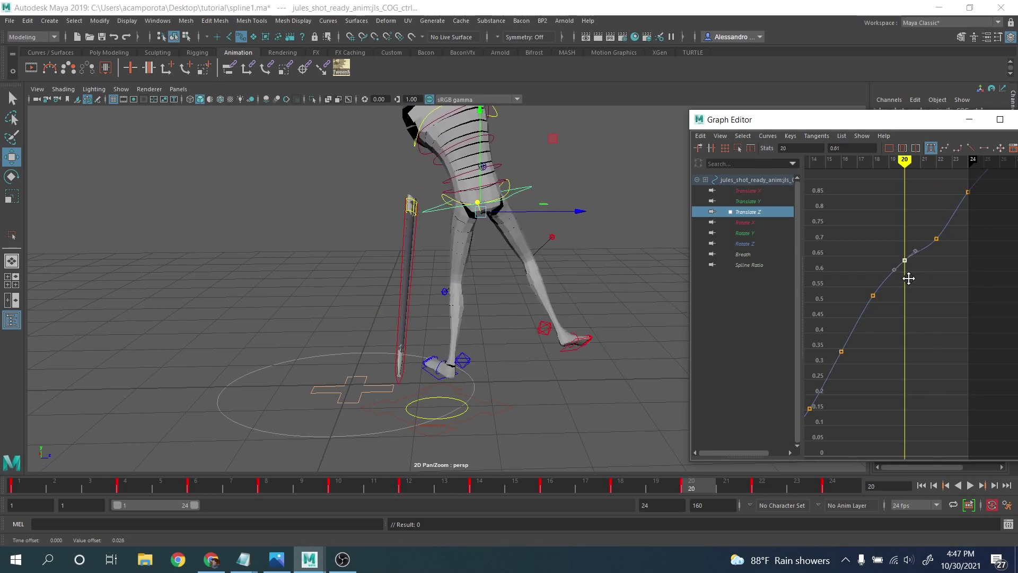
key(period)
drag(923, 224, 947, 248)
middle_drag(947, 248, 939, 244)
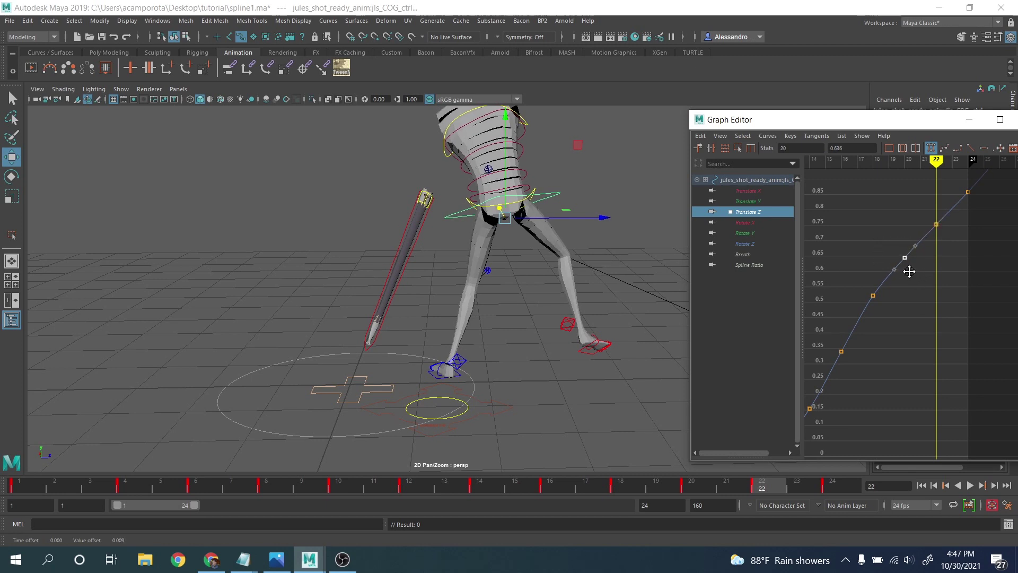
Step: Fine-tune the Translate Z key at frame 18 to about 0.518 and check the movement by playing the animation
middle_drag(889, 310, 880, 308)
click(904, 257)
click(936, 224)
drag(890, 311, 890, 311)
scroll(929, 307, down, 3)
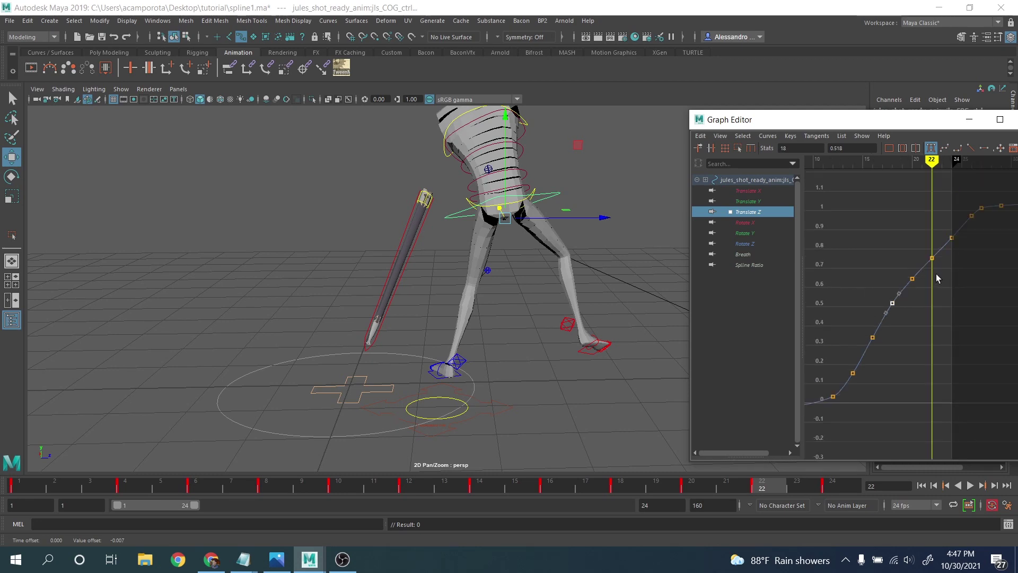
click(970, 485)
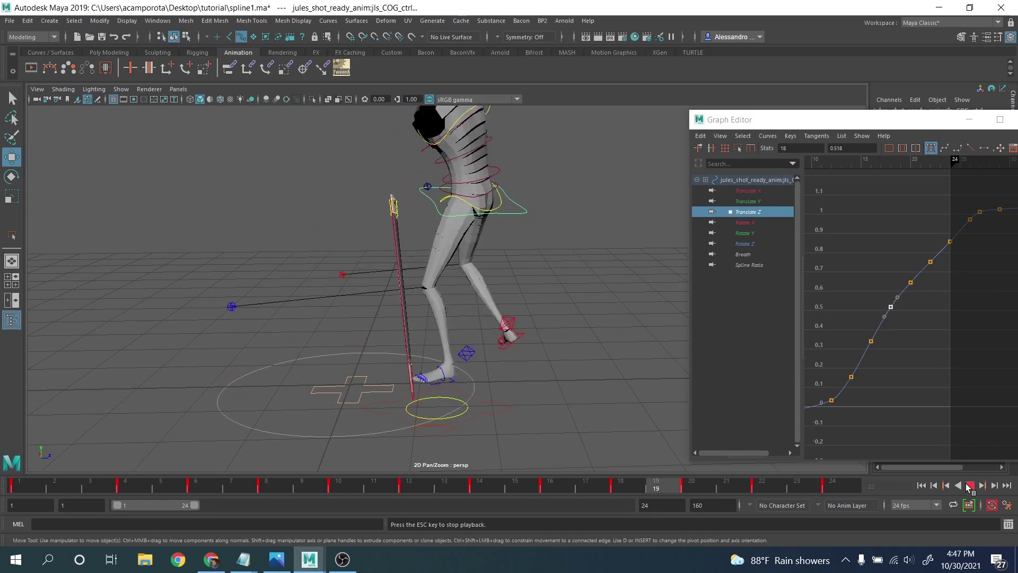
click(970, 485)
Step: Stop the playback, isolate the COG control's Translate X curve and delete its keys at frames 4, 8 and 10
click(746, 221)
click(745, 214)
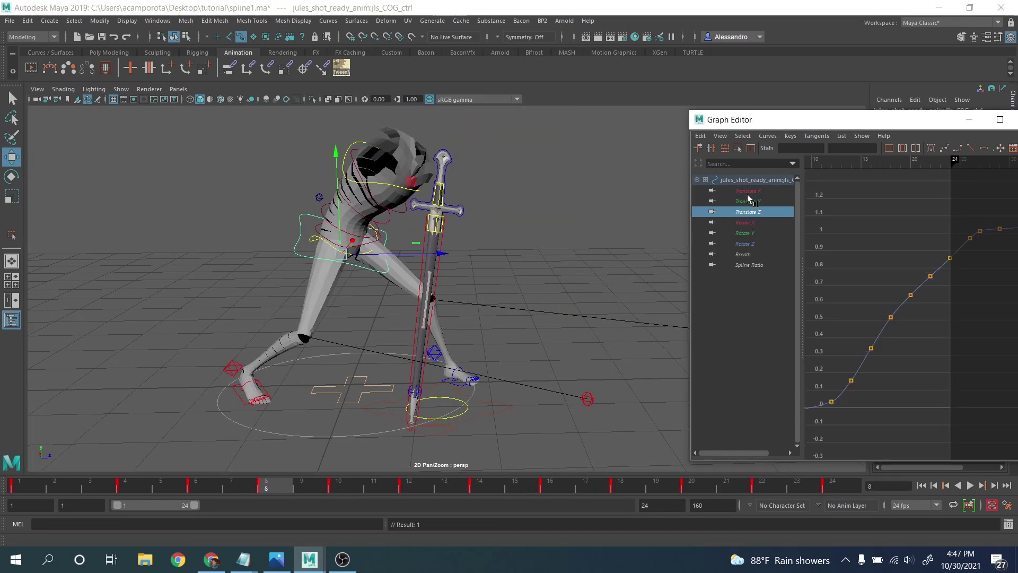
click(749, 191)
key(f)
mouse_move(915, 251)
alt+middle_down()
mouse_move(898, 293)
mouse_move(911, 291)
alt+middle_up()
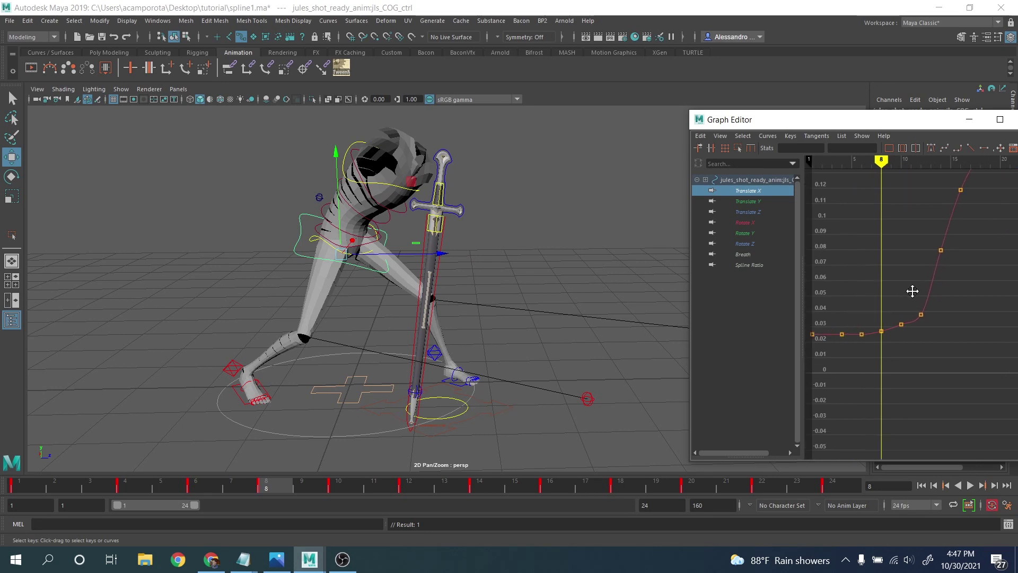
alt+right_drag(911, 291, 906, 299)
scroll(932, 347, up, 2)
drag(935, 339, 861, 390)
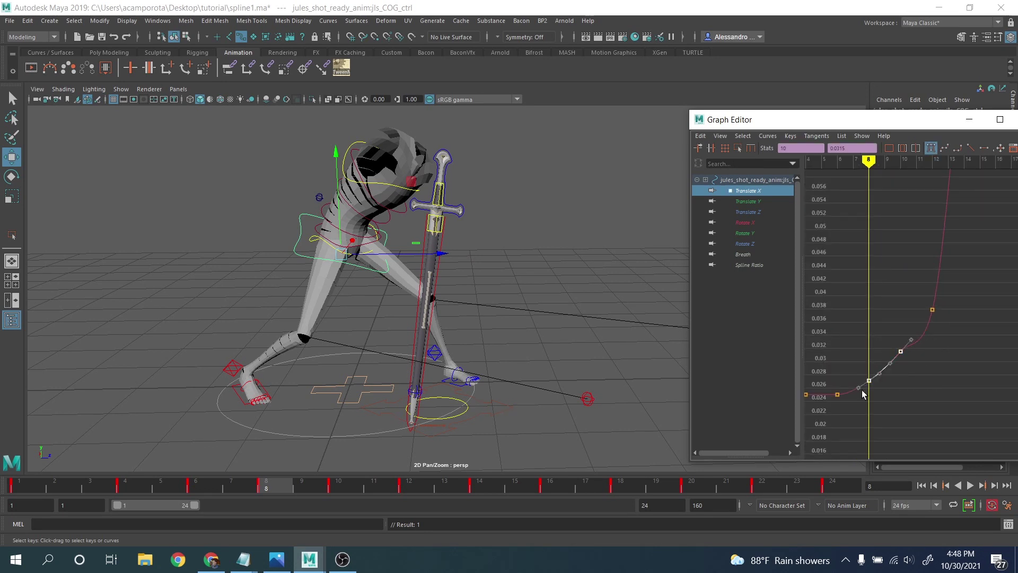
key(Delete)
alt+middle_drag(863, 329, 926, 305)
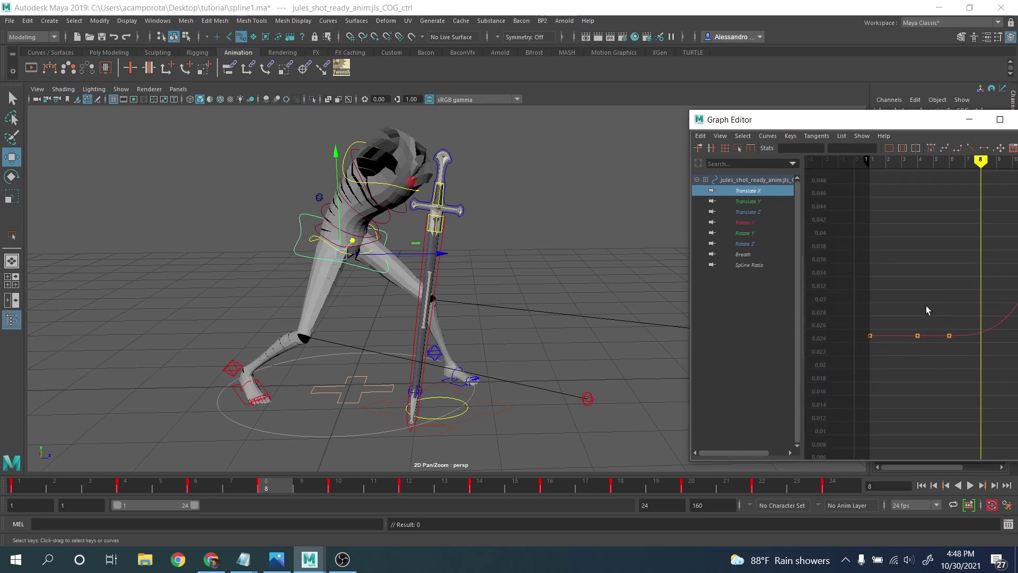
drag(898, 313, 930, 360)
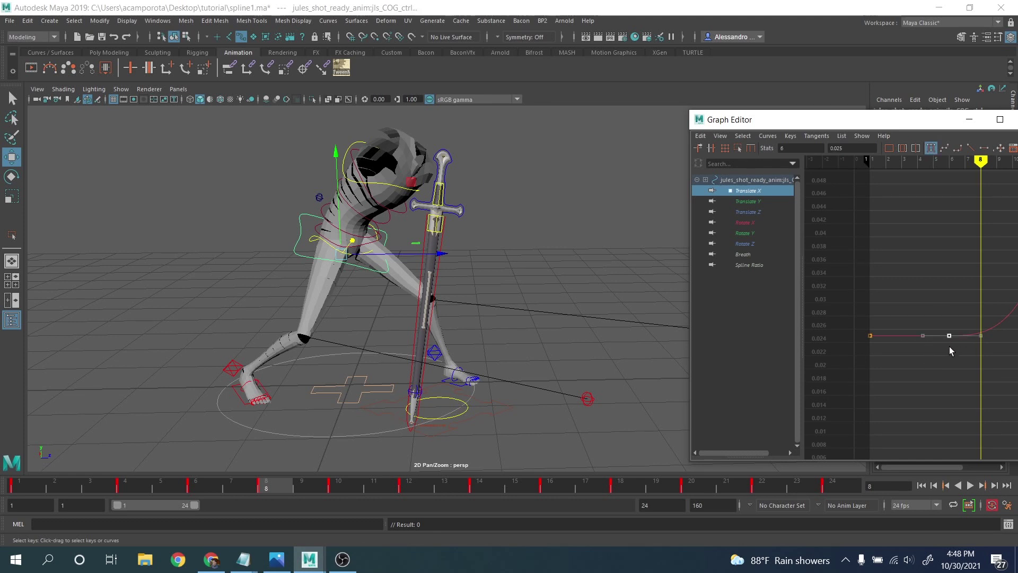
middle_drag(949, 350, 948, 359)
Step: Lower the Translate X key at frame 14 to about 0.073
alt+right_drag(941, 344, 892, 320)
drag(908, 336, 910, 336)
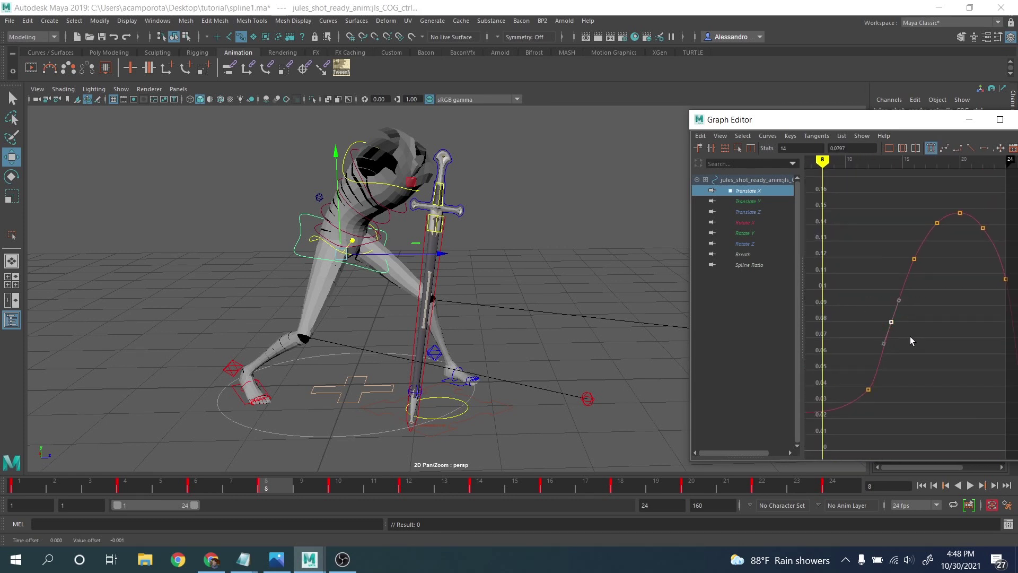
key(period)
key(period)
middle_drag(895, 334, 894, 344)
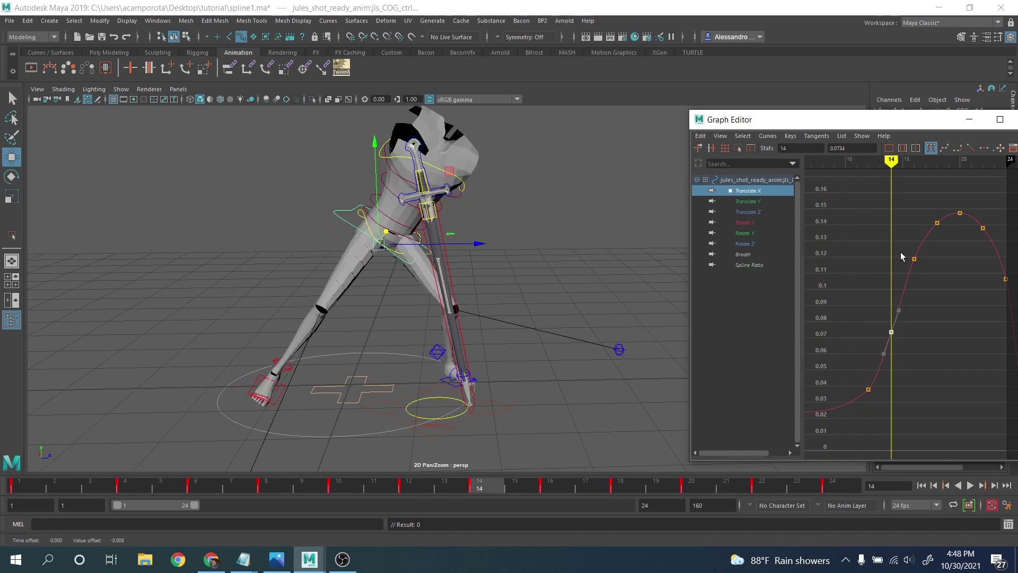
Step: Raise the Translate X keys at frame 18 to about 0.142 and frame 22 to about 0.139, checking the motion in playback
drag(892, 242, 924, 268)
click(947, 241)
key(ctrl+z)
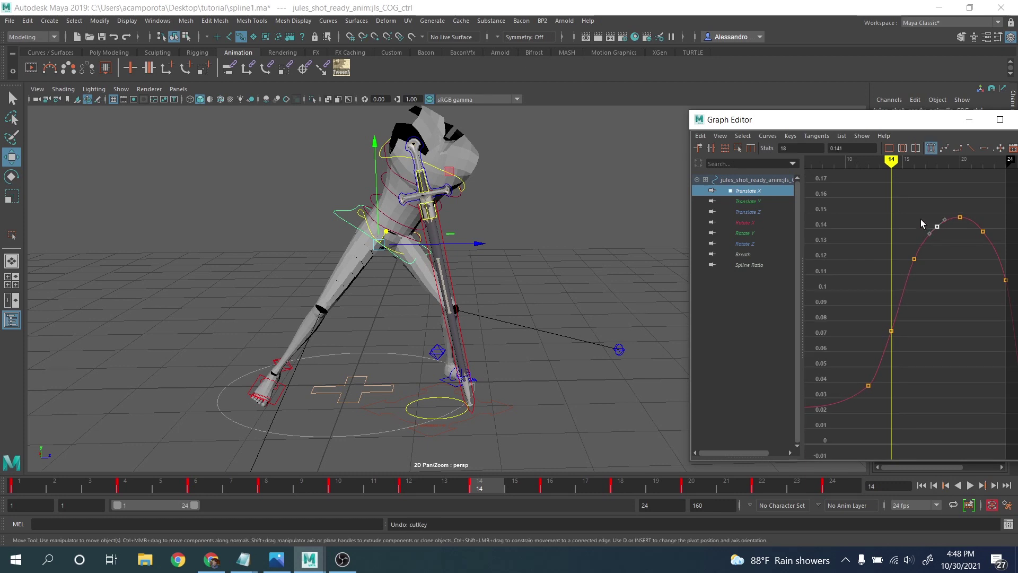
alt+middle_drag(943, 246, 877, 250)
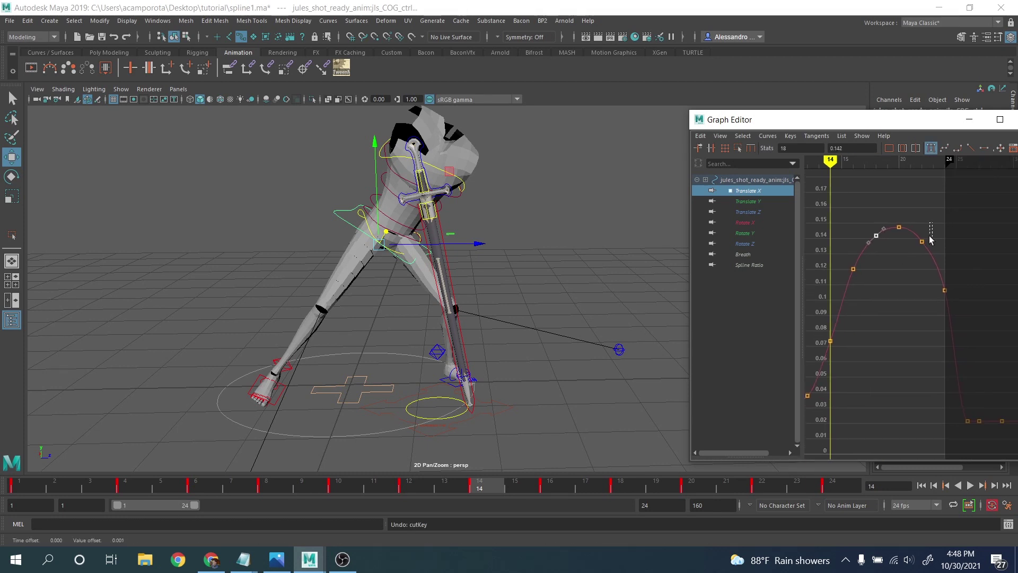
click(922, 242)
click(970, 485)
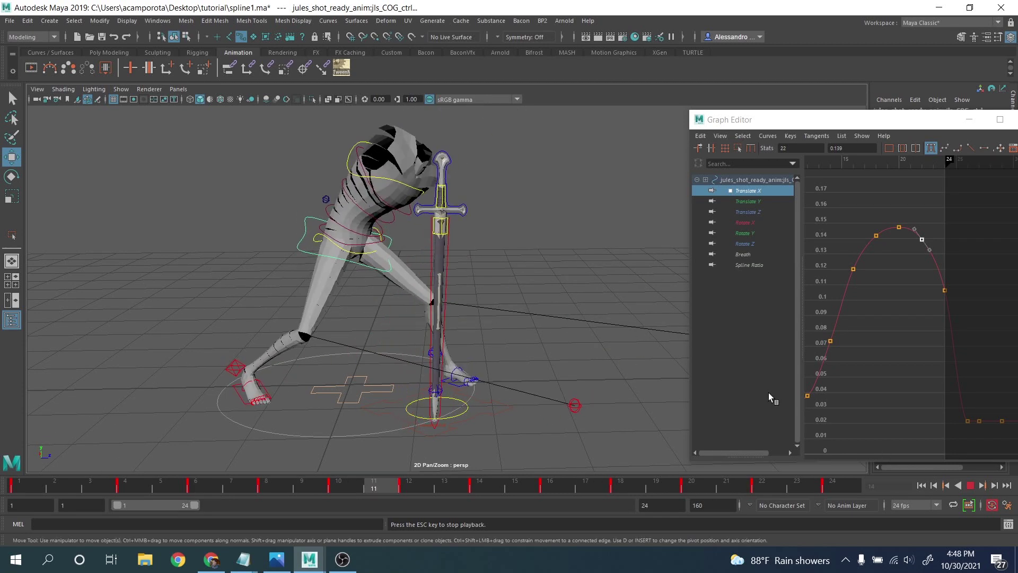
click(970, 485)
Step: Isolate the COG control's Rotate X curve and lower its key at frame 6 to about 24.66
key(e)
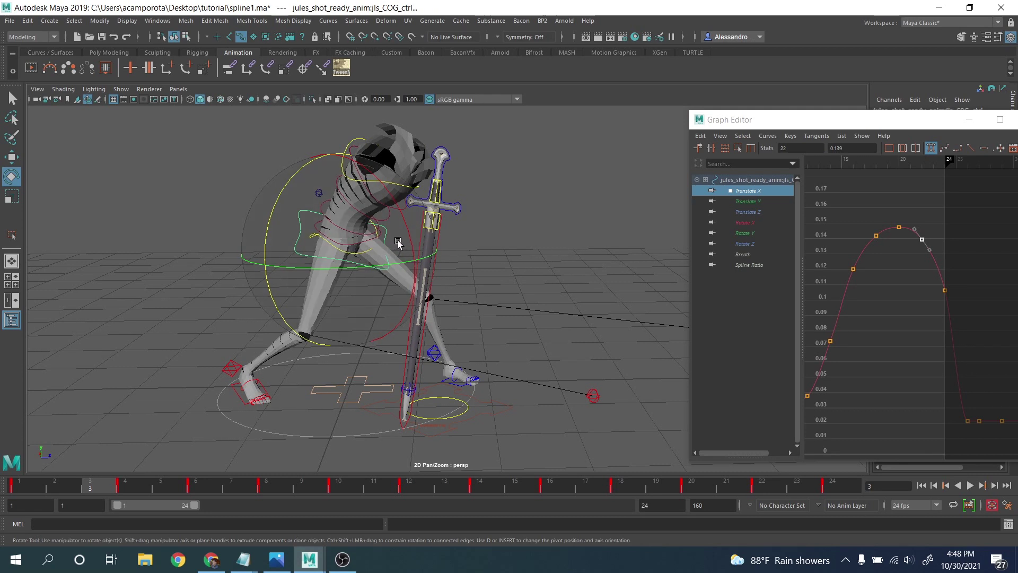
click(750, 238)
click(745, 222)
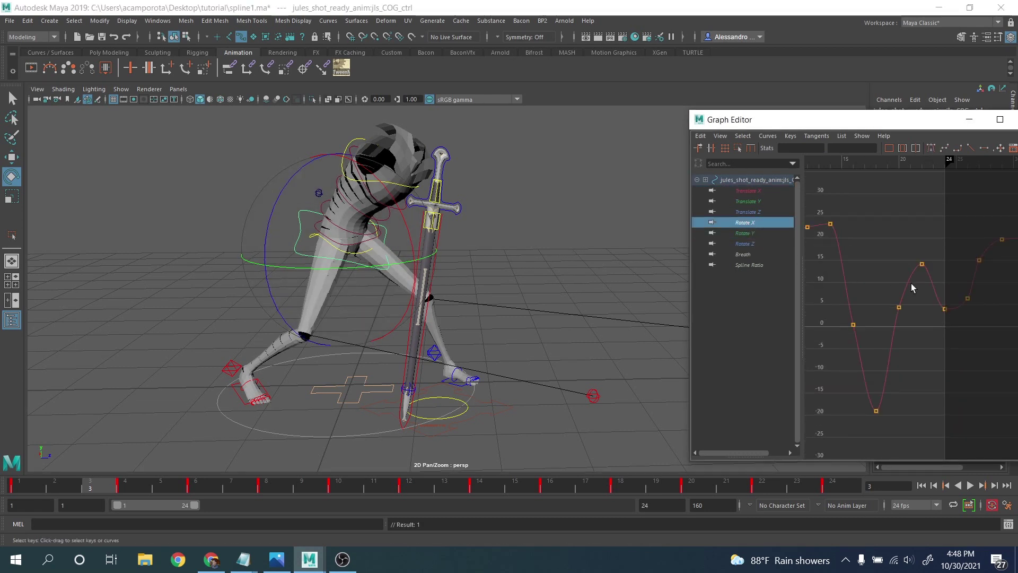
key(f)
alt+middle_drag(894, 221, 899, 359)
alt+right_drag(900, 359, 897, 291)
alt+middle_drag(898, 291, 917, 277)
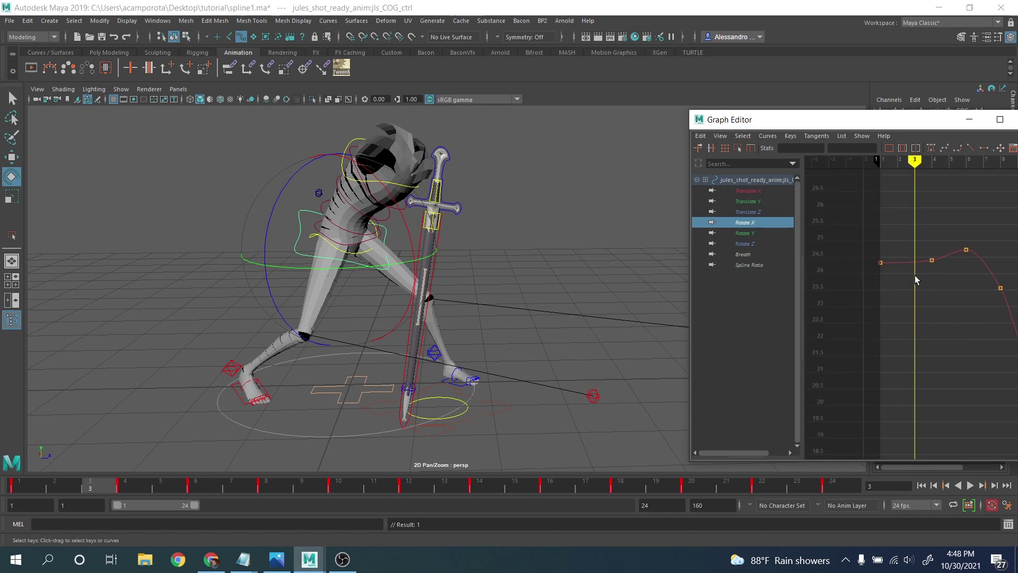
key(.)
alt+right_drag(918, 261, 910, 258)
key(.)
key(.)
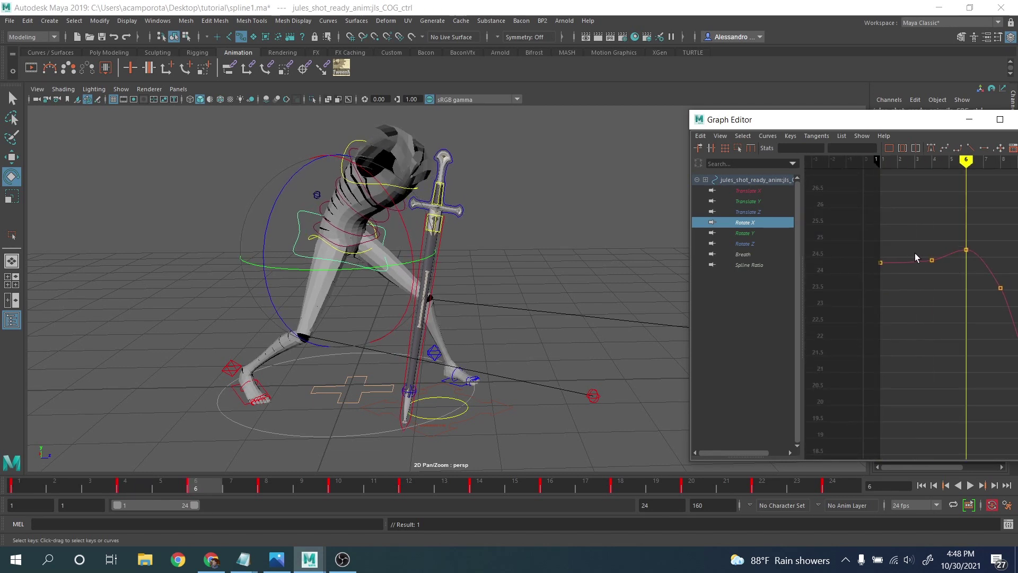
key(.)
key(.)
drag(954, 234, 978, 263)
Step: Raise the Rotate X keys at frame 8 to about 23.64 and frame 10 to about 22.77
key(.)
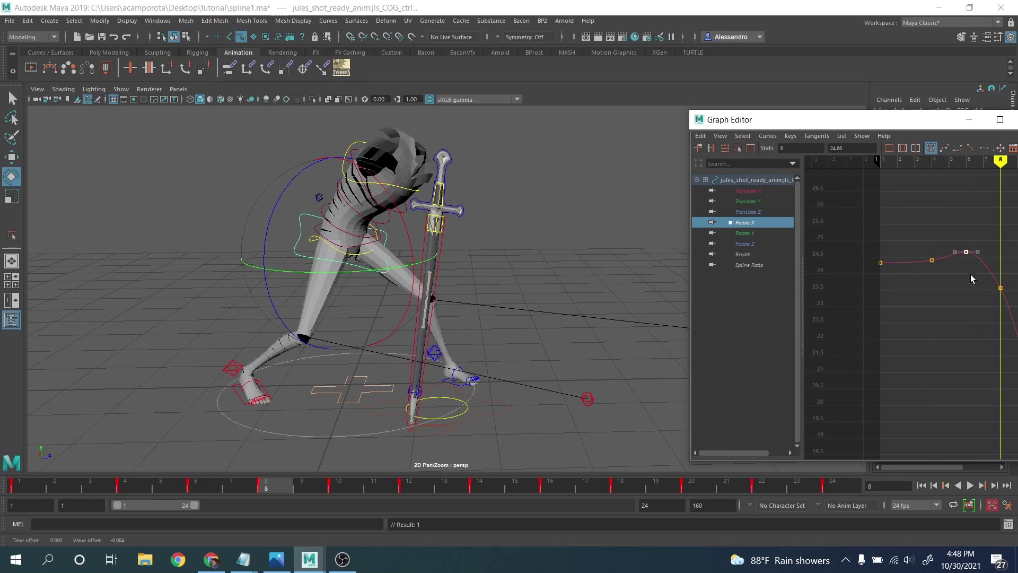
alt+middle_drag(970, 274, 918, 273)
key(.)
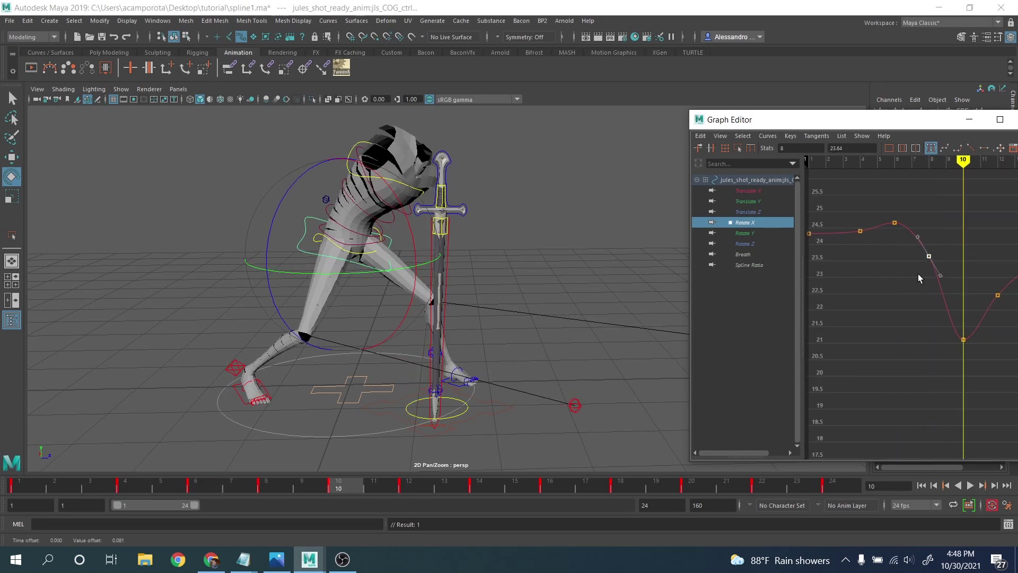
drag(986, 357, 985, 356)
middle_drag(968, 353, 968, 313)
alt+middle_drag(967, 312, 890, 297)
Step: Lower the Rotate X keys at frame 12 to about 22.38 and frame 14 to about 21.9, adjusting the frame 14 in-tangent
key(.)
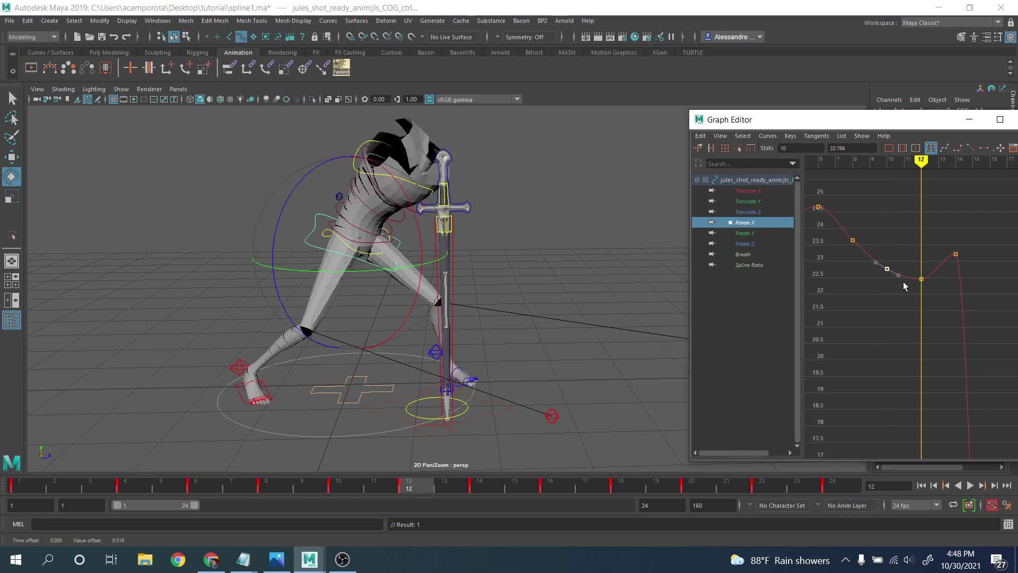
key(.)
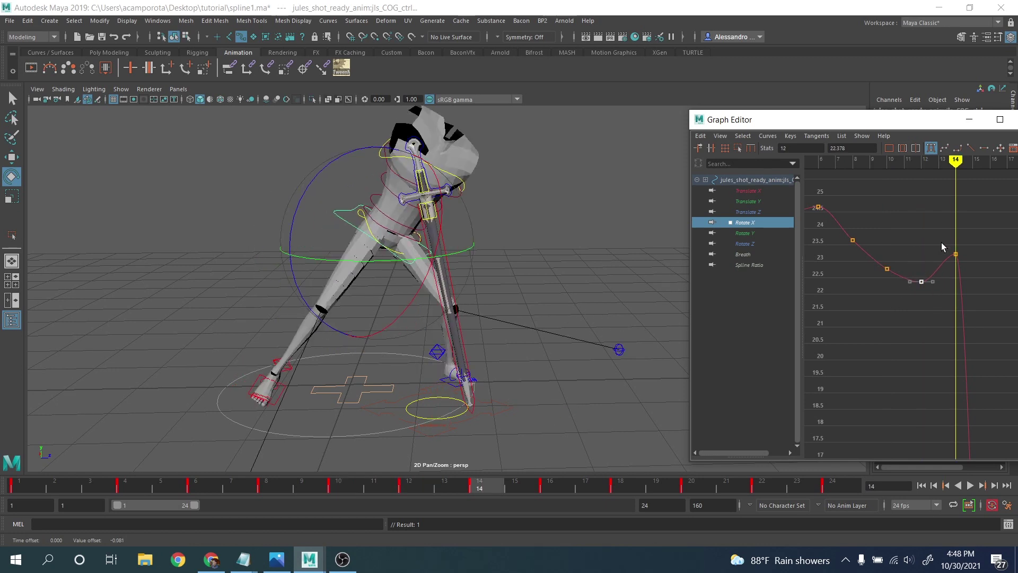
drag(944, 244, 975, 263)
middle_drag(960, 287, 959, 328)
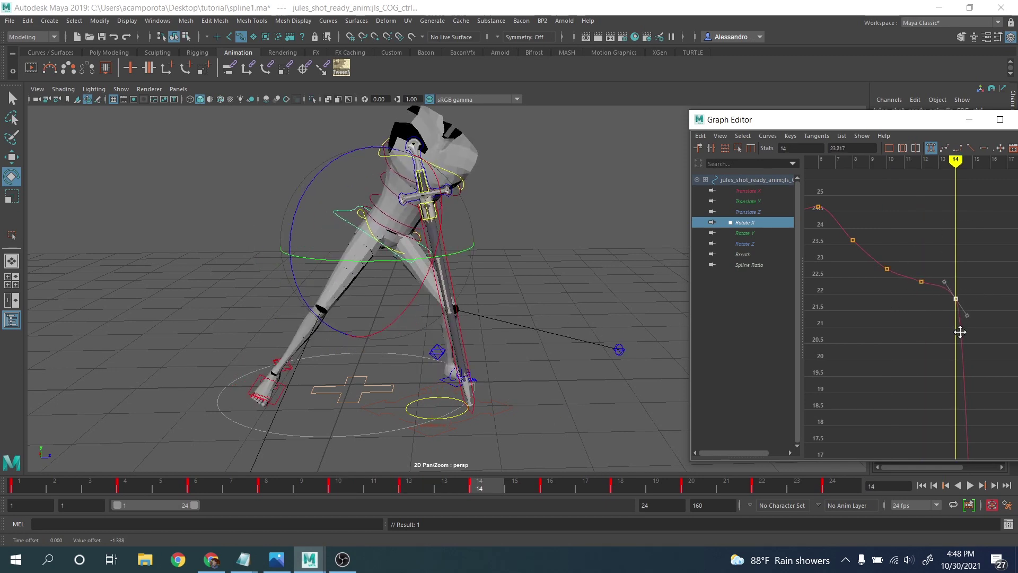
click(942, 280)
middle_drag(943, 280, 949, 300)
key(.)
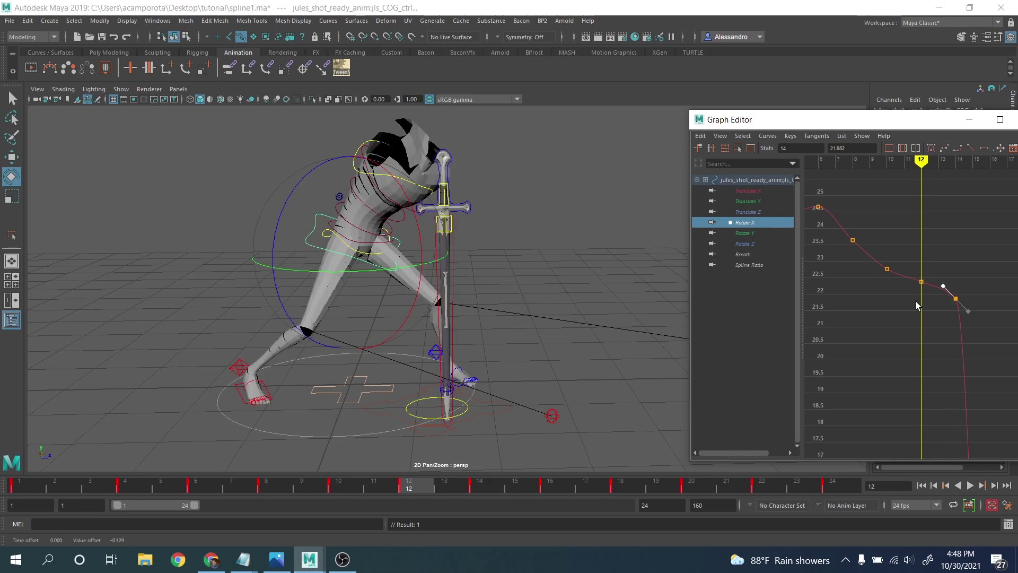
Step: Raise the Rotate X key at frame 16 to about 7.48
key(.)
scroll(894, 317, down, 3)
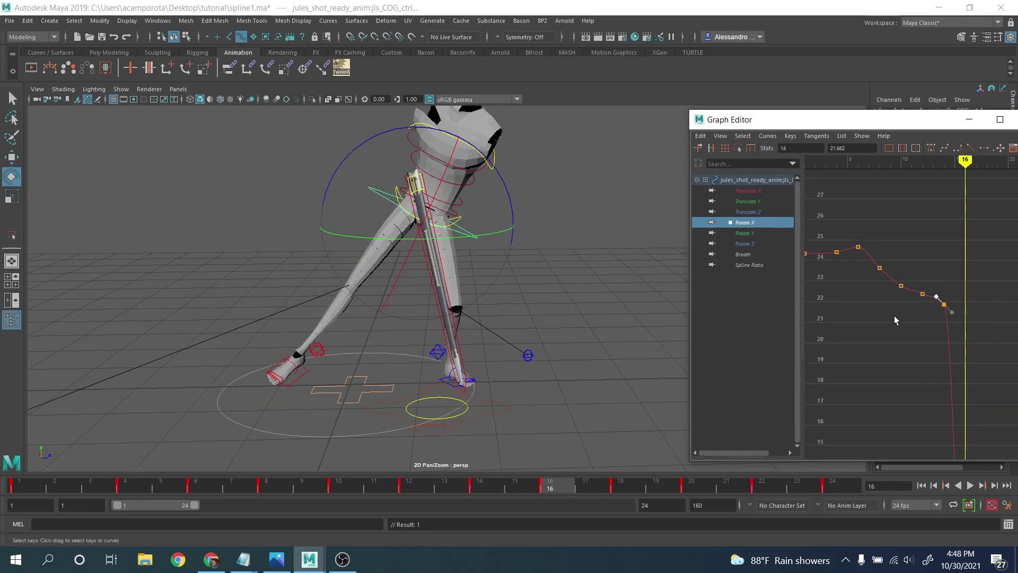
alt+middle_drag(937, 320, 904, 248)
alt+right_drag(904, 248, 970, 288)
scroll(961, 302, down, 3)
alt+middle_drag(960, 306, 907, 248)
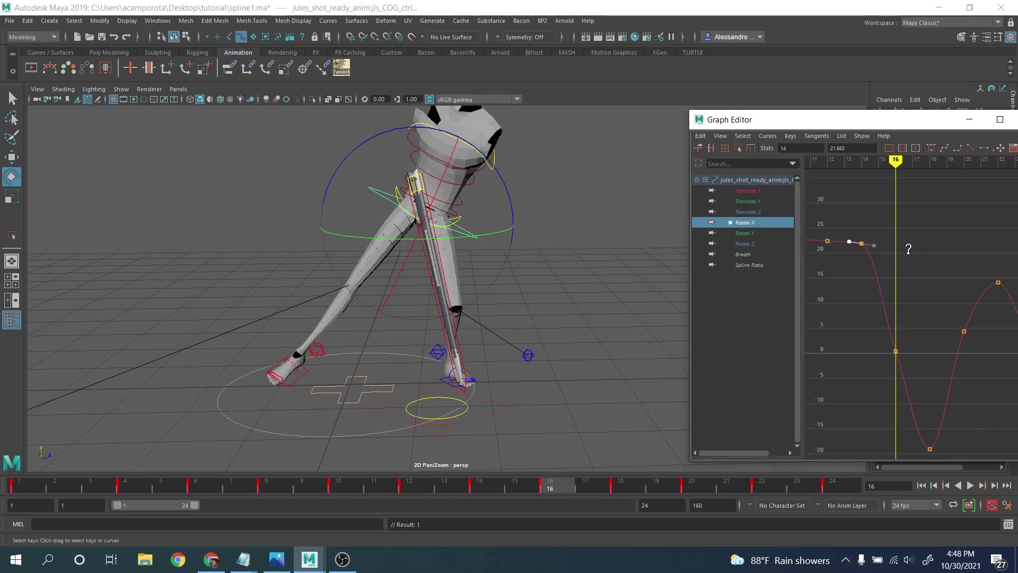
alt+right_drag(906, 247, 834, 306)
drag(835, 306, 906, 375)
middle_drag(906, 374, 889, 336)
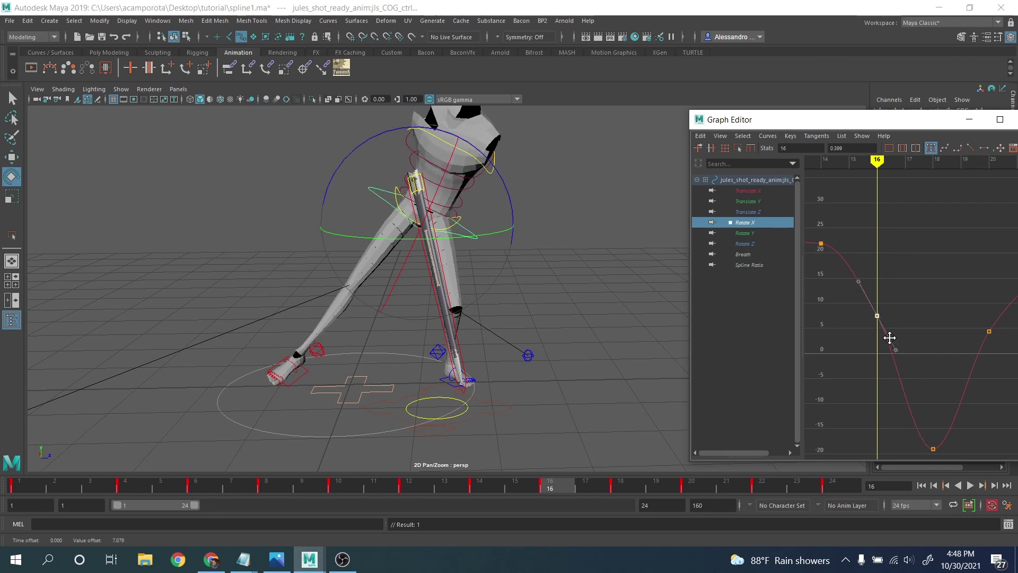
Step: Check the pose at frame 18, lower the Rotate X key at frame 14 to about 20.3 and give it auto tangents
alt+drag(523, 250, 404, 245)
drag(747, 479, 639, 485)
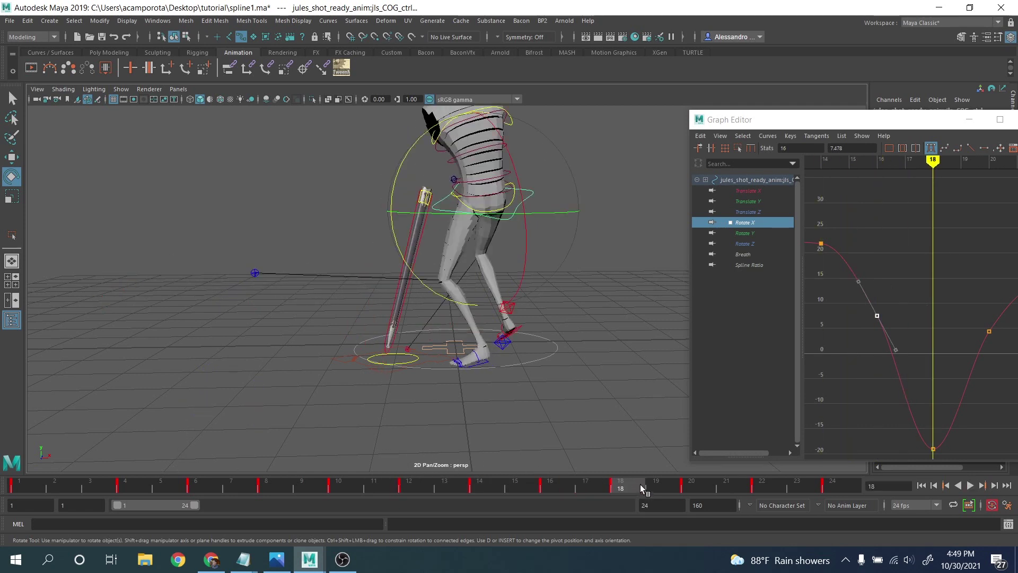
click(904, 403)
scroll(927, 307, down, 5)
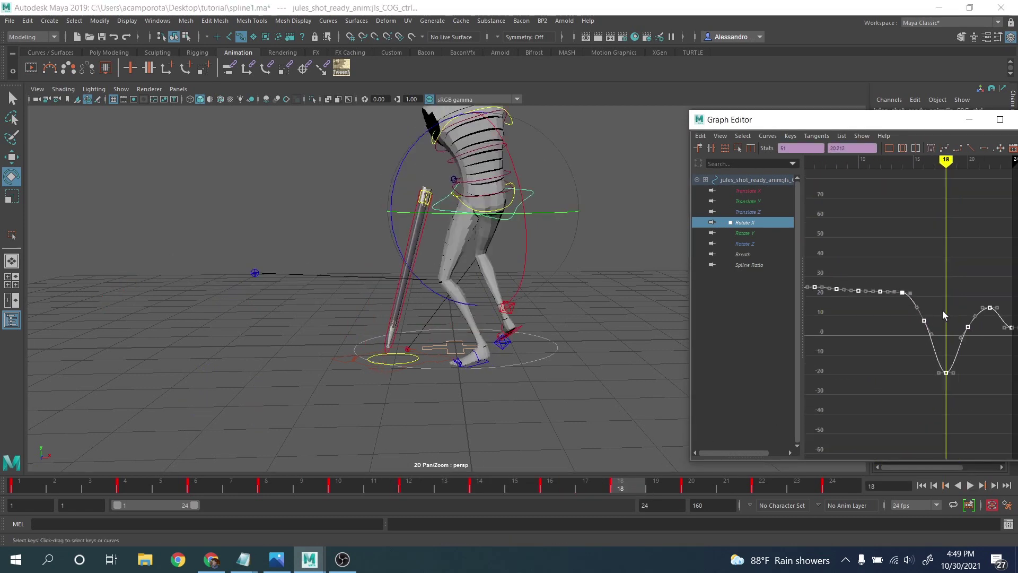
alt+shift+right_drag(908, 279, 891, 246)
click(940, 260)
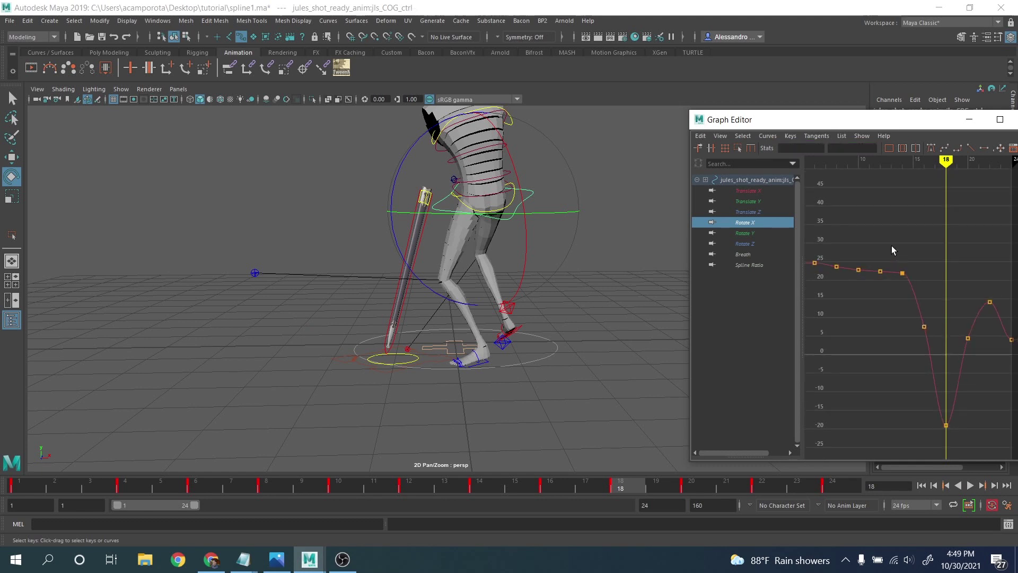
drag(891, 246, 911, 303)
middle_drag(912, 306, 911, 313)
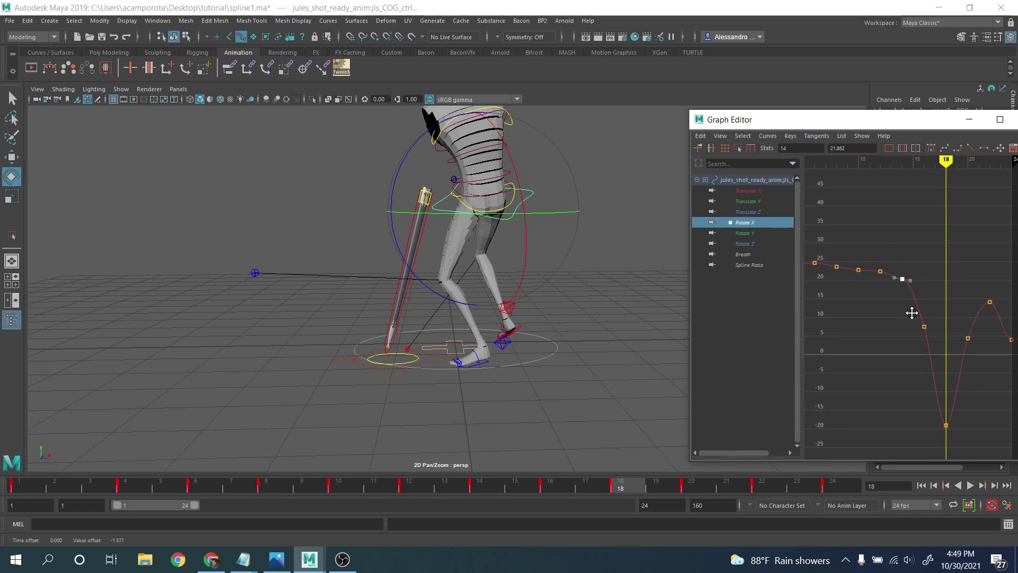
click(931, 145)
Step: Delete the Rotate X keys at frames 12 and 10 to smooth the curve into frame 14
scroll(900, 217, up, 4)
alt+middle_drag(899, 217, 990, 267)
drag(879, 222, 905, 276)
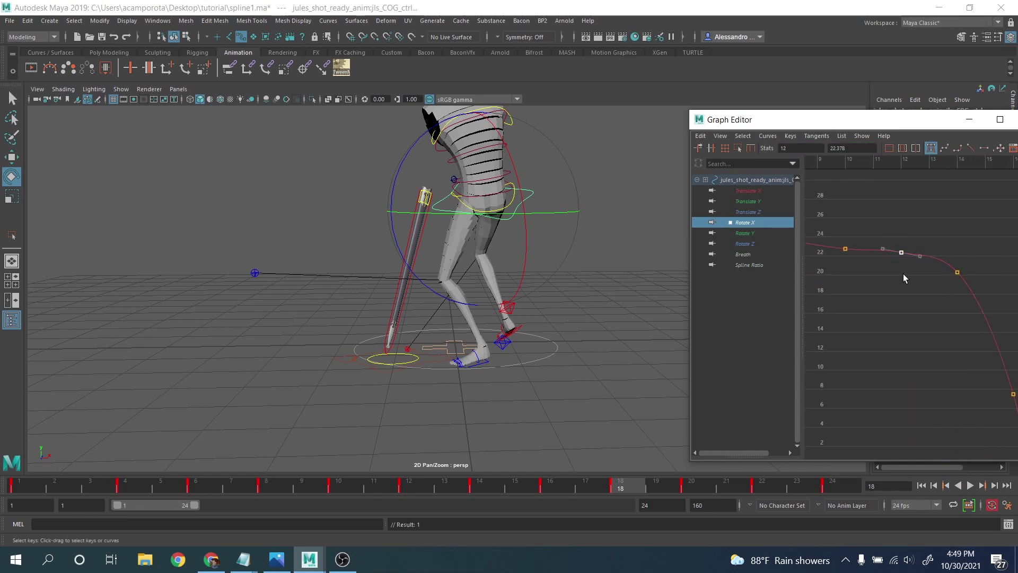
click(902, 275)
drag(830, 281, 834, 277)
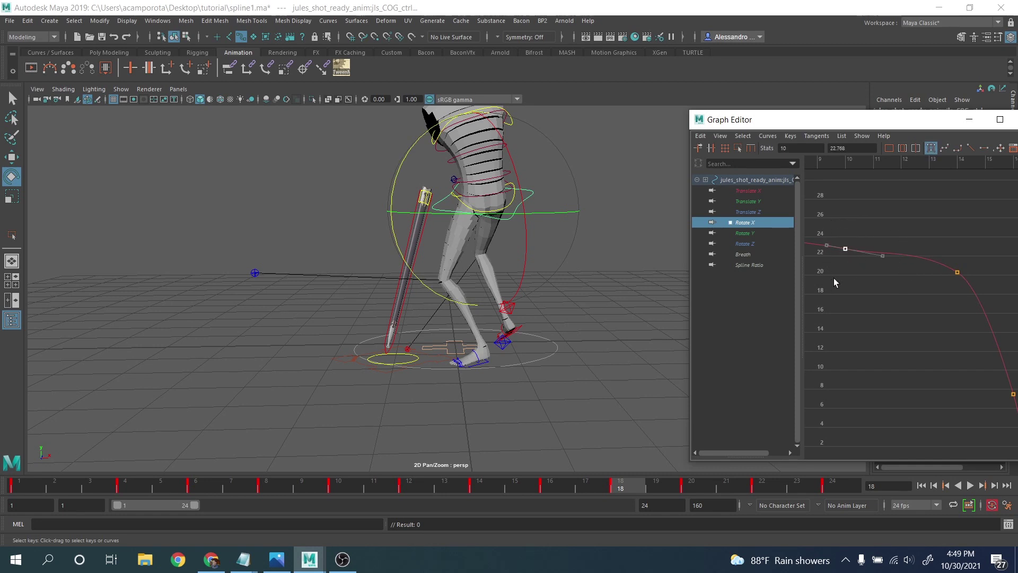
key(Delete)
middle_drag(964, 293, 908, 260)
Step: Raise the Rotate X key at frame 18 to about -15 and adjust the out-tangent of the frame 16 key
scroll(960, 302, down, 5)
alt+shift+right_drag(908, 263, 945, 267)
drag(906, 258, 968, 308)
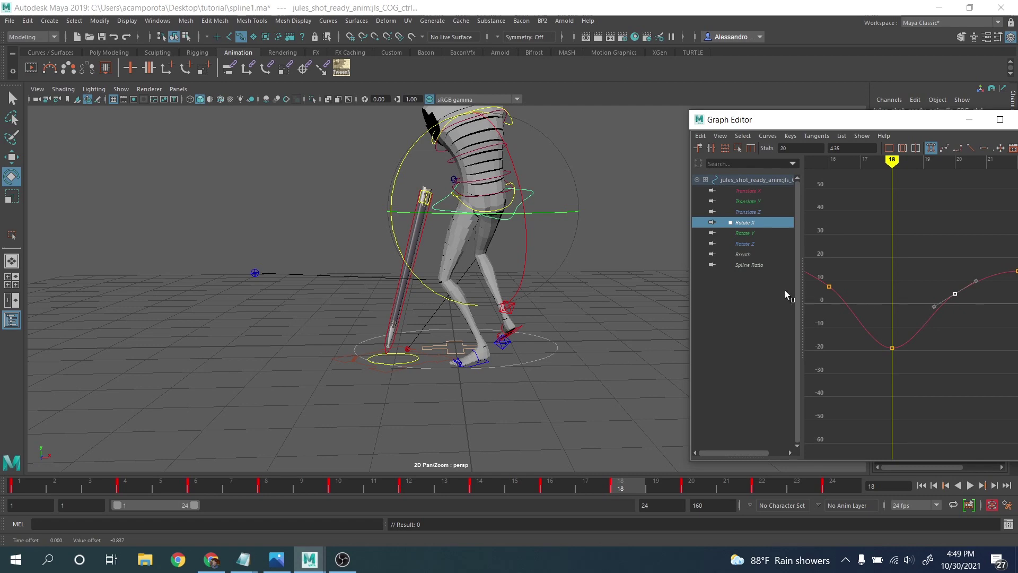
alt+drag(432, 226, 553, 221)
drag(863, 319, 902, 354)
middle_drag(902, 354, 917, 336)
alt+drag(530, 297, 414, 295)
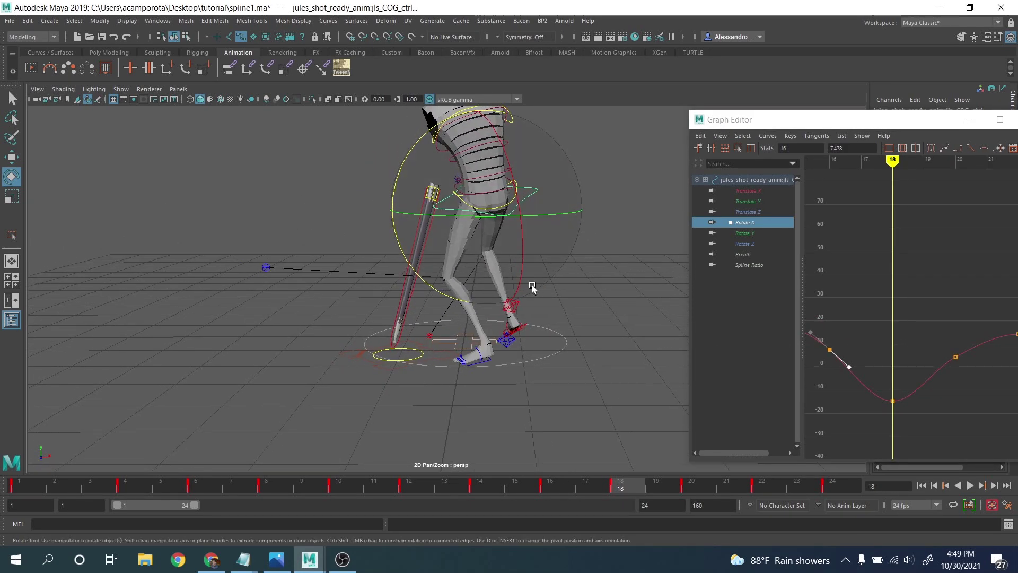
Step: Lower the Rotate X key at frame 20 to about 2.75
key(period)
alt+drag(532, 285, 574, 257)
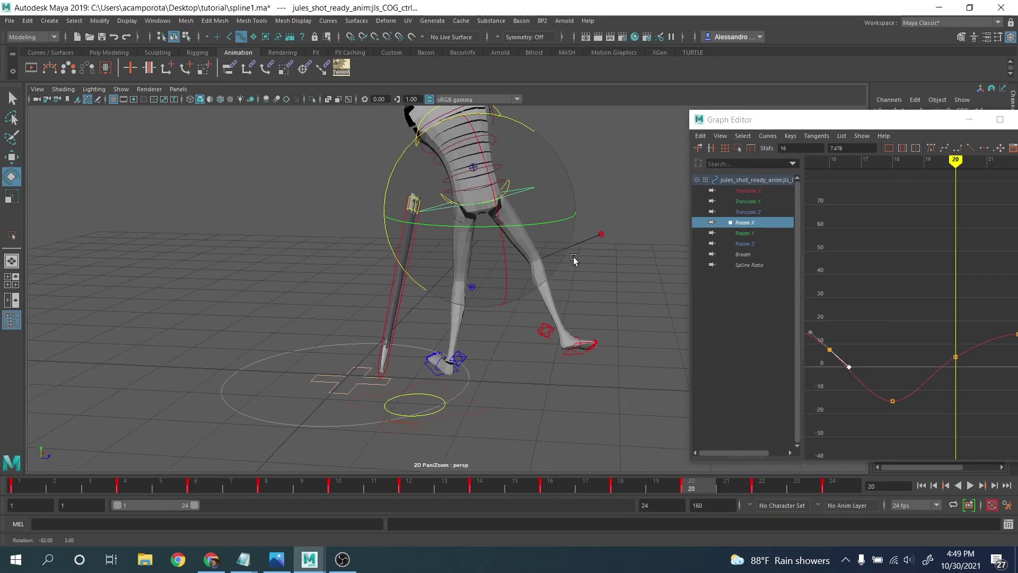
alt+middle_drag(931, 332, 846, 334)
drag(841, 335, 875, 367)
middle_drag(870, 382, 870, 385)
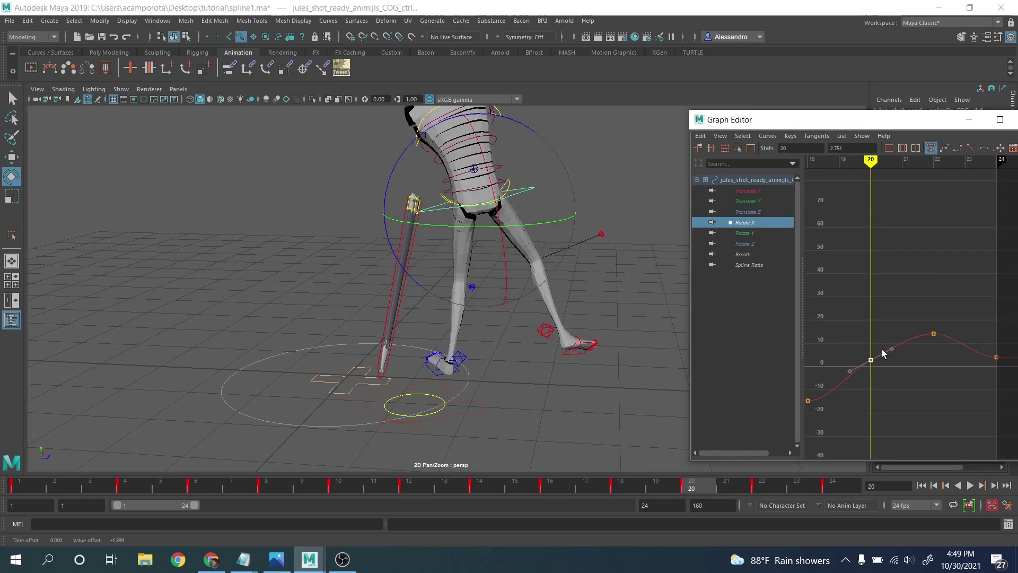
Step: Raise the Rotate X key at frame 24 to about 5.6 and delete the key at frame 22
alt+middle_drag(905, 355, 908, 296)
key(period)
key(period)
key(comma)
click(875, 300)
middle_drag(902, 332, 846, 339)
click(835, 316)
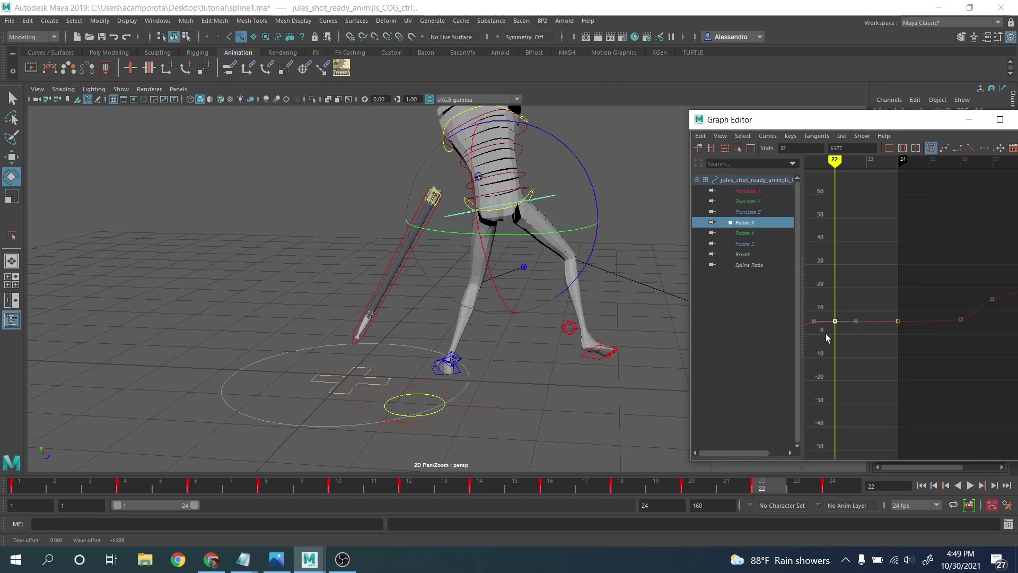
key(Delete)
Step: Raise the COG's Rotate Y key at frame 16 slightly and delete the Rotate Y key at frame 14
click(744, 236)
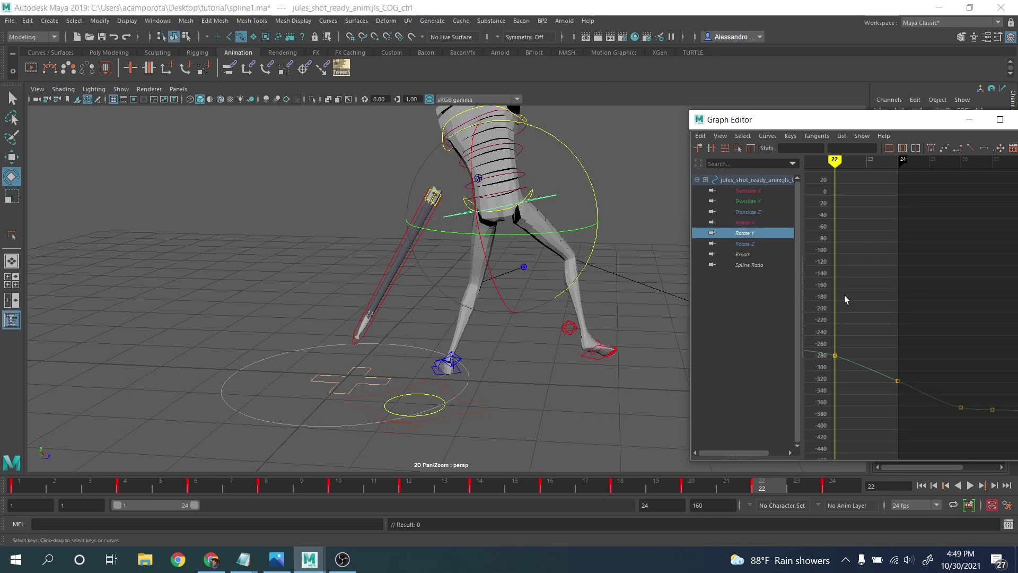
key(f)
scroll(916, 311, up, 5)
alt+middle_drag(889, 261, 925, 334)
scroll(909, 288, up, 2)
scroll(933, 349, down, 2)
alt+middle_drag(879, 303, 893, 307)
key(comma)
key(comma)
key(comma)
key(comma)
key(period)
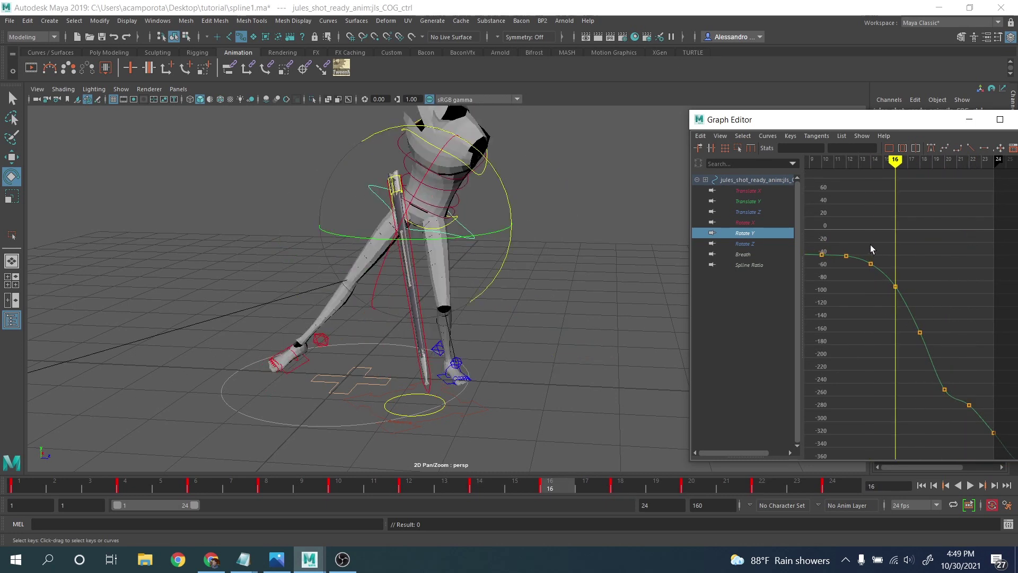
drag(889, 251, 905, 300)
middle_drag(904, 300, 905, 297)
drag(876, 262, 869, 267)
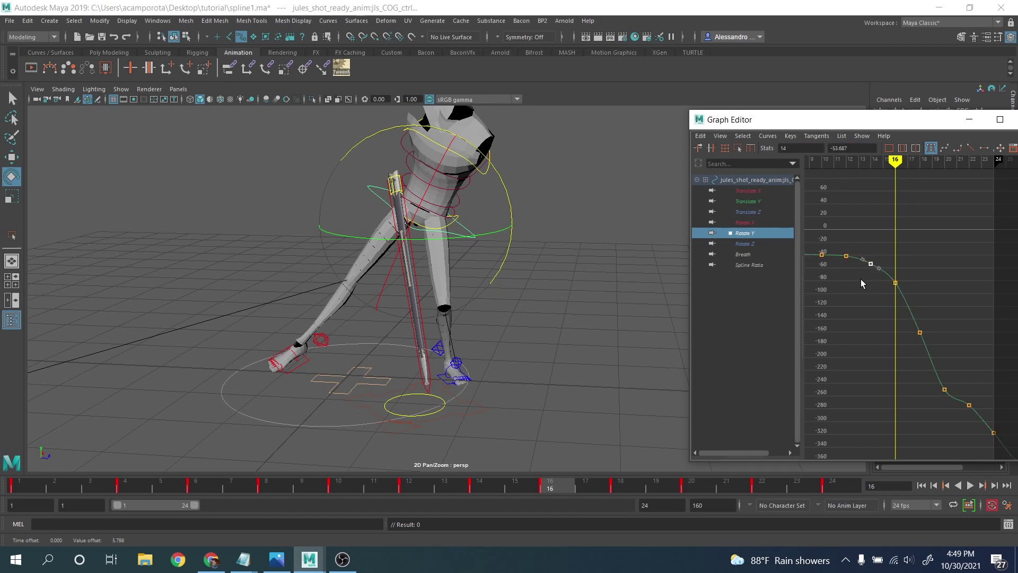
key(Delete)
Step: Raise the Rotate Y keys at frames 18 and 20 to about -145 and -232
key(.)
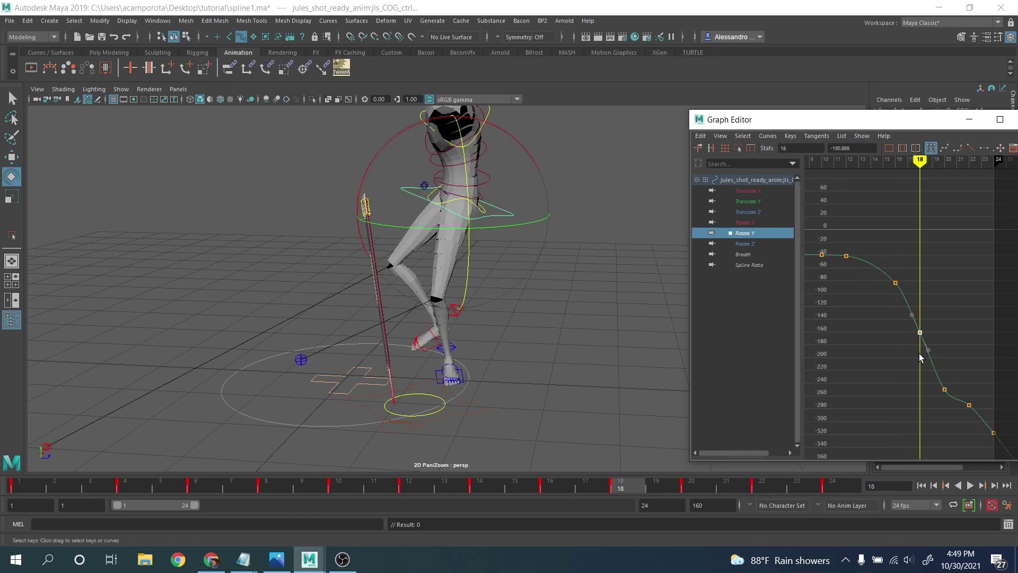
middle_drag(919, 356, 920, 345)
key(.)
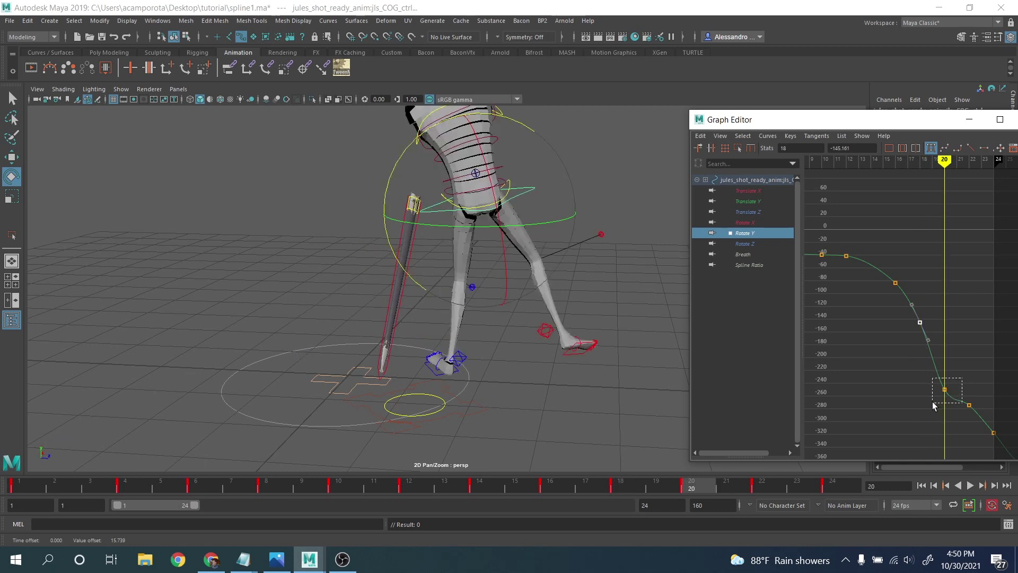
drag(932, 405, 934, 405)
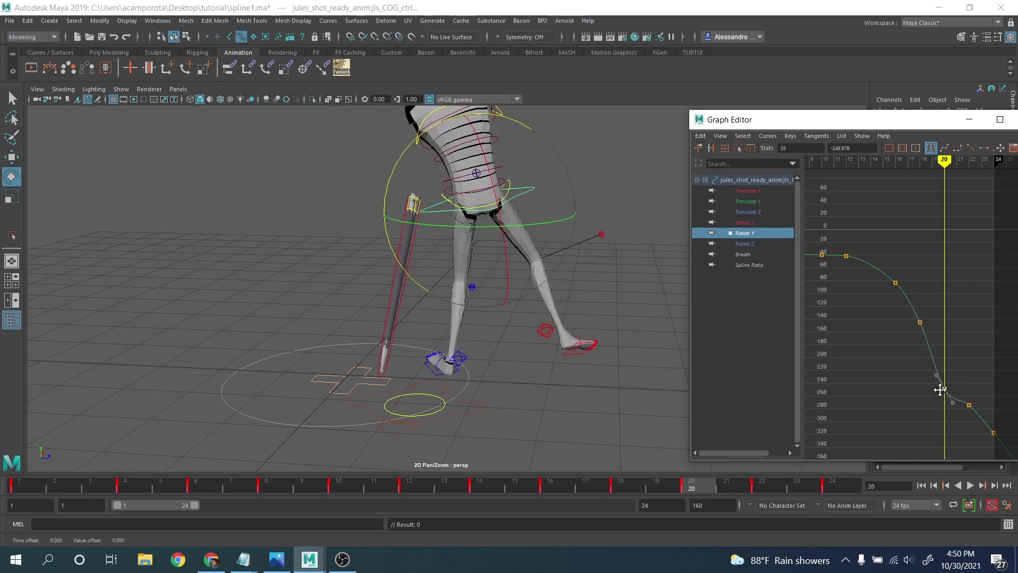
middle_drag(938, 388, 910, 264)
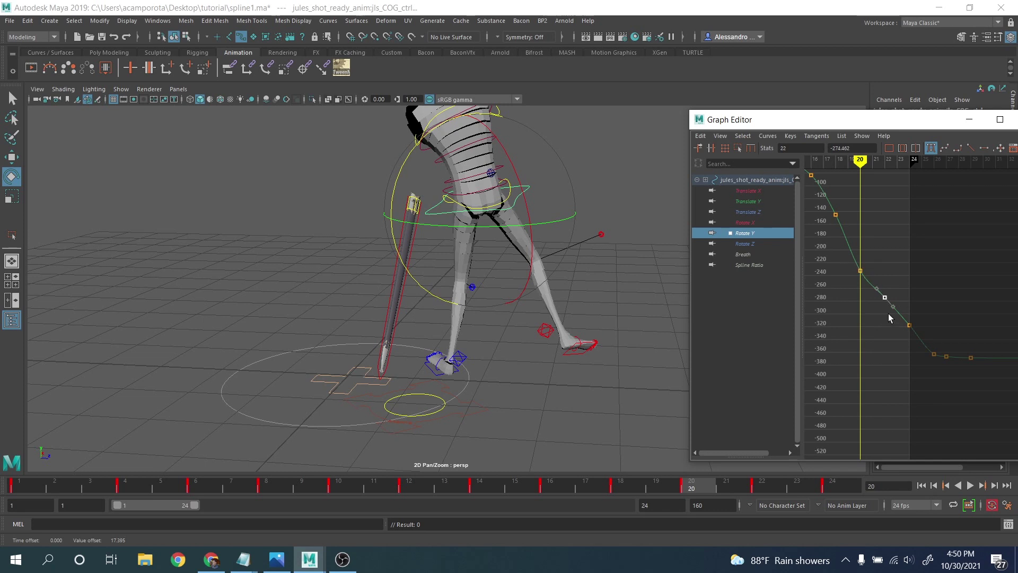
Step: Lower the Rotate Y keys at frames 22 and 24, bringing frame 24 to about -330, and play back the animation
key(.)
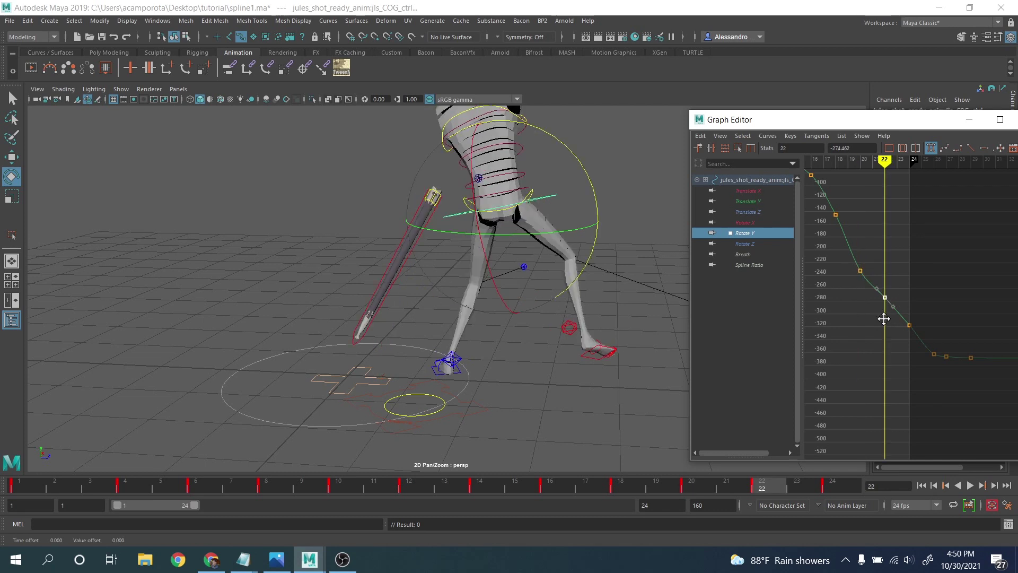
middle_drag(884, 318, 884, 328)
key(.)
drag(898, 291, 913, 321)
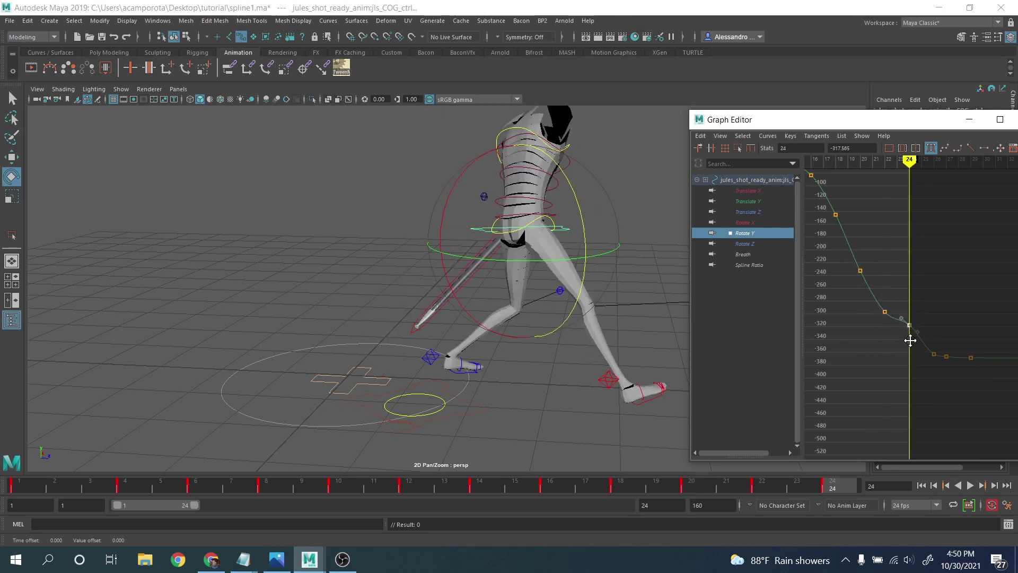
middle_drag(909, 339, 910, 346)
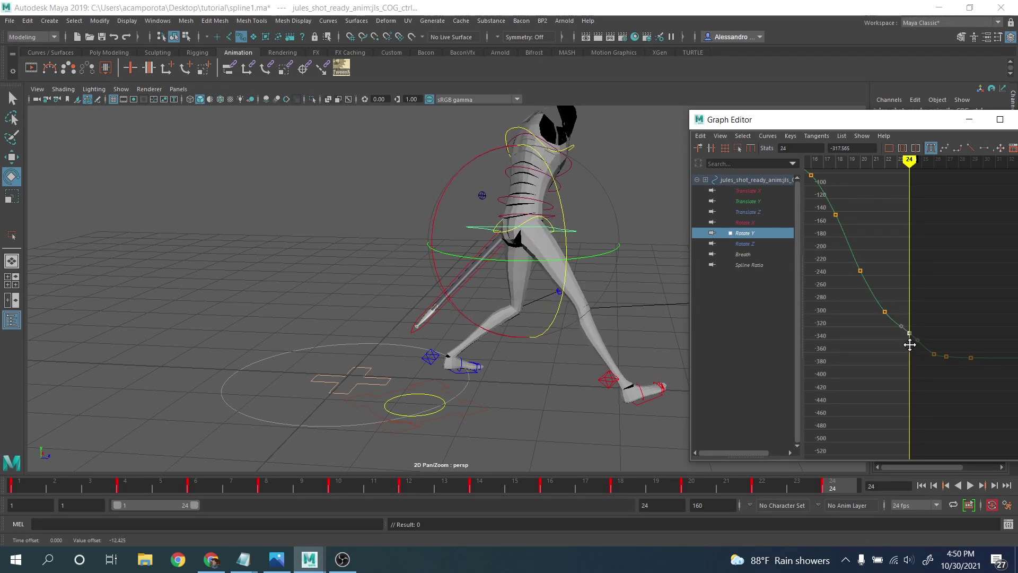
key(comma)
middle_drag(897, 306, 895, 299)
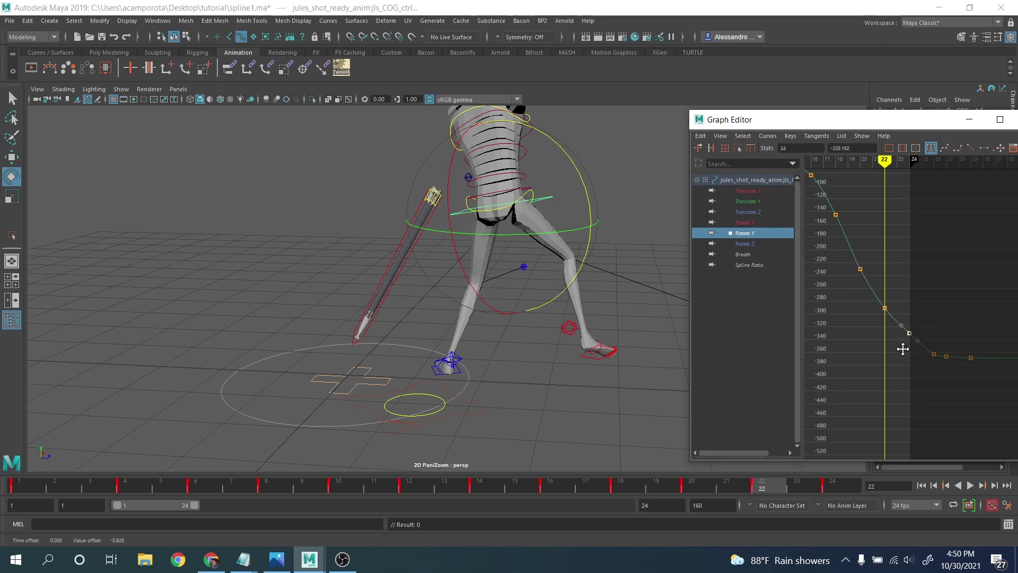
click(969, 484)
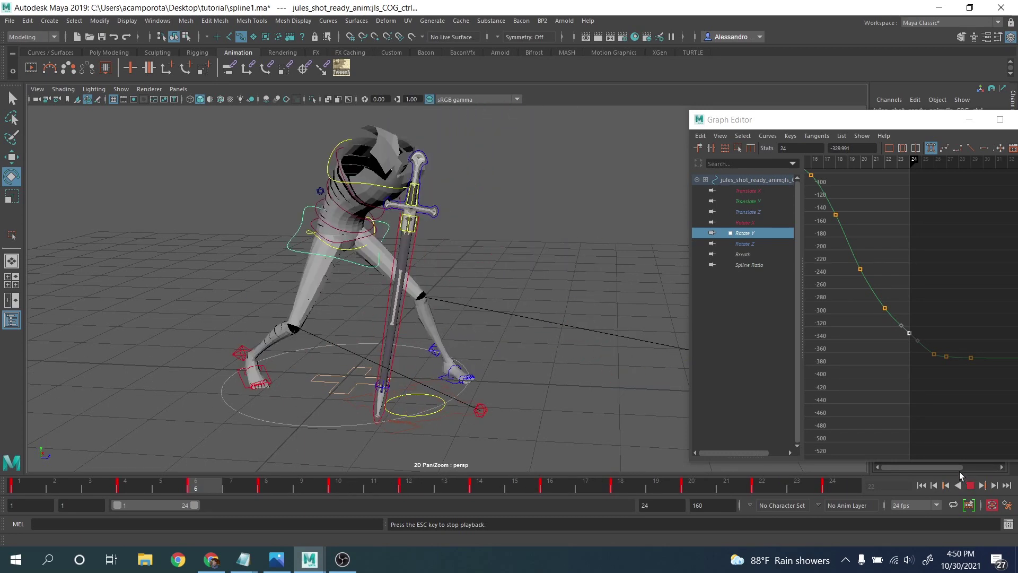
click(970, 485)
Step: Display only the COG's Rotate Z curve, framed closely around frame 10
click(747, 243)
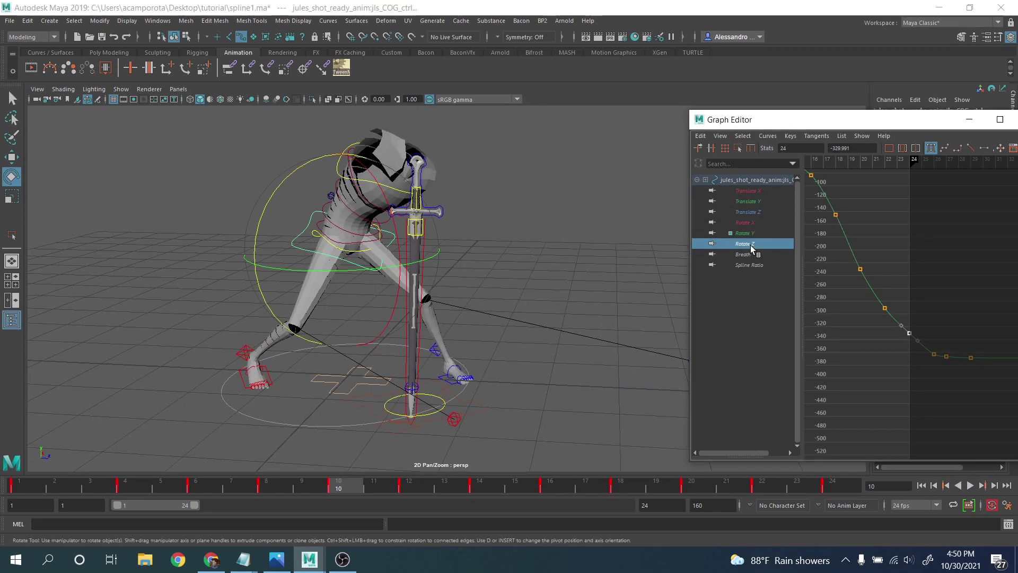
key(f)
alt+middle_drag(860, 298, 910, 287)
alt+right_drag(910, 286, 948, 297)
alt+middle_drag(948, 297, 971, 315)
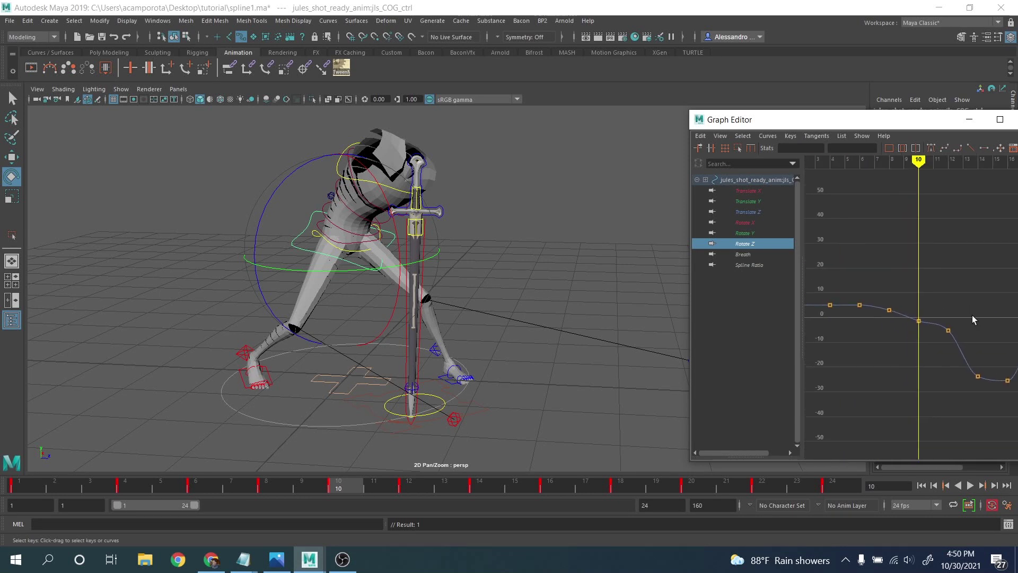
alt+right_drag(972, 315, 940, 285)
Step: Try deleting the Rotate Z keys at frames 8 and 10, and undo the deletion
drag(852, 265, 927, 352)
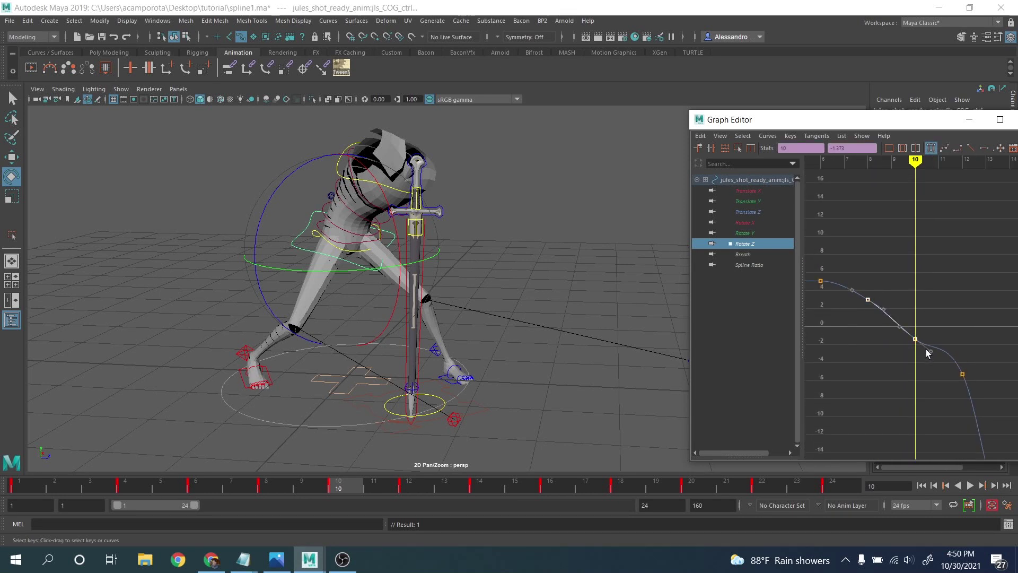
key(ctrl+z)
alt+middle_drag(910, 340, 921, 300)
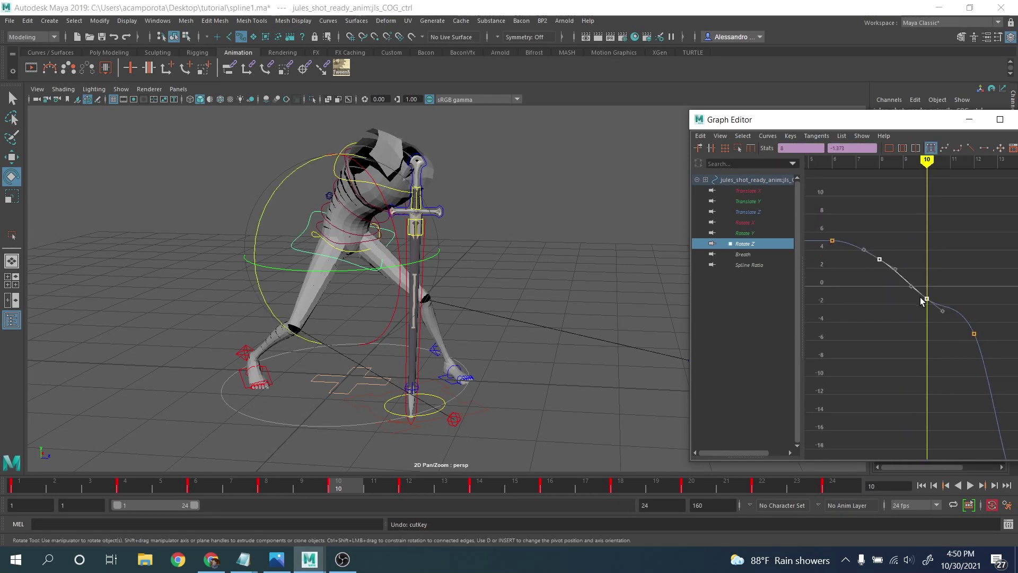
Step: Lower the Rotate Z key at frame 12 to about -9.1 and angle its tangents along the descending curve
mouse_move(331, 484)
mouse_down()
mouse_move(262, 484)
mouse_move(335, 484)
mouse_up()
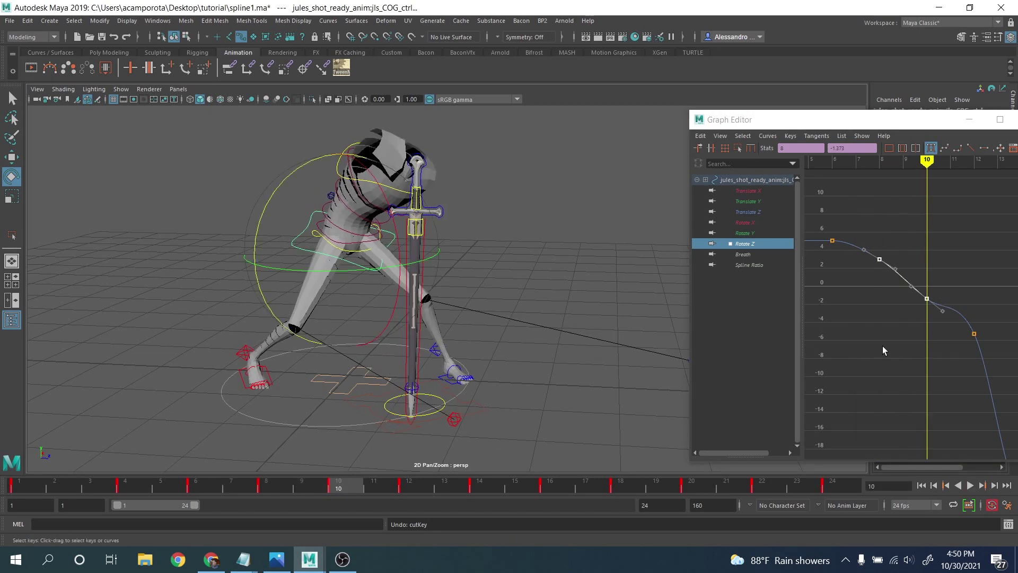
key(period)
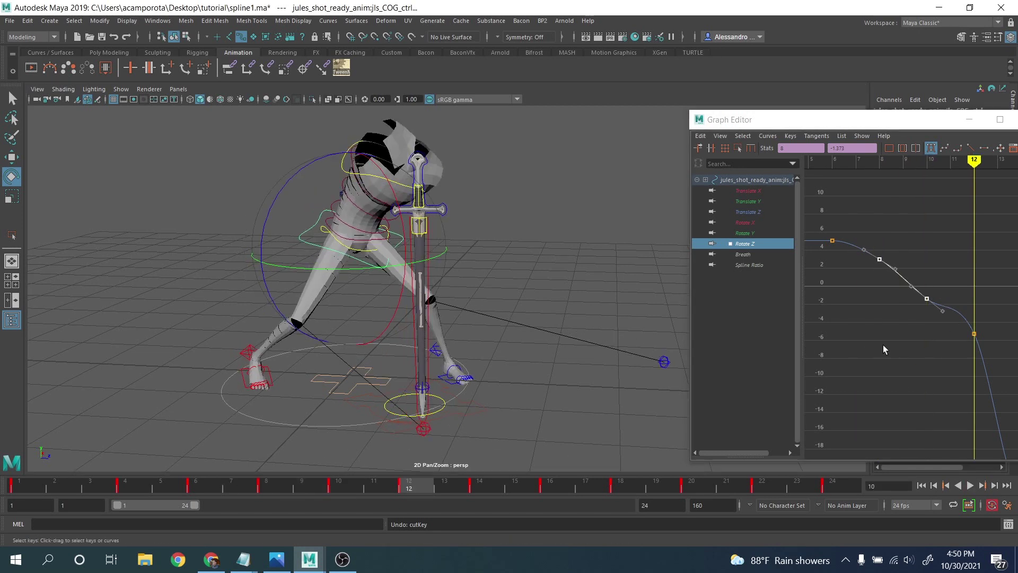
click(974, 333)
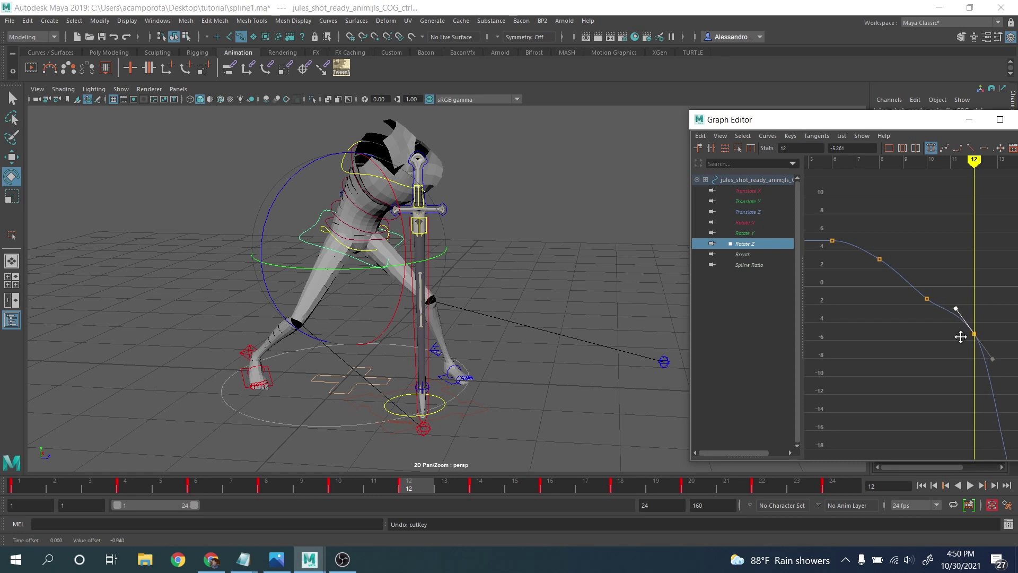
middle_drag(969, 351, 886, 300)
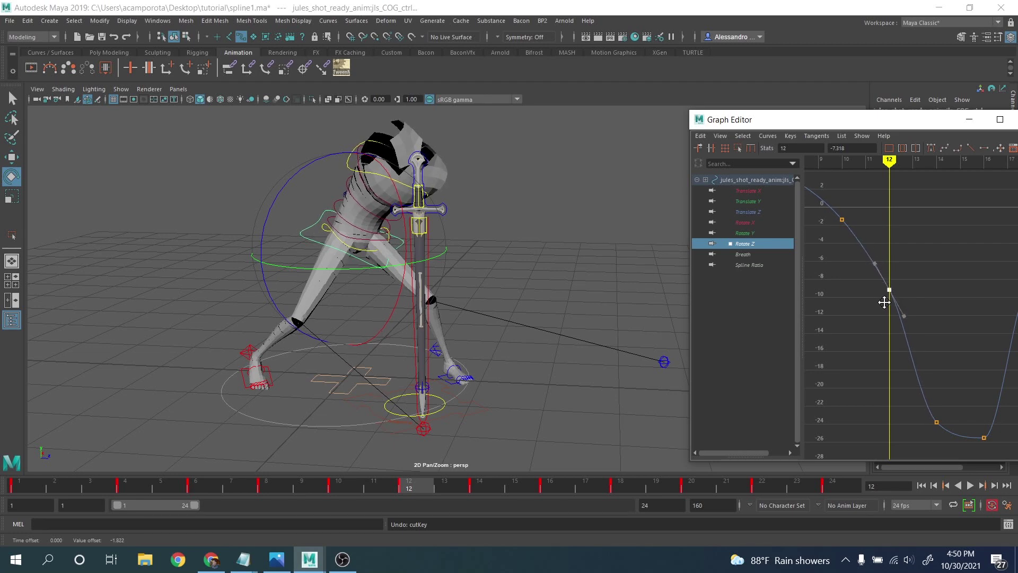
Step: Lower the Rotate Z key at frame 18 to about -16.4 and adjust its out-tangent
scroll(903, 307, down, 2)
key(period)
key(period)
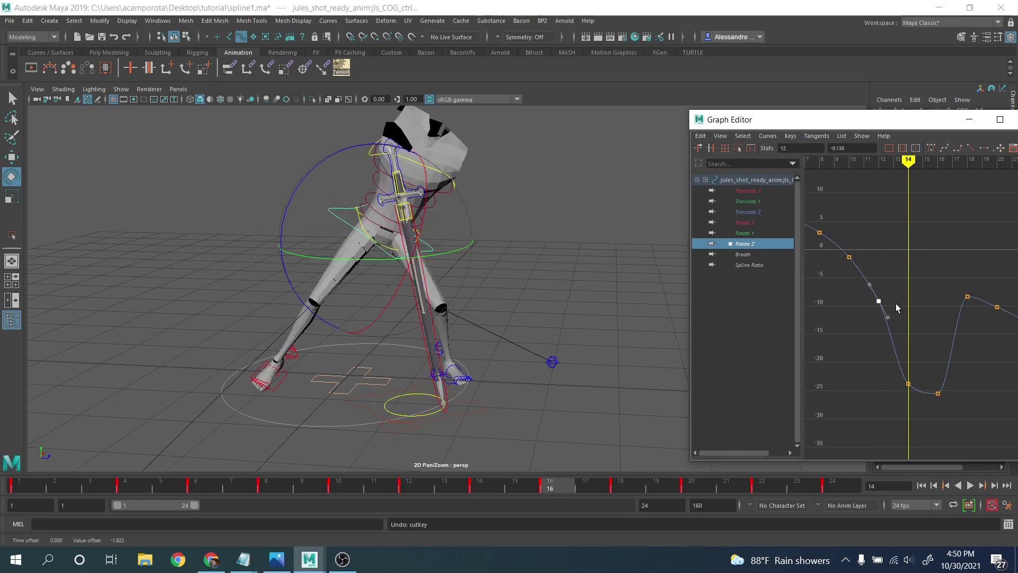
key(period)
key(period)
alt+drag(525, 239, 604, 233)
drag(929, 265, 977, 307)
middle_drag(975, 317, 975, 360)
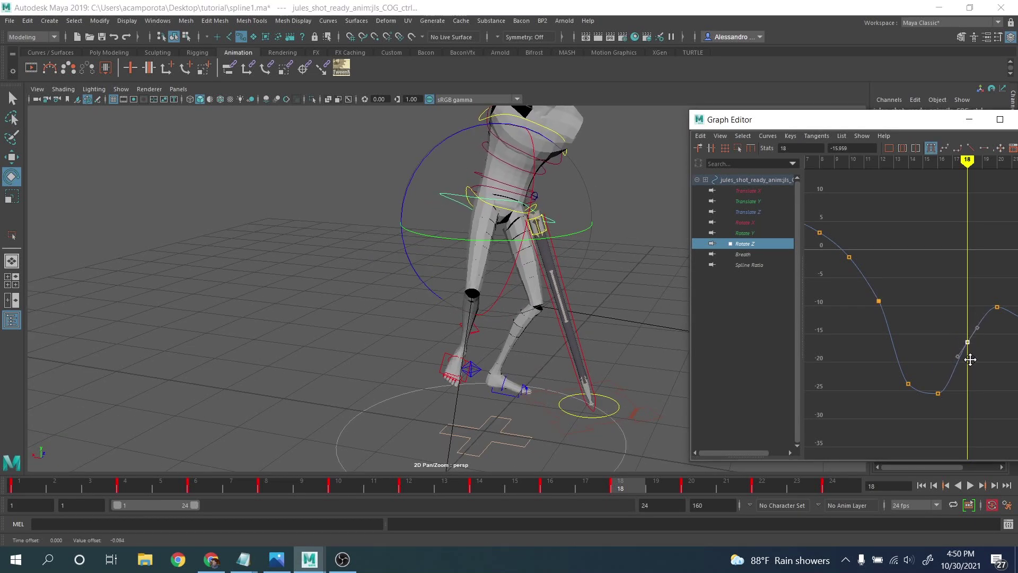
alt+drag(562, 260, 445, 255)
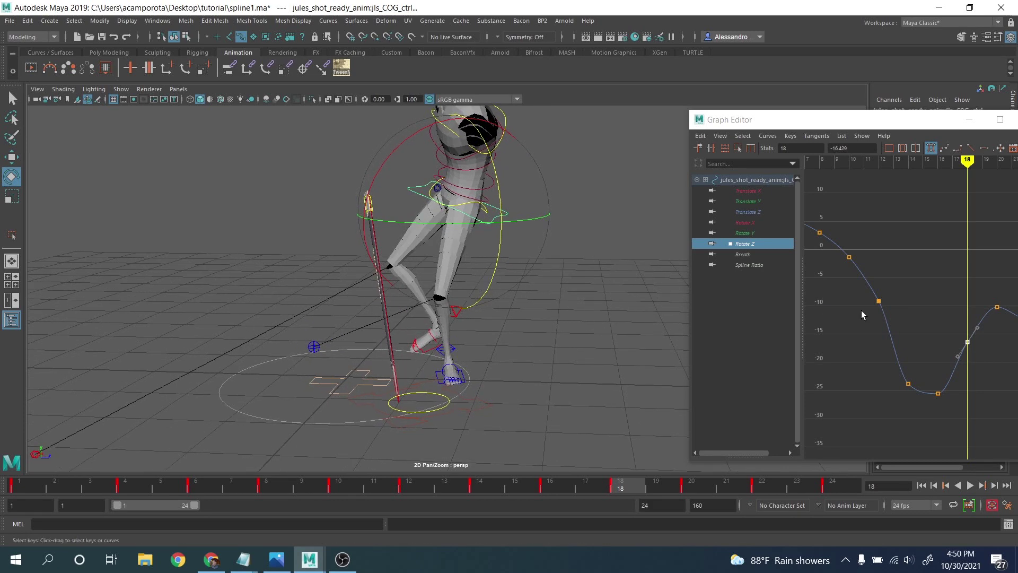
alt+middle_drag(924, 316, 837, 320)
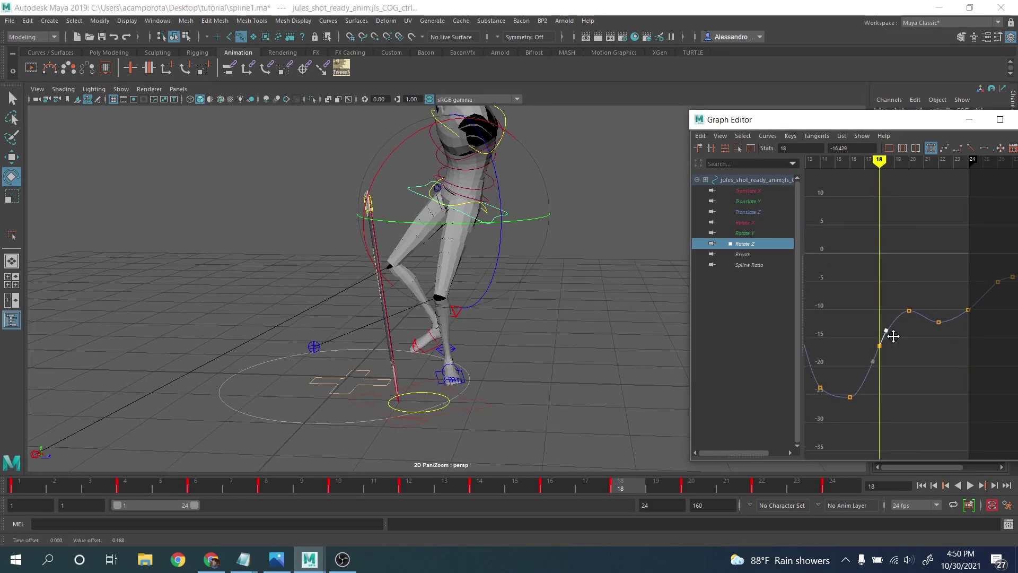
Step: Set the Rotate Z keys at frames 20, 22 and 24 to about -10.9, -9.4 and -8, and play back the animation
key(period)
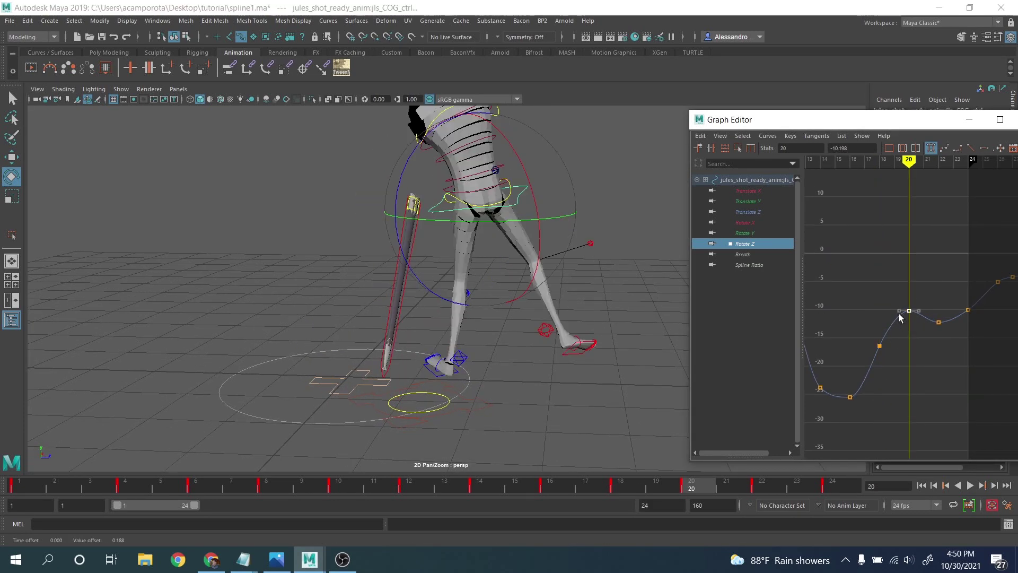
middle_drag(910, 328, 940, 328)
key(period)
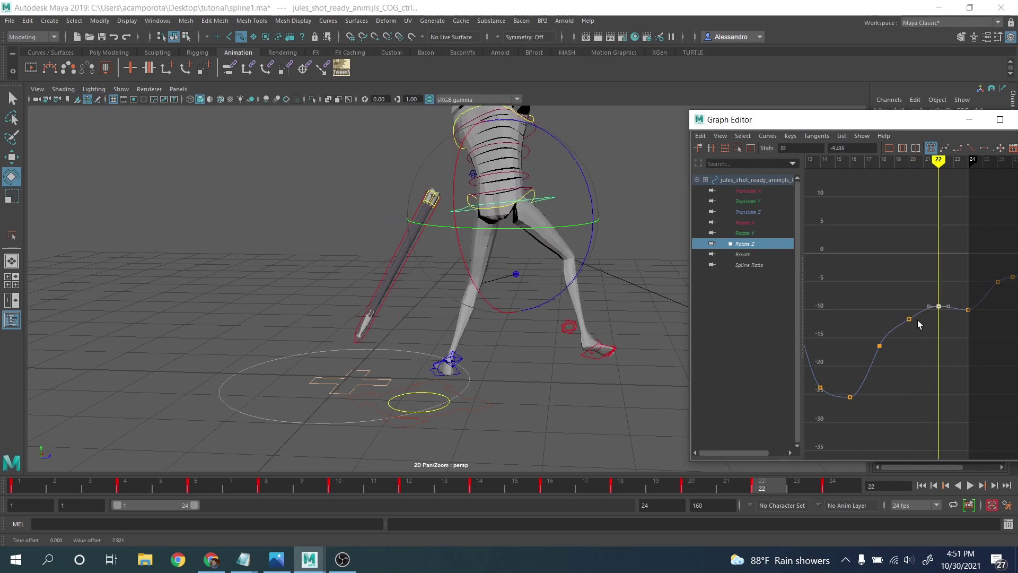
key(period)
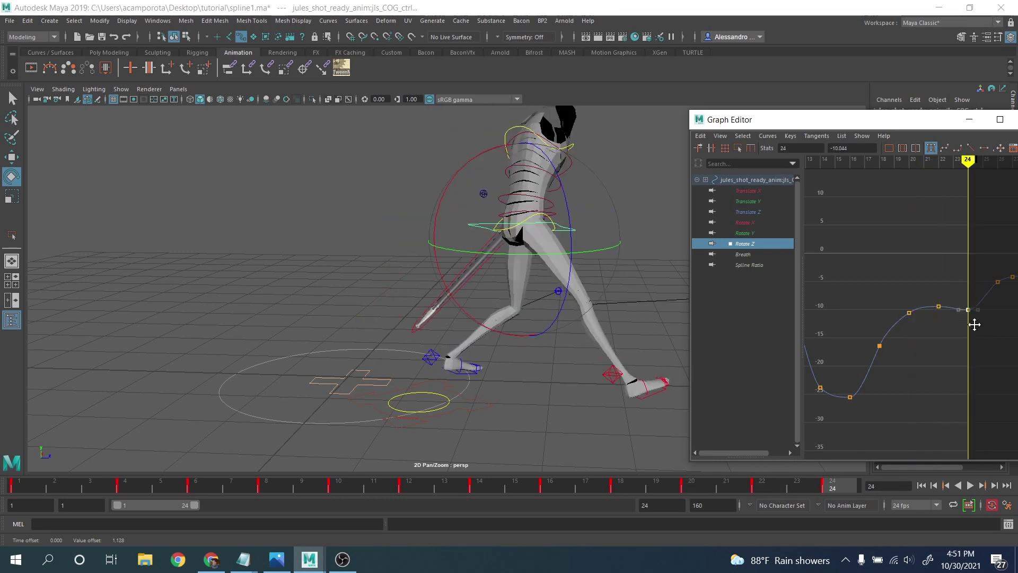
middle_drag(974, 324, 974, 317)
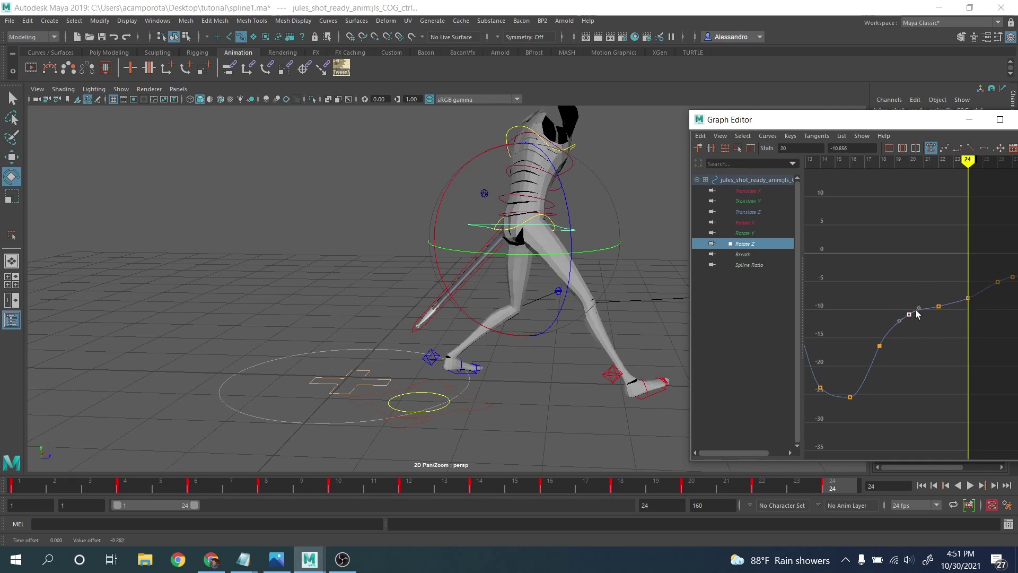
click(969, 485)
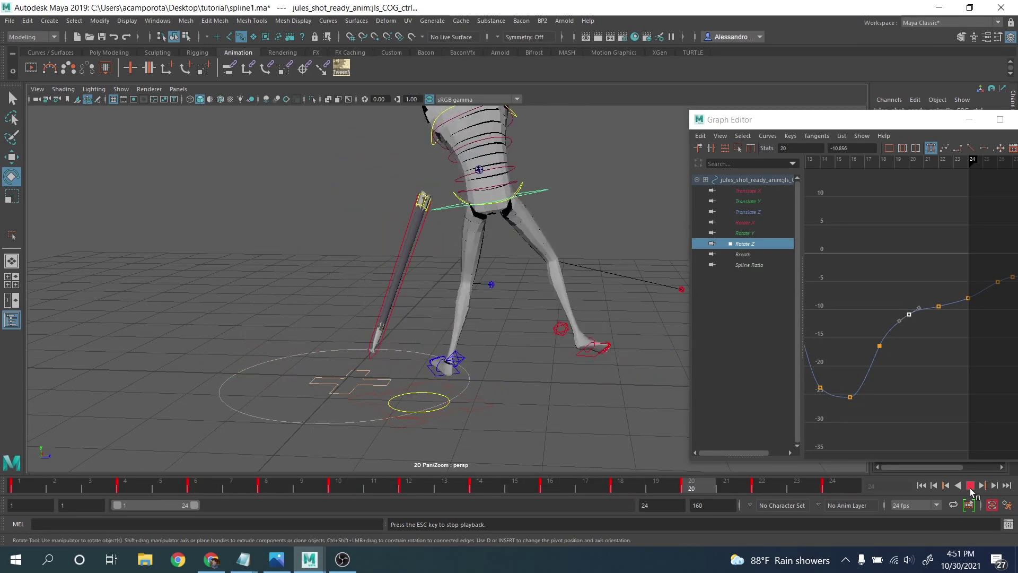
click(970, 485)
Step: Scale the Translate Y keys from frames 1 to 12 downward to deepen the dip, bringing frame 12 to about -0.228, and play the animation
click(748, 201)
key(f)
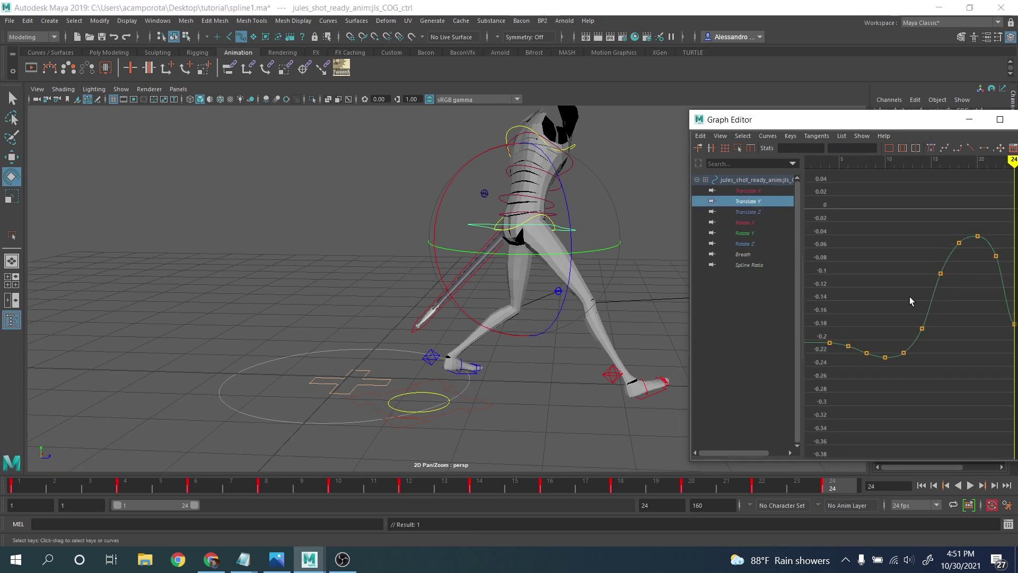
alt+middle_drag(908, 297, 950, 281)
alt+right_drag(949, 281, 943, 297)
alt+middle_drag(944, 297, 938, 298)
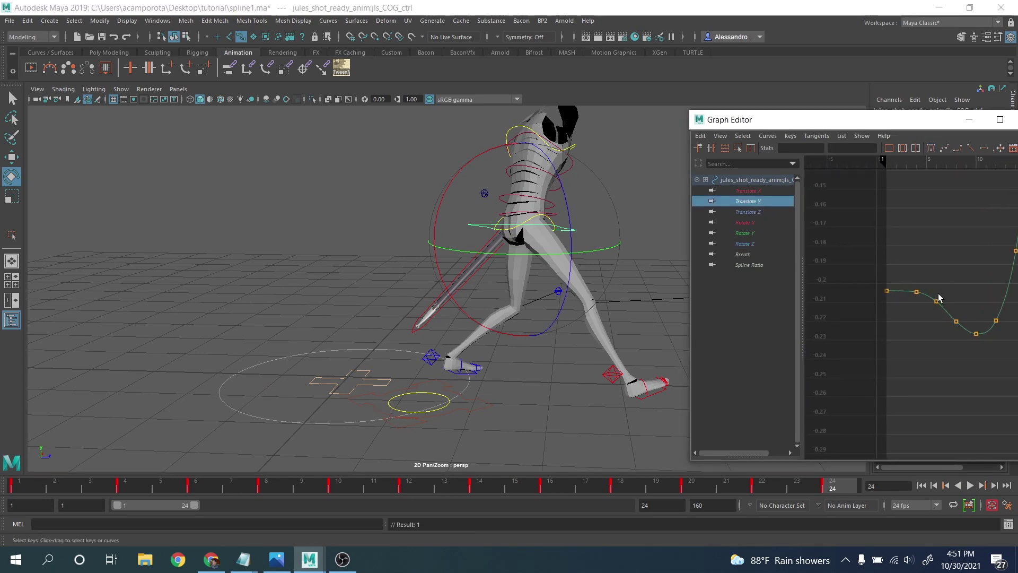
drag(1009, 352, 992, 316)
mouse_move(151, 483)
mouse_down()
mouse_move(300, 505)
mouse_move(159, 485)
mouse_move(290, 501)
mouse_up()
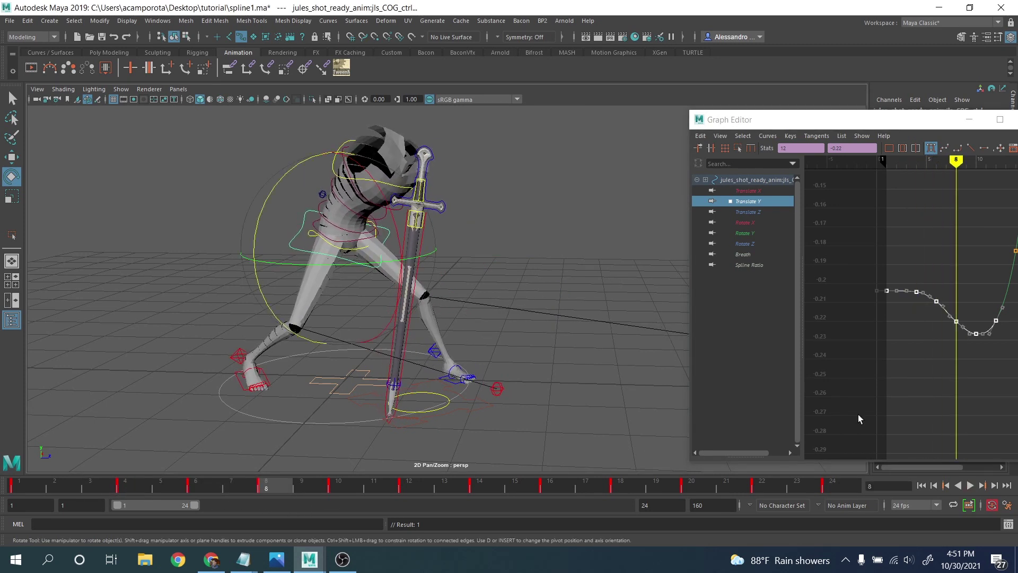
click(737, 148)
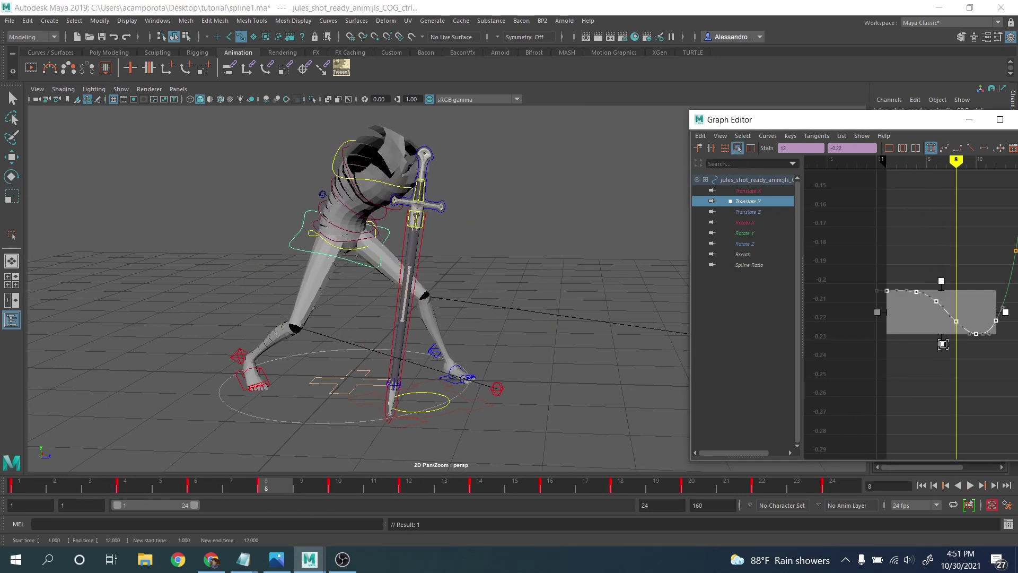
drag(943, 344, 943, 366)
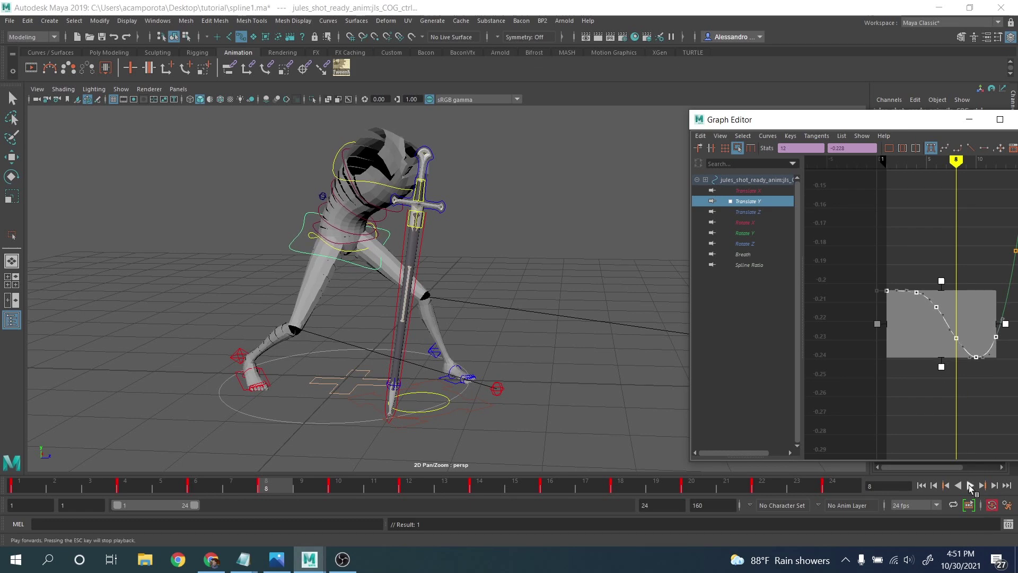
click(970, 486)
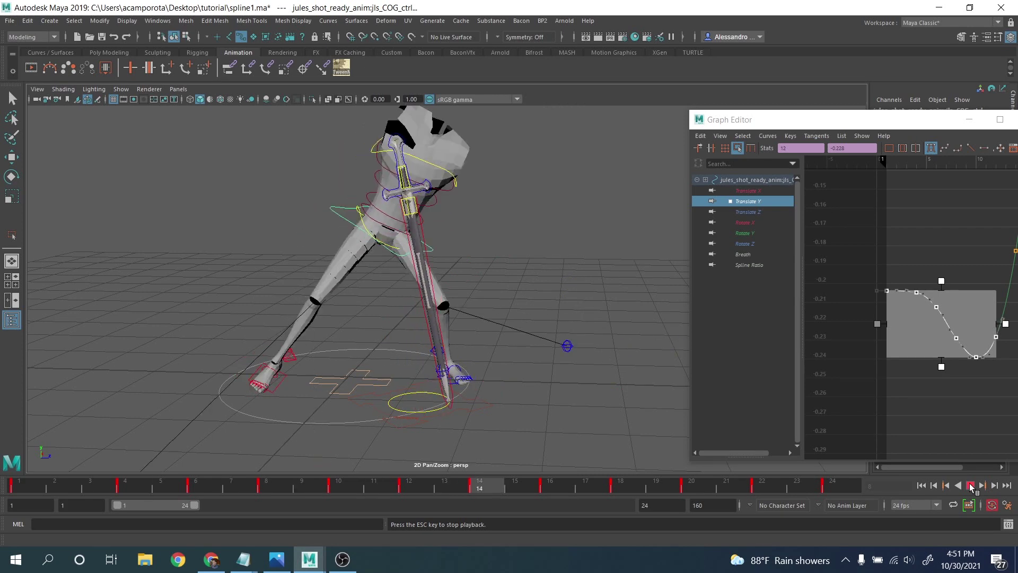
Step: Stop the playback, close the Graph Editor and select the spine IK hip control
click(971, 486)
drag(896, 123, 561, 152)
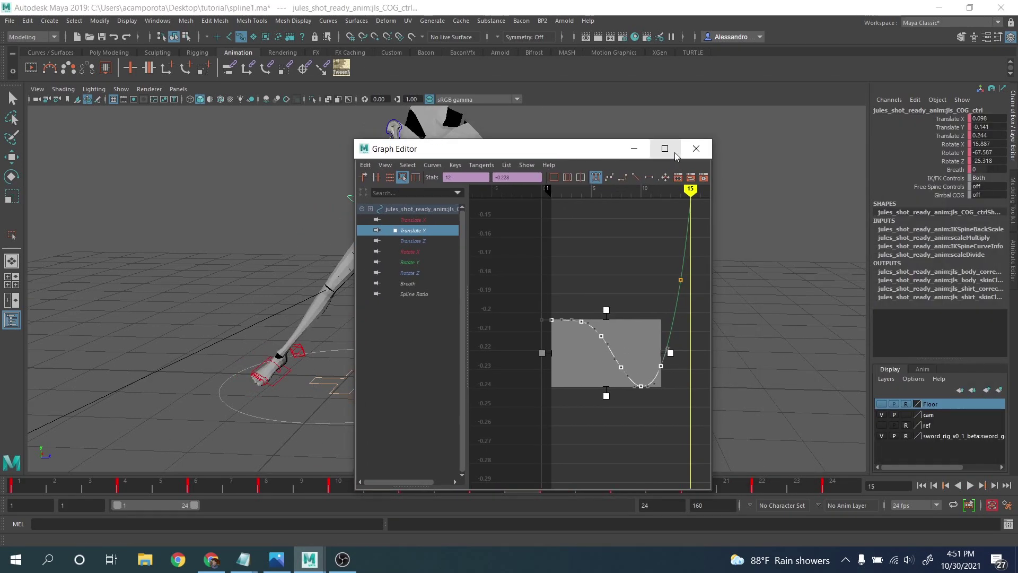
click(709, 150)
click(650, 217)
click(436, 236)
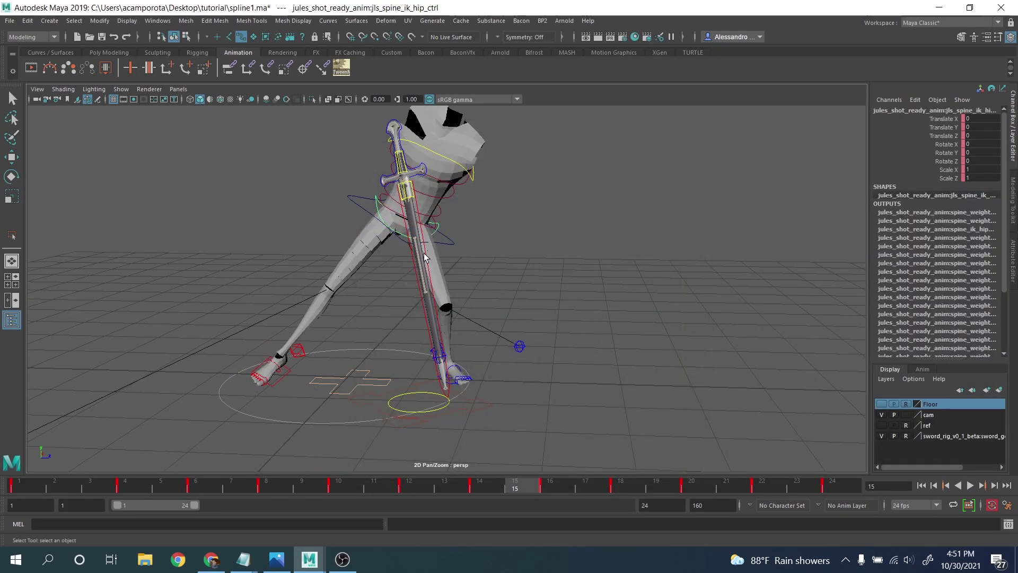
Step: From frame 1 on, counter-rotate the hip control on the early poses, reaching about -12.6 in X and 4.3 in Z at frame 12
click(18, 486)
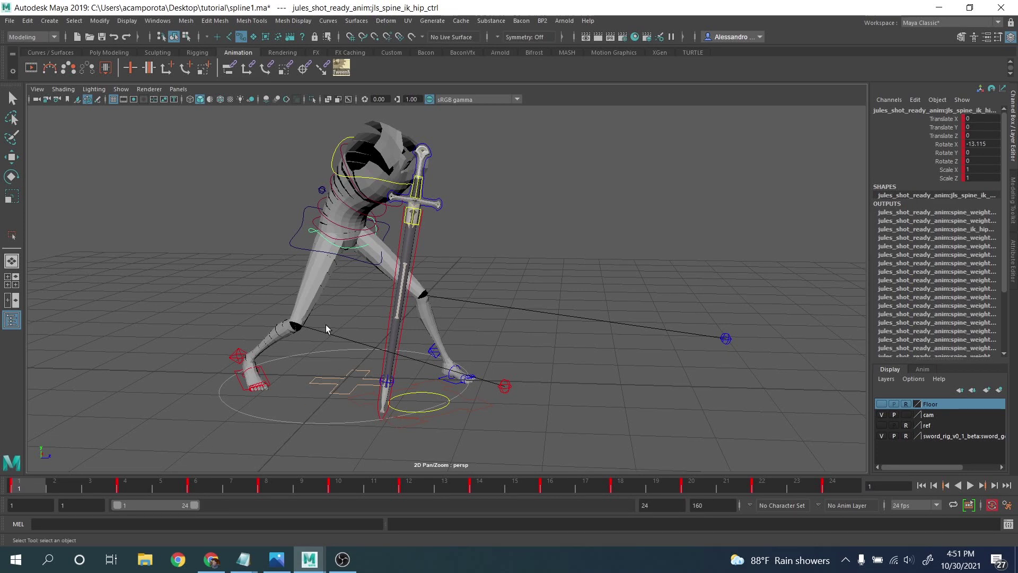
key(e)
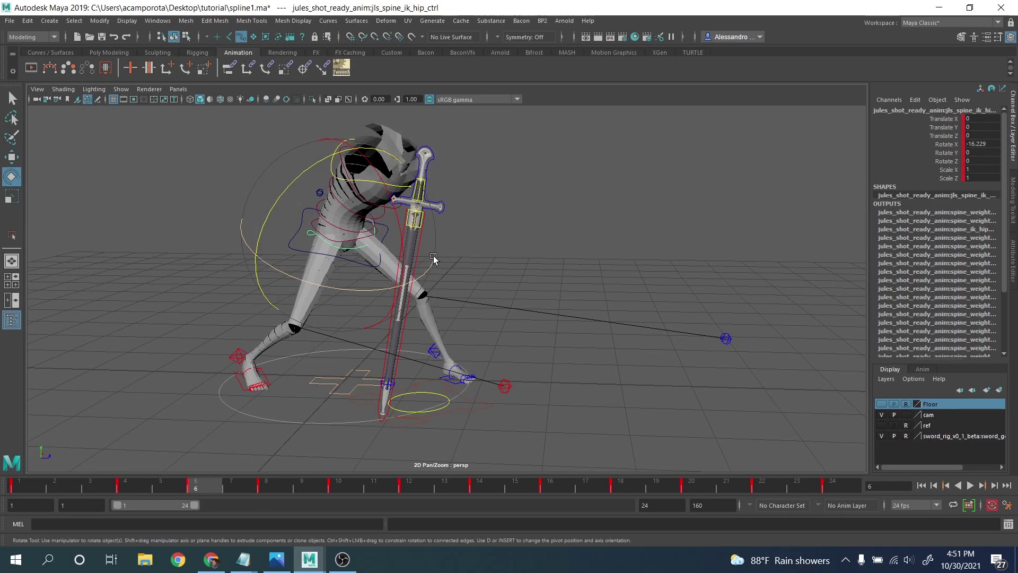
middle_drag(308, 204, 373, 254)
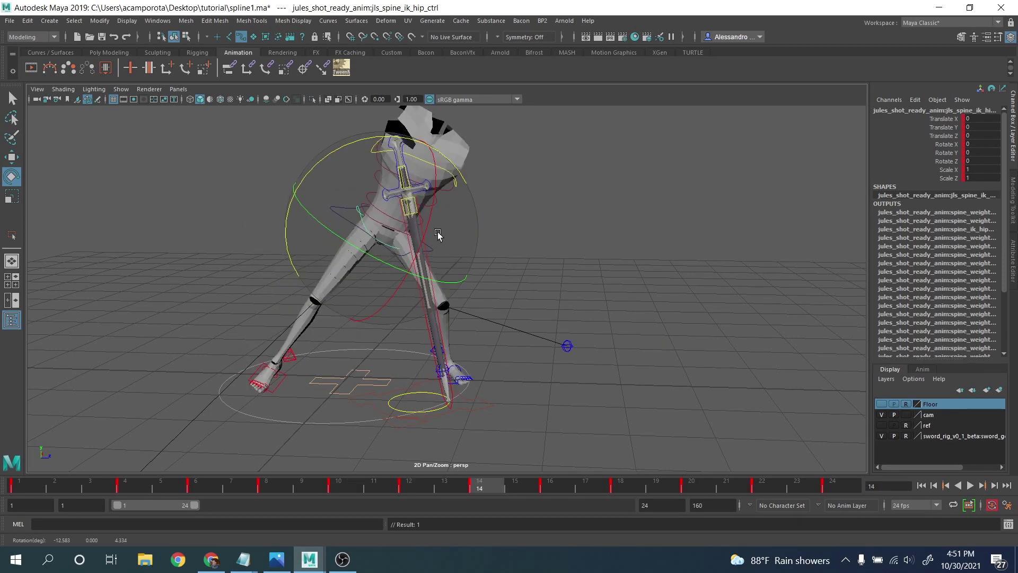
Step: Tilt the hip control at frame 14 to a Rotate Z of about 11.5
alt+drag(438, 235, 475, 234)
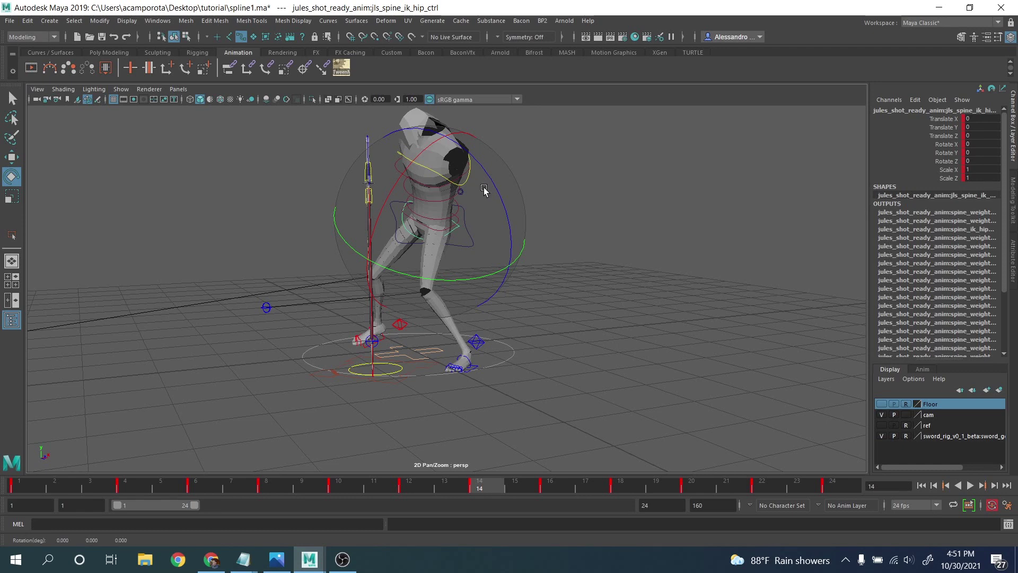
drag(484, 190, 491, 199)
scroll(491, 199, up, 5)
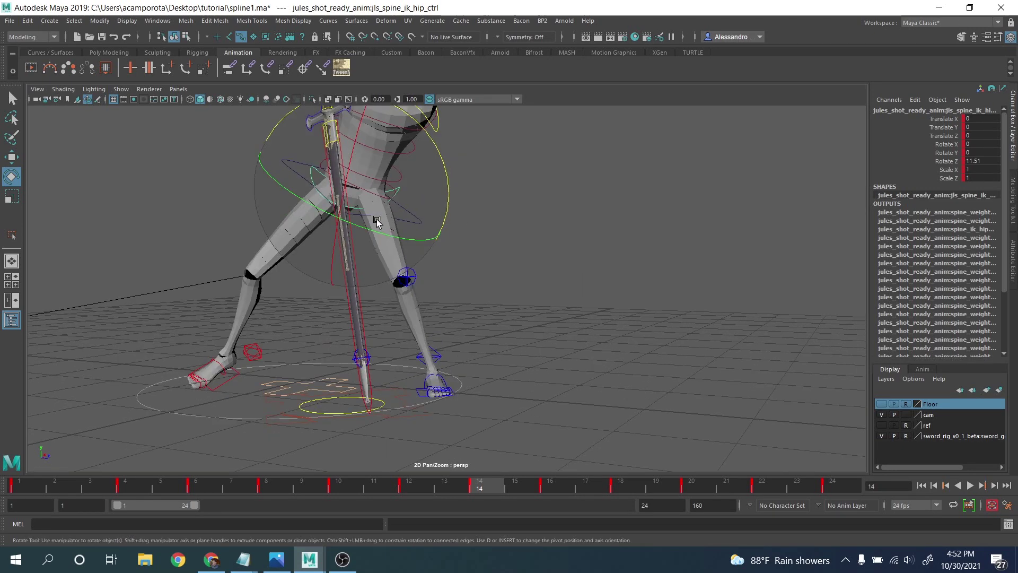
alt+drag(383, 209, 269, 381)
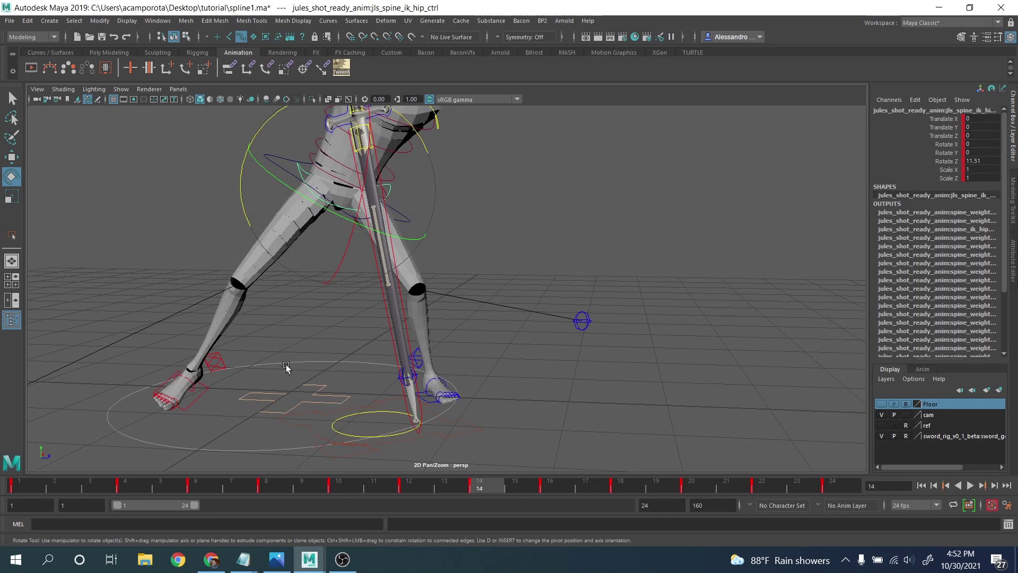
Step: Tilt the hip control in Z at frames 16, 18 and 20, using about 11.3 at frame 18 and 12.1 at frame 20
key(period)
drag(493, 184, 545, 234)
key(period)
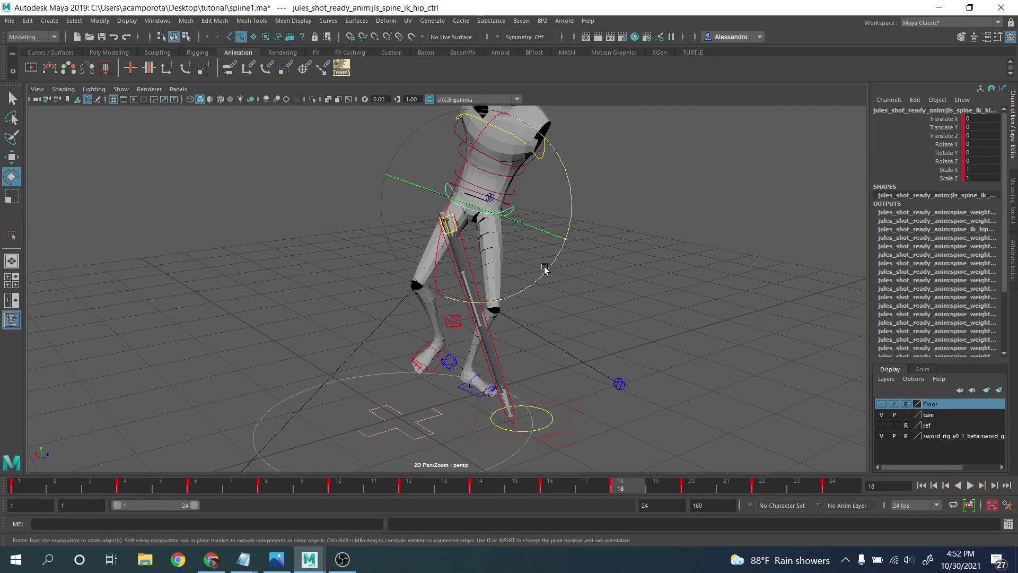
drag(545, 268, 555, 257)
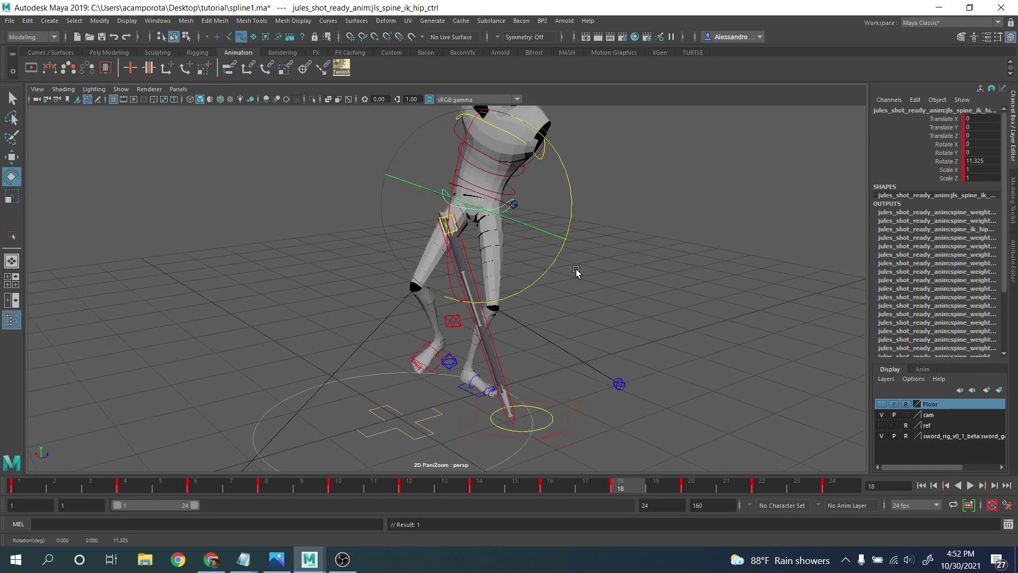
key(period)
alt+drag(466, 257, 615, 259)
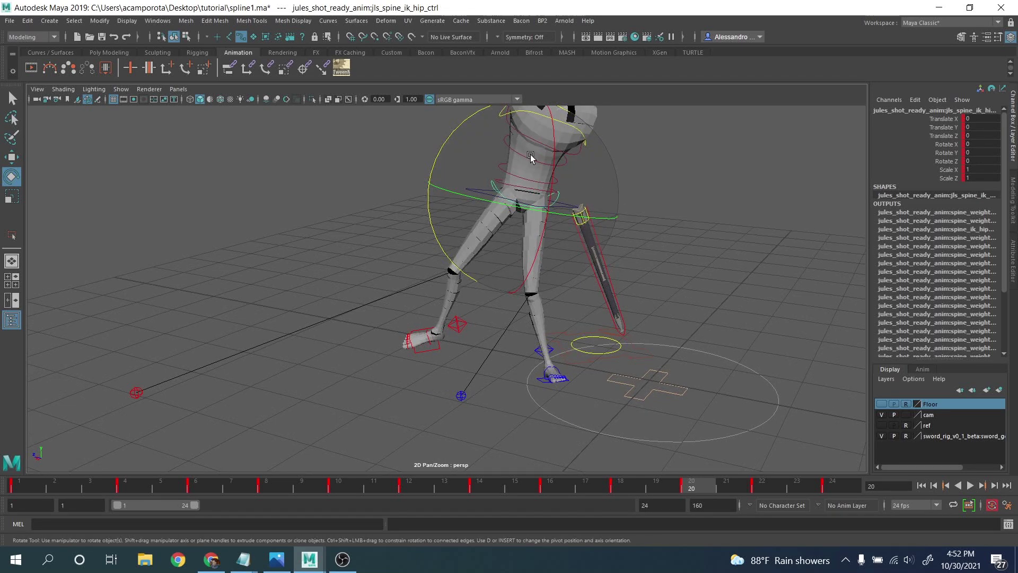
drag(450, 140, 444, 160)
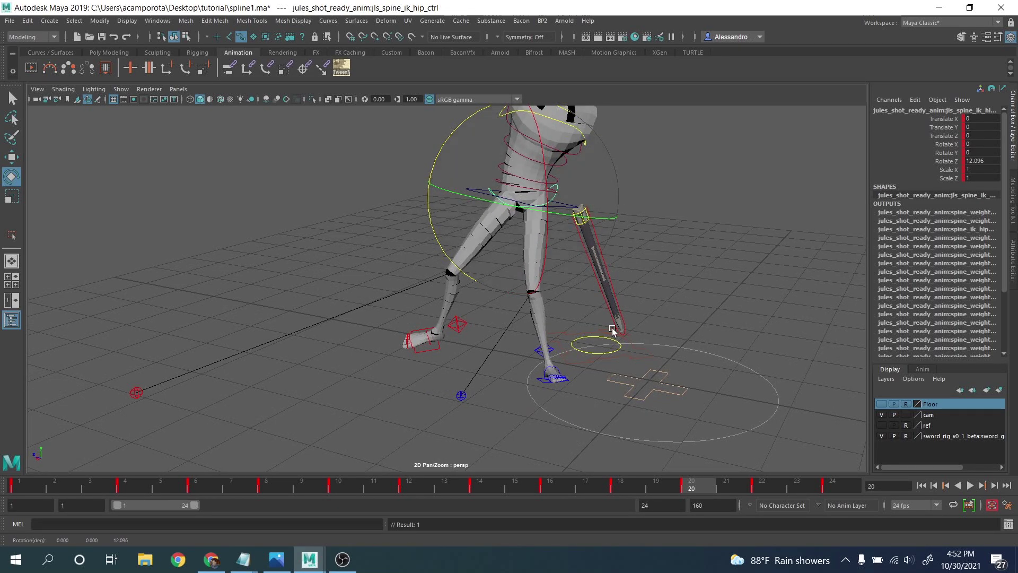
Step: Rotate the hip control at frame 22 to about -2.2, 2.1, 7.9, set frame 24's Rotate Z to about -0.4, and play the animation
click(762, 486)
alt+drag(541, 228, 569, 149)
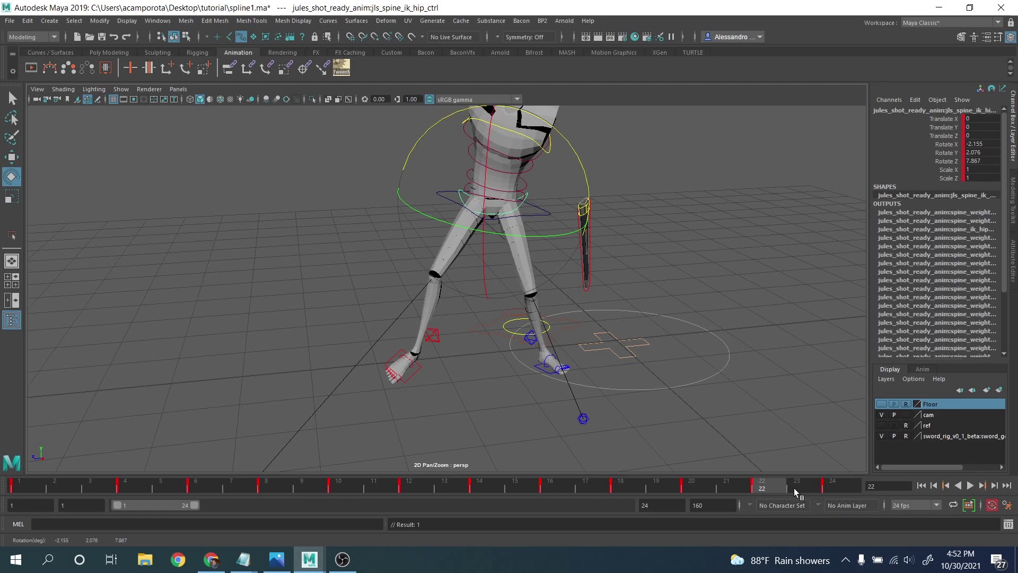
click(831, 485)
alt+drag(530, 238, 565, 220)
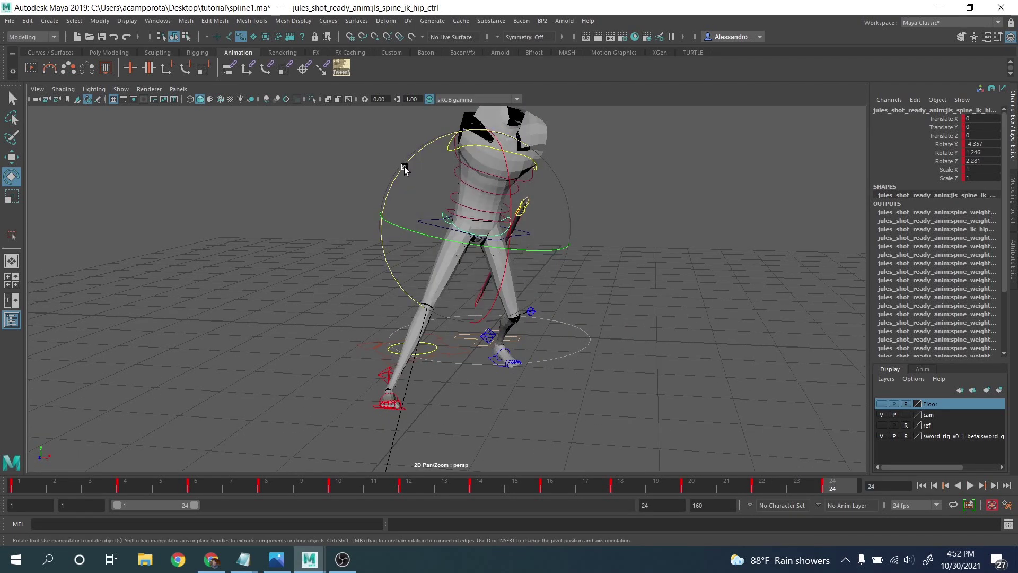
drag(405, 169, 759, 368)
click(969, 485)
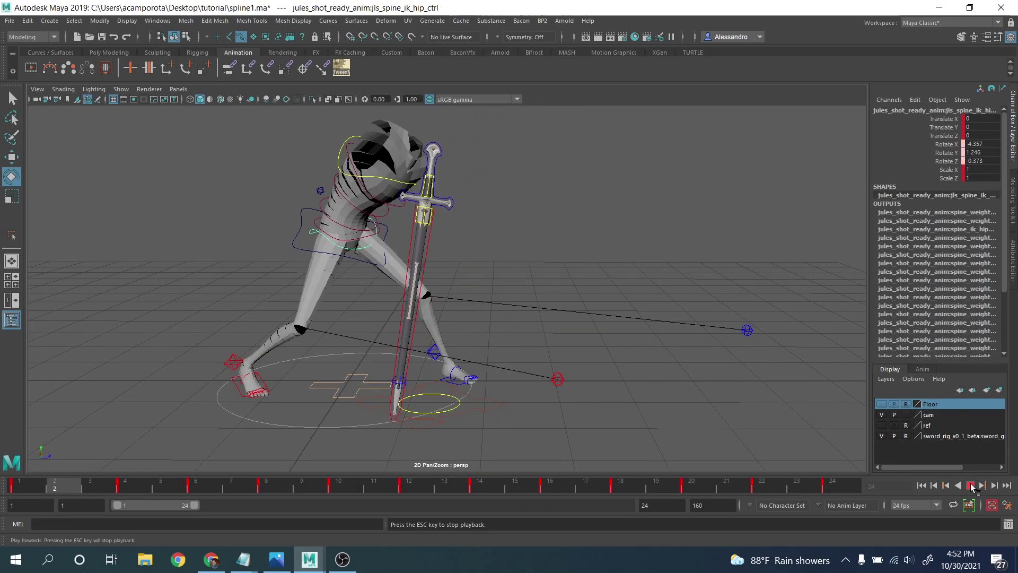
click(970, 485)
Step: Exaggerate the hip control's Rotate X to about -22.4 at frame 8 and about -18 at frames 6 and 10
drag(36, 488, 282, 497)
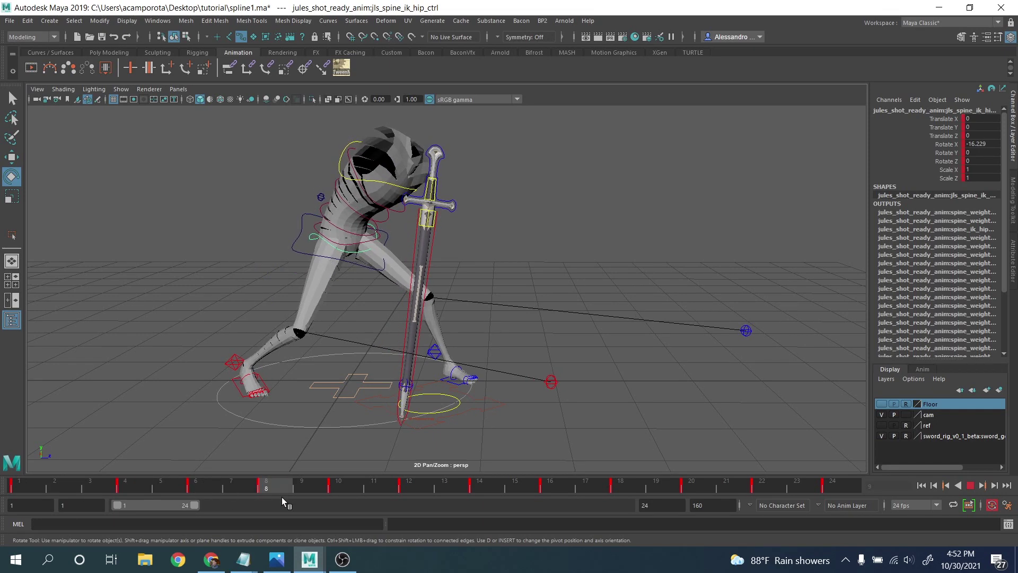
scroll(401, 326, up, 3)
drag(401, 325, 386, 274)
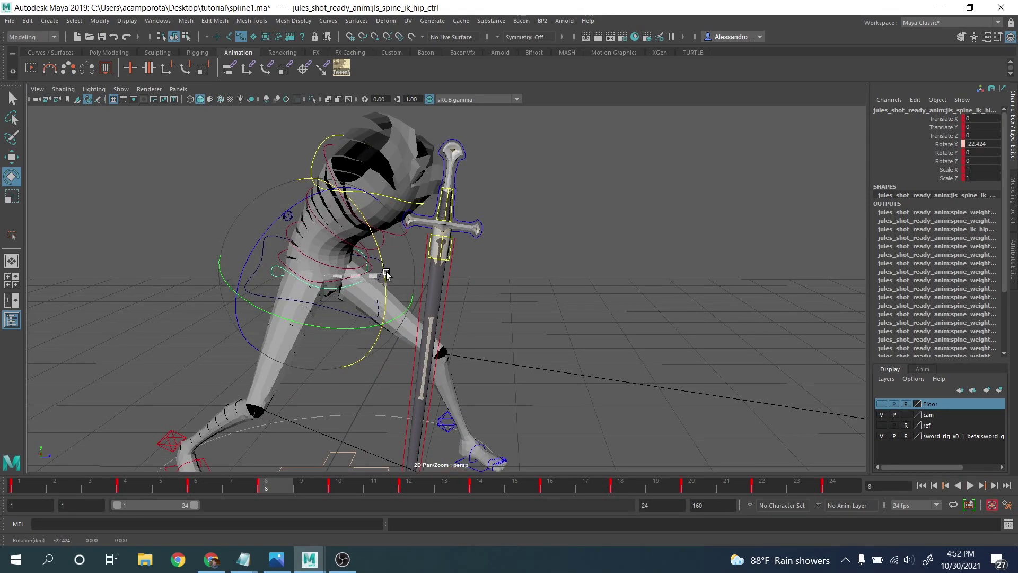
key(comma)
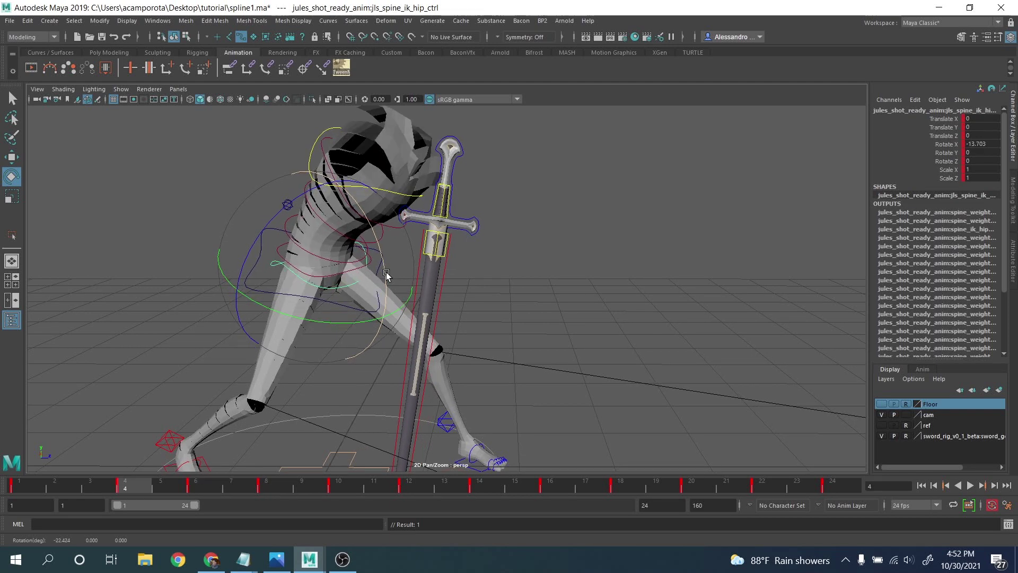
key(period)
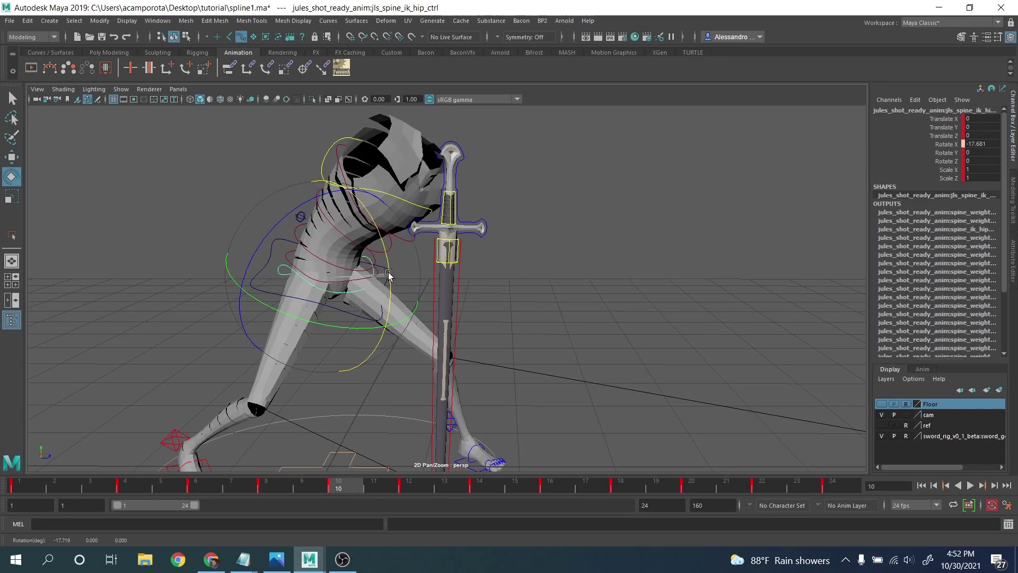
Step: Rotate the hip control in X to about 8 at frame 14, 13.5 at frame 16 and 9.3 at frame 18
key(period)
key(period)
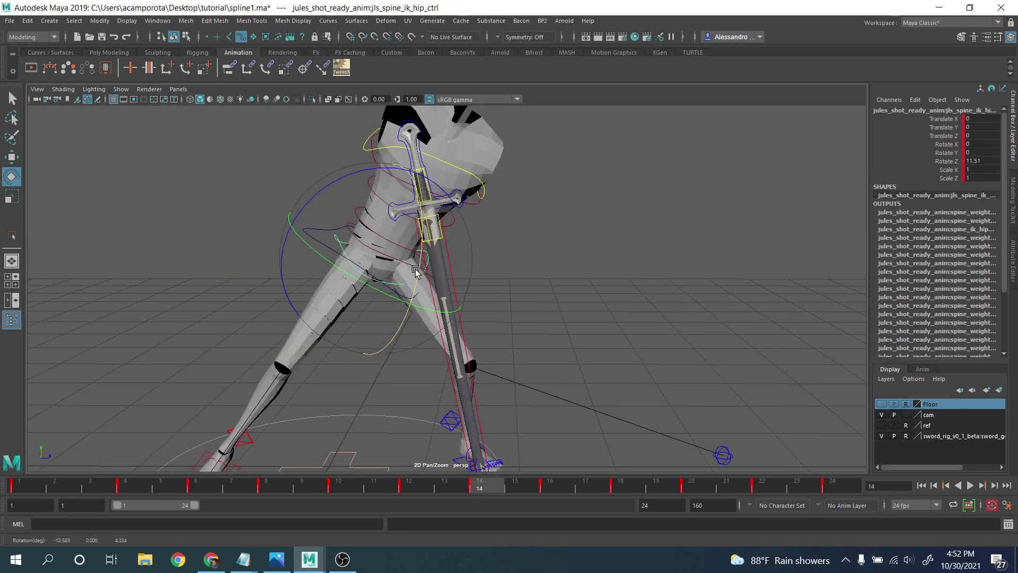
drag(417, 273, 554, 334)
key(period)
key(period)
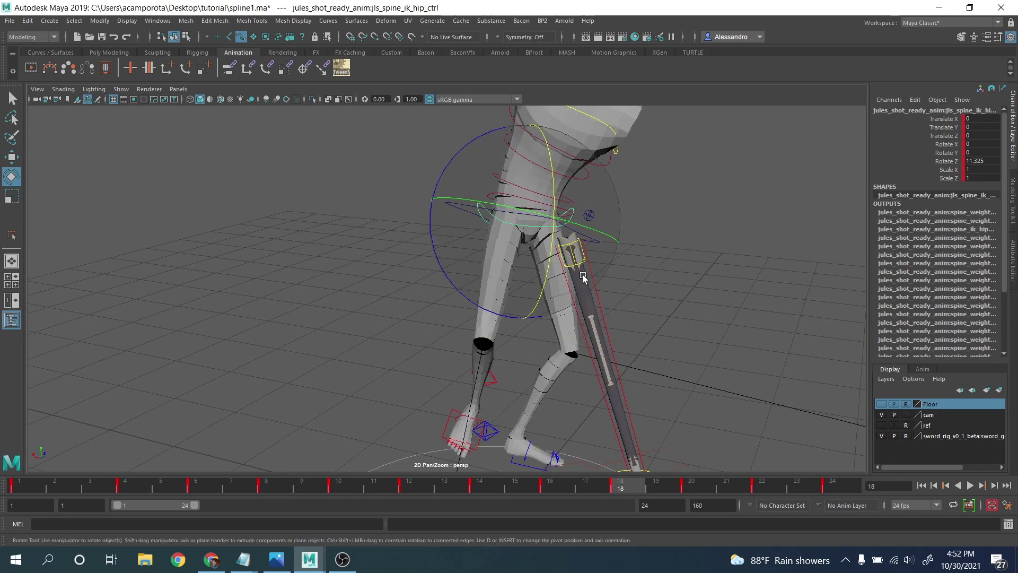
alt+drag(583, 275, 461, 279)
Step: Smooth the hip's Rotate Z curve in the Graph Editor, setting frame 16 to about 12.6 and frame 18 to about 12.8
click(157, 21)
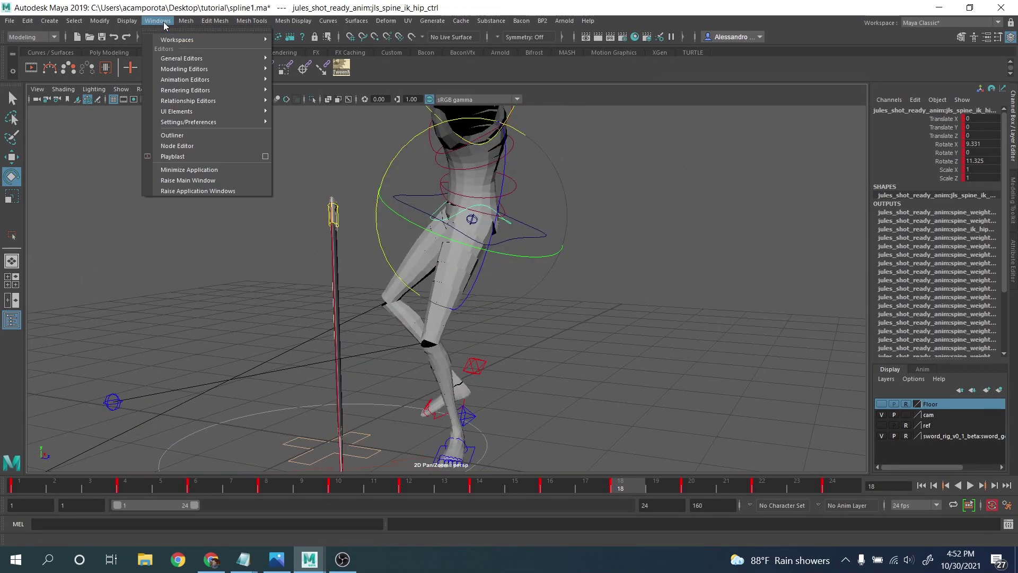
mouse_move(201, 80)
click(316, 90)
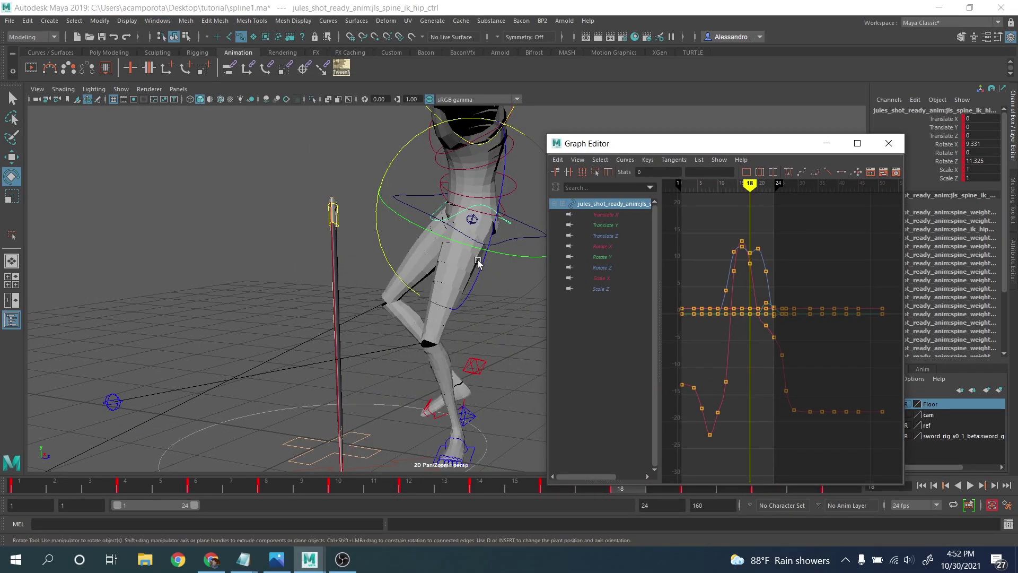
click(605, 268)
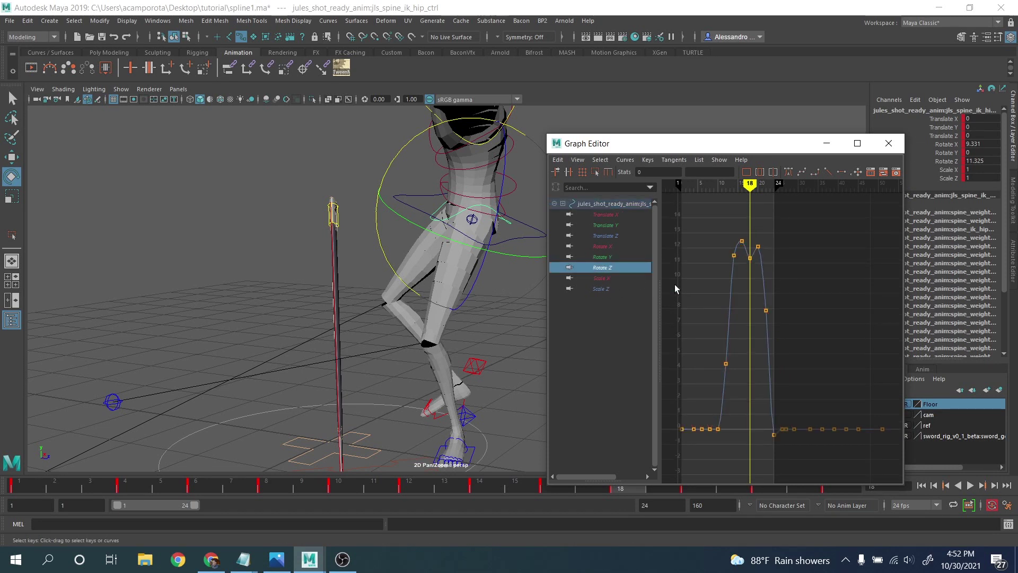
key(f)
mouse_move(736, 290)
alt+middle_down()
mouse_move(832, 294)
mouse_move(783, 268)
alt+middle_up()
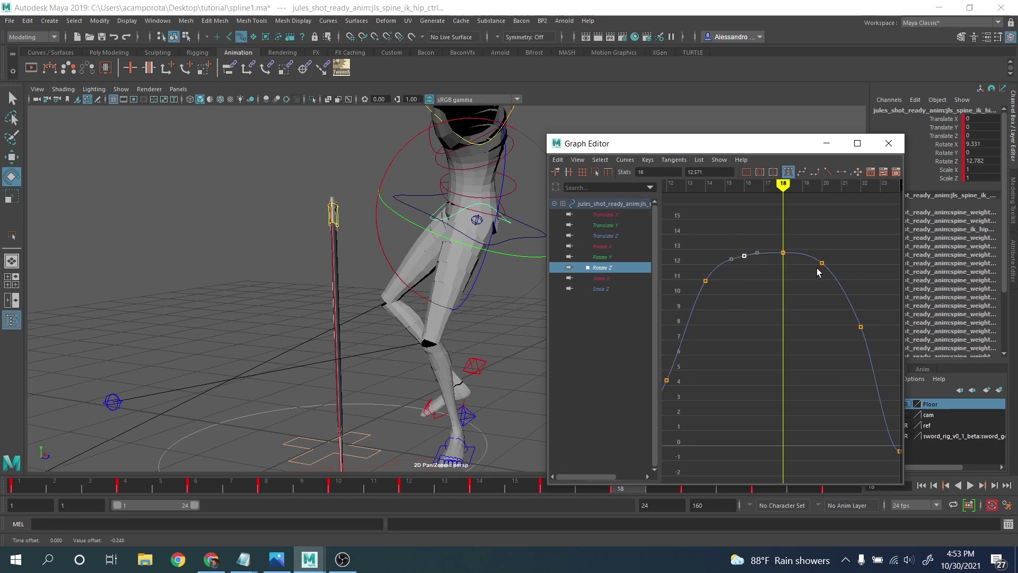
mouse_move(751, 272)
alt+right_down()
mouse_move(810, 265)
mouse_move(770, 267)
alt+right_up()
Step: Smooth the hip's Rotate X curve, lowering the keys to about -19.4 at frame 10 and -2.8 at frame 22
click(609, 258)
click(609, 249)
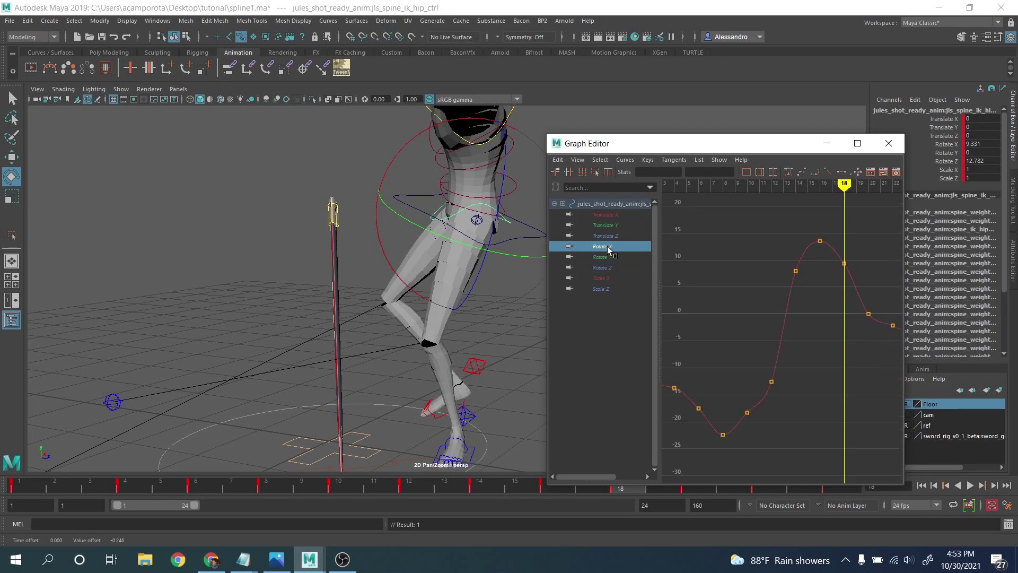
alt+middle_drag(783, 307, 828, 270)
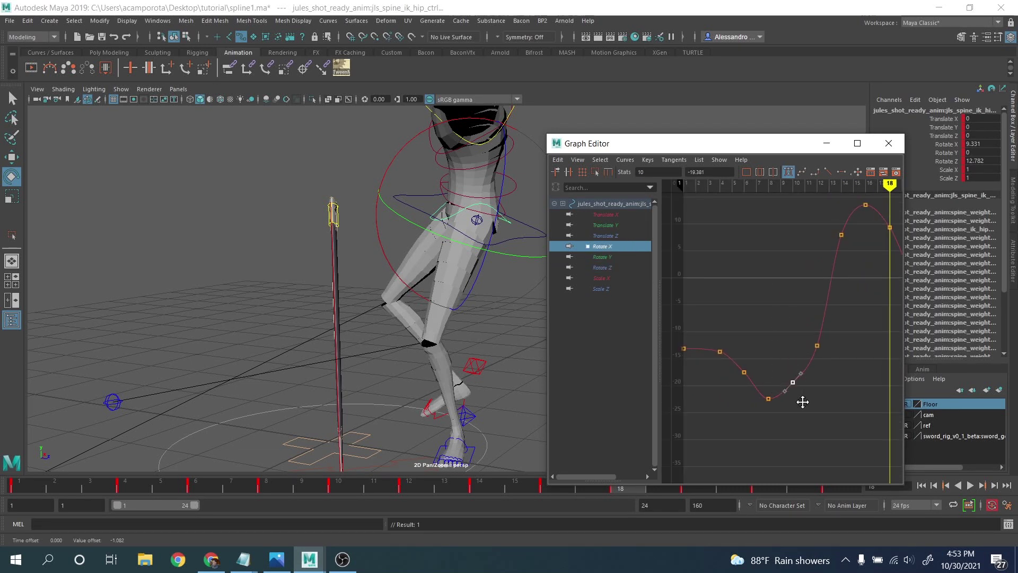
alt+middle_drag(831, 334, 756, 281)
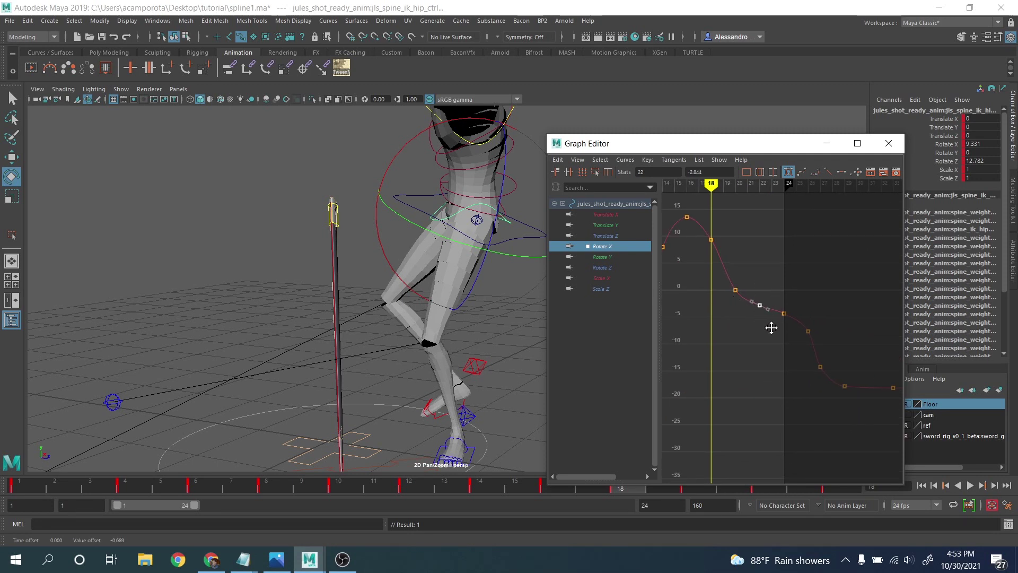
Step: Inspect the hip's Rotate Y curve, play back the animation and close the Graph Editor
click(600, 259)
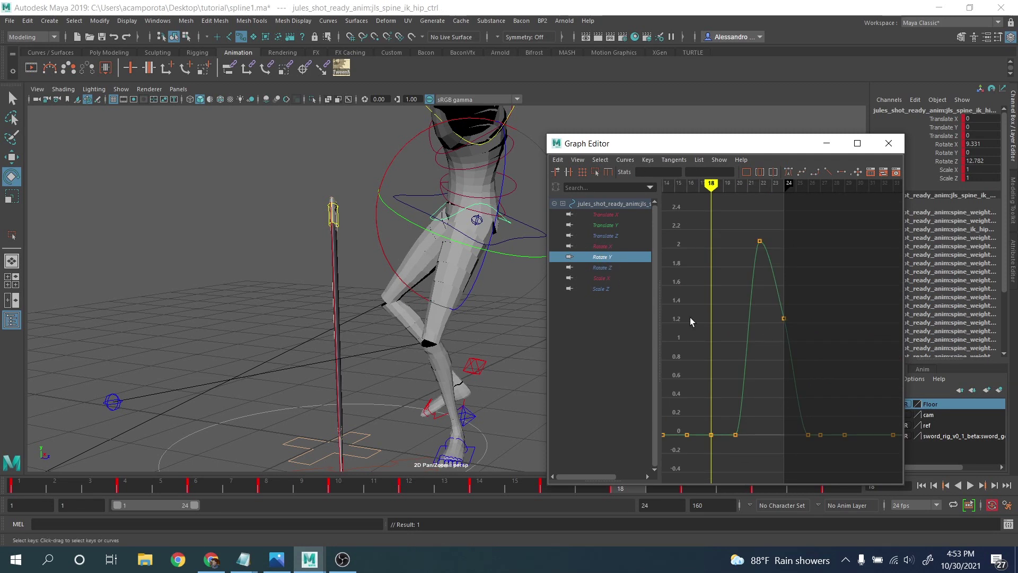
alt+middle_drag(690, 321, 739, 352)
click(970, 486)
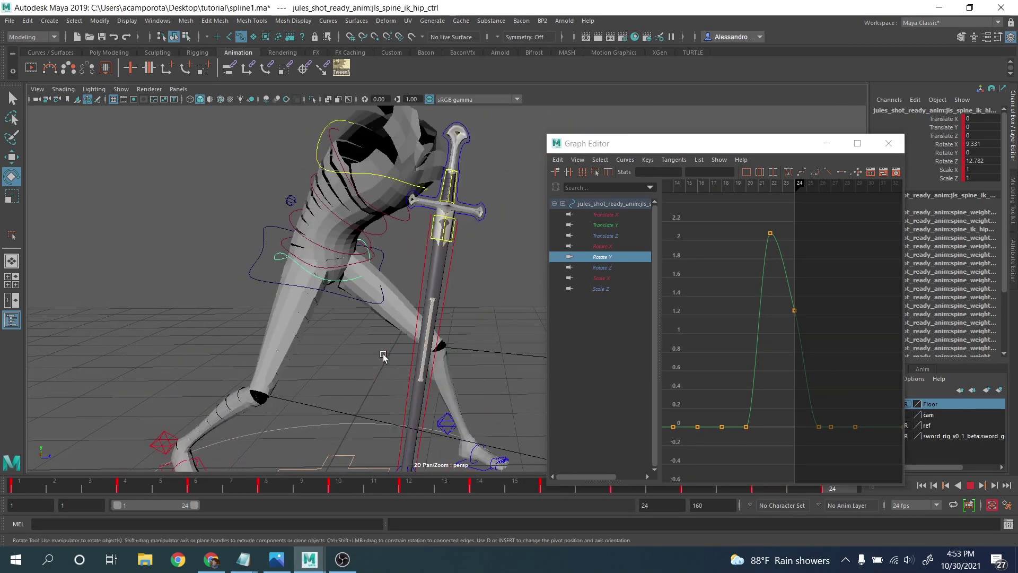
click(888, 143)
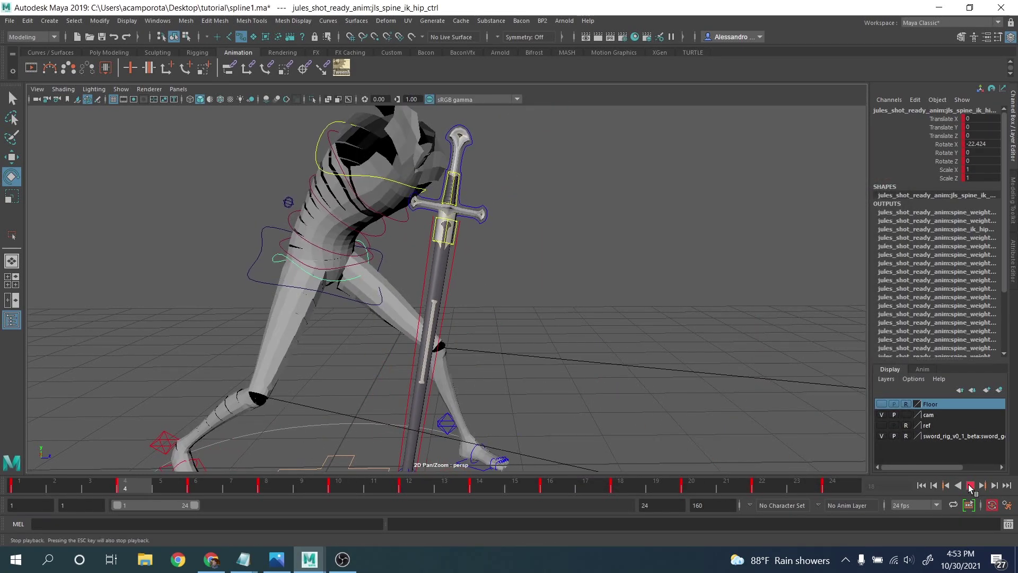
click(970, 485)
Step: Turn the Torso visibility off on the proxy limb control and play the animation with only the legs showing
scroll(593, 340, down, 5)
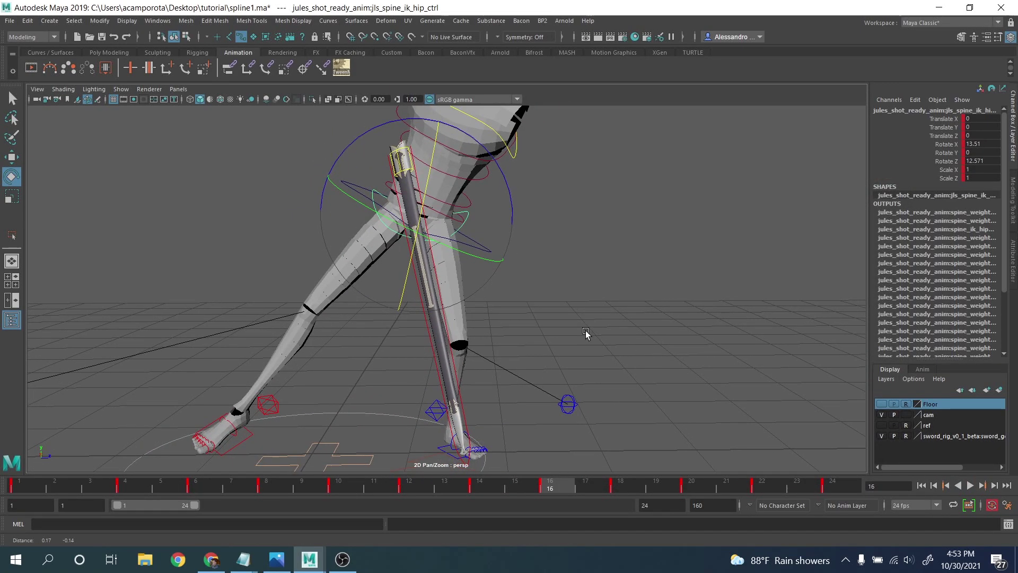
click(408, 397)
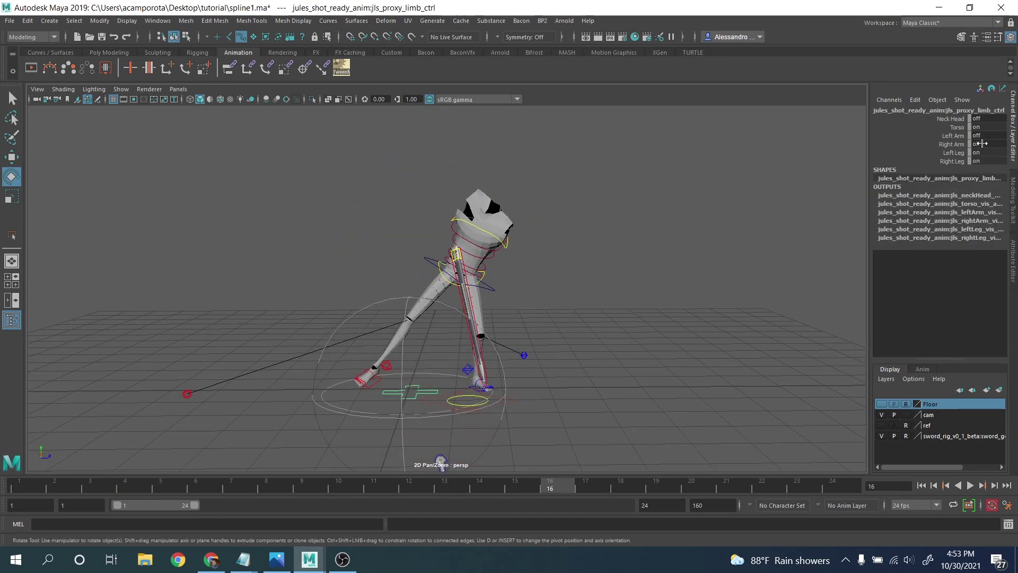
click(954, 127)
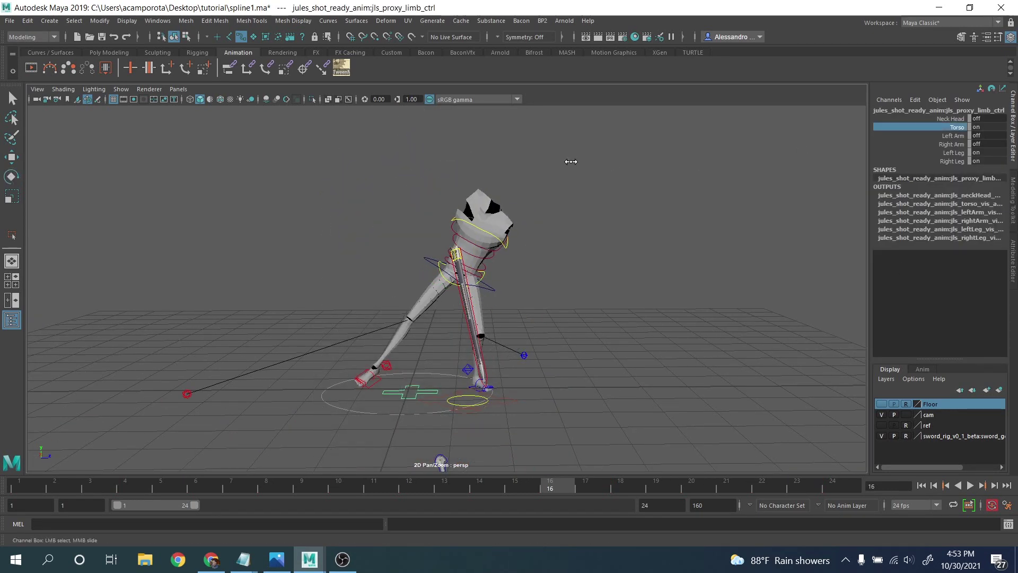
click(970, 485)
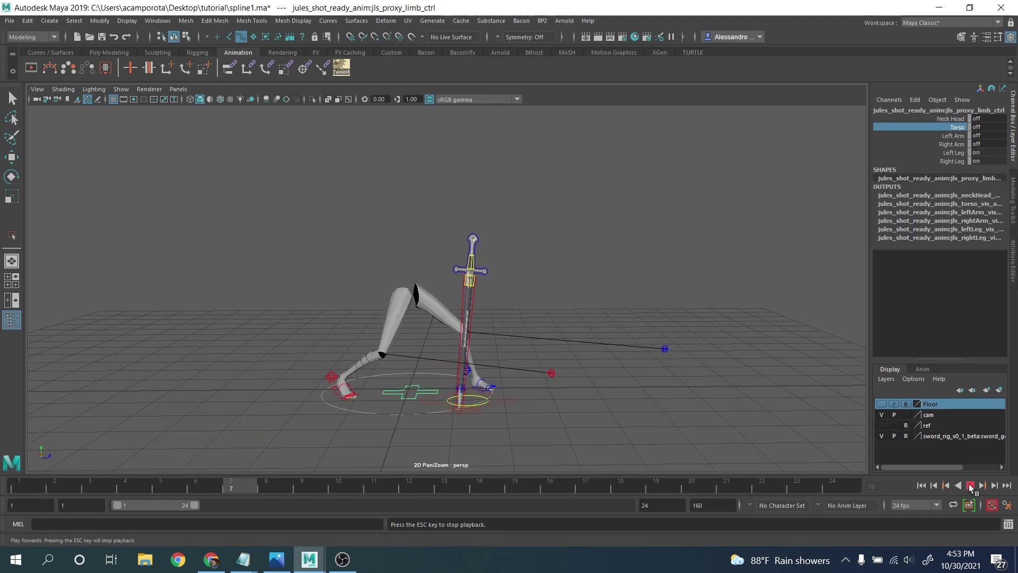
Step: Stop the playback, return to frame 1 and make the ref layer visible behind the legs
click(970, 485)
click(20, 485)
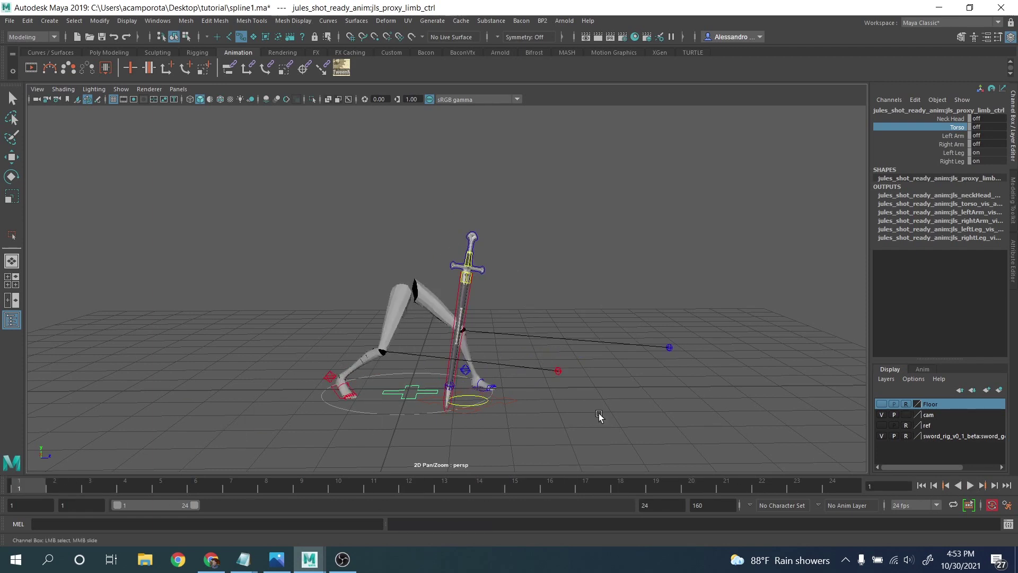
scroll(528, 339, up, 5)
alt+drag(528, 339, 532, 361)
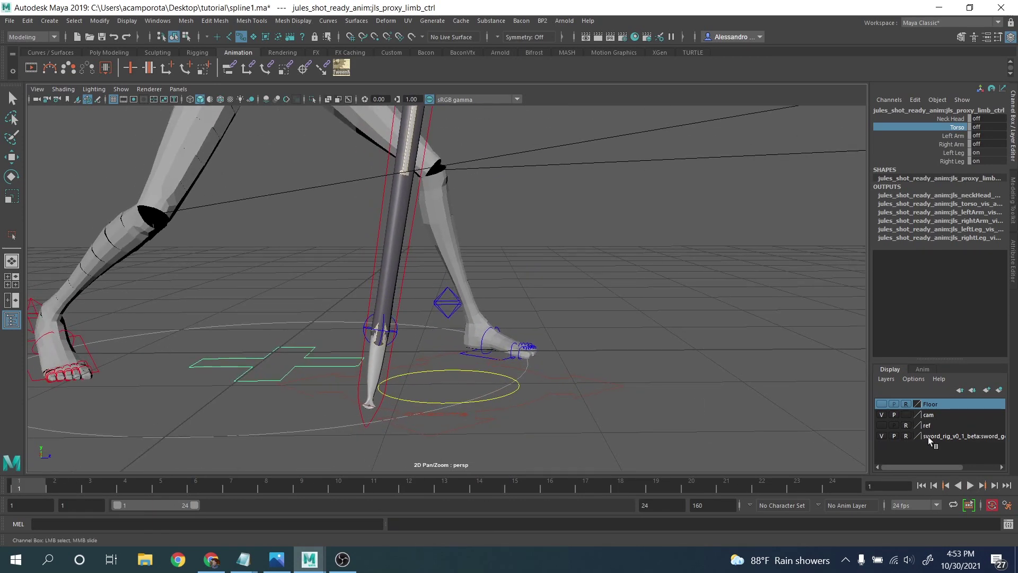
click(881, 424)
alt+drag(371, 307, 352, 311)
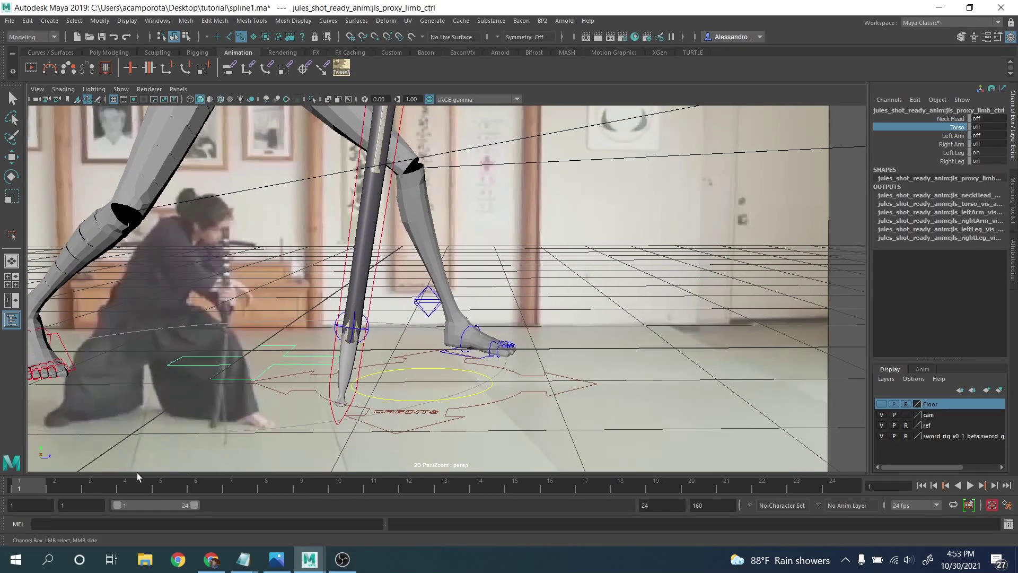
Step: Select the left foot IK control, scrub to frame 16 and isolate its Rotate Y curve in the Graph Editor
click(429, 307)
key(e)
drag(56, 483, 556, 543)
click(154, 21)
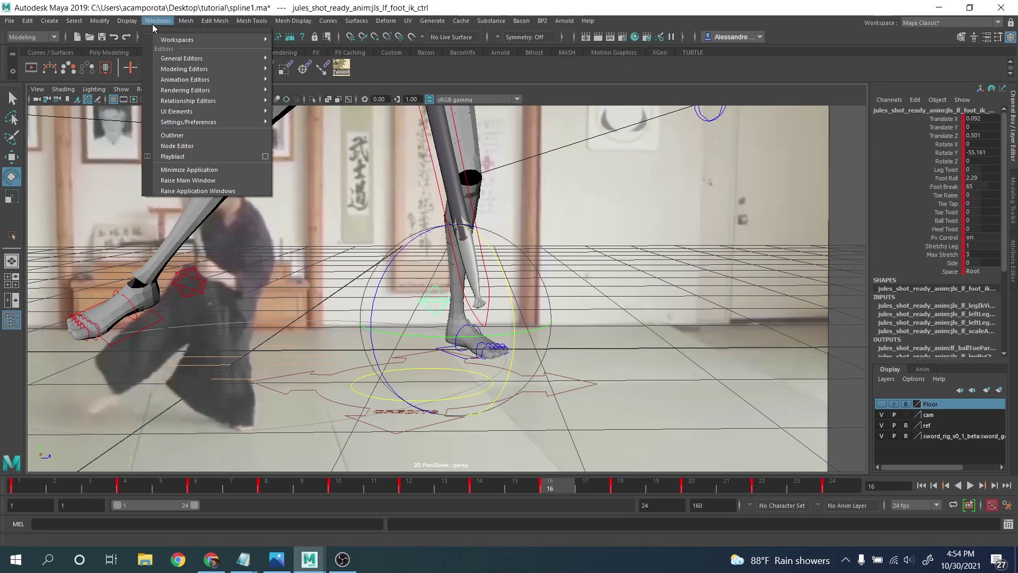
mouse_move(182, 80)
click(322, 84)
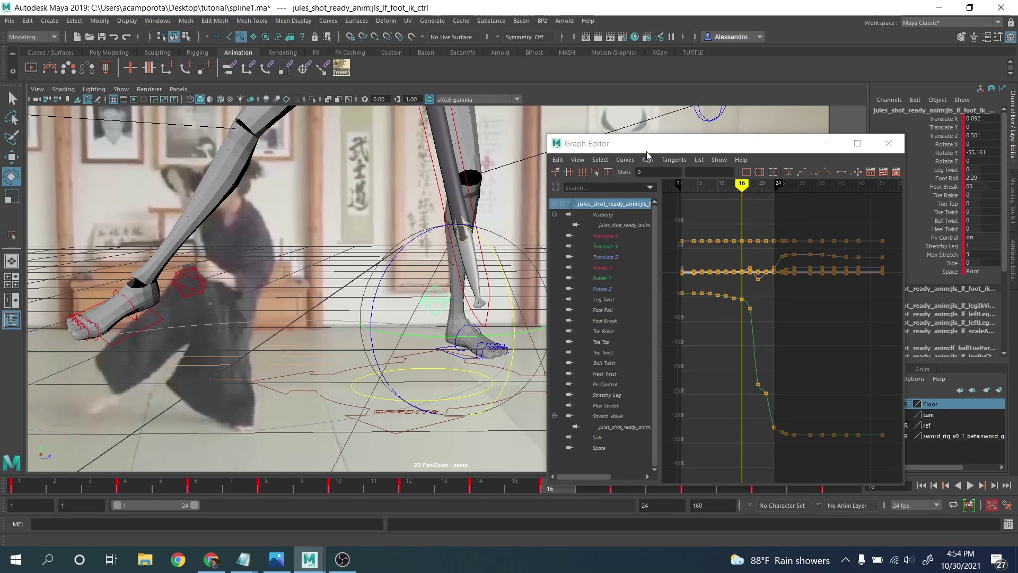
click(679, 260)
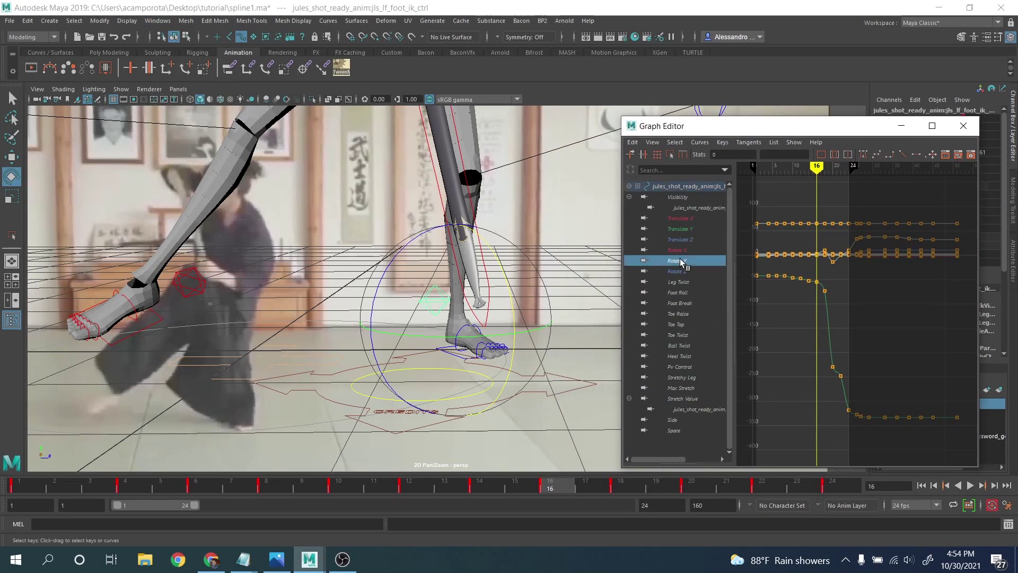
key(f)
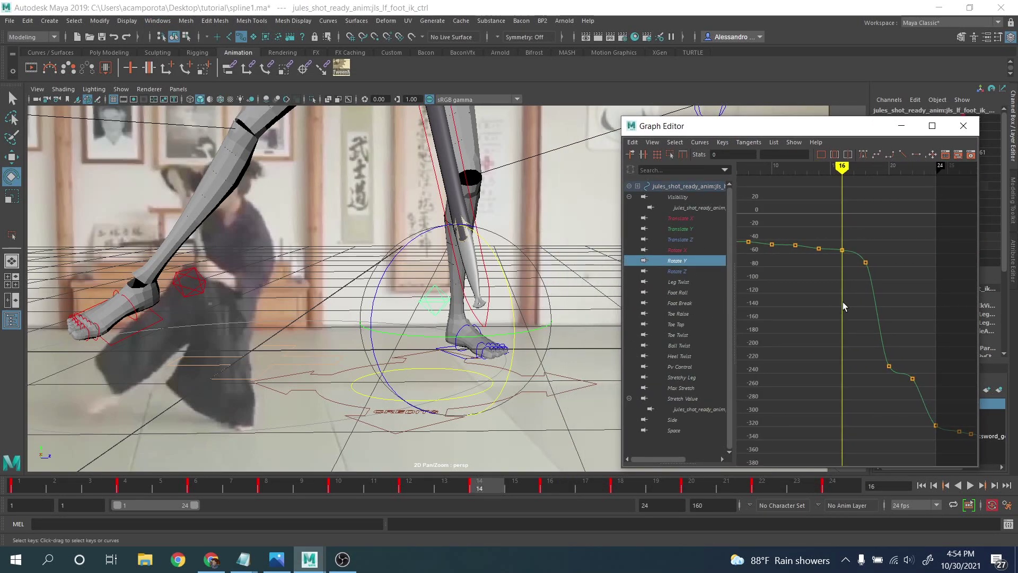
Step: Try lowering the left foot's Rotate Y key at frame 10 to test the rotation direction, and undo it
key(comma)
key(comma)
key(comma)
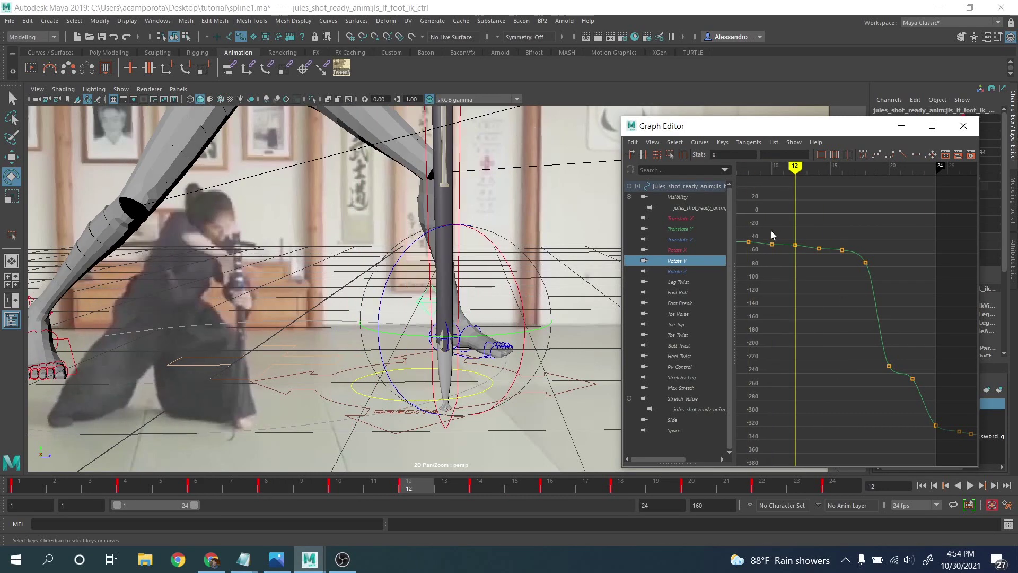
drag(768, 234, 778, 259)
middle_drag(778, 258, 777, 335)
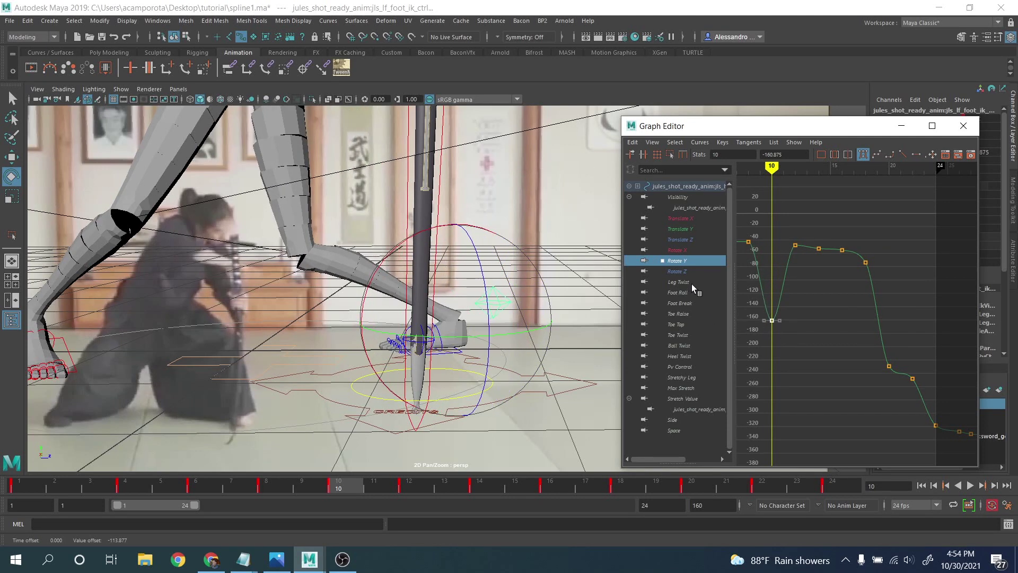
key(ctrl+z)
Step: Play back and step through frames 8 to 18, comparing the left foot's rotation with its Rotate Y keys and the reference
alt+right_drag(785, 265, 810, 254)
key(alt+v)
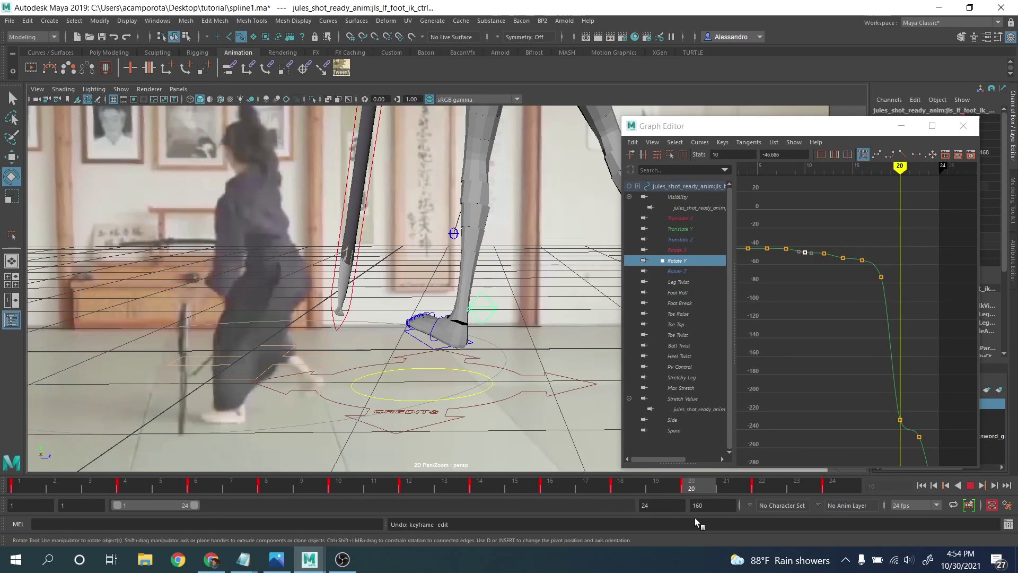
drag(657, 487, 444, 485)
alt+shift+right_drag(845, 291, 819, 215)
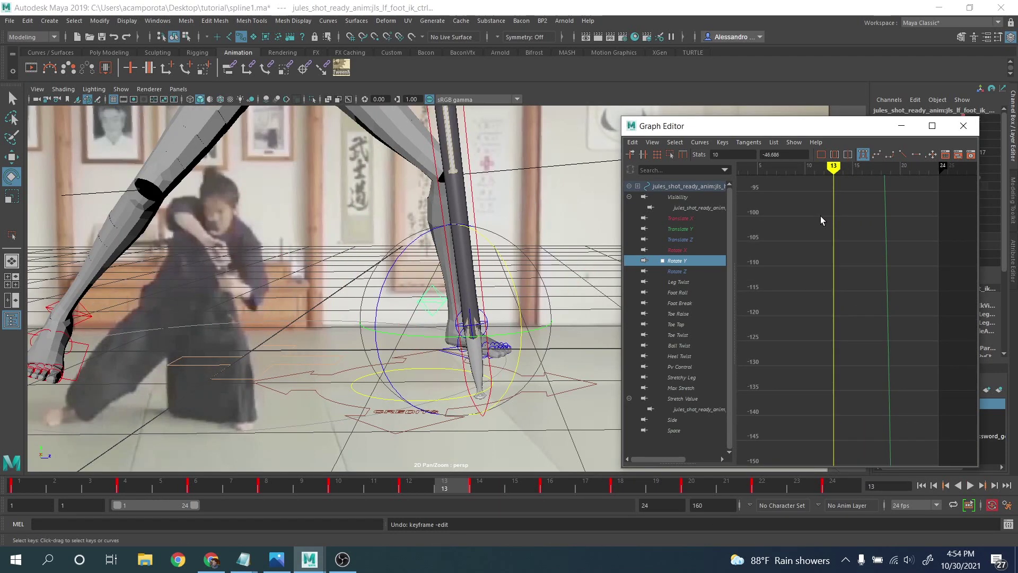
alt+middle_drag(819, 215, 843, 376)
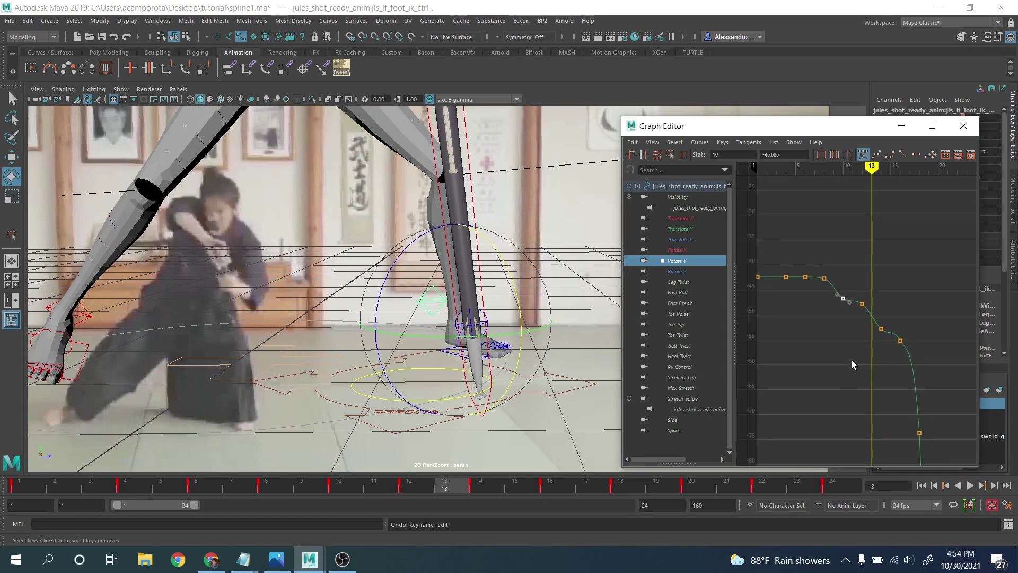
key(comma)
key(comma)
key(comma)
key(period)
key(period)
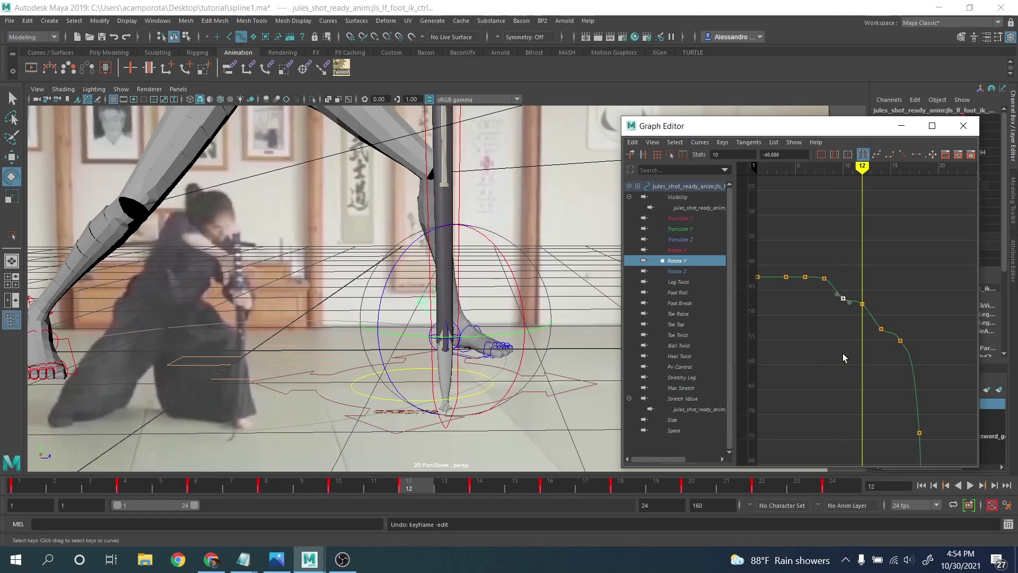
key(period)
key(period)
key(period)
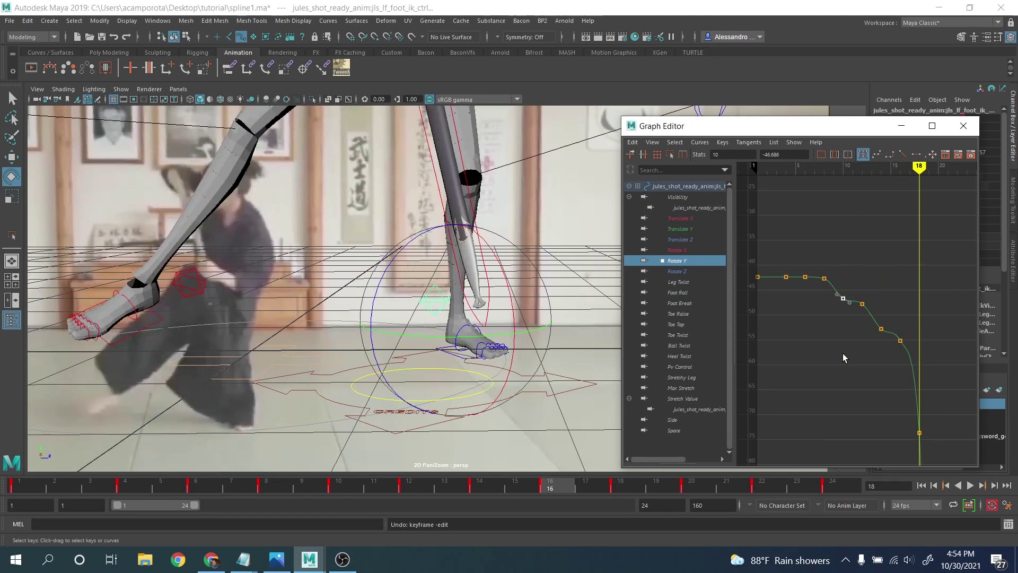
key(comma)
key(comma)
key(comma)
key(comma)
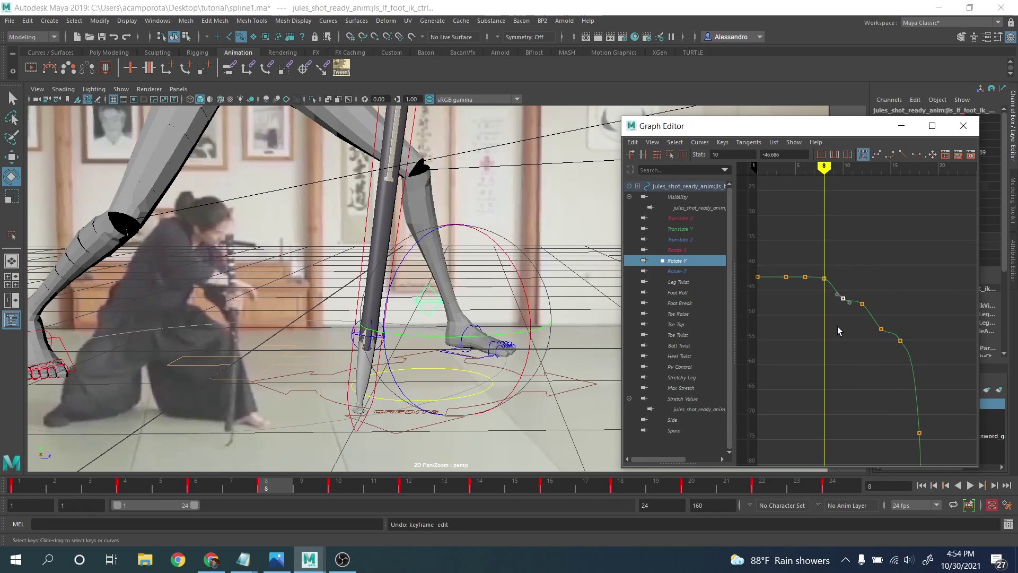
Step: Lower the left foot's Rotate Y keys at frames 8, 10, 12 and 14, bringing frame 14 to about -53.9
drag(817, 258, 831, 289)
middle_drag(833, 300, 886, 351)
key(period)
key(period)
click(862, 304)
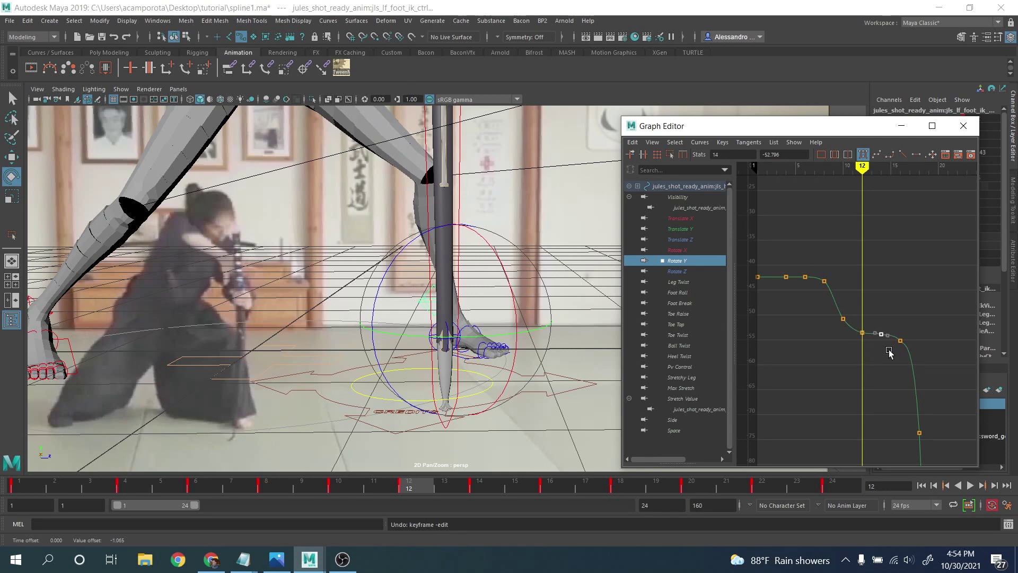
Step: Compare the neighbouring poses and lower the left foot's Rotate Y key at frame 10 to about -51.8
key(comma)
key(comma)
key(comma)
key(period)
key(period)
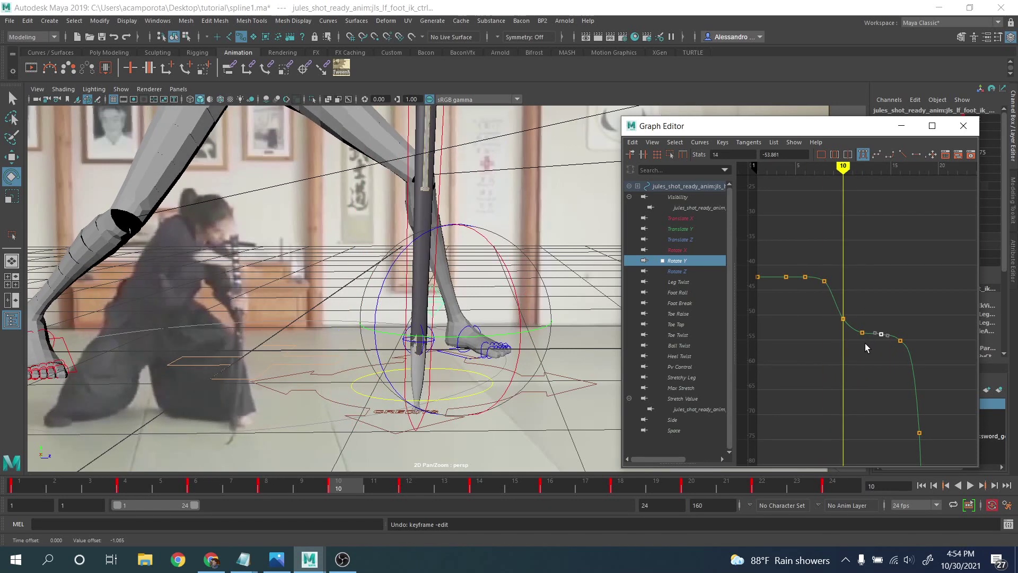
key(period)
key(period)
key(comma)
key(comma)
middle_drag(852, 348, 853, 350)
key(period)
key(period)
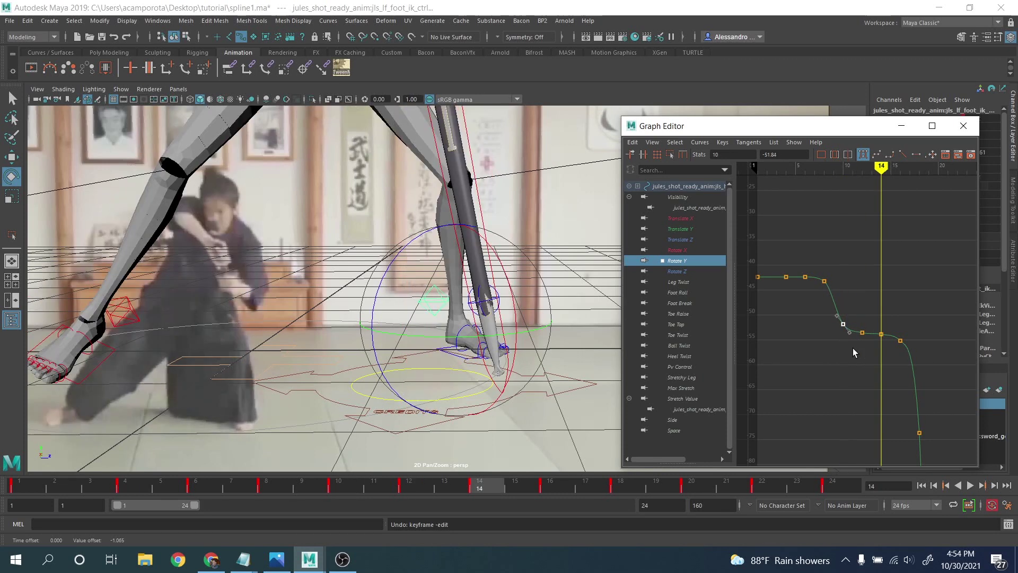
Step: Raise the left foot's Rotate Y key at frame 16 to about -54.7 and play back the animation
key(period)
scroll(876, 339, up, 2)
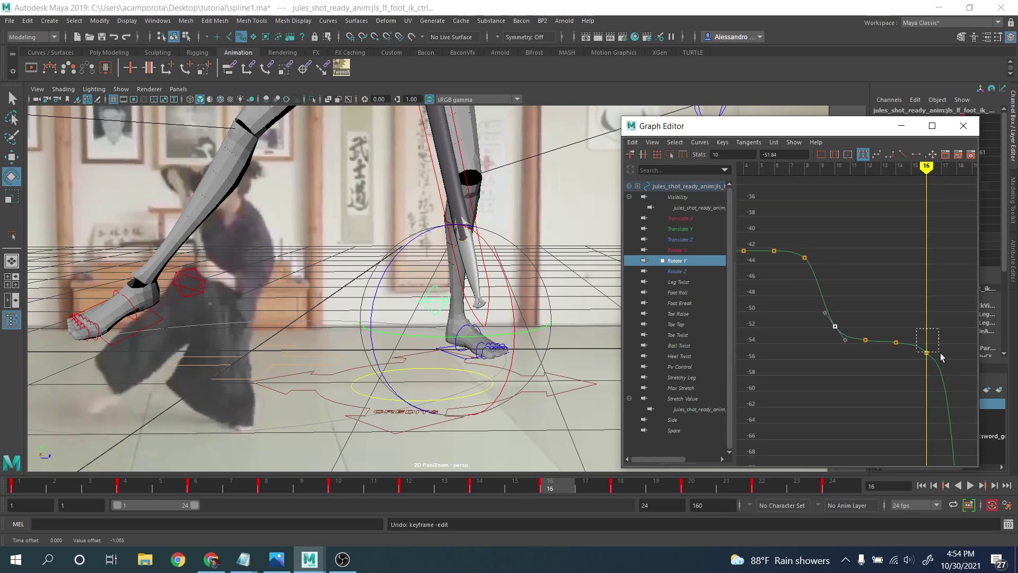
drag(939, 352, 940, 353)
scroll(937, 361, up, 2)
scroll(848, 317, down, 4)
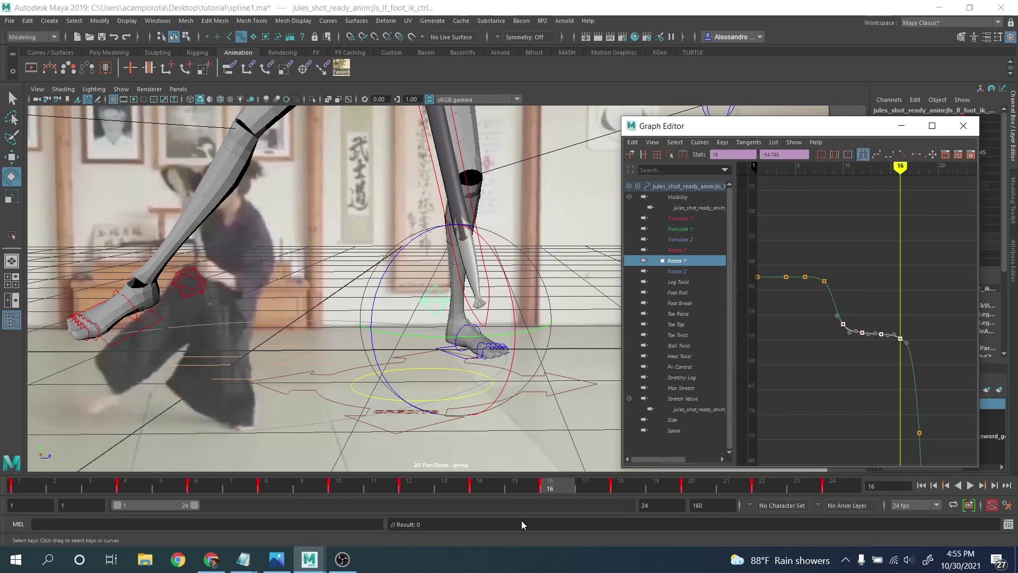
key(alt+v)
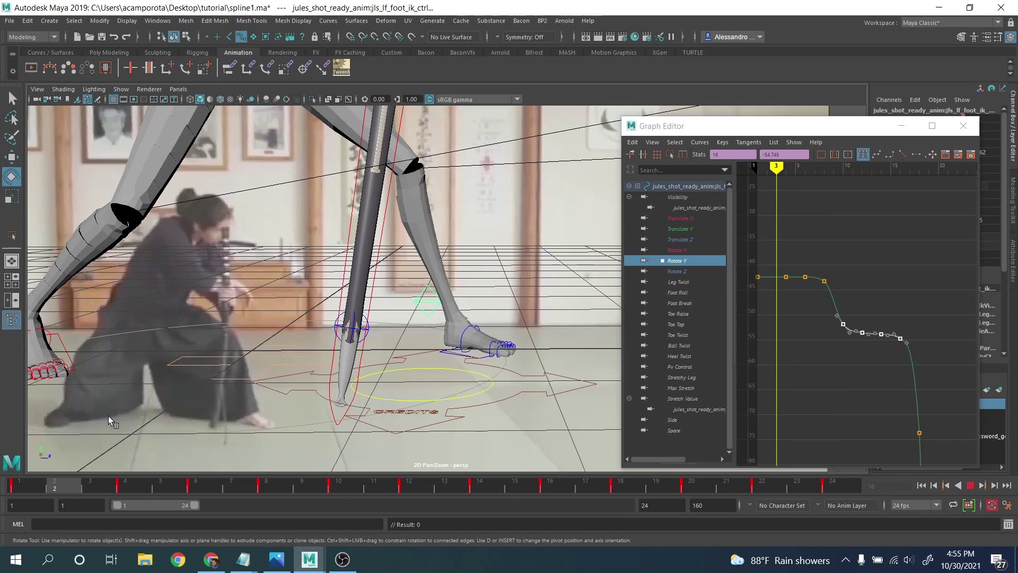
key(alt+v)
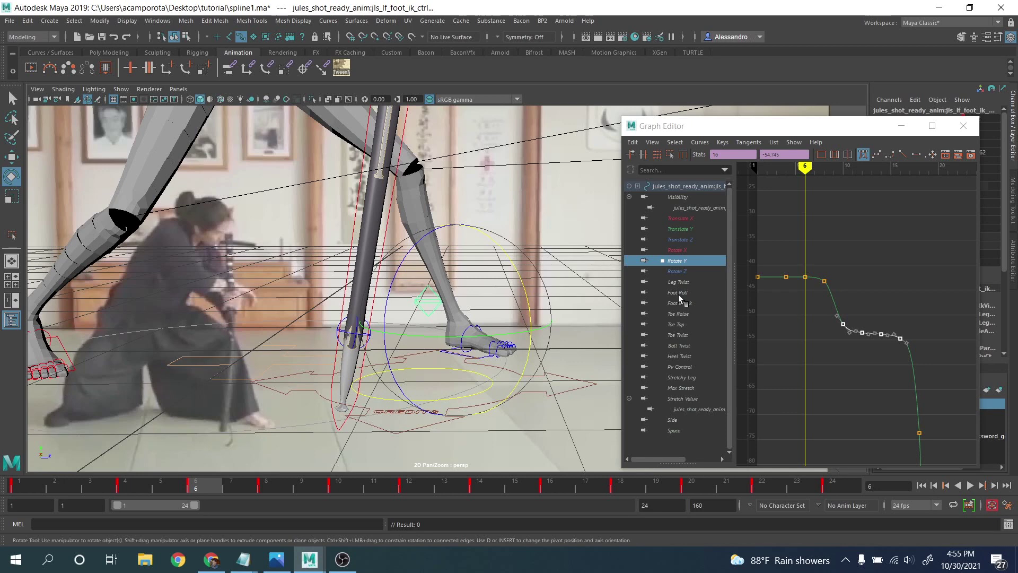
Step: Isolate the left foot's Foot Roll curve and lower its keys to about -1.7 at frame 8 and -5.8 at frame 10
click(679, 294)
click(804, 365)
middle_drag(805, 365, 807, 401)
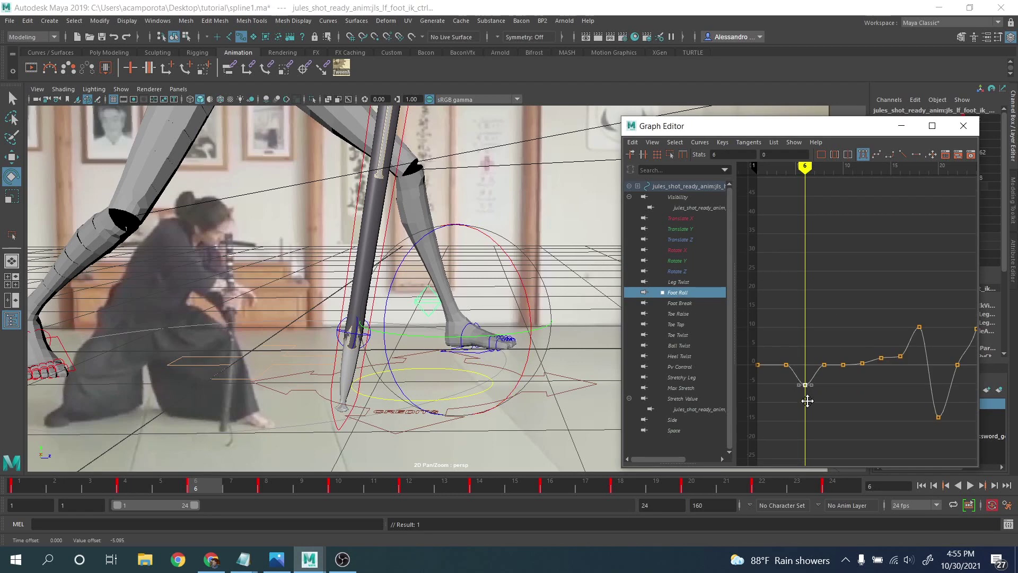
key(ctrl+z)
key(comma)
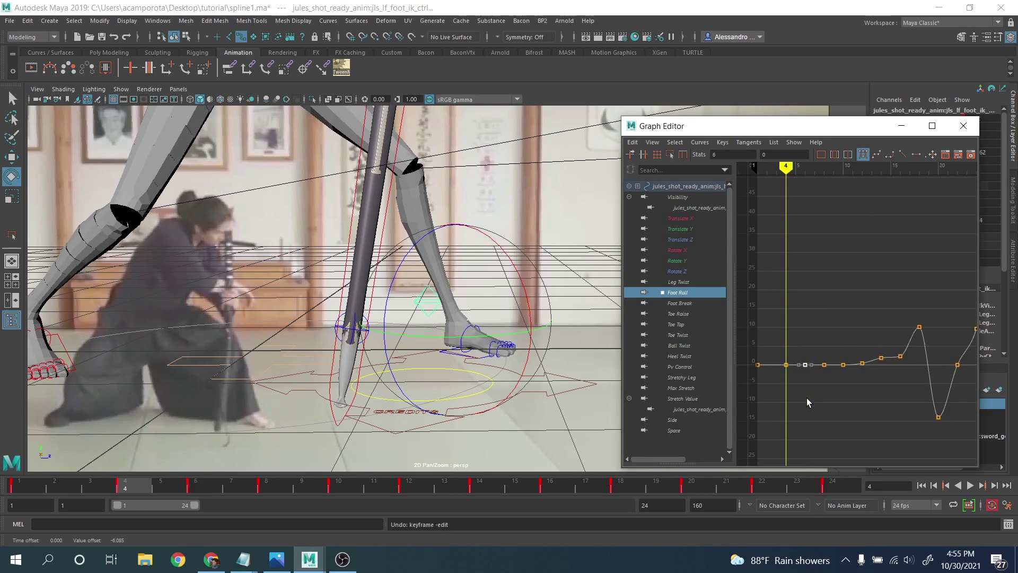
key(period)
key(period)
drag(818, 334, 836, 388)
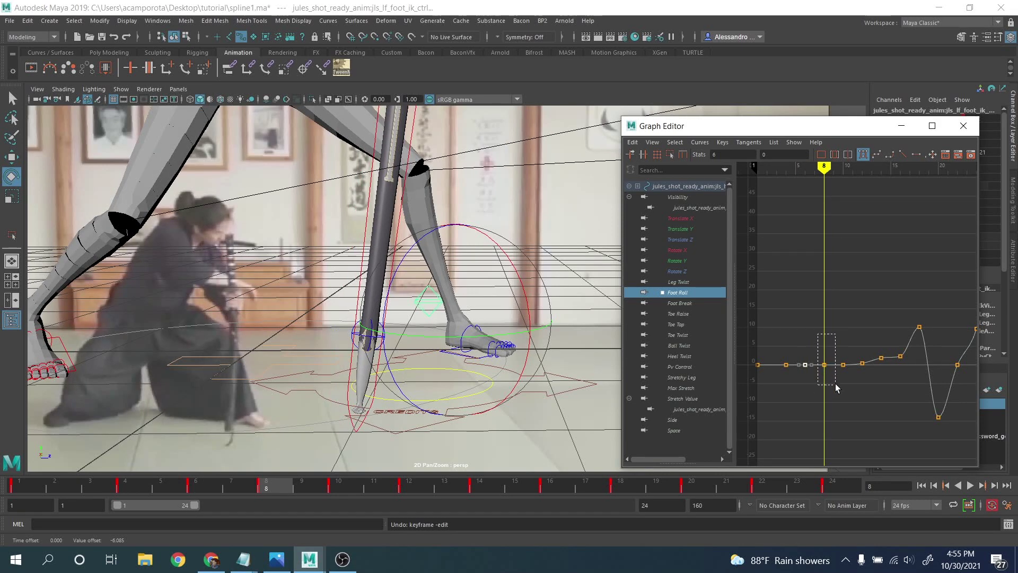
key(period)
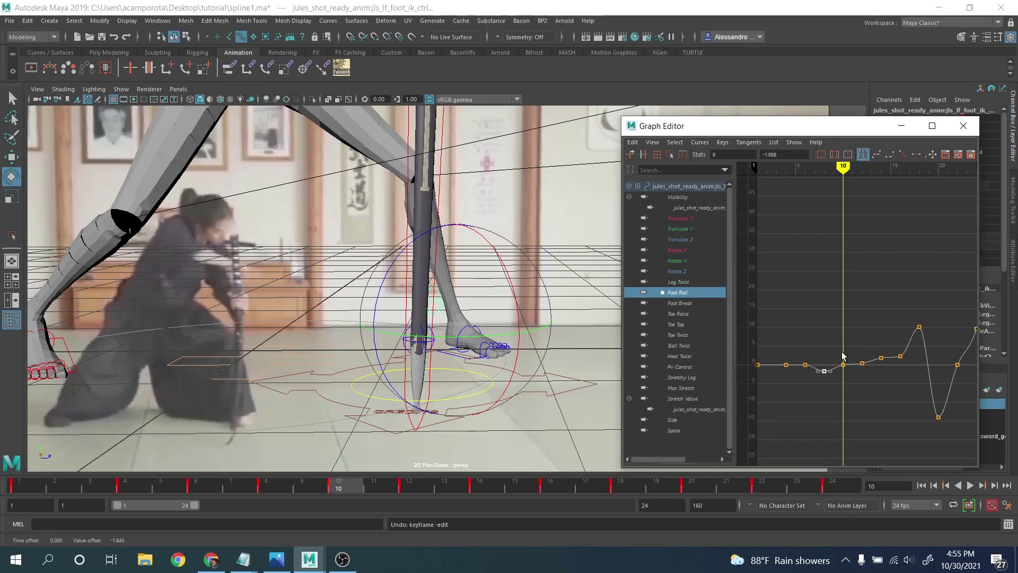
middle_drag(844, 384, 849, 397)
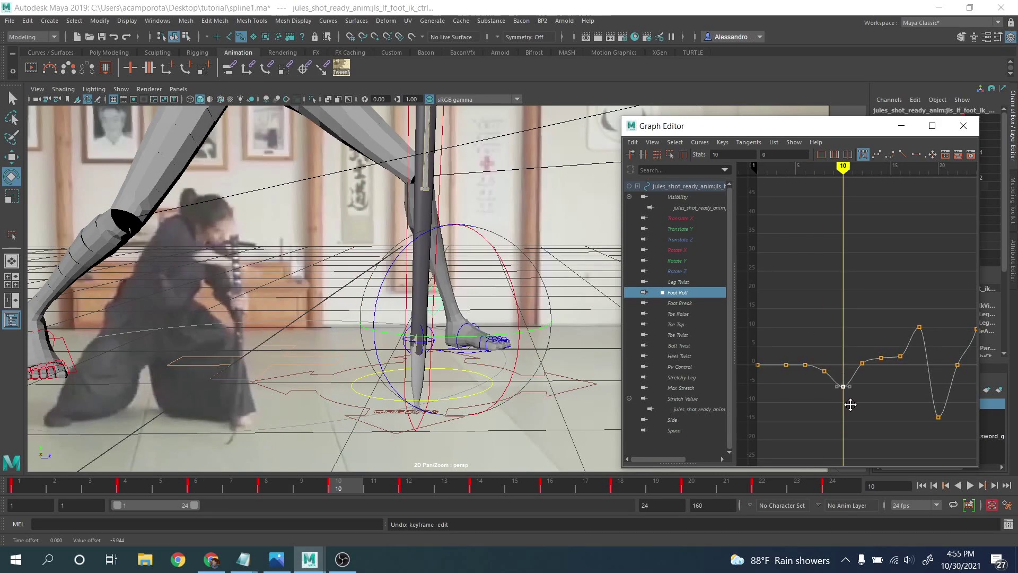
Step: Lower the Foot Roll key at frame 12 to about -0.3 and check the poses up to frame 18
key(period)
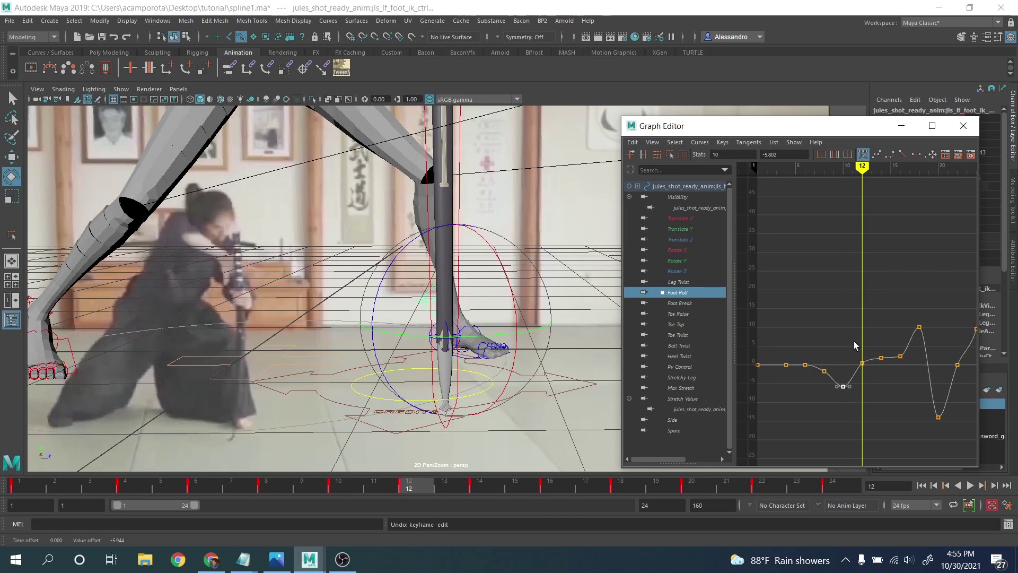
drag(854, 345, 869, 374)
middle_drag(868, 373, 869, 375)
key(period)
key(period)
key(period)
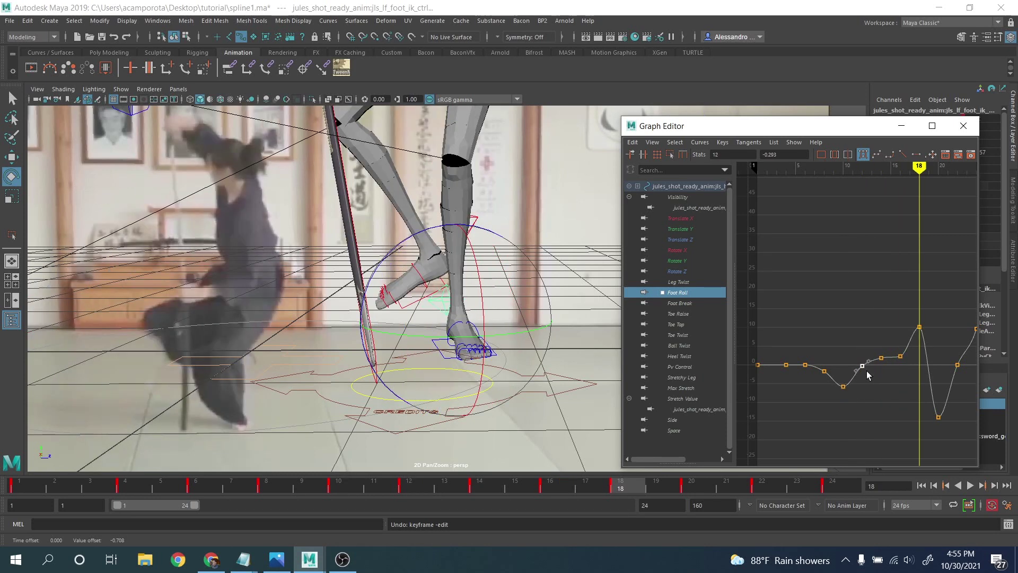
Step: Play and scrub around frame 20, raise its Foot Roll key to about -0.6 and compare with frame 18
click(937, 429)
key(period)
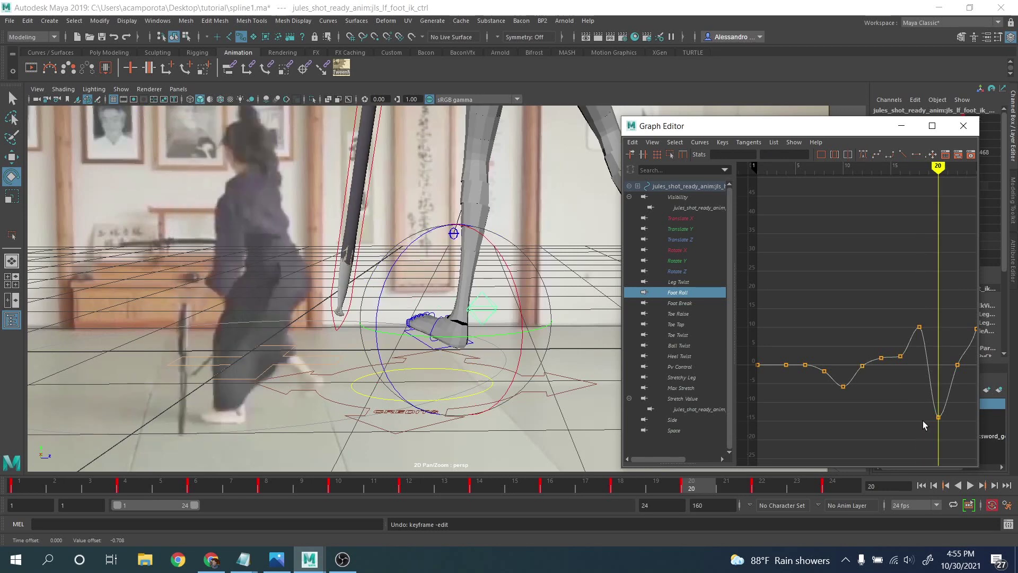
key(alt+v)
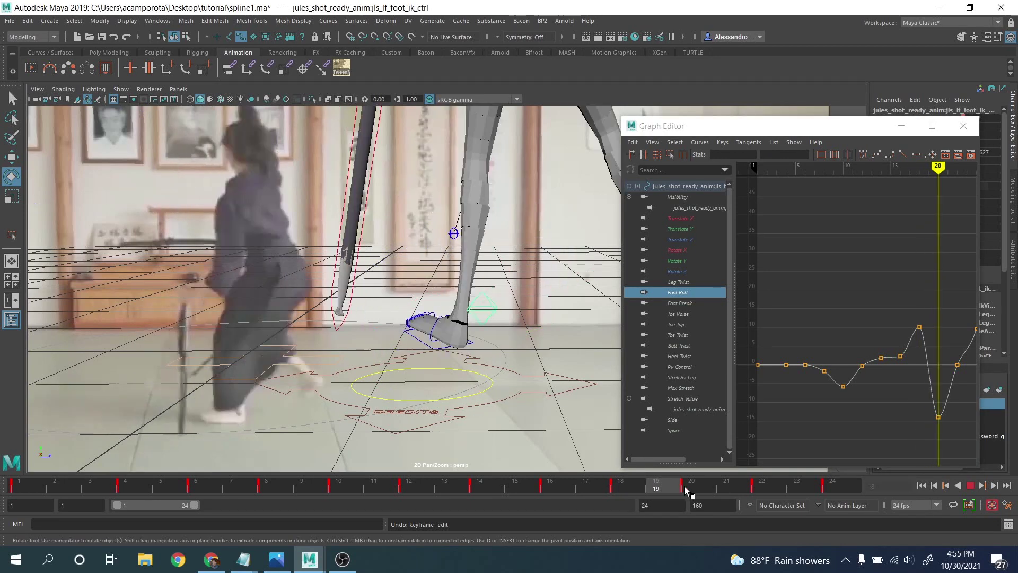
drag(758, 496, 686, 489)
drag(960, 413, 934, 440)
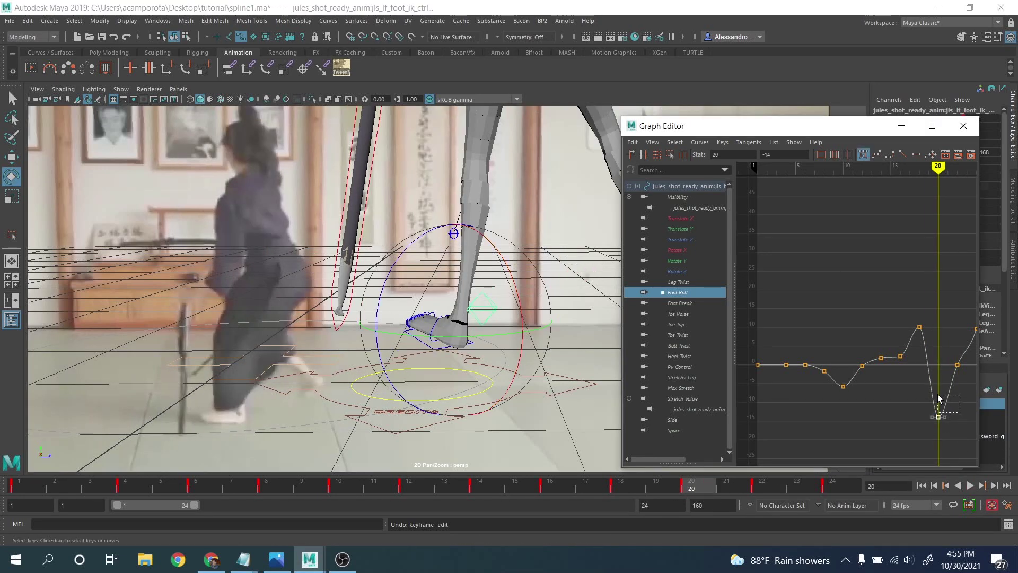
mouse_move(938, 398)
middle_down()
mouse_move(940, 379)
mouse_move(942, 402)
middle_up()
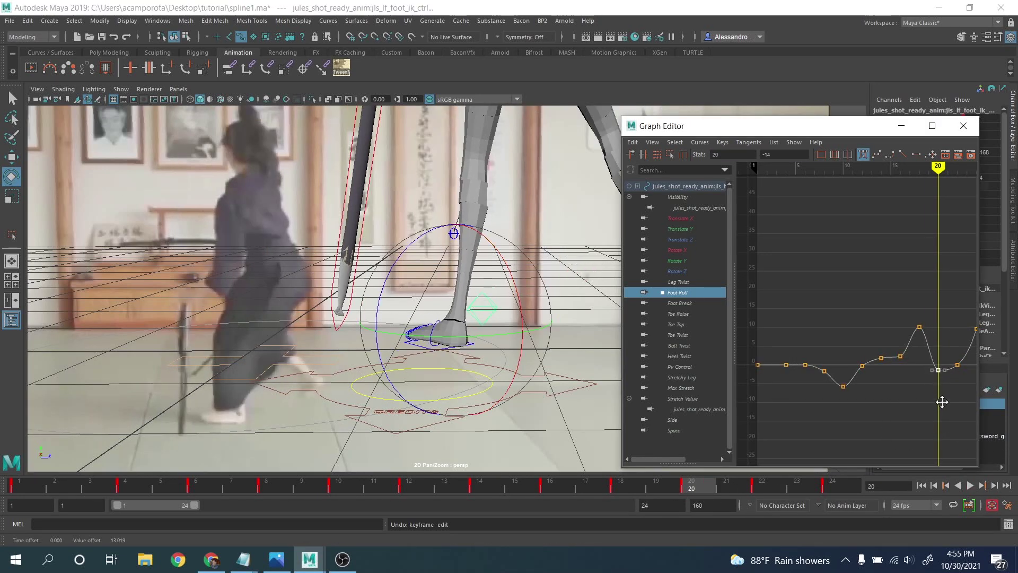
key(comma)
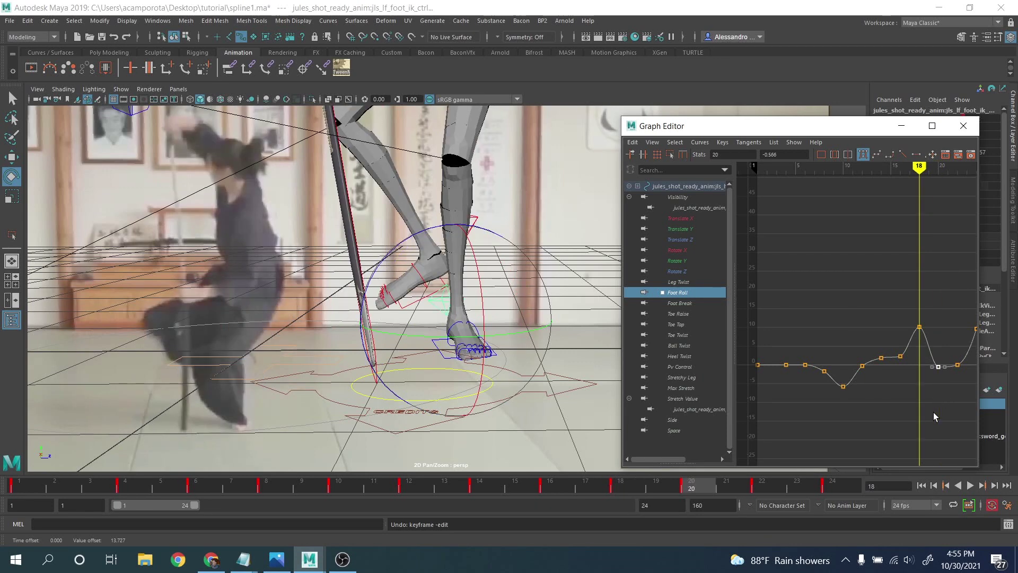
Step: Lower the Foot Roll key at frame 22 to about -3.3
key(period)
key(period)
drag(949, 347, 960, 364)
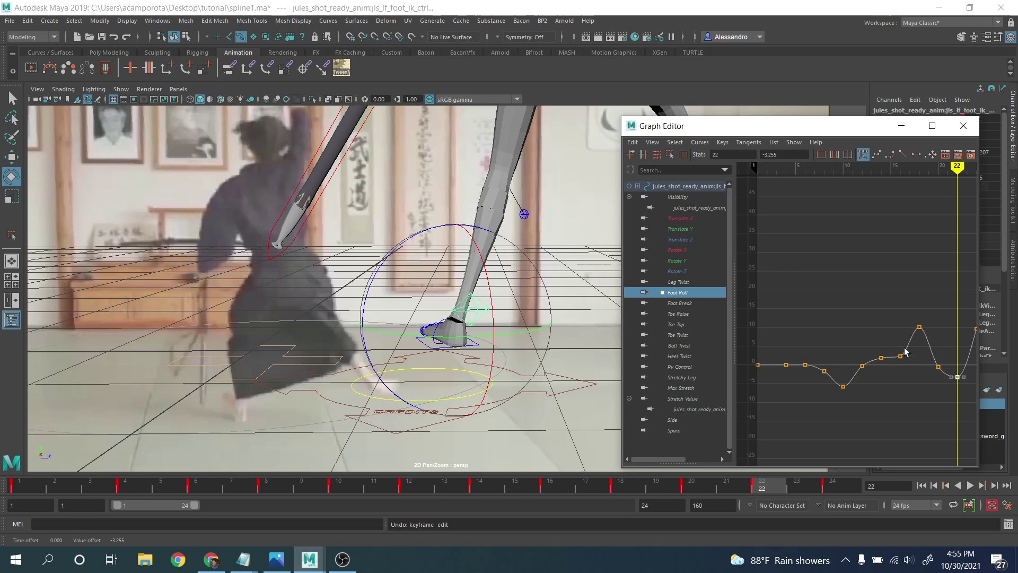
Step: Lower the Foot Roll key at frame 18 to about 8 and play back the animation
alt+middle_drag(905, 351, 859, 347)
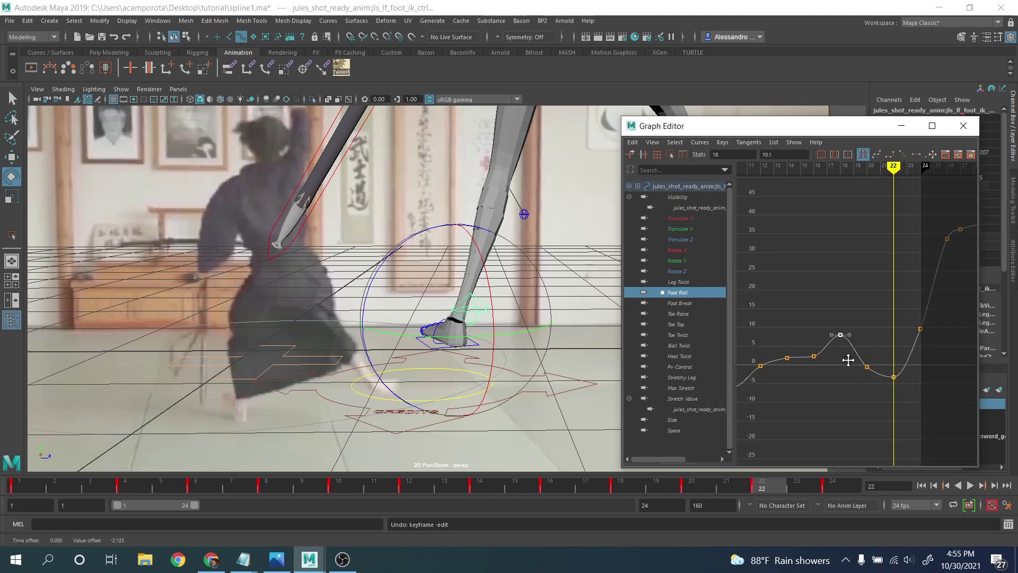
key(alt+v)
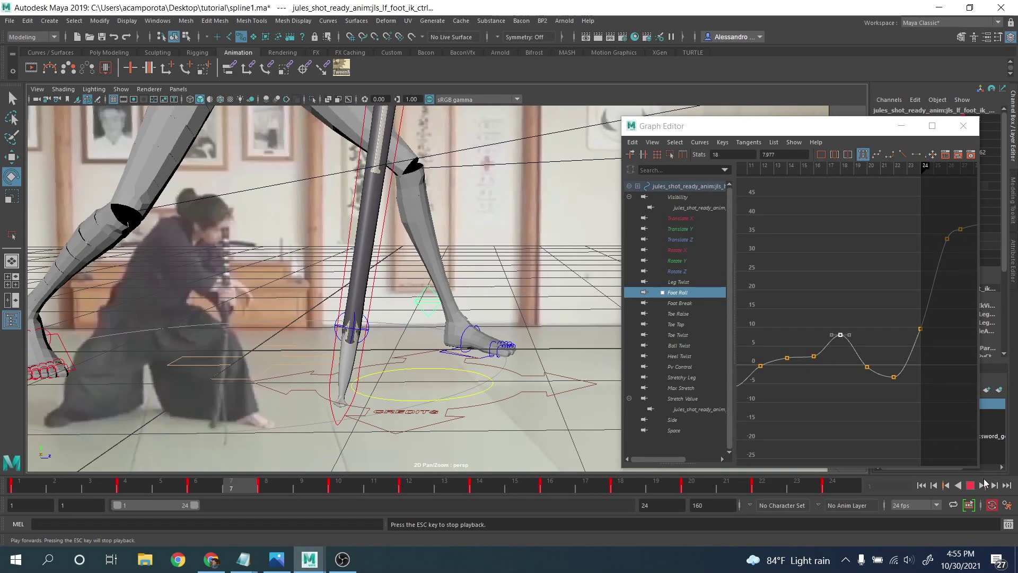
click(970, 487)
key(alt+v)
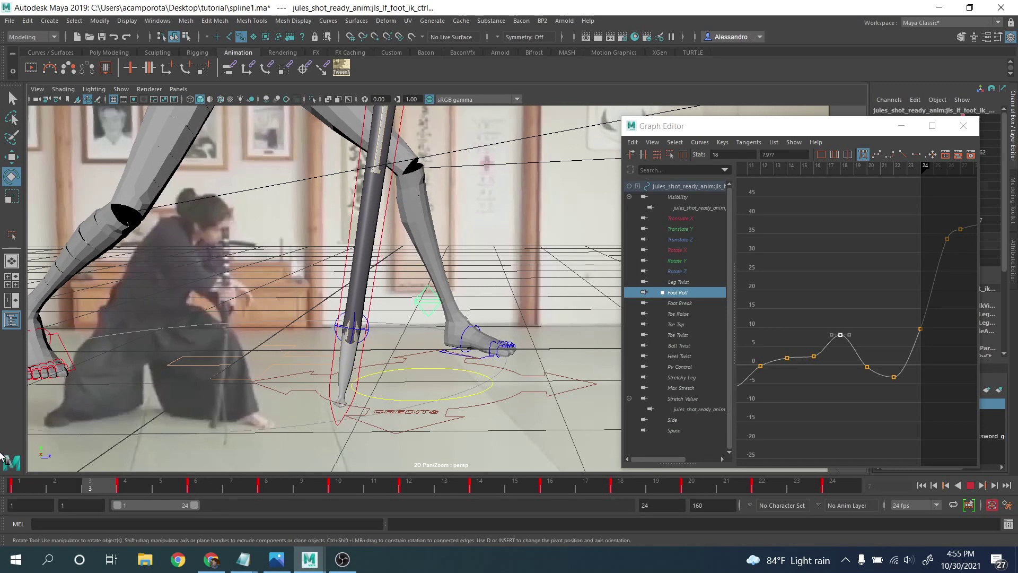
key(alt+shift+v)
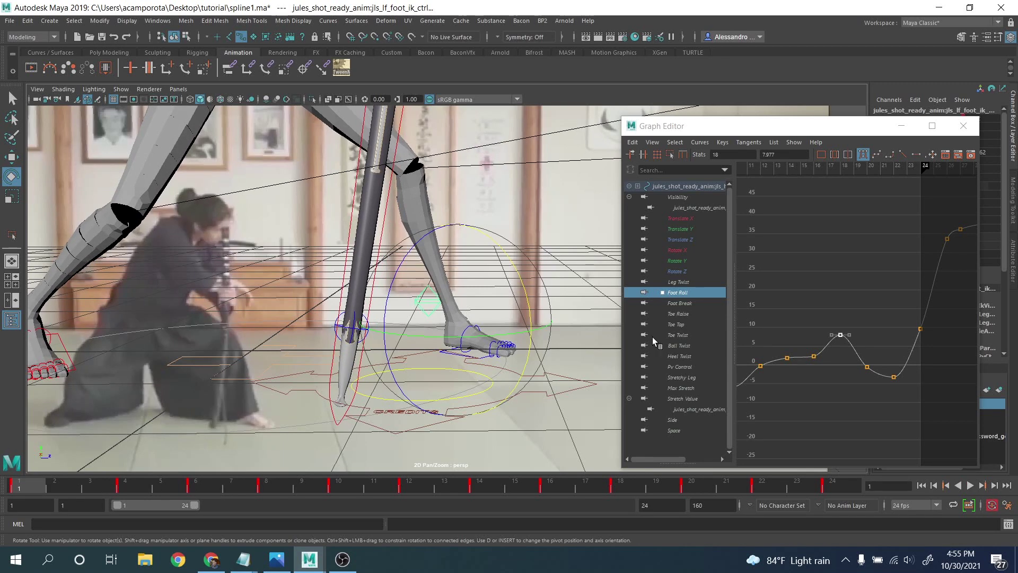
Step: Raise the first Foot Roll key at frame 1 to about 3.4, checking the foot pose over the opening frames
alt+middle_drag(809, 354, 975, 307)
alt+middle_drag(799, 340, 830, 308)
scroll(863, 334, up, 3)
scroll(820, 305, up, 4)
scroll(816, 309, down, 2)
drag(813, 307, 753, 378)
middle_drag(794, 385, 793, 329)
drag(61, 490, 20, 491)
middle_drag(778, 330, 778, 353)
Step: Raise the Foot Roll key at frame 4 to about 2.2 and play back the whole range
drag(892, 300, 912, 361)
middle_drag(874, 361, 887, 359)
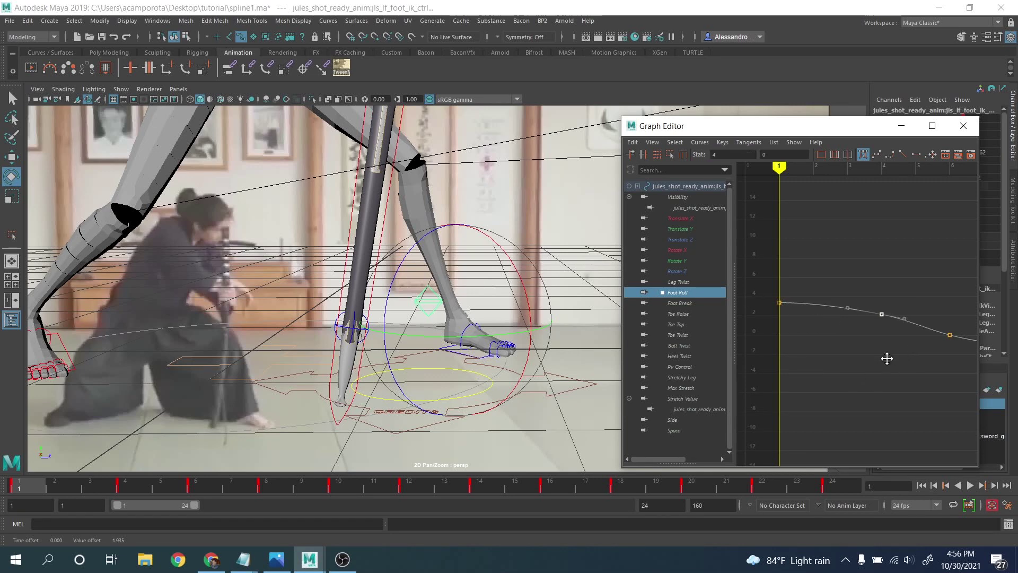
drag(57, 480, 852, 563)
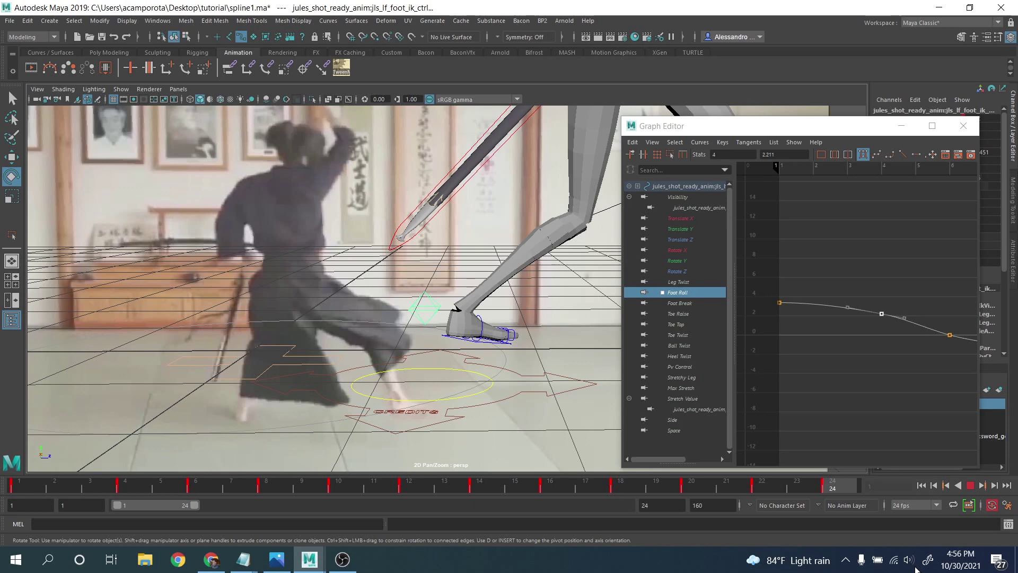
click(972, 488)
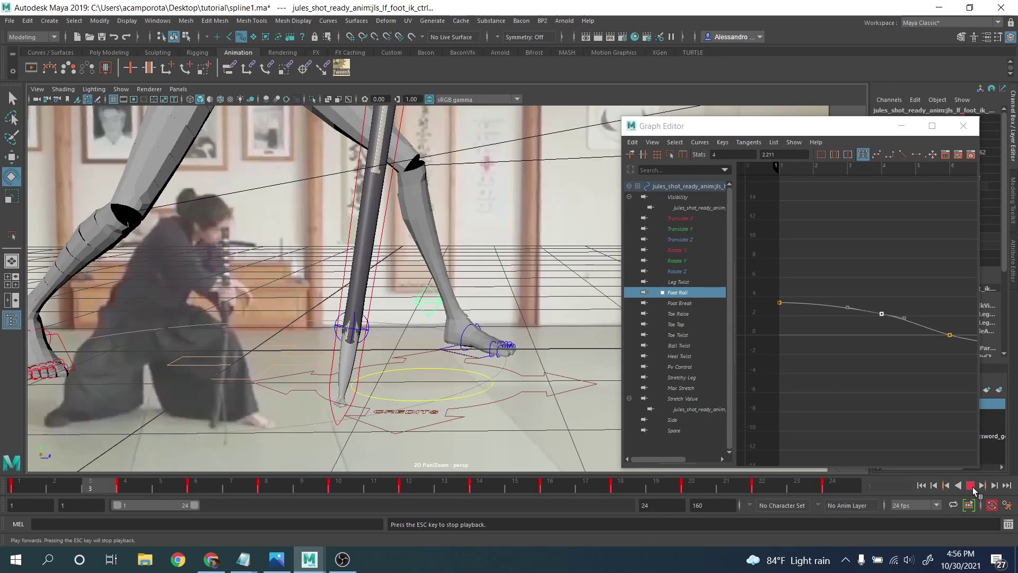
click(971, 486)
Step: Isolate the left foot's Rotate Y curve and lower its key at frame 22 to about -302
click(678, 259)
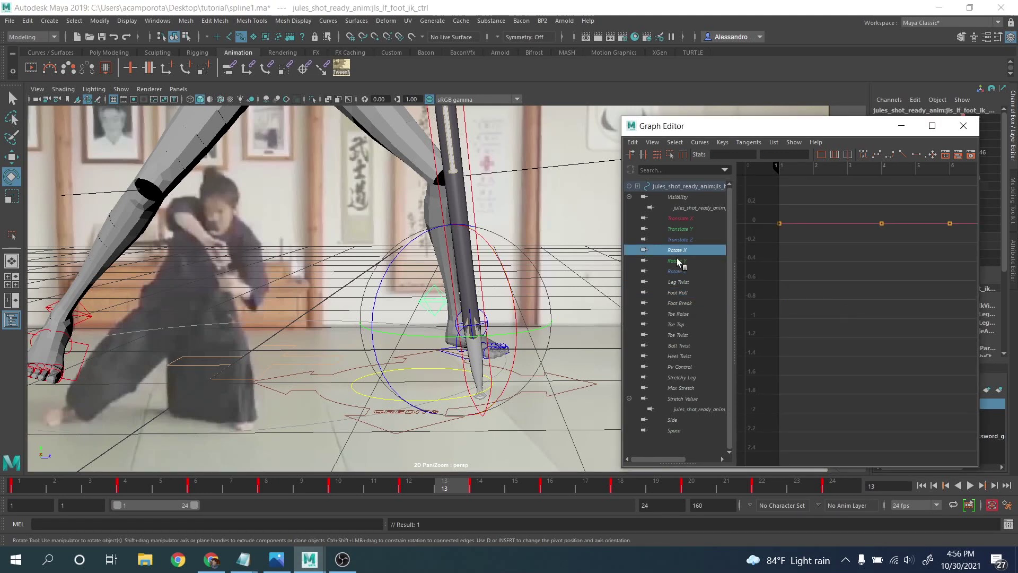
key(f)
alt+shift+right_drag(853, 334, 873, 317)
alt+middle_drag(873, 317, 832, 306)
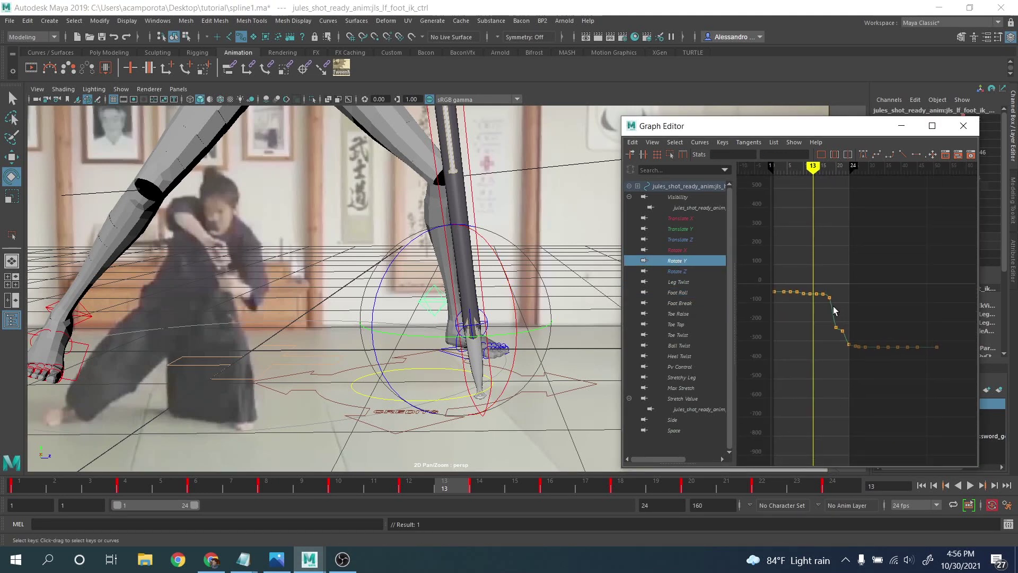
alt+right_drag(832, 307, 838, 329)
alt+middle_drag(838, 329, 865, 295)
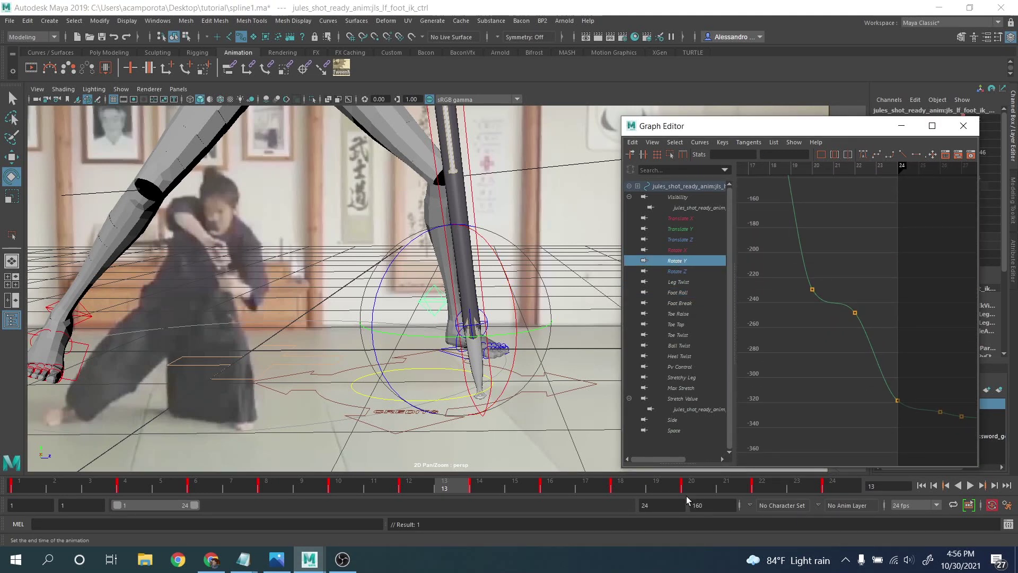
drag(686, 495, 763, 494)
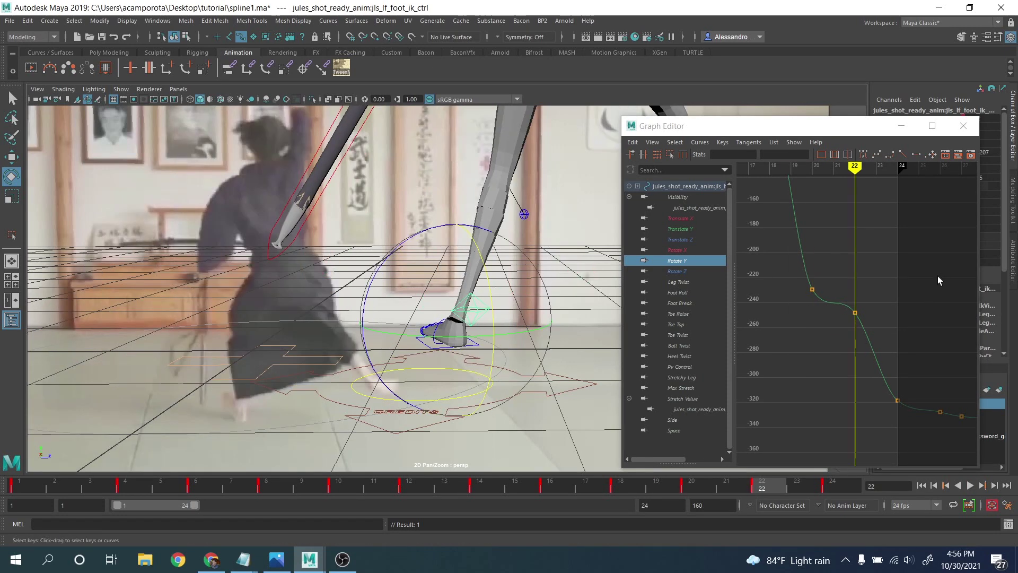
drag(874, 297, 836, 341)
middle_drag(836, 341, 844, 399)
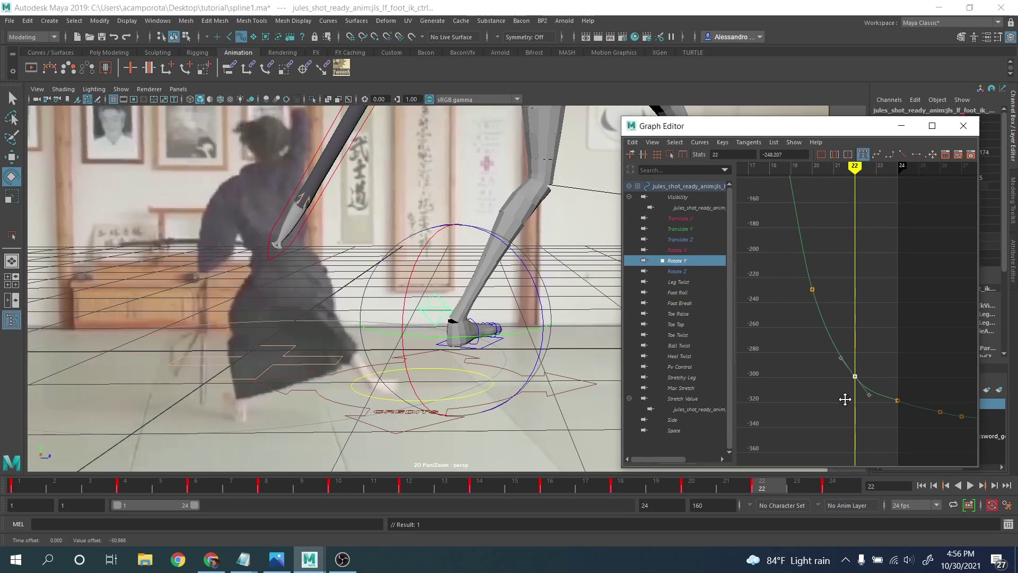
Step: Lower the Rotate Y key at frame 24 to about -322.7 and start playback
drag(883, 379, 896, 399)
middle_drag(902, 416, 904, 422)
click(969, 485)
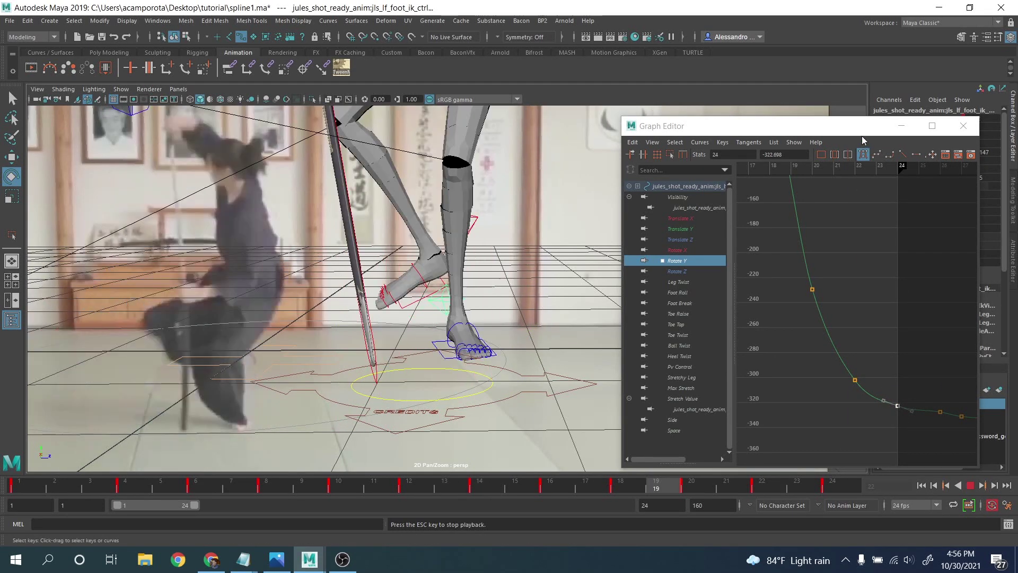
Step: Move the Graph Editor clear of the layer list, hide the ref layer, stop playback and go to frame 22
drag(861, 128, 759, 91)
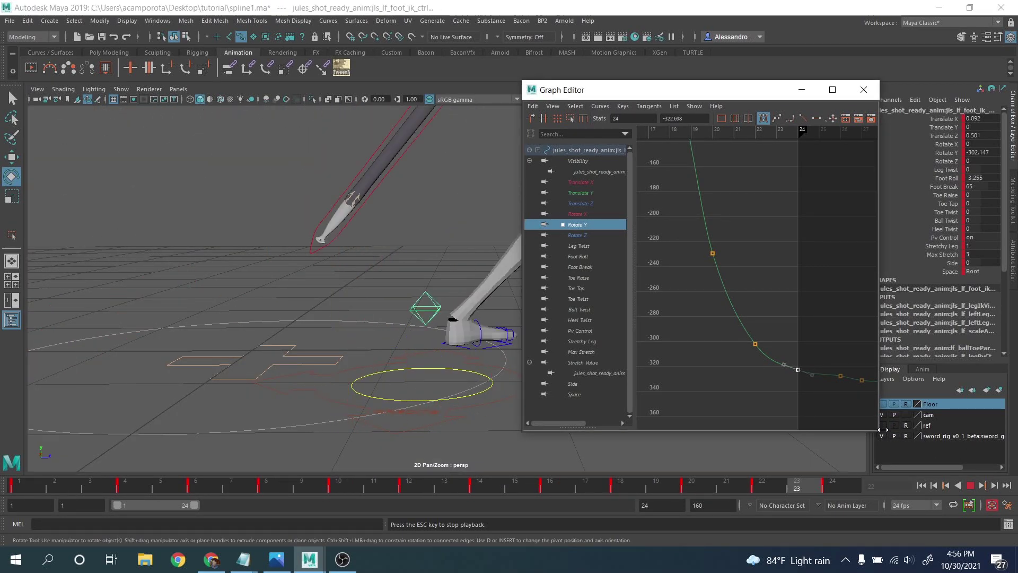
click(967, 486)
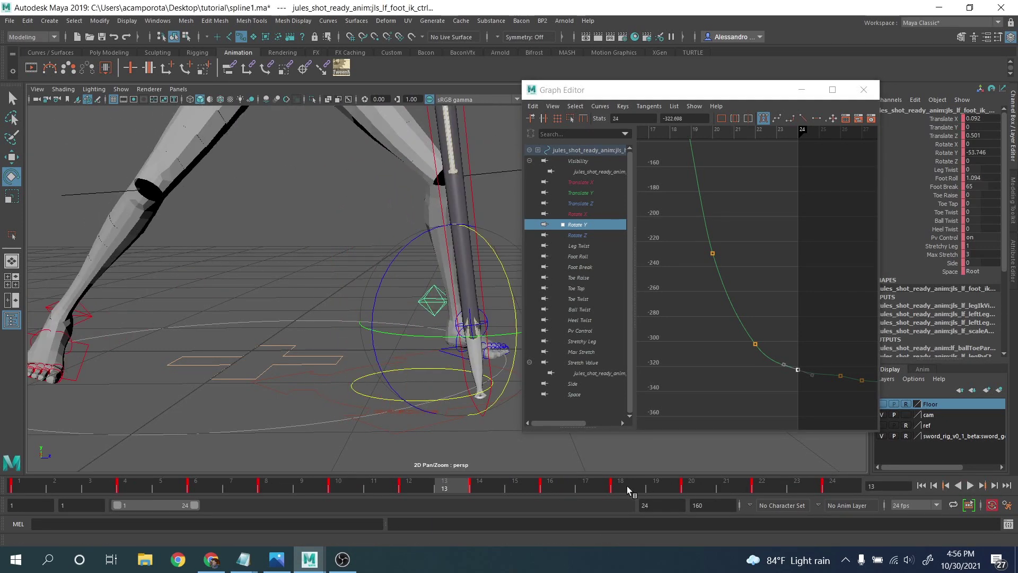
drag(645, 486, 766, 497)
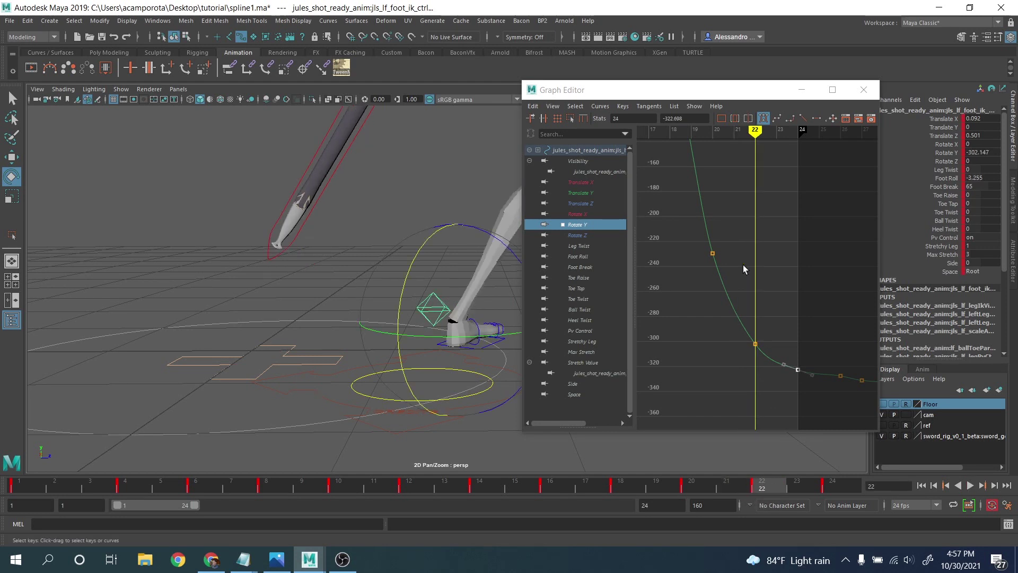
Step: Isolate the Foot Roll curve again and raise its key at frame 22 to about 5.5
click(580, 257)
key(f)
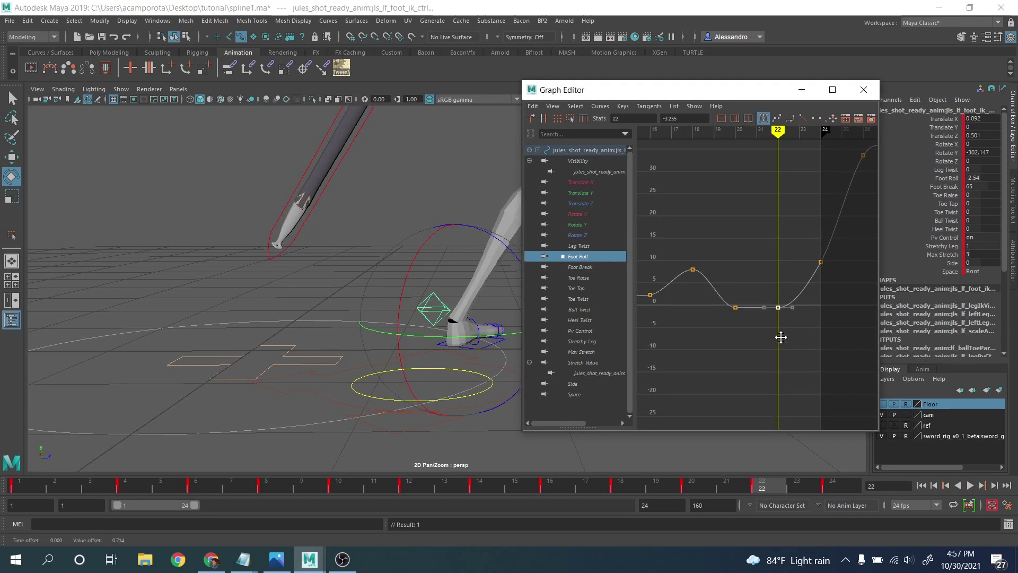
middle_drag(781, 337, 780, 317)
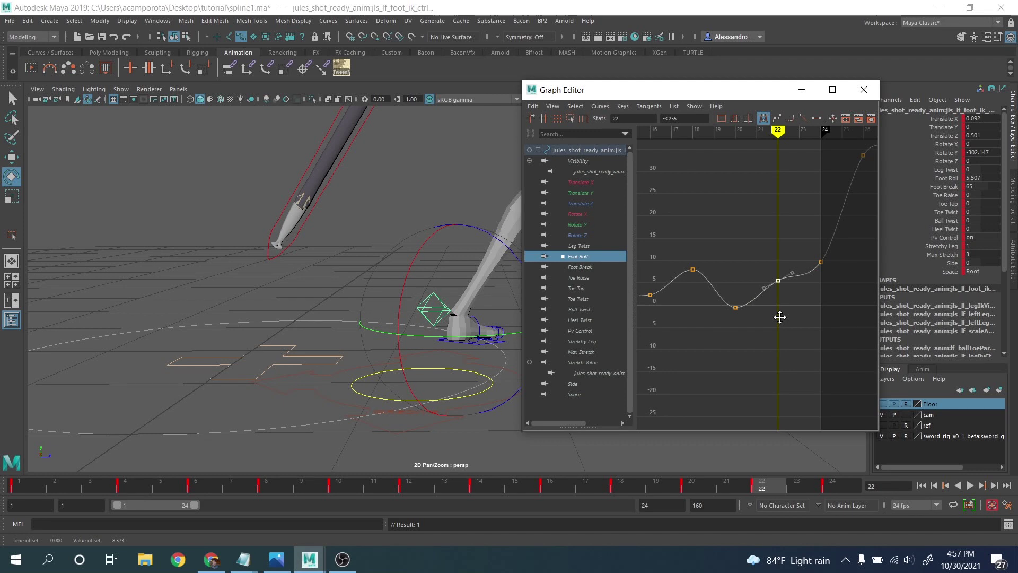
Step: Raise the Foot Roll key at frame 24 to about 19 and inspect the foot from another angle
click(815, 244)
middle_drag(823, 273, 825, 253)
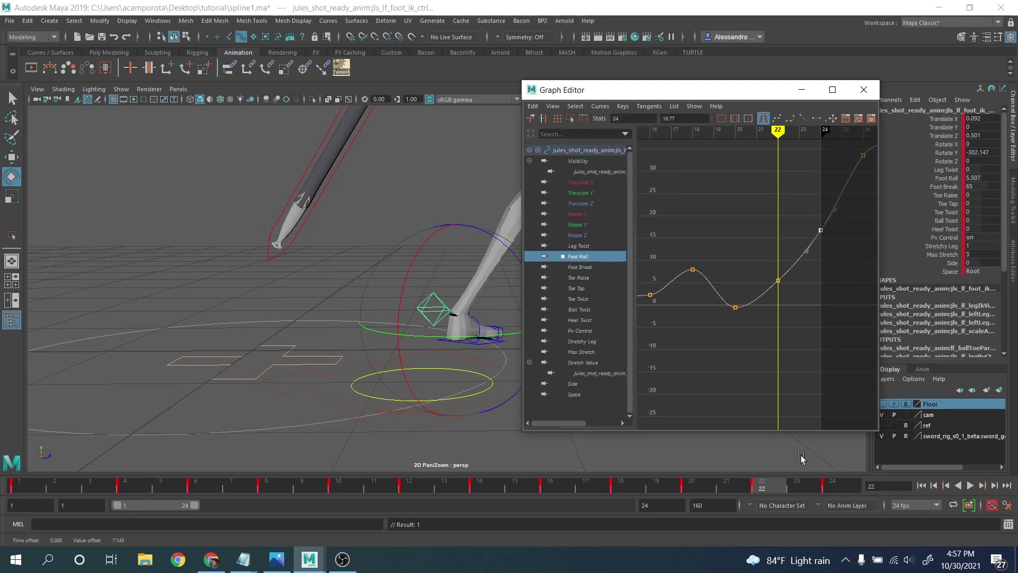
drag(803, 487, 847, 489)
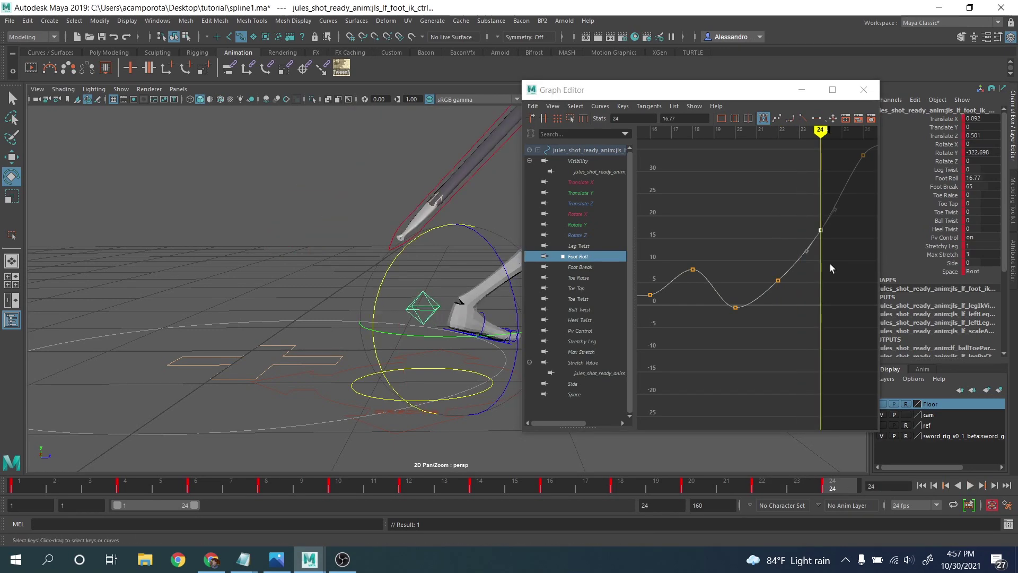
middle_drag(818, 241, 816, 224)
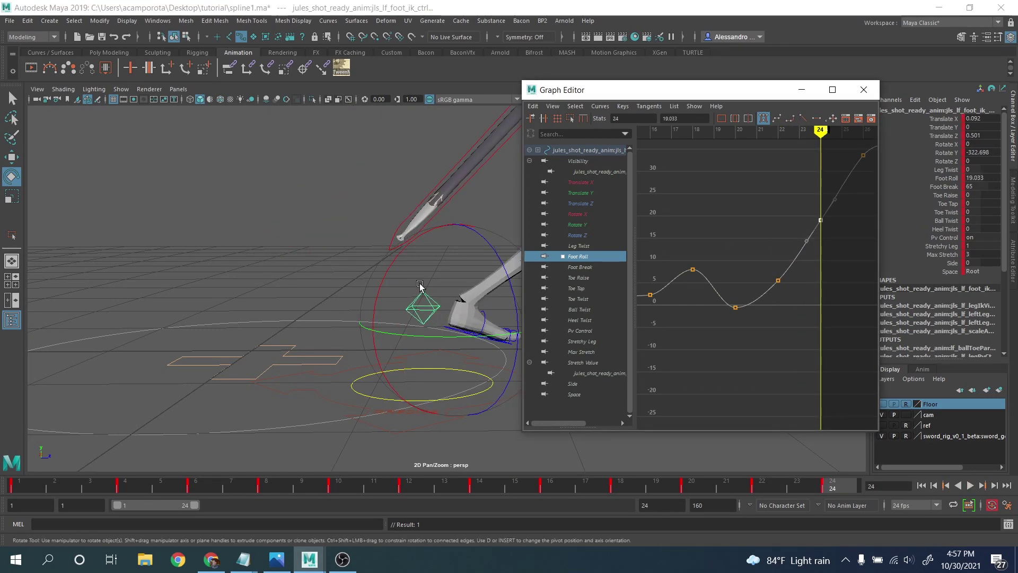
alt+drag(420, 284, 251, 320)
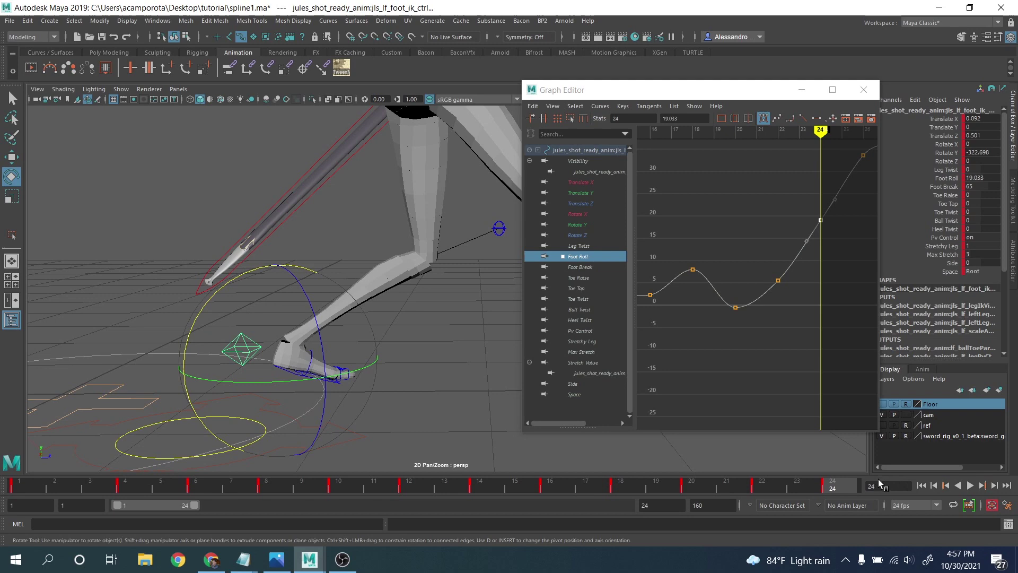
Step: Play the animation and stop it at frame 18 to check the left foot's motion
click(960, 485)
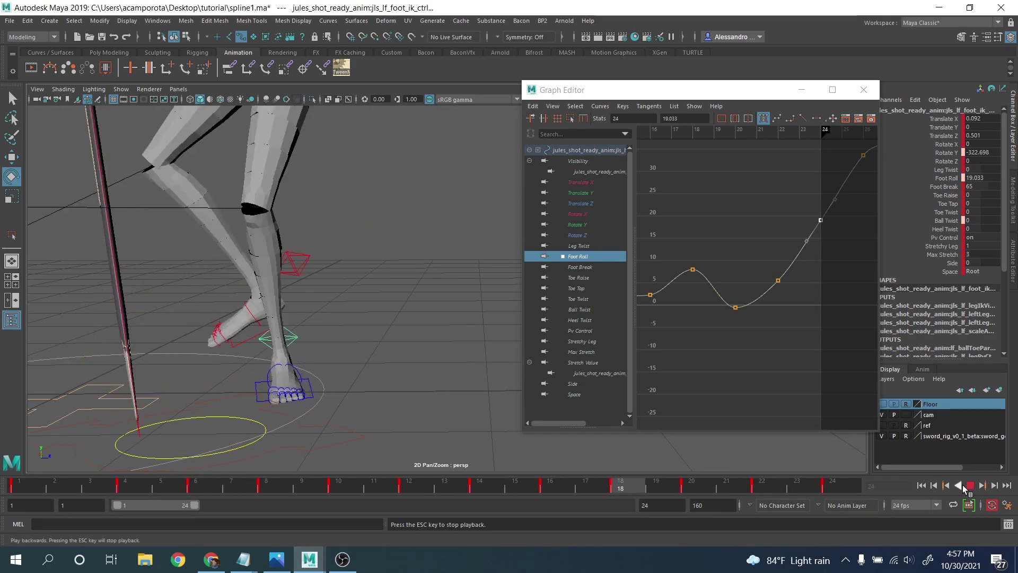
key(Escape)
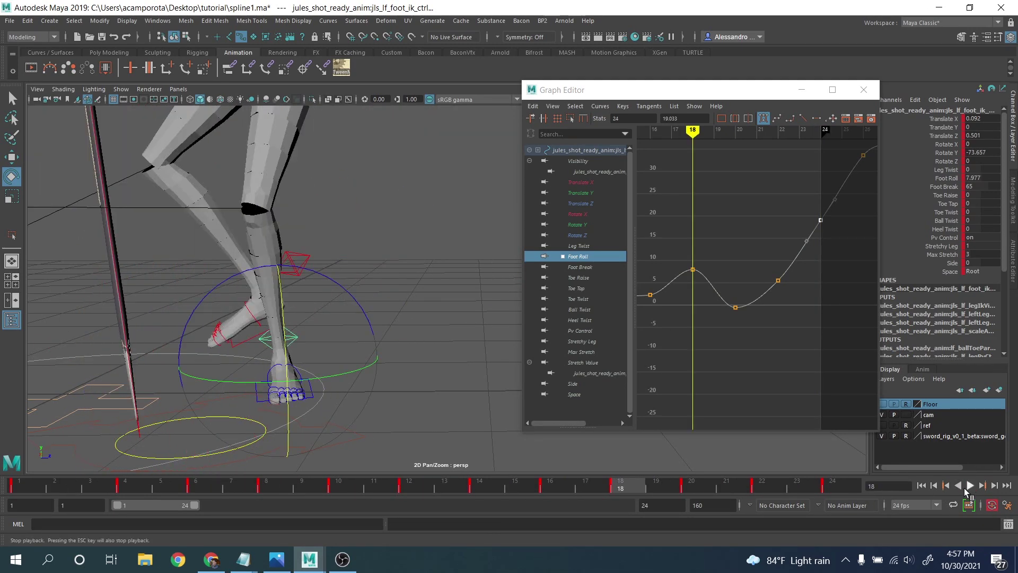
alt+drag(364, 386, 480, 329)
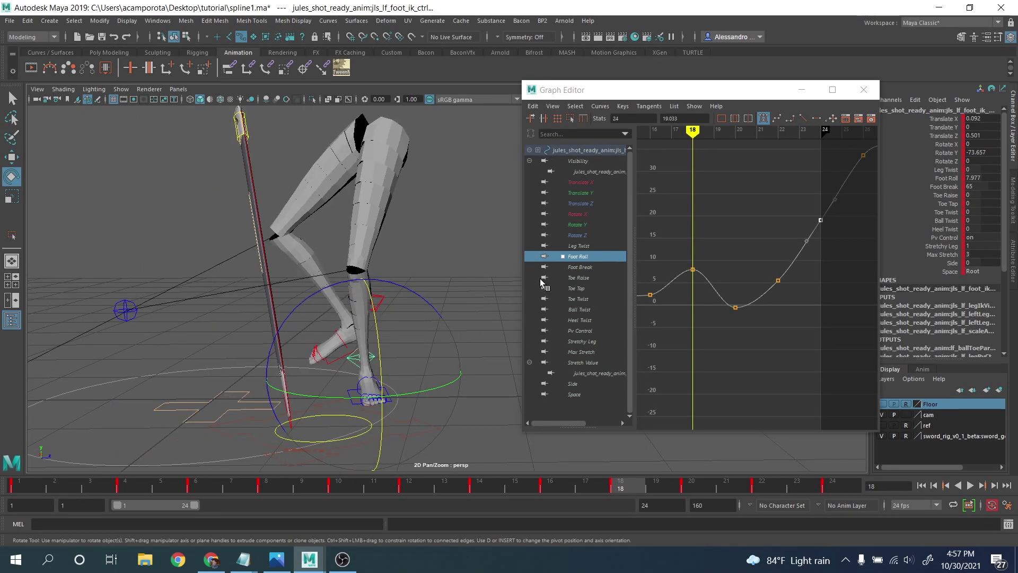
Step: Close the Graph Editor, select the left knee pole vector control and view the scene through the shot camera
click(863, 90)
alt+drag(139, 322, 204, 240)
click(312, 330)
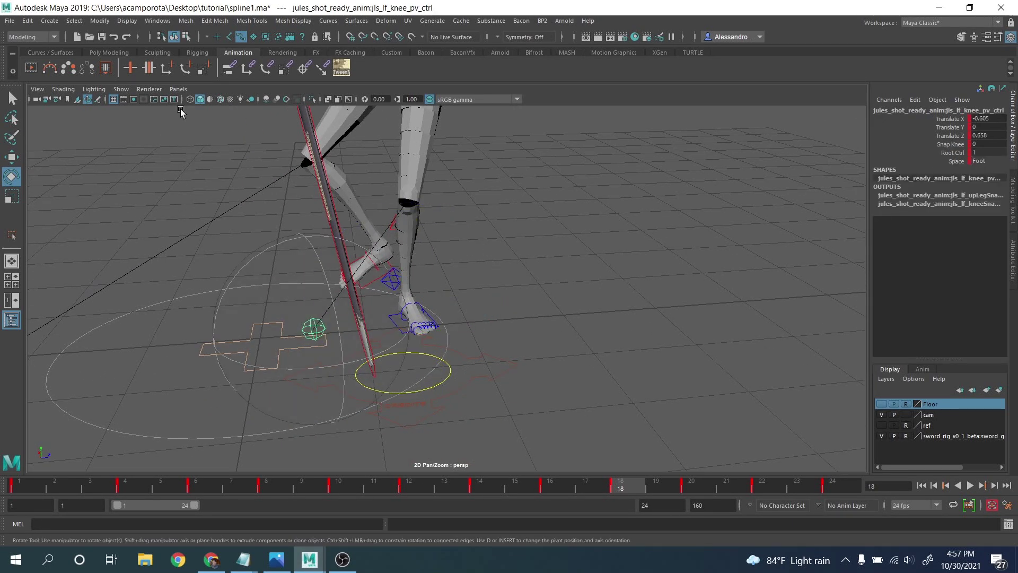
click(178, 89)
mouse_move(212, 100)
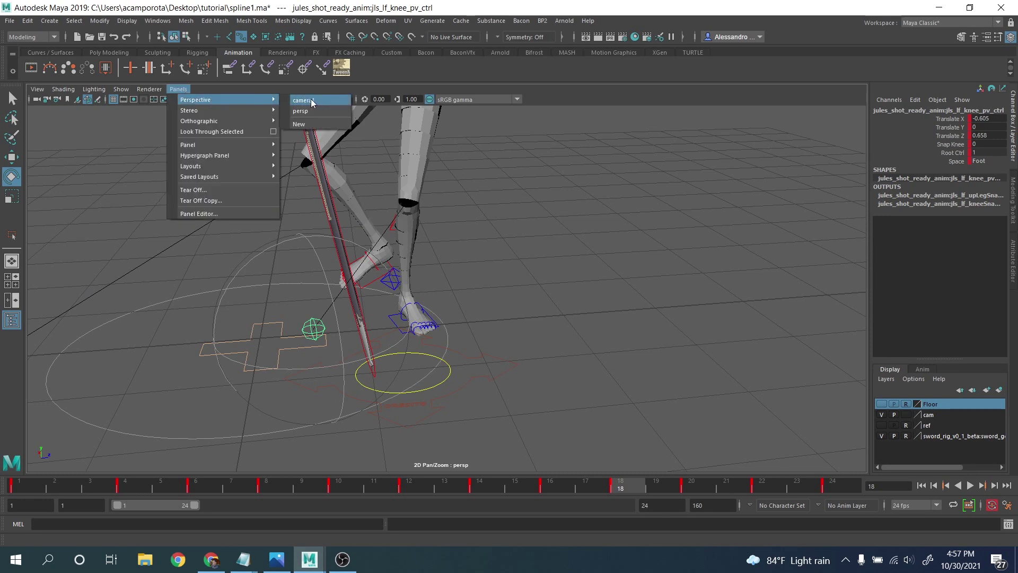
click(307, 104)
key(backslash)
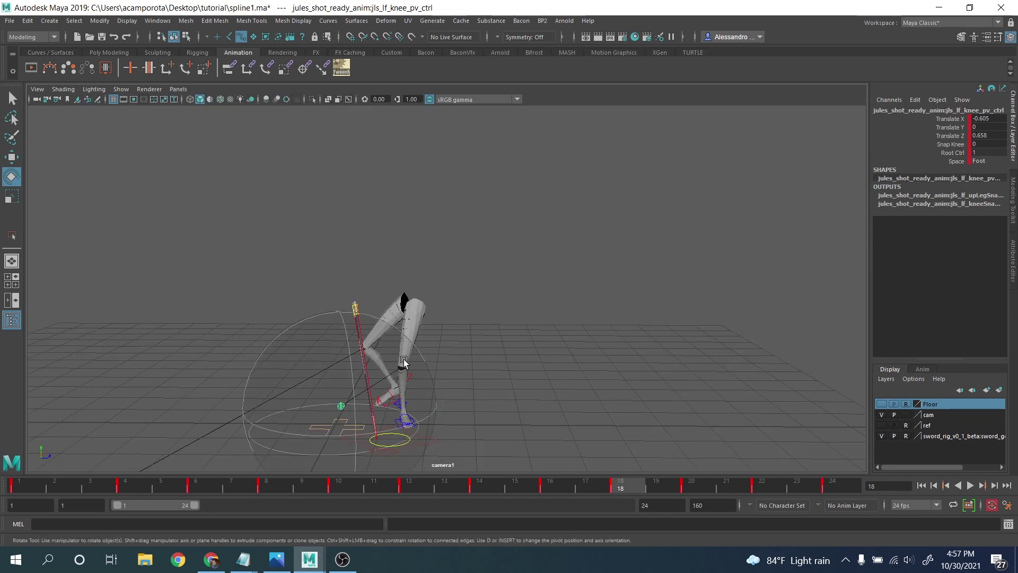
Step: At frame 12, pull the left knee control closer to the leg, to about Translate X -0.21 and Translate Z 0.86
key(w)
drag(82, 488, 1, 474)
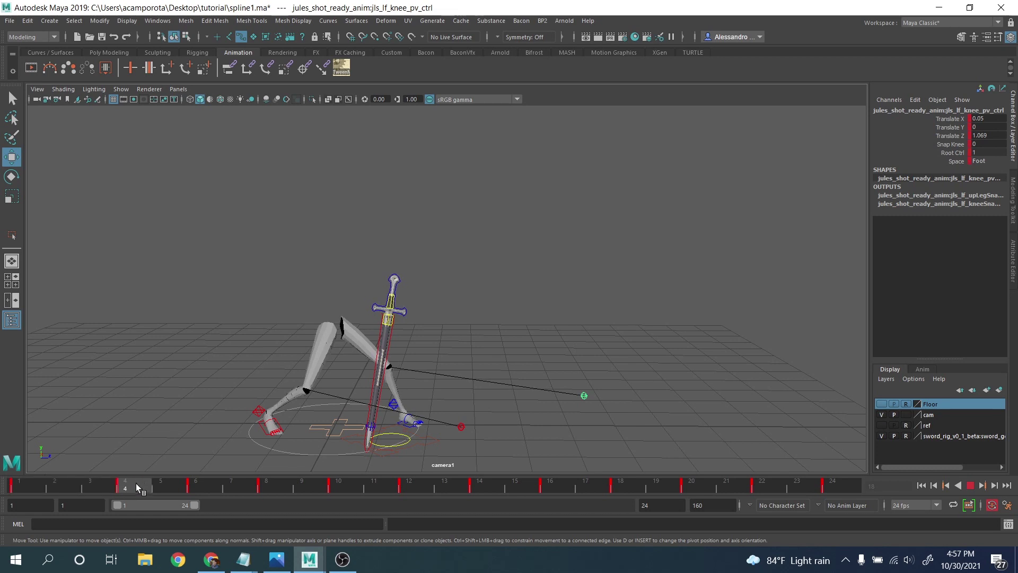
drag(136, 483, 420, 502)
click(593, 399)
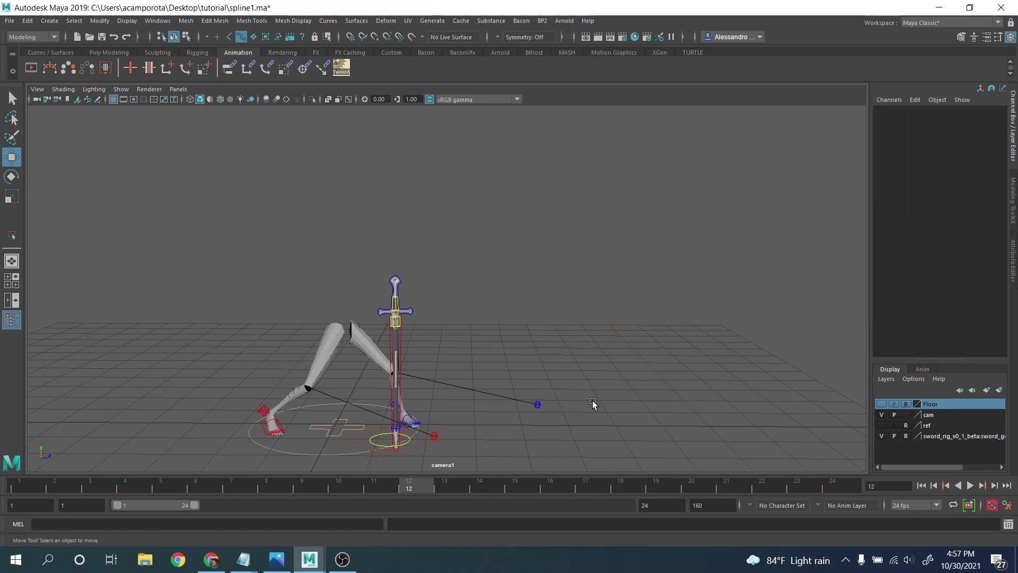
key(ctrl+z)
drag(591, 403, 570, 409)
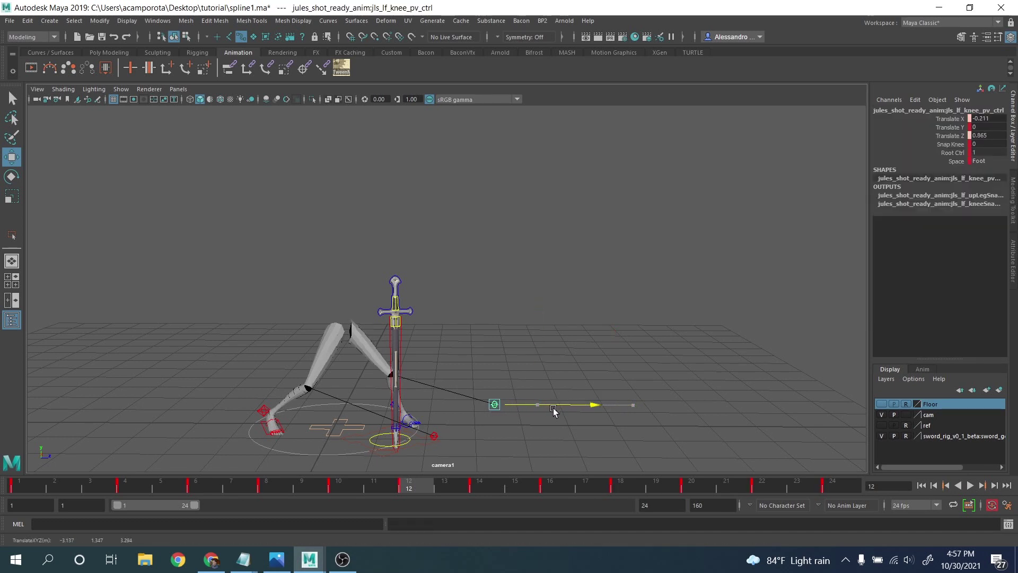
Step: Pull the left knee control closer to the leg at frame 14, and to about Translate X -0.59, Z 0.60 at frame 16
drag(336, 486, 478, 494)
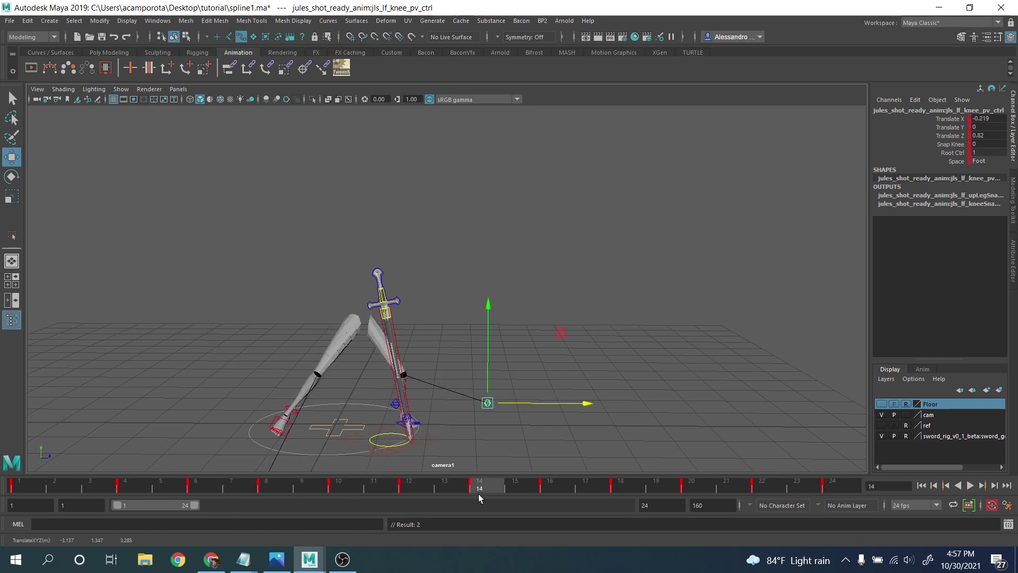
drag(549, 405, 511, 416)
drag(504, 489, 555, 489)
drag(534, 402, 508, 405)
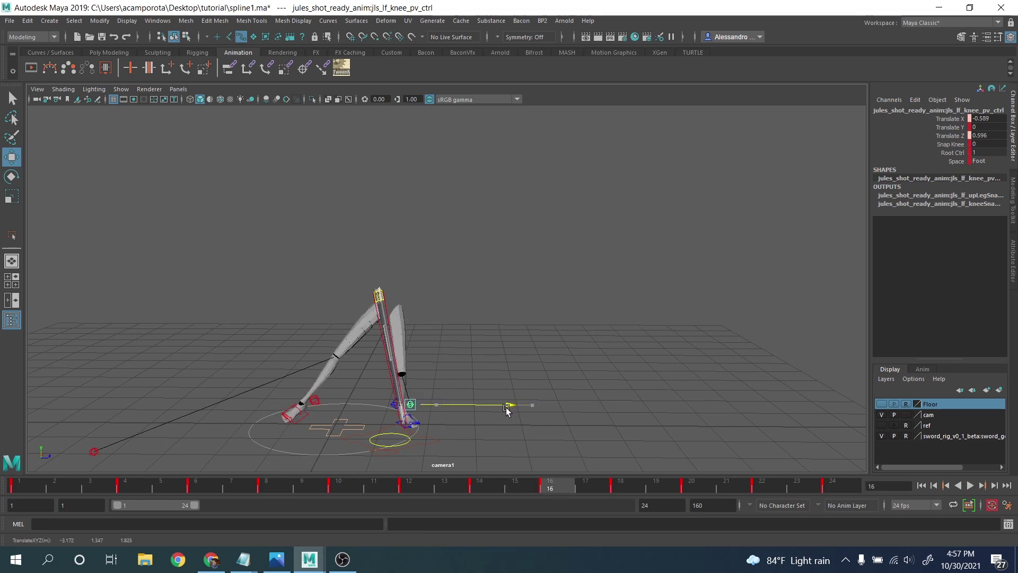
Step: Play back the motion, then key the left knee control at frame 19 at about Translate X -0.67, Y -0.11, Z 0.13
key(alt+v)
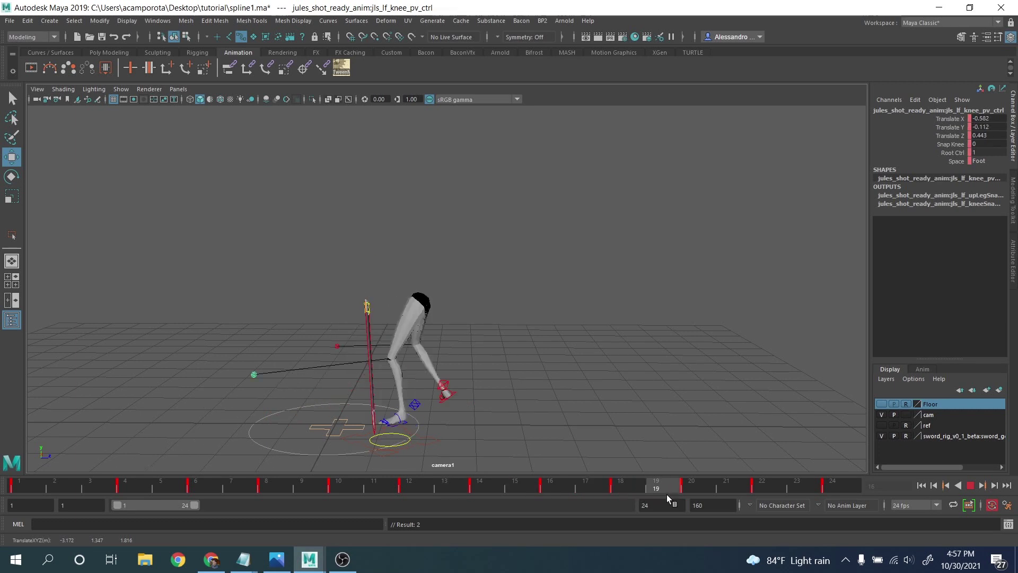
mouse_move(689, 490)
mouse_down()
mouse_move(600, 488)
mouse_move(657, 493)
mouse_up()
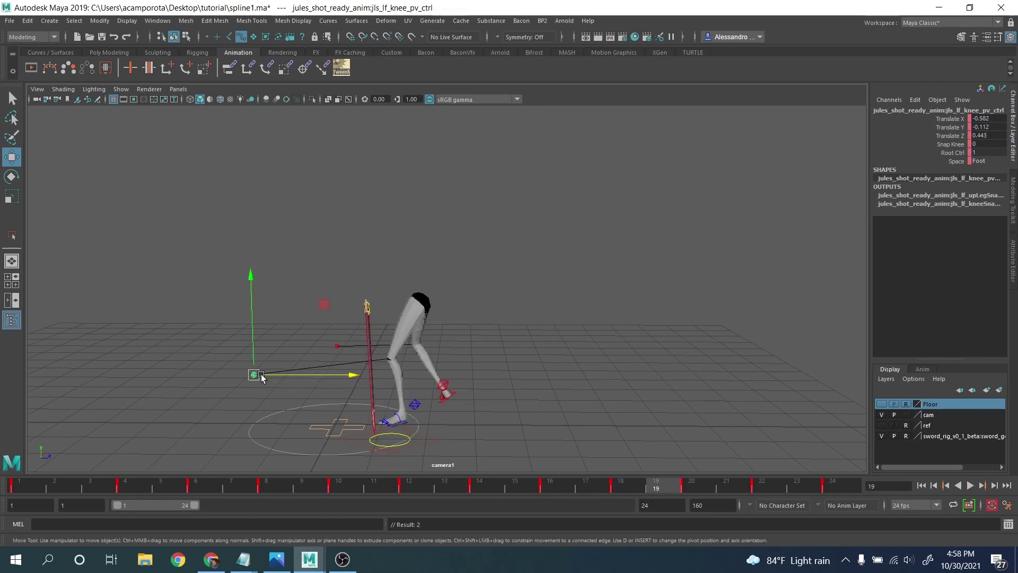
drag(261, 377, 286, 364)
key(ctrl+z)
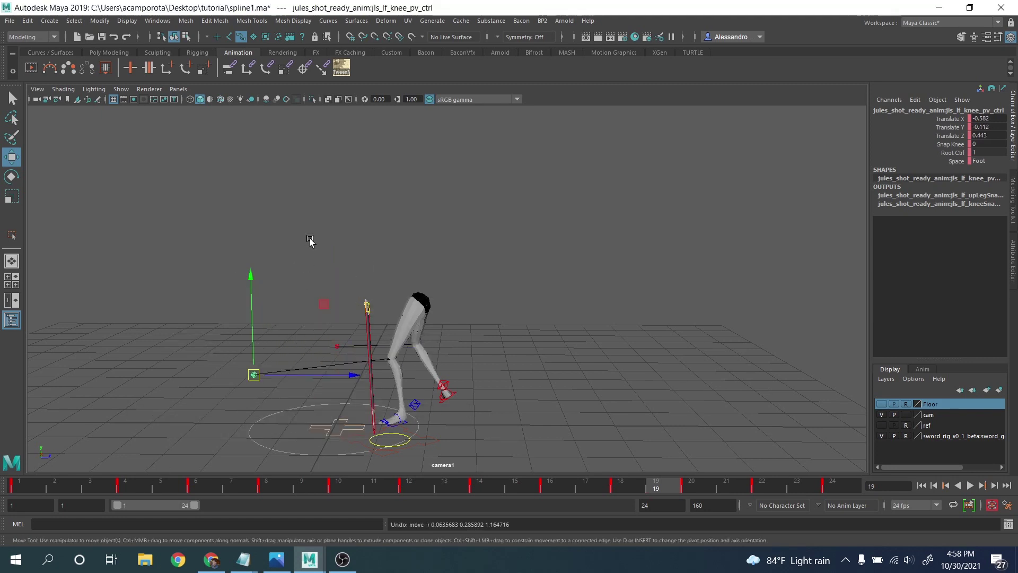
drag(311, 241, 309, 210)
middle_drag(531, 323, 547, 327)
drag(615, 310, 593, 272)
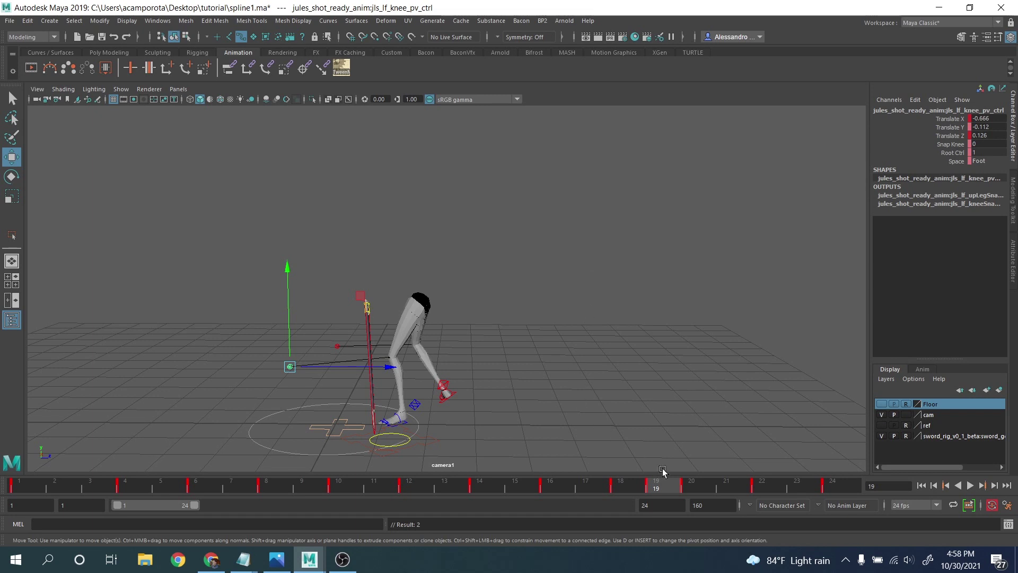
Step: Move the left knee control to about X -0.51, Y -0.22, Z 0.27 at frame 20 and X -0.28, Y -0.04, Z 0.35 at frame 22
drag(680, 492, 691, 492)
drag(512, 365, 502, 364)
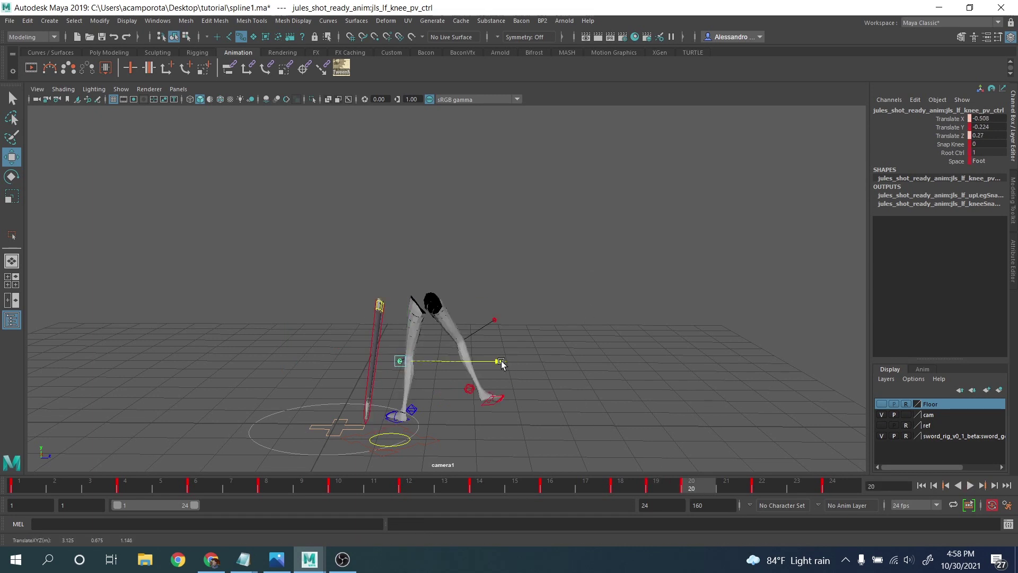
drag(692, 485, 767, 494)
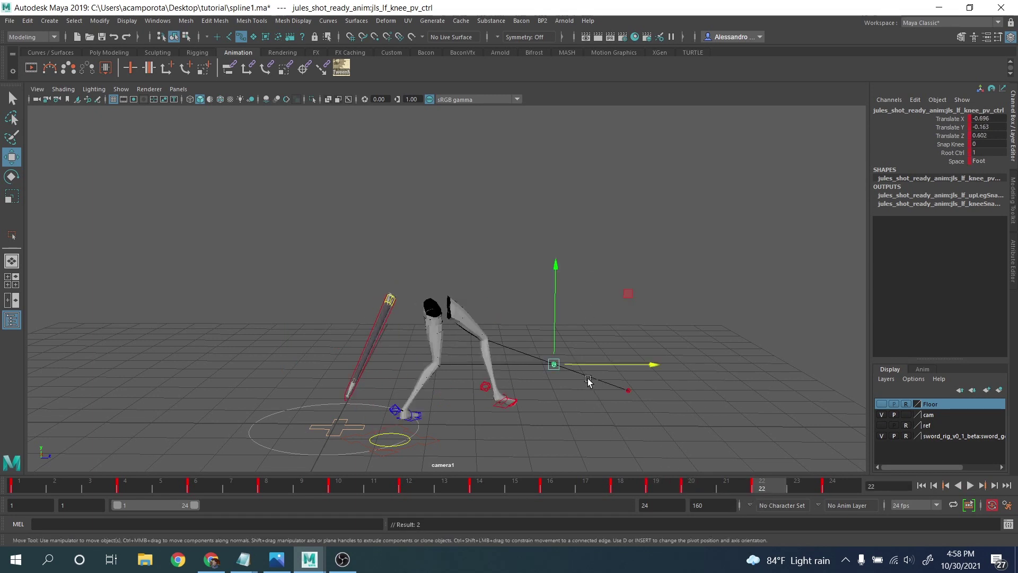
drag(554, 364, 494, 350)
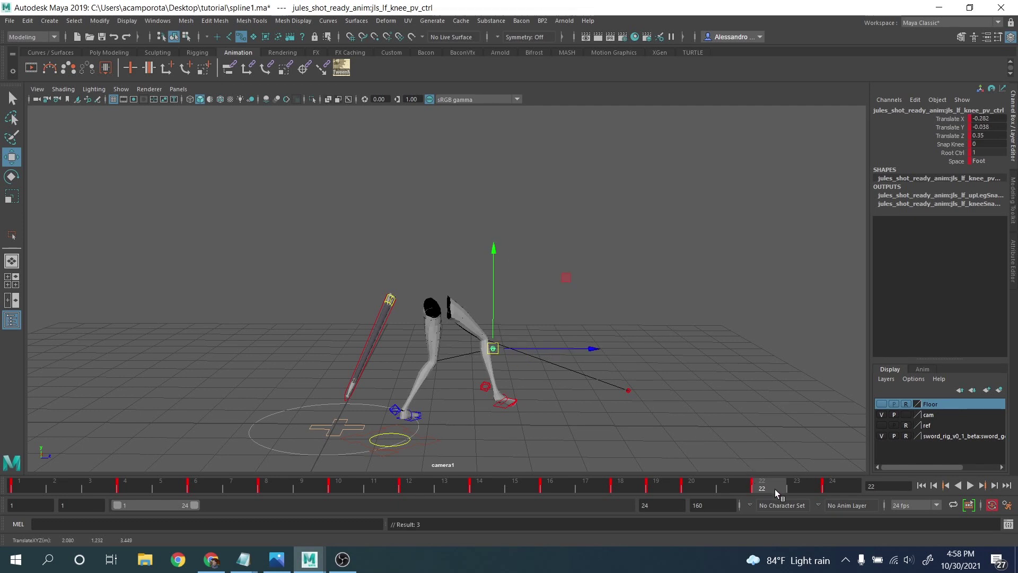
Step: Move the left knee control to about X -0.11, Y -0.02, Z 0.04 at frame 24, and play back the animation
drag(775, 489, 853, 491)
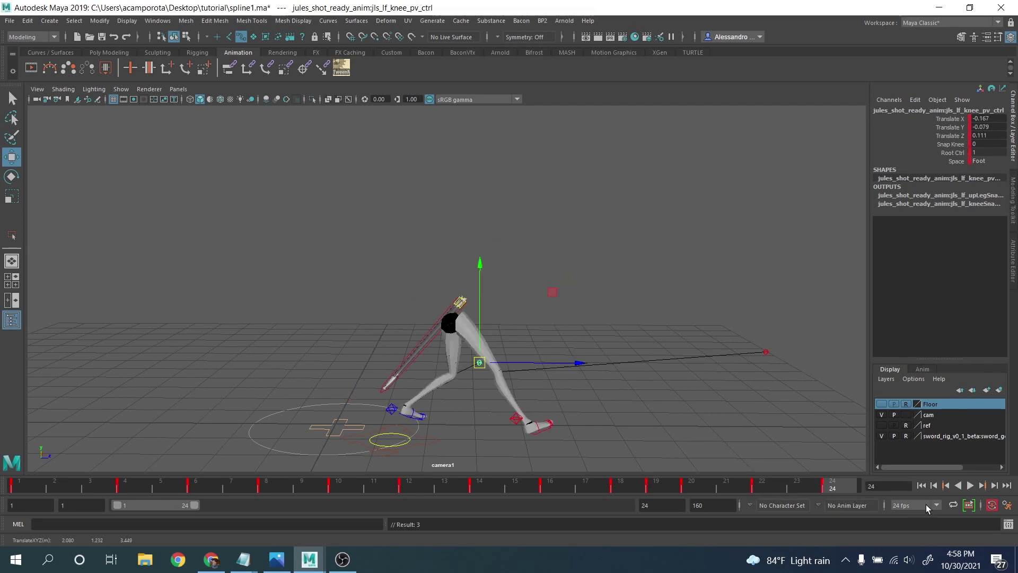
drag(479, 363, 467, 356)
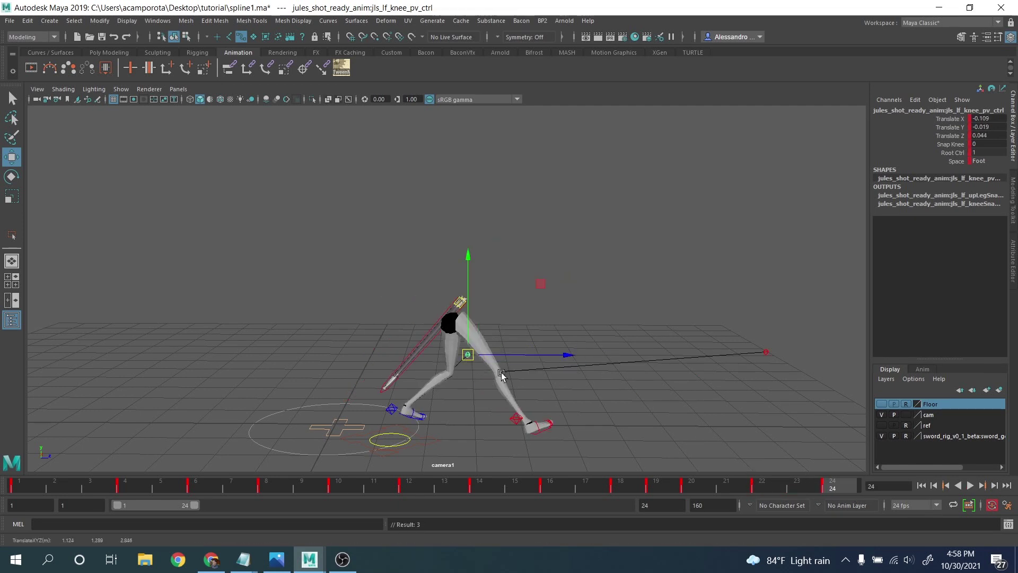
click(970, 485)
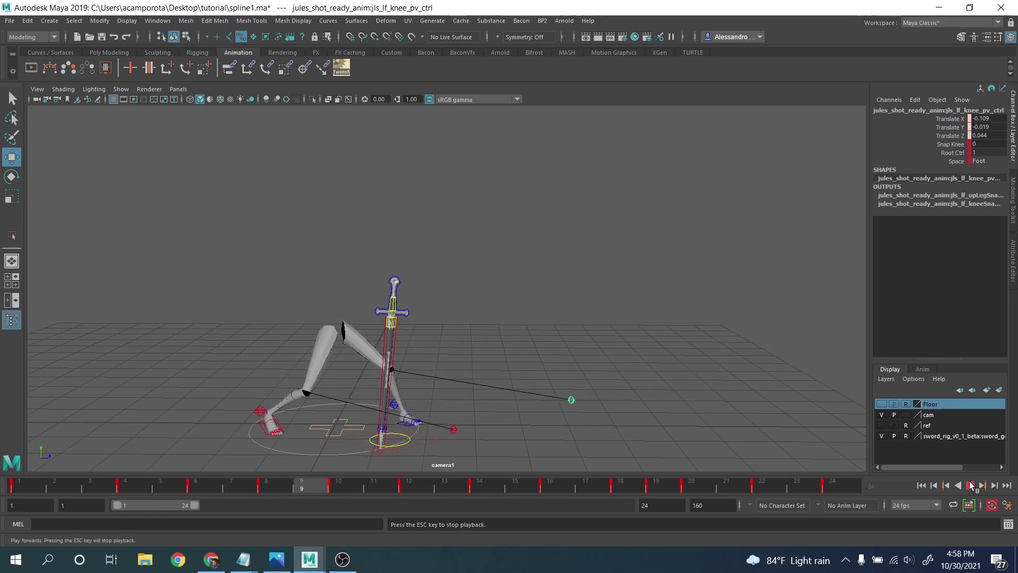
click(971, 485)
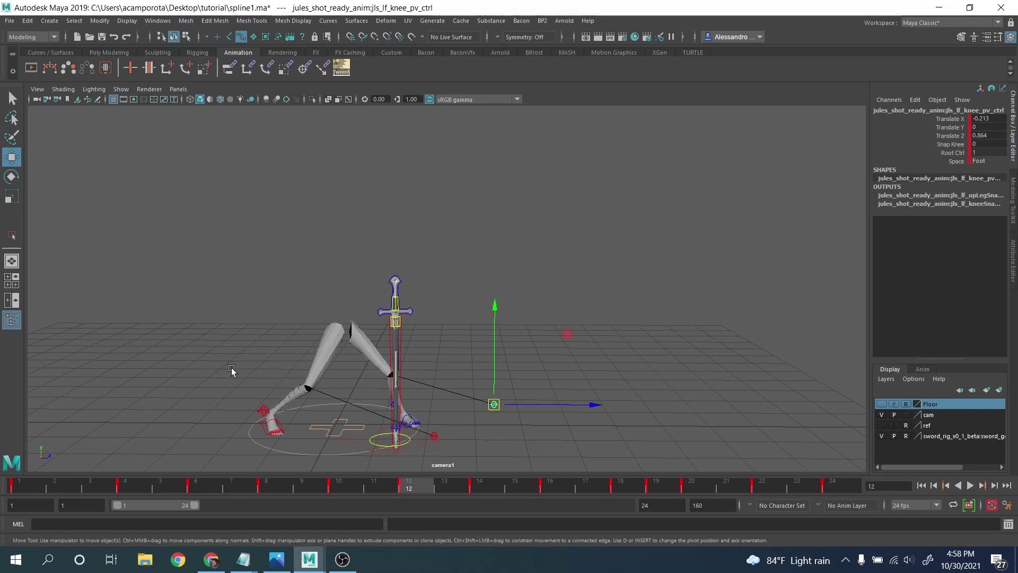
Step: Examine the right foot's contact and roll up close while playing back the animation
key(backslash)
middle_drag(232, 371, 389, 172)
right_drag(380, 257, 615, 341)
middle_drag(285, 384, 284, 392)
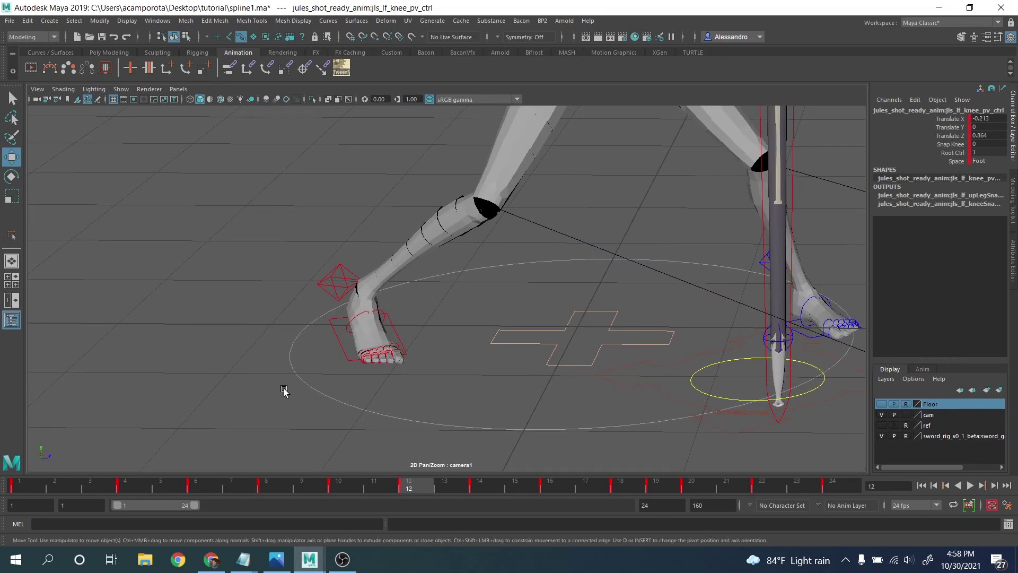
click(31, 487)
key(alt+v)
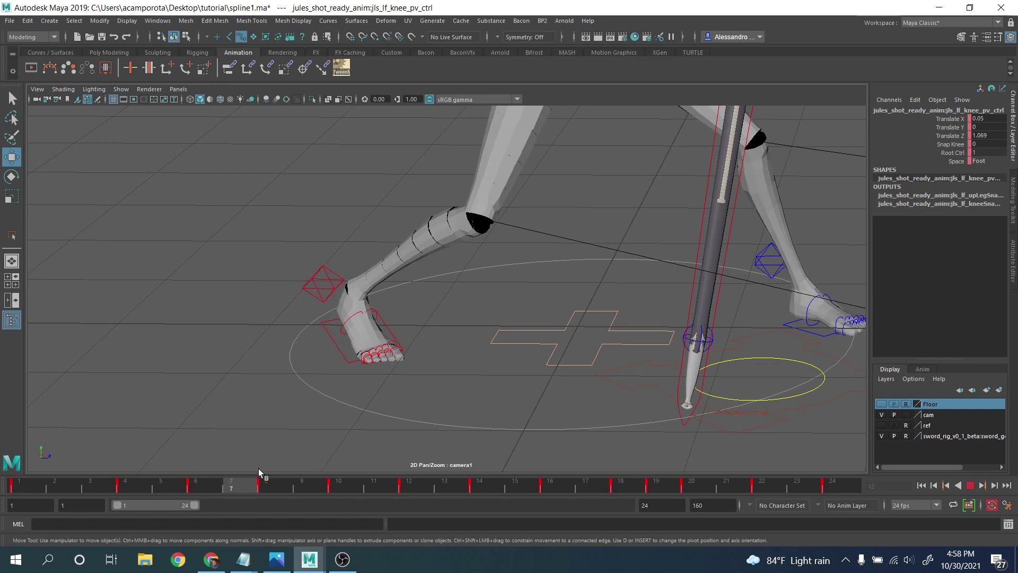
Step: Select the right foot IK control at frame 10 and show its Foot Roll curve in the Graph Editor
click(333, 482)
click(327, 299)
click(158, 20)
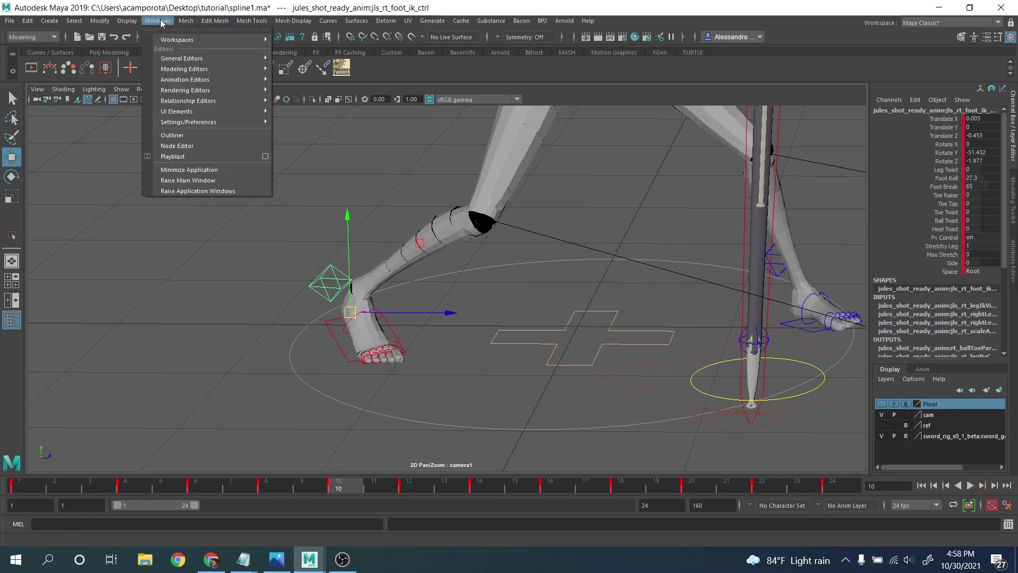
mouse_move(186, 80)
click(300, 85)
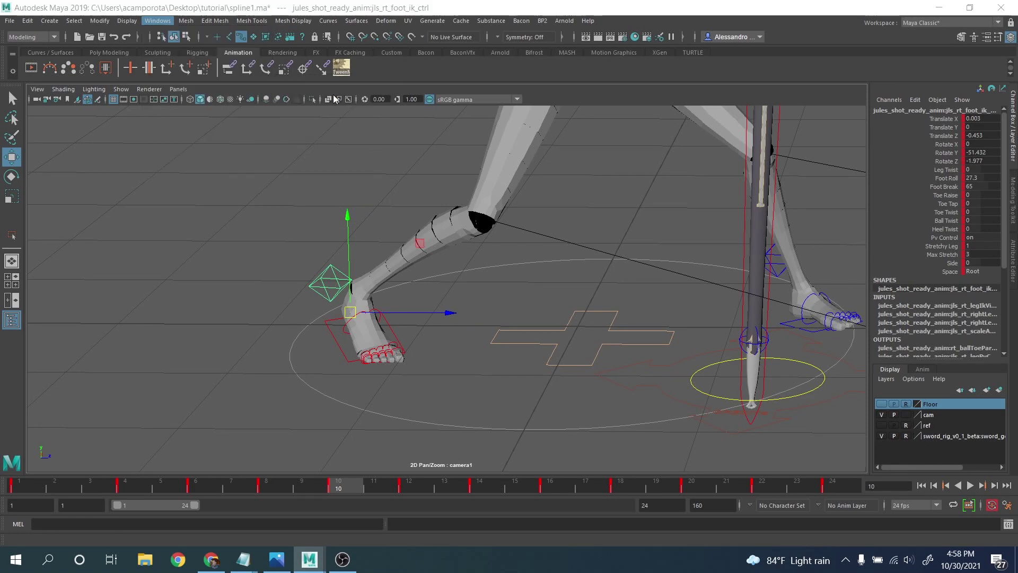
click(578, 257)
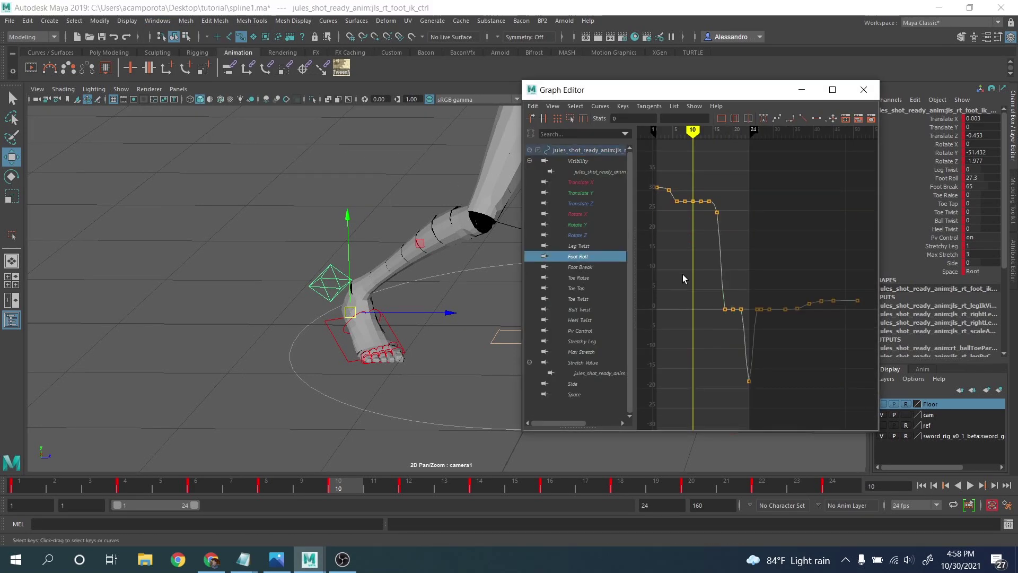
Step: Raise the right foot's Foot Roll keys to 28.474 at frame 10, about 32 at frame 12 and 31.072 at frame 14
key(f)
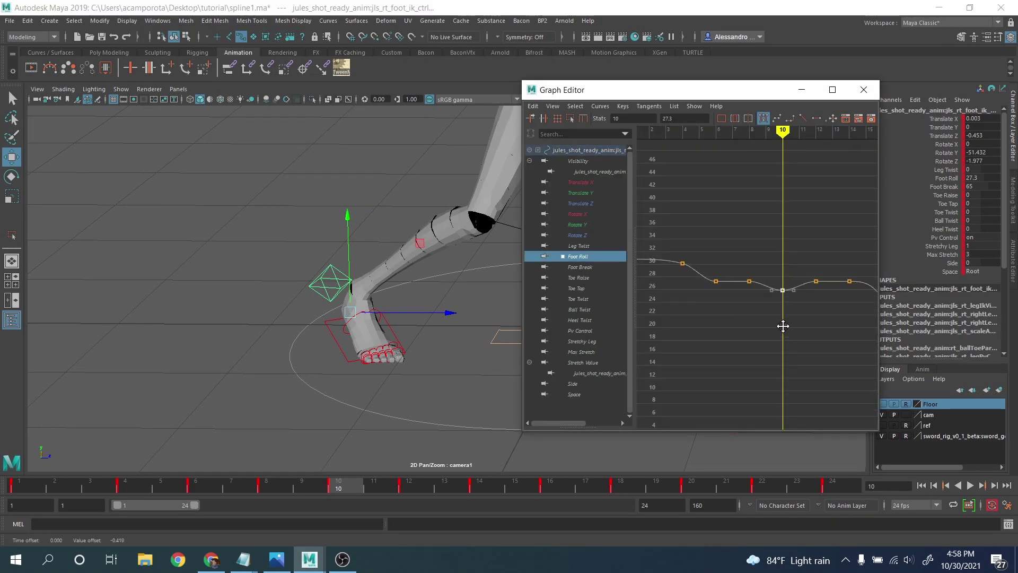
key(ctrl+z)
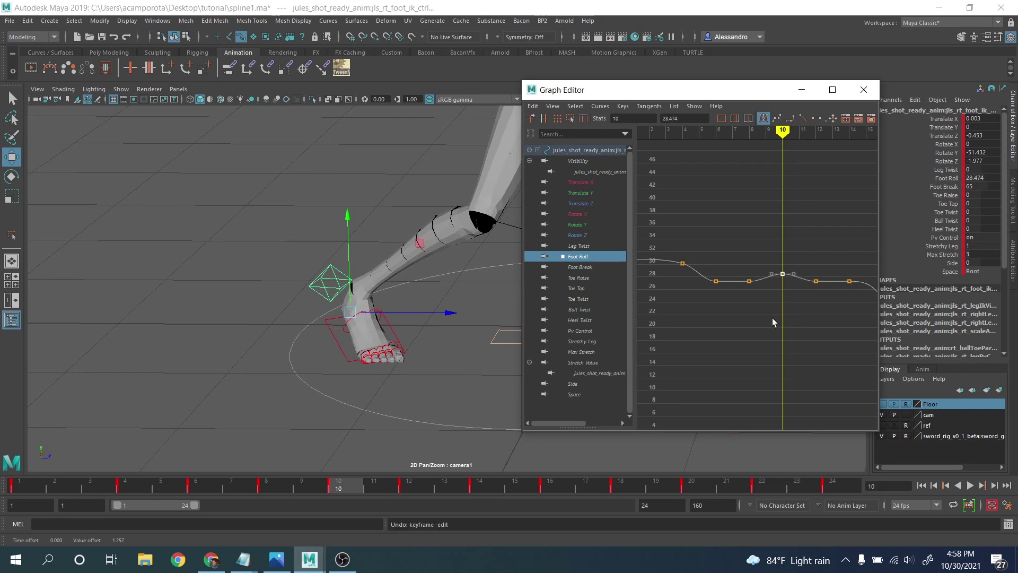
key(period)
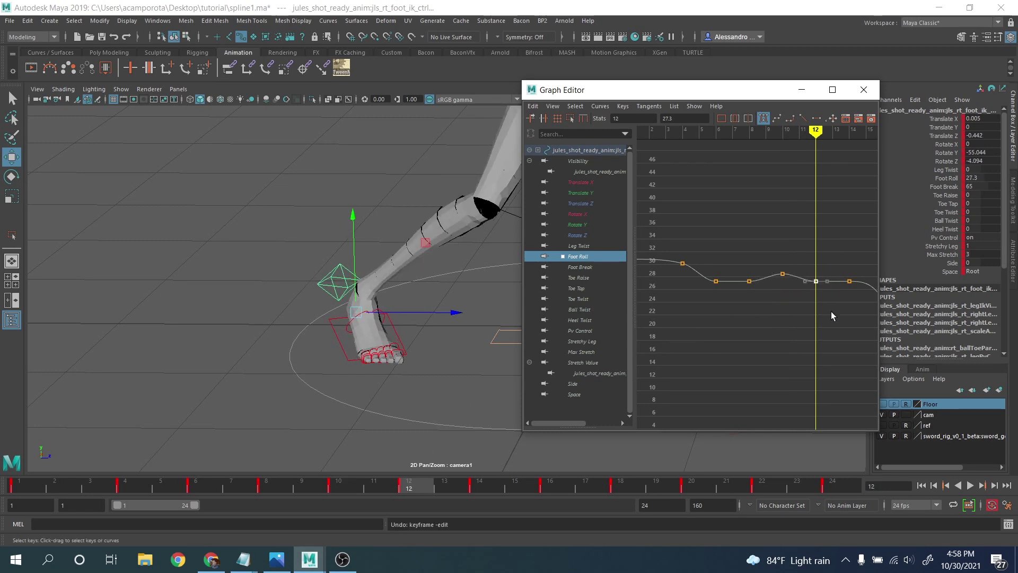
middle_drag(831, 312, 716, 318)
key(period)
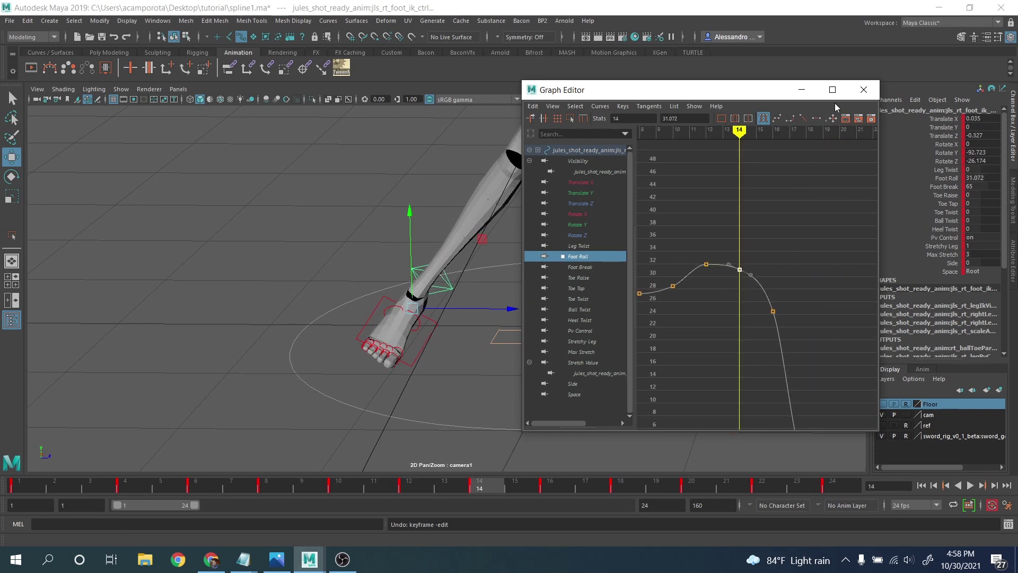
Step: Minimize the Graph Editor and play back the revised right foot roll, stopping at frame 11
click(807, 91)
key(alt+v)
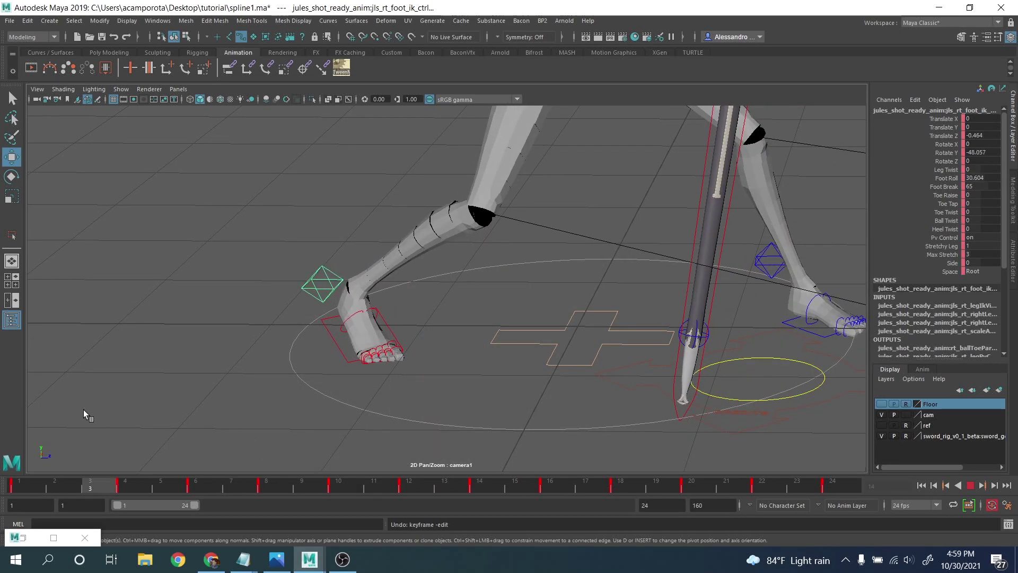
key(alt+v)
Step: Try changing Toe Raise and Toe Tap on the right foot control at frame 11, undoing each change
click(944, 195)
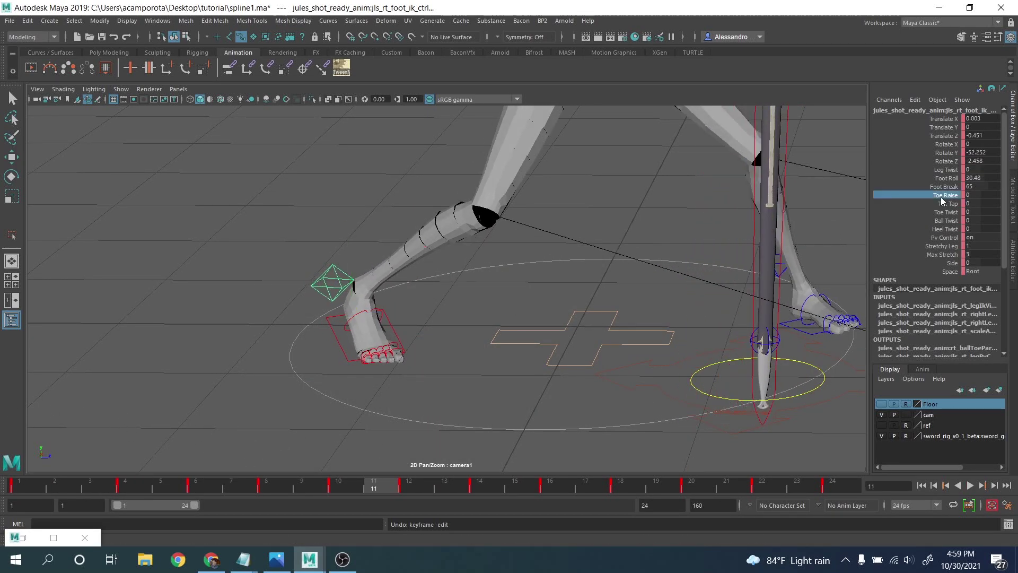
middle_drag(433, 204, 886, 215)
key(ctrl+z)
click(946, 204)
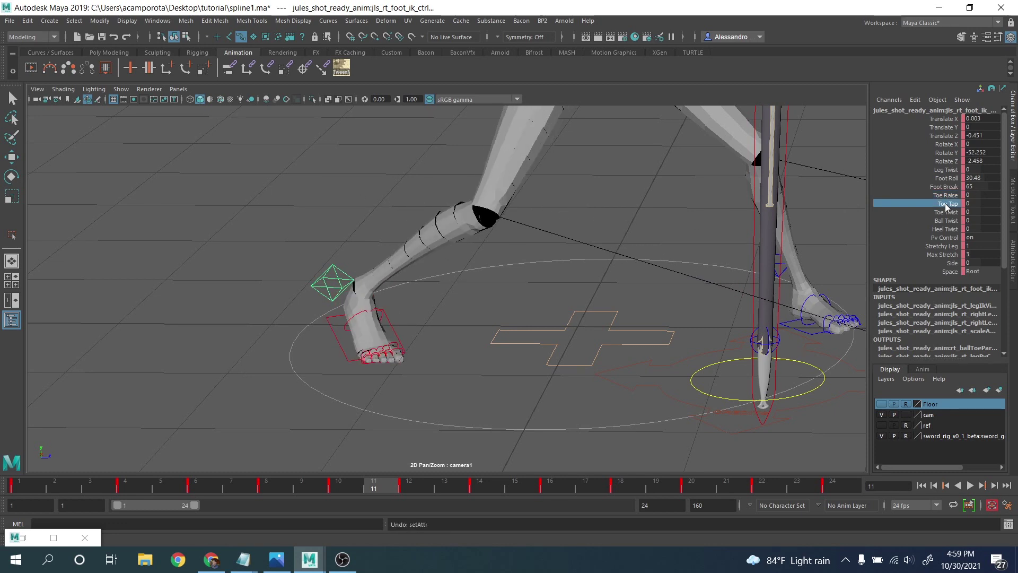
middle_drag(946, 203, 693, 234)
key(ctrl+z)
Step: Try rotating the right foot control and changing its Toe Twist at frame 11, undoing each change
key(e)
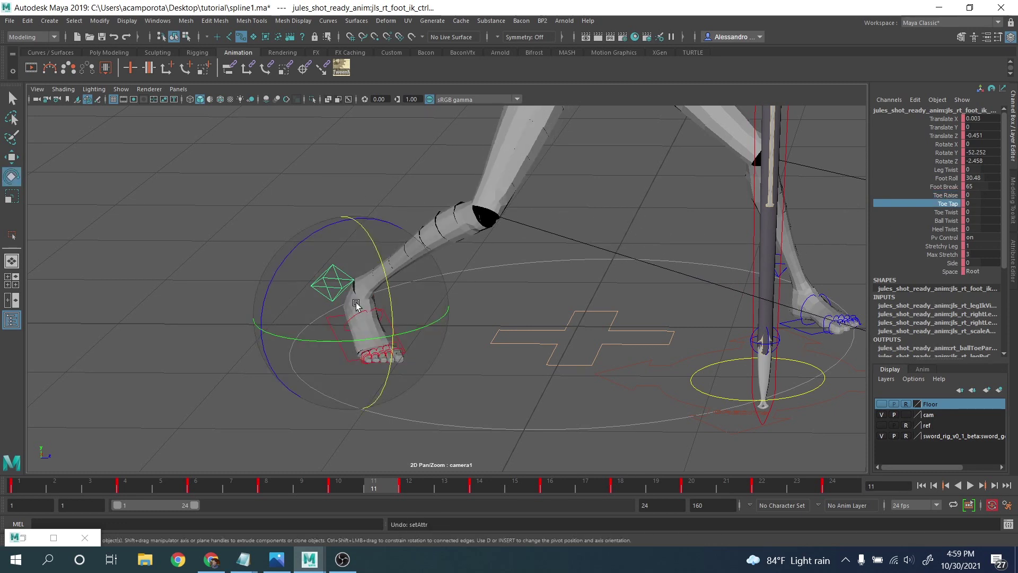
drag(277, 273, 286, 262)
key(ctrl+z)
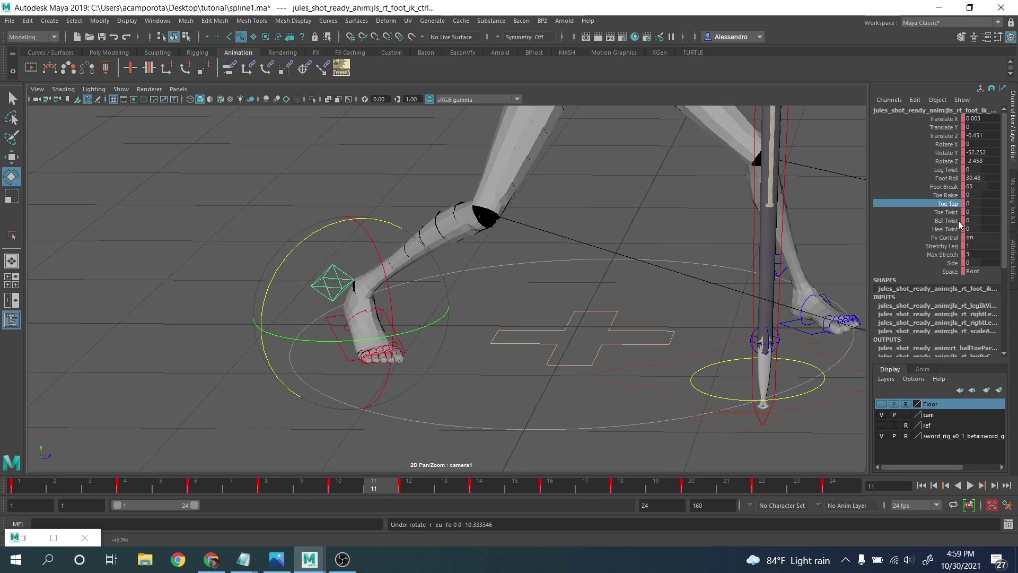
click(925, 212)
middle_drag(493, 222, 639, 225)
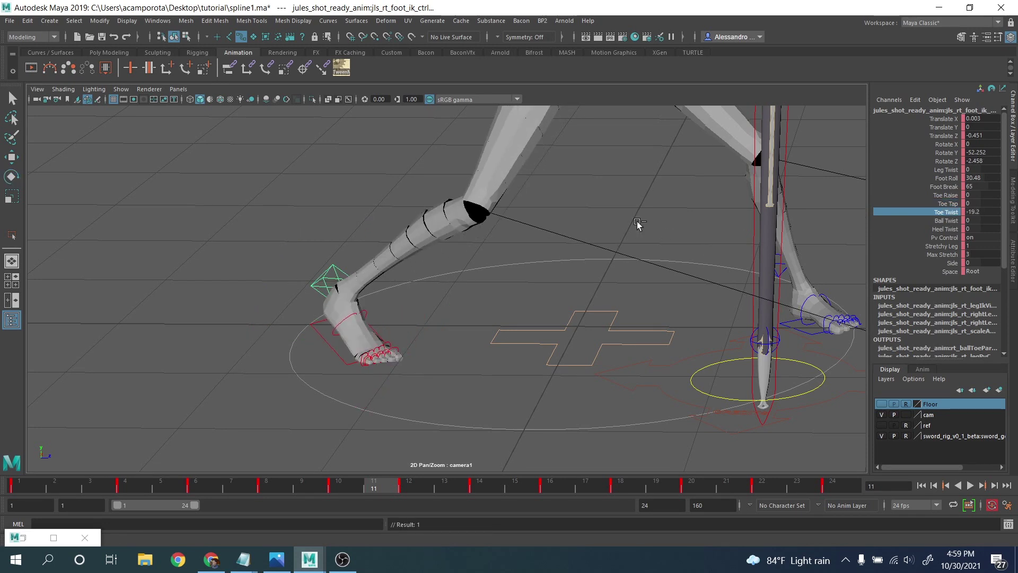
key(ctrl+z)
Step: Step back through the earlier keys, scrub the full timeline and play back the leg animation, stopping at frame 8
key(comma)
key(comma)
key(comma)
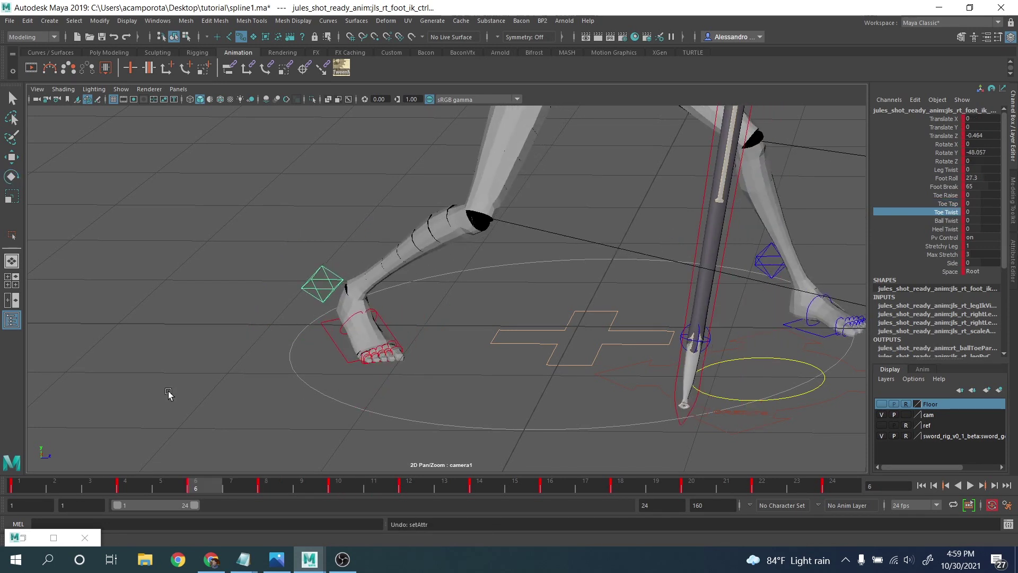
drag(40, 480, 857, 498)
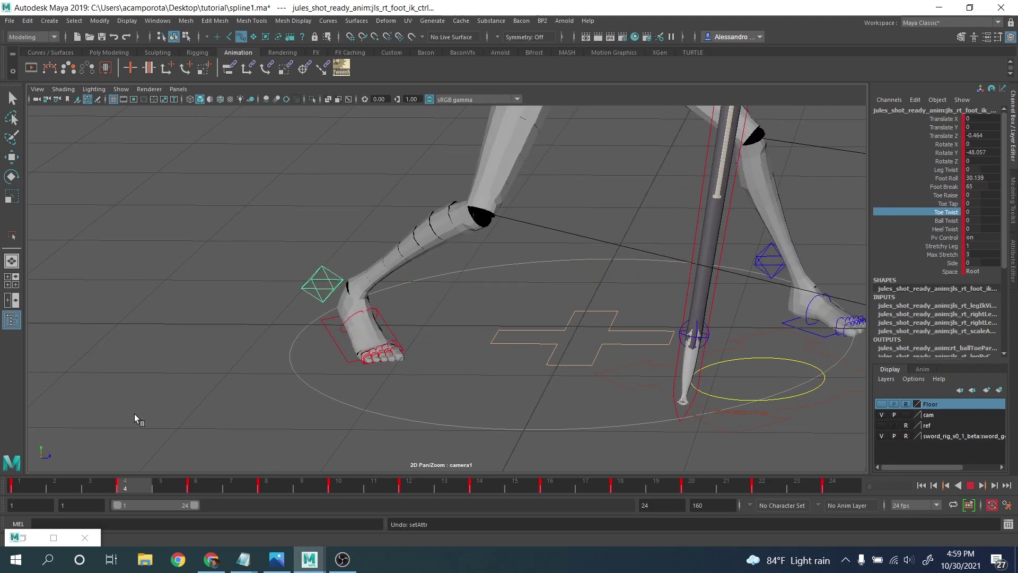
key(Escape)
Step: Select the right foot IK control and create a motion trail for it
click(214, 252)
key(e)
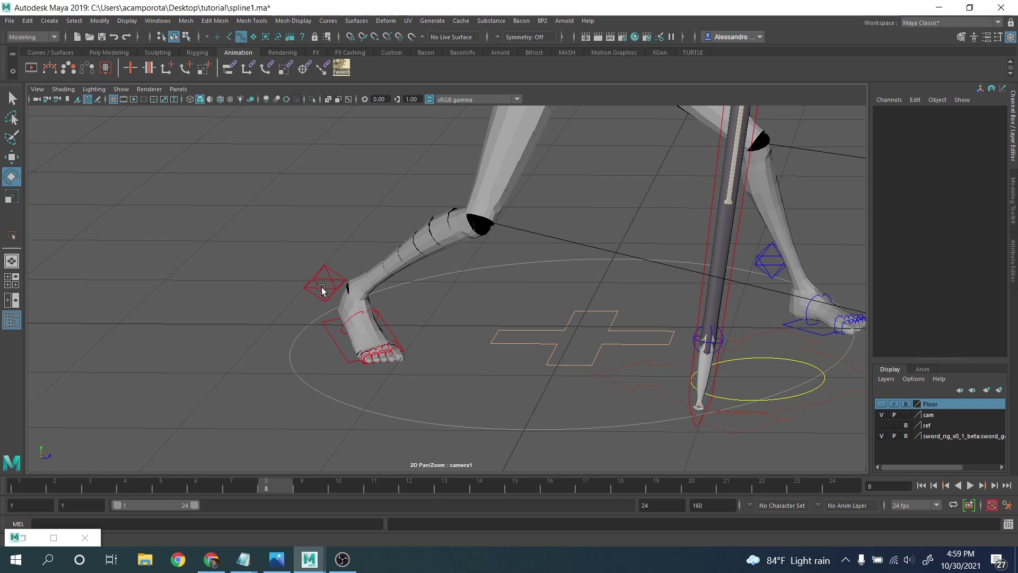
click(321, 290)
click(9, 21)
click(91, 97)
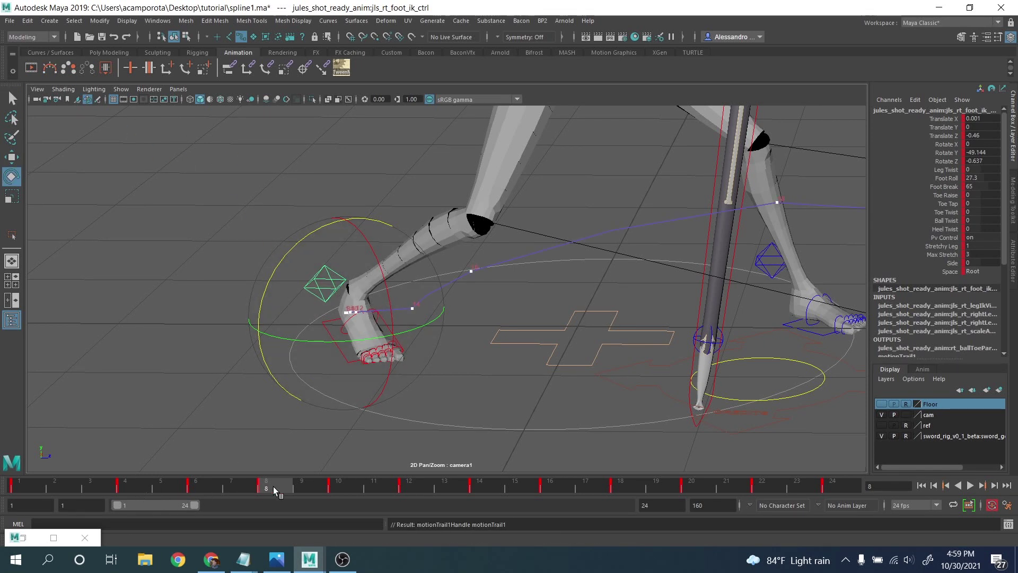
Step: Raise the right foot and pull it back slightly at frame 14, to Translate Y 0.018 and Translate Z -0.333
drag(274, 489, 476, 498)
key(w)
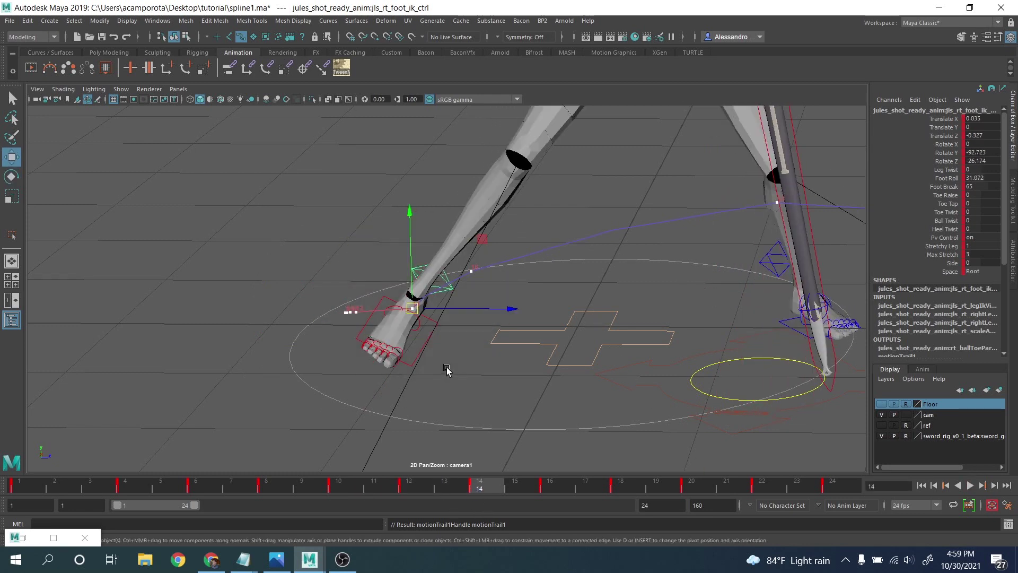
drag(410, 256, 407, 246)
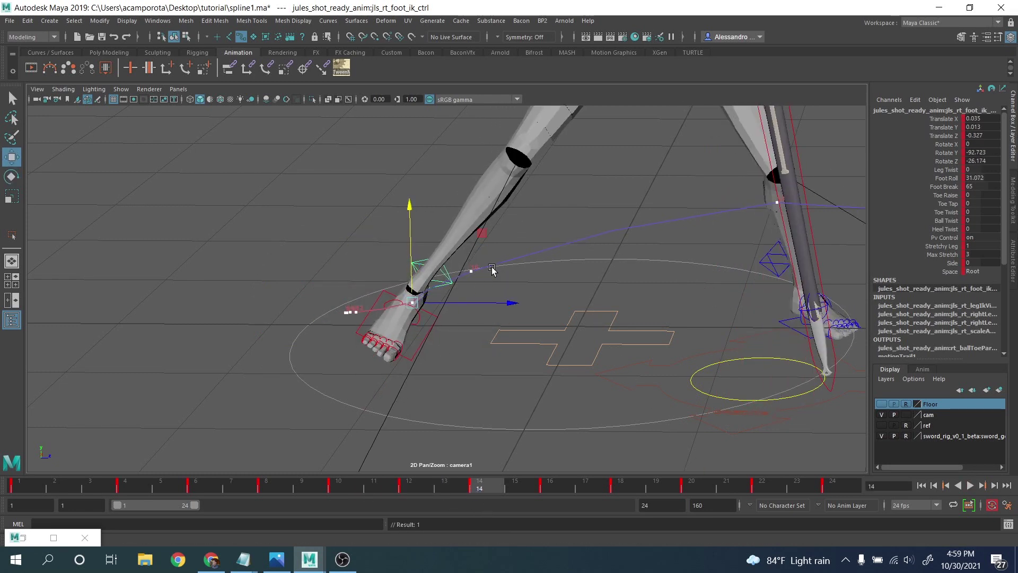
drag(482, 234, 479, 231)
Step: Move the right foot to about Translate Y 0.074, Z -0.189 at frame 16 and Y 0.131, Z 0.36 at frame 18
drag(463, 489, 558, 487)
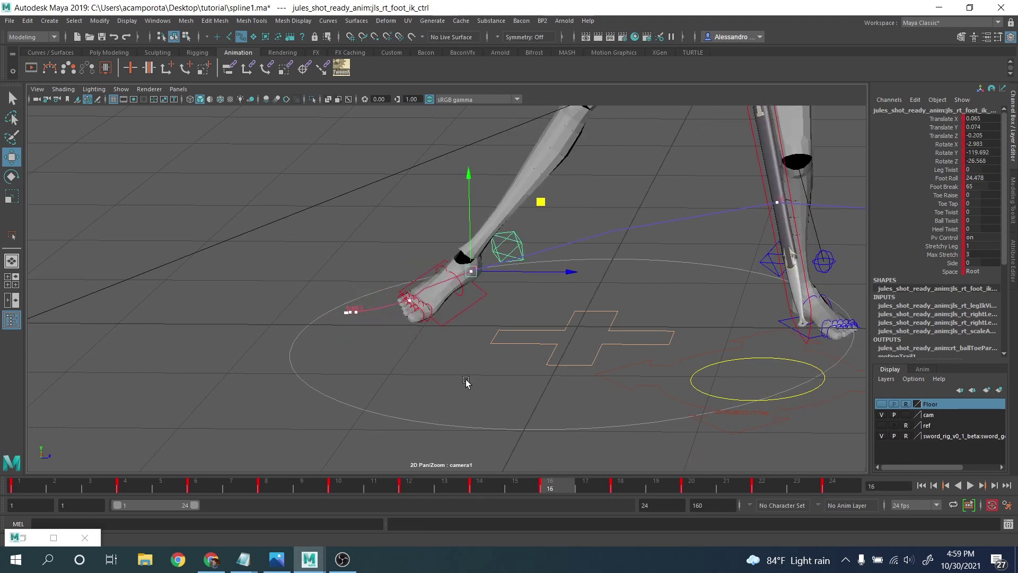
key(backslash)
middle_drag(377, 338, 380, 340)
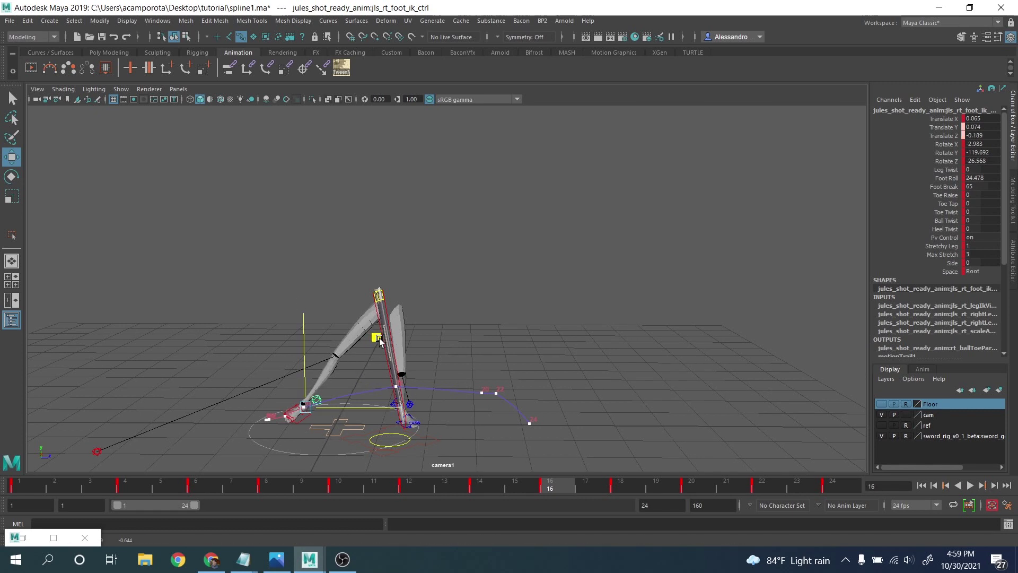
drag(566, 487, 610, 480)
middle_drag(462, 312, 450, 317)
Step: Move the right foot to about Translate Y 0.061, Z 1.227 at frame 22 and Y 0.12, Z 1.011 at frame 20
mouse_move(623, 487)
mouse_down()
mouse_move(834, 509)
mouse_move(765, 502)
mouse_up()
middle_drag(564, 339, 572, 334)
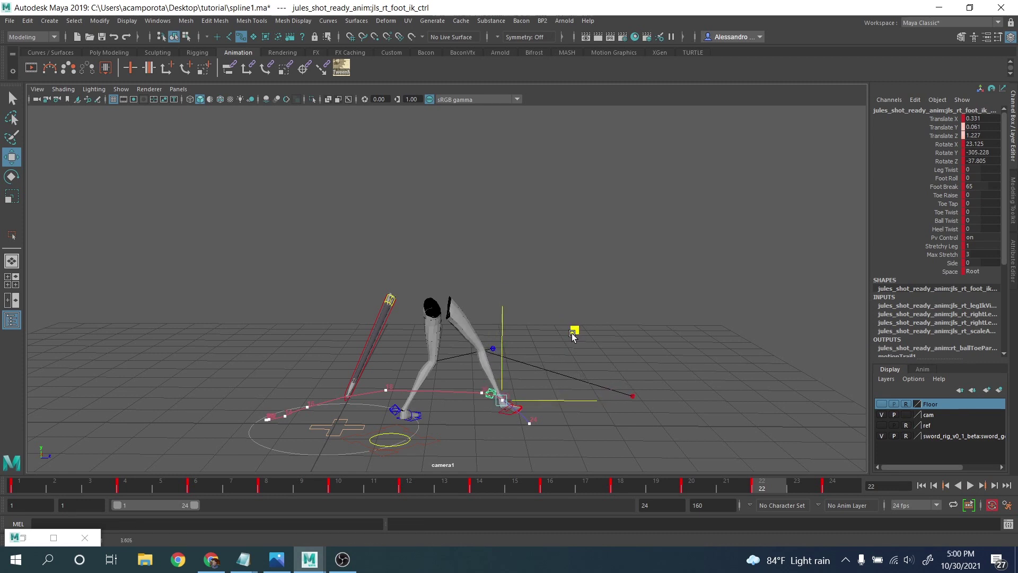
drag(800, 485, 708, 488)
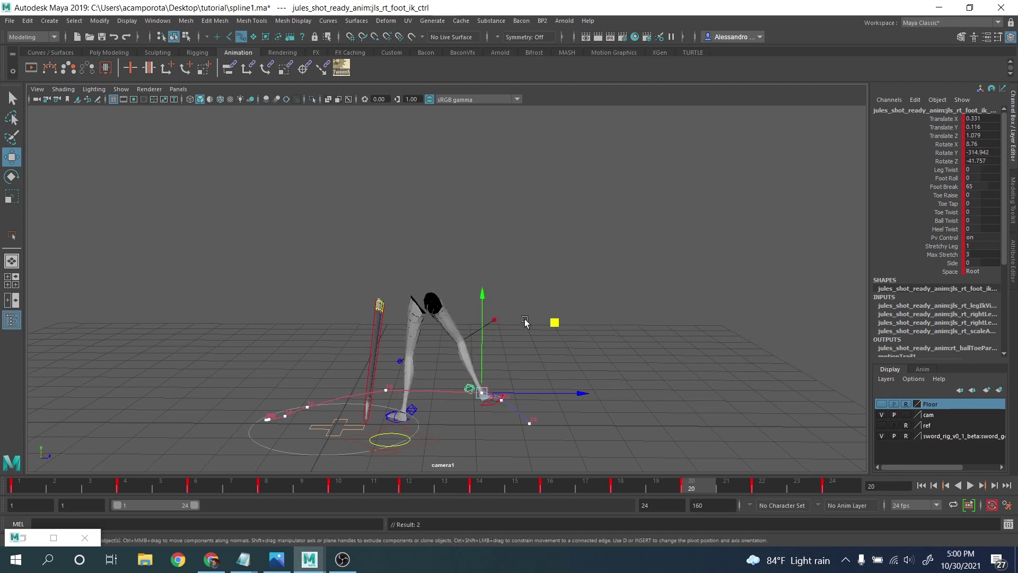
middle_drag(546, 319, 541, 321)
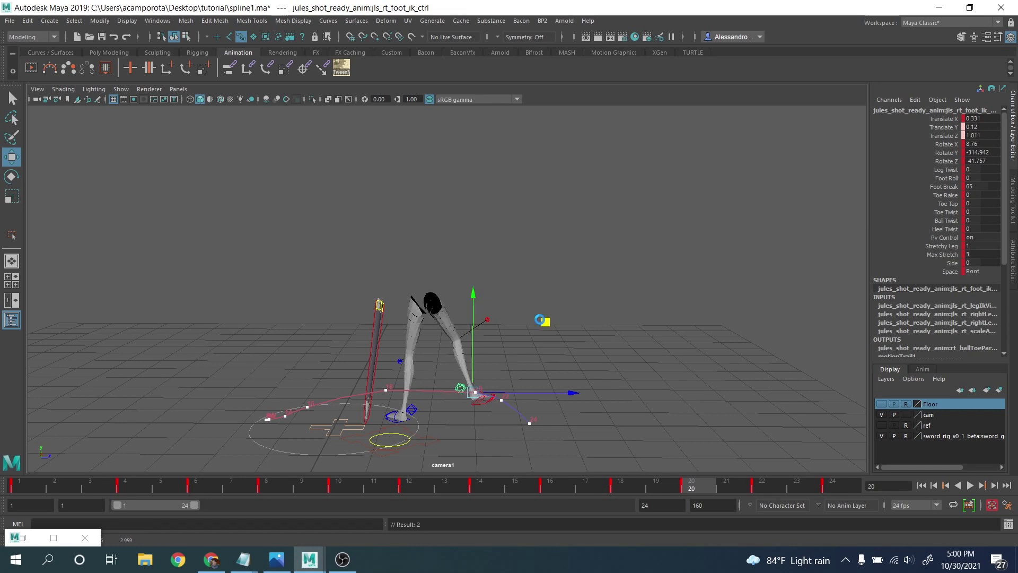
Step: Play back the revised right foot arc and scrub through to frame 21 to check the motion
click(970, 485)
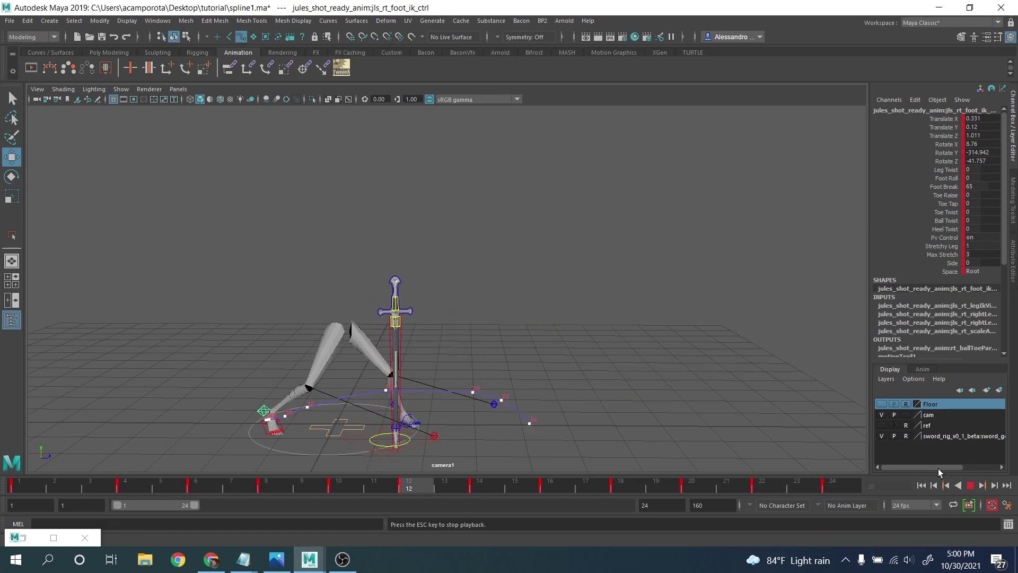
key(Escape)
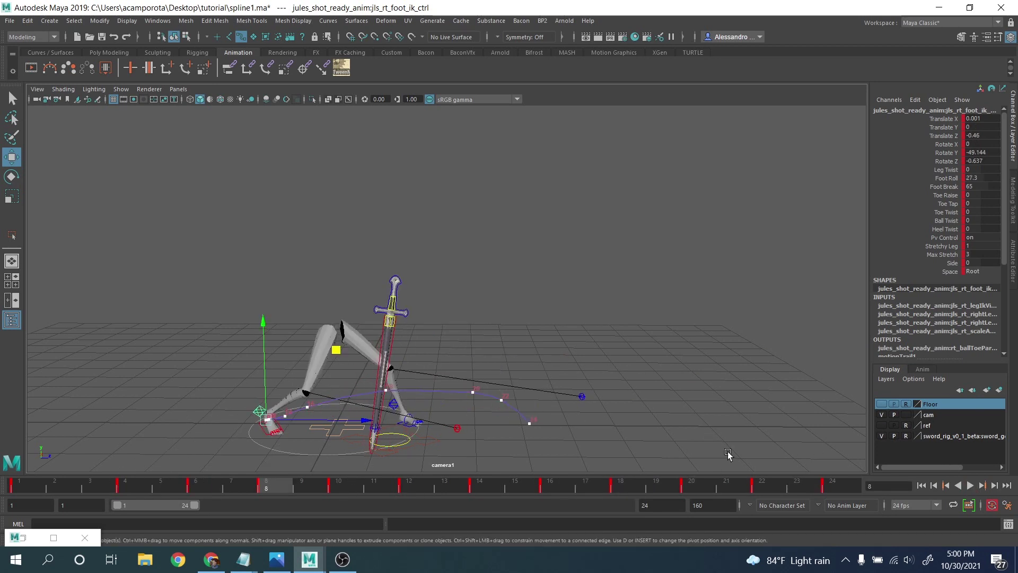
key(alt+v)
drag(349, 479, 733, 485)
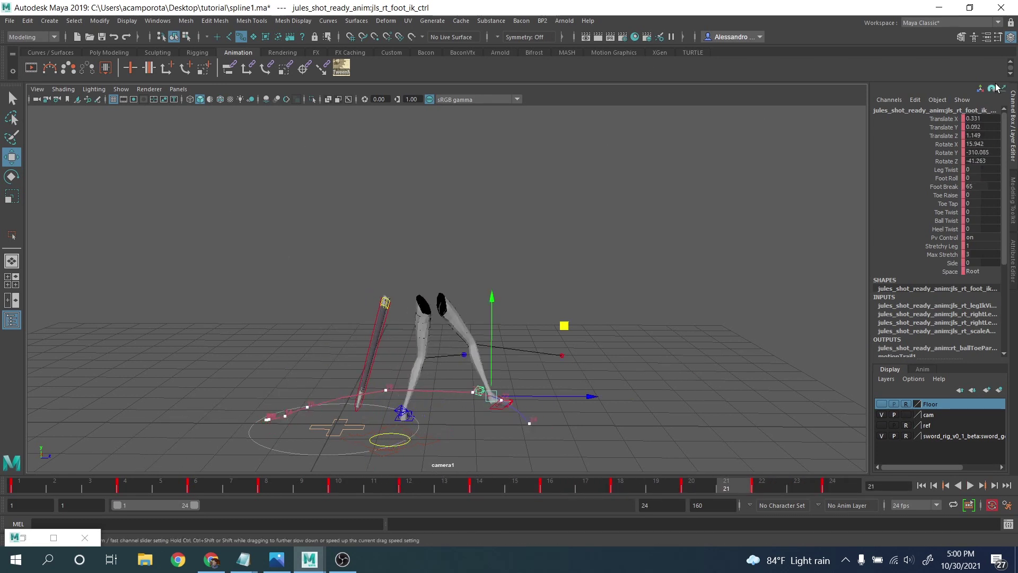
Step: View the scene from above through the persp camera and shift the right foot sideways at frame 16
click(179, 89)
mouse_move(223, 99)
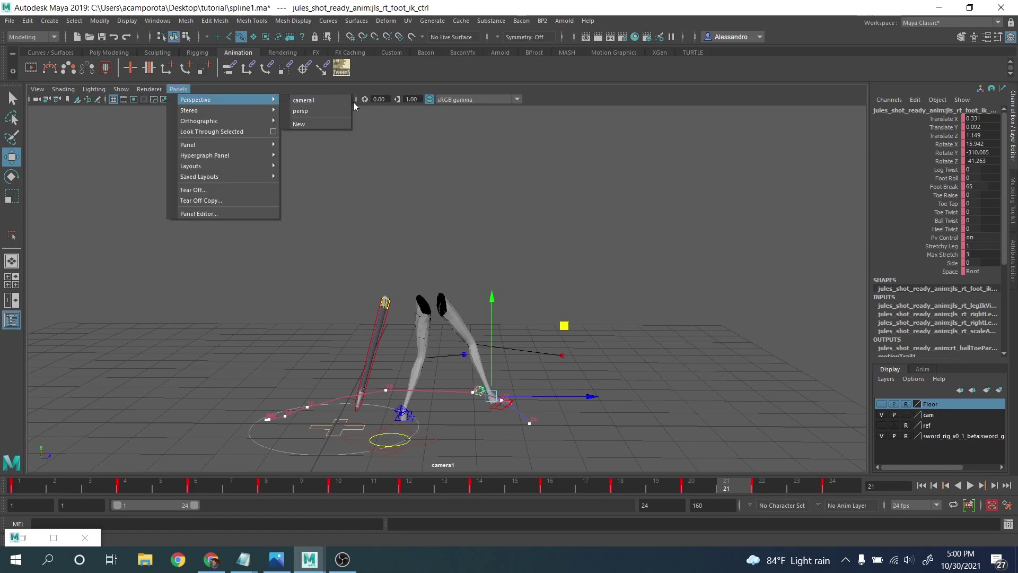
click(300, 111)
alt+drag(532, 232, 415, 347)
key(comma)
key(comma)
key(comma)
key(comma)
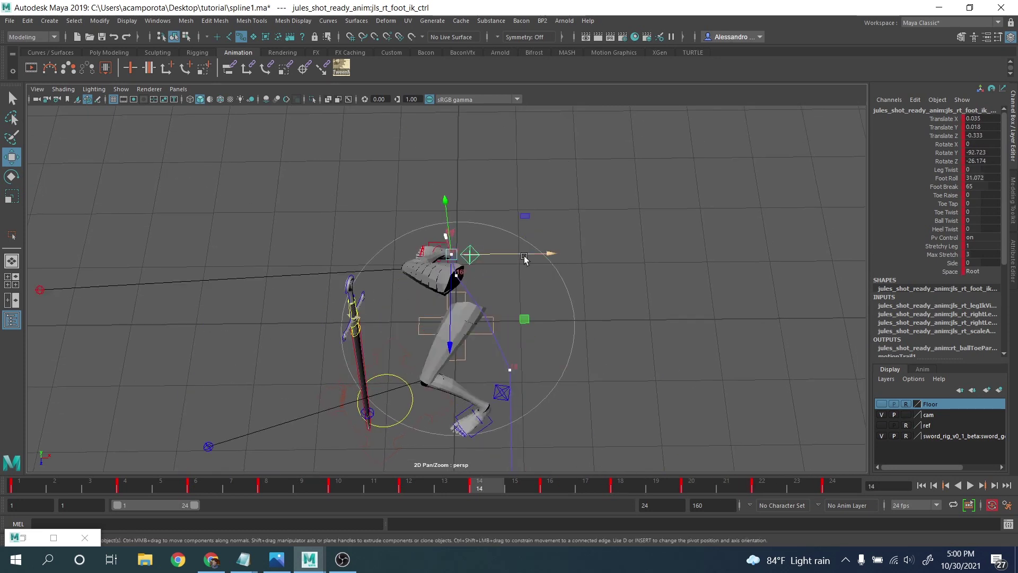
key(period)
drag(538, 275, 542, 277)
Step: Shift the right foot inward at frame 20 to Translate X 0.329, and at frame 22 to about X 0.097, Z 1.244
key(period)
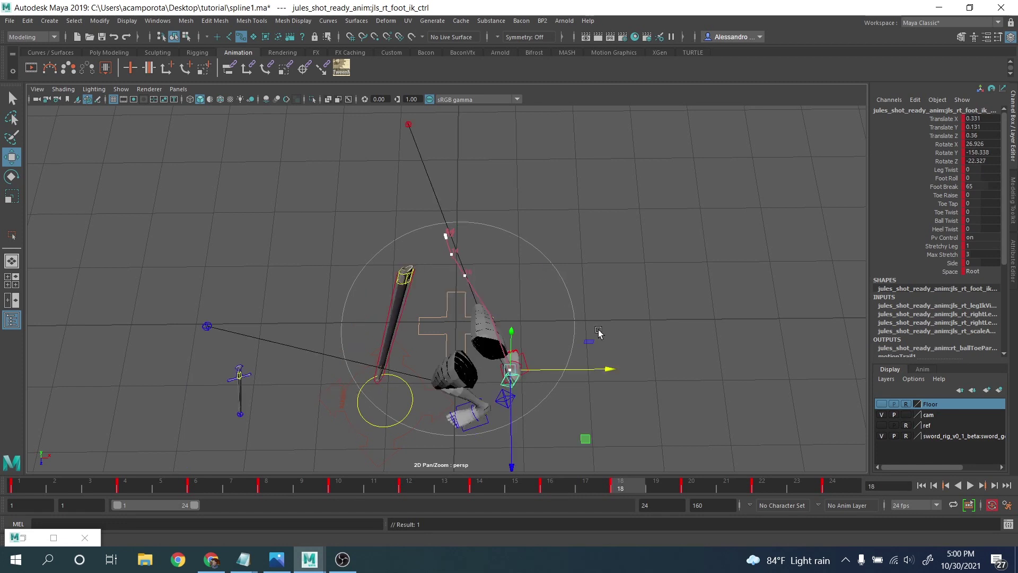
key(period)
middle_drag(583, 386, 576, 260)
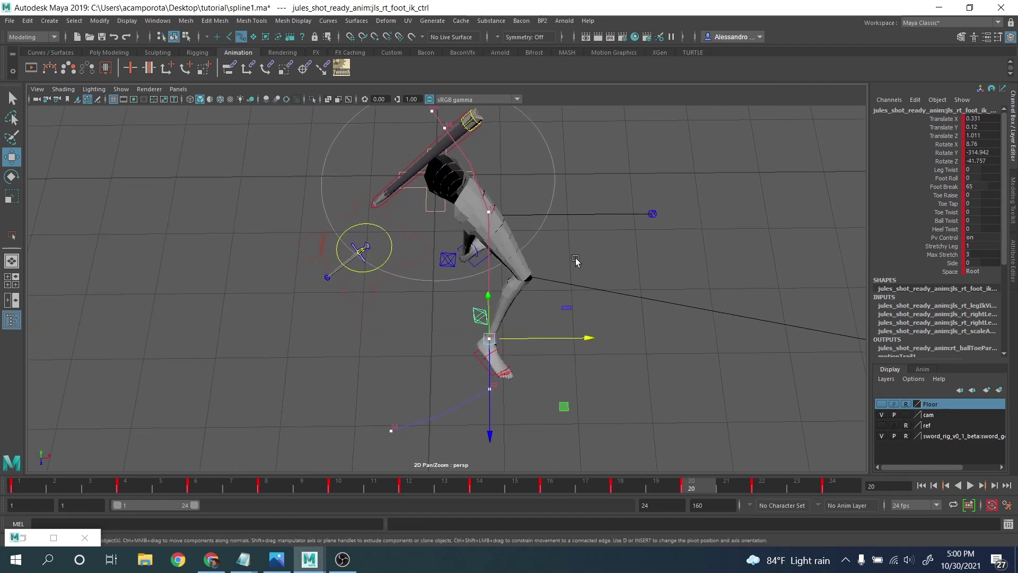
drag(572, 340, 573, 339)
key(period)
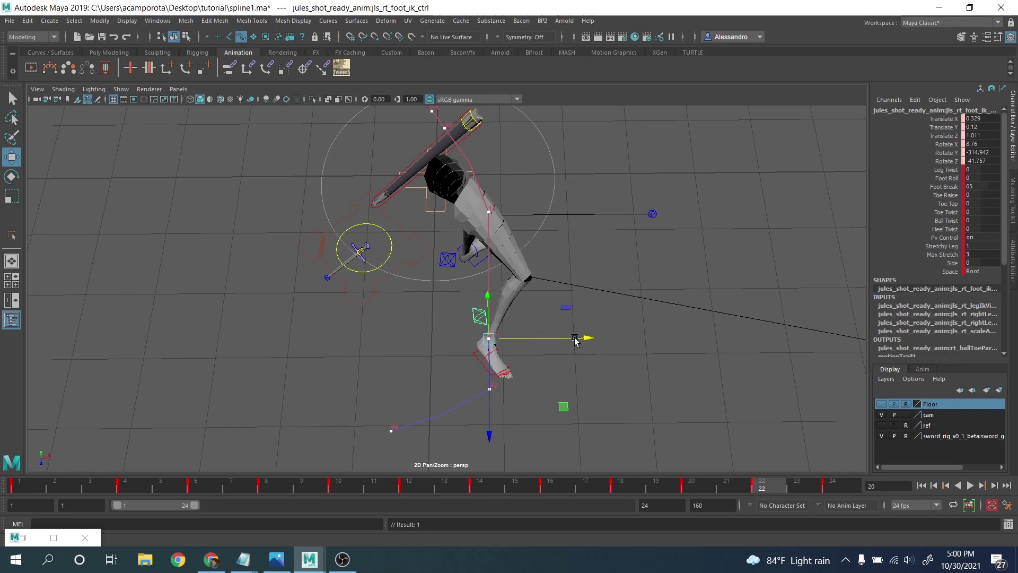
drag(537, 393, 536, 393)
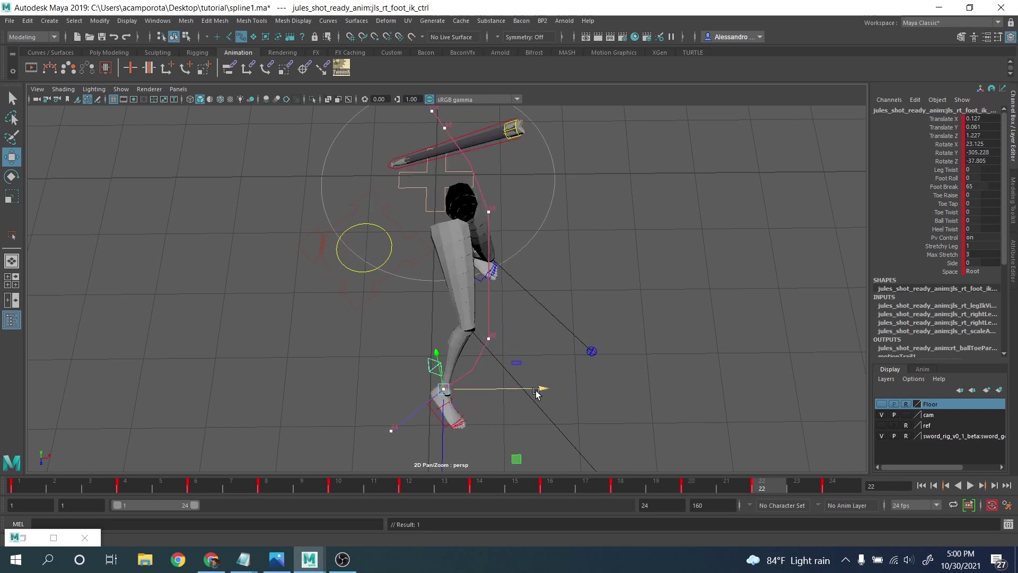
drag(509, 457, 507, 464)
Step: Set the right foot to about Translate X 0.305 at frame 20, and move it to about X 0.372, Z 0.705 at frame 19
key(alt+comma)
key(alt+comma)
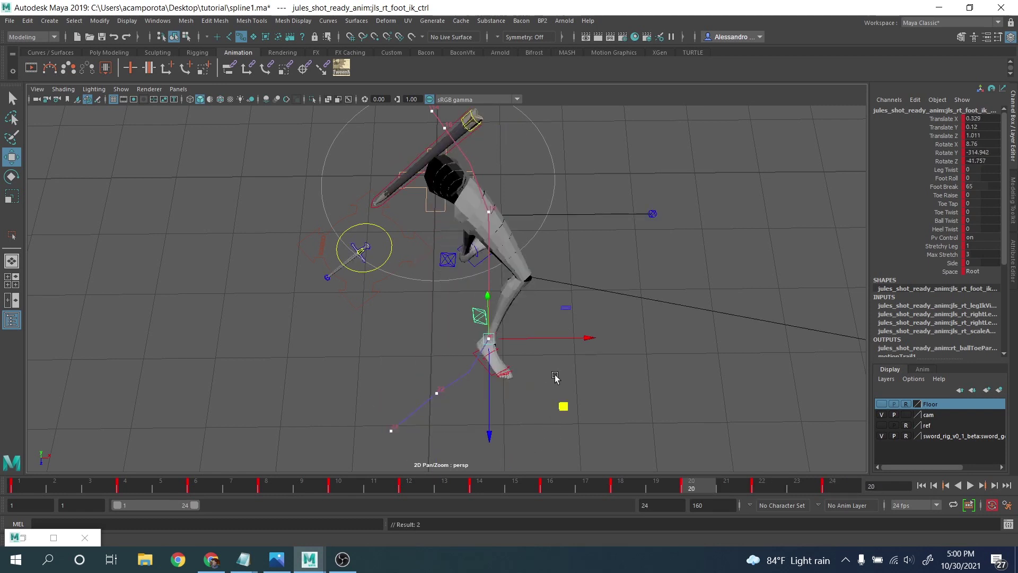
drag(543, 337, 547, 337)
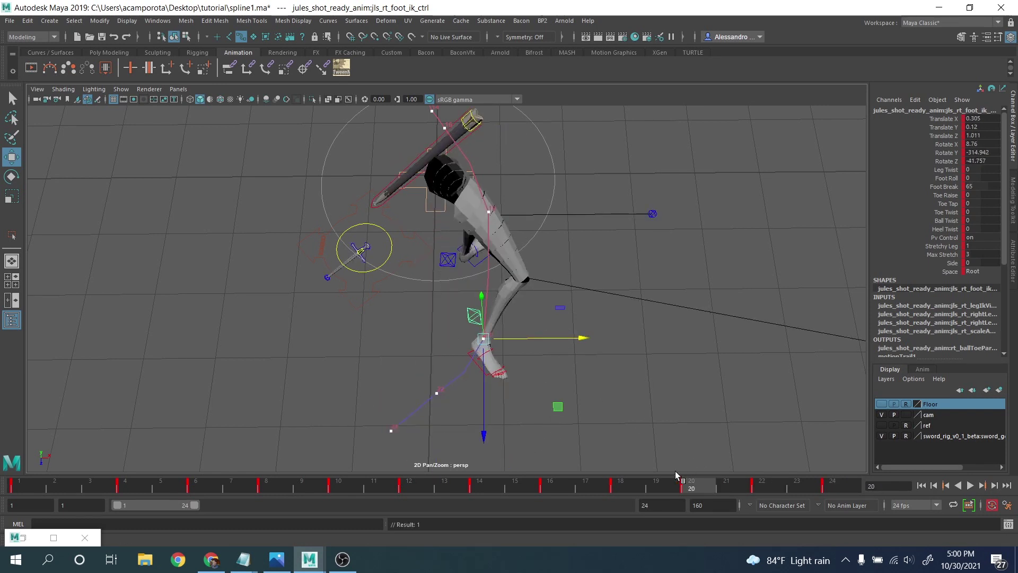
key(alt+comma)
drag(578, 275, 560, 284)
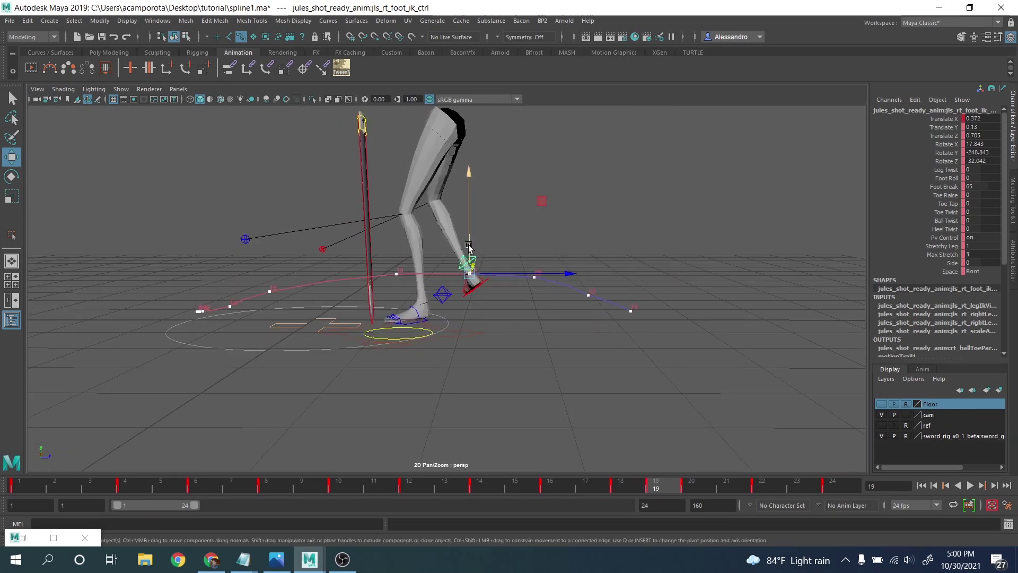
Step: From a side view, lower the right foot at frames 19, 20 and 22, reaching Translate Y 0.054 at frame 22
drag(469, 247, 469, 250)
key(period)
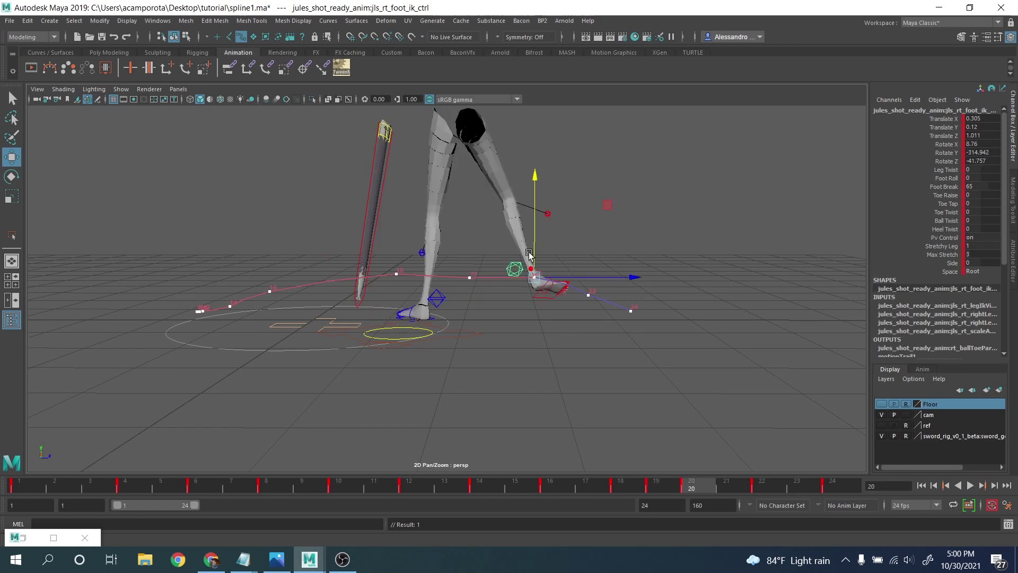
drag(529, 247, 592, 262)
key(period)
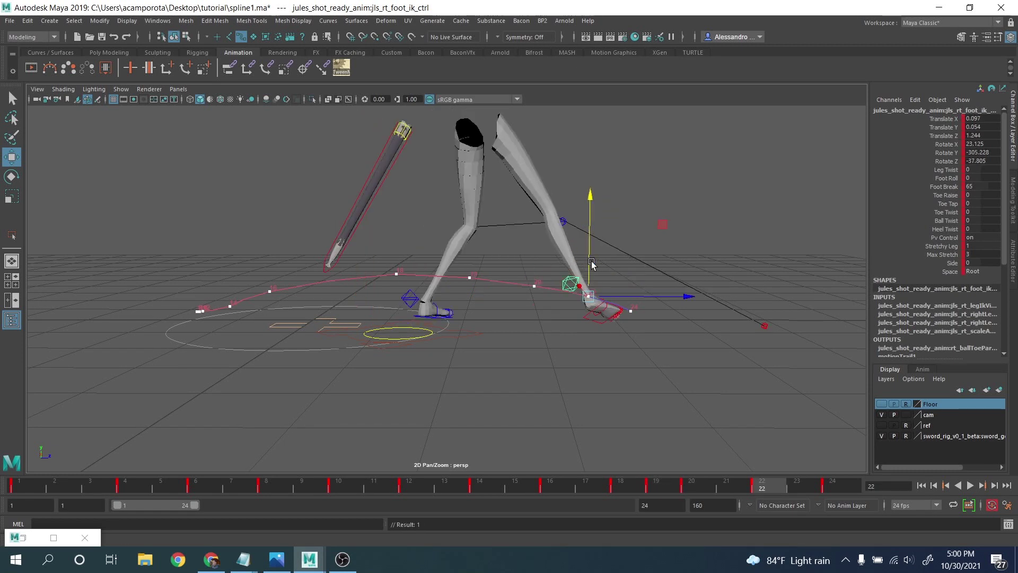
Step: Return to frame 14 and lift the right foot forward to about Translate Y 0.034 and Translate Z -0.319
key(comma)
key(comma)
key(comma)
key(comma)
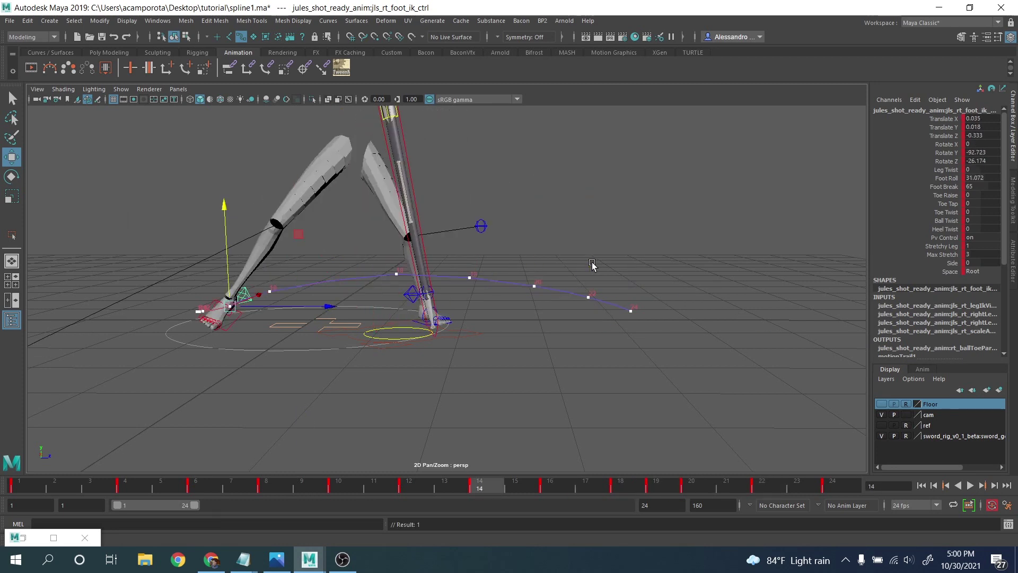
key(comma)
key(period)
middle_drag(287, 269, 302, 230)
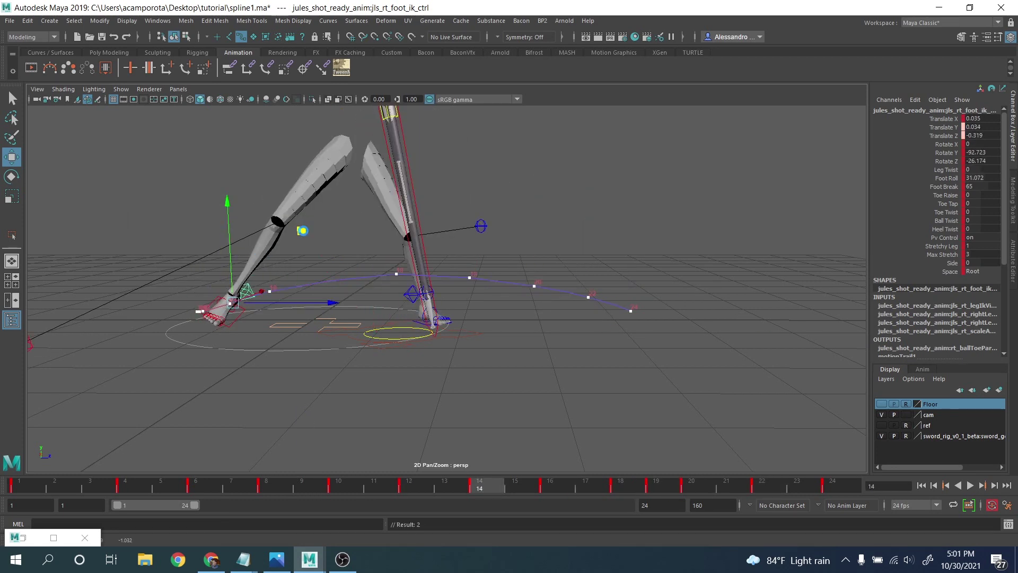
Step: Switch to the Animation workspace and delete the right foot's motion trail from the scene
click(914, 23)
click(927, 134)
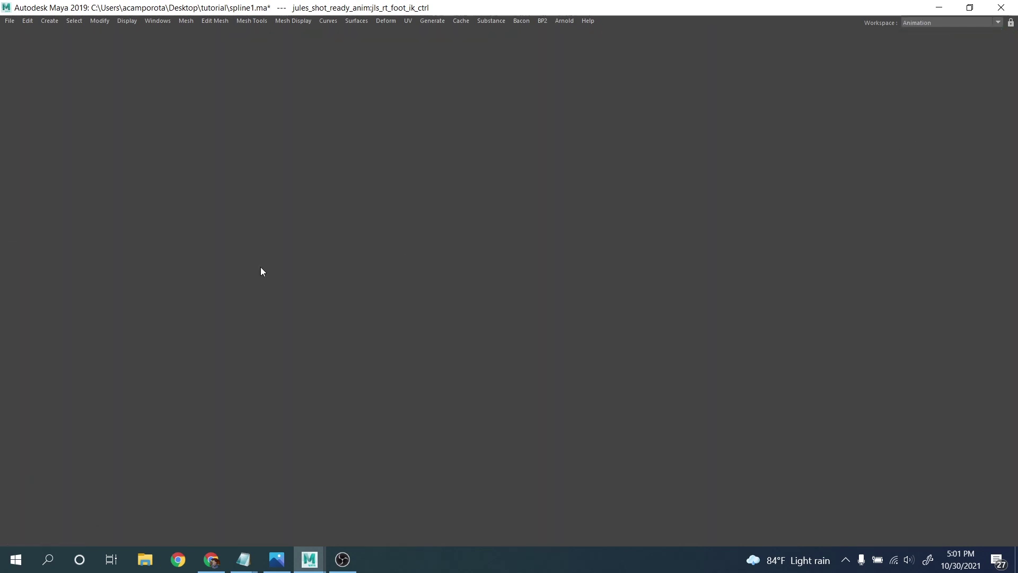
click(62, 228)
key(Delete)
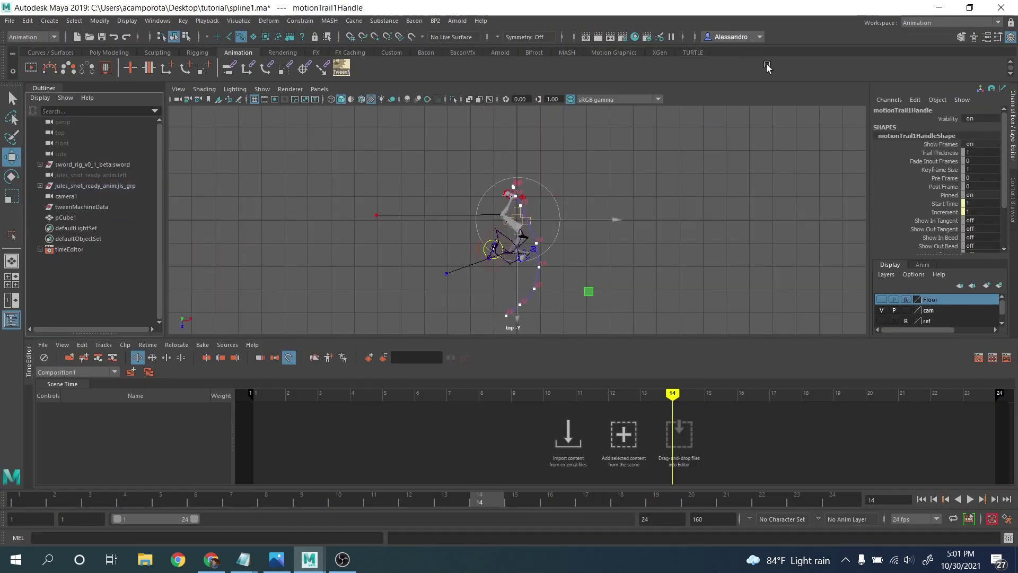
Step: Restore the Maya Classic workspace with the Graph Editor closed, and save the scene
click(915, 23)
click(915, 34)
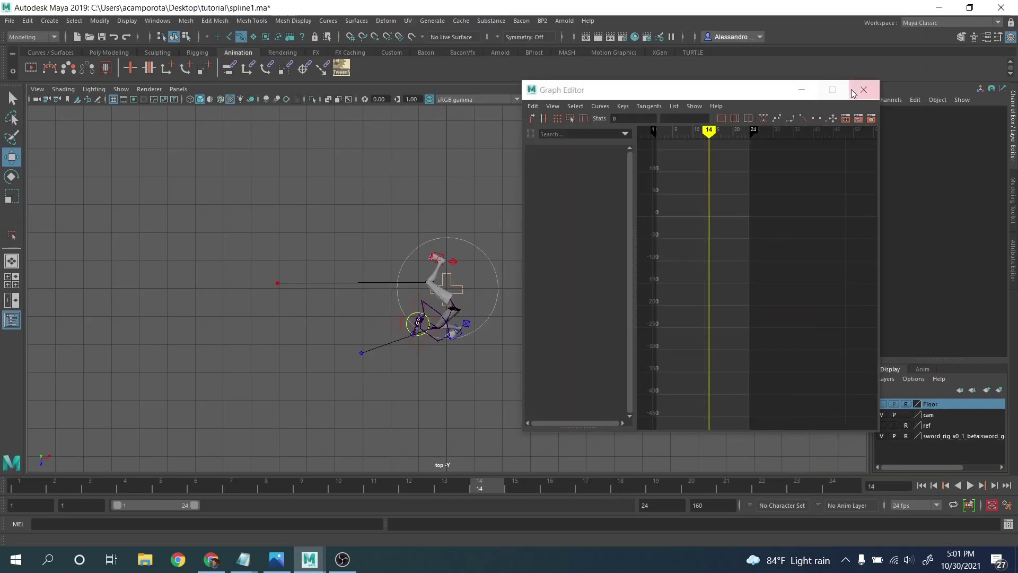
click(853, 93)
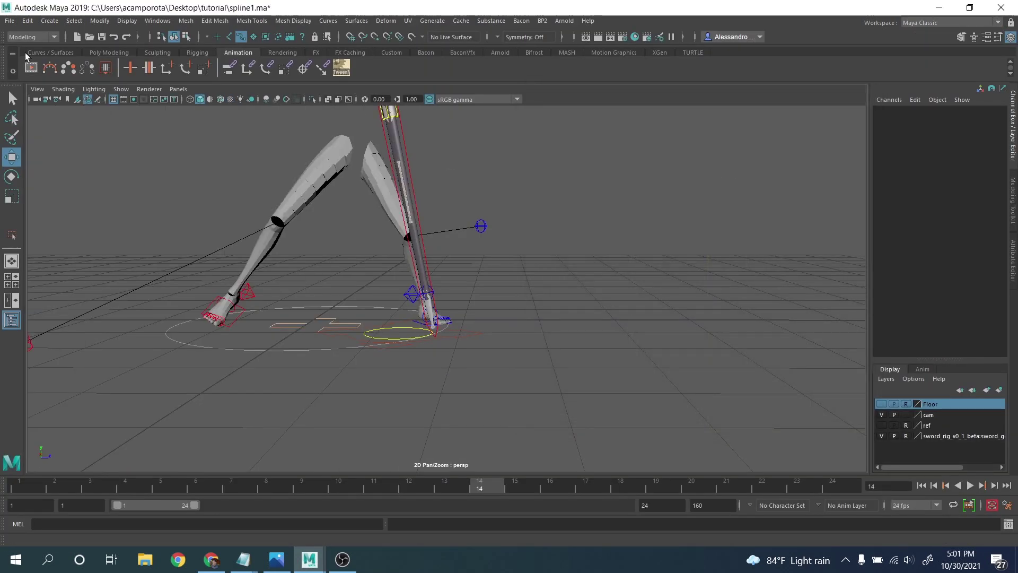
click(10, 21)
click(32, 64)
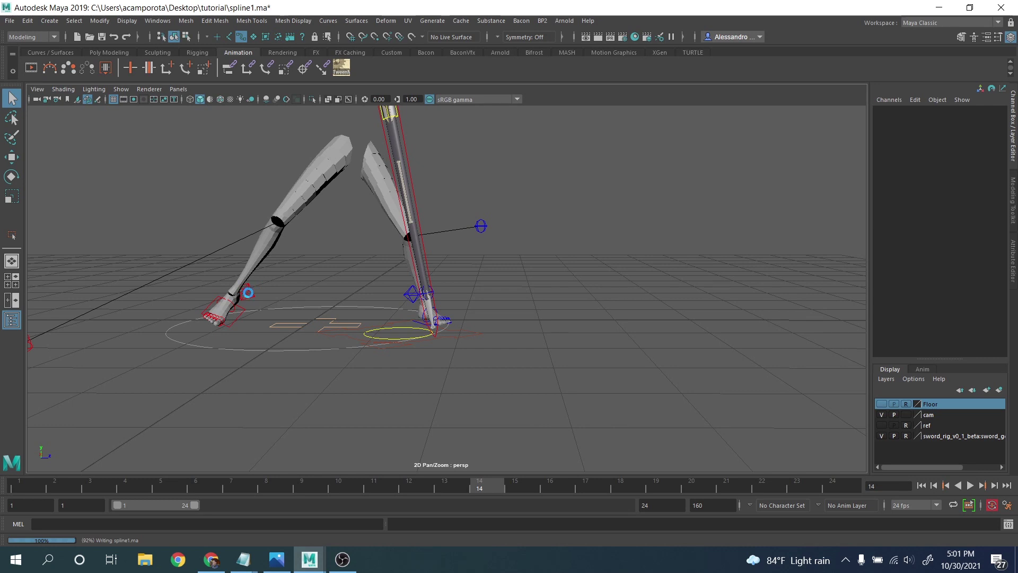
Step: Select the right foot IK control and display its Translate Y curve in the Graph Editor
click(247, 293)
key(w)
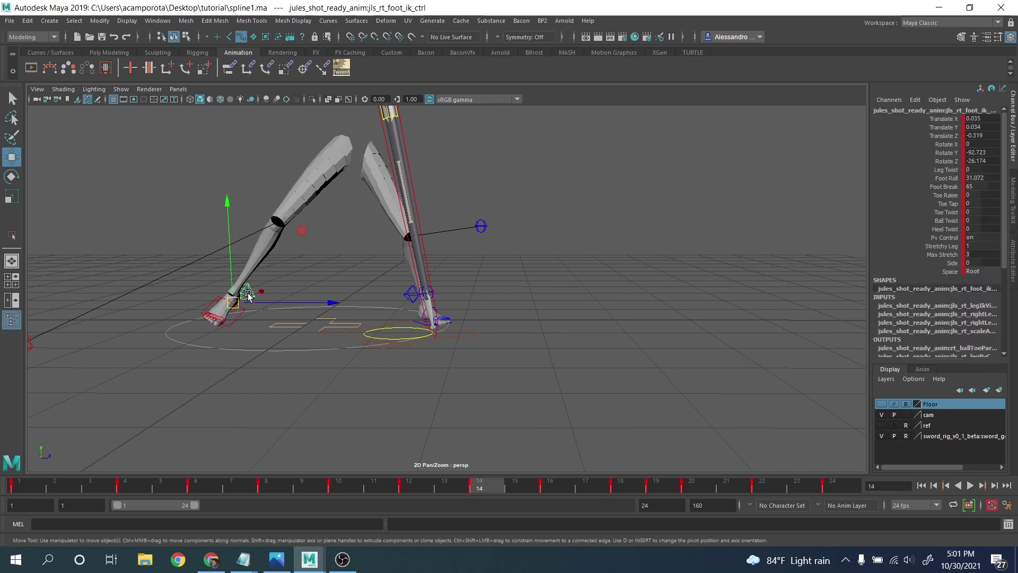
click(157, 20)
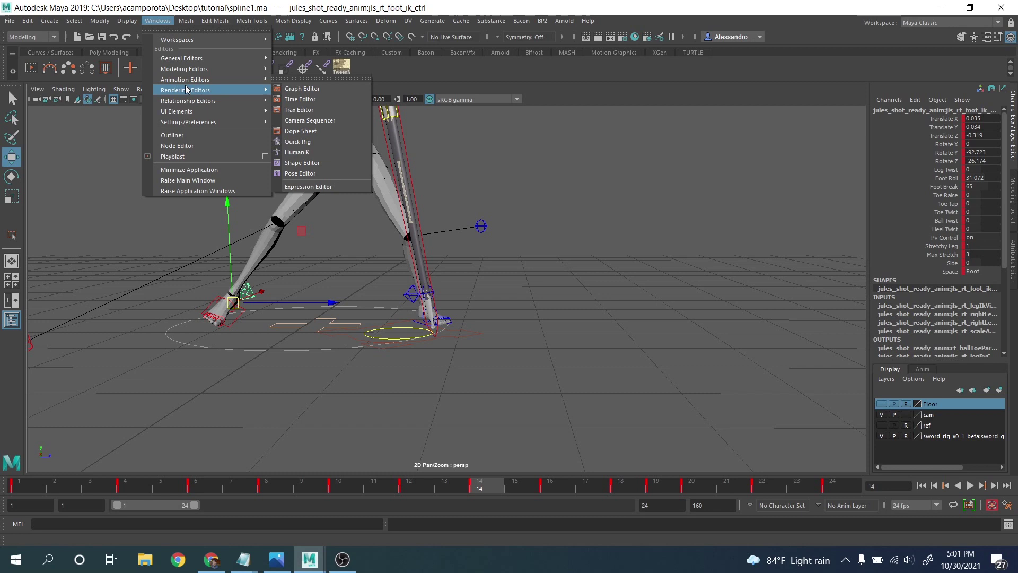
click(301, 88)
click(591, 192)
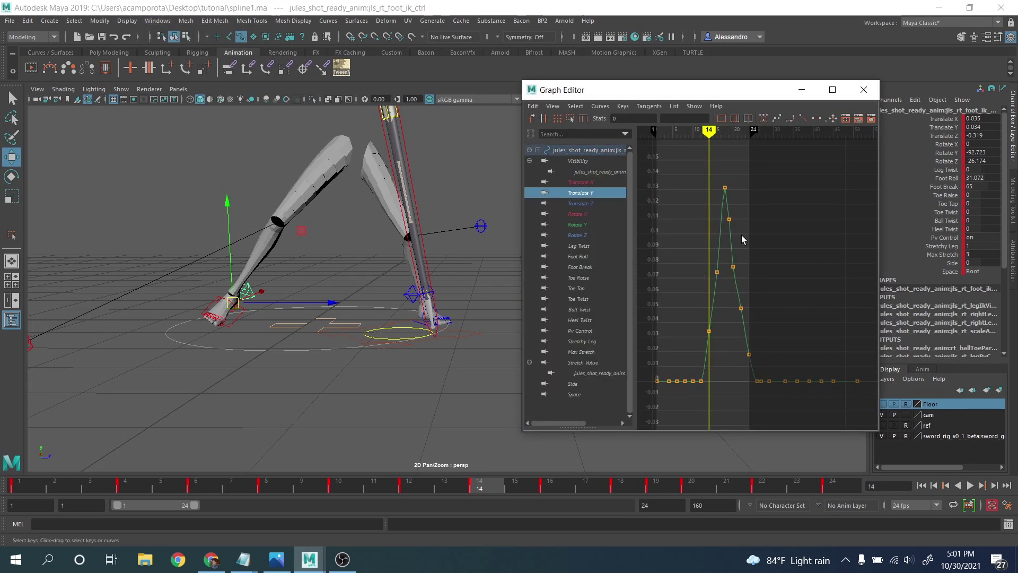
key(f)
Step: Raise the right foot's Translate Y keys to about 0.101 at frame 16 and 0.0776 at frame 20
alt+middle_drag(760, 249, 765, 234)
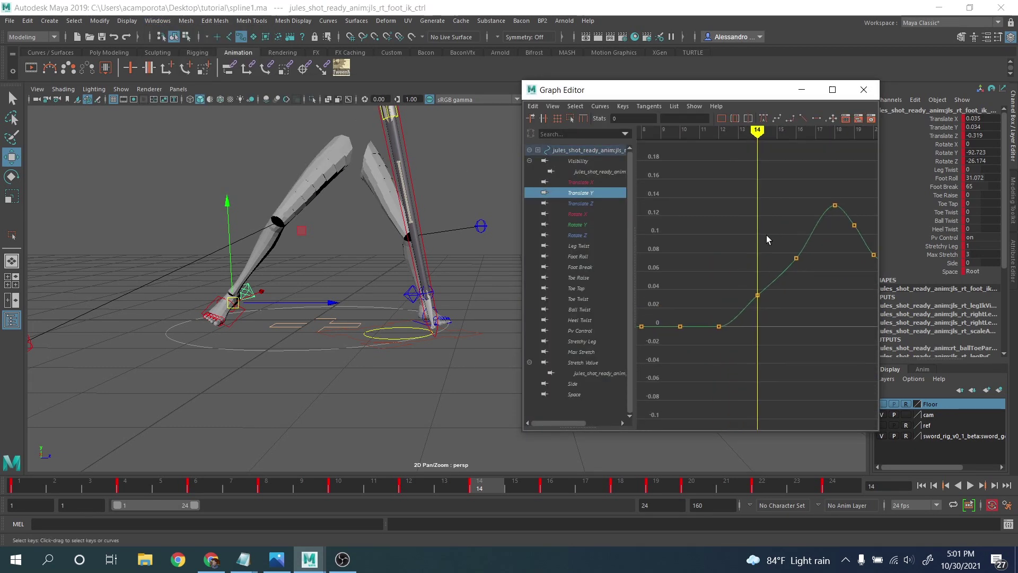
scroll(766, 250, up, 3)
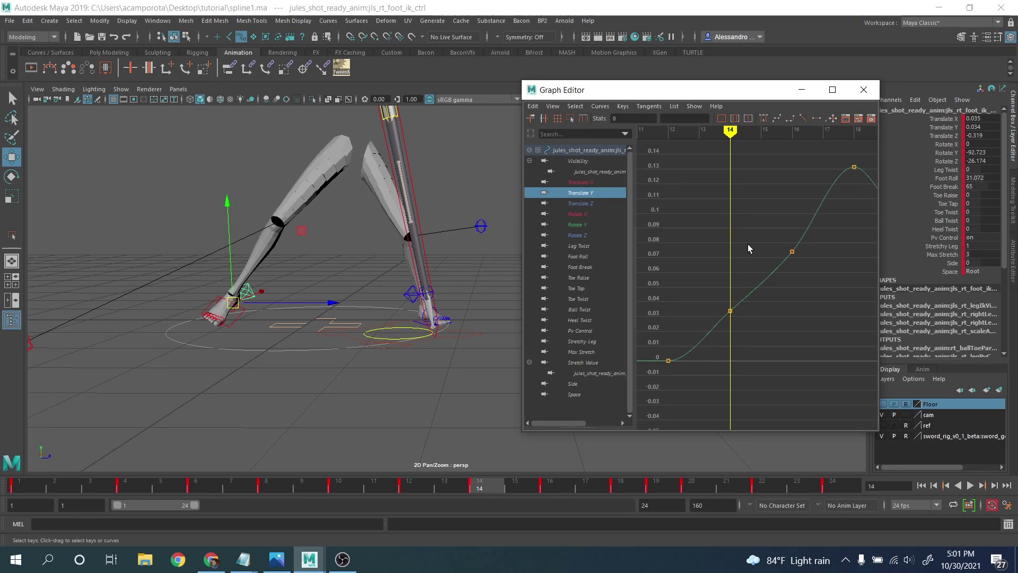
key(period)
drag(757, 216, 805, 272)
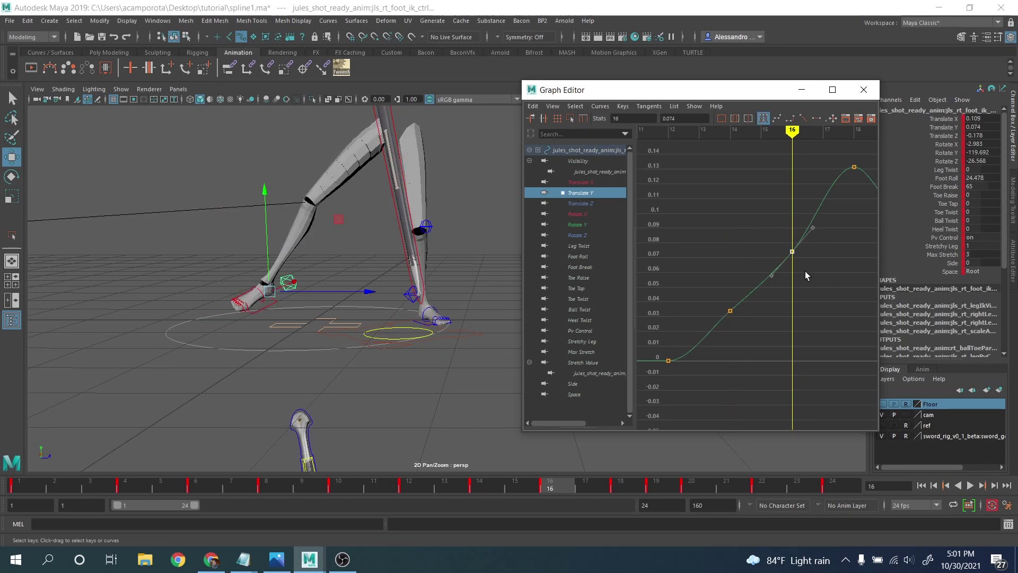
middle_drag(804, 271, 738, 238)
scroll(806, 228, down, 3)
alt+right_drag(738, 237, 793, 233)
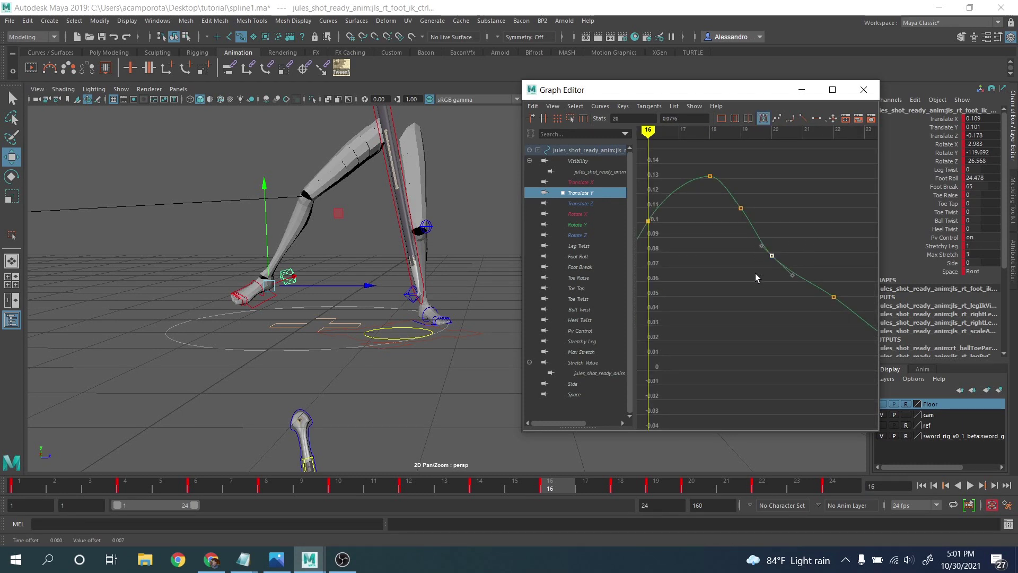
Step: Go to frame 22 and move the Graph Editor clear of the right leg in the viewport
key(period)
key(period)
key(period)
key(period)
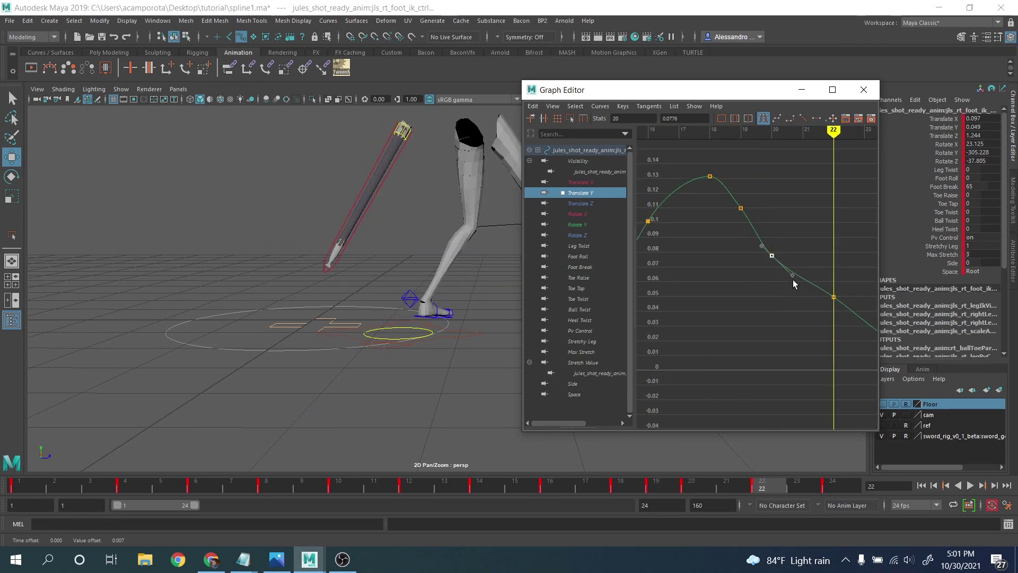
drag(639, 90, 764, 99)
alt+middle_drag(896, 271, 813, 244)
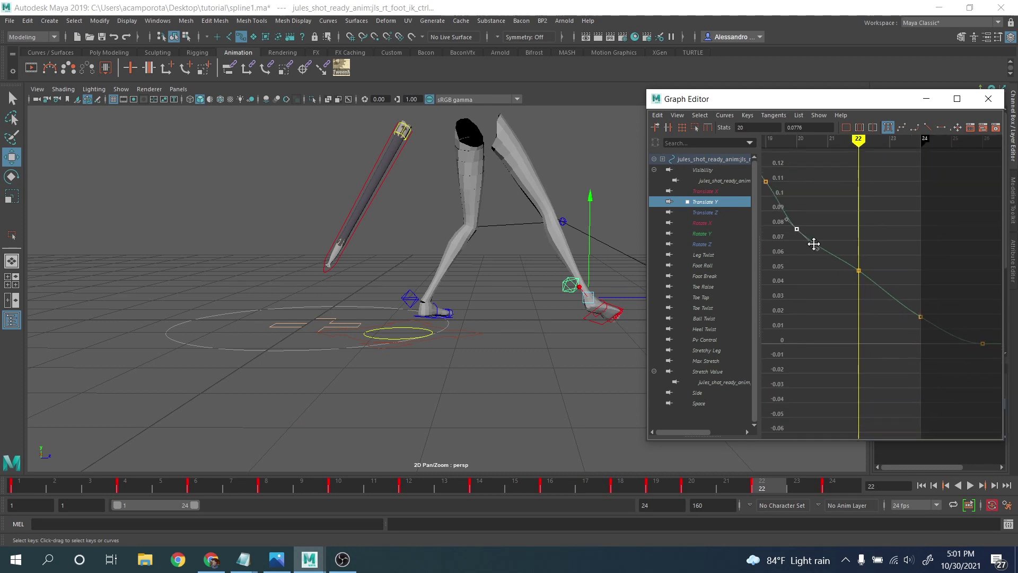
Step: Try to lower the right foot's Translate Y key at frame 22
click(858, 270)
middle_drag(858, 270, 852, 334)
key(ctrl+z)
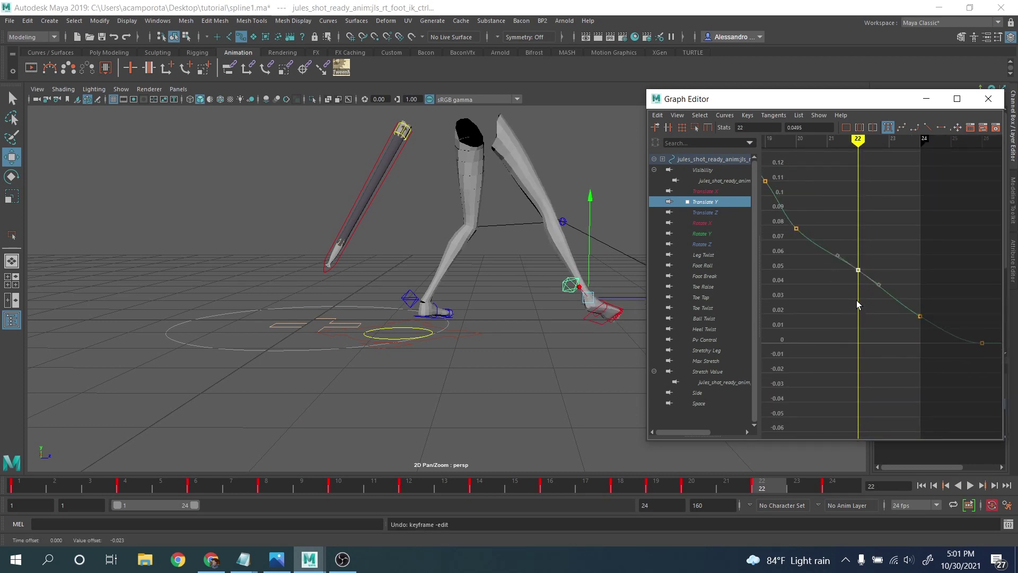
Step: Nudge the Translate Y keys on the right foot's descent to smooth the falling part of the curve
key(f)
alt+middle_drag(868, 289, 890, 305)
drag(888, 218, 836, 287)
middle_drag(834, 289, 853, 285)
drag(852, 212, 814, 244)
mouse_move(814, 245)
middle_down()
mouse_move(818, 236)
mouse_move(879, 236)
mouse_move(805, 248)
middle_up()
Step: Display the right foot's Translate Z curve around frame 22
click(704, 212)
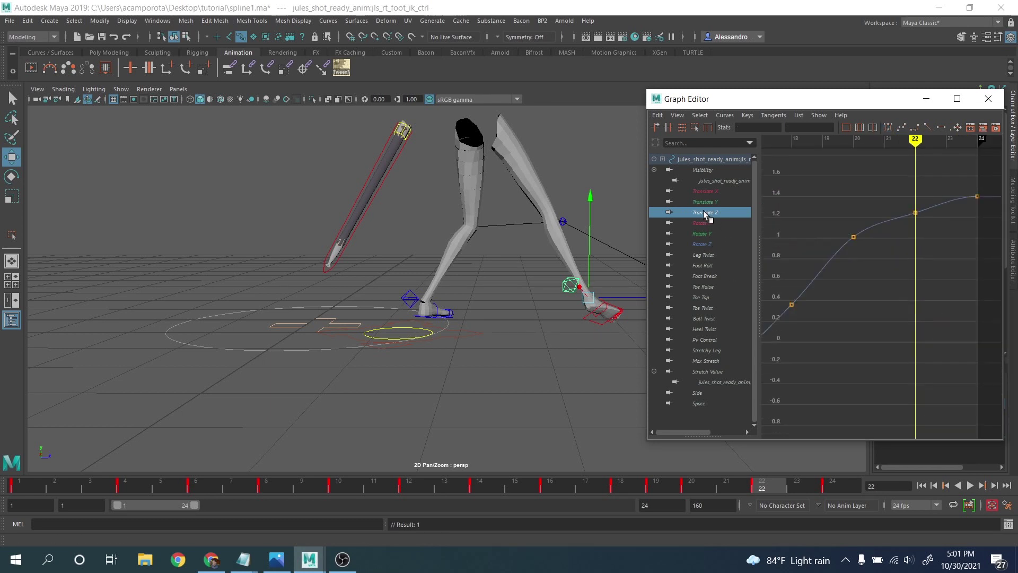
key(f)
scroll(875, 287, up, 3)
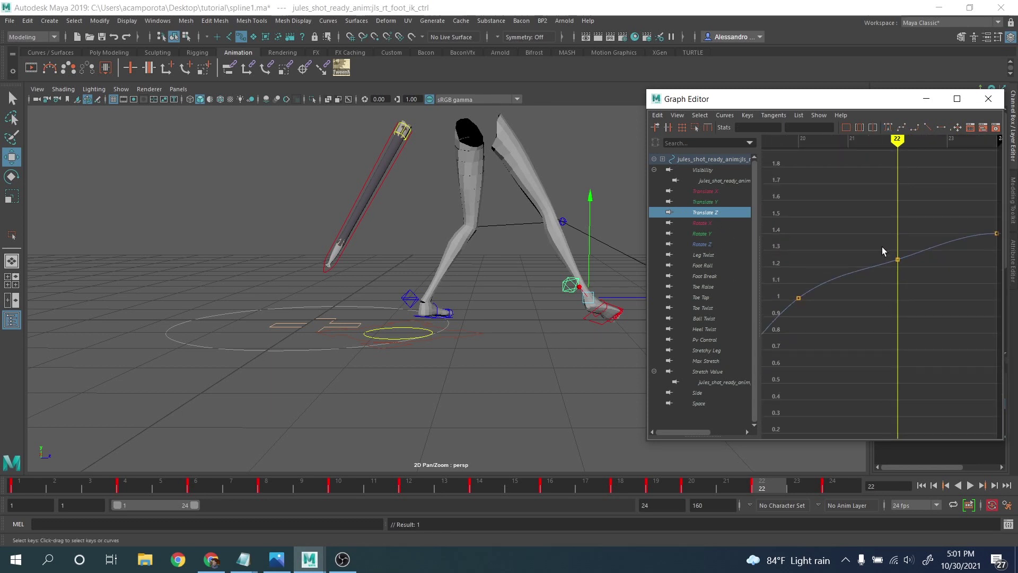
Step: Try to raise the right foot's Translate Z key at frame 22 to about 1.251
drag(881, 252, 904, 282)
middle_drag(904, 282, 903, 286)
scroll(901, 287, down, 5)
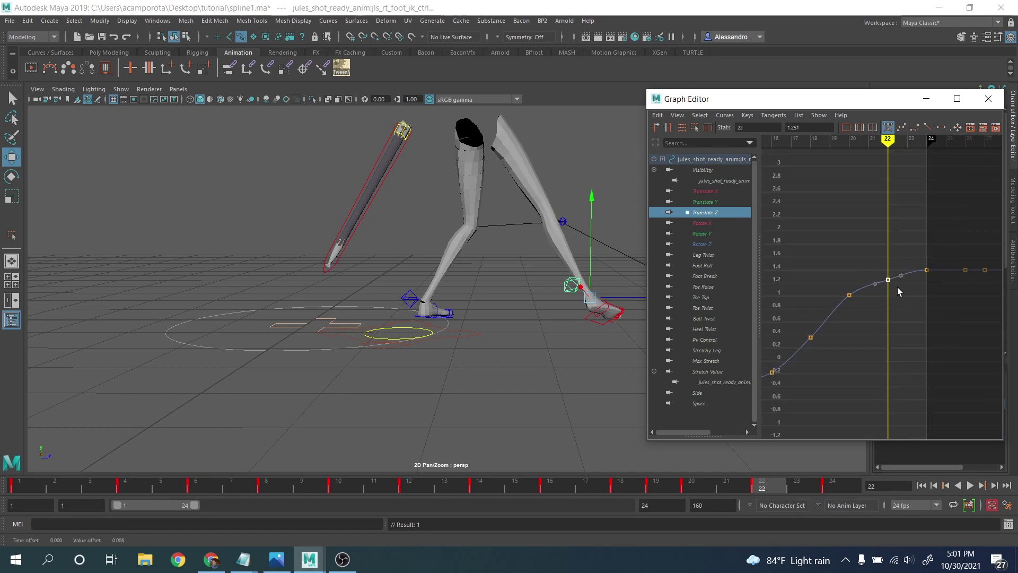
key(ctrl+z)
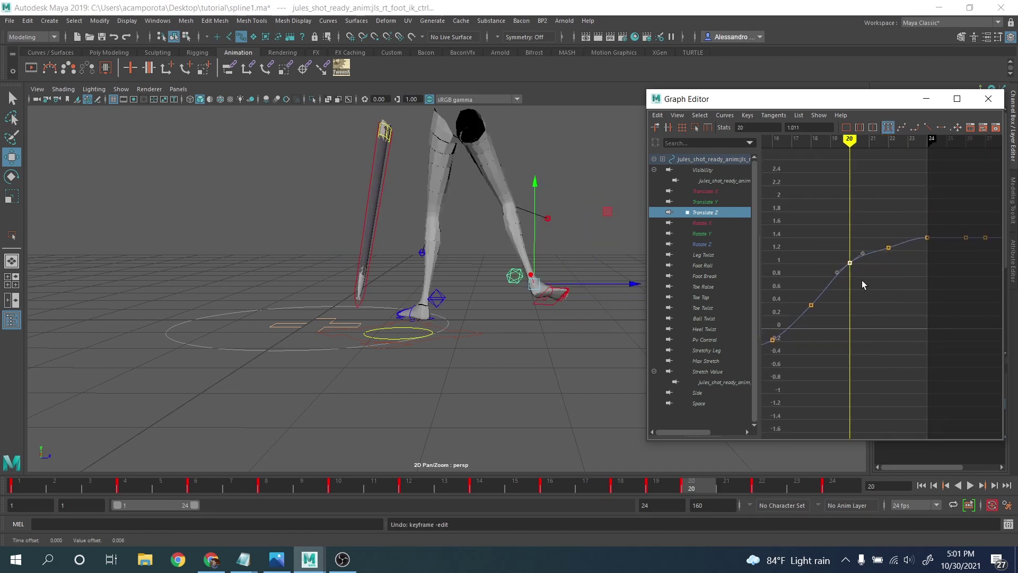
Step: Set the right foot's Translate Z keys to about 0.93 at frame 20 and 1.26 at frame 22
middle_drag(863, 285, 856, 285)
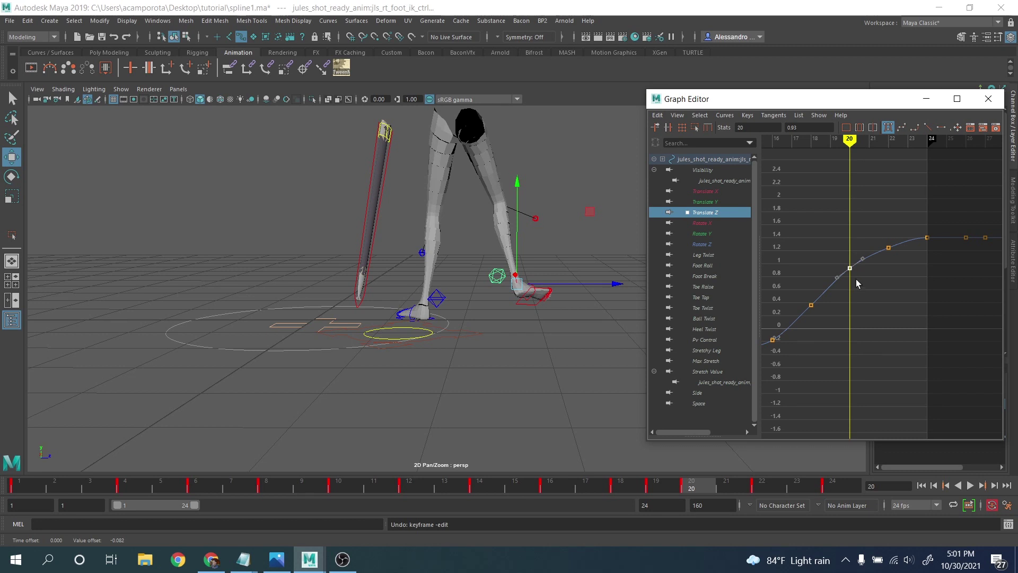
key(.)
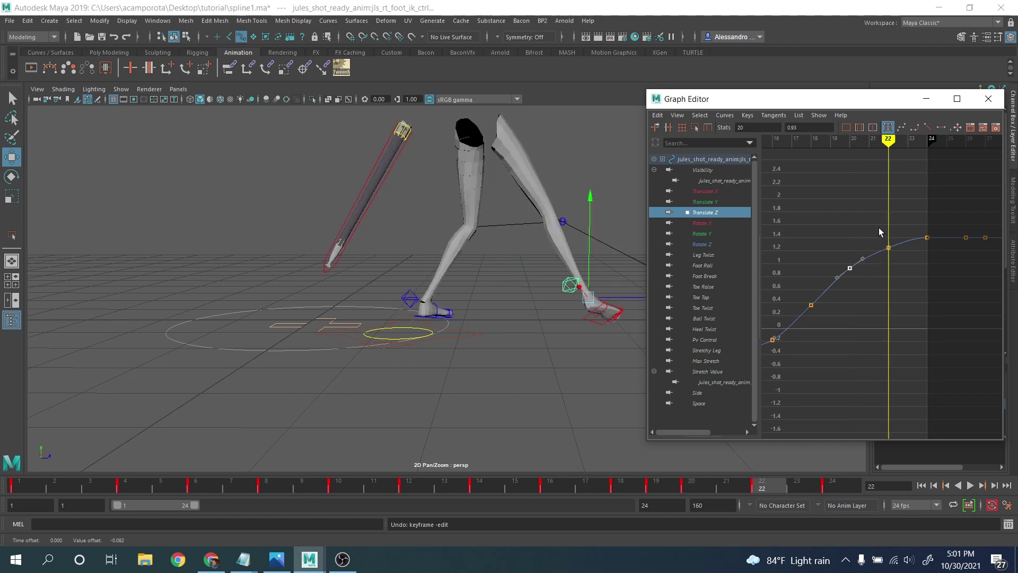
drag(880, 228, 892, 263)
middle_drag(892, 263, 893, 262)
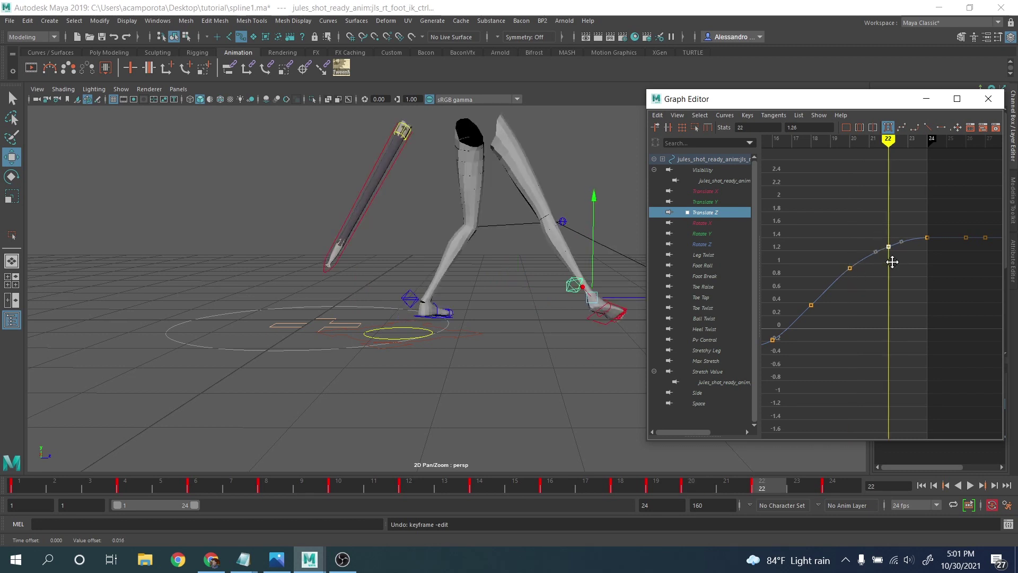
Step: Delete the right foot's Translate Z key at frame 14
alt+middle_drag(832, 297, 869, 252)
alt+right_drag(868, 253, 843, 255)
alt+middle_drag(843, 255, 859, 272)
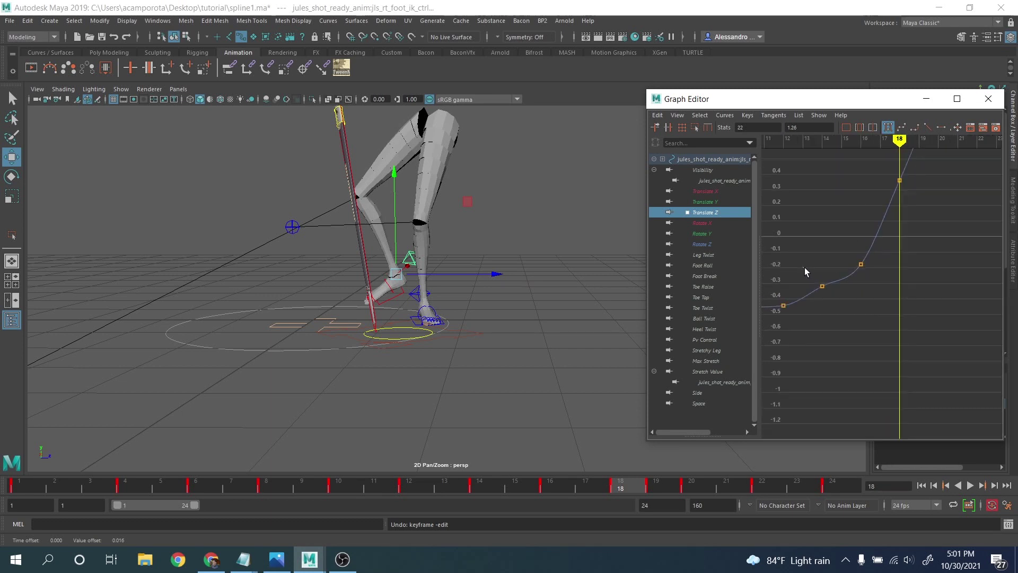
key(comma)
key(comma)
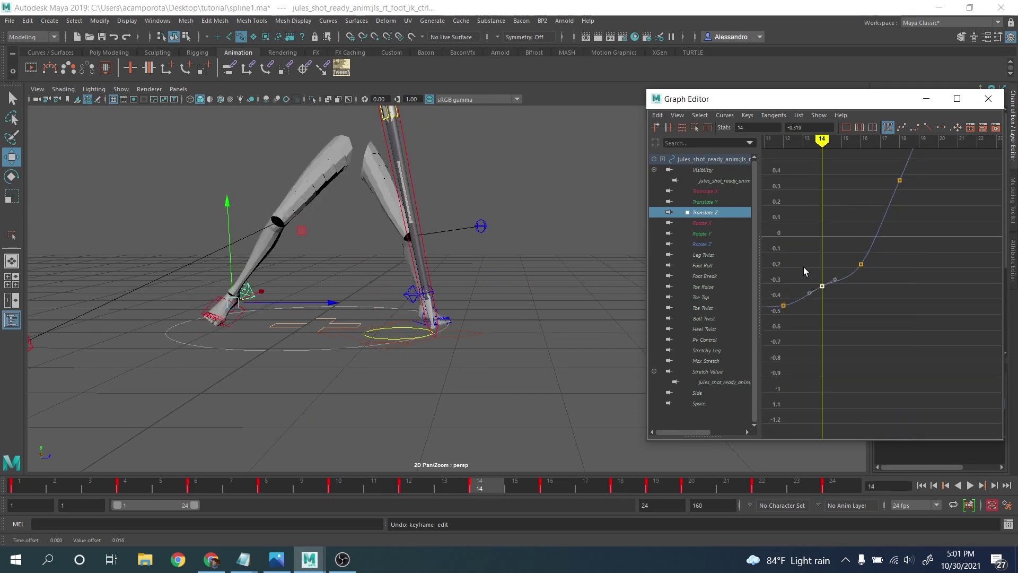
key(Delete)
alt+right_drag(839, 301, 835, 297)
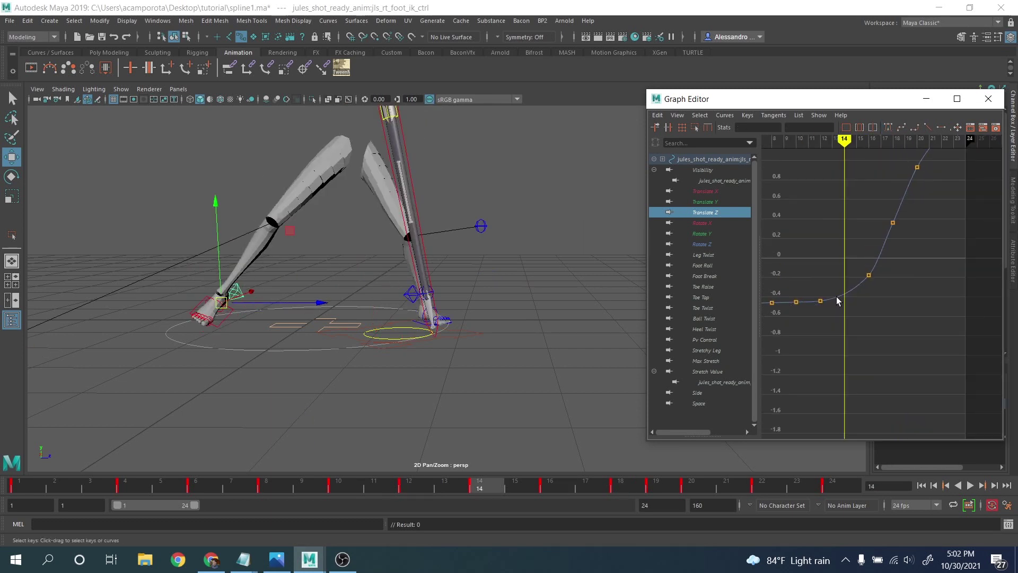
Step: Lower the right foot's Translate Z key at frame 18 to about 0.306
alt+middle_drag(836, 297, 854, 307)
drag(837, 295, 853, 306)
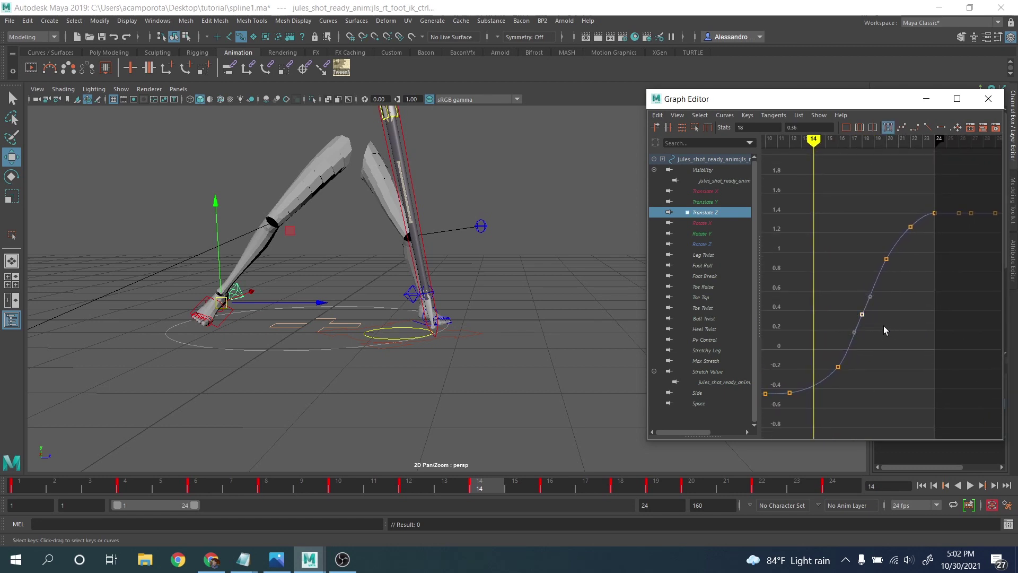
key(period)
key(period)
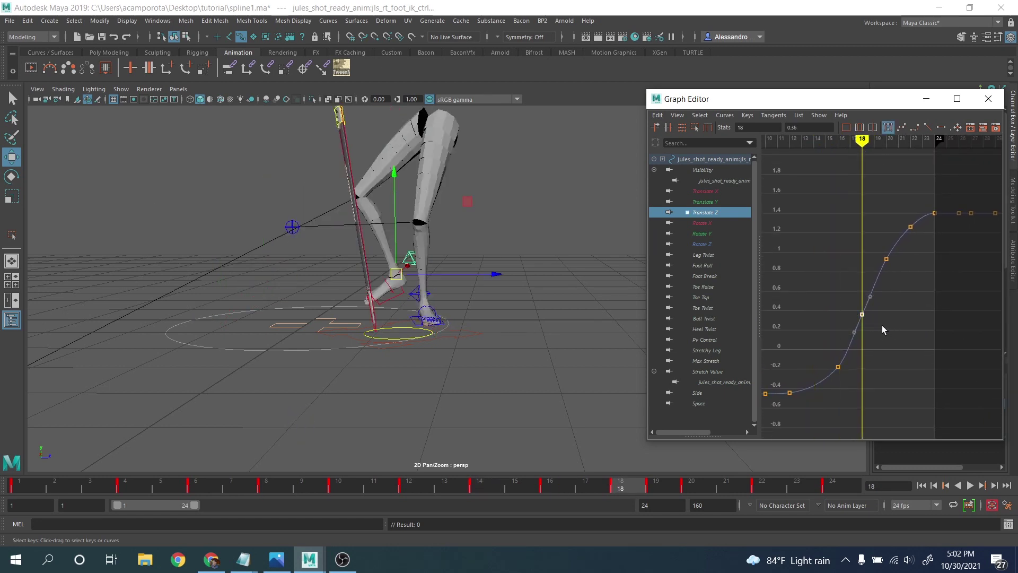
middle_drag(882, 326, 877, 331)
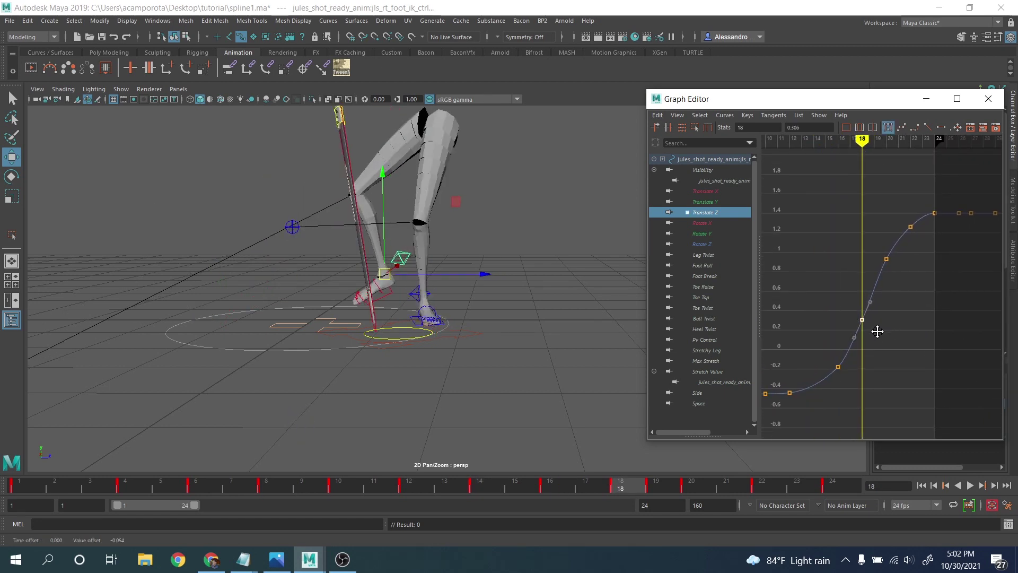
Step: Step back and forth between frames 18 and 20 to check the right foot's forward swing
key(alt+period)
key(alt+comma)
key(period)
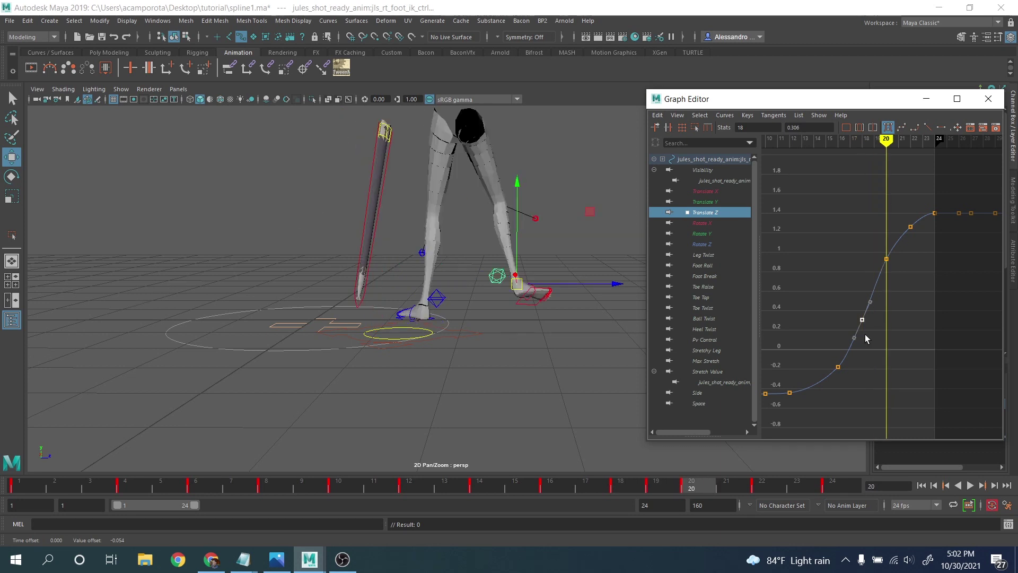
key(alt+comma)
key(alt+comma)
key(alt+period)
key(alt+period)
key(alt+comma)
key(alt+comma)
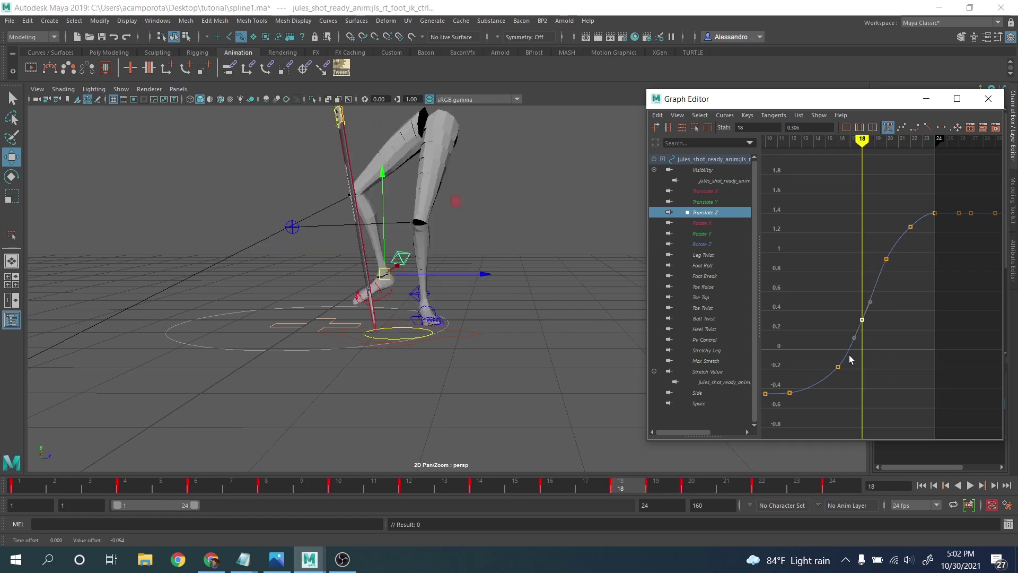
key(alt+period)
Step: Check the right foot's Rotate X curve, return to frame 14 and raise its Rotate Y key to about -87.755
click(705, 222)
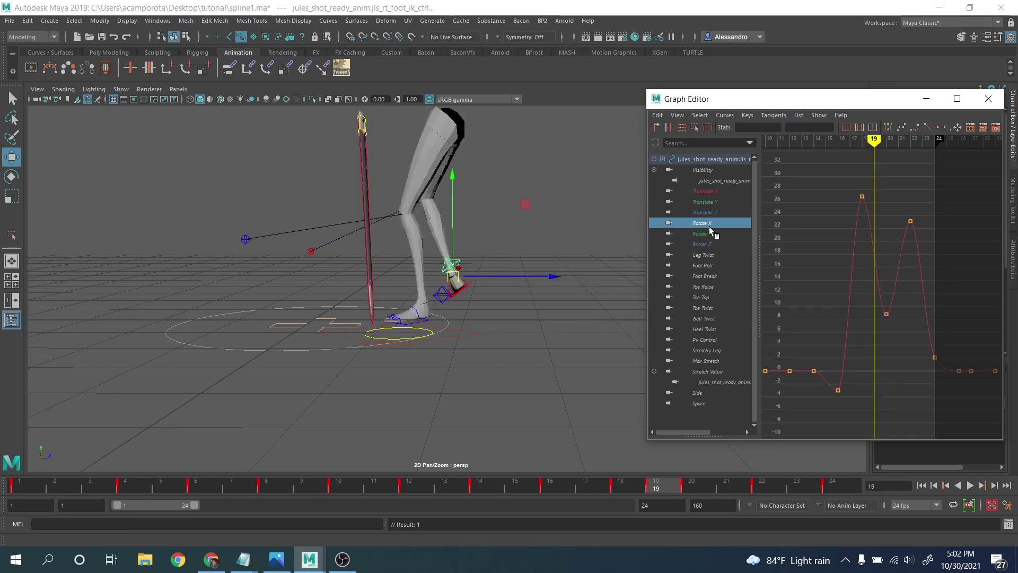
key(e)
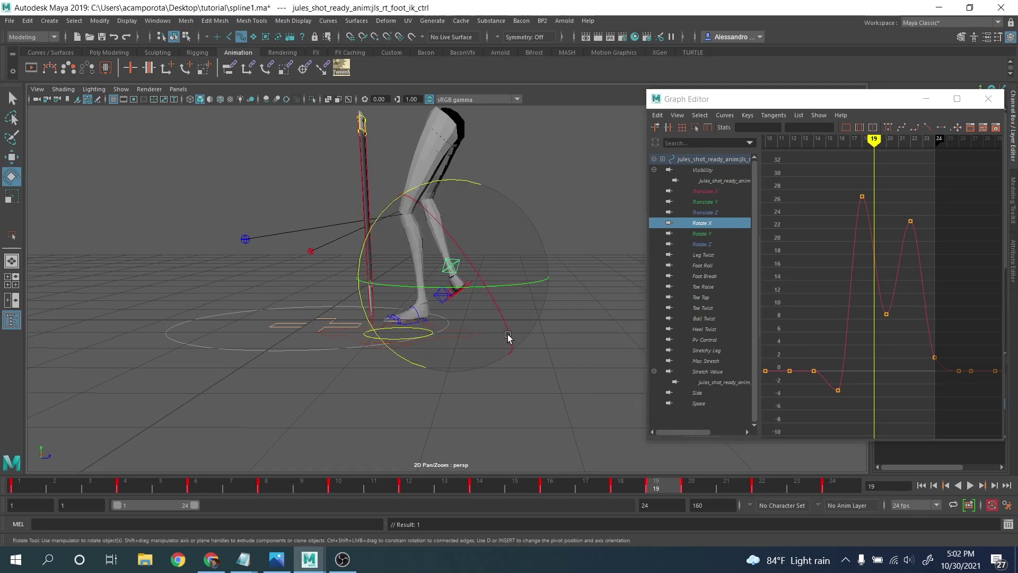
drag(306, 476, 479, 483)
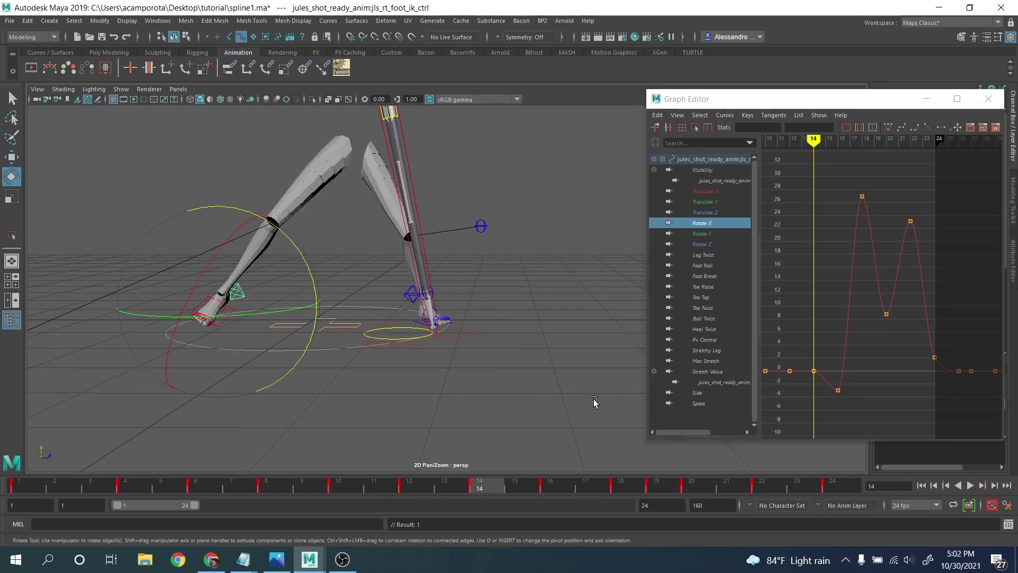
click(702, 233)
key(f)
drag(866, 249, 851, 263)
middle_drag(851, 263, 841, 276)
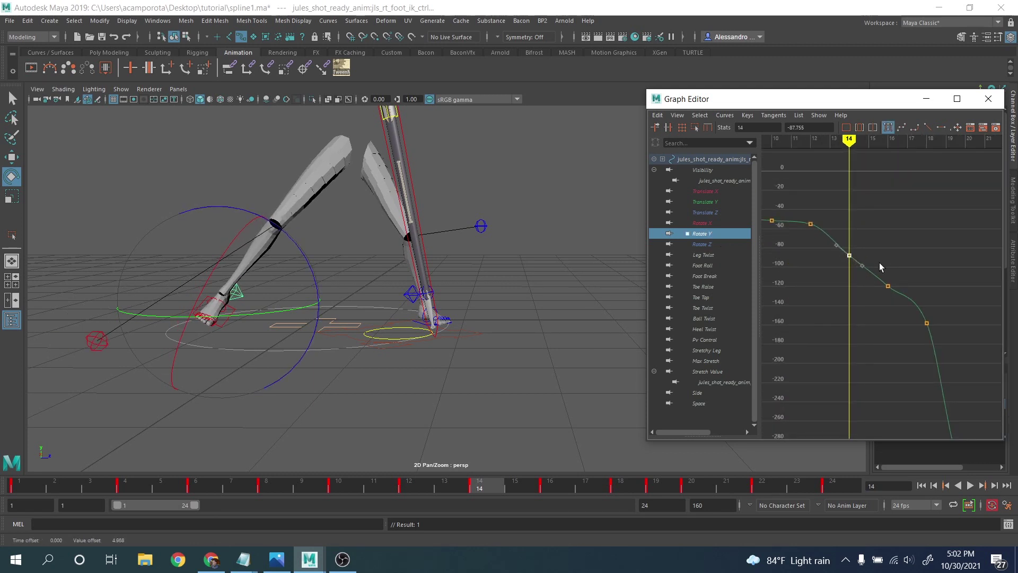
Step: Lower the right foot's Rotate Y key at frame 18 by about 4.4
key(period)
key(period)
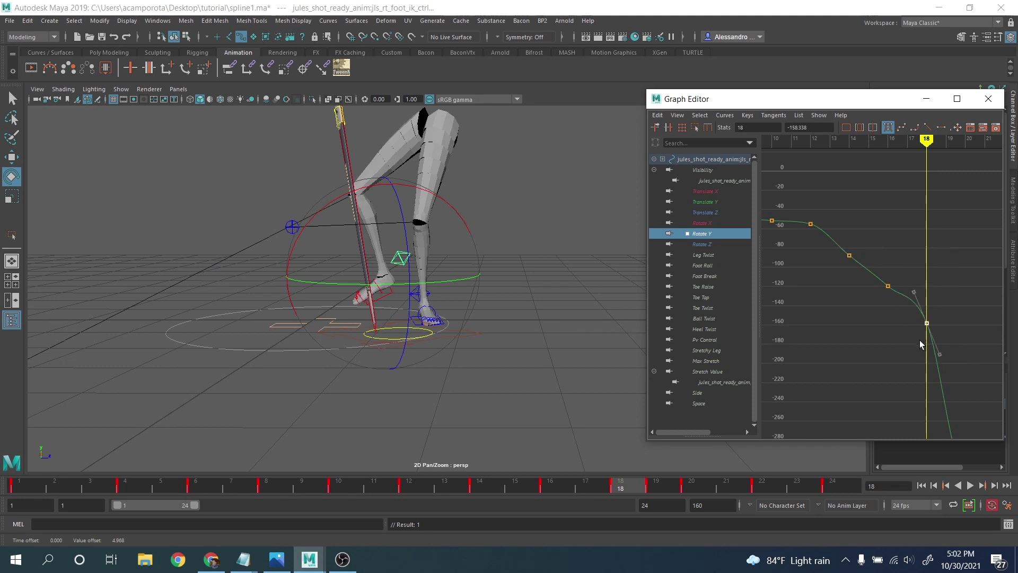
mouse_move(919, 340)
middle_down()
mouse_move(917, 359)
mouse_move(916, 349)
middle_up()
Step: Compare the poses around frame 12 and lower the Rotate Y key there to about -56.7
key(comma)
key(comma)
key(comma)
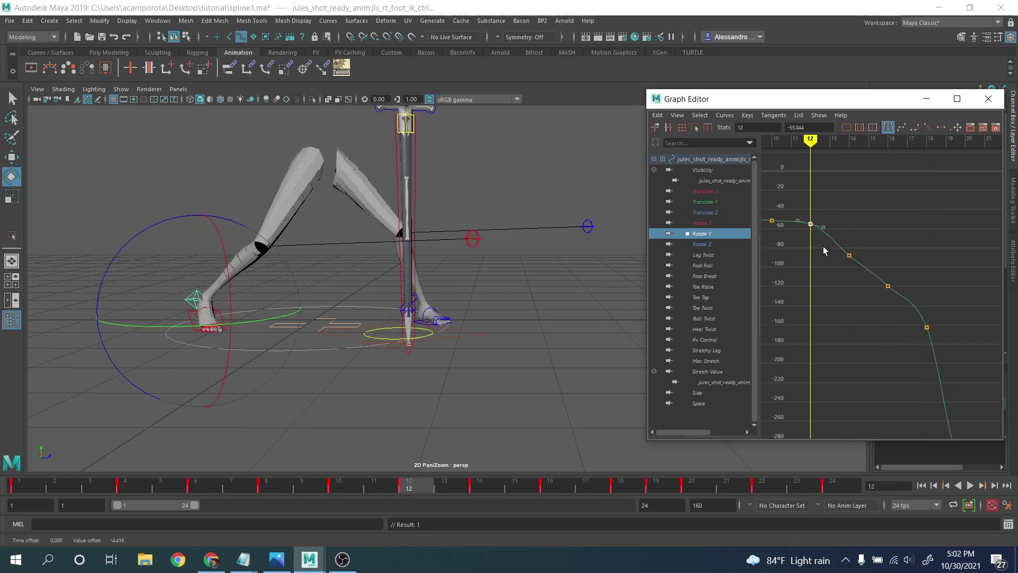
key(period)
key(comma)
key(comma)
key(period)
middle_drag(819, 246, 819, 248)
Step: Raise the right foot's Rotate Y key at frame 14 to about -82.787
key(comma)
key(period)
key(period)
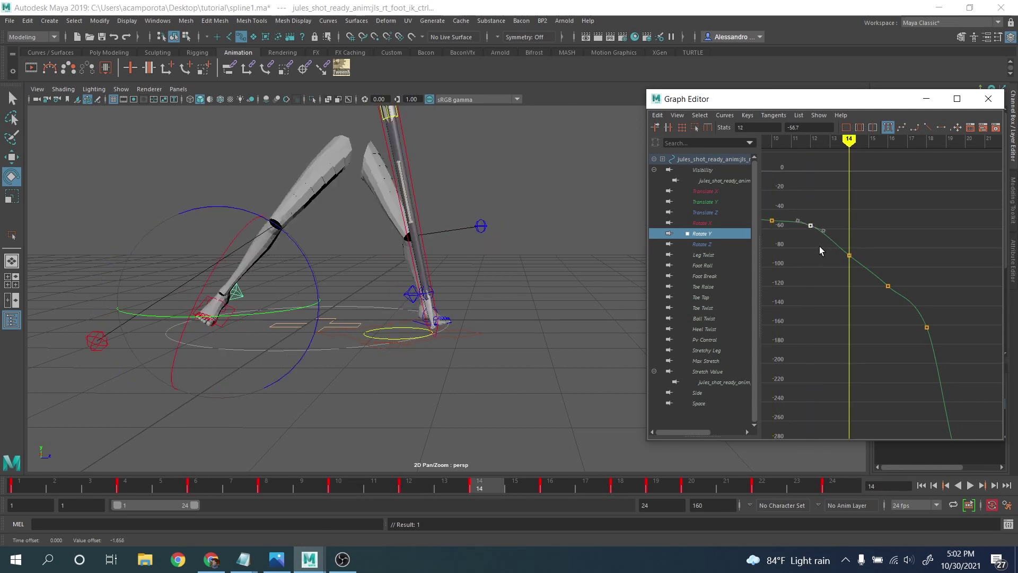
click(845, 251)
drag(839, 265, 841, 266)
middle_drag(842, 266, 842, 260)
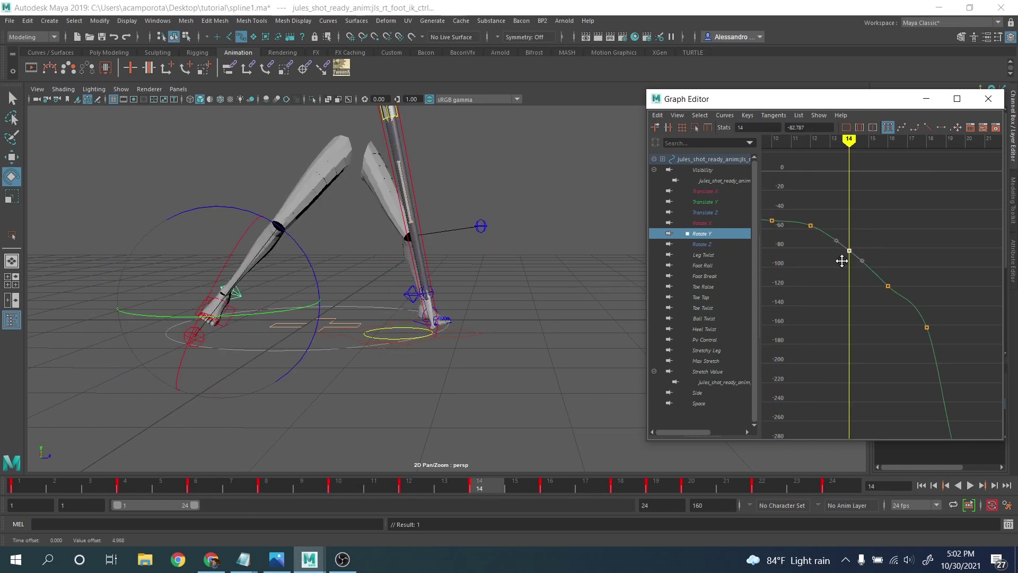
Step: Raise the right foot's Rotate Y key at frame 16 to about -110.861
key(comma)
key(period)
key(period)
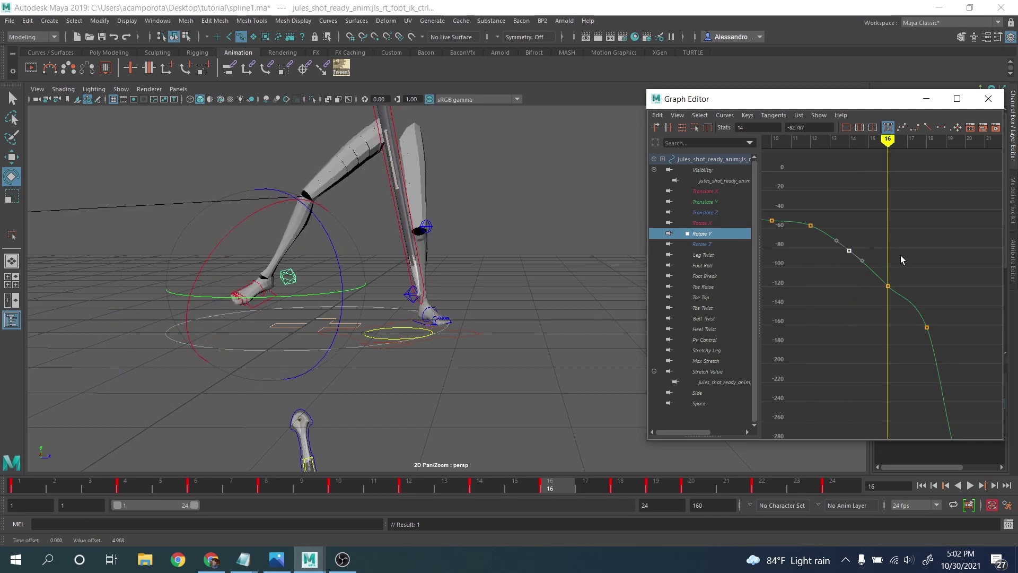
click(888, 286)
middle_drag(888, 305, 887, 296)
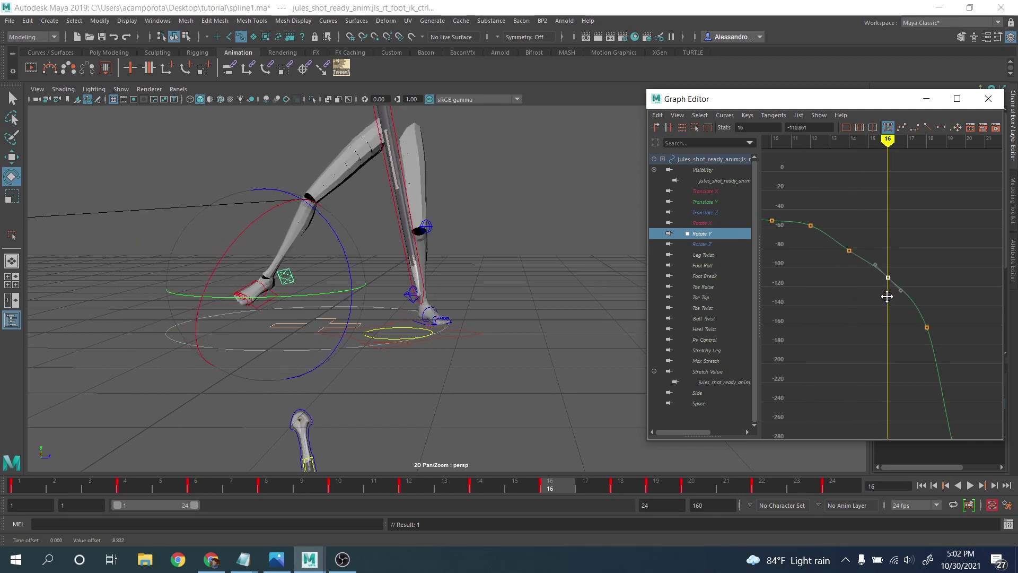
Step: Delete the right foot's Rotate Y key at frame 14 and raise the frame 16 key to about -109.757
drag(842, 214, 870, 276)
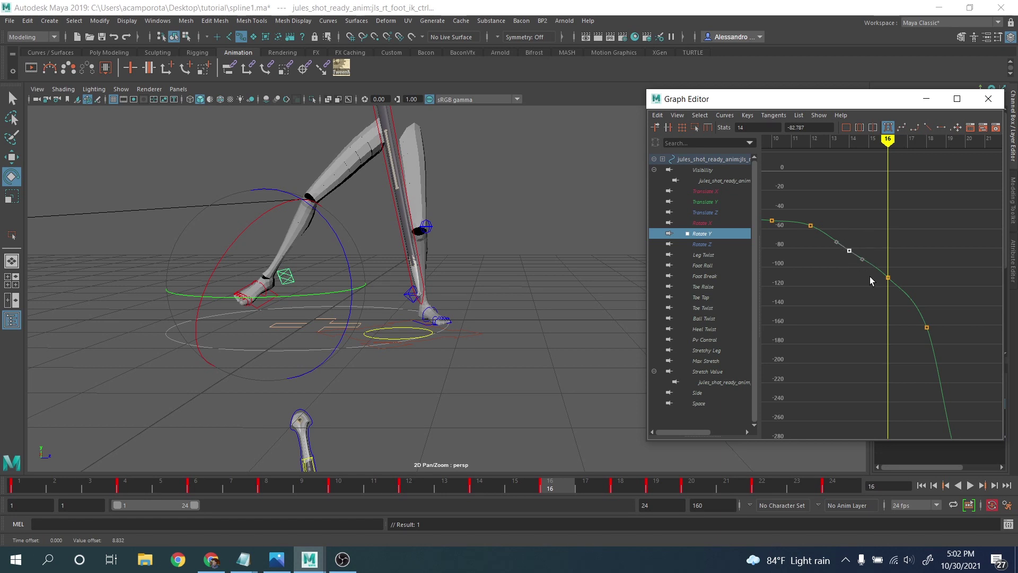
drag(821, 206, 807, 252)
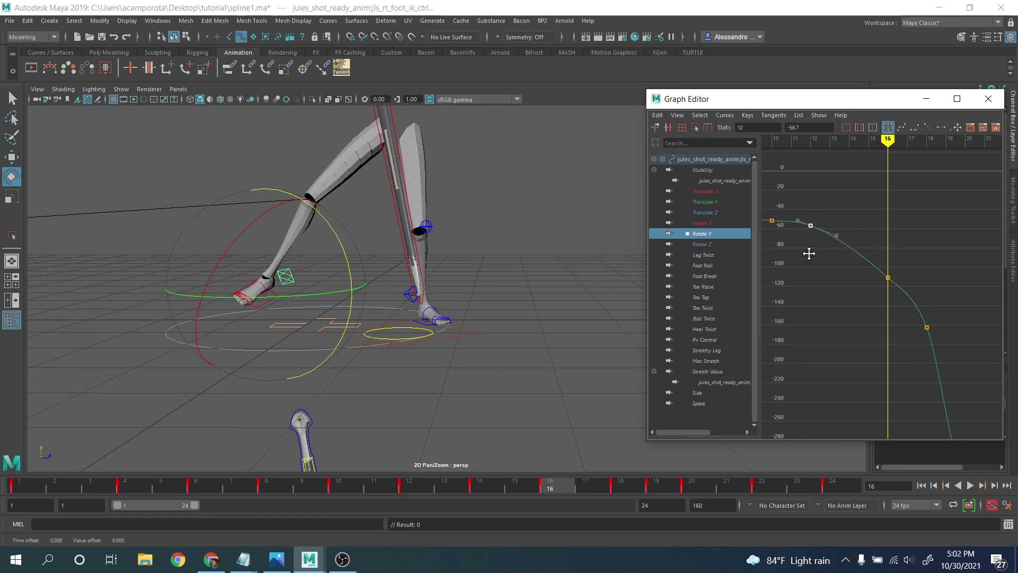
scroll(896, 301, down, 3)
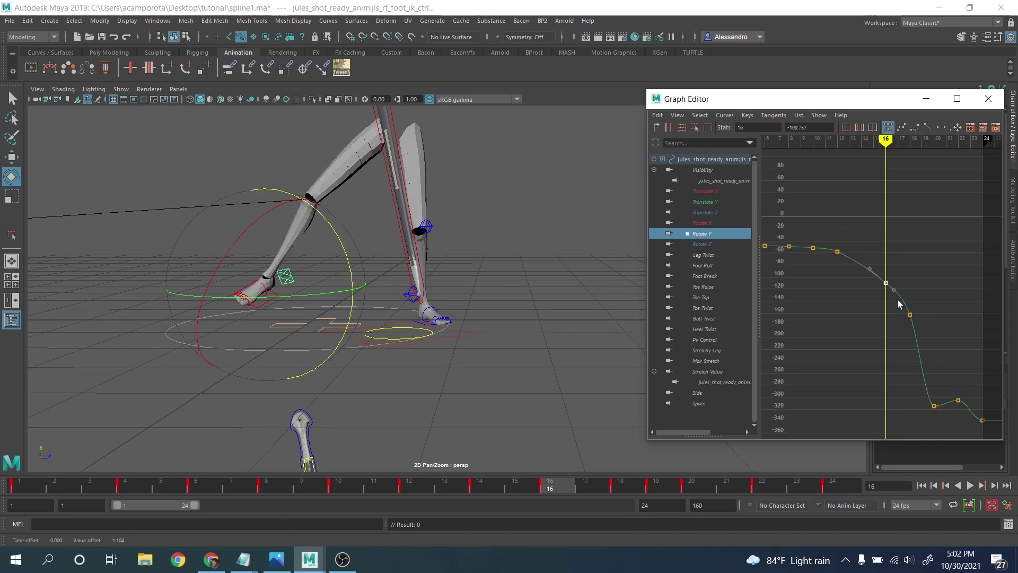
Step: Raise the right foot's Rotate Y key at frame 20 to about -292.312 and rotate the foot about X in the viewport
alt+middle_drag(898, 300, 877, 265)
alt+shift+right_drag(877, 265, 906, 274)
key(alt+v)
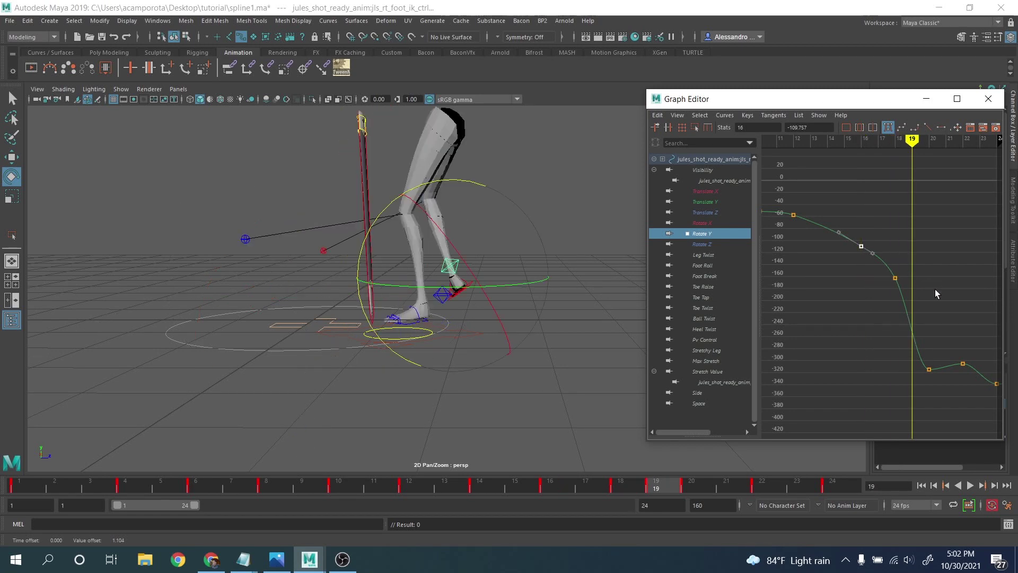
alt+middle_drag(940, 301, 846, 273)
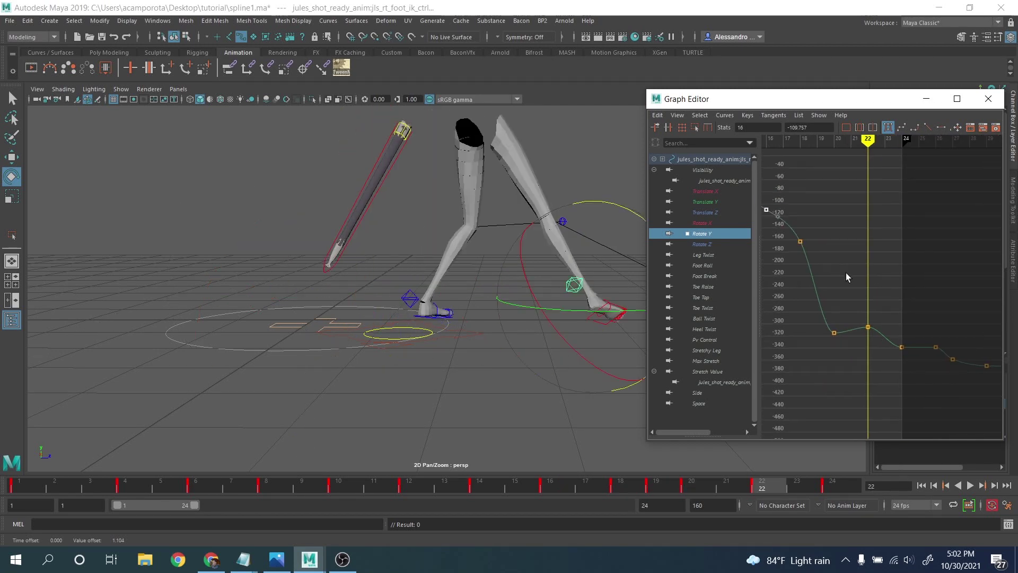
alt+right_drag(846, 273, 865, 270)
drag(854, 306, 821, 364)
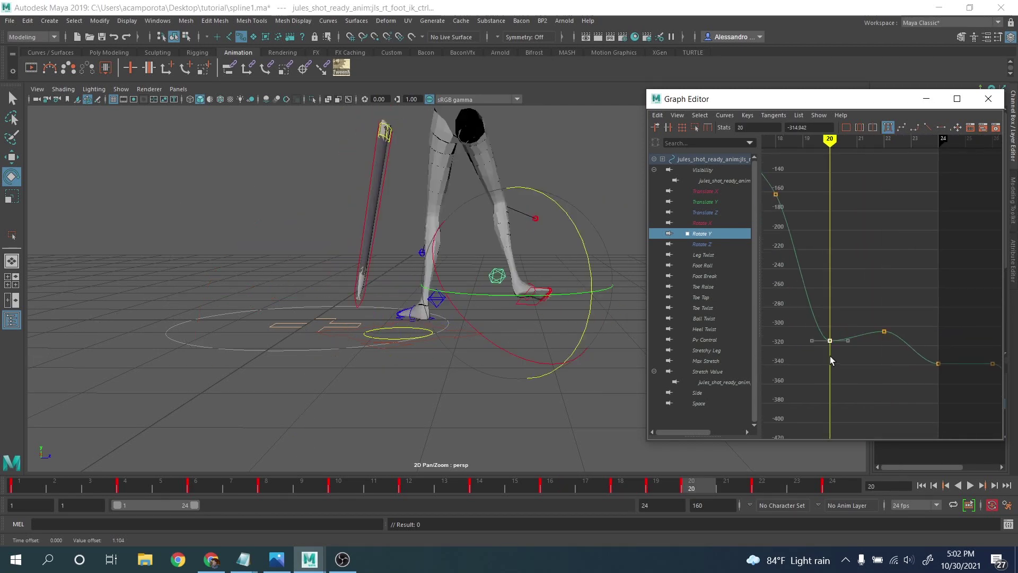
middle_drag(829, 356, 836, 342)
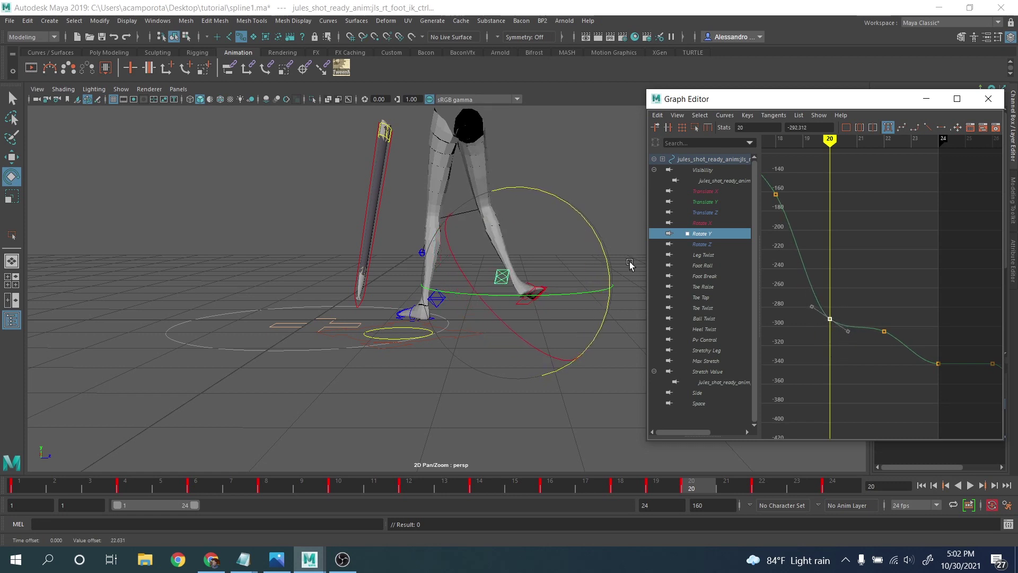
drag(594, 230, 608, 265)
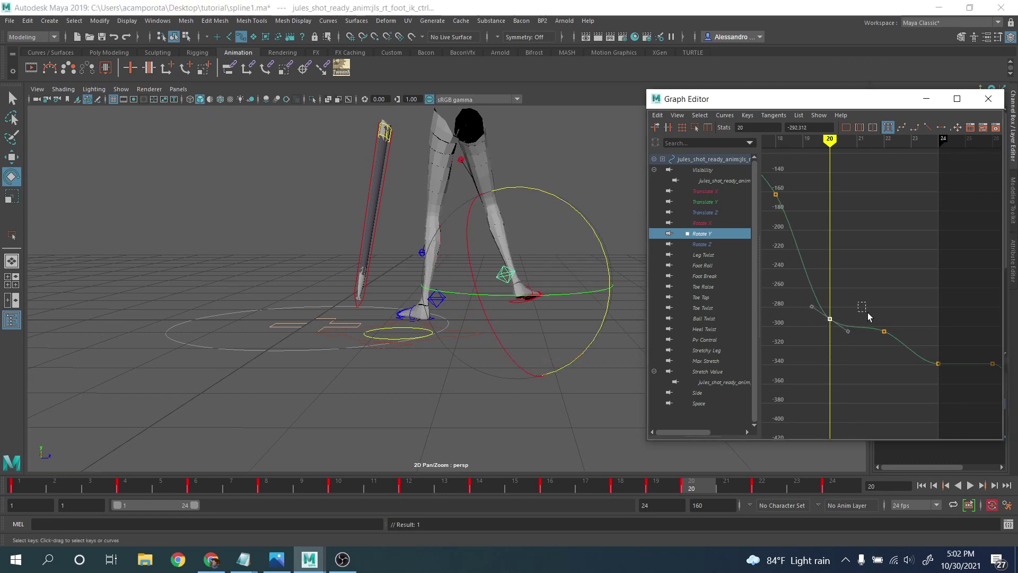
Step: Delete the right foot's Rotate Y key at frame 22
drag(870, 317, 891, 346)
key(.)
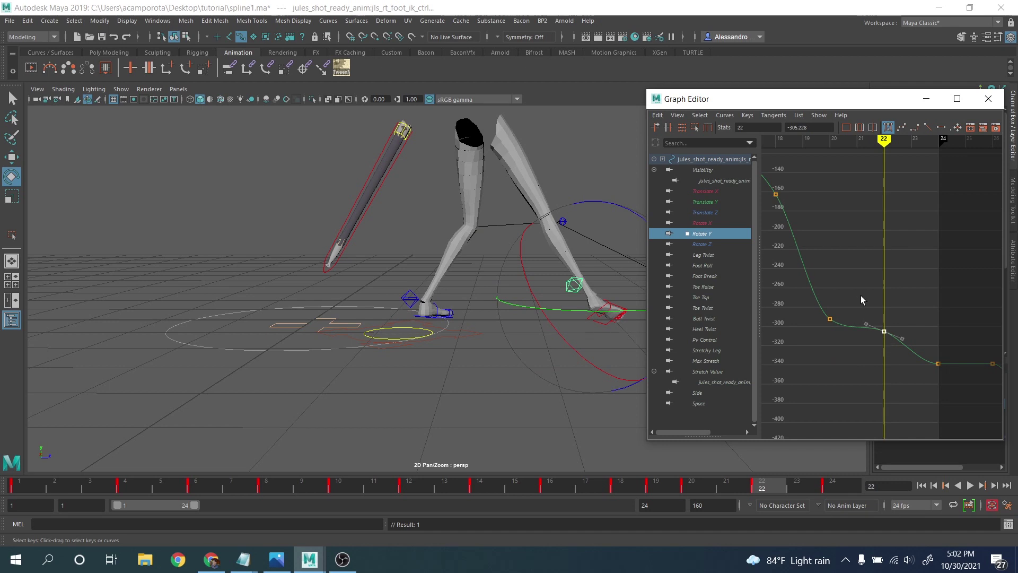
key(Delete)
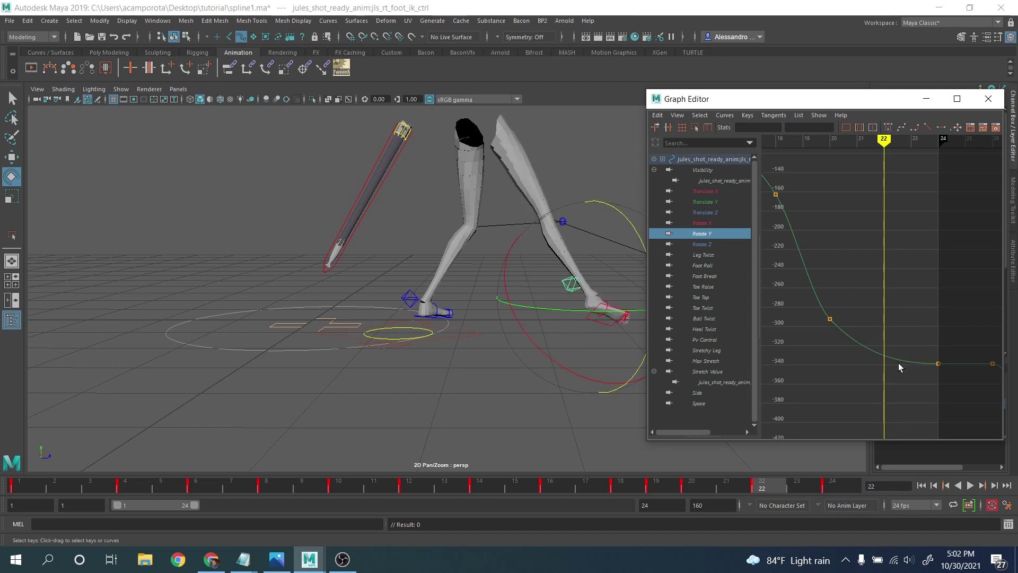
drag(544, 347, 604, 322)
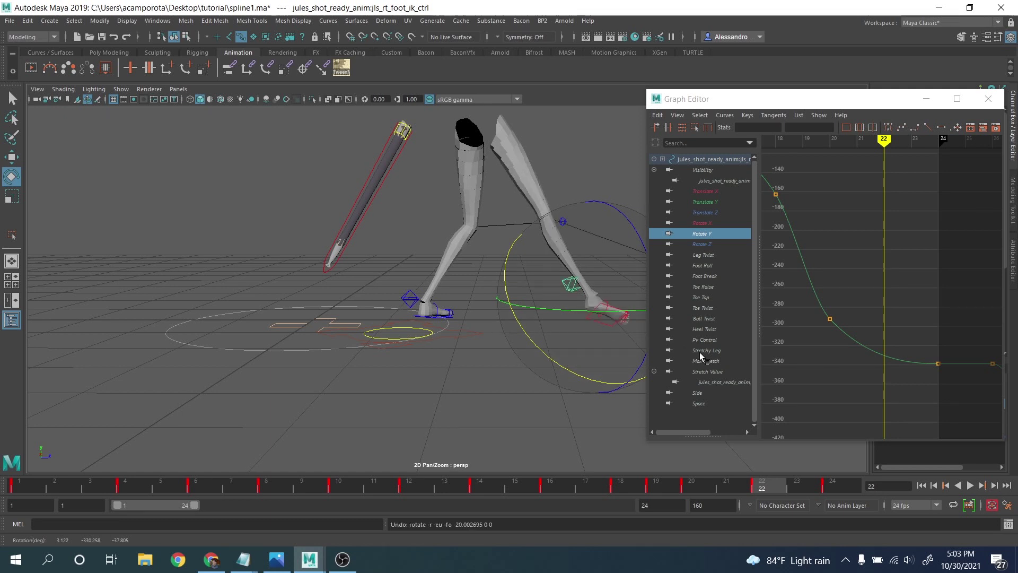
Step: Raise the right foot's Rotate X key at frame 20 to about 17.981
drag(795, 489, 714, 460)
click(702, 222)
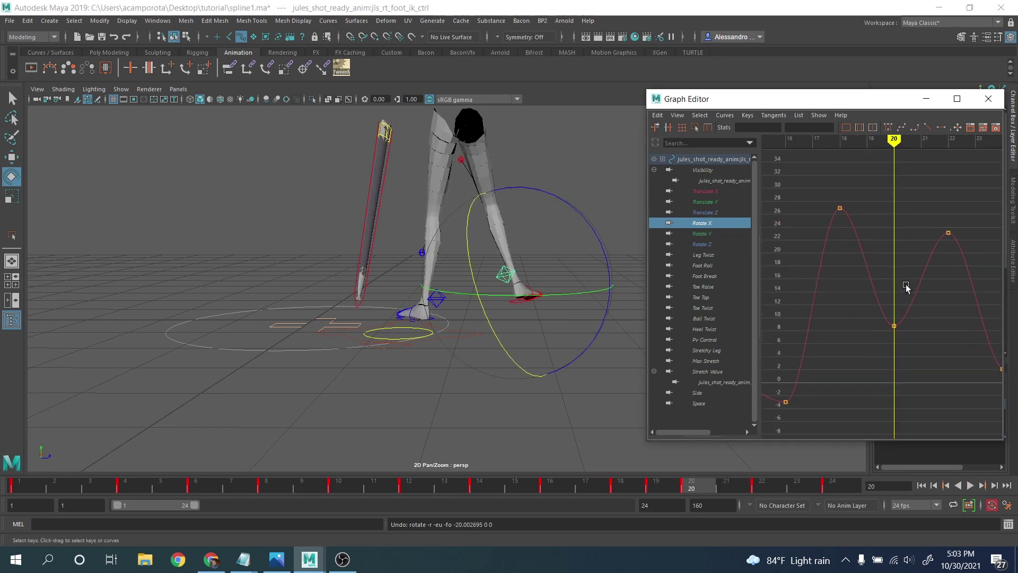
scroll(904, 286, down, 5)
alt+shift+right_drag(898, 287, 954, 286)
drag(887, 277, 915, 327)
middle_drag(915, 327, 915, 304)
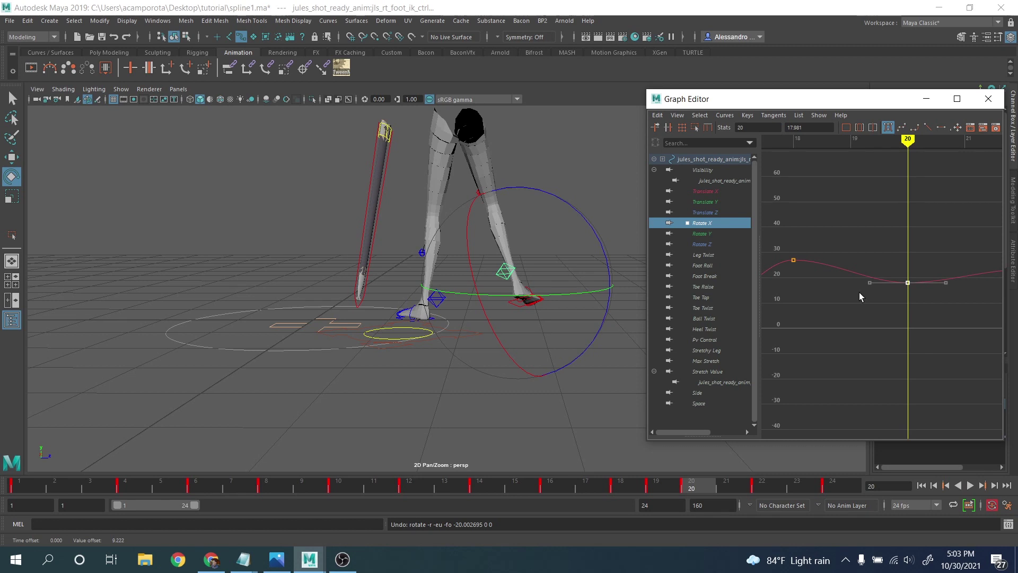
Step: Lower the right foot's Rotate X key at frame 18 to about 21.686 and move it to frame 19 at about 21.057
key(period)
key(comma)
key(comma)
key(comma)
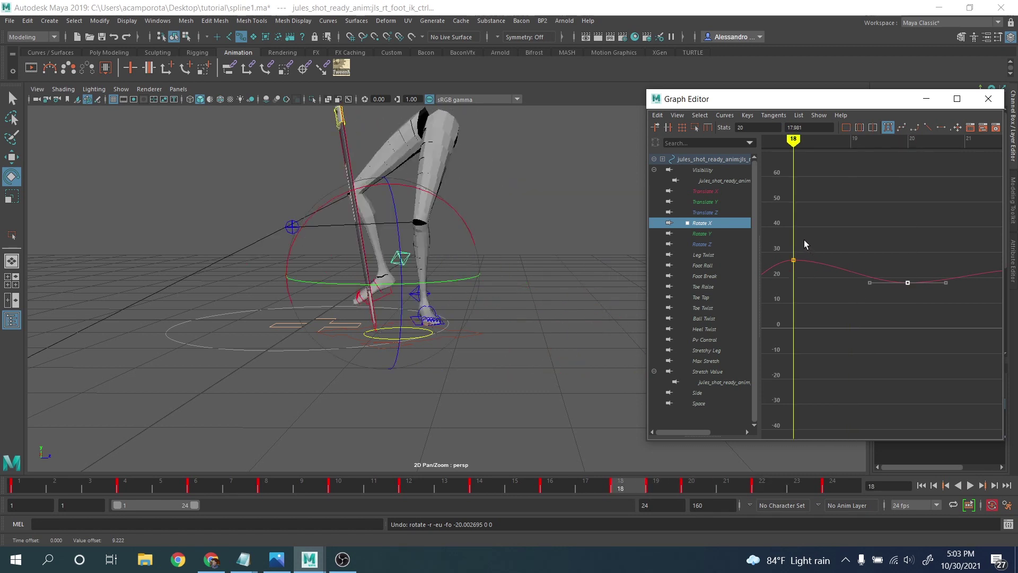
middle_drag(780, 289, 783, 293)
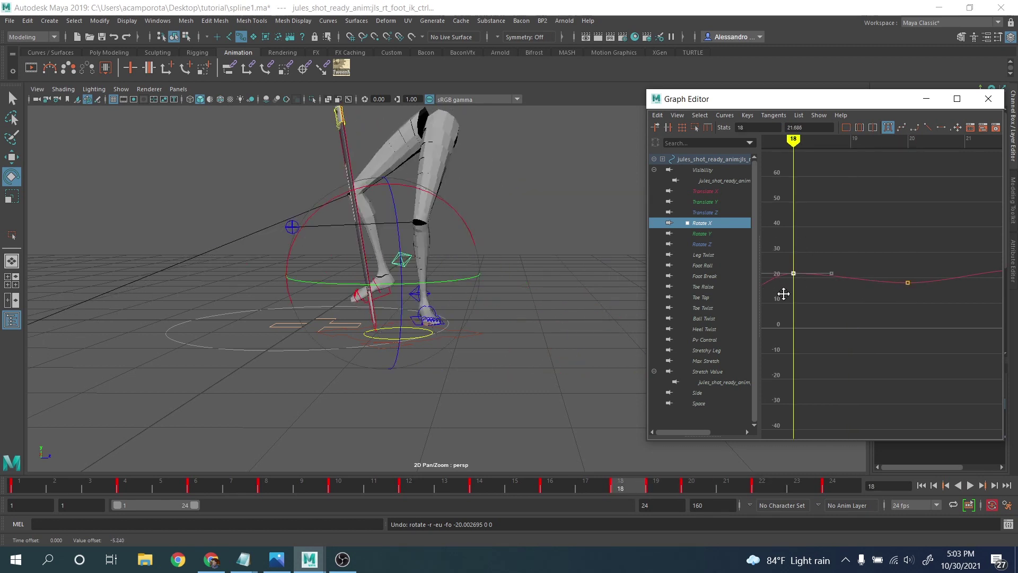
key(alt+period)
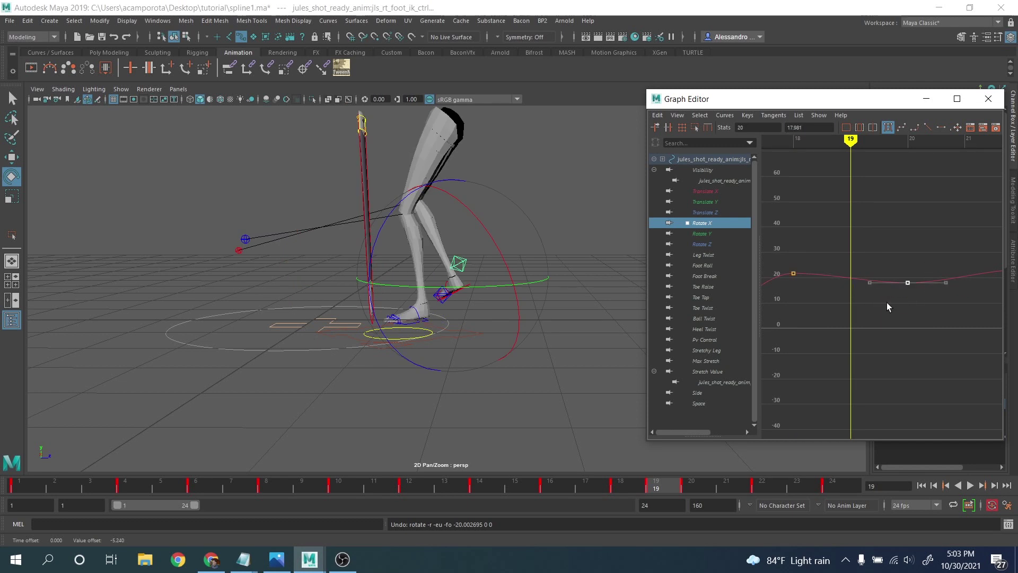
middle_drag(866, 293, 891, 297)
key(alt+period)
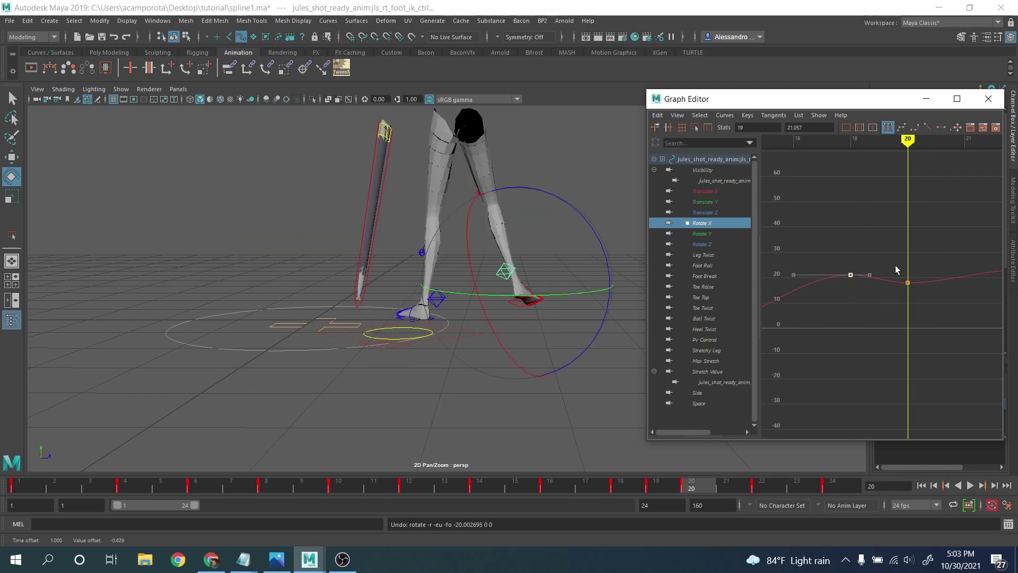
Step: Delete the right foot's Rotate X key at frame 20 and play back the animation to check the foot's motion
alt+middle_drag(912, 261, 844, 272)
drag(818, 257, 875, 319)
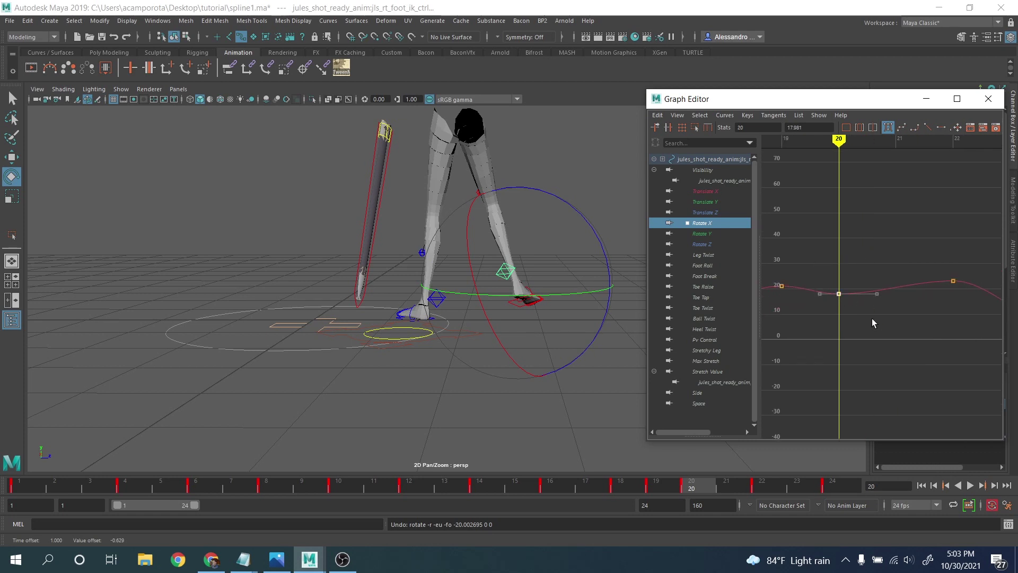
key(Delete)
alt+middle_drag(911, 291, 854, 314)
click(716, 486)
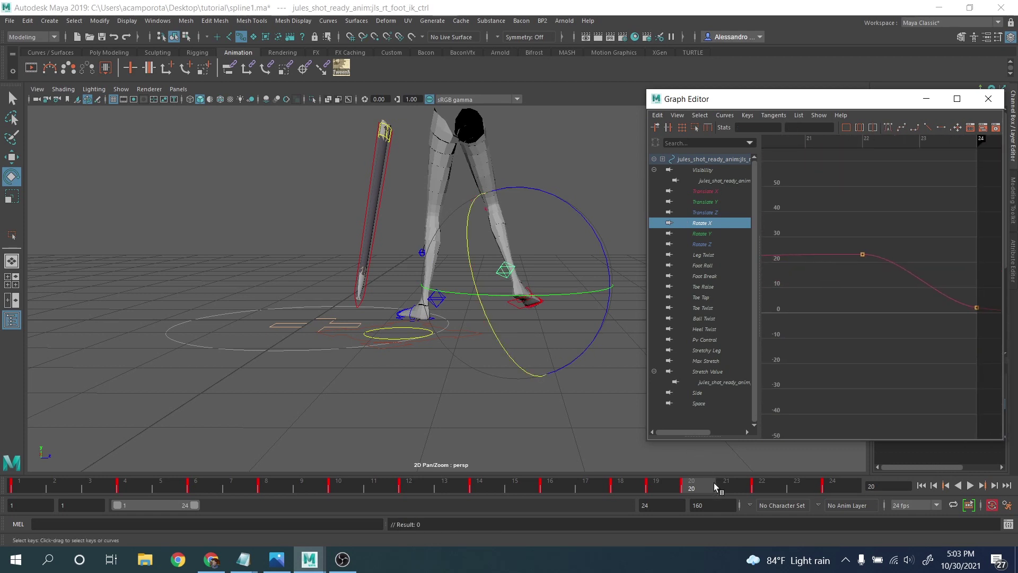
mouse_move(753, 487)
mouse_down()
mouse_move(896, 506)
mouse_move(755, 479)
mouse_up()
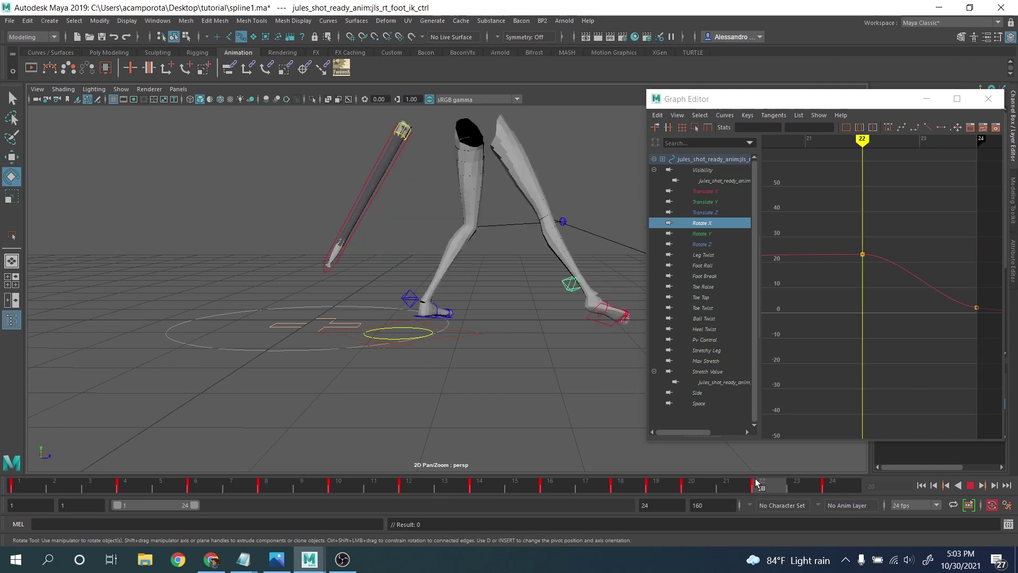
click(971, 486)
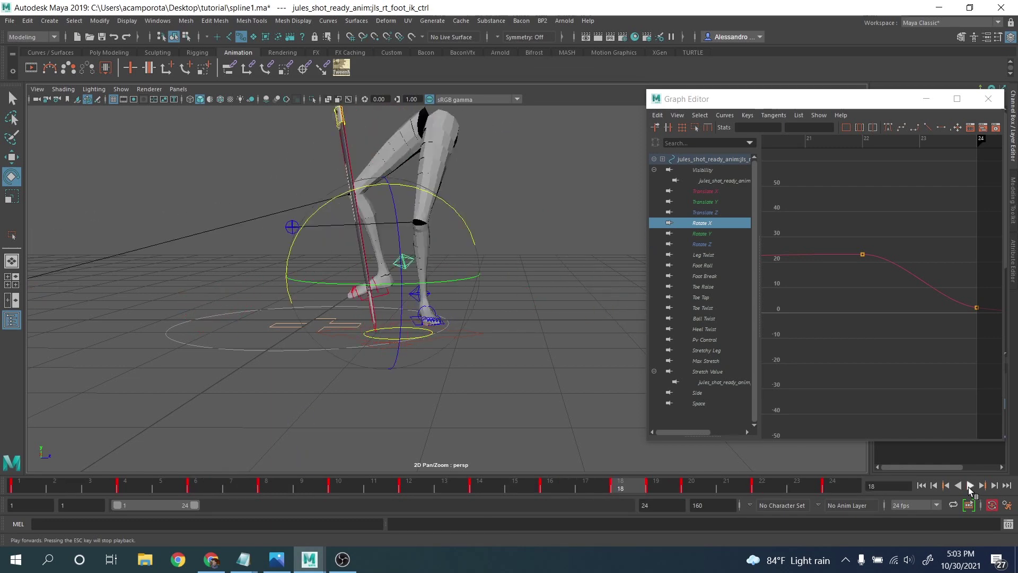
click(970, 486)
Step: Raise the right foot's Rotate Z key at frame 16 to about -24.715
click(715, 244)
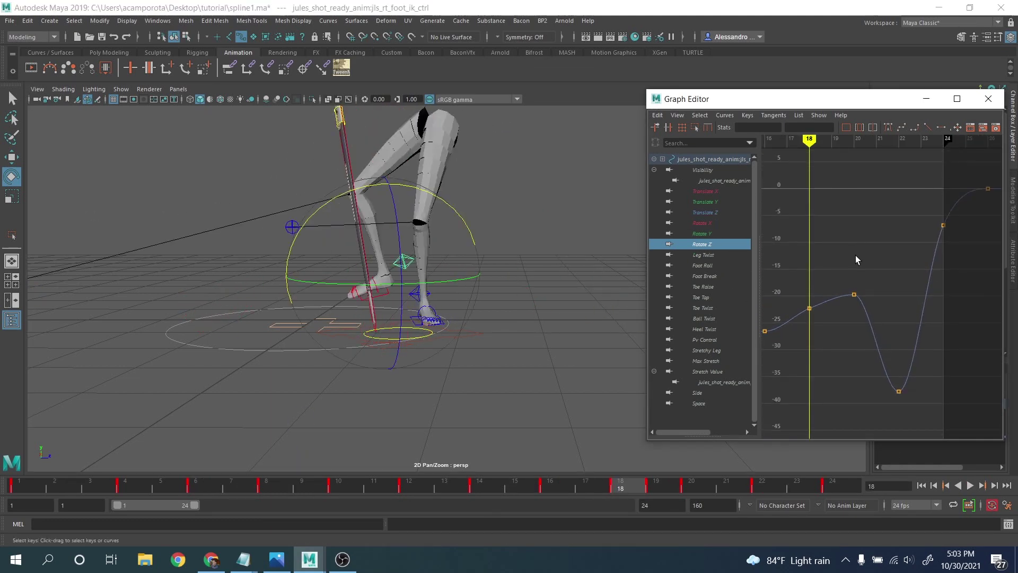
alt+right_drag(855, 258, 814, 289)
drag(813, 289, 852, 346)
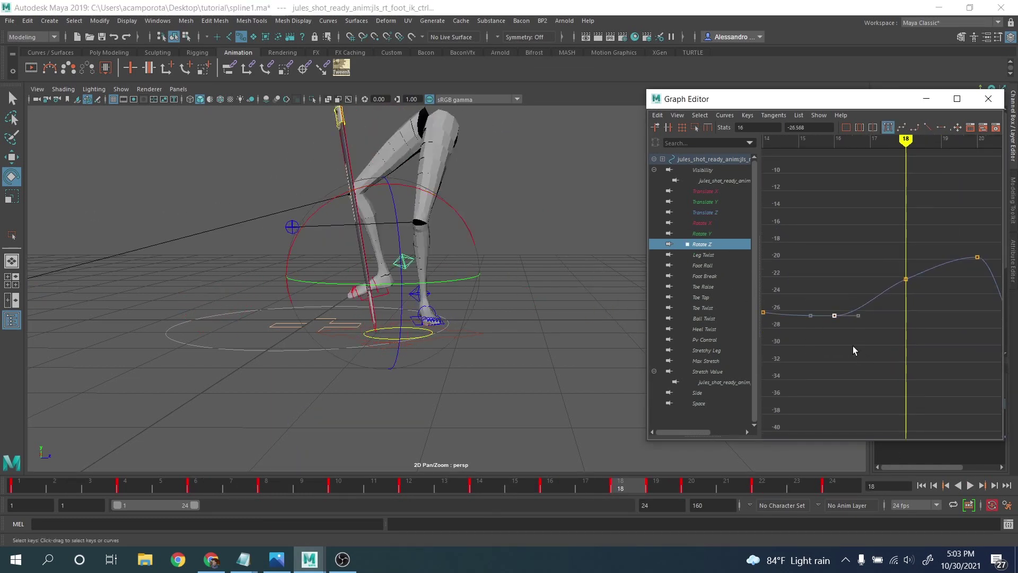
mouse_move(838, 335)
middle_down()
mouse_move(835, 303)
mouse_move(837, 318)
middle_up()
key(.)
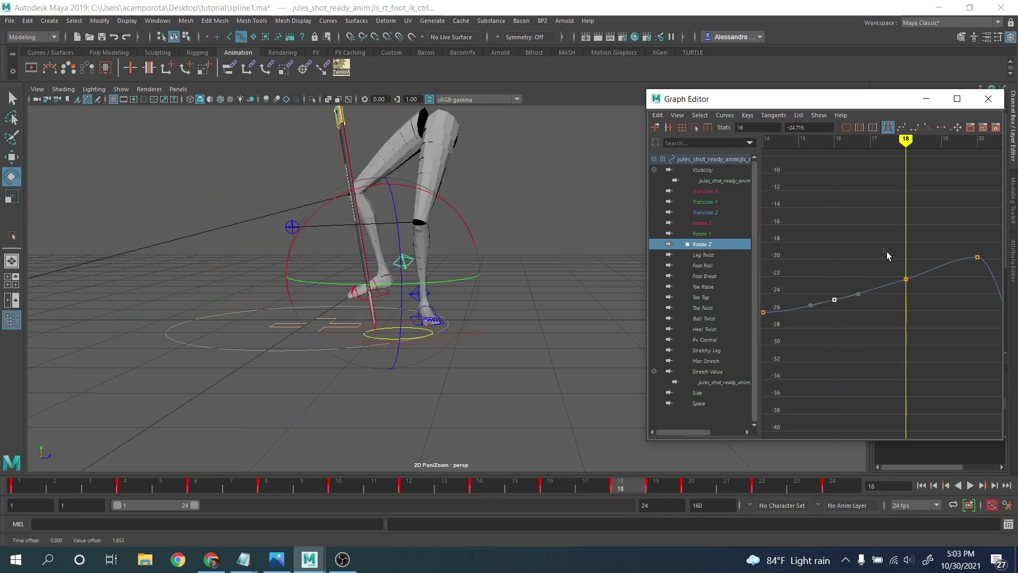
Step: Raise the right foot's Rotate Z key at frame 18 to about -21.462
click(905, 278)
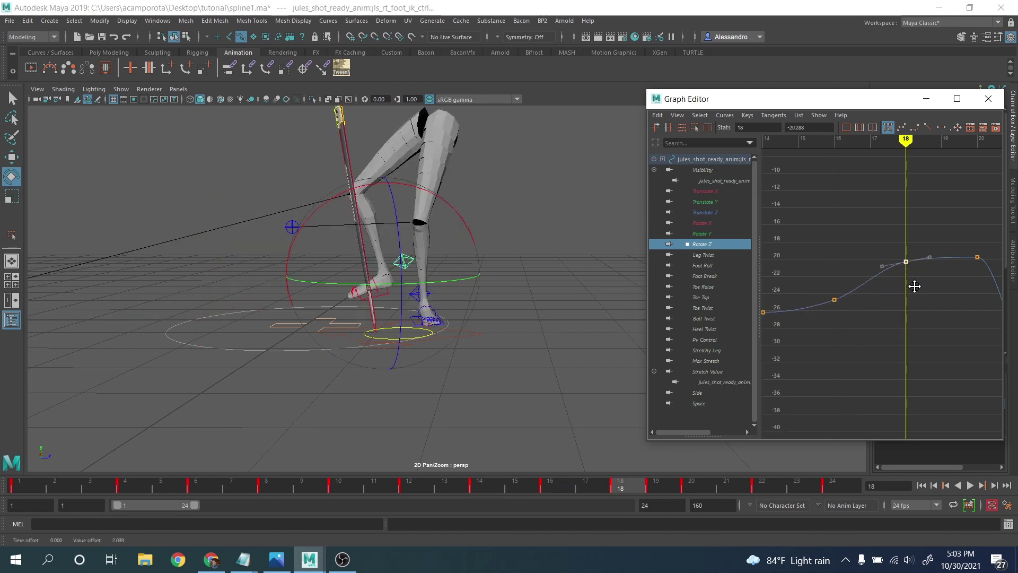
middle_drag(914, 284, 916, 288)
key(f)
key(a)
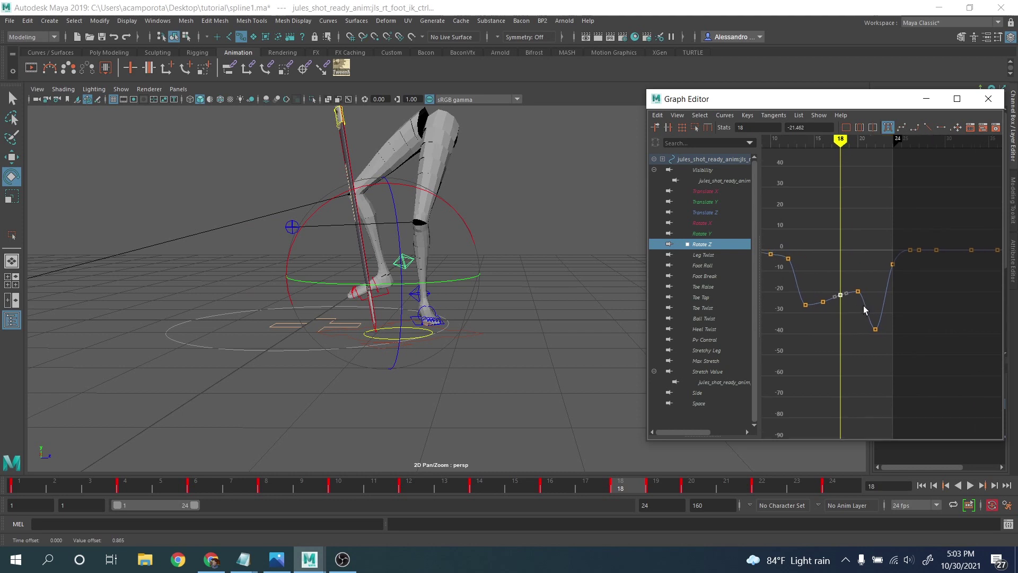
Step: Try raising the right foot's Rotate Z key at frame 22 to about -34.516
alt+right_drag(863, 305, 859, 301)
key(period)
key(period)
key(period)
key(comma)
drag(834, 295, 871, 345)
mouse_move(871, 344)
middle_down()
mouse_move(870, 331)
mouse_move(869, 350)
middle_up()
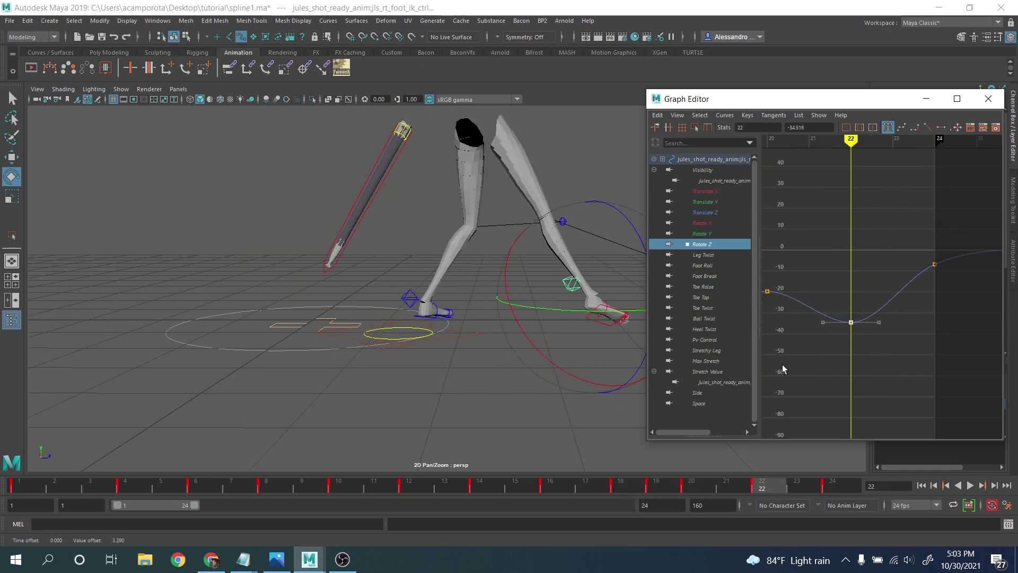
key(ctrl+z)
key(ctrl+z)
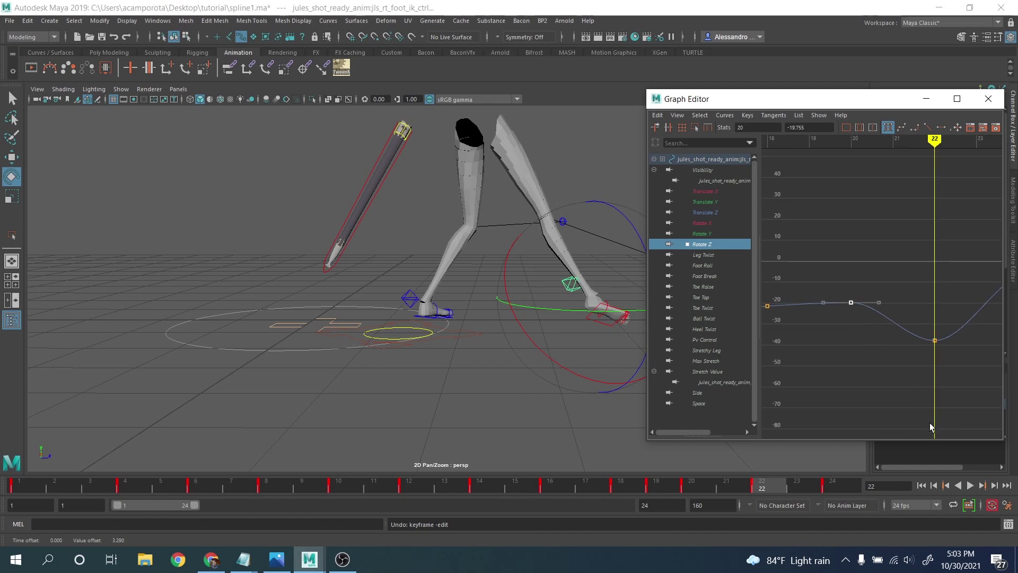
Step: Play back the leg animation to check the foot's rotation, close the Graph Editor and return to frame 1
click(971, 485)
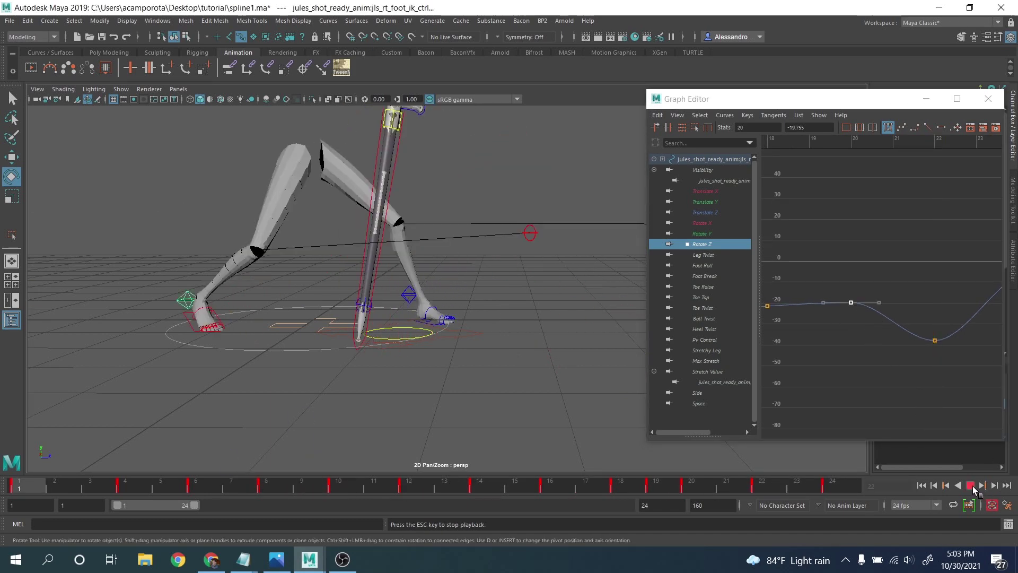
click(971, 486)
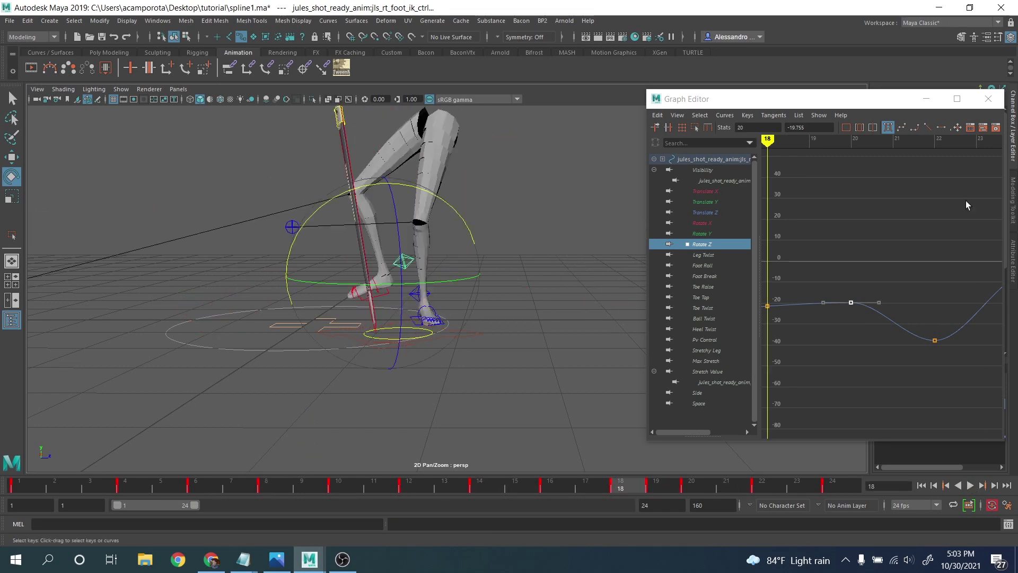
click(989, 100)
key(alt+shift+v)
key(q)
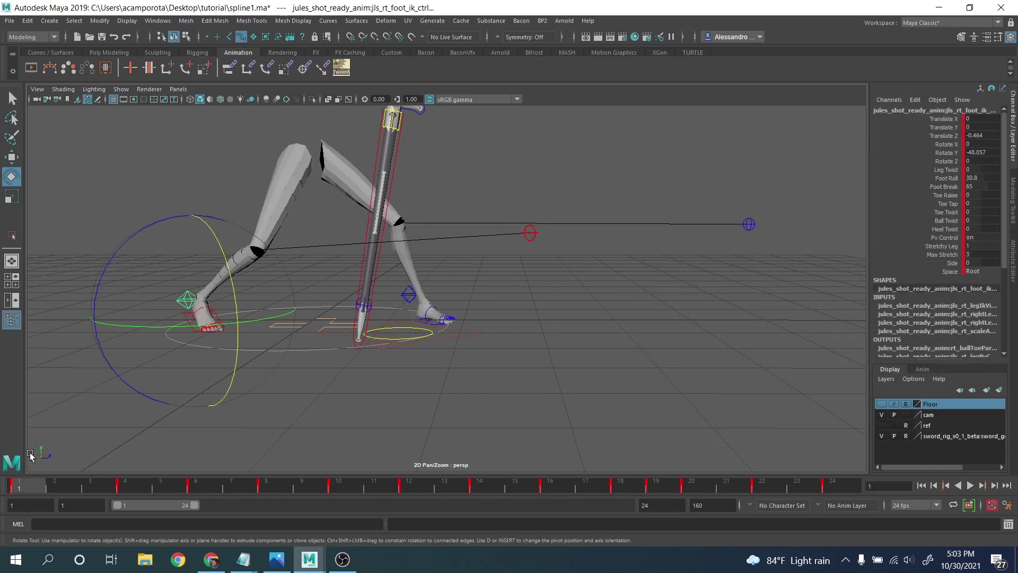
Step: Select the right knee's pole vector control with the Move tool
click(528, 231)
key(w)
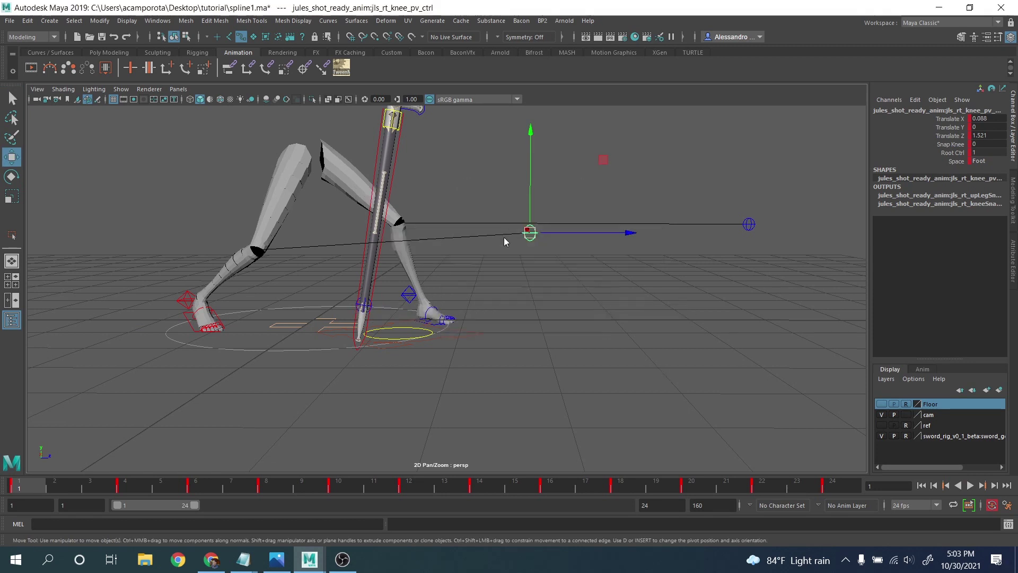
drag(502, 234, 357, 209)
Step: Look through camera1 and scrub the timeline to frame 12 to check the right knee's motion
key(space)
key(space)
click(178, 89)
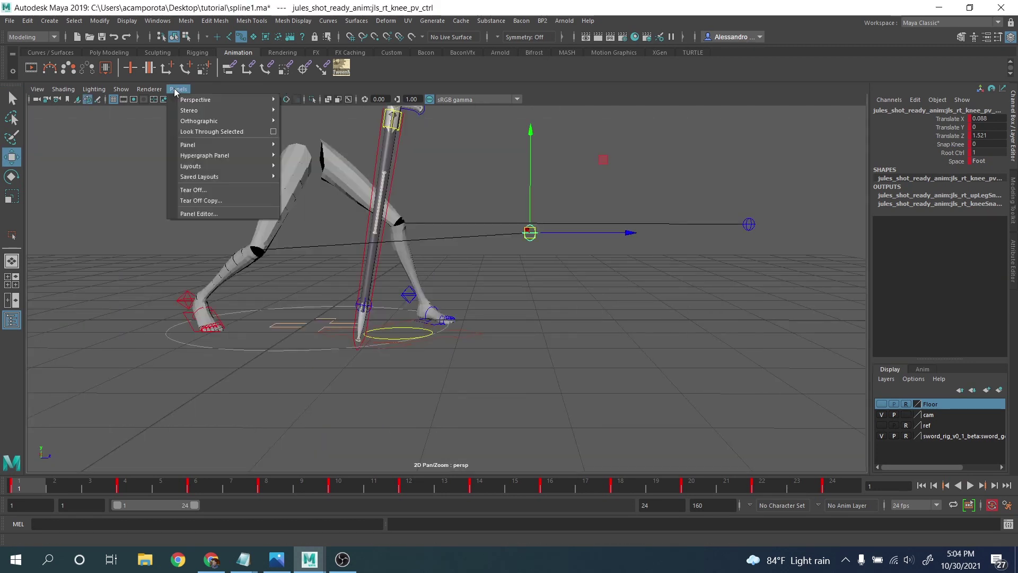
mouse_move(265, 97)
click(296, 100)
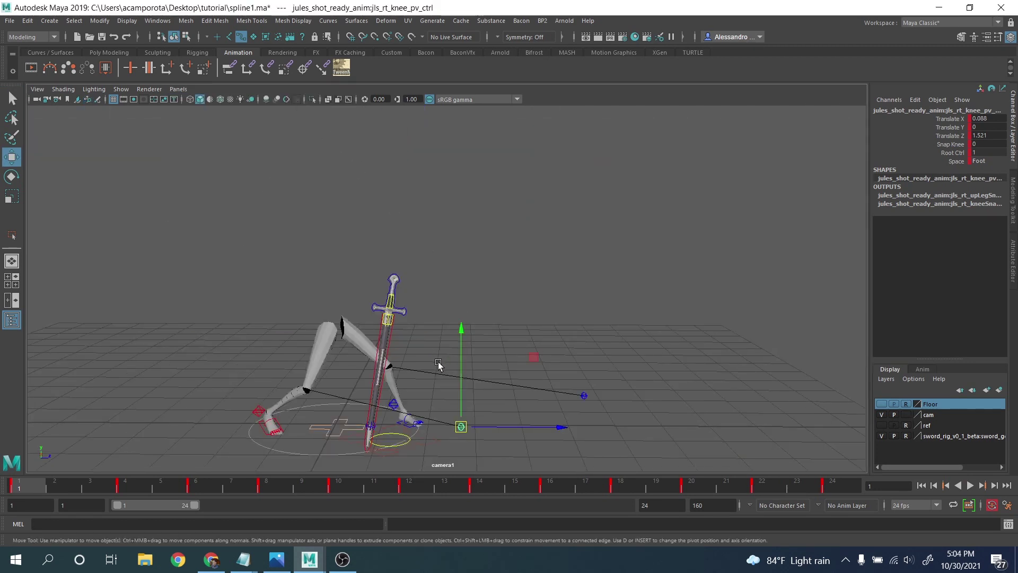
drag(78, 486, 427, 520)
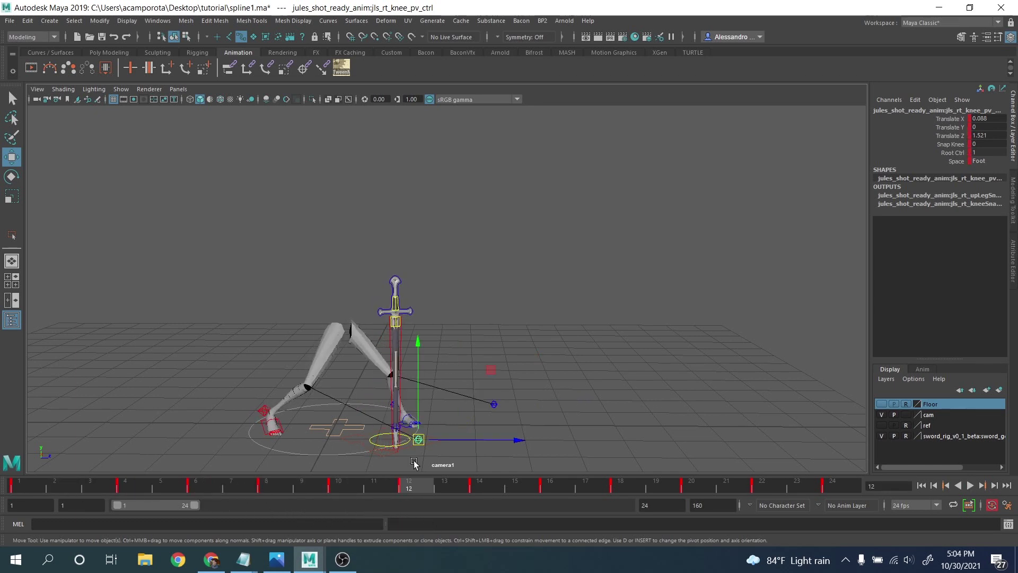
Step: Reposition the right knee's pole vector control at frame 10 to about Translate X -0.062, Y 0.035, Z 1.402
mouse_move(439, 436)
mouse_down()
mouse_move(471, 440)
mouse_move(442, 440)
mouse_up()
key(ctrl+z)
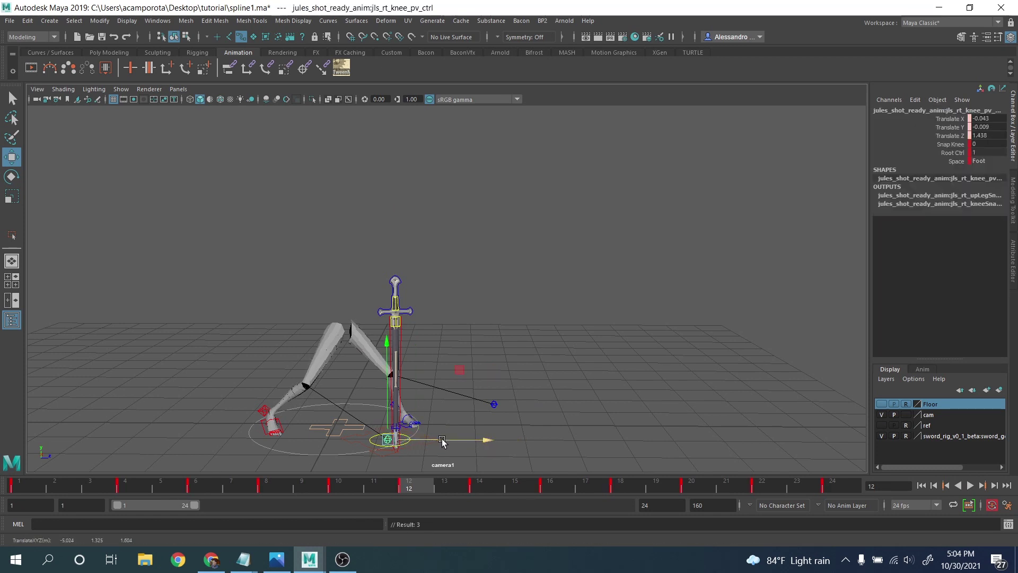
key(.)
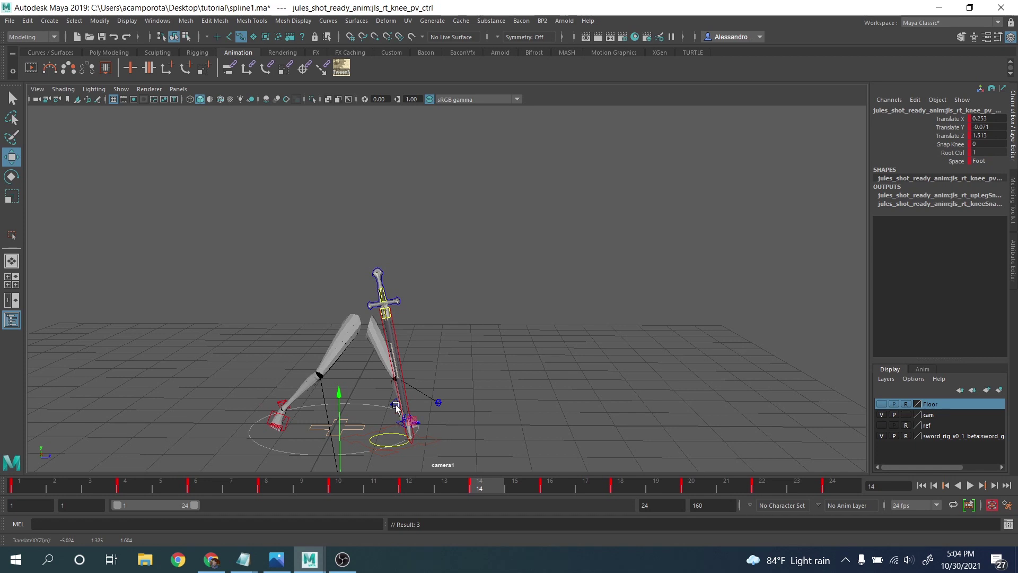
key(backslash)
right_drag(387, 419, 455, 416)
middle_drag(524, 373, 478, 334)
key(comma)
key(comma)
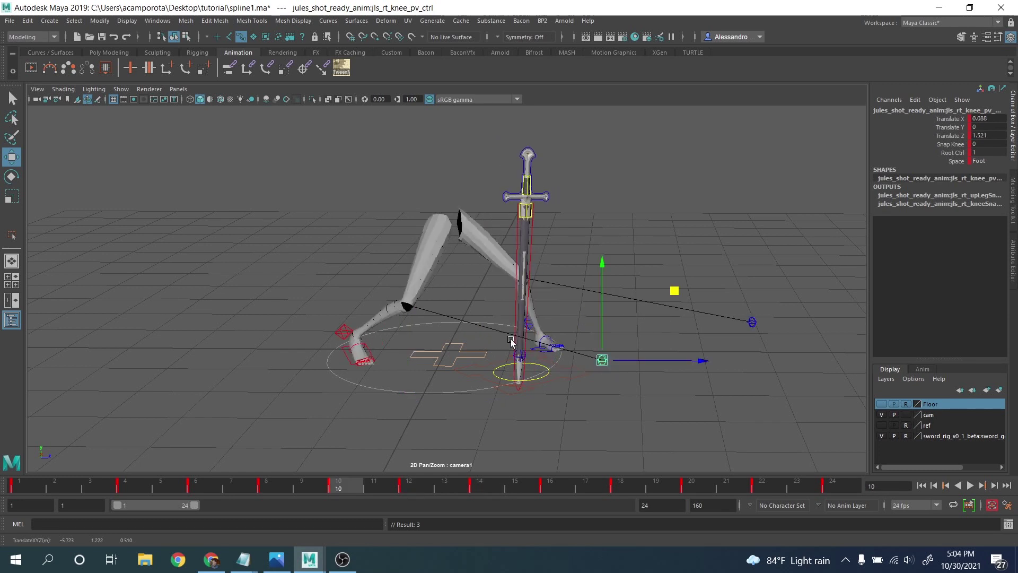
key(alt+v)
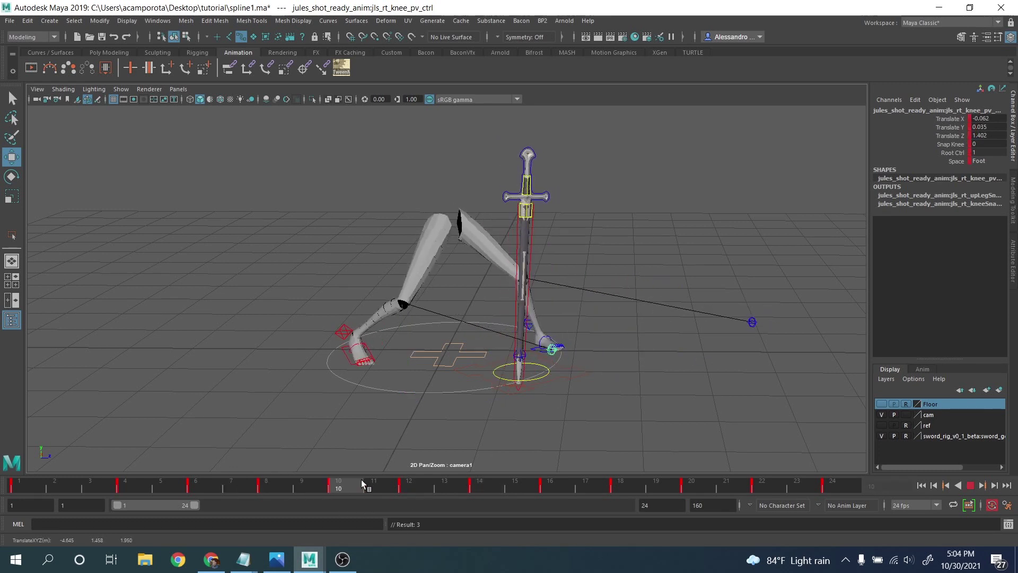
Step: Delete the right knee pole vector's key at frame 8
click(268, 488)
right_click(267, 490)
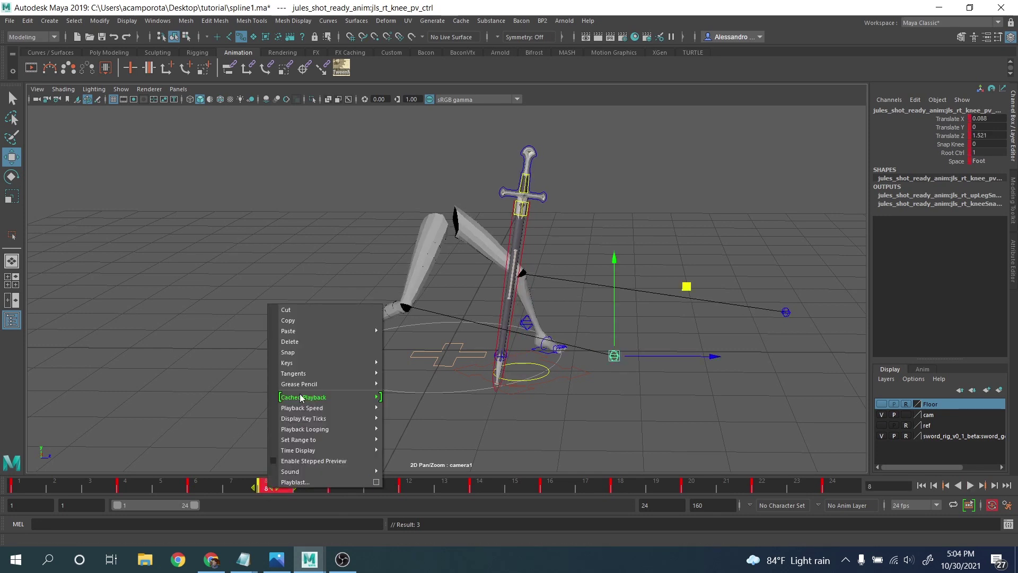
click(293, 343)
Step: Select the right foot control at frame 22 and set its Leg Stretch to 0.05
click(221, 481)
drag(221, 481, 752, 511)
click(607, 406)
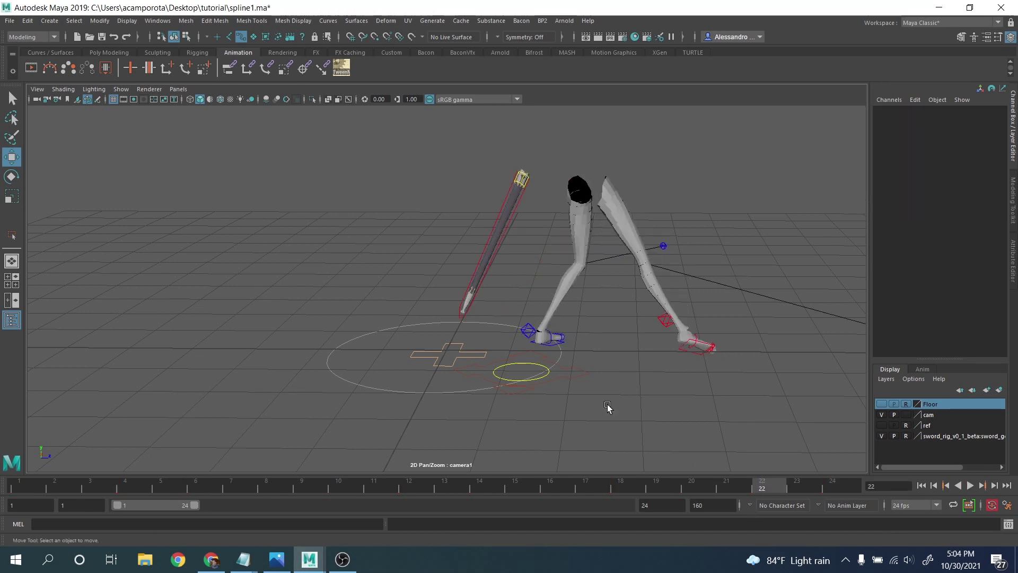
click(684, 352)
click(948, 128)
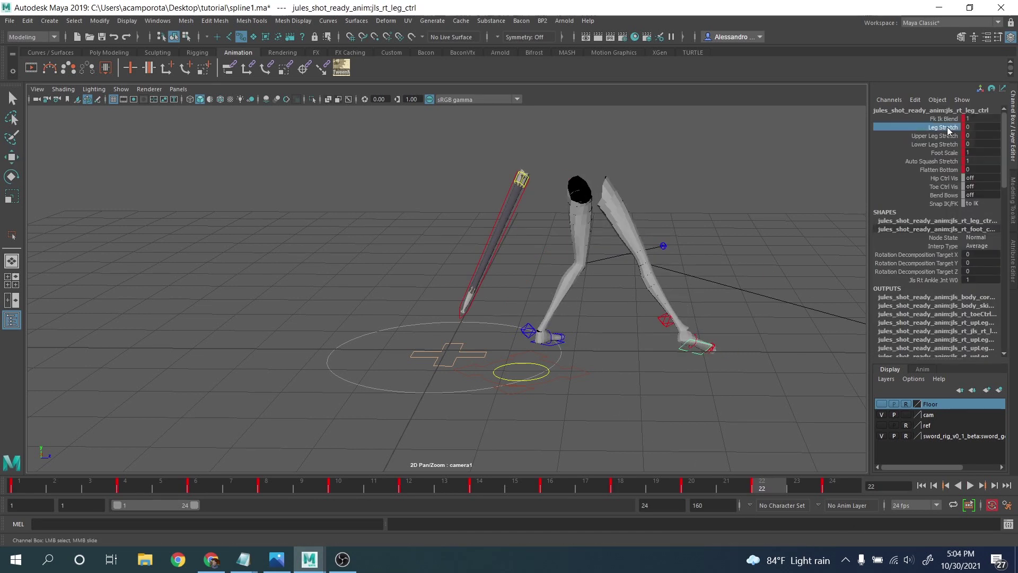
middle_drag(710, 196, 714, 195)
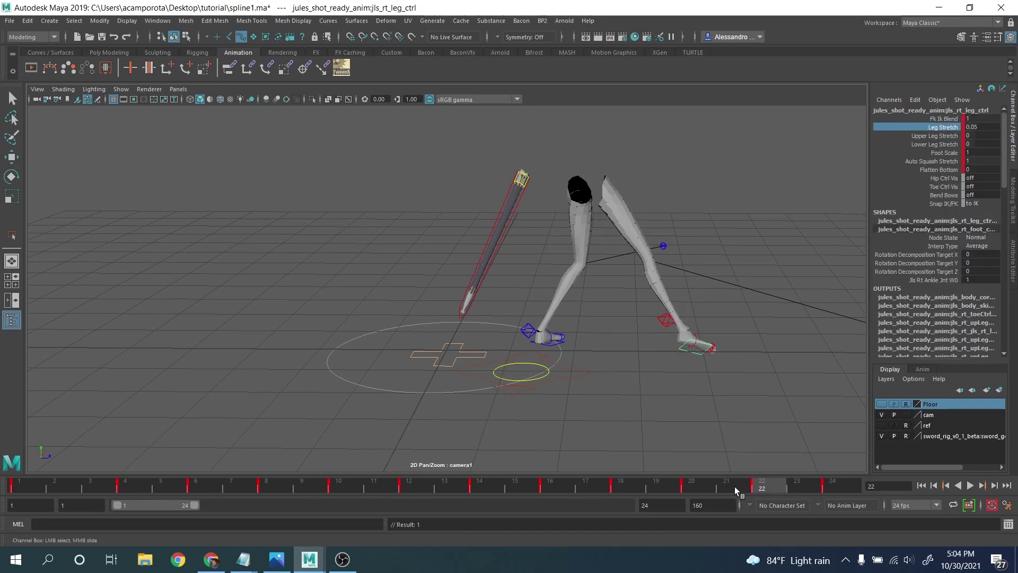
Step: Set the right leg's Leg Stretch to 0.165 at frame 23
key(alt+v)
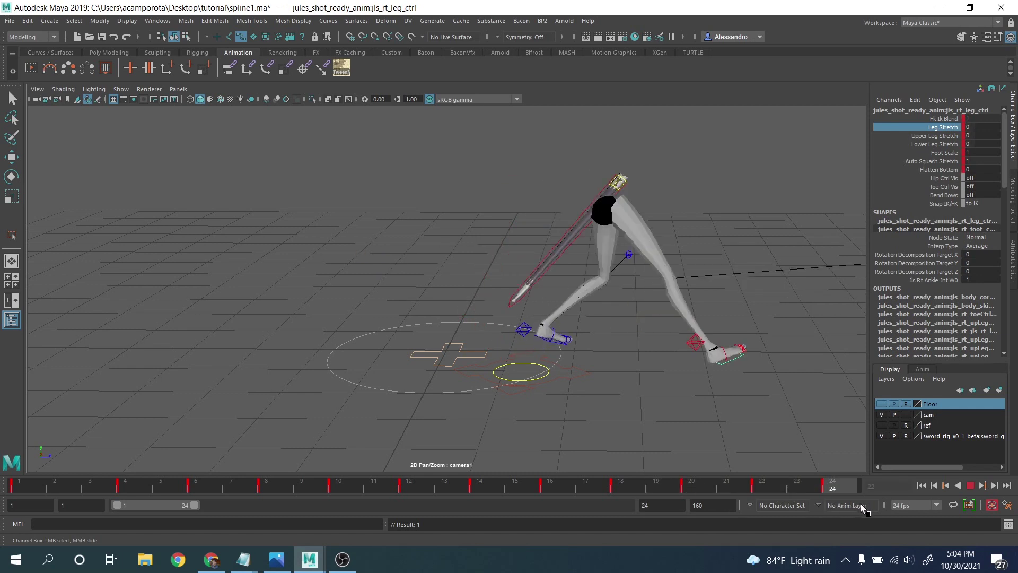
key(alt+v)
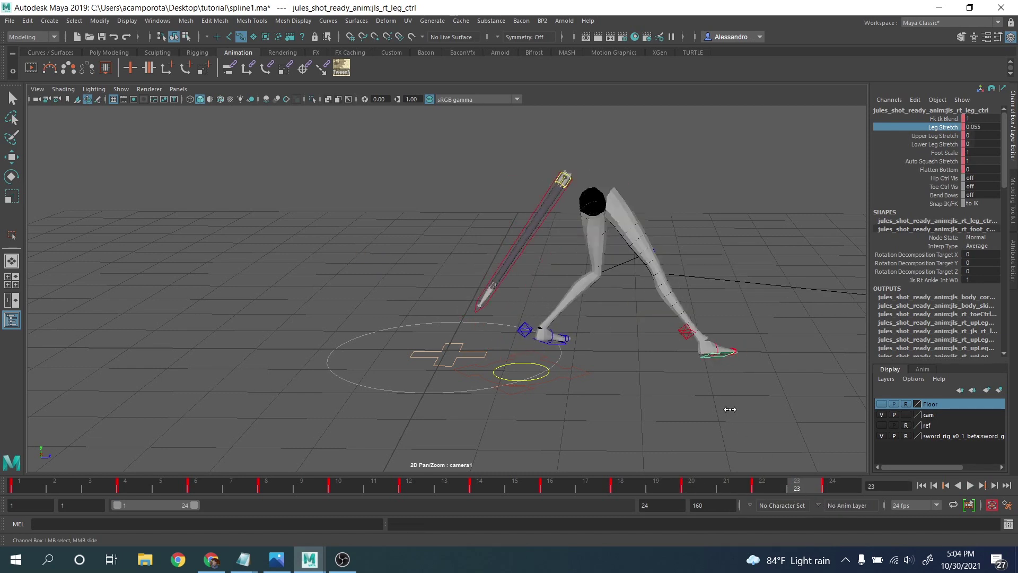
middle_drag(730, 409, 735, 411)
key(alt+v)
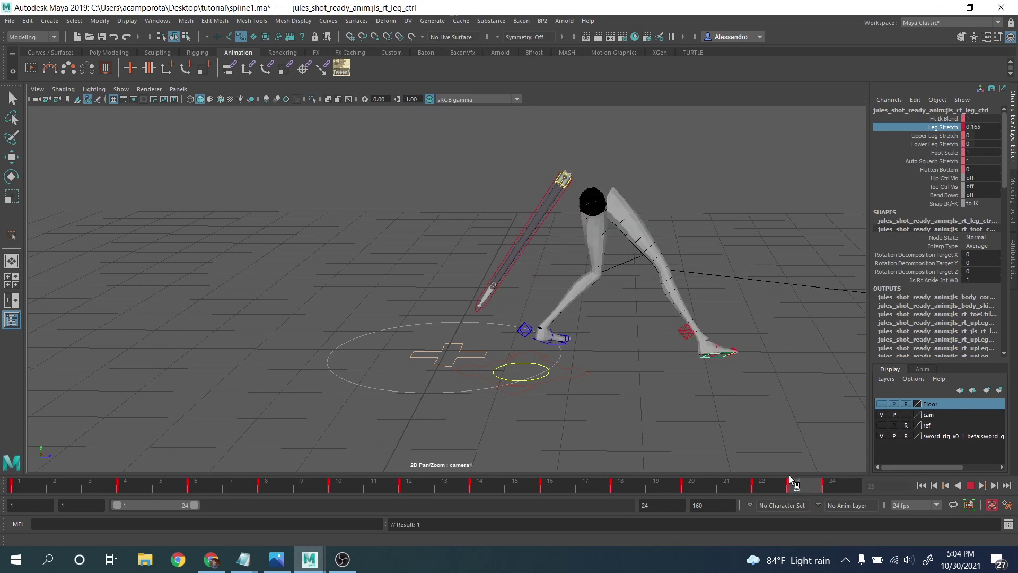
Step: Play back the leg animation to check the stretch, and save the scene
click(973, 486)
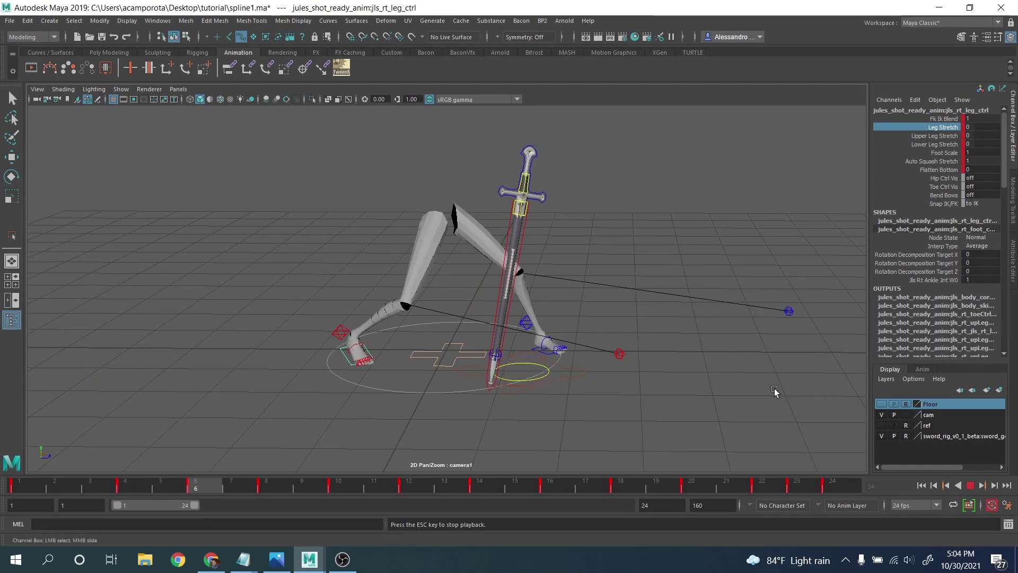
click(970, 486)
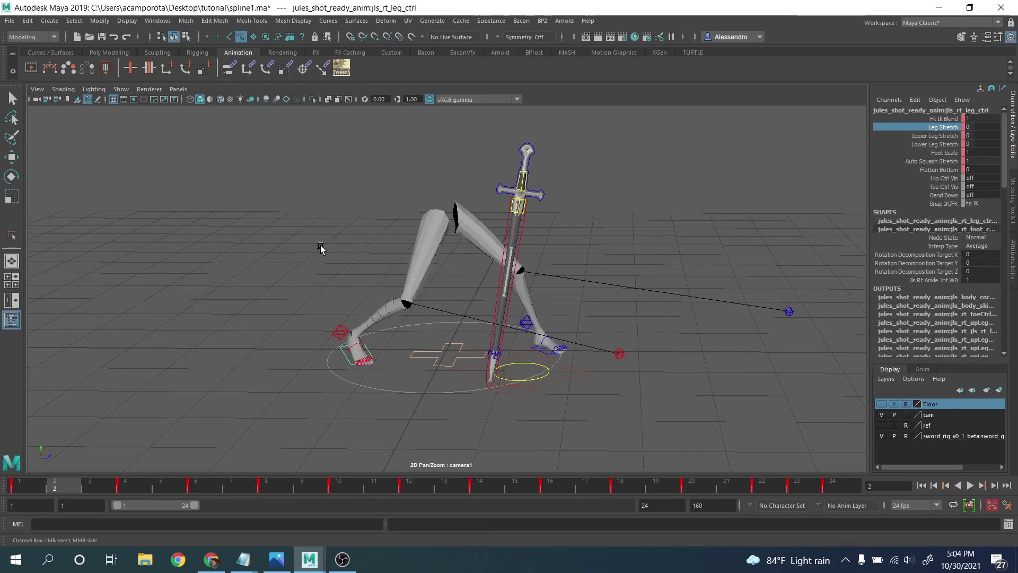
click(9, 20)
click(32, 66)
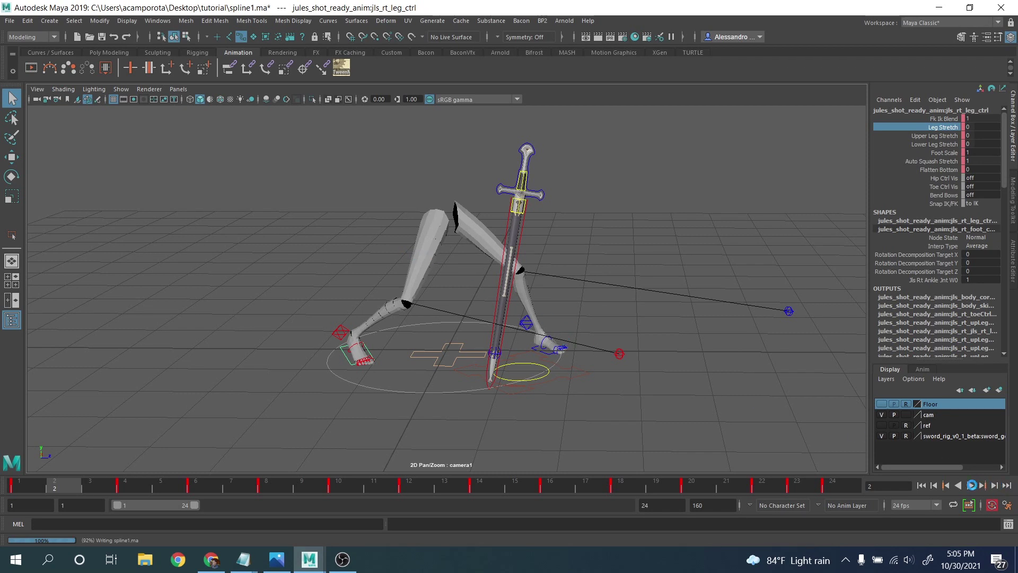
Step: Select the proxy limb control and turn on the visibility of the Torso and Neck Head
click(432, 355)
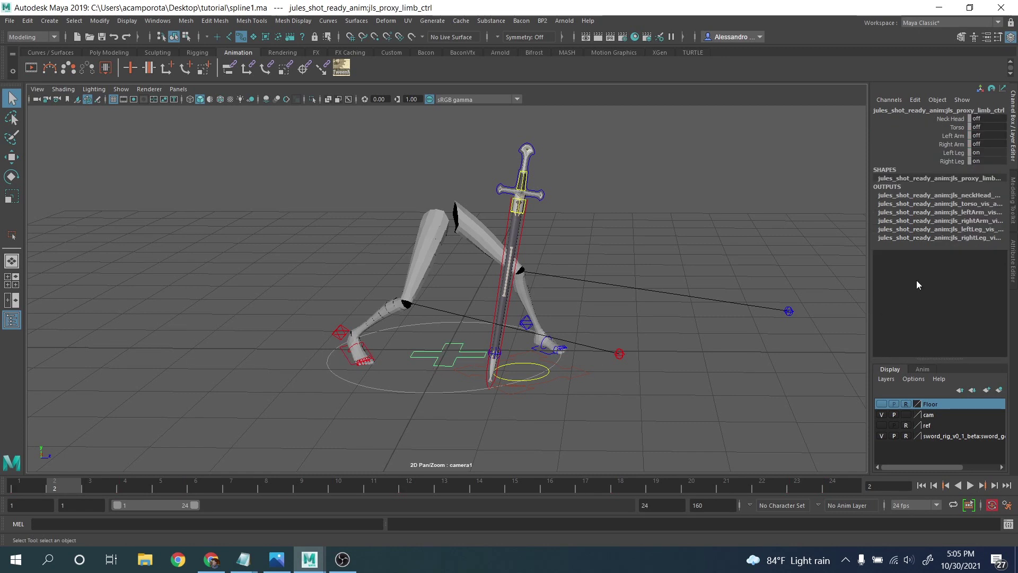
click(954, 127)
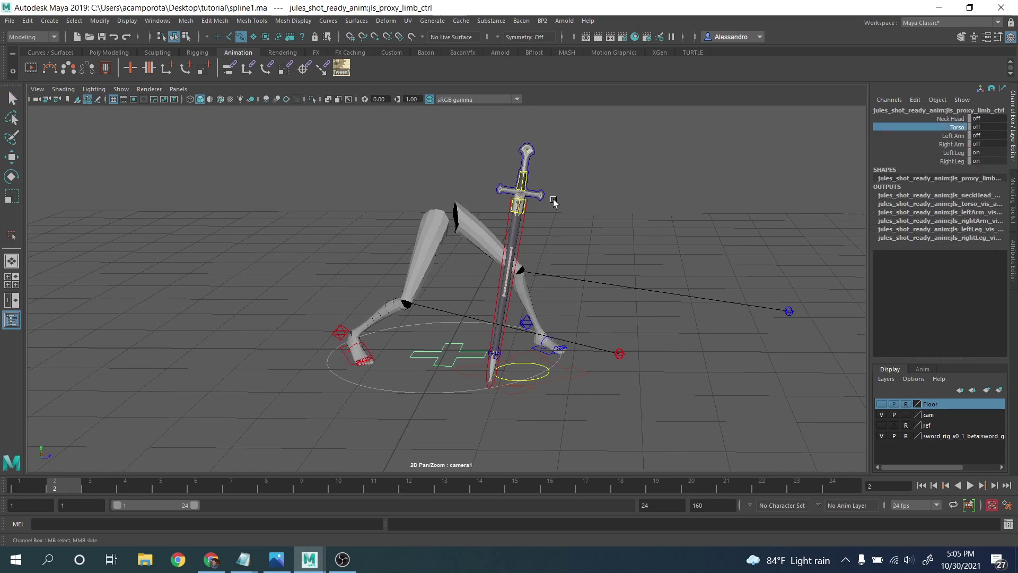
middle_drag(552, 200, 798, 227)
click(949, 120)
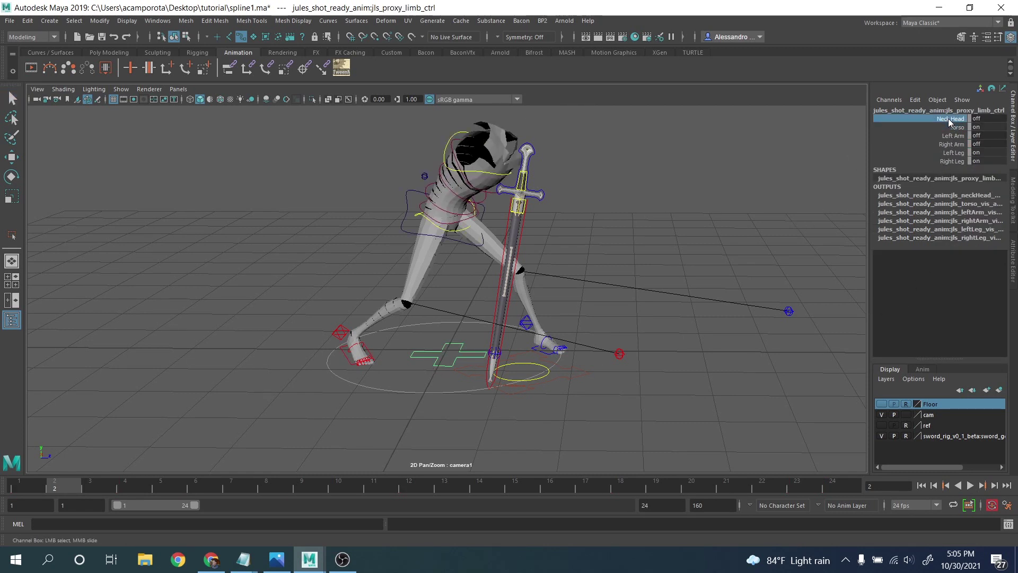
Step: Play back the animation through camera1 to examine the torso and head together with the legs
click(971, 486)
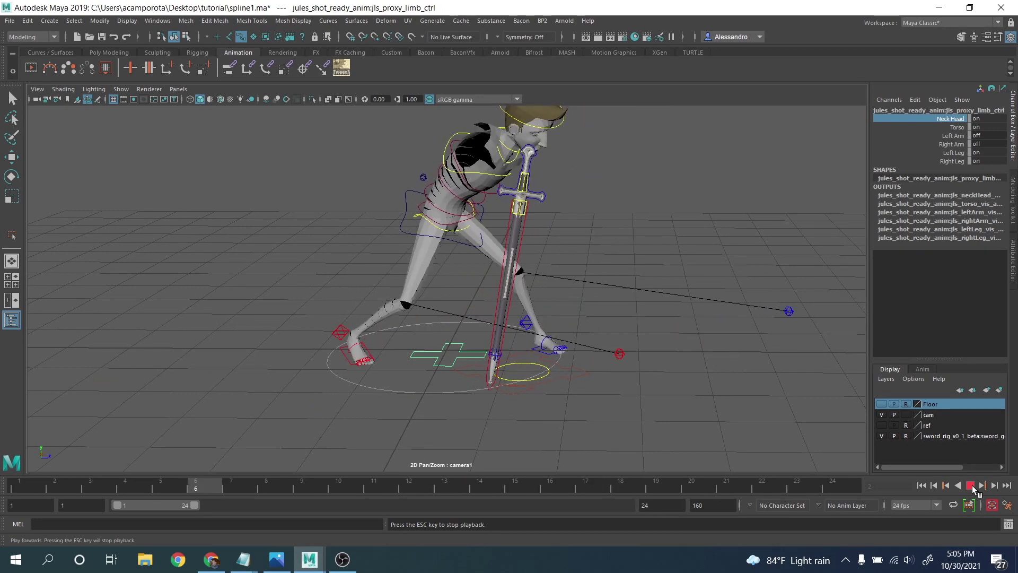
key(Escape)
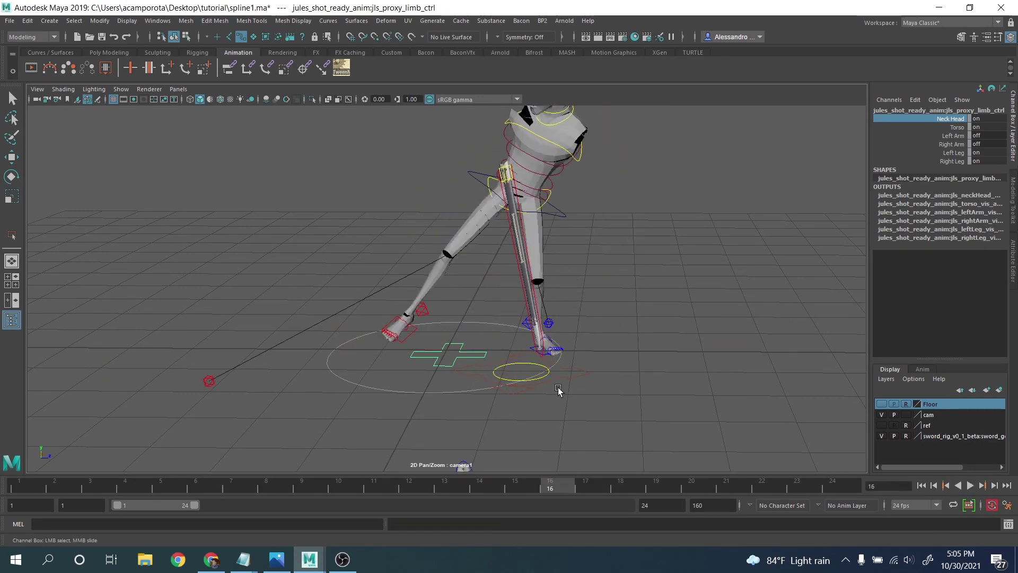
drag(559, 389, 546, 466)
click(969, 486)
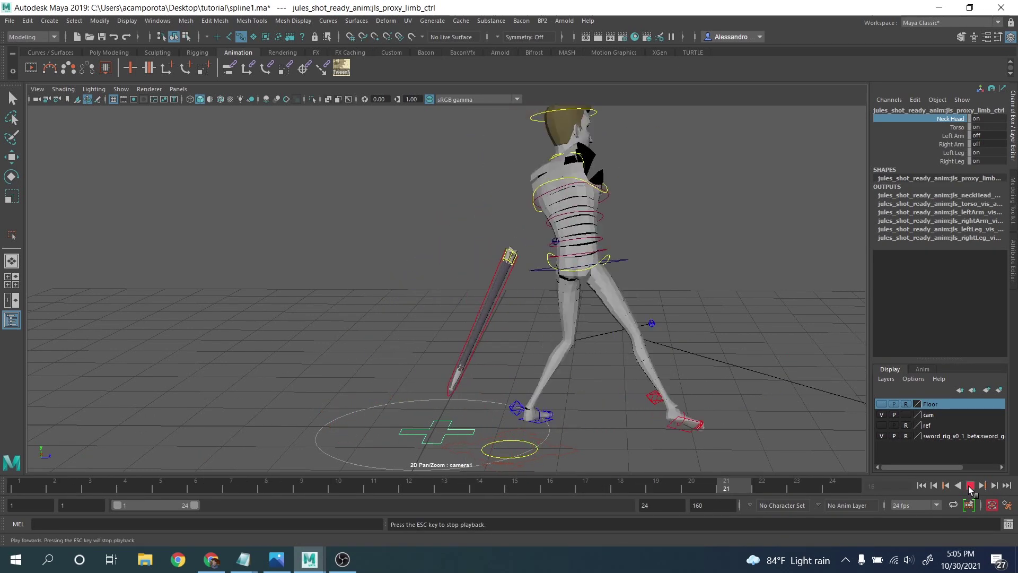
click(970, 487)
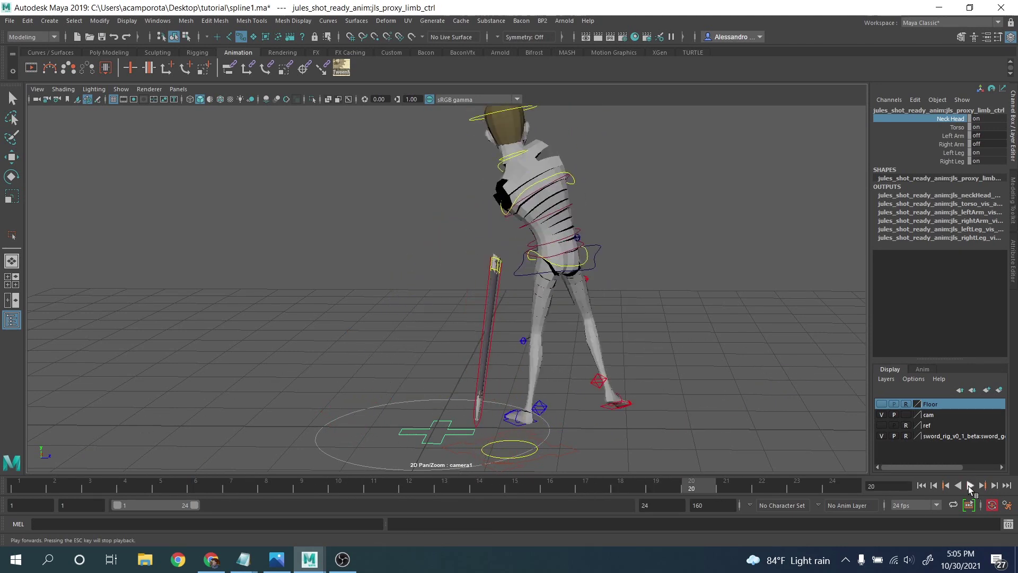
Step: Look through the persp camera, orbit around the character, play the animation, and return to frame 1
click(178, 89)
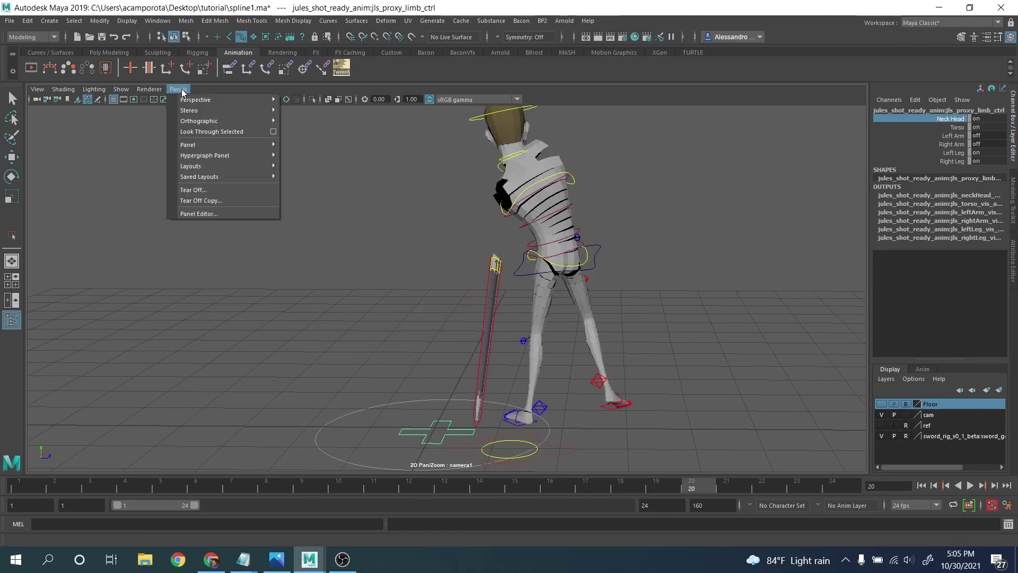
mouse_move(250, 99)
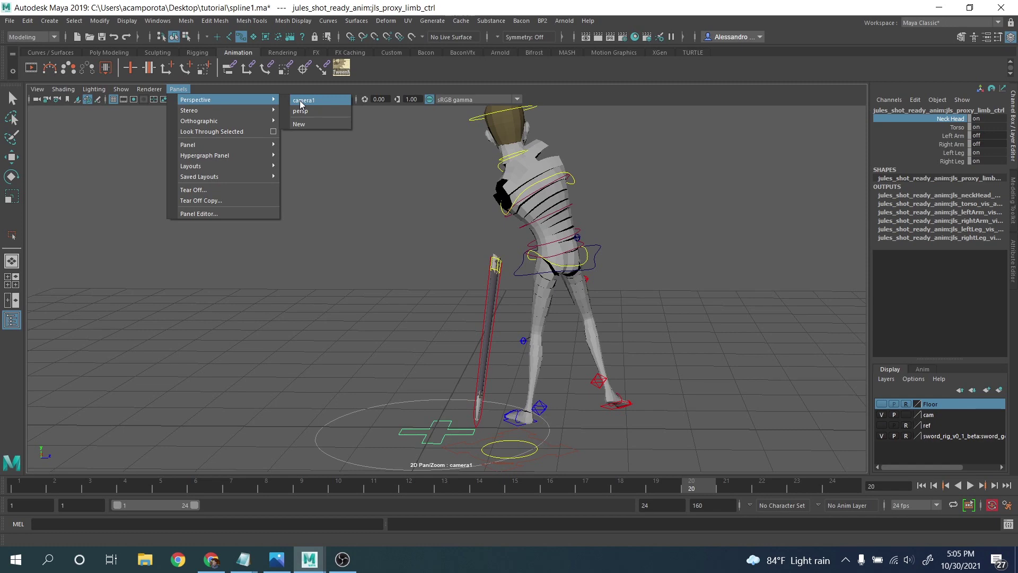
click(300, 111)
alt+drag(403, 239, 557, 354)
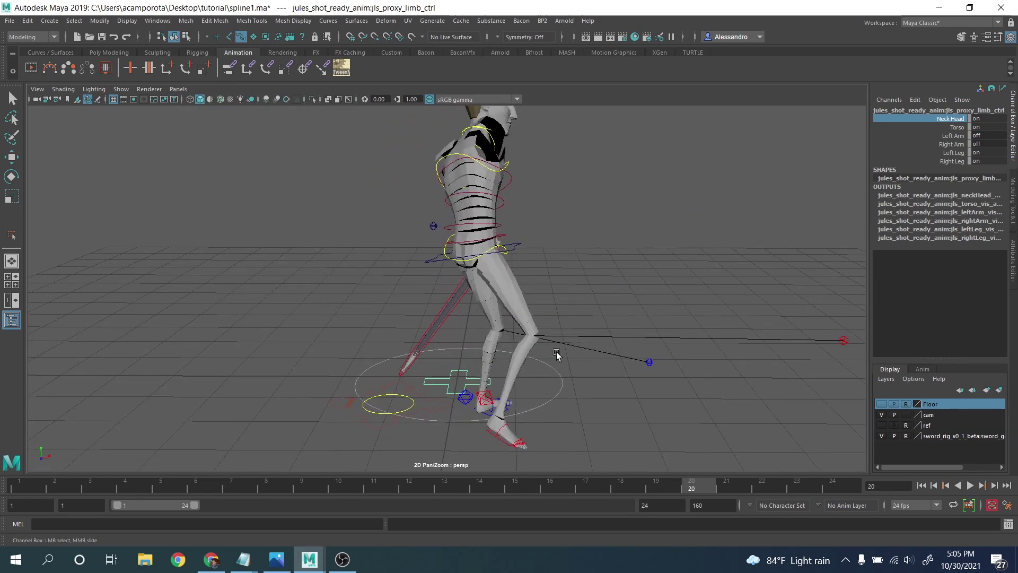
click(969, 486)
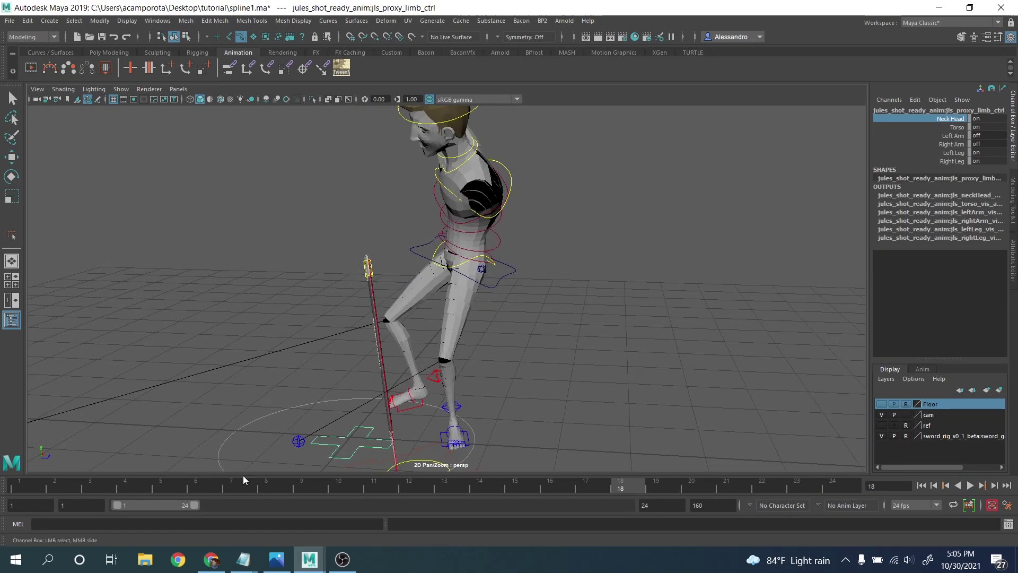
drag(243, 477, 19, 482)
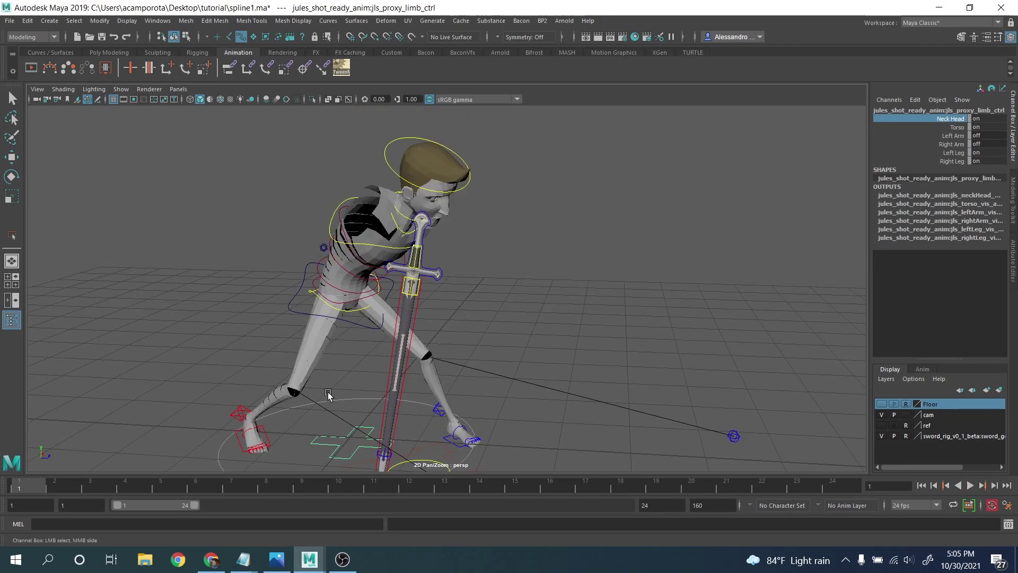
Step: Select the lower spine FK control, open the Graph Editor, and isolate and frame its Rotate X curve
key(q)
click(350, 288)
click(171, 21)
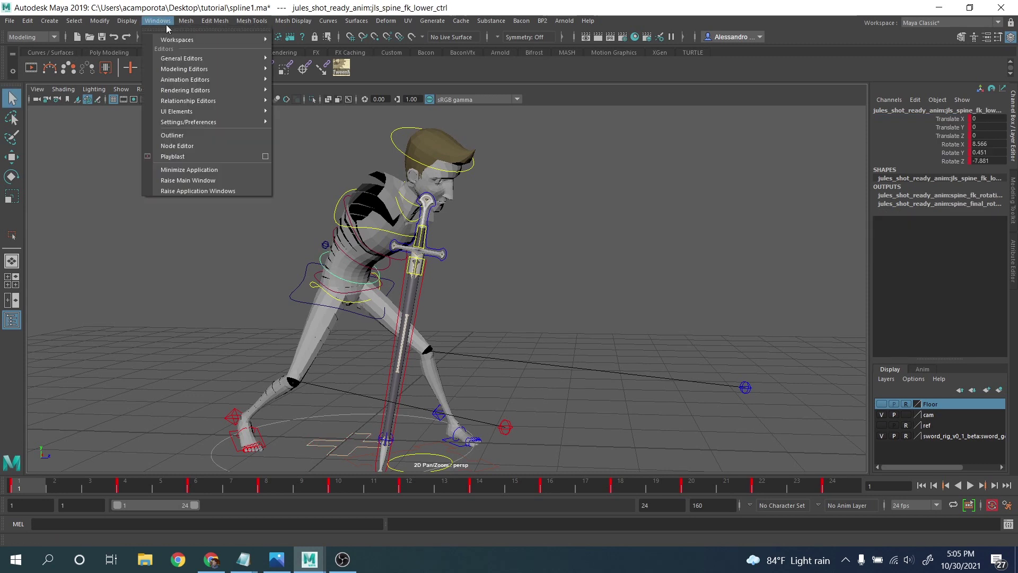
mouse_move(212, 68)
click(312, 91)
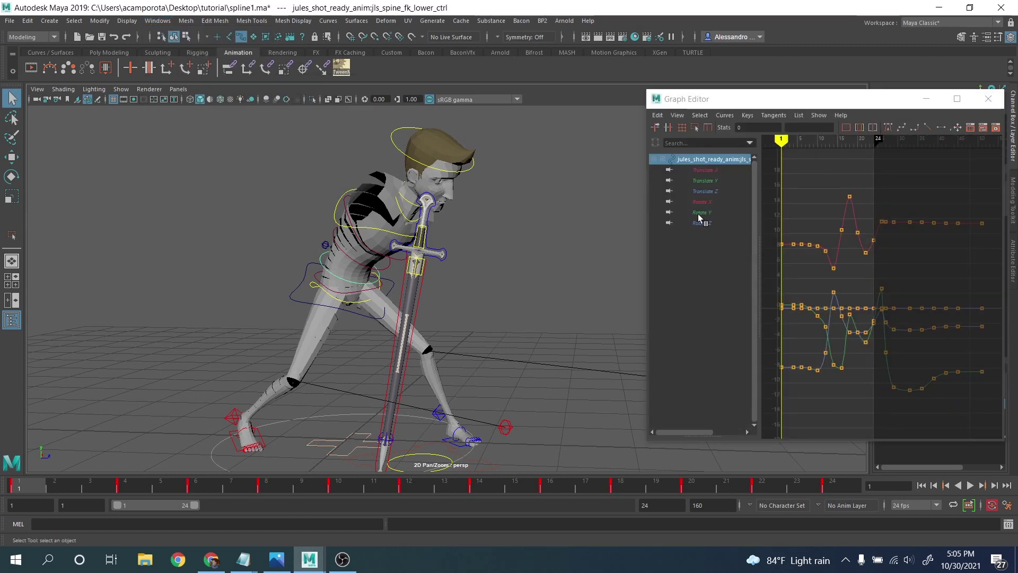
click(700, 202)
alt+middle_drag(787, 240, 924, 239)
alt+right_drag(927, 243, 974, 258)
alt+middle_drag(974, 258, 791, 264)
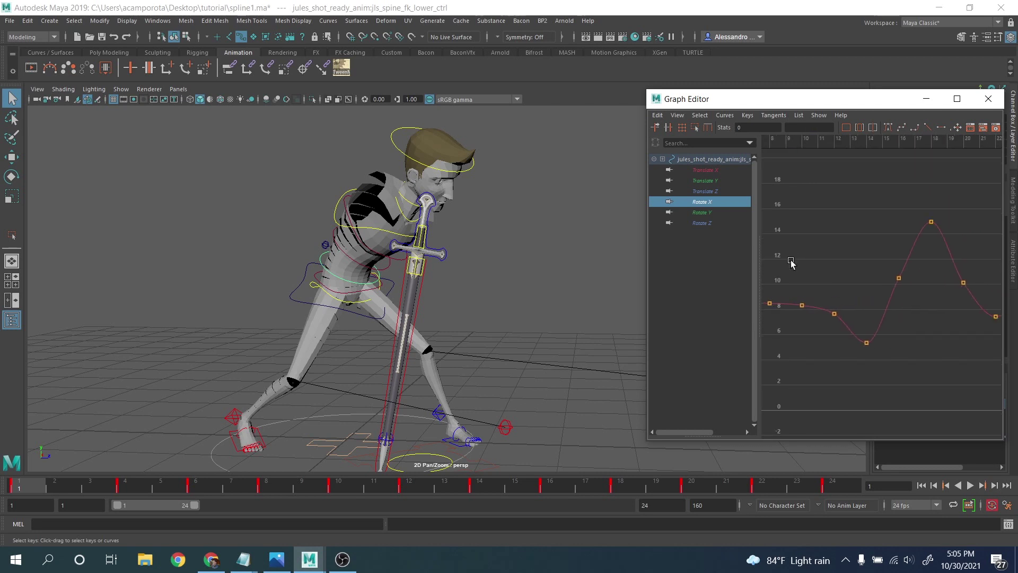
Step: Lower the lower spine's Rotate X keys slightly at frame 16 and to about 13.857 at frame 18
key(period)
key(period)
key(period)
key(period)
key(period)
key(period)
key(period)
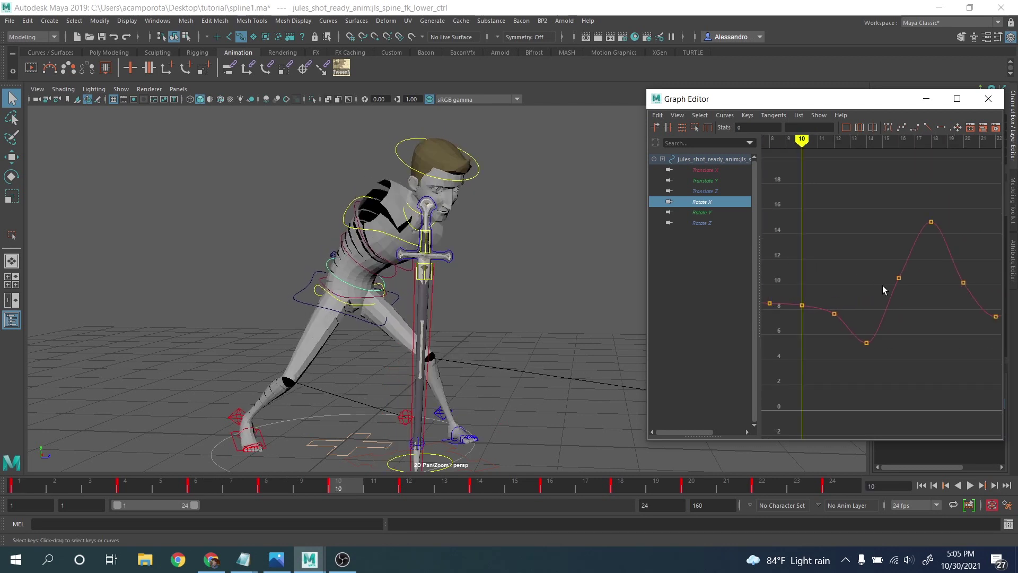
click(899, 278)
middle_drag(904, 295, 904, 297)
key(period)
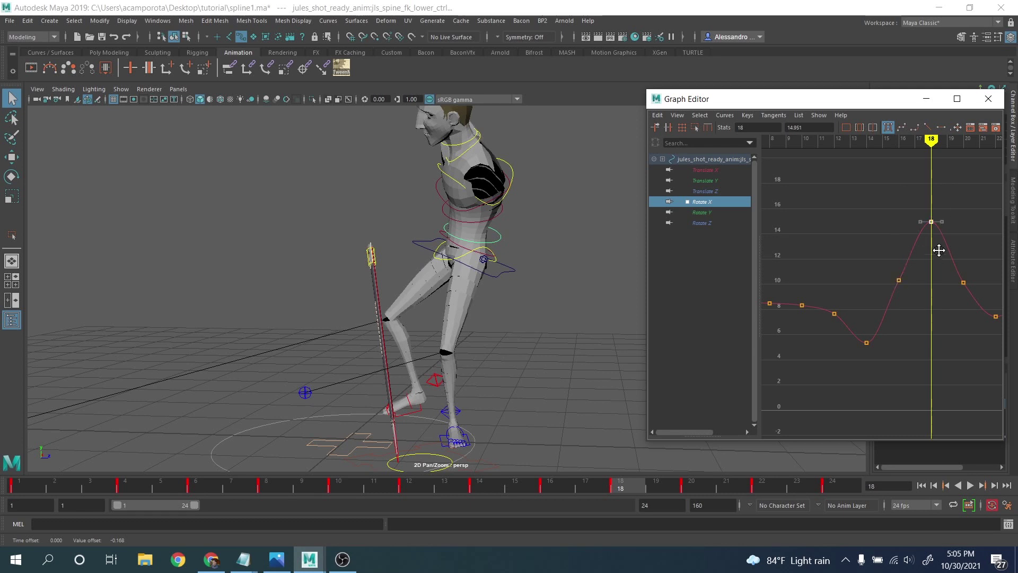
middle_drag(939, 251, 822, 269)
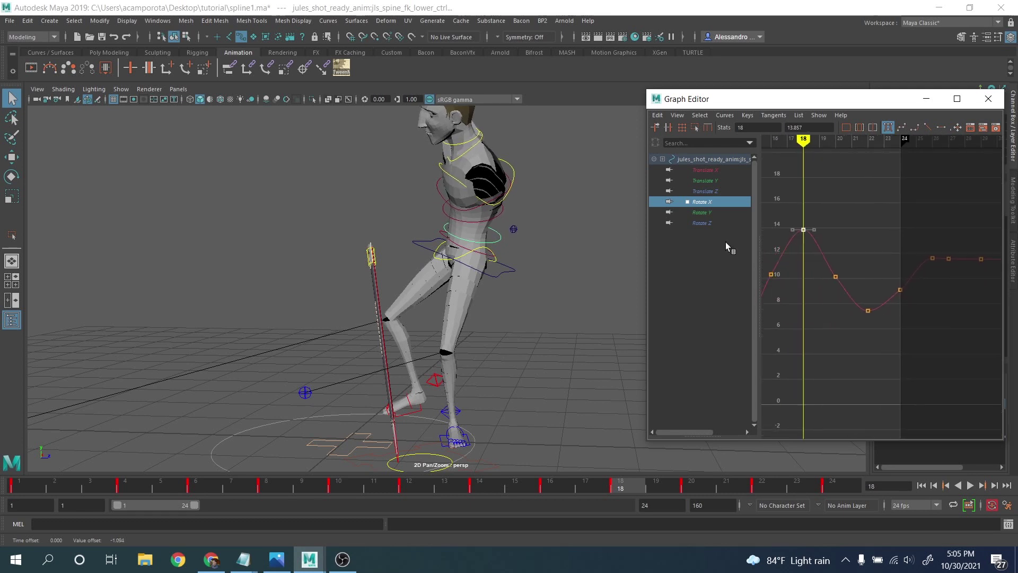
Step: Isolate the lower spine's Rotate Y curve and adjust its frame 16 key to about -6.747
click(711, 212)
alt+middle_drag(809, 232, 897, 291)
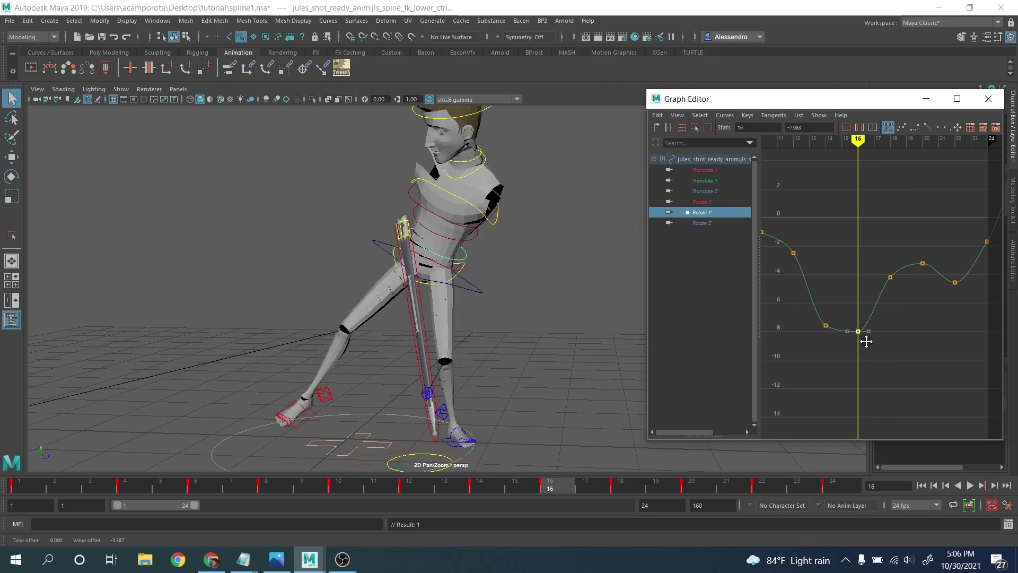
middle_drag(867, 340, 867, 329)
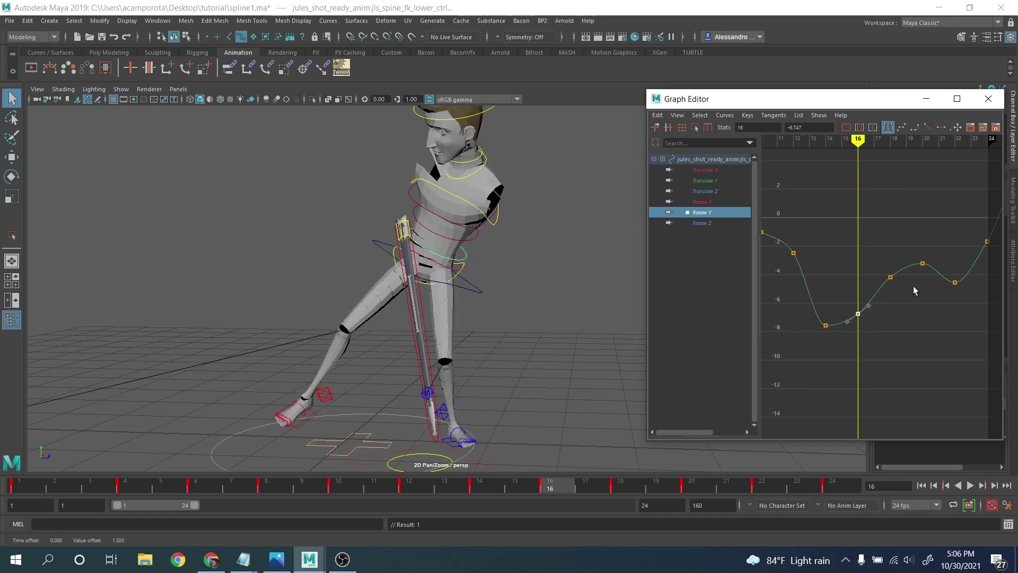
Step: Raise the lower spine's Rotate Y key at frame 22 to about -3.066
key(.)
key(.)
key(.)
middle_drag(956, 293, 956, 291)
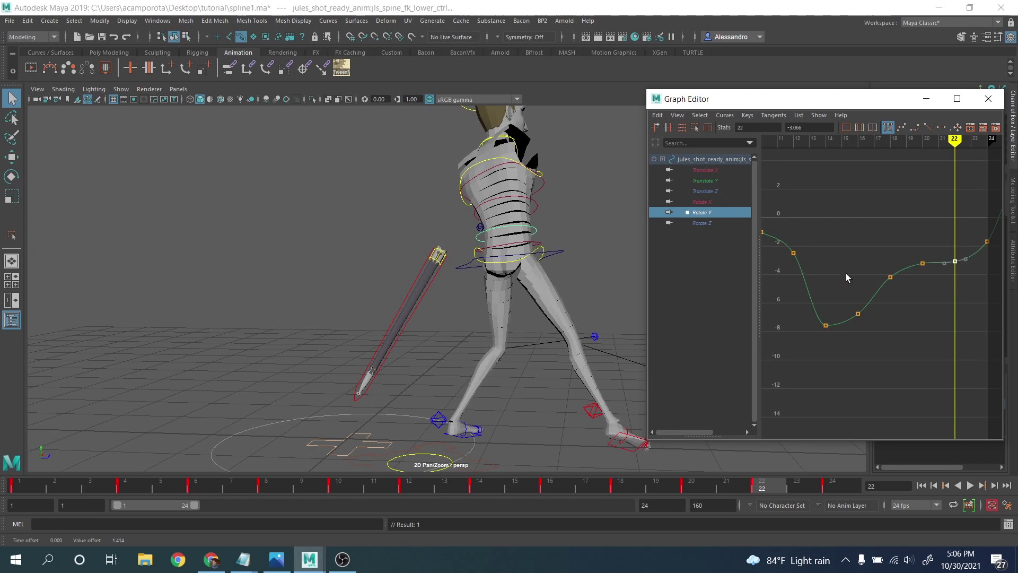
Step: Isolate the lower spine's Rotate Z curve and lower its frame 20 key to about -3.8
alt+middle_drag(846, 276, 759, 250)
click(863, 269)
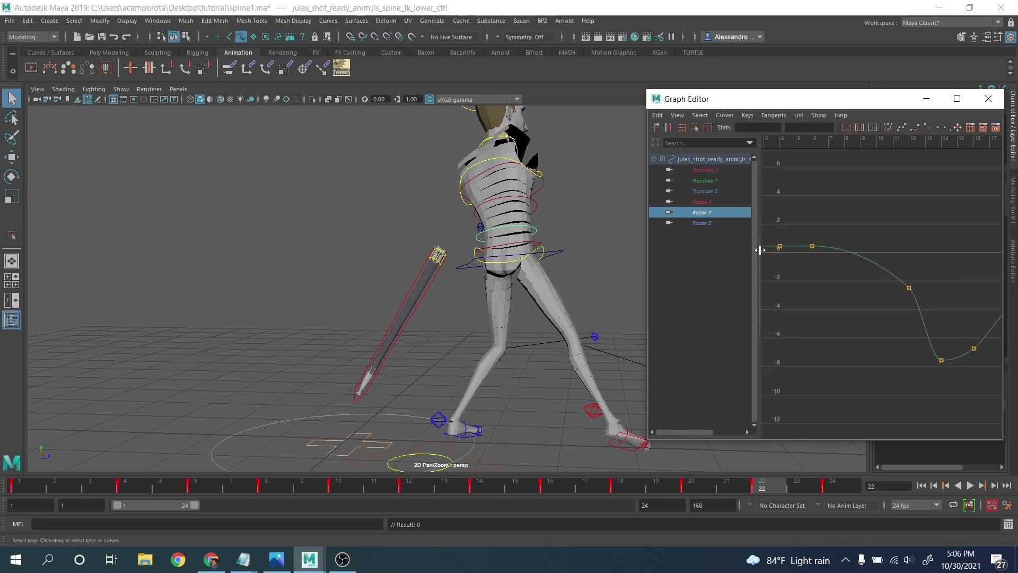
click(704, 221)
alt+middle_drag(900, 263, 800, 248)
scroll(801, 248, down, 1)
scroll(892, 269, up, 2)
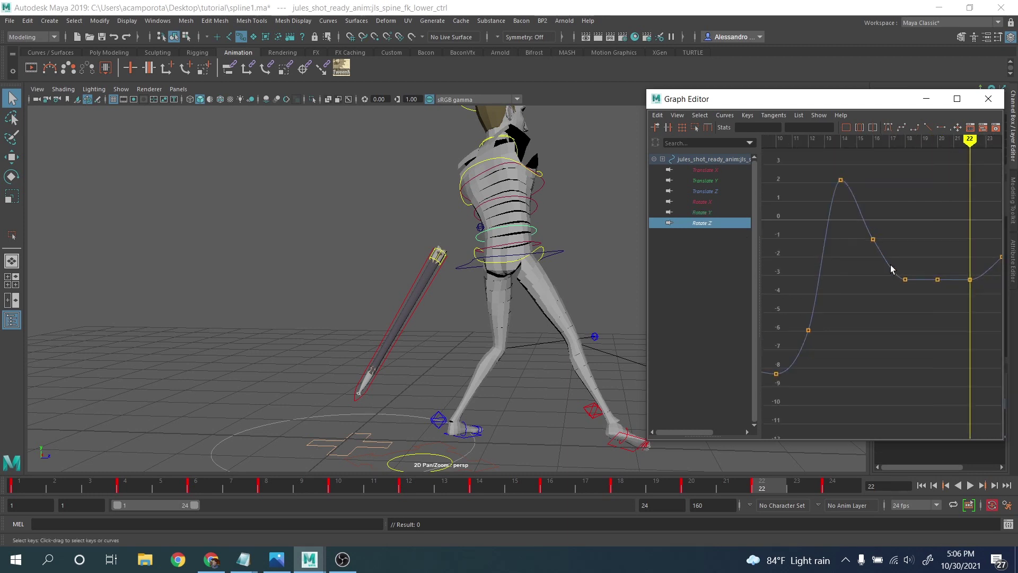
alt+middle_drag(933, 265, 870, 262)
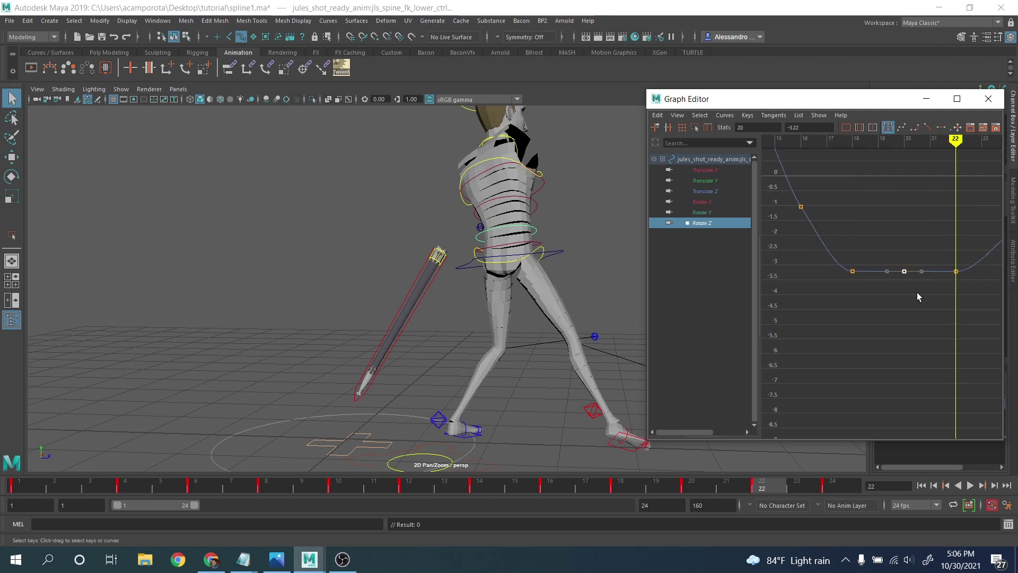
click(904, 271)
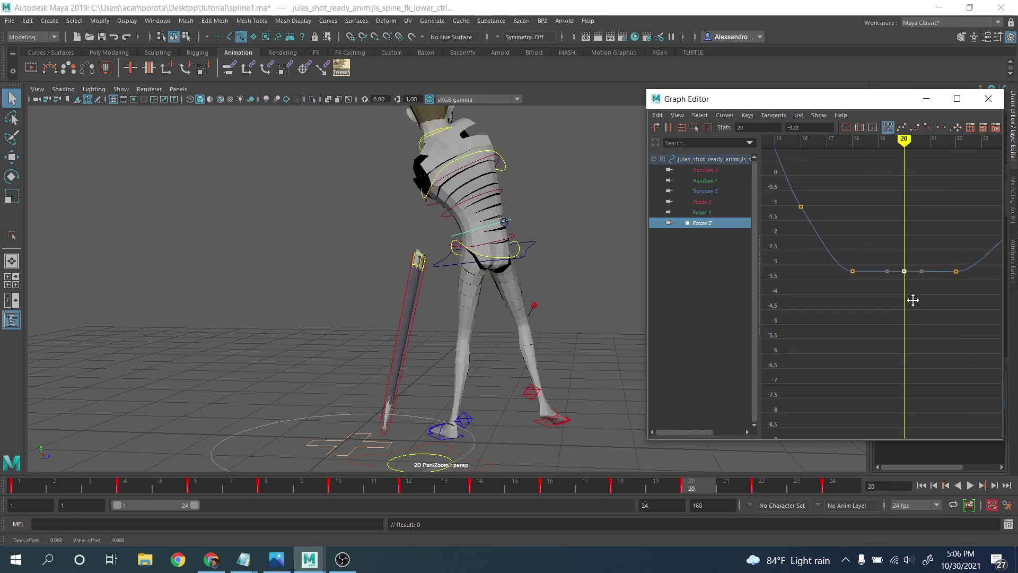
middle_drag(910, 290, 913, 308)
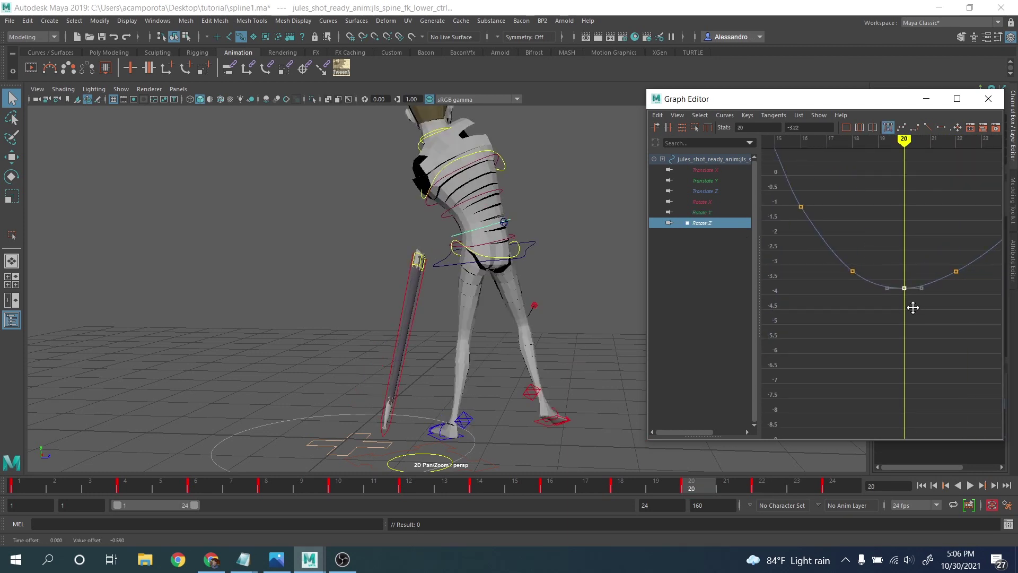
Step: Select the upper spine FK control, isolate its Rotate Z curve, and raise the frame 24 key to about -1.231
click(493, 197)
click(689, 221)
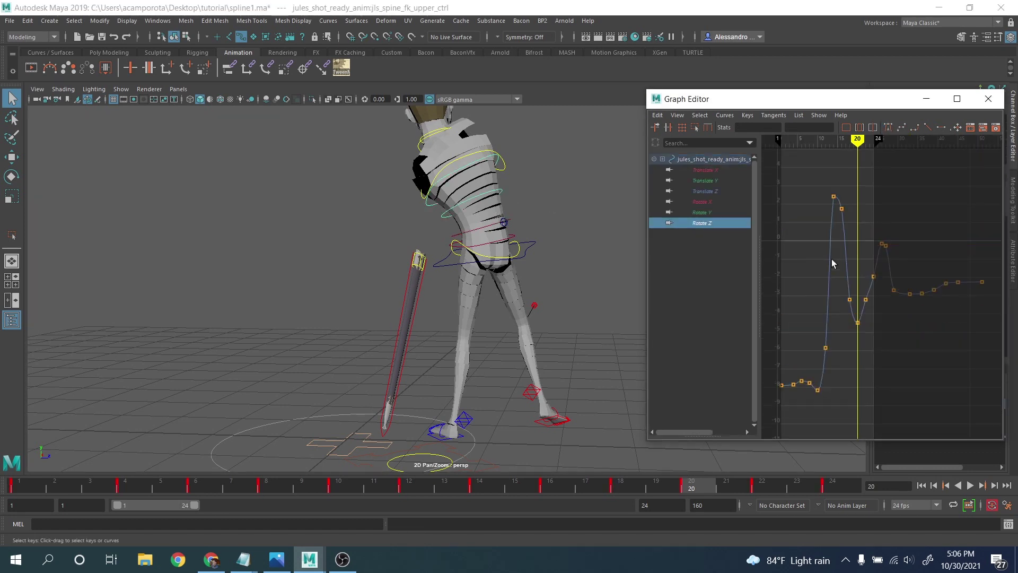
click(872, 277)
key(f)
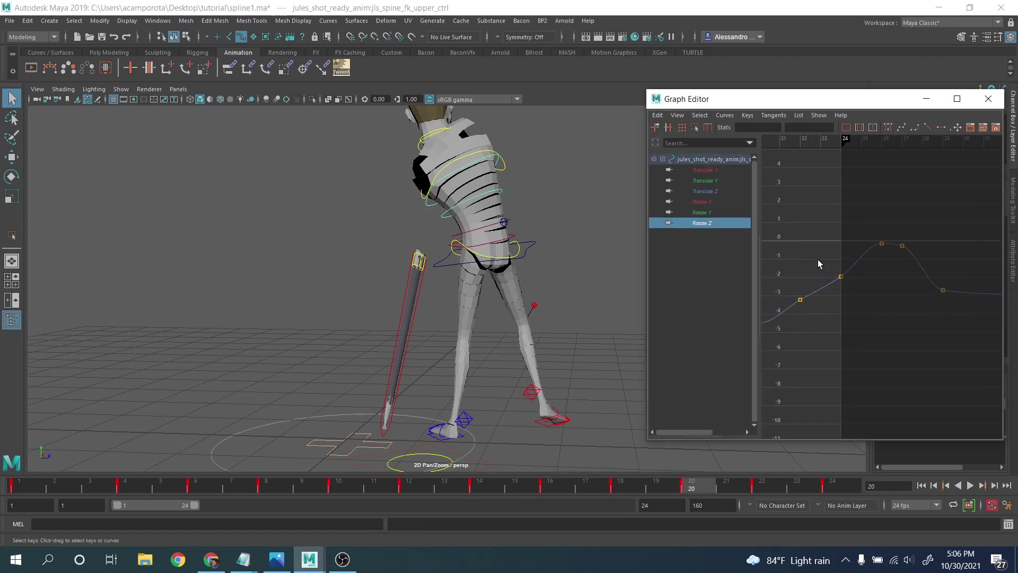
key(a)
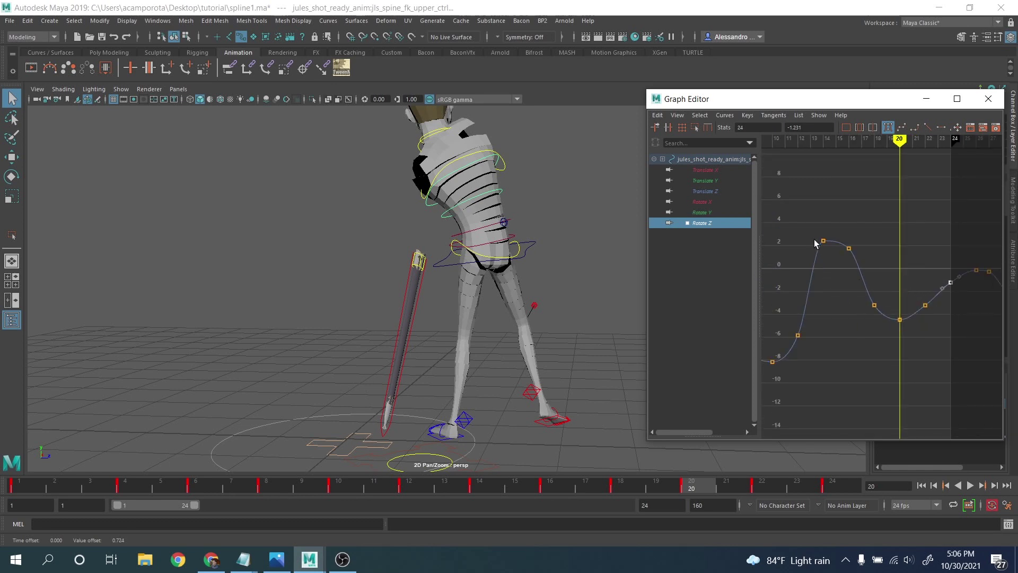
Step: Lower the upper spine's Rotate Z key at frame 14 to about 1.211
alt+middle_drag(815, 243, 895, 247)
key(comma)
key(comma)
key(comma)
drag(871, 222, 902, 258)
middle_drag(901, 257, 899, 273)
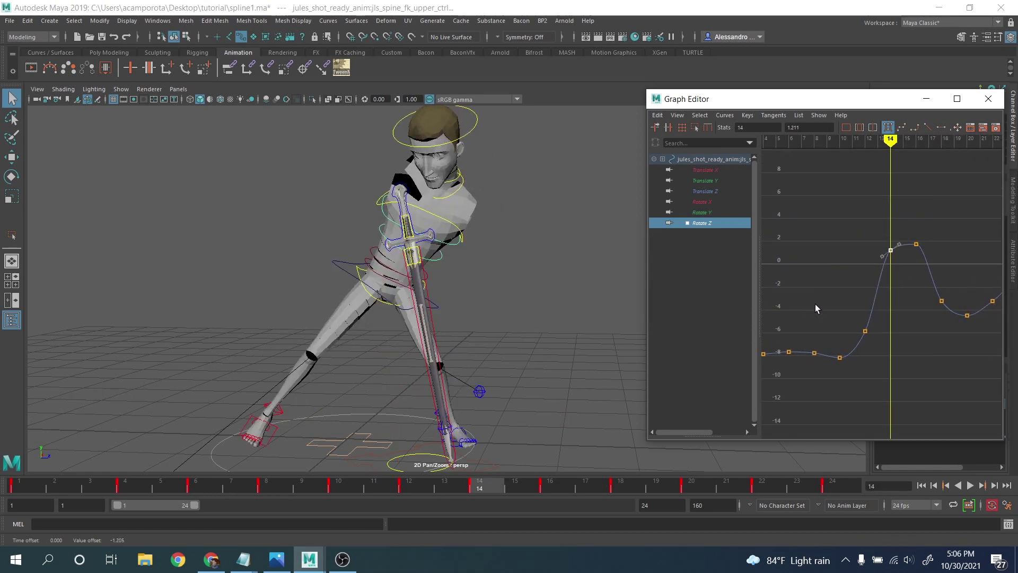
alt+right_drag(815, 304, 800, 345)
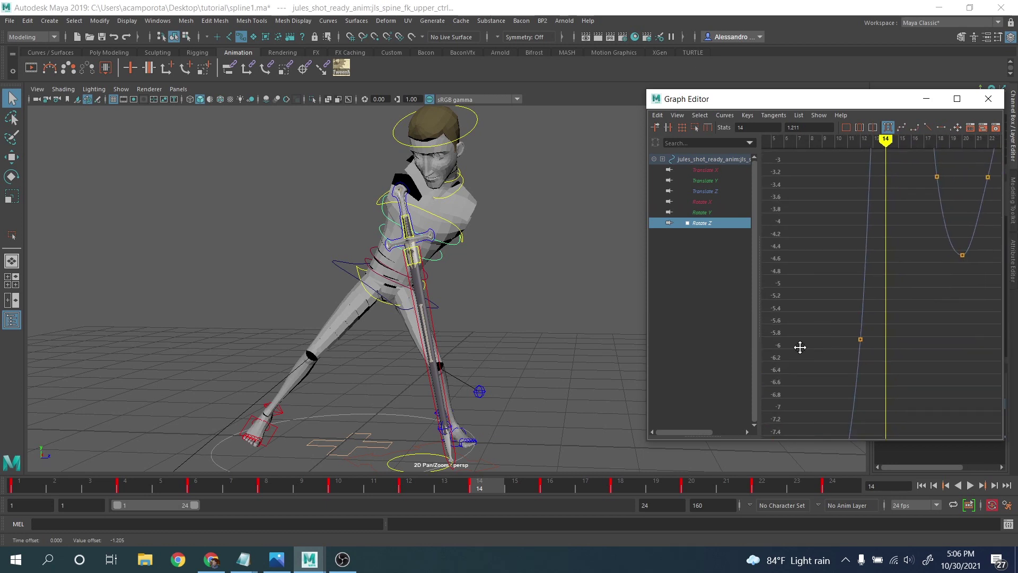
Step: Isolate the upper spine's Rotate Y curve and lower its frame 14 key to about -3.35
click(705, 211)
key(comma)
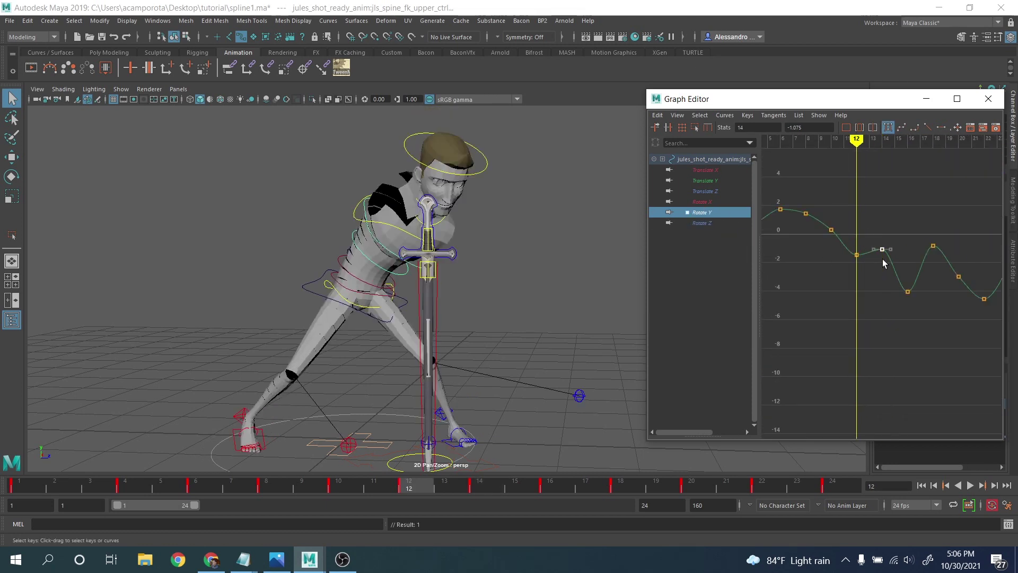
key(period)
middle_drag(882, 266, 881, 290)
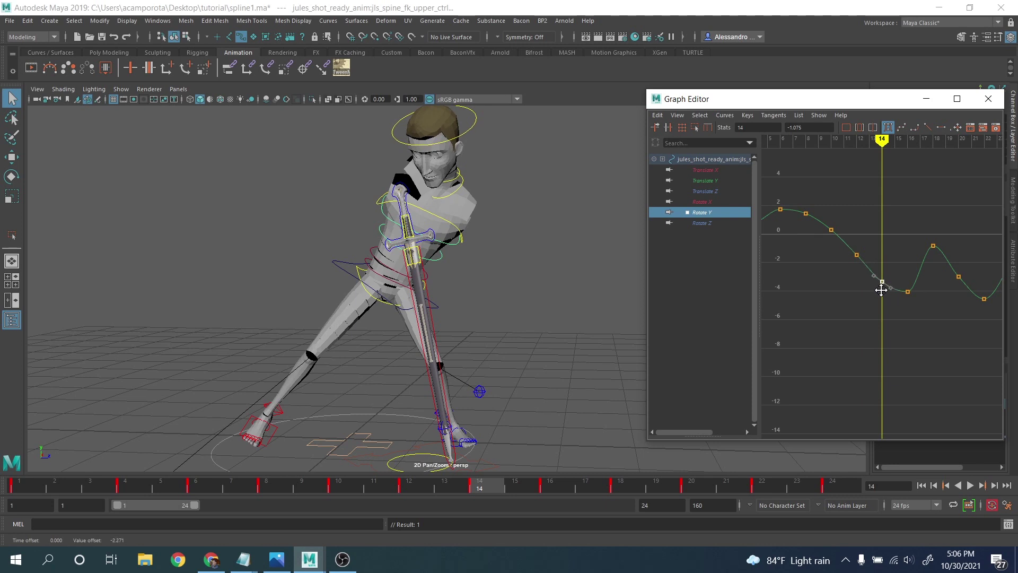
Step: Lower the upper spine's Rotate Y key at frame 18 to about -2.5 and raise the frame 16 key to about -3.18
key(period)
key(period)
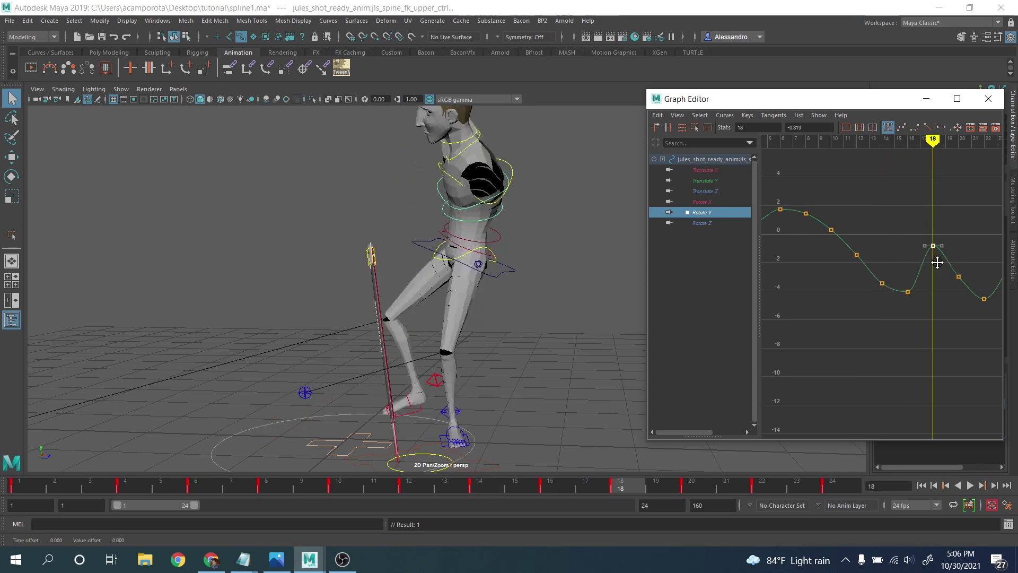
middle_drag(937, 263, 909, 293)
click(907, 292)
key(comma)
key(period)
key(period)
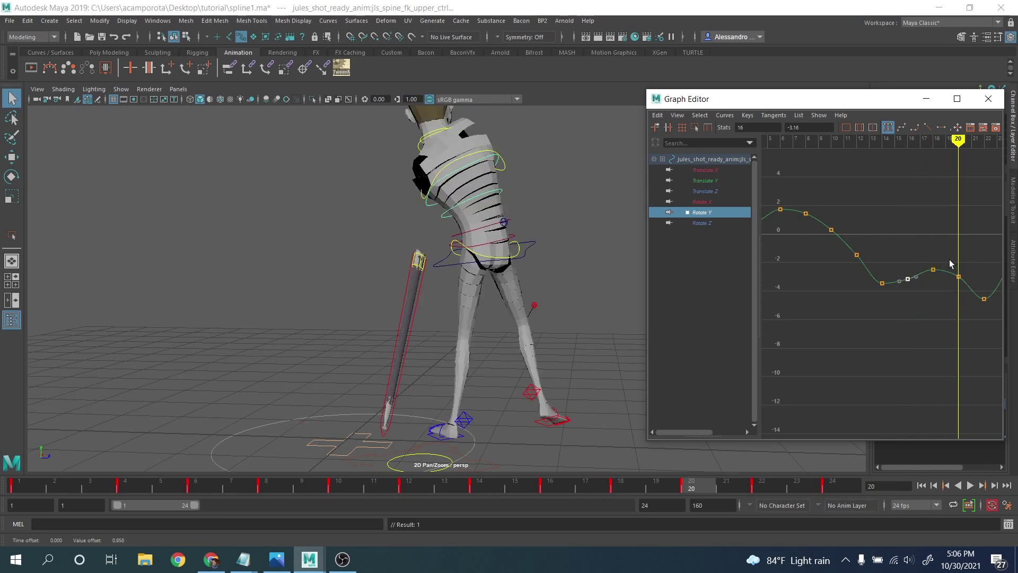
Step: Examine the rest of the upper spine's Rotate Y curve and its Rotate X curve for uneven keys
key(super)
click(935, 233)
alt+middle_drag(934, 232, 837, 239)
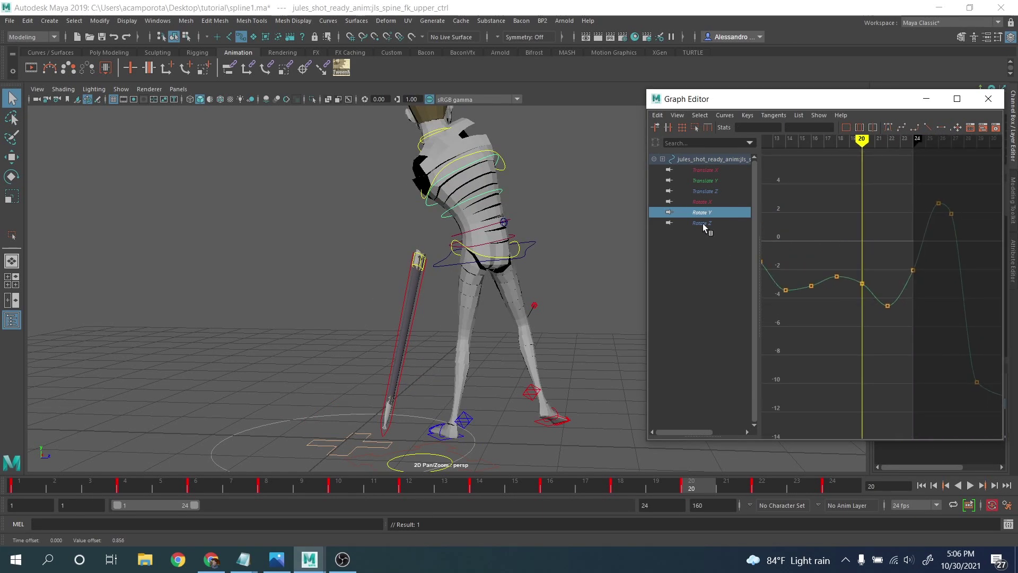
click(704, 205)
key(f)
alt+right_drag(924, 232, 900, 244)
alt+middle_drag(899, 244, 999, 255)
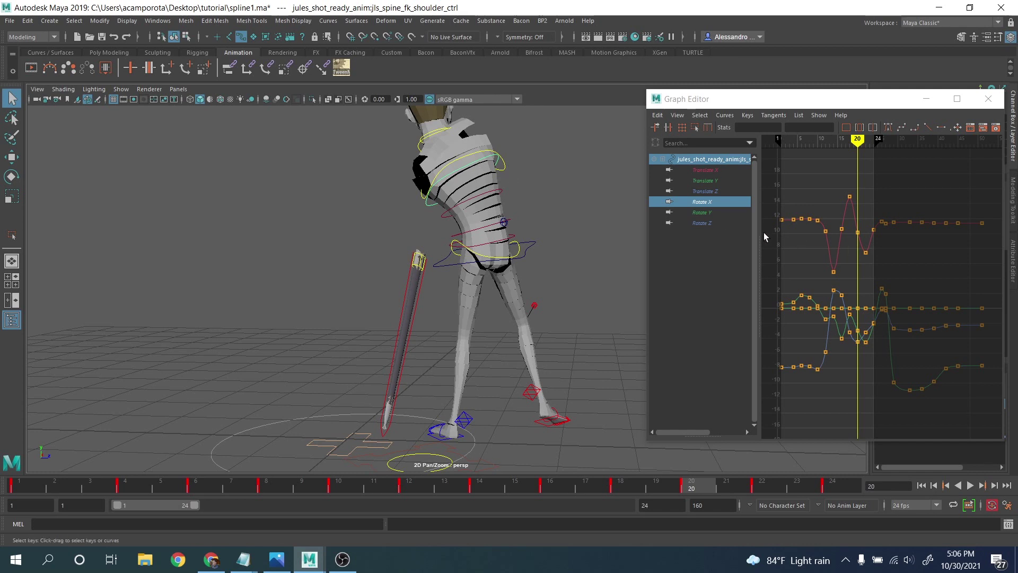
Step: On the FK shoulder control, set the Rotate Y keys to about -3.272 at frame 14 and -3.489 at frame 18
click(701, 202)
scroll(901, 254, up, 5)
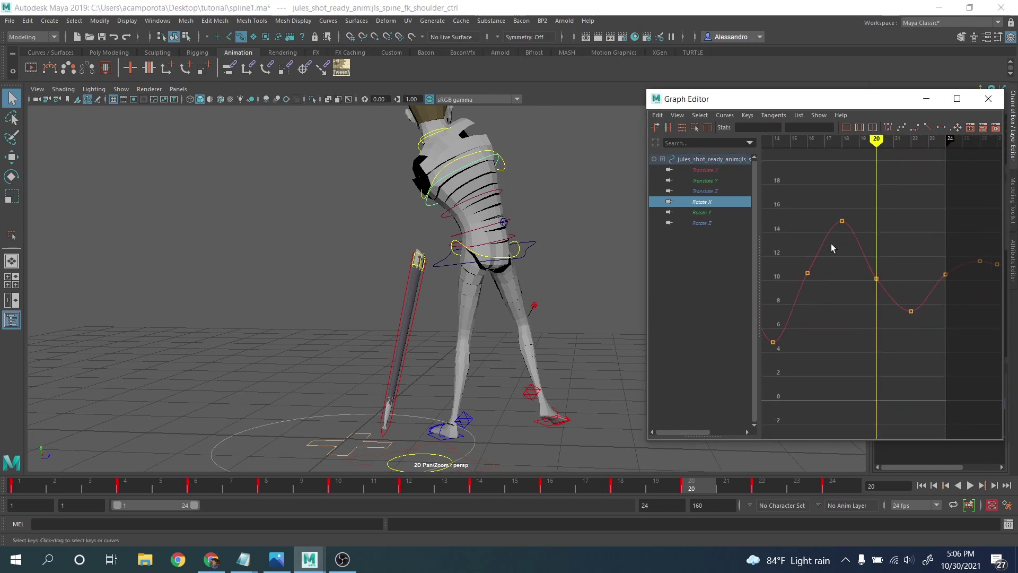
alt+middle_drag(831, 248, 892, 245)
mouse_move(734, 243)
alt+middle_down()
mouse_move(854, 240)
mouse_move(841, 266)
mouse_move(872, 281)
mouse_move(873, 302)
alt+middle_up()
click(702, 212)
click(871, 257)
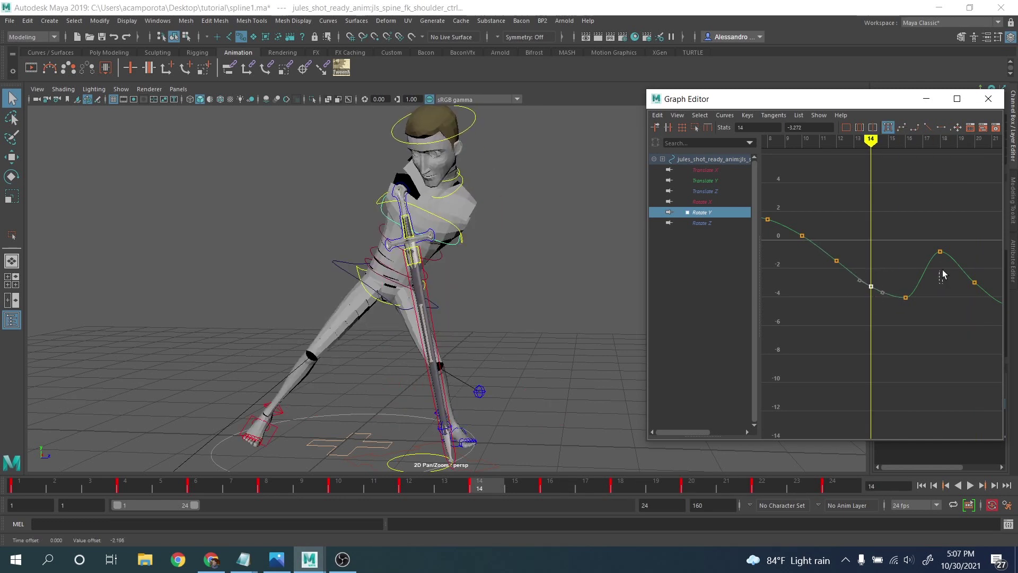
click(931, 239)
middle_drag(944, 292, 946, 316)
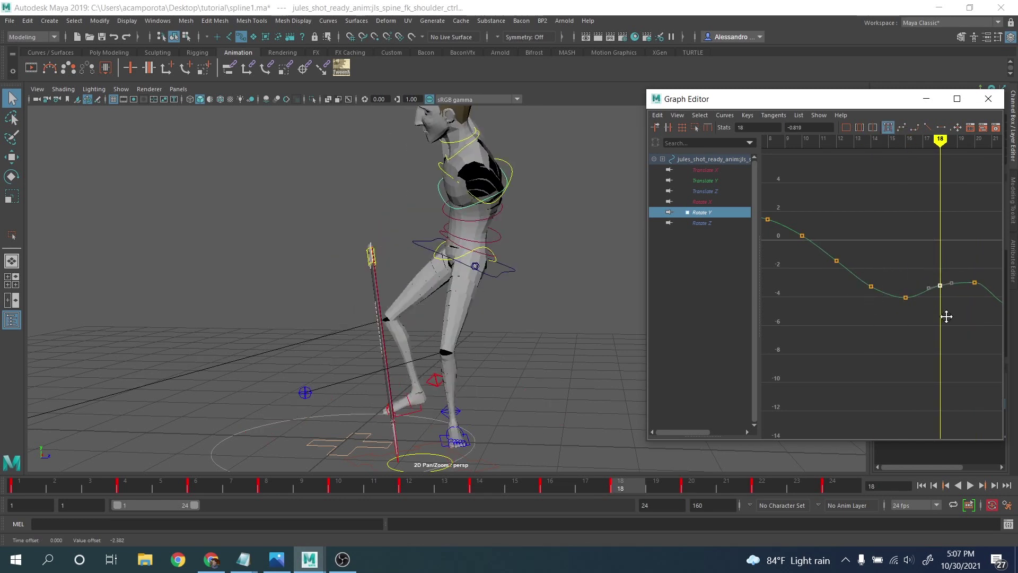
key(a)
key(f)
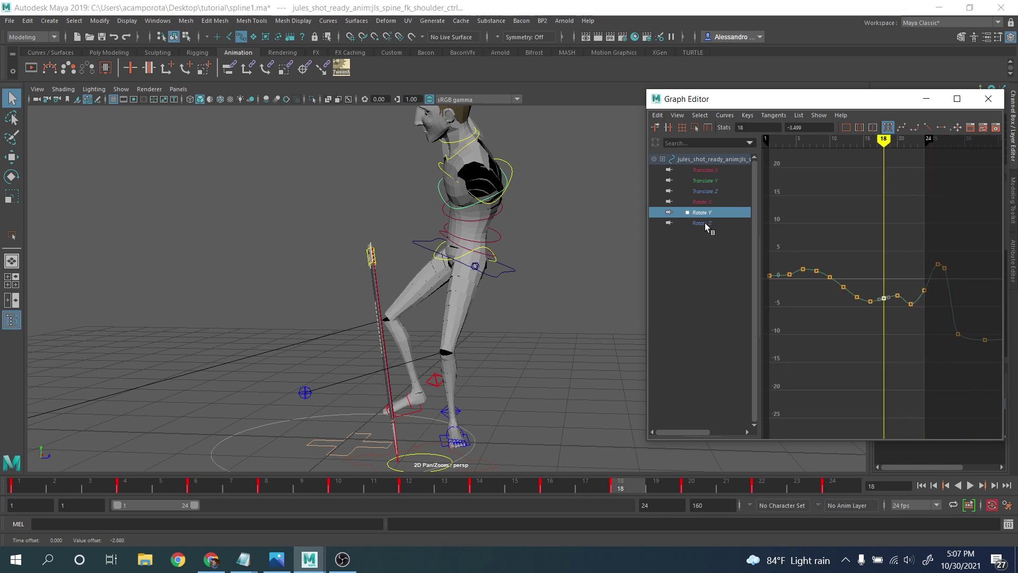
Step: Isolate the FK shoulder control's Rotate Z curve and lower its frame 22 key to about -3.832
click(711, 226)
key(f)
scroll(880, 297, up, 3)
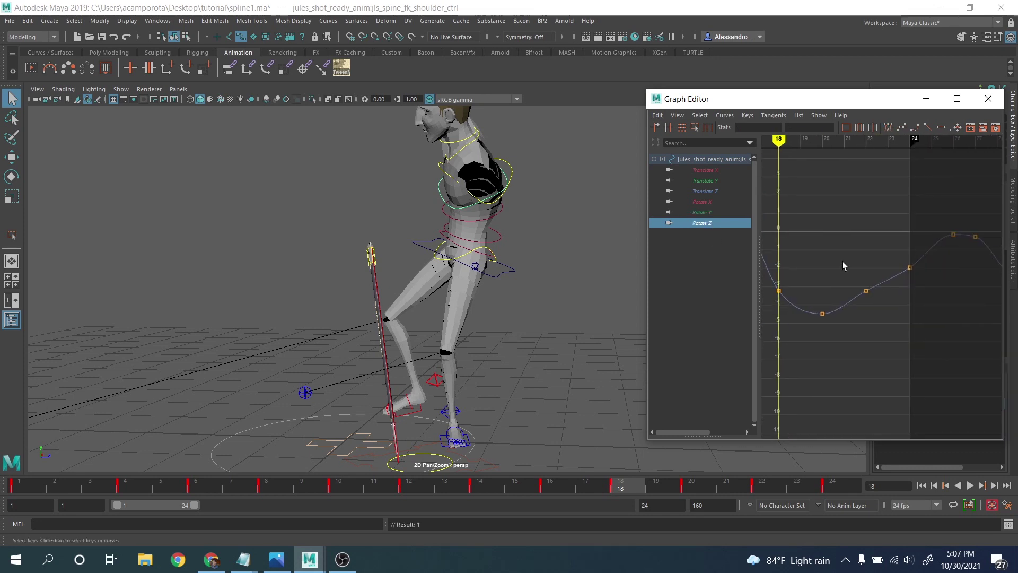
drag(848, 276, 886, 324)
middle_drag(886, 324, 887, 332)
alt+right_drag(888, 332, 899, 286)
alt+middle_drag(900, 285, 925, 270)
Step: Play back the animation to review the spine motion, stop it, and close the Graph Editor
click(969, 486)
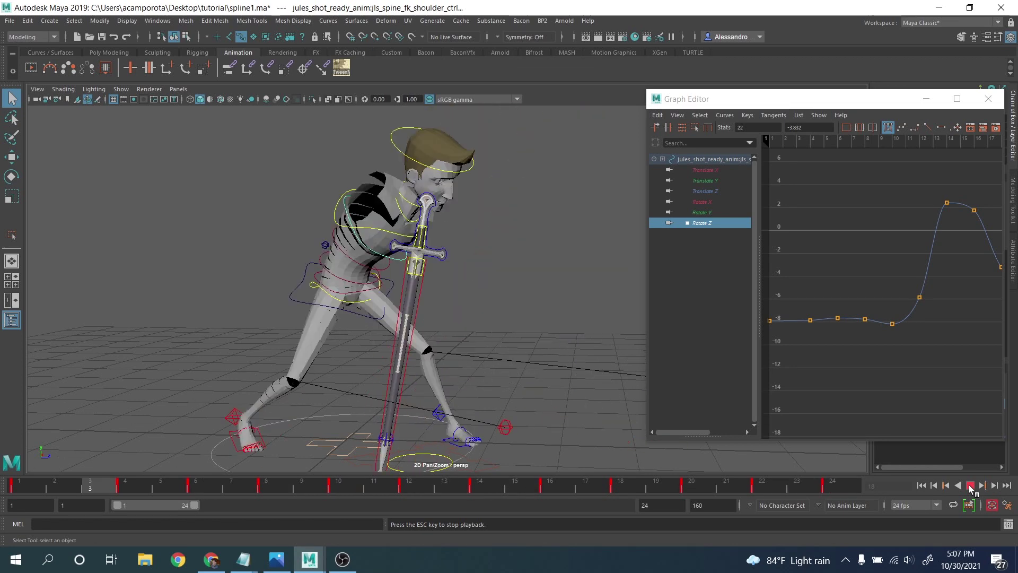
click(970, 486)
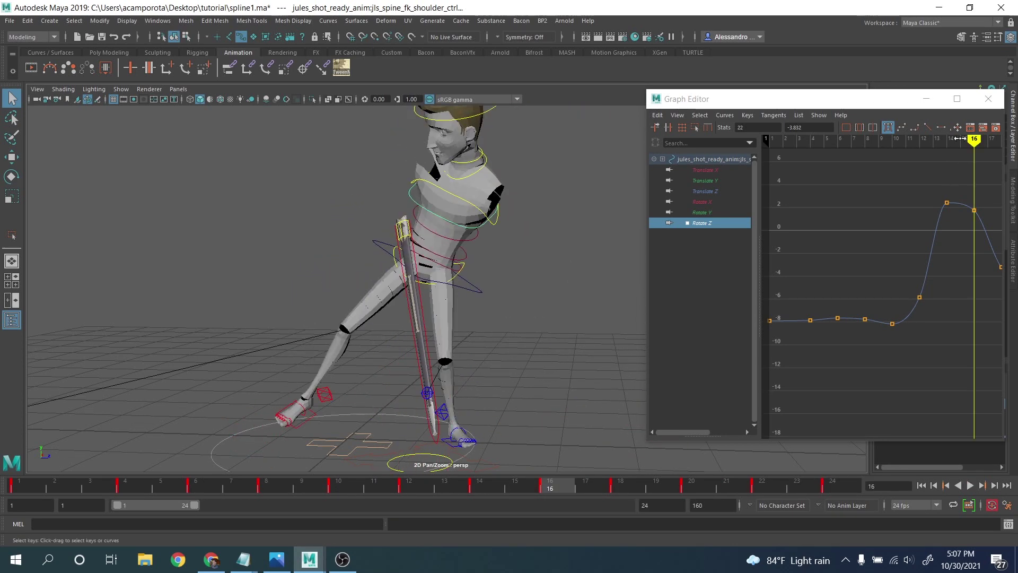
click(987, 100)
Step: Select the IK shoulder control and activate the Move tool with its axes aligned to the control
click(466, 205)
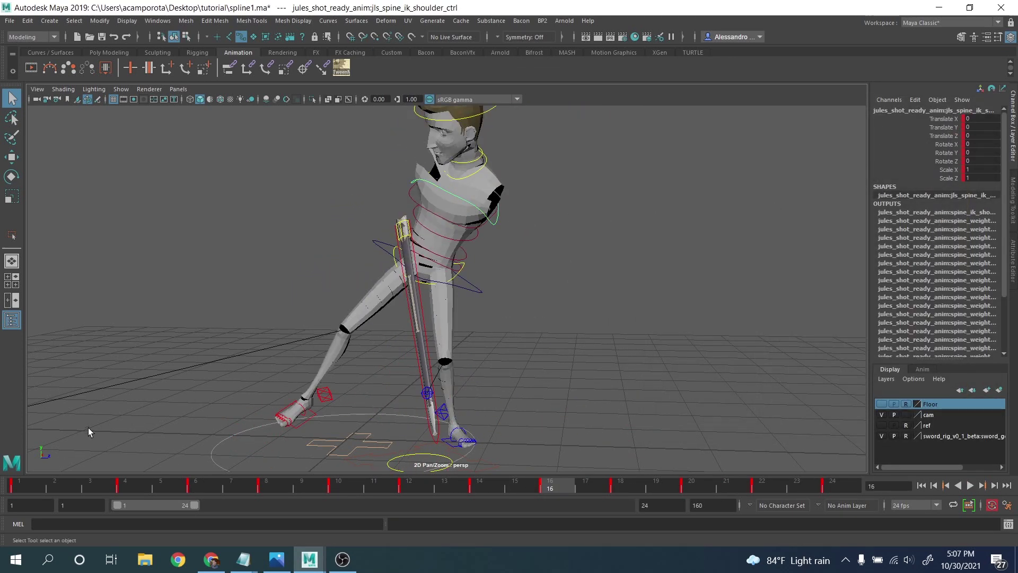
drag(31, 484, 123, 485)
key(w)
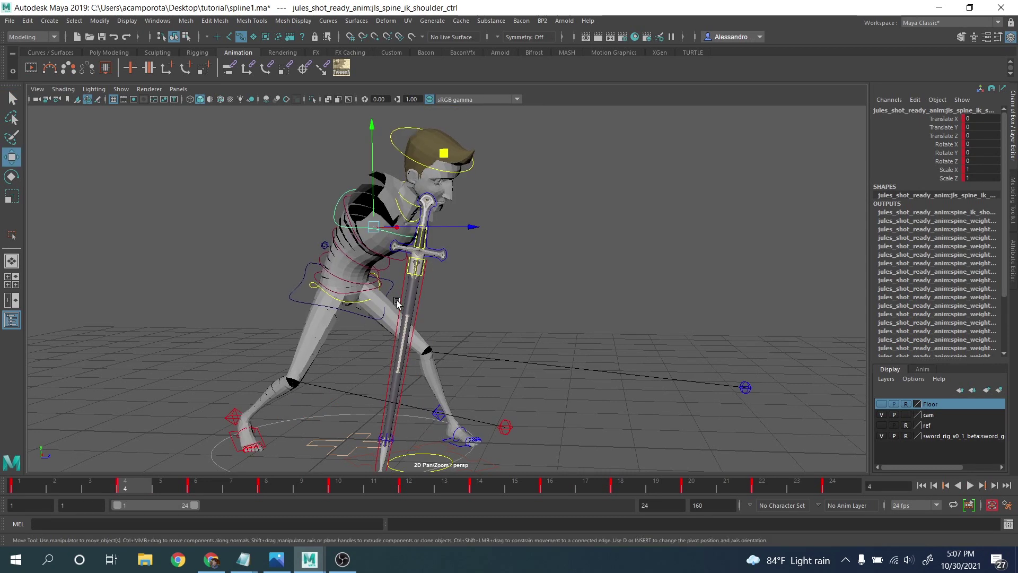
drag(396, 247, 307, 244)
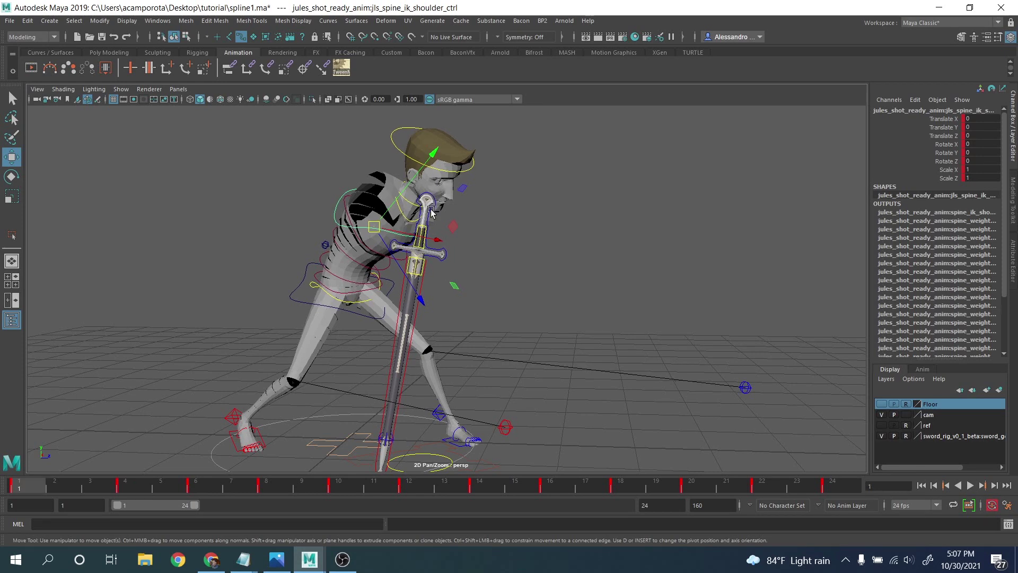
Step: Open the Graph Editor for the IK shoulder control and isolate its Translate Y curve
click(159, 22)
mouse_move(233, 88)
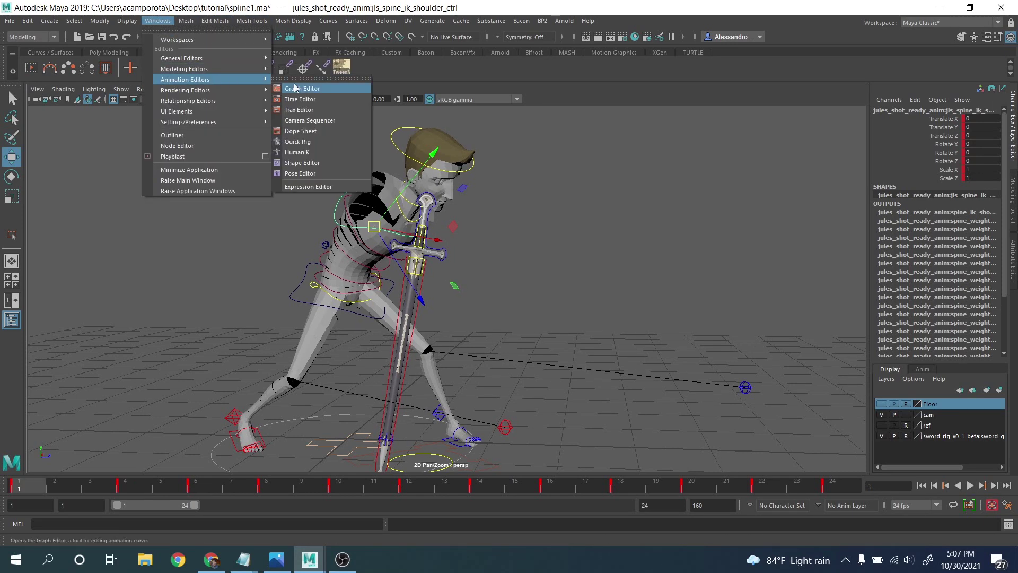
click(296, 90)
click(701, 181)
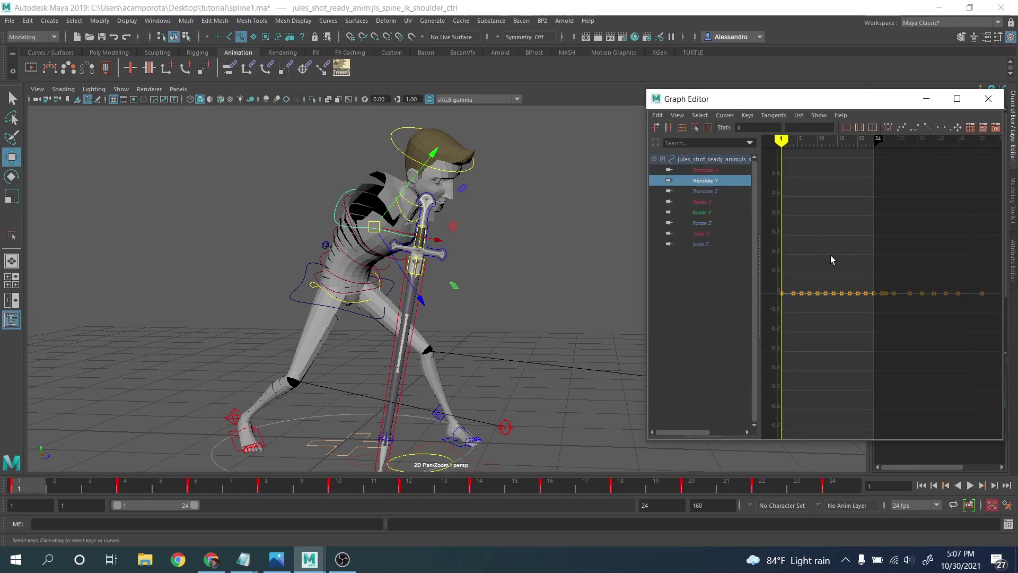
alt+right_drag(784, 263, 898, 257)
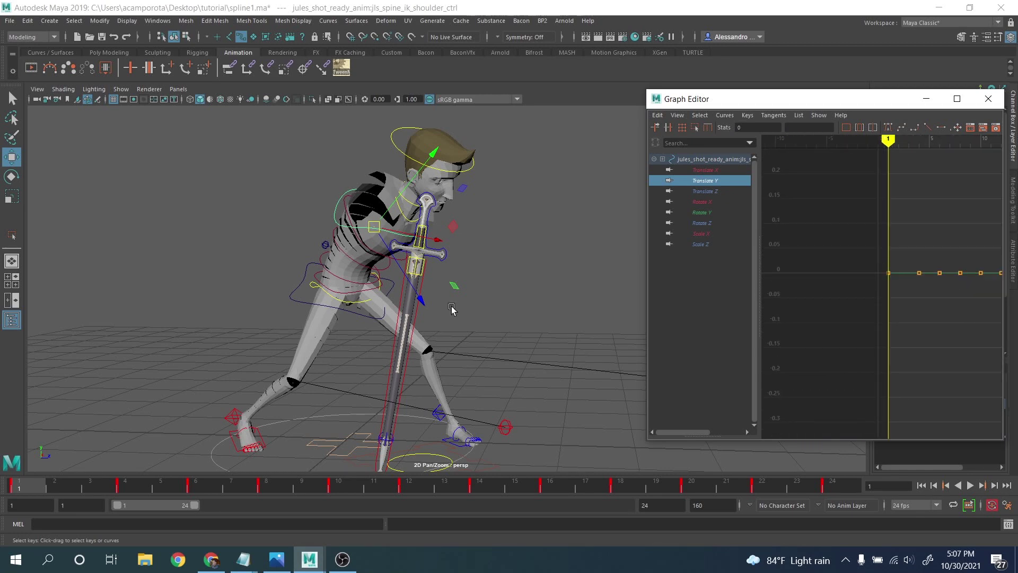
Step: At frame 8, move the IK shoulder control down along its local Y axis to about -0.022
key(period)
key(period)
key(period)
key(period)
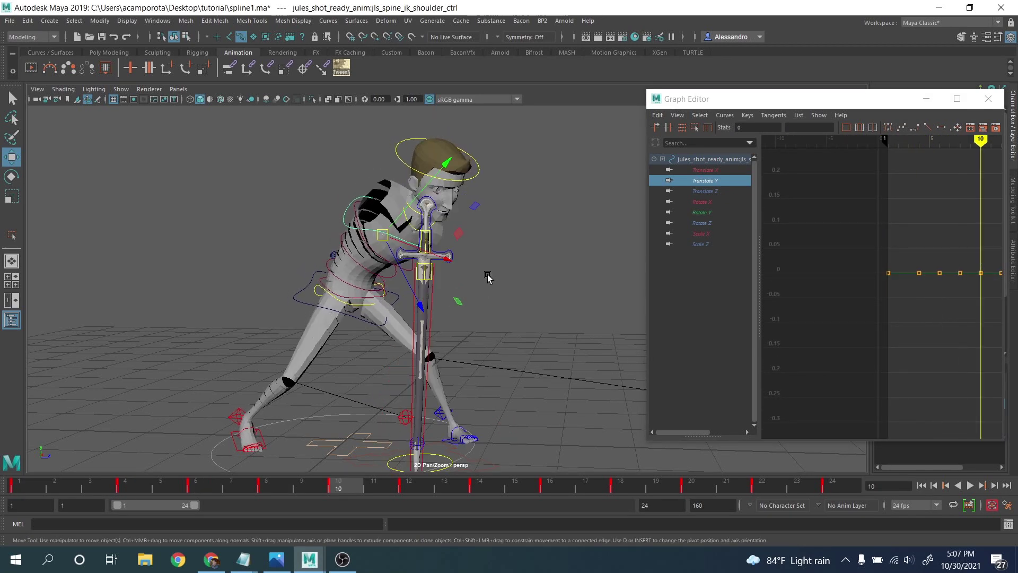
key(comma)
drag(421, 176, 418, 183)
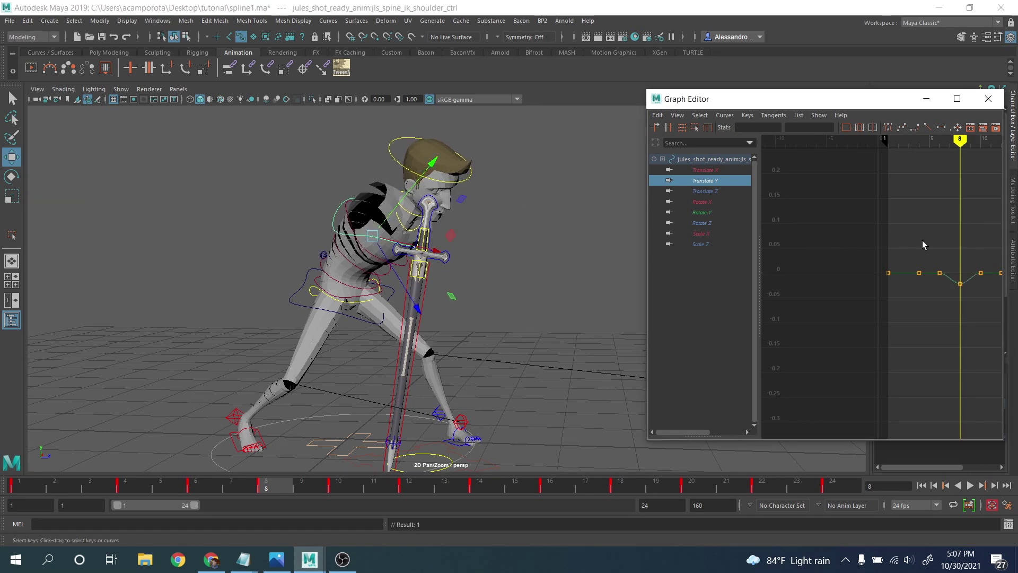
alt+right_drag(923, 245, 859, 234)
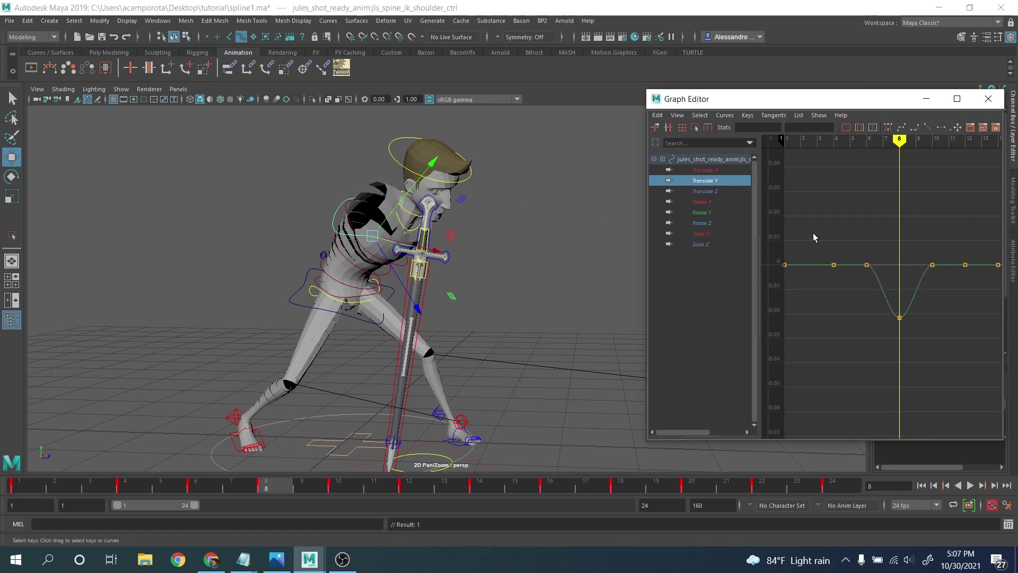
Step: Lower the IK shoulder's Translate Y keys around frame 8 into a smooth dip, with frame 6 about -0.019 and frame 12 at -0.00412
drag(815, 237, 875, 276)
middle_drag(845, 302, 875, 332)
drag(903, 246, 936, 277)
middle_drag(935, 303, 934, 344)
alt+middle_drag(933, 321, 911, 315)
key(period)
key(period)
key(period)
key(period)
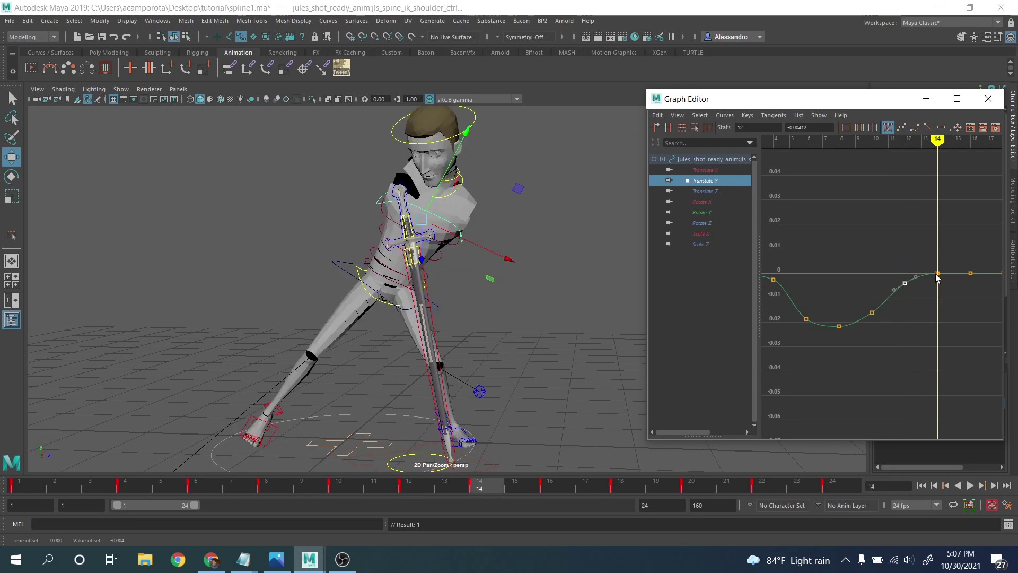
Step: Raise the IK shoulder's Translate Y keys to about 0.000434 at frame 14 and 0.001 at frame 16
alt+middle_drag(941, 271, 915, 313)
key(period)
key(period)
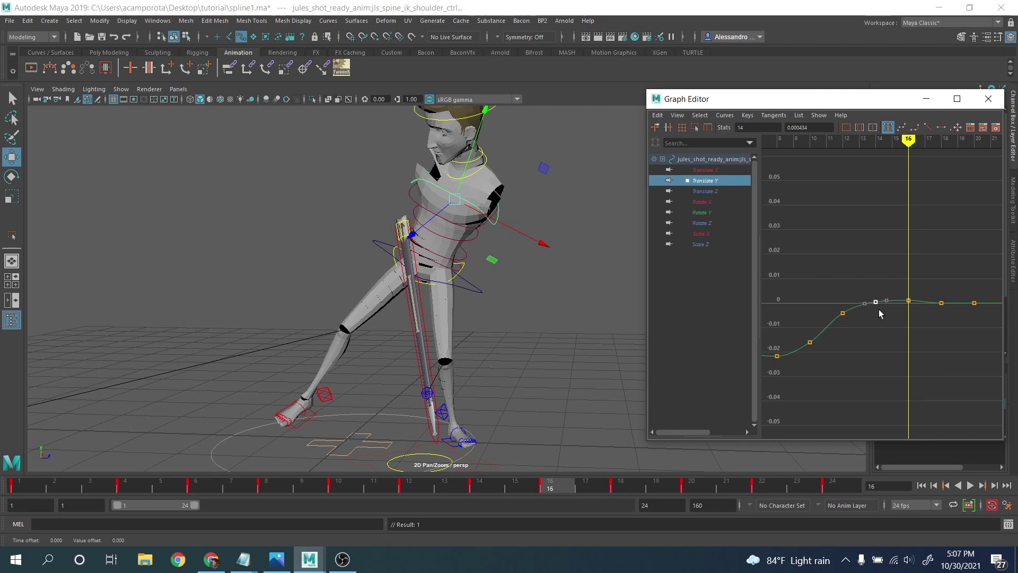
alt+shift+right_drag(879, 309, 870, 282)
alt+middle_drag(870, 282, 836, 268)
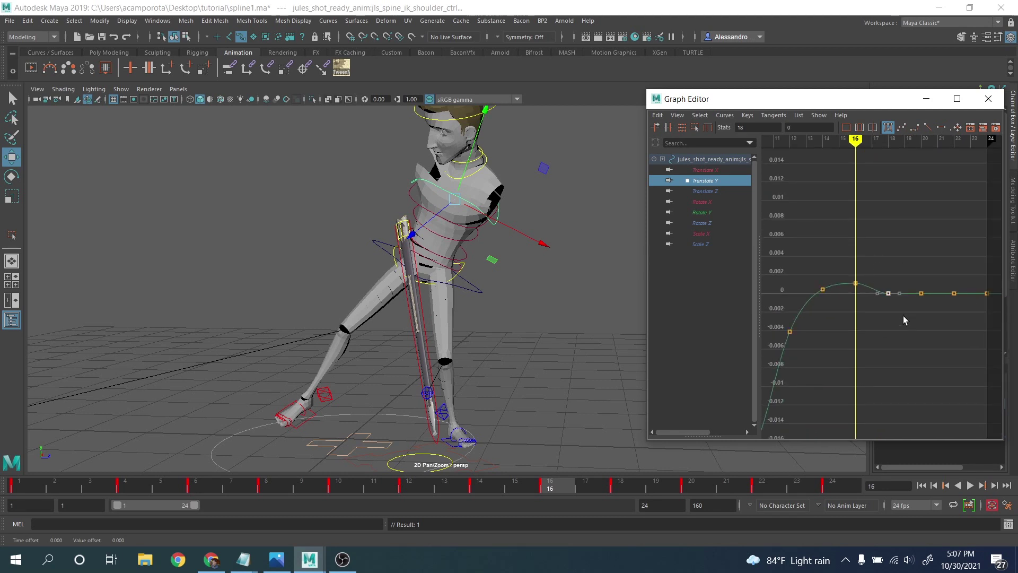
Step: Raise the IK shoulder's Translate Y keys into a smooth arc, with frame 14 at 0.000719, frame 16 at 0.0028 and frame 18 about 0.0034
key(period)
key(period)
middle_drag(895, 317, 895, 314)
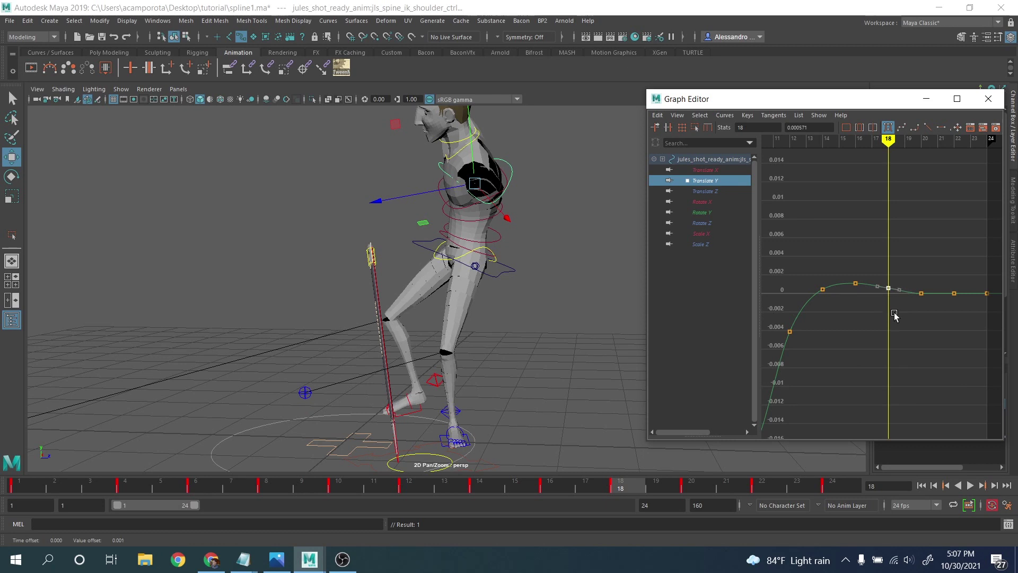
key(period)
key(period)
click(901, 347)
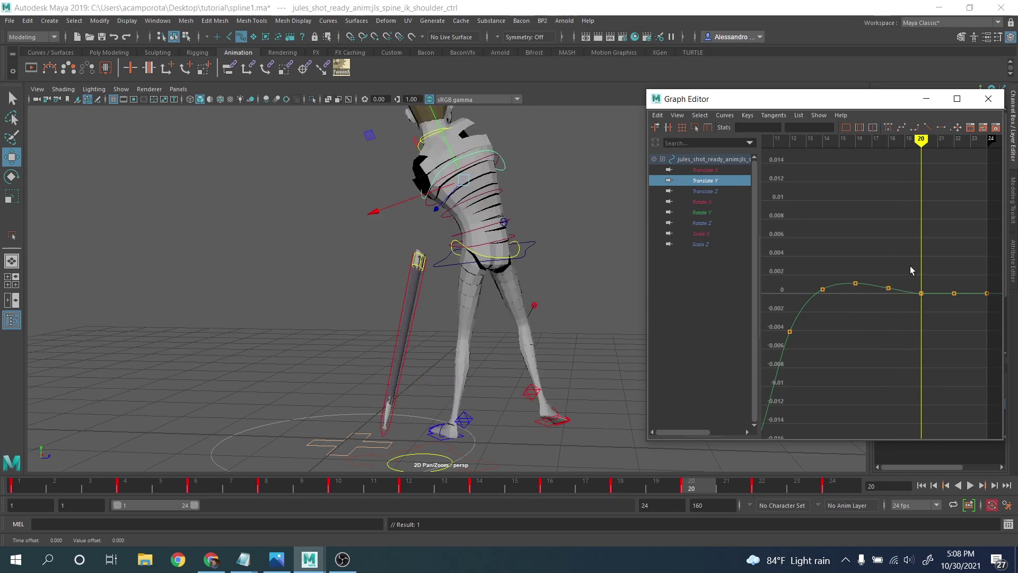
key(comma)
key(comma)
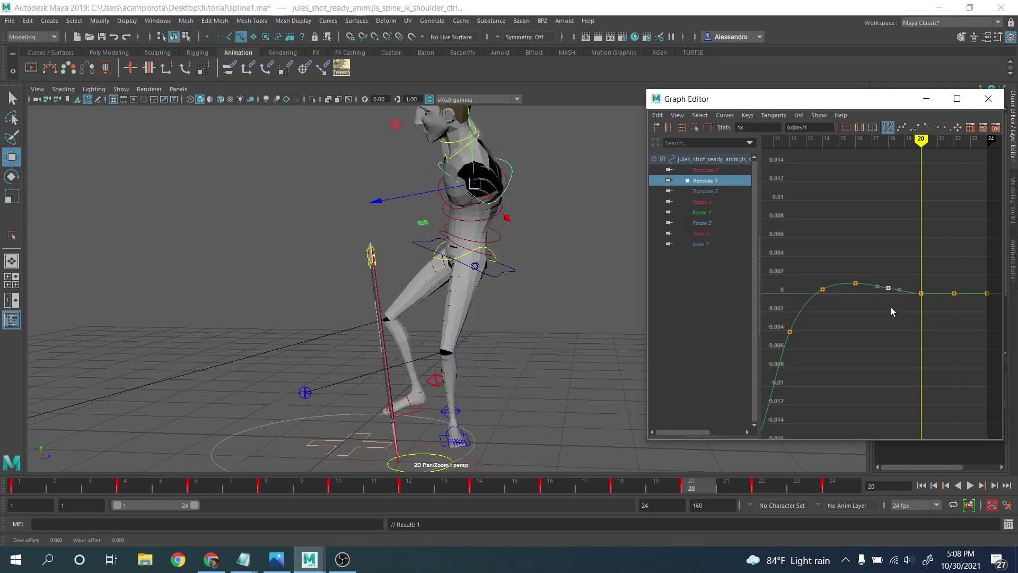
click(888, 287)
middle_drag(889, 306, 886, 280)
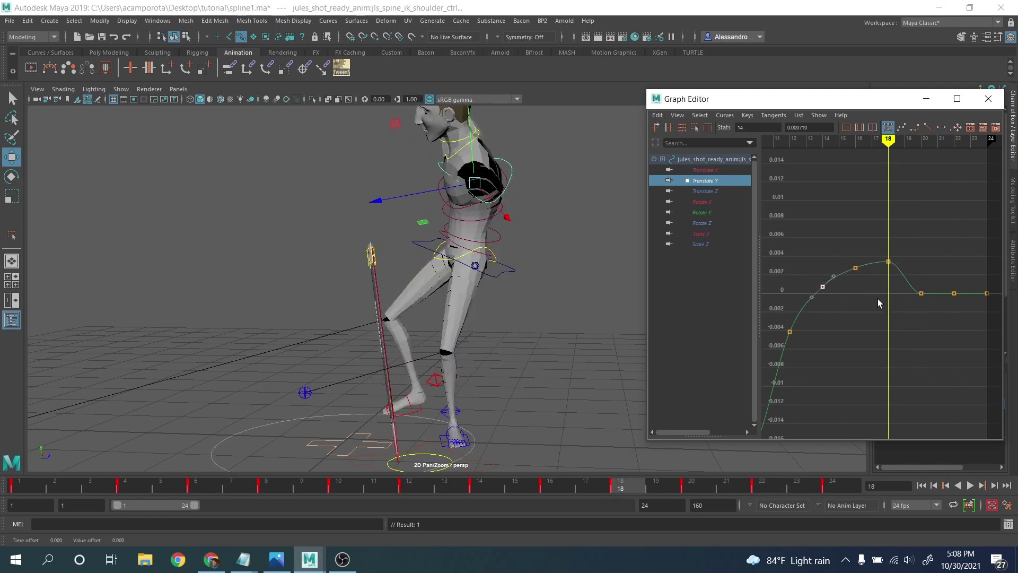
Step: Raise the IK shoulder's Translate Y key at frame 20 to about 0.002 to ease the curve toward zero
key(period)
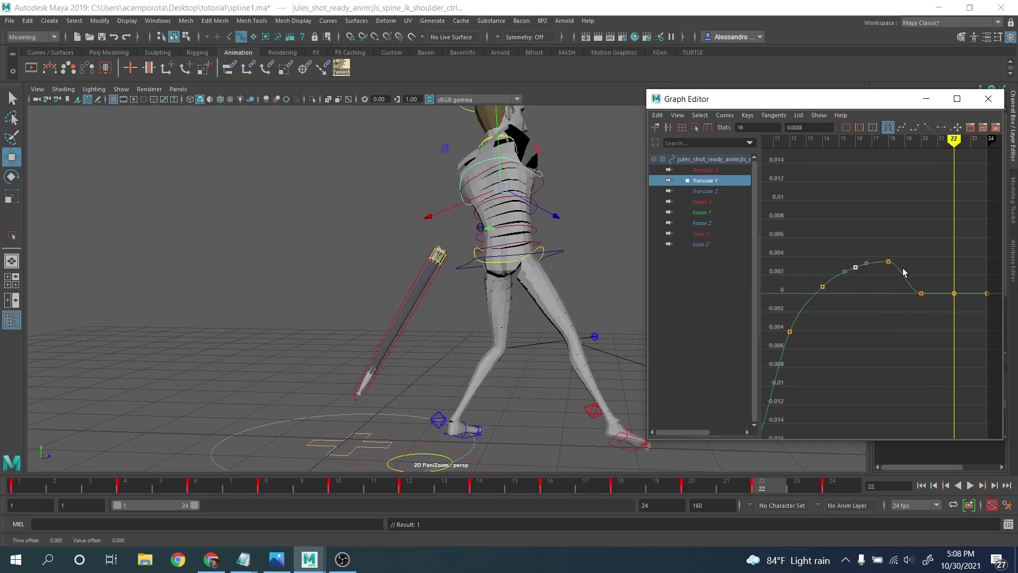
drag(911, 263, 932, 293)
middle_drag(927, 304, 927, 298)
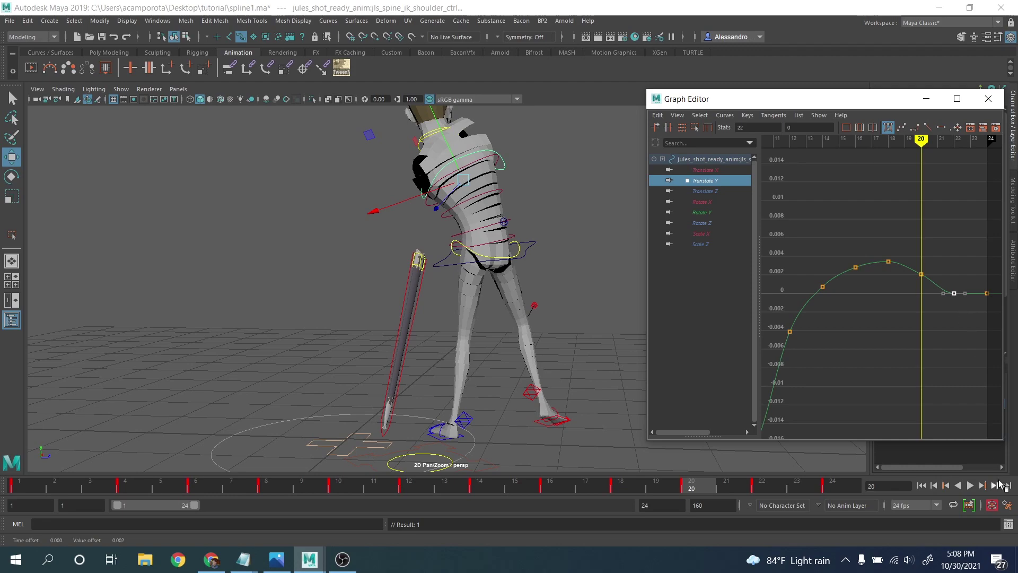
Step: Play back the animation to check the torso compression and stretch, and save the scene
click(970, 485)
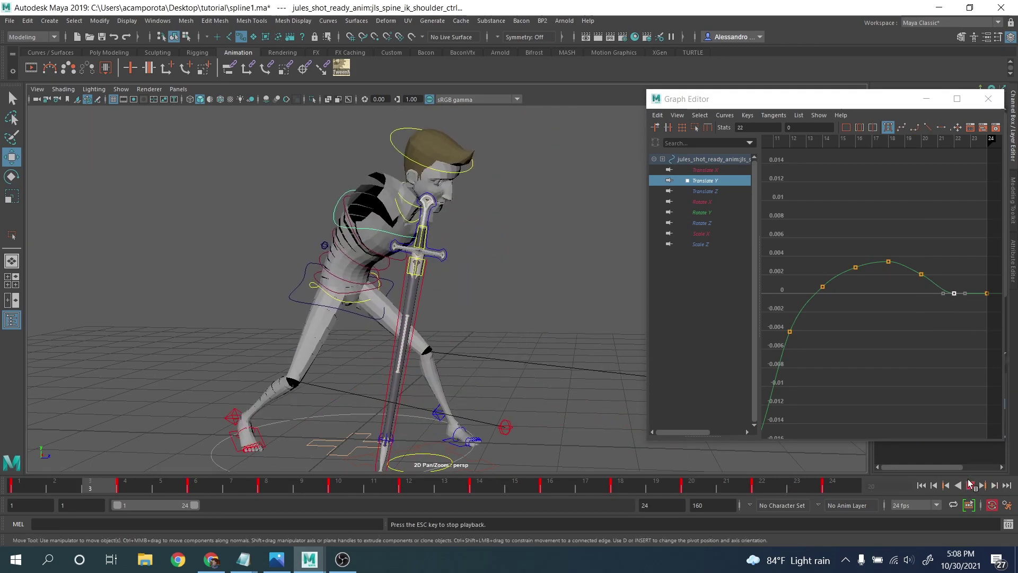
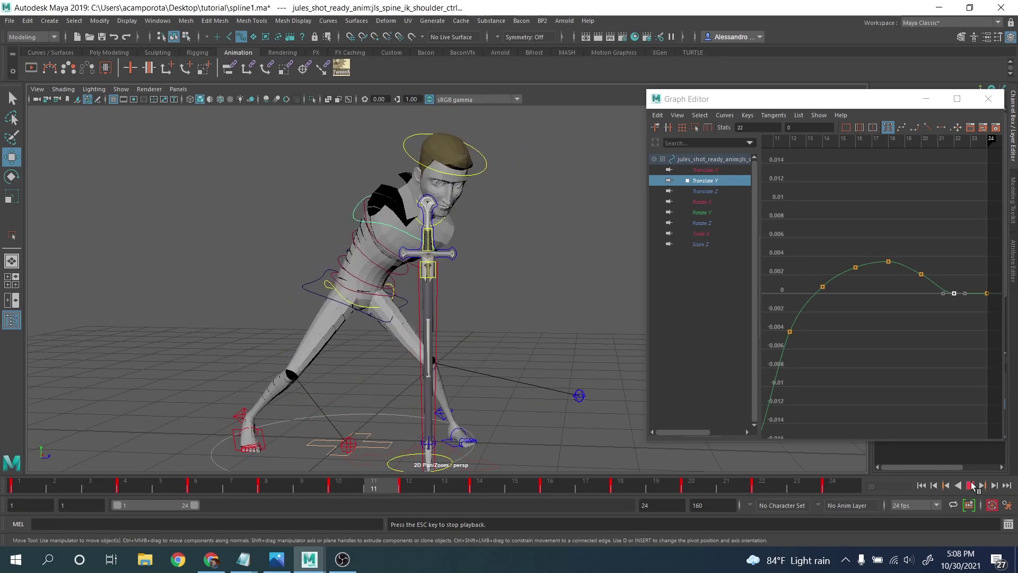
click(971, 484)
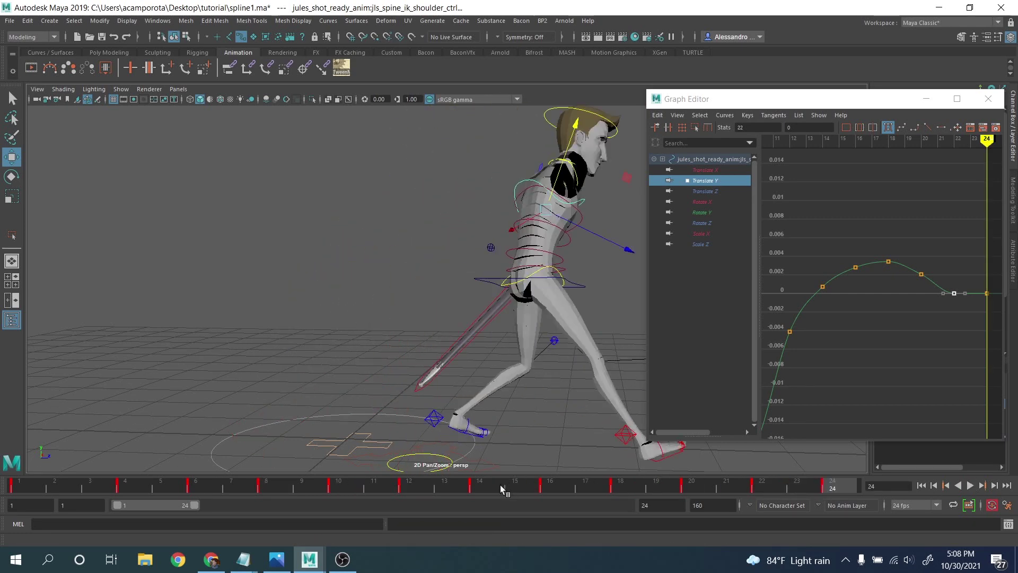
drag(501, 484, 933, 518)
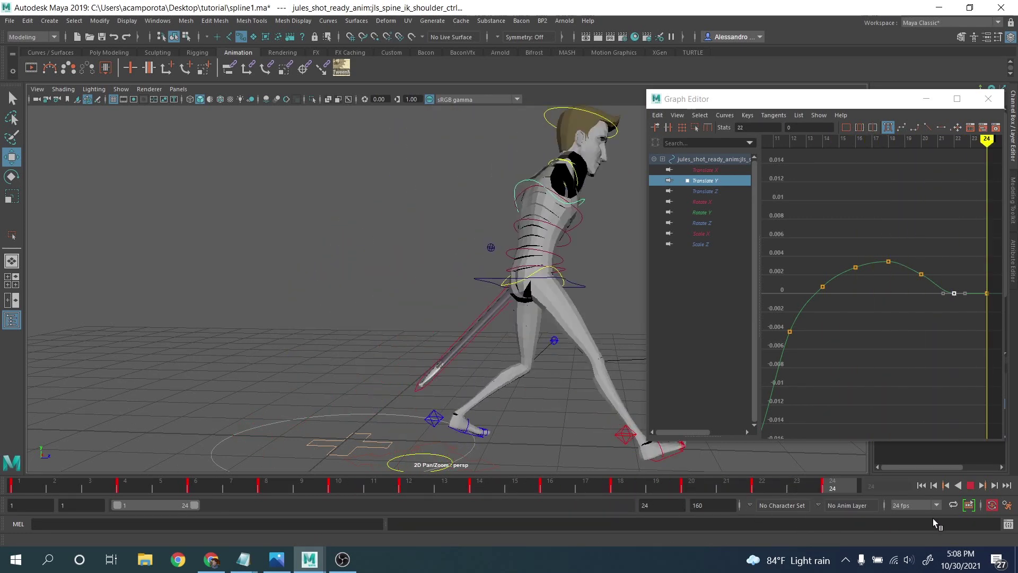
click(970, 484)
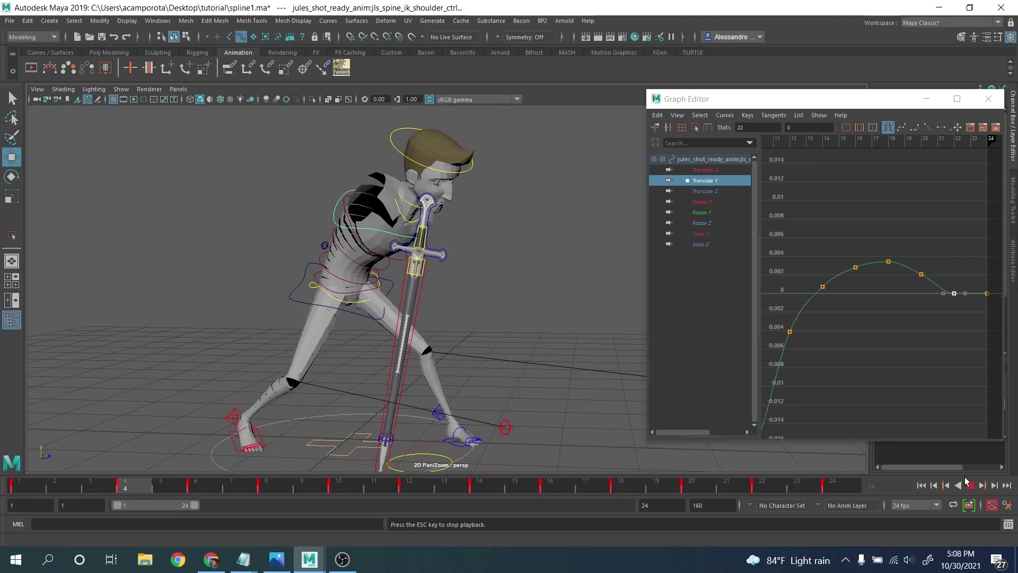
click(970, 484)
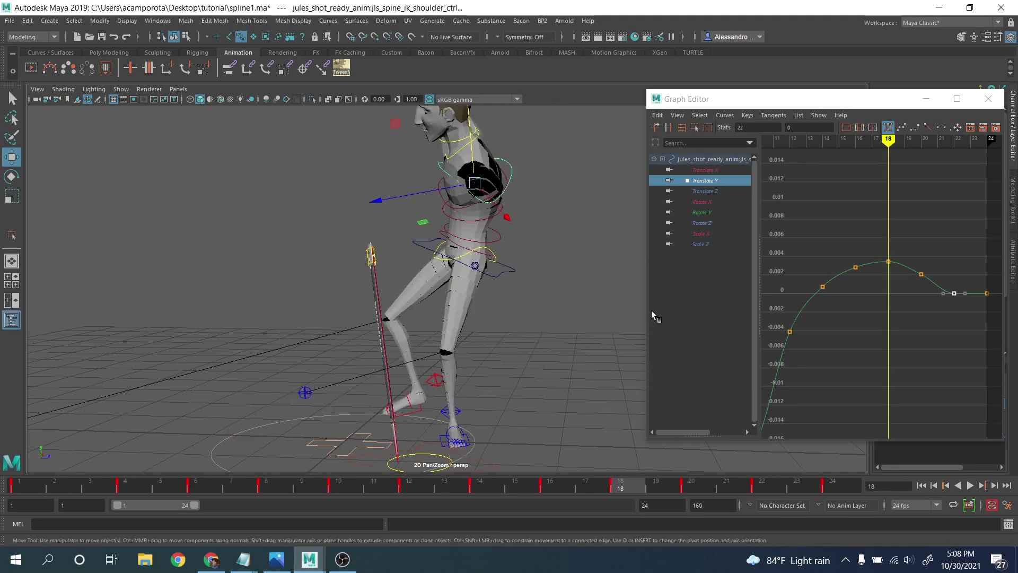
key(ctrl+s)
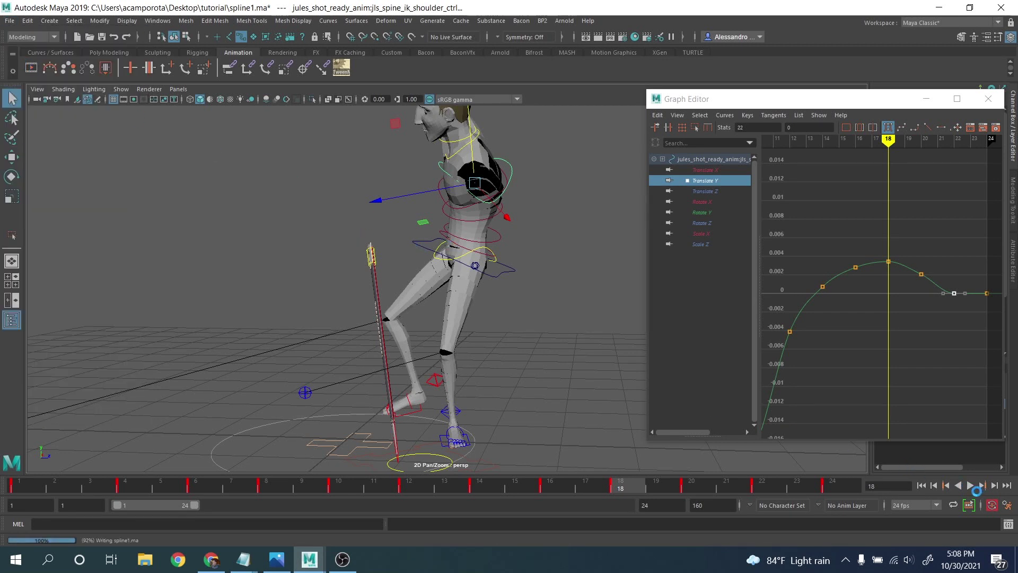
Step: Play the animation and step back and forth through the keys around frames 18 to 22 to examine the upper-body motion
click(970, 484)
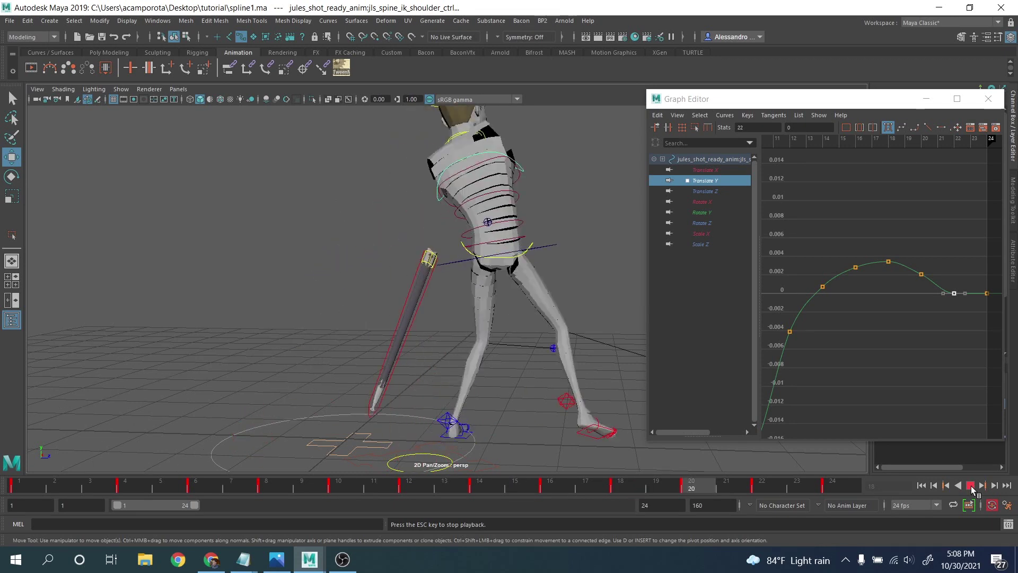
click(970, 484)
alt+drag(380, 310, 499, 343)
key(comma)
key(comma)
key(comma)
key(comma)
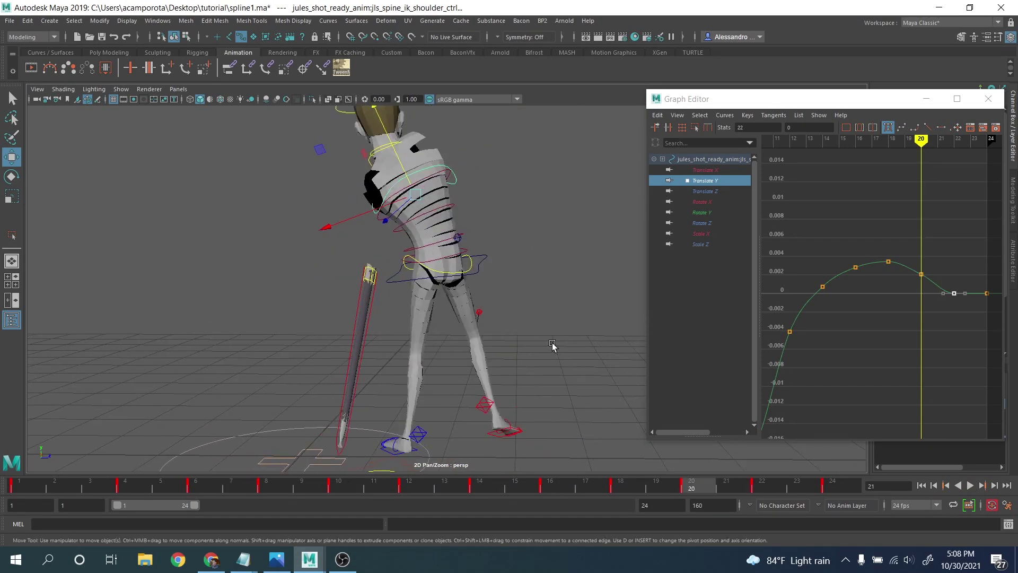
key(period)
key(period)
key(period)
key(period)
key(comma)
key(comma)
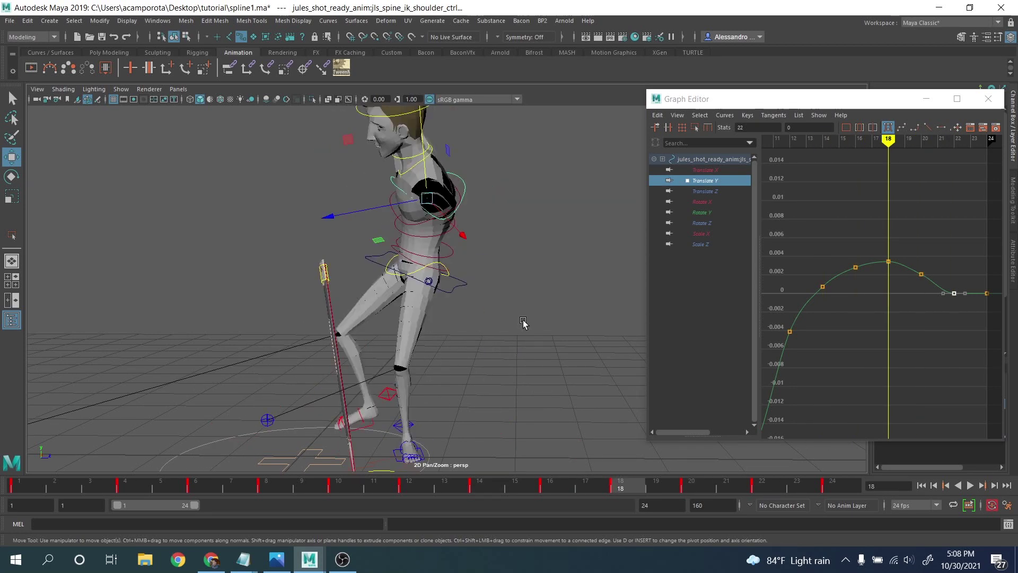
key(period)
key(period)
key(comma)
key(comma)
key(period)
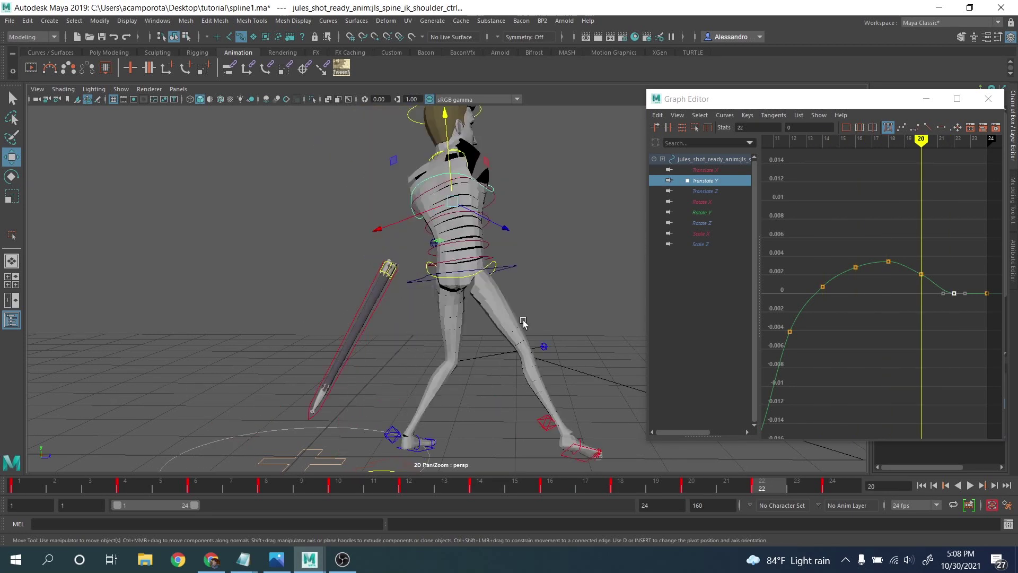
key(period)
key(comma)
Step: Close the Graph Editor and create a motion trail for the lower neck control
click(989, 99)
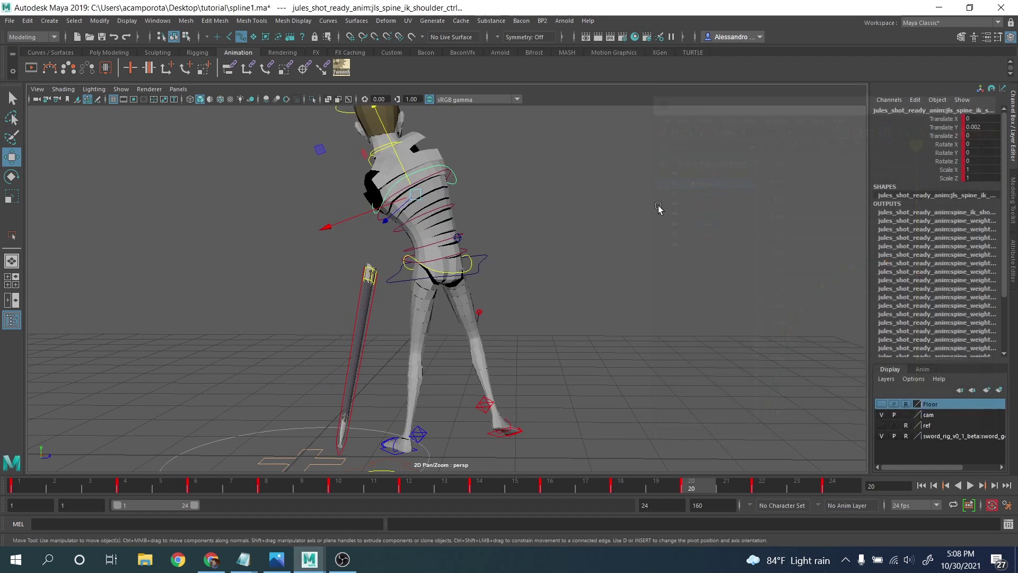
click(659, 208)
click(371, 164)
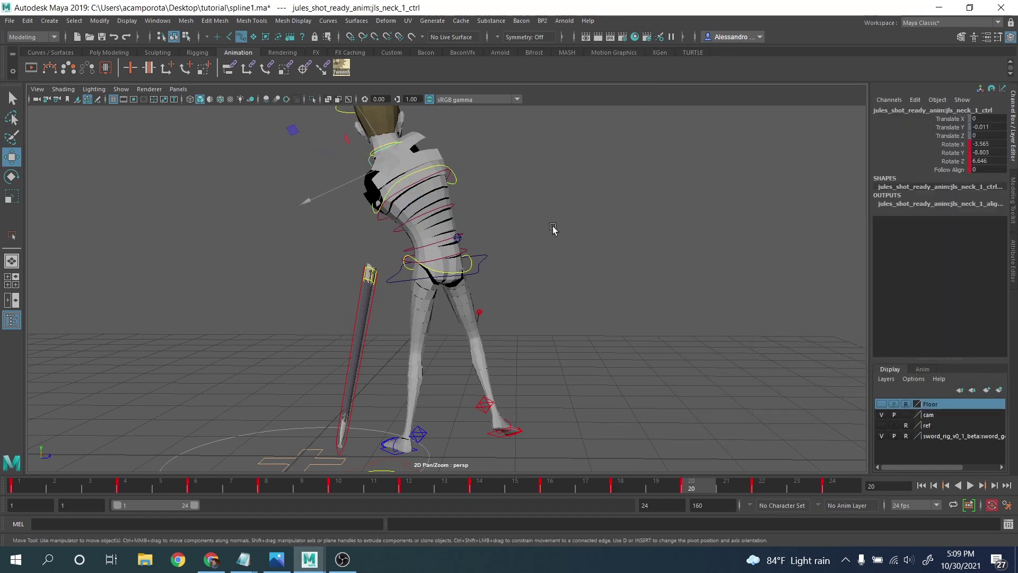
click(54, 68)
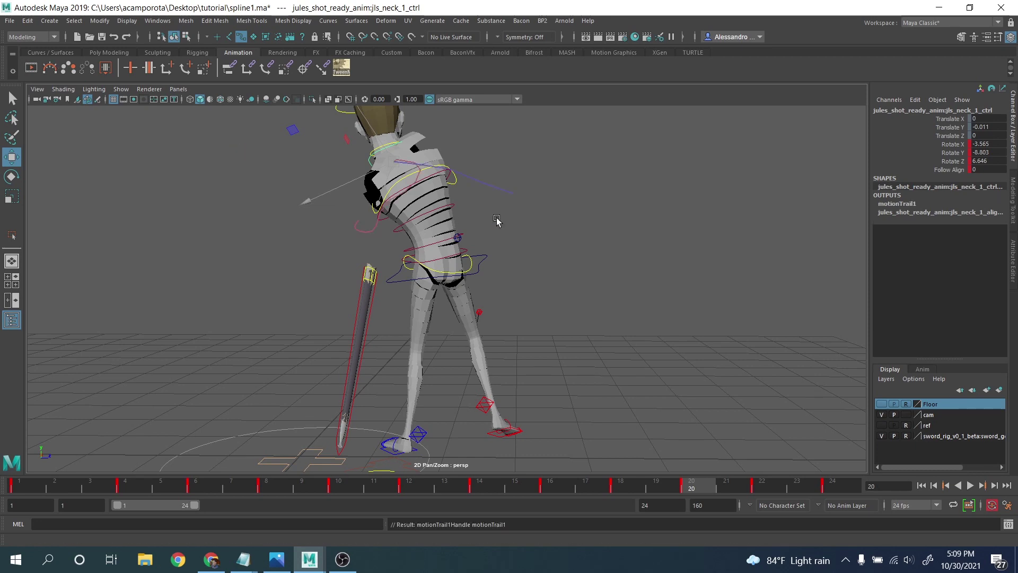
mouse_move(492, 227)
alt+mouse_down()
mouse_move(495, 297)
mouse_move(492, 246)
alt+mouse_up()
Step: Rotate the COG control at frame 16 to smooth the neck's motion trail
click(484, 269)
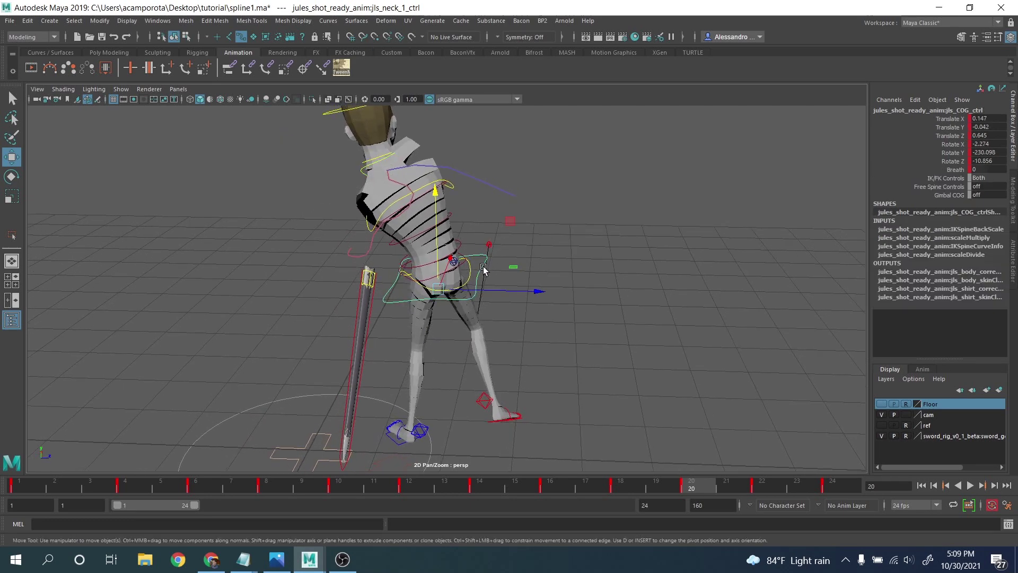
key(e)
right_drag(496, 250, 464, 259)
key(comma)
key(comma)
key(comma)
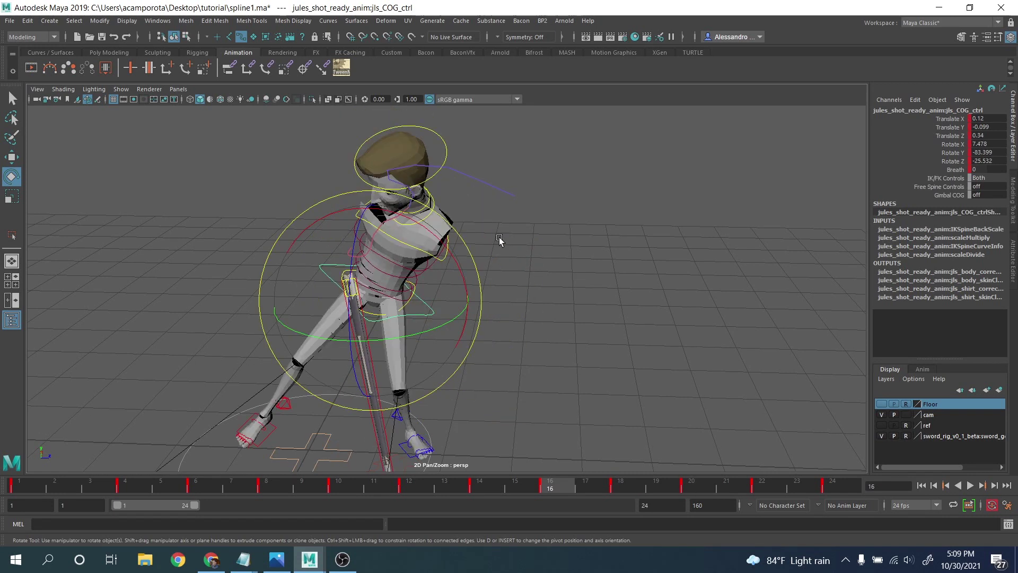
key(period)
drag(433, 237, 429, 236)
Step: Rotate the COG control to about -10.194, -230.938, -1.27 at frame 20 and about -17.704, -188.457, -6.56 at frame 19
key(period)
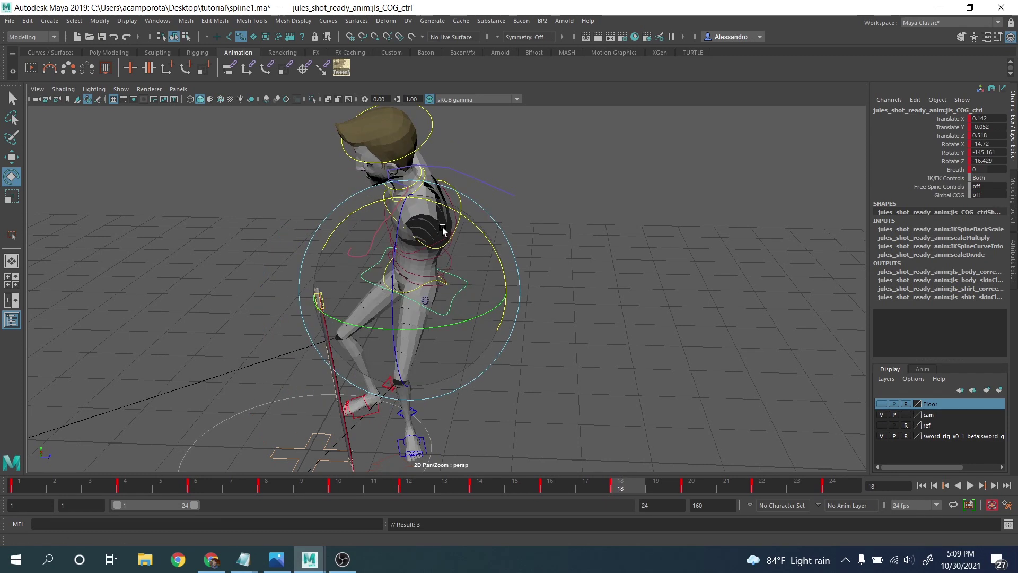
key(period)
drag(447, 211, 479, 209)
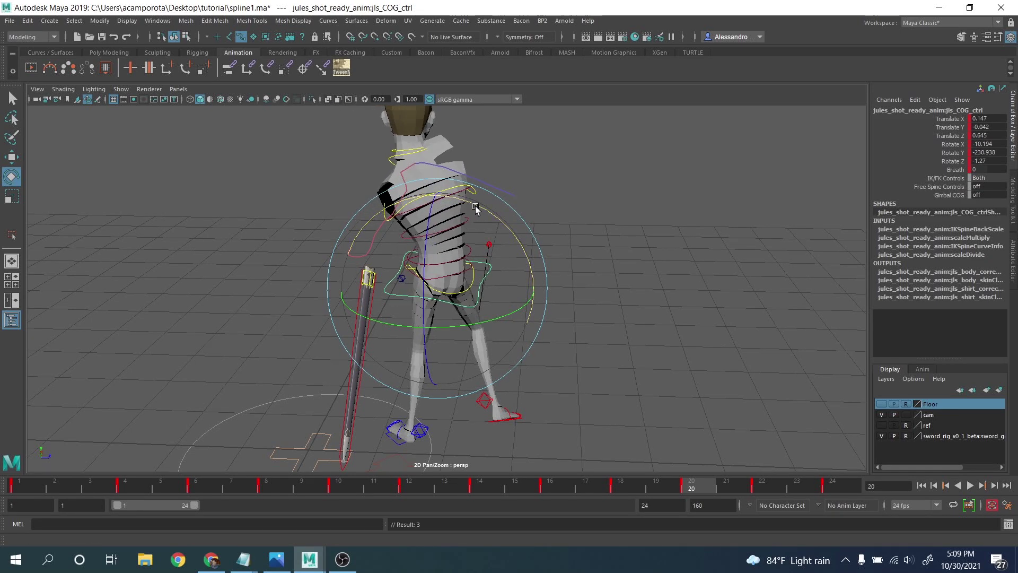
click(669, 480)
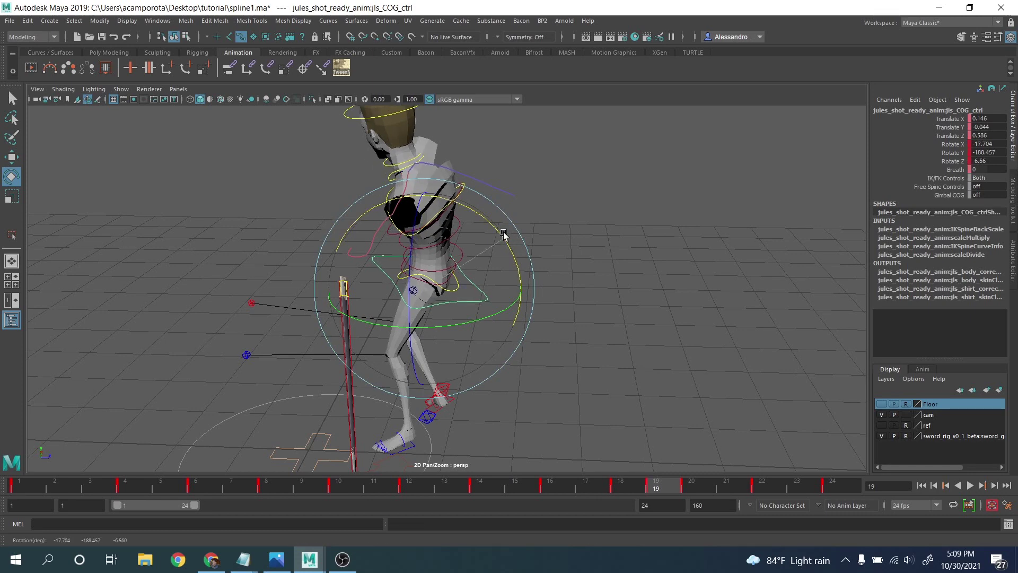
Step: Rotate the COG control to about 20.106, -54.894, -24.667 at frame 14, and adjust its rotation at frame 15
key(comma)
key(comma)
key(comma)
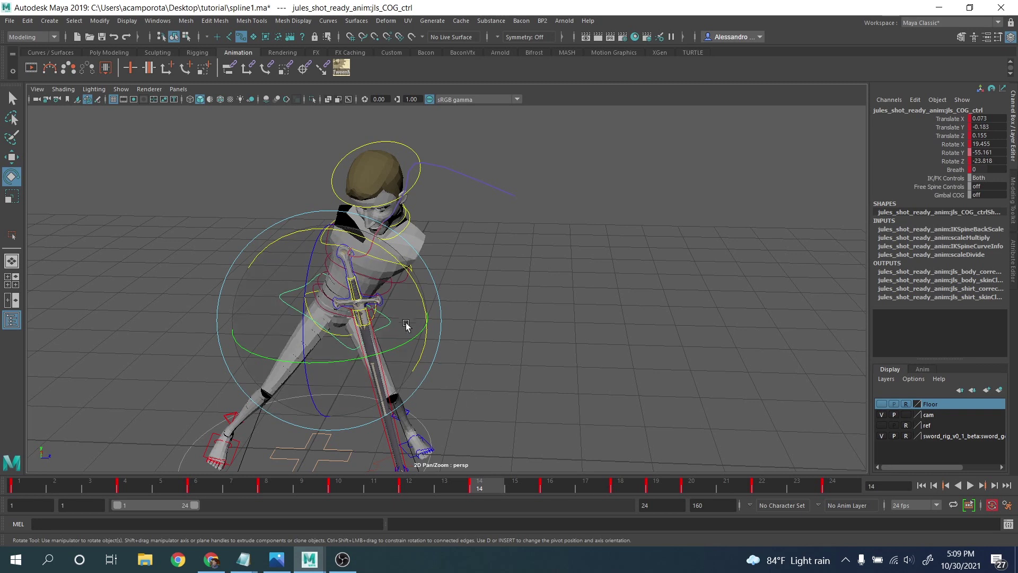
drag(423, 297, 515, 470)
click(516, 483)
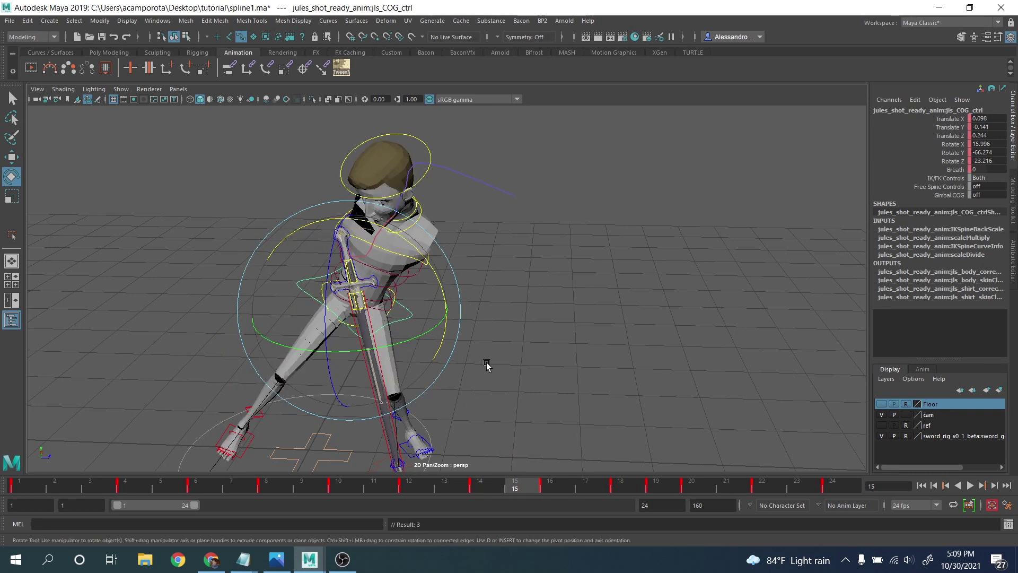
drag(434, 269, 428, 266)
Step: Rotate the COG control at frame 17 to even out the neck trail, and check the neighbouring frames from above
key(period)
key(period)
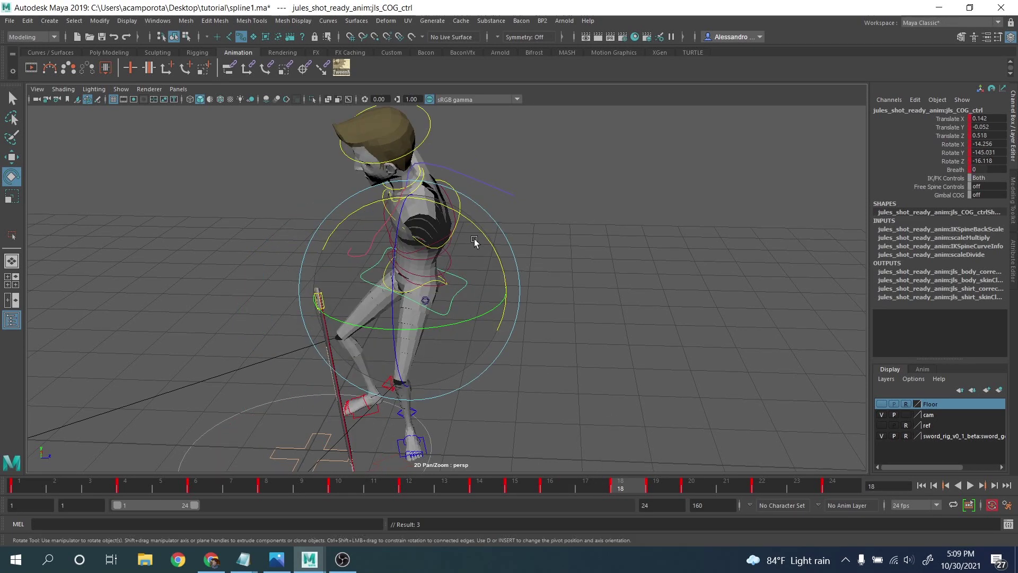
click(591, 482)
drag(450, 223, 501, 343)
key(alt+comma)
key(alt+comma)
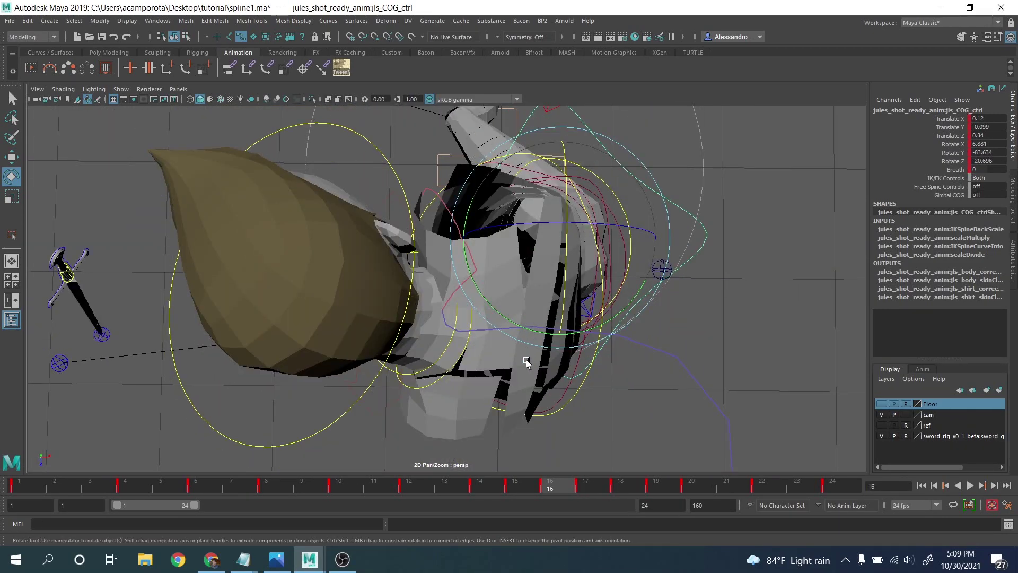
Step: Adjust the COG control's rotation at frames 14 and 13 against the neck trail, and undo the last change
click(473, 482)
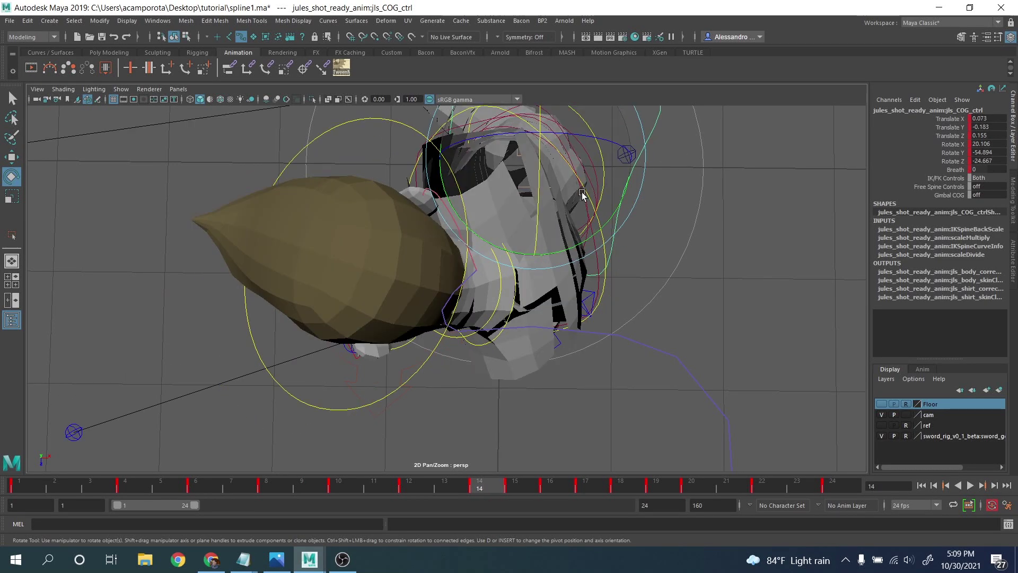
drag(568, 136, 559, 135)
click(455, 486)
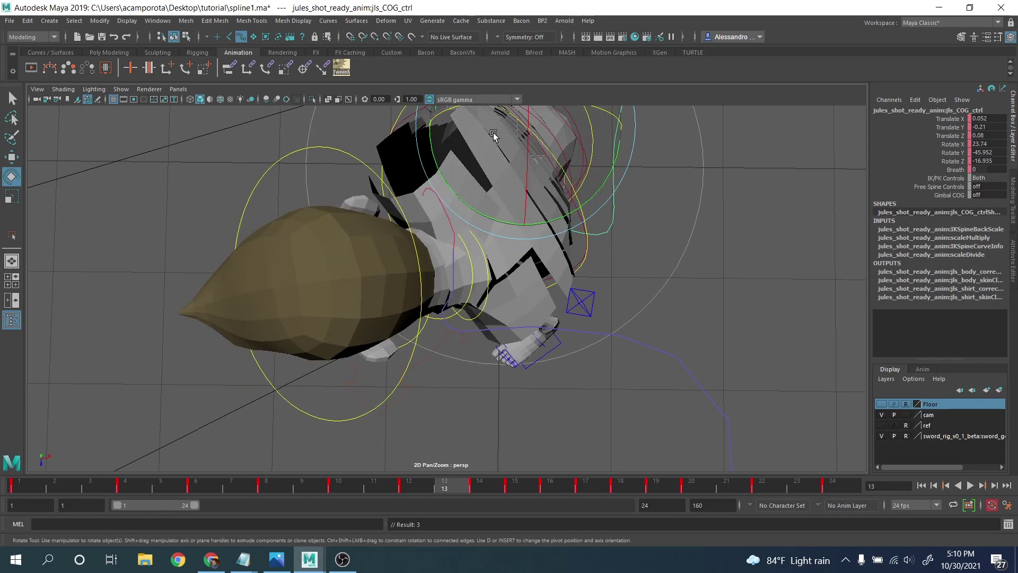
drag(452, 116, 447, 114)
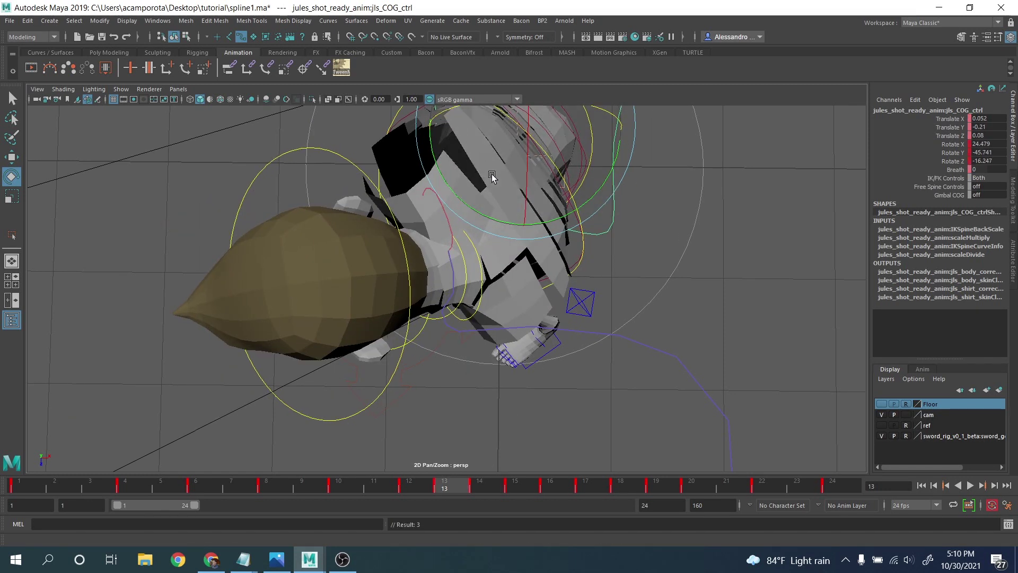
key(ctrl+z)
Step: Rotate the COG control at frame 12 to refine the neck trail, and undo the trial rotation at frame 11
click(410, 484)
alt+middle_drag(489, 286, 483, 363)
drag(546, 152, 545, 143)
click(382, 482)
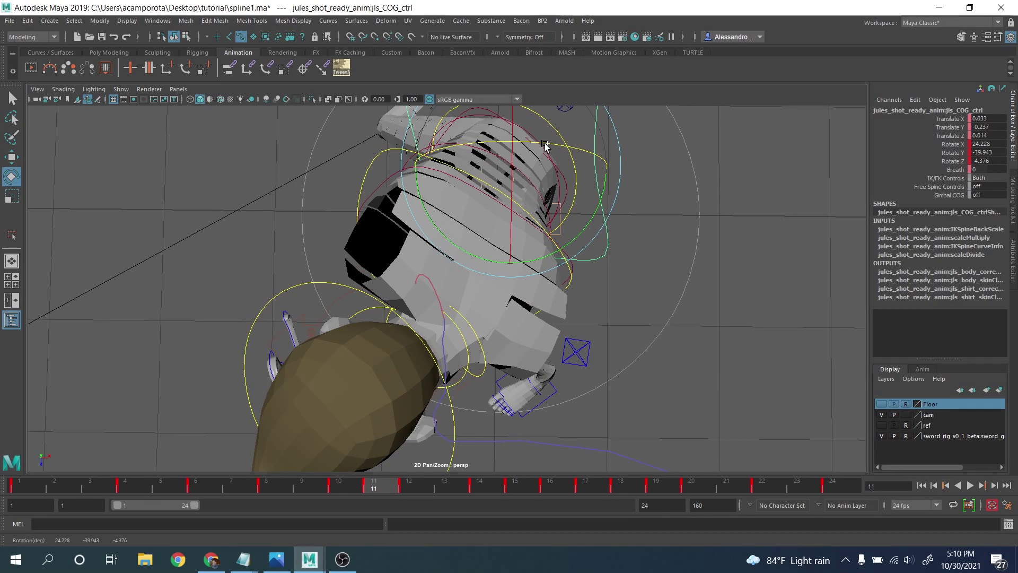
key(ctrl+z)
Step: Rotate the COG control to about 24.265, -39.556, -0.896 at frame 10 and 24.489, -39.934, -4.082 at frame 11
key(alt+comma)
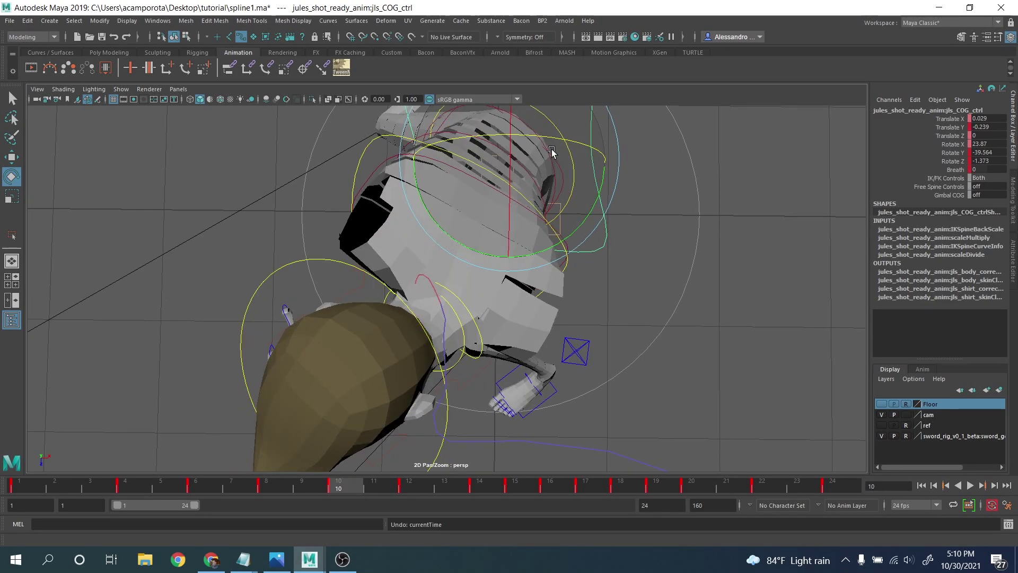
key(alt+comma)
click(548, 138)
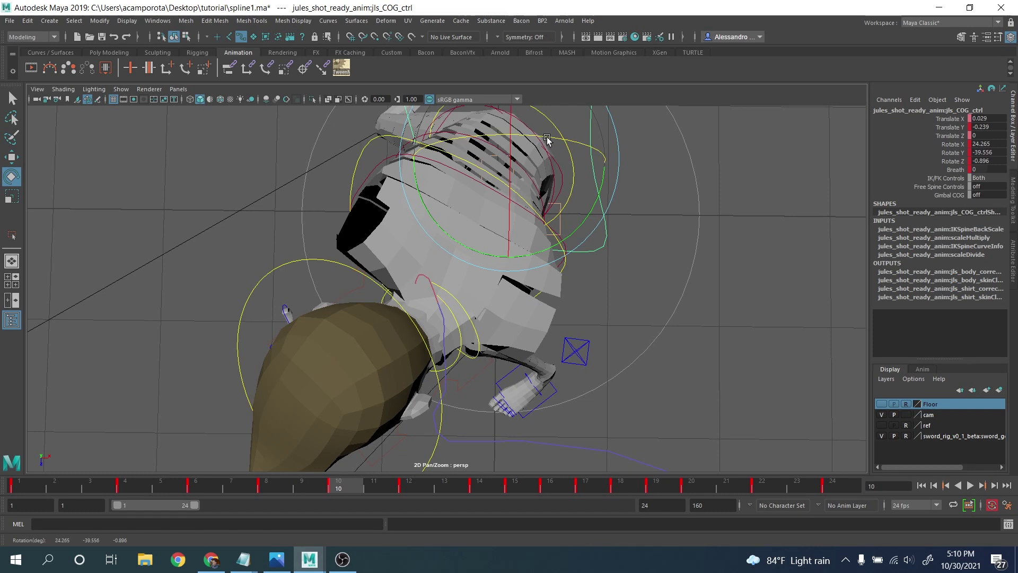
click(380, 489)
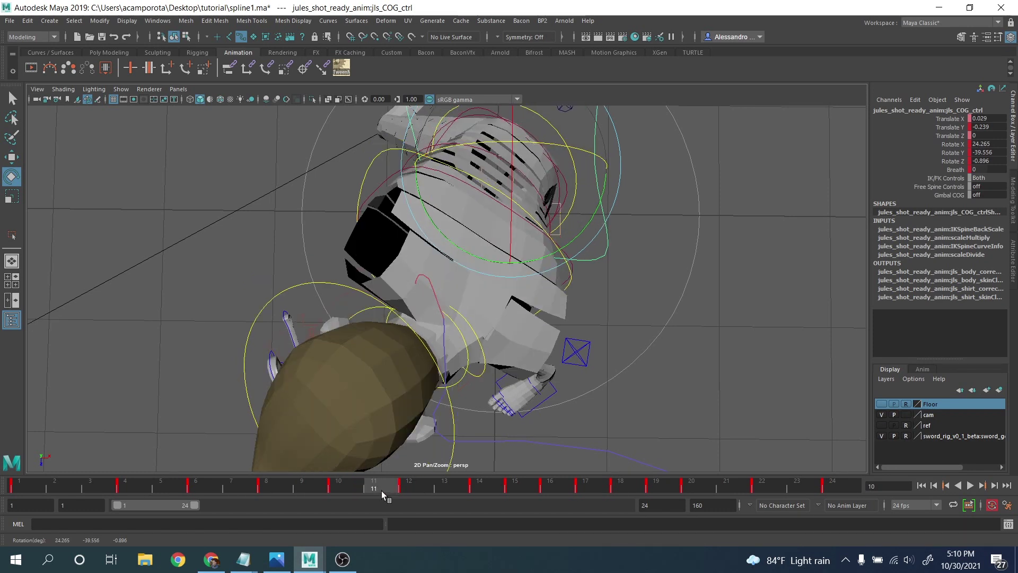
click(570, 145)
drag(571, 145, 571, 145)
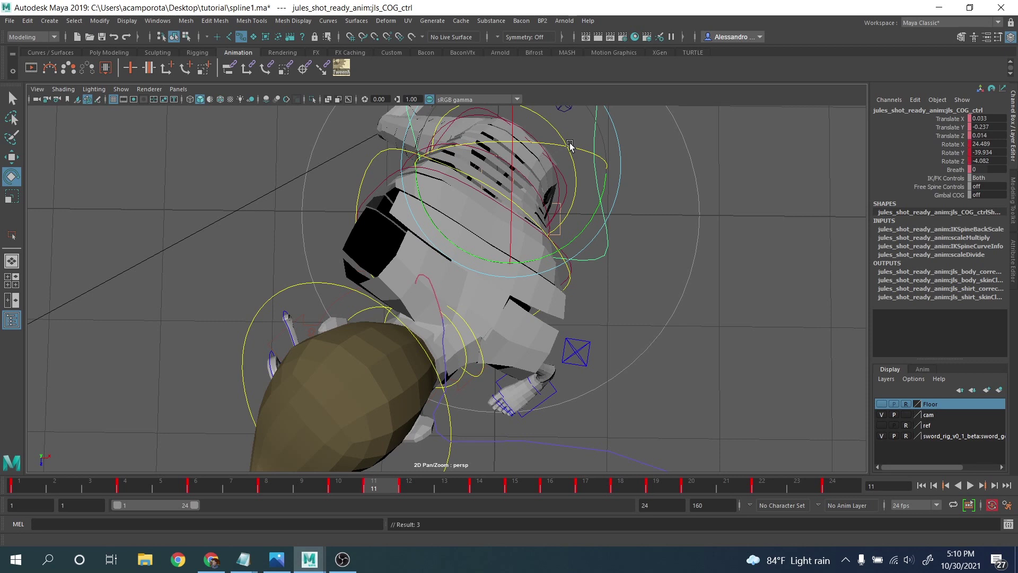
Step: Rotate the COG control to about 23.558, -46.385, -17.13 at frame 13
click(448, 488)
click(568, 176)
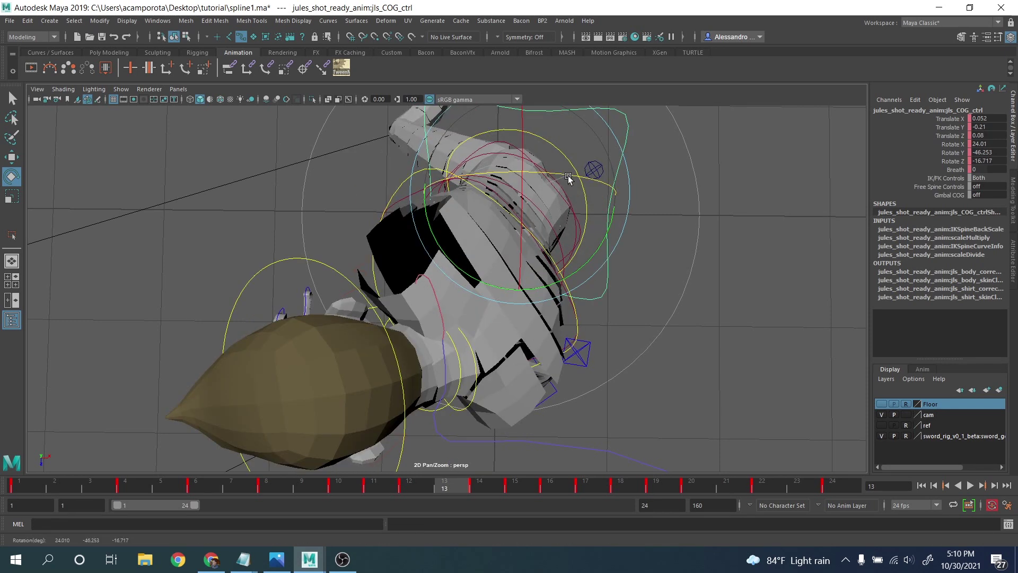
drag(571, 176, 553, 176)
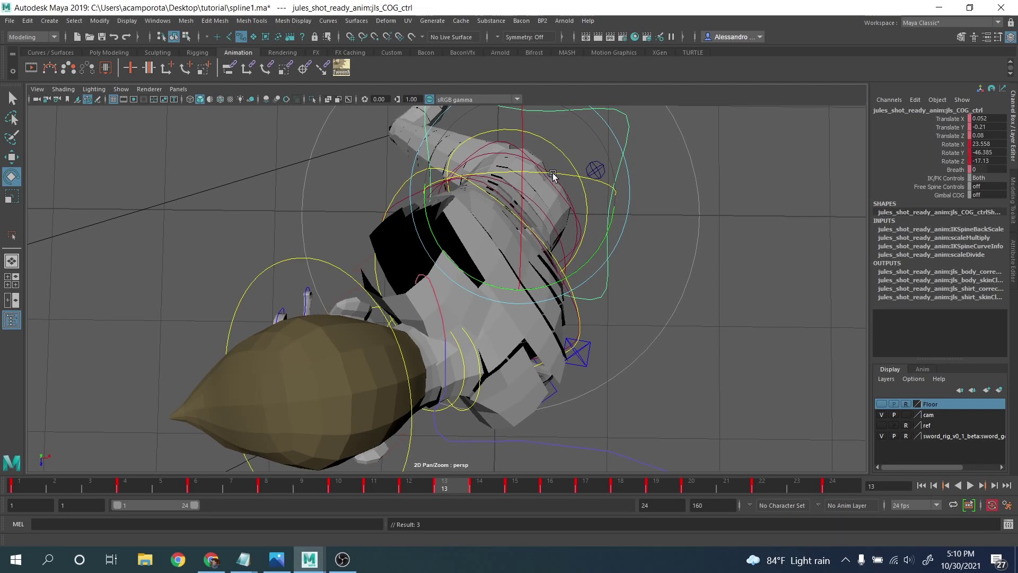
Step: Adjust and key the COG control's rotation at frames 15 and 16 against the neck trail, and step through the following frames
key(period)
key(period)
drag(567, 257, 568, 253)
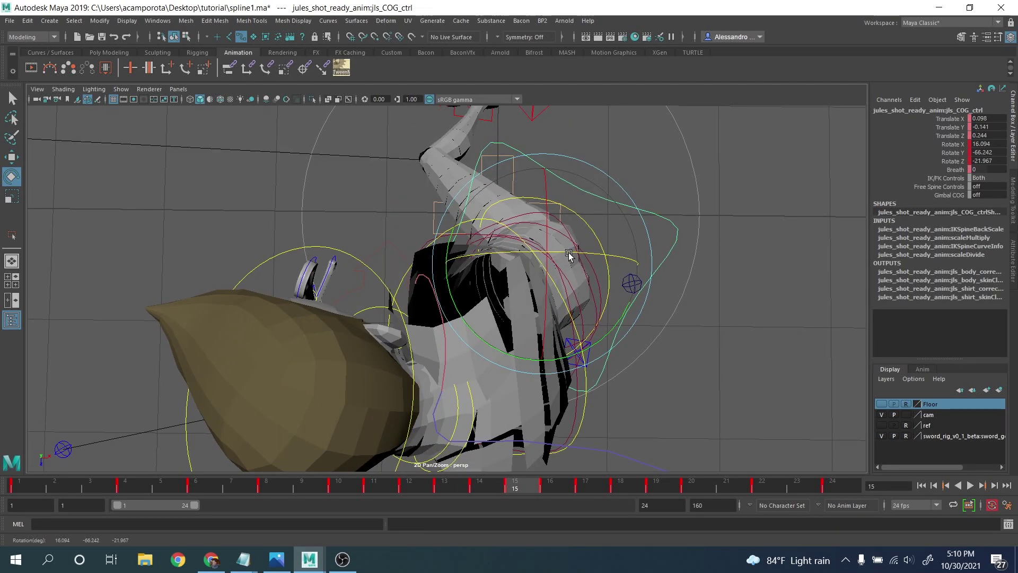
key(shift+e)
key(period)
drag(581, 285, 581, 303)
key(shift+e)
key(period)
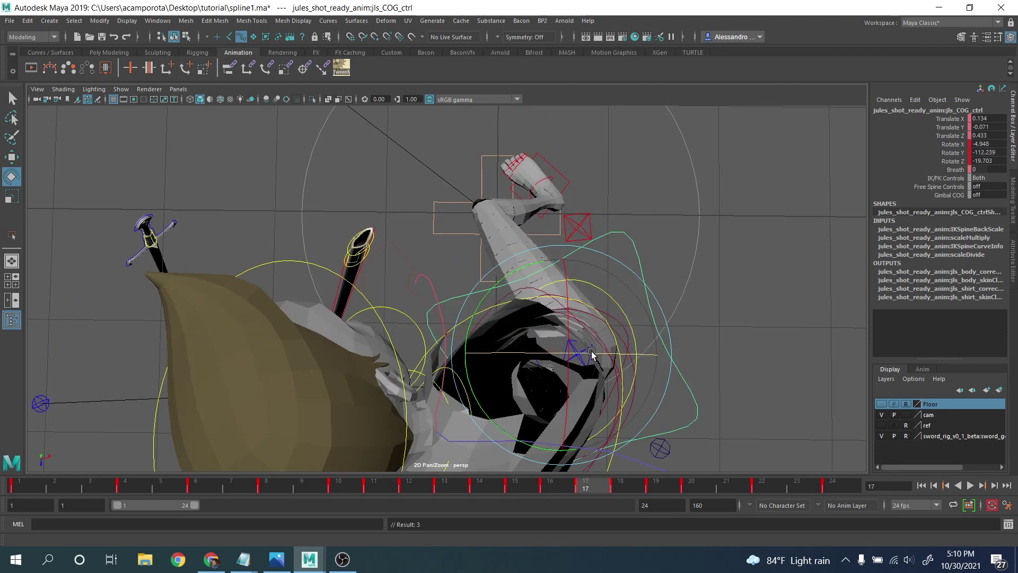
key(period)
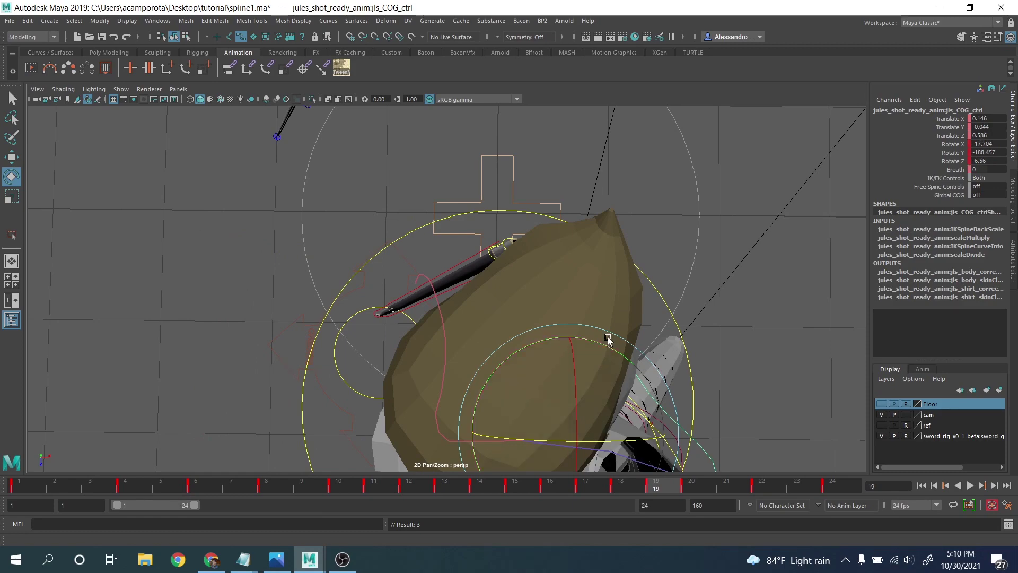
Step: Rotate the COG control to about 24.451, -46.115, -18.019 at frame 13, and check the motion in playback from the side
alt+drag(608, 334, 633, 229)
click(598, 254)
key(alt+v)
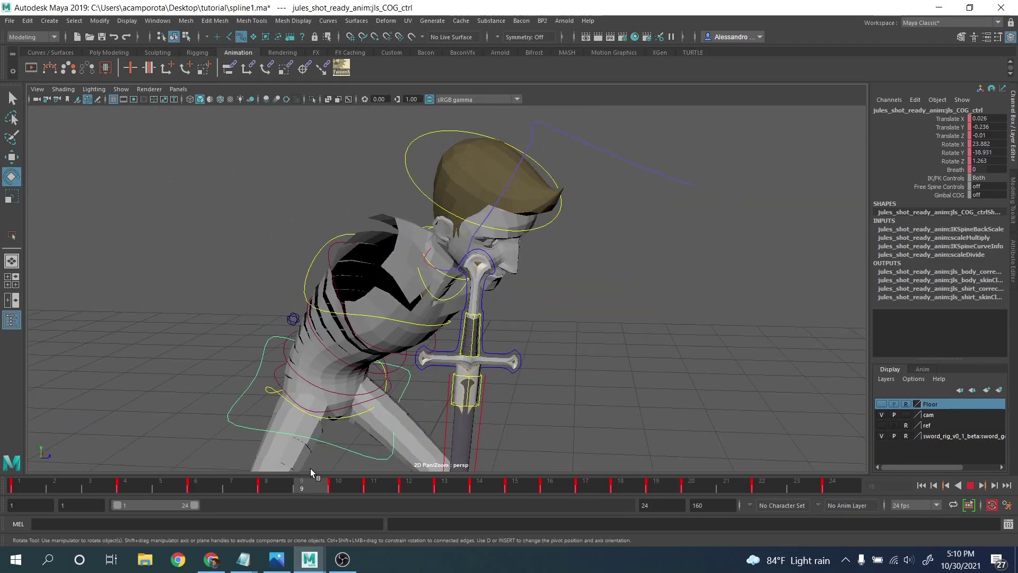
key(alt+v)
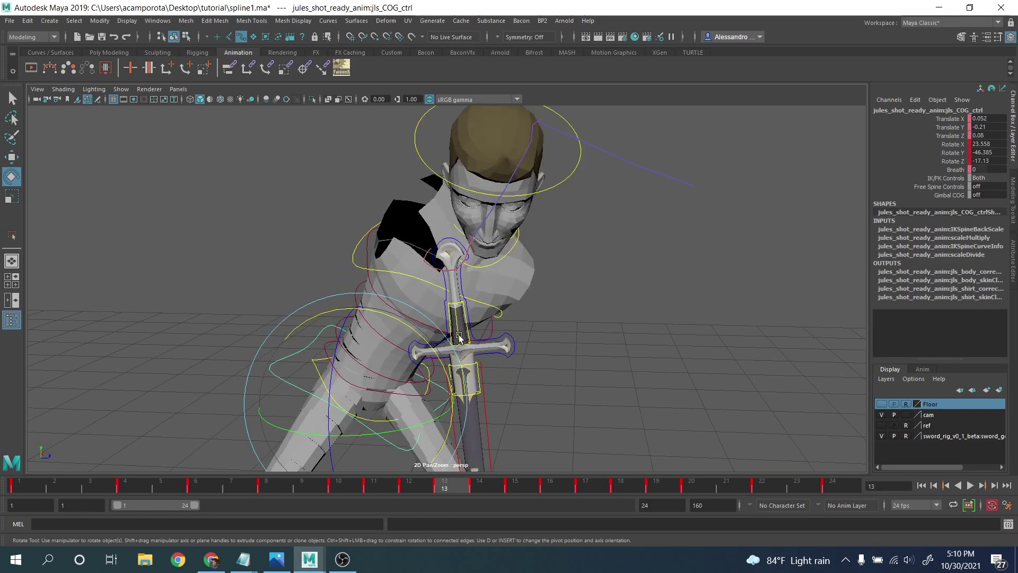
drag(438, 351, 539, 355)
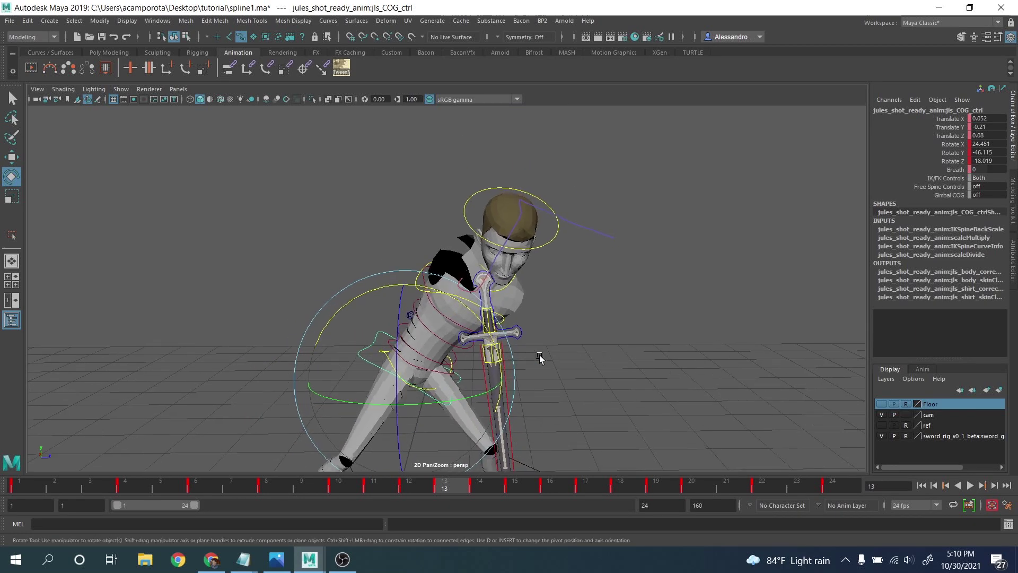
click(965, 484)
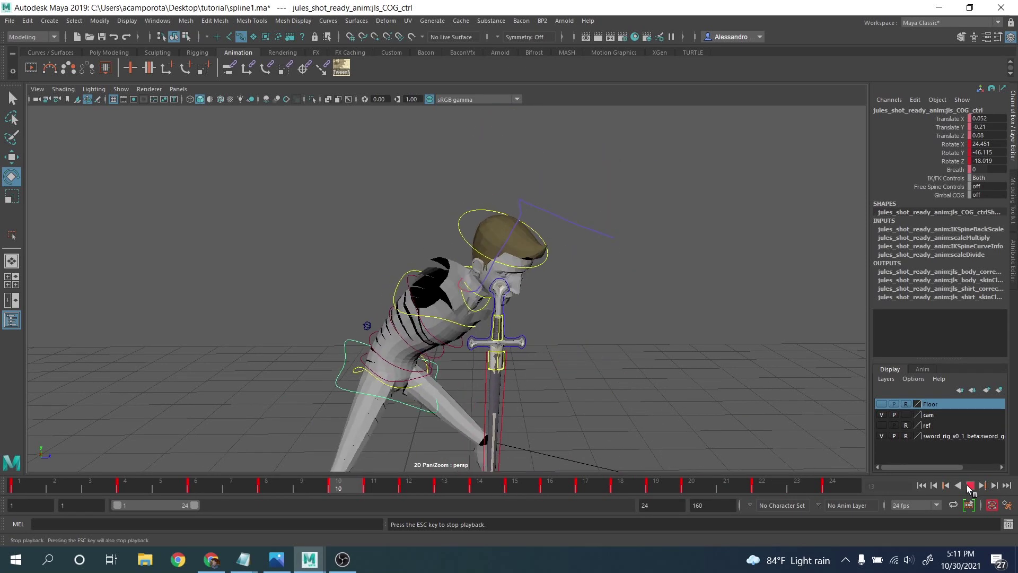
click(965, 484)
Step: Delete motionTrail1Handle using the Animation workspace's scene list, and return to the Maya Classic workspace
click(924, 22)
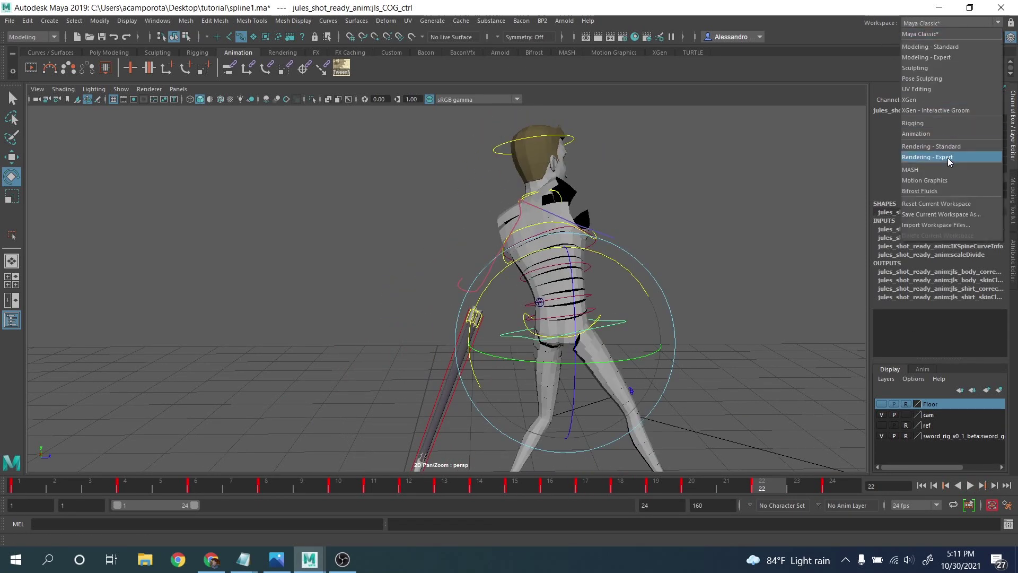
click(917, 135)
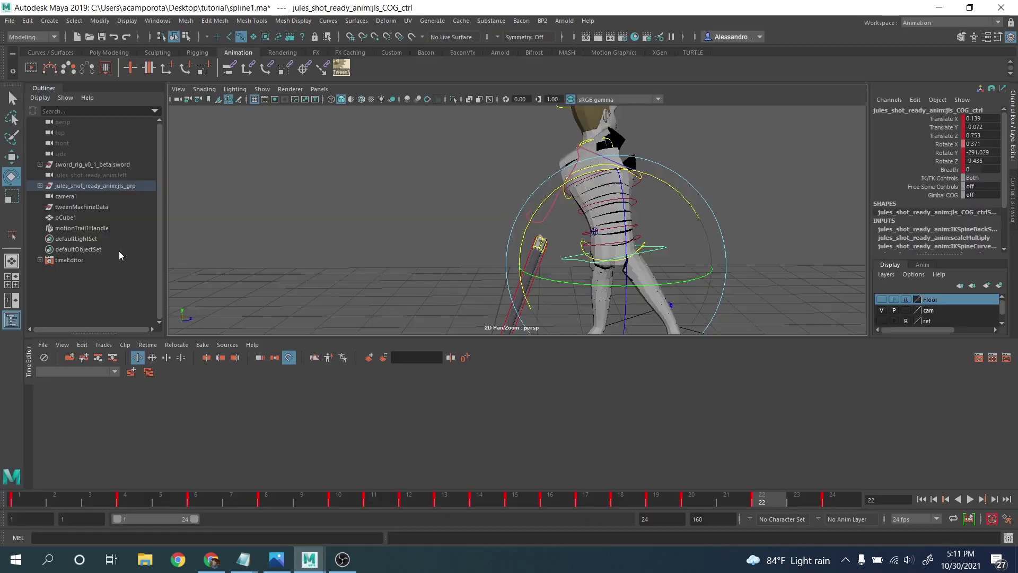
key(Delete)
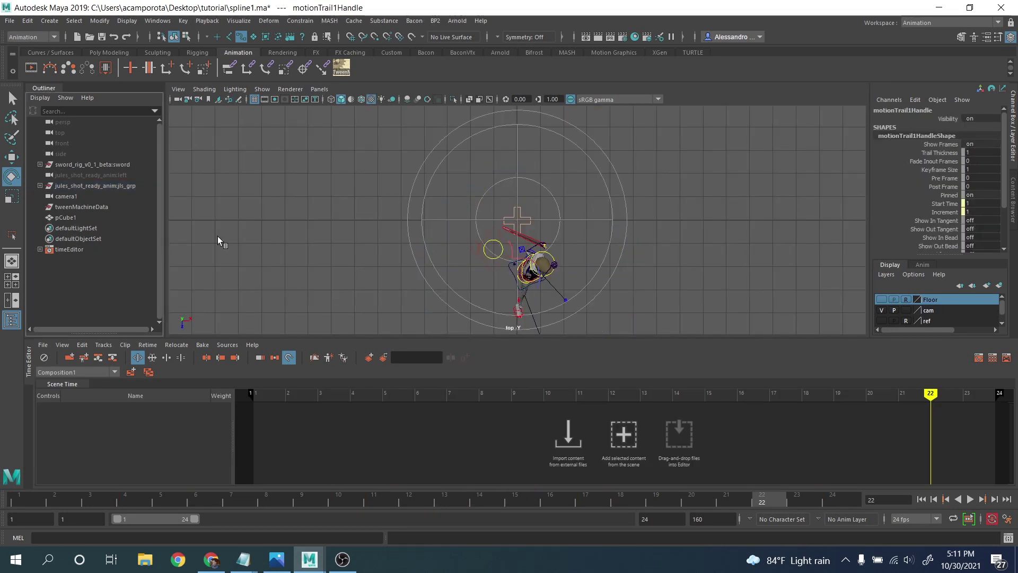
click(914, 21)
click(918, 33)
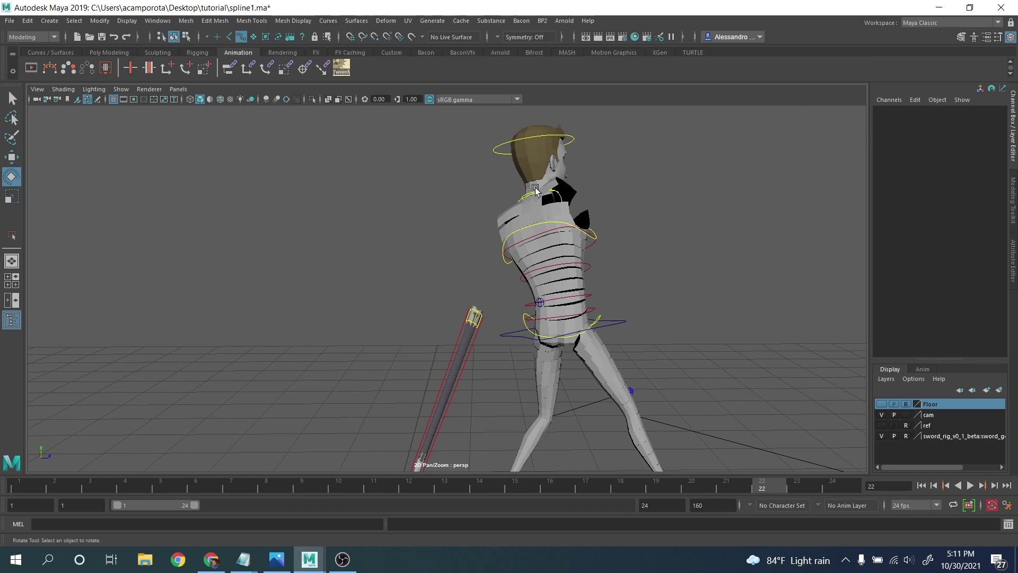
Step: Select the neck and head controls, and show the ref layer's footage through camera1 with the whole character in view
drag(530, 201, 530, 200)
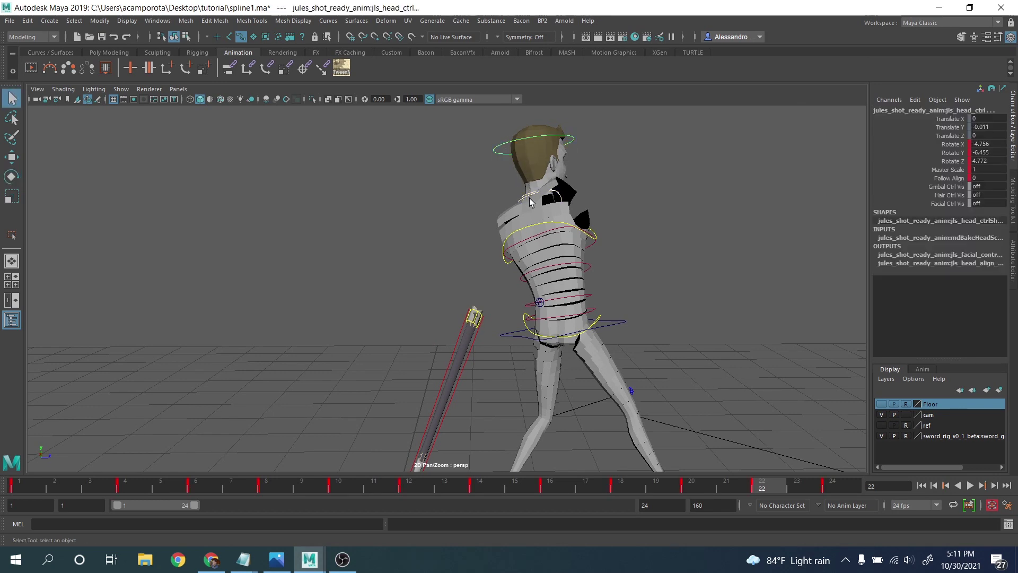
click(882, 425)
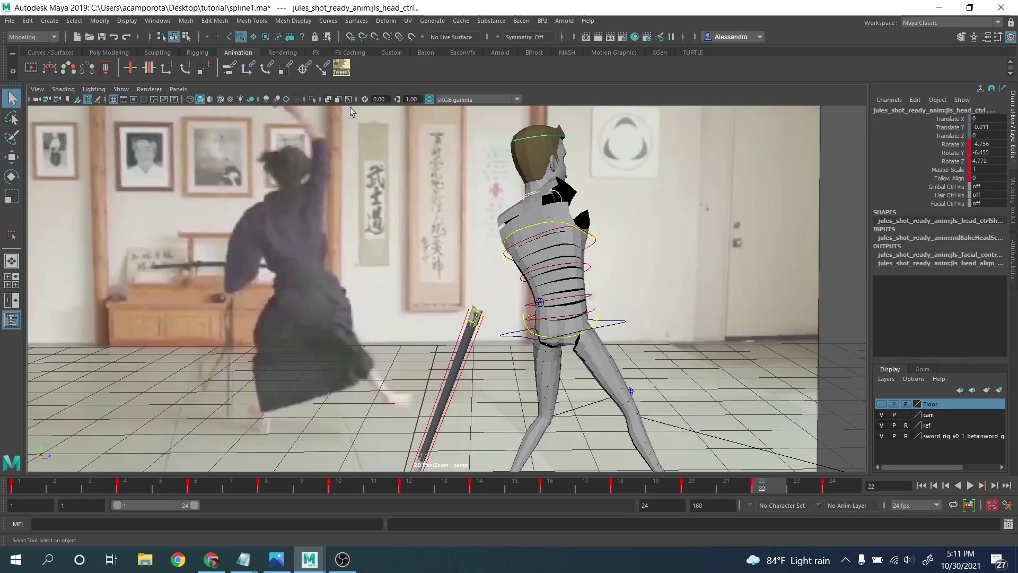
click(178, 89)
click(310, 100)
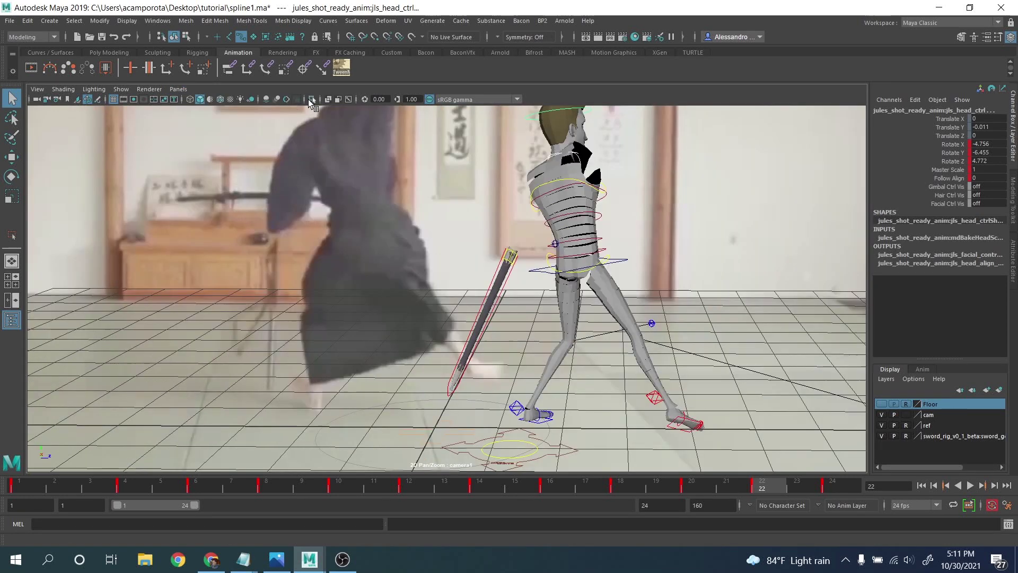
alt+right_drag(444, 147, 346, 208)
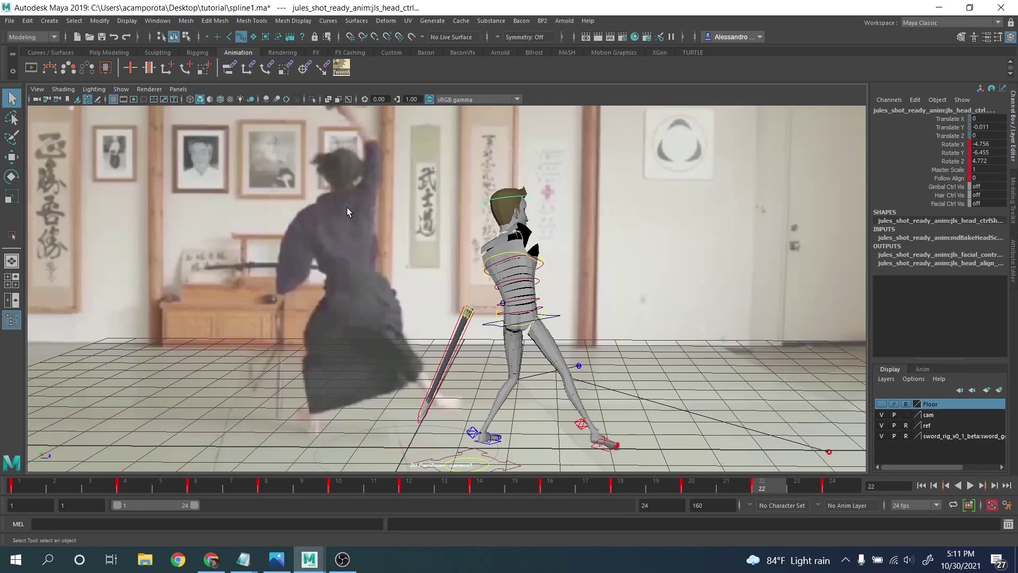
Step: Compare the head pose at frame 1 with the reference, and rotate the neck and head to about -10.685 in X at frame 4
click(24, 482)
key(e)
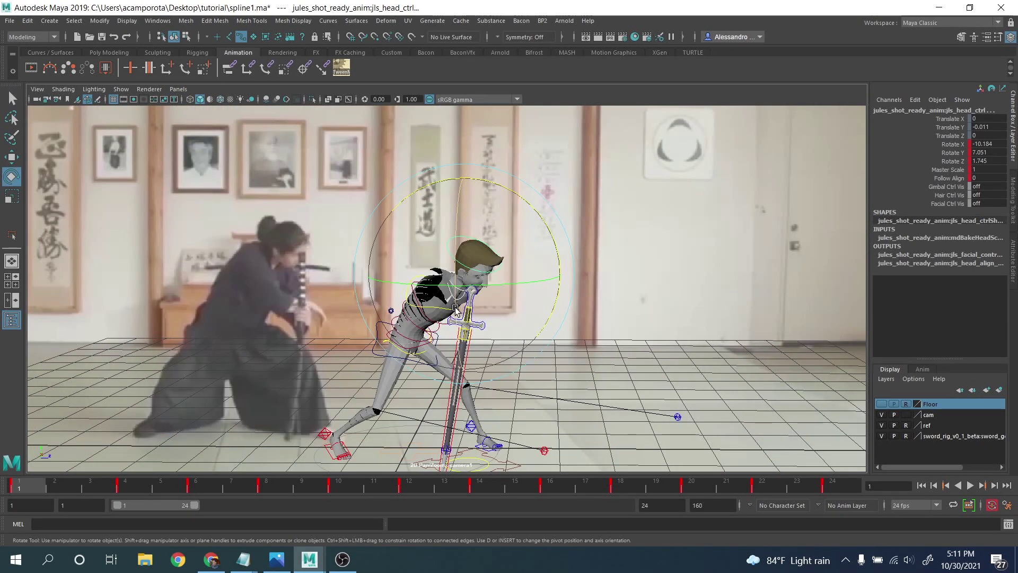
drag(462, 266, 467, 263)
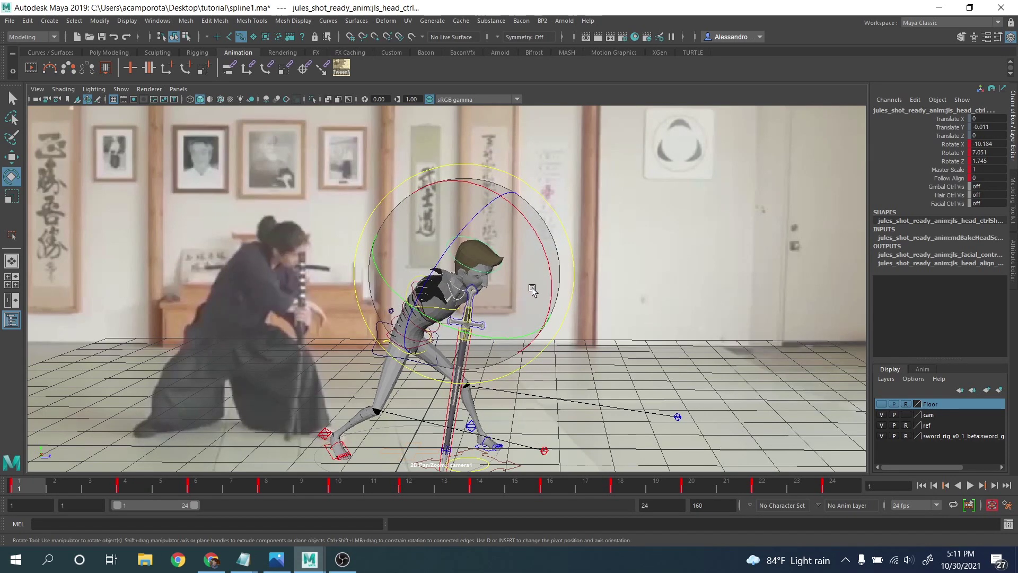
key(.)
drag(546, 268, 547, 266)
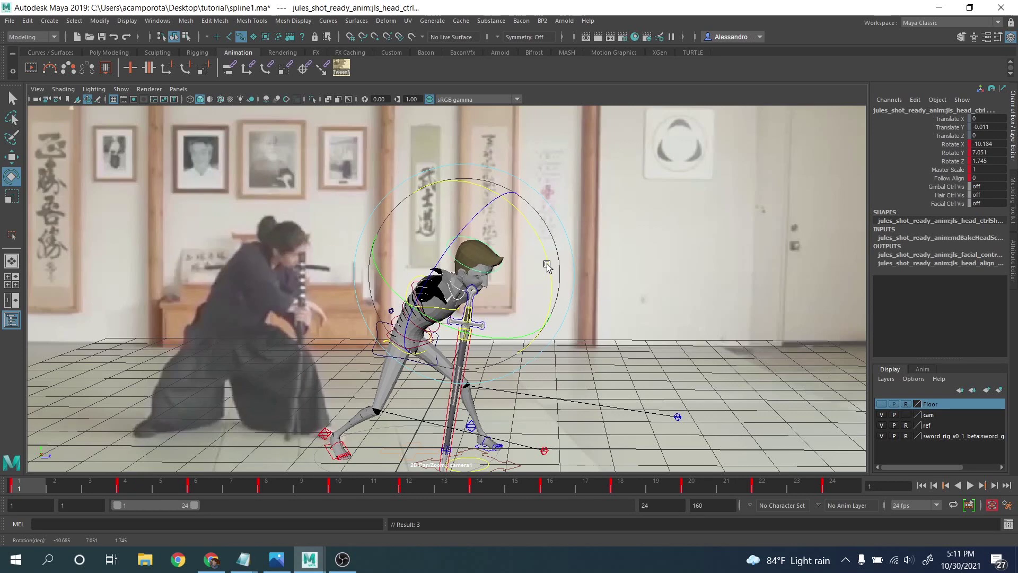
key(.)
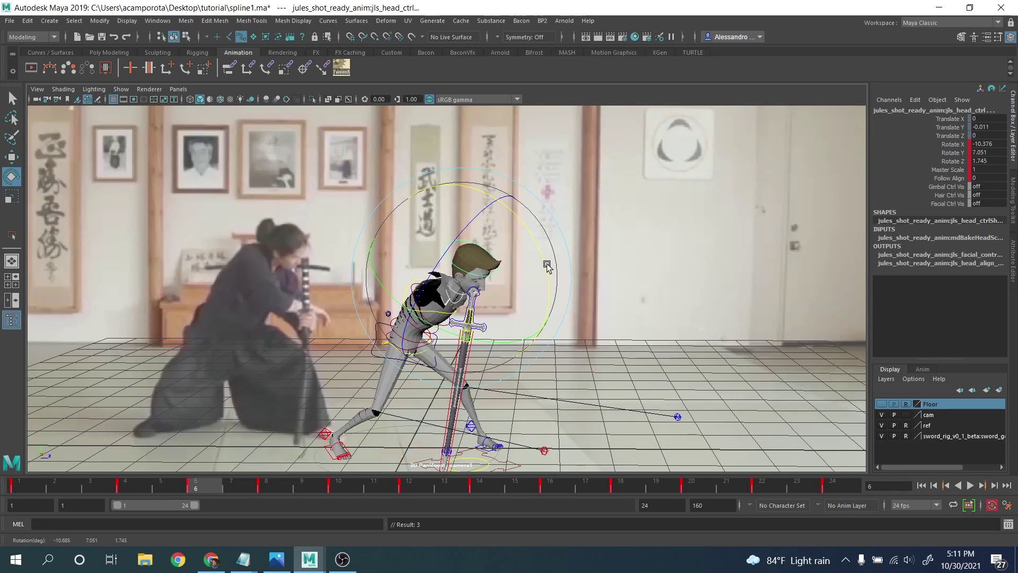
Step: Rotate the neck and head controls in X to about -11.705 at frame 6 and -12.394 at frame 8, undoing the first frame 6 trial
drag(545, 265, 553, 261)
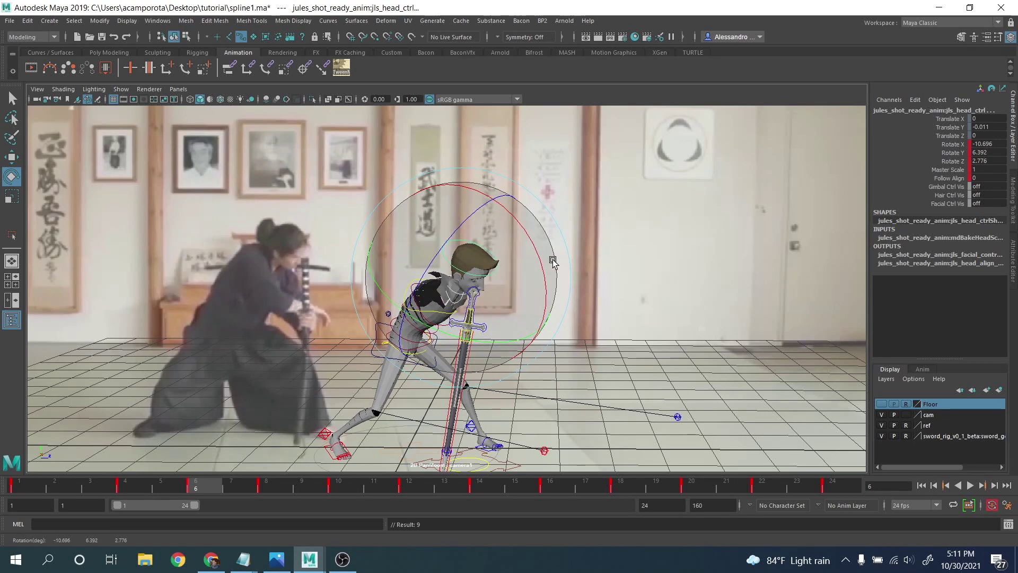
key(ctrl+z)
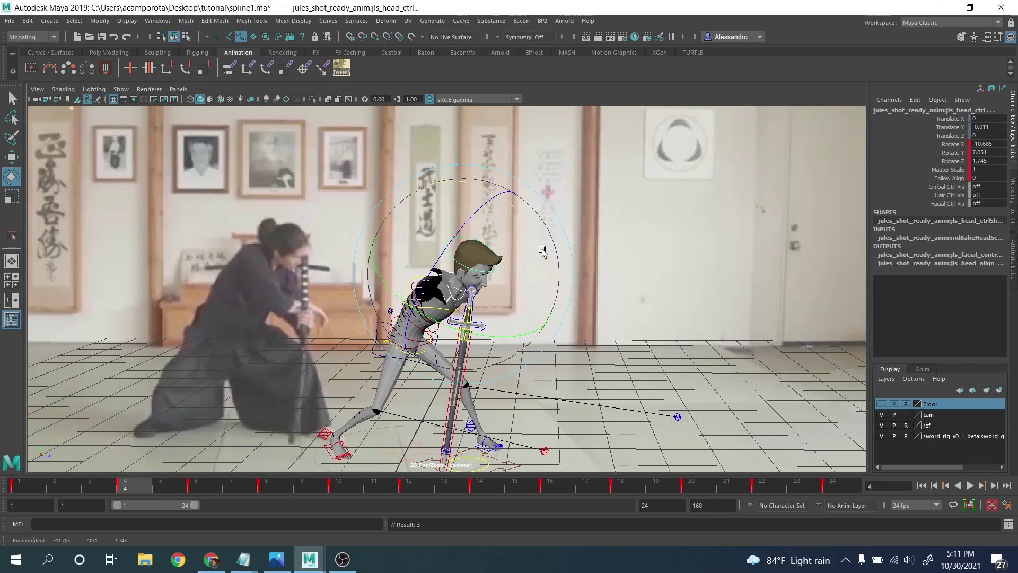
key(period)
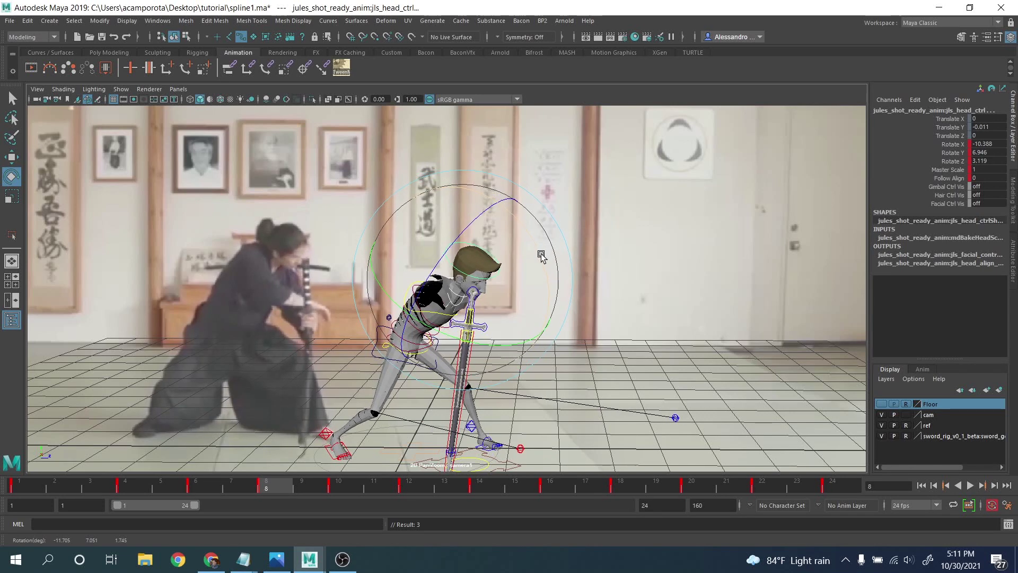
drag(534, 247, 535, 246)
key(shift+e)
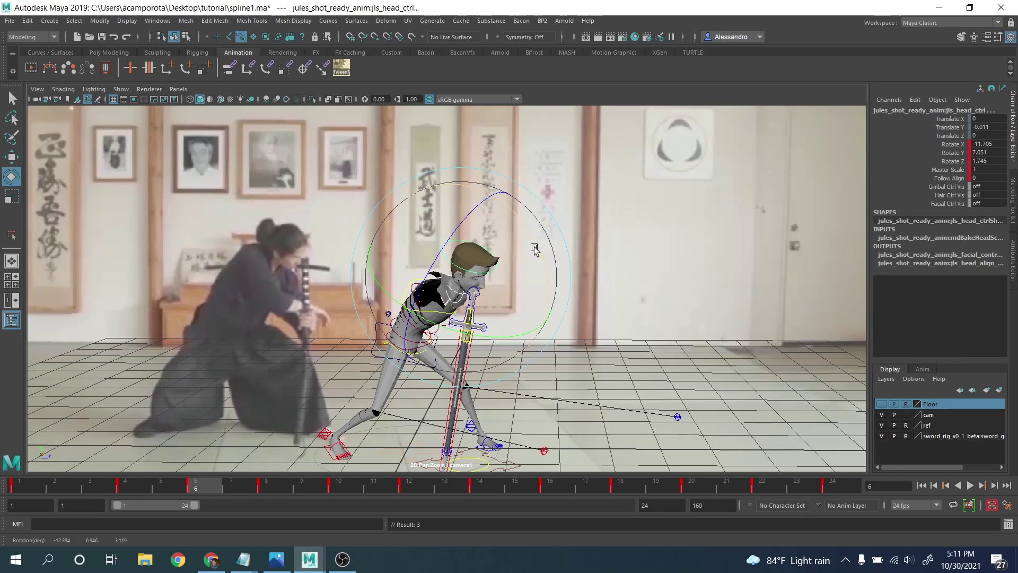
key(period)
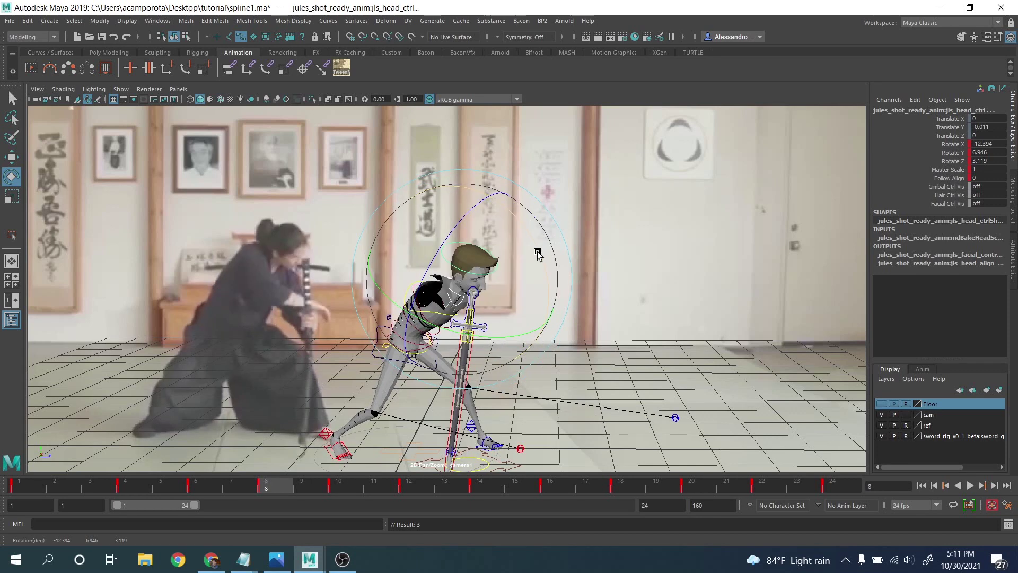
Step: Rotate the neck and head controls to about -11.796, 3.653, 3.103 at frame 10
key(comma)
key(period)
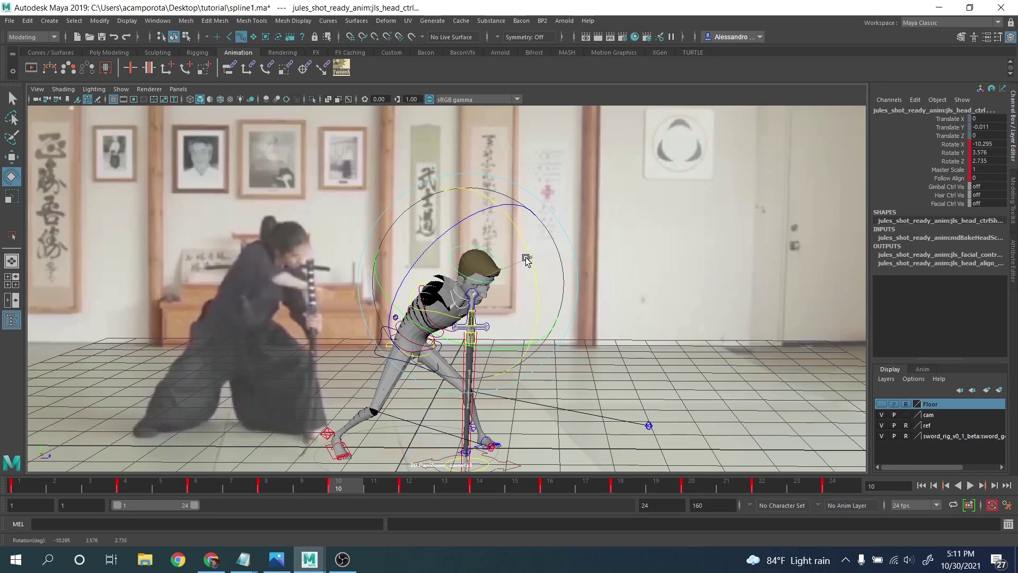
drag(525, 257, 519, 254)
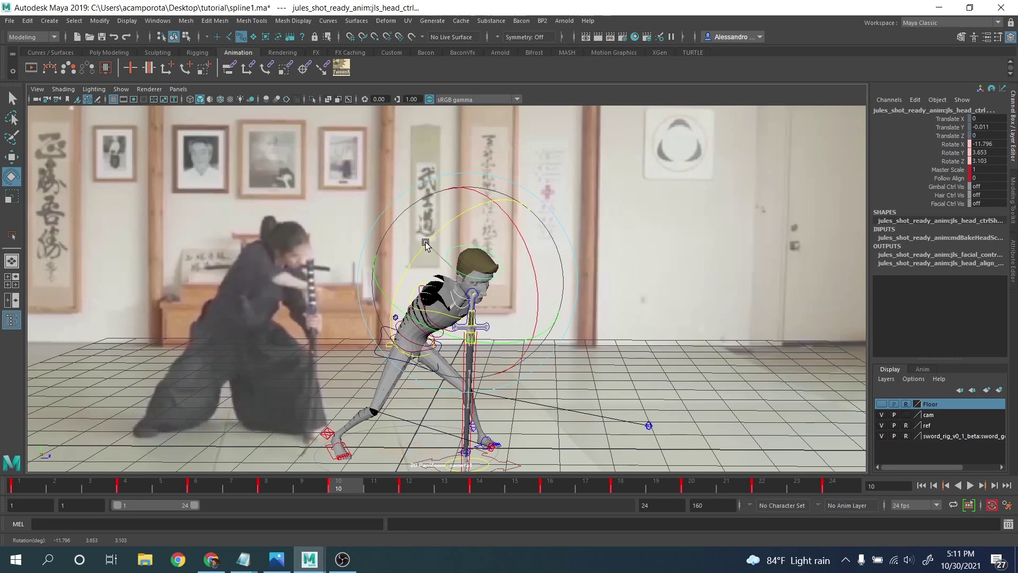
Step: Play back the animation with the ref layer hidden, and refine the neck and head rotation just before frame 10
click(881, 424)
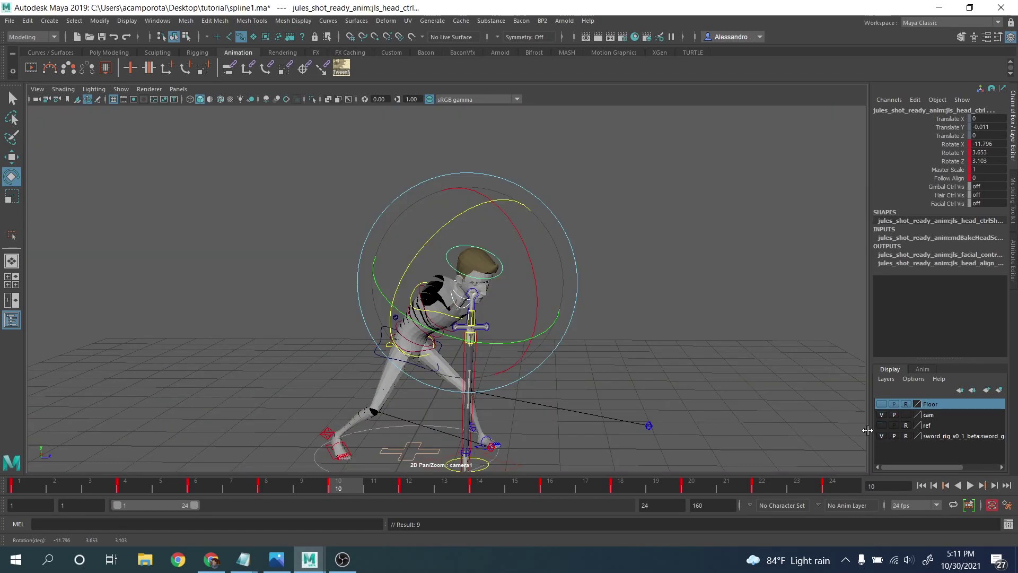
click(18, 484)
key(alt+v)
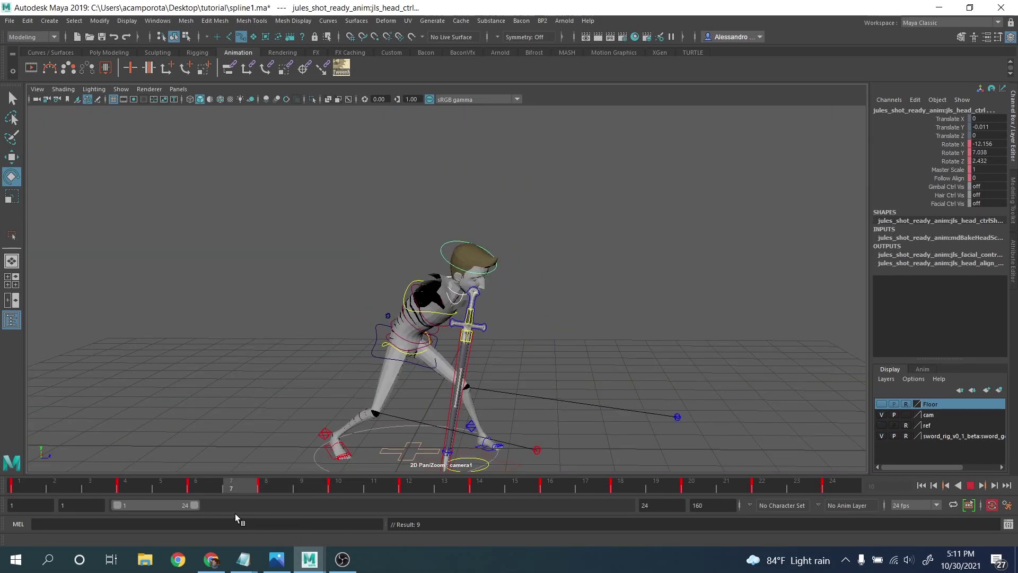
key(alt+v)
drag(470, 323, 488, 320)
key(period)
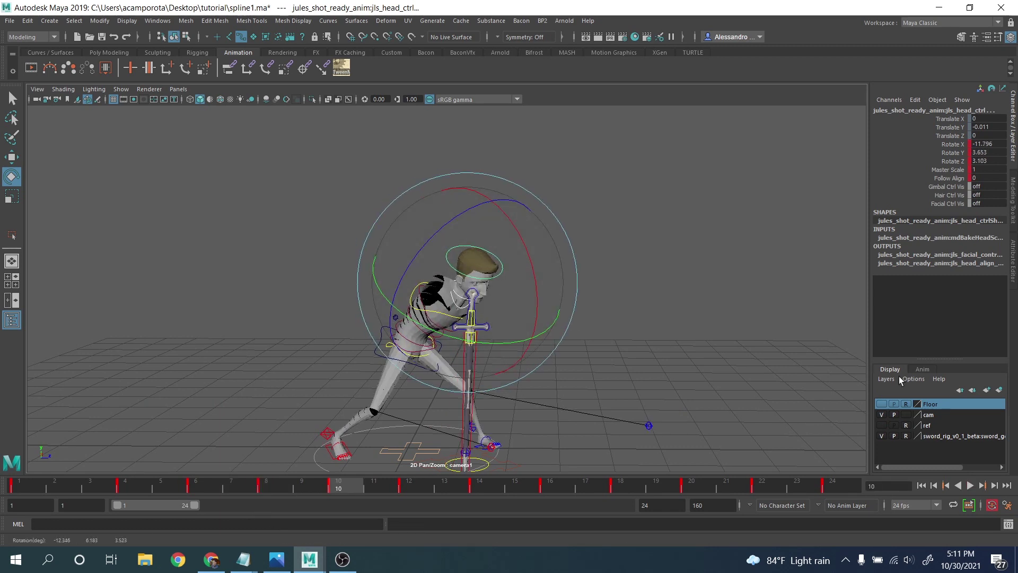
Step: Show the ref layer and rotate the head control to about -7.991, 1.412, 7.654 at frame 12
click(881, 425)
key(period)
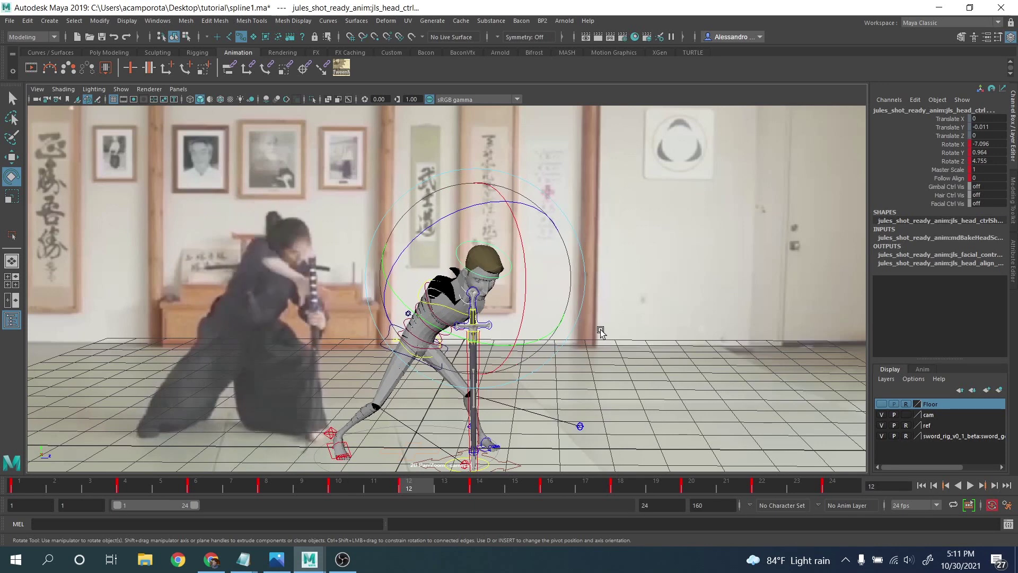
drag(477, 245, 545, 265)
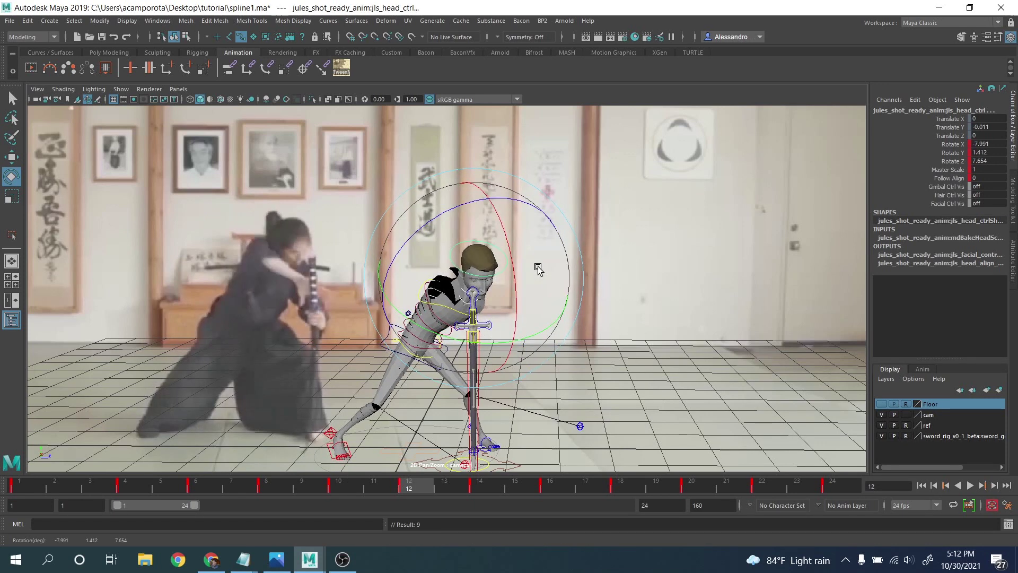
Step: Refine the head rotation against the reference at frames 14, 16 and 18, using about 1.614, -13.502, 9.923 at frame 16
key(period)
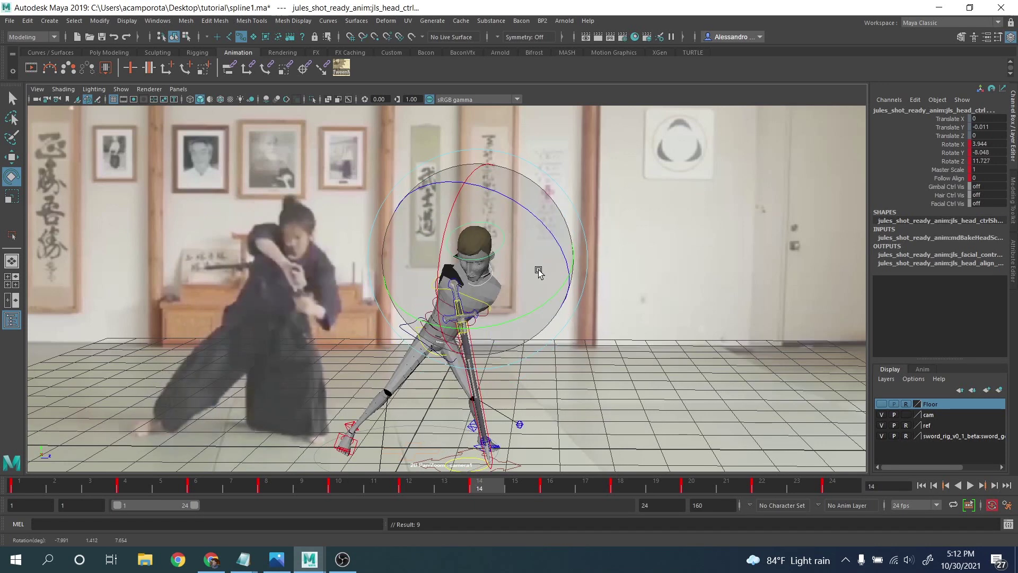
key(period)
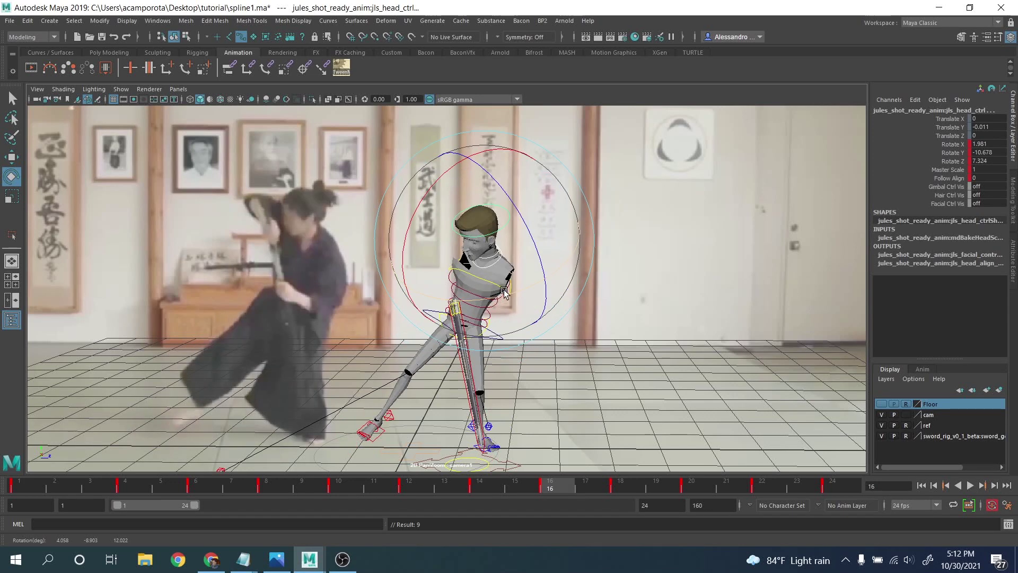
drag(499, 297, 500, 281)
key(period)
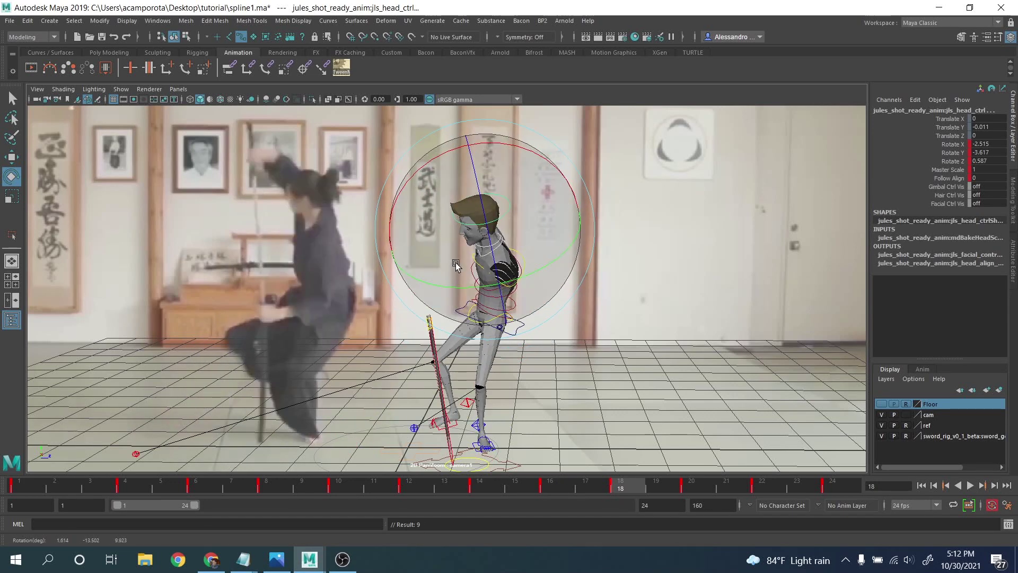
drag(445, 259, 441, 253)
Step: Refine the head rotation at frames 20, 22 and 24, ending at about -5.326, -4.846, 6.927 at frame 24
key(period)
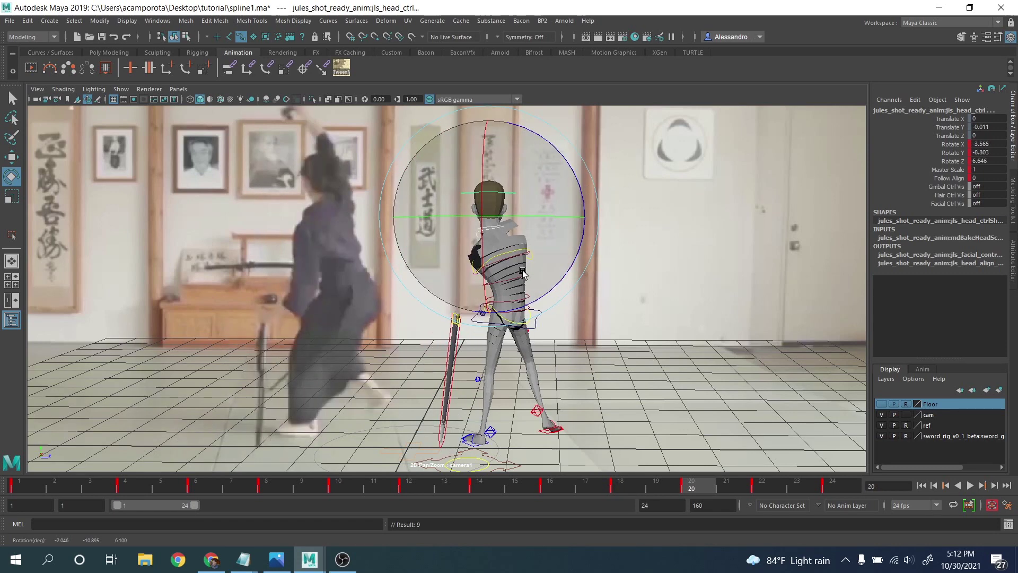
drag(522, 269, 525, 267)
key(period)
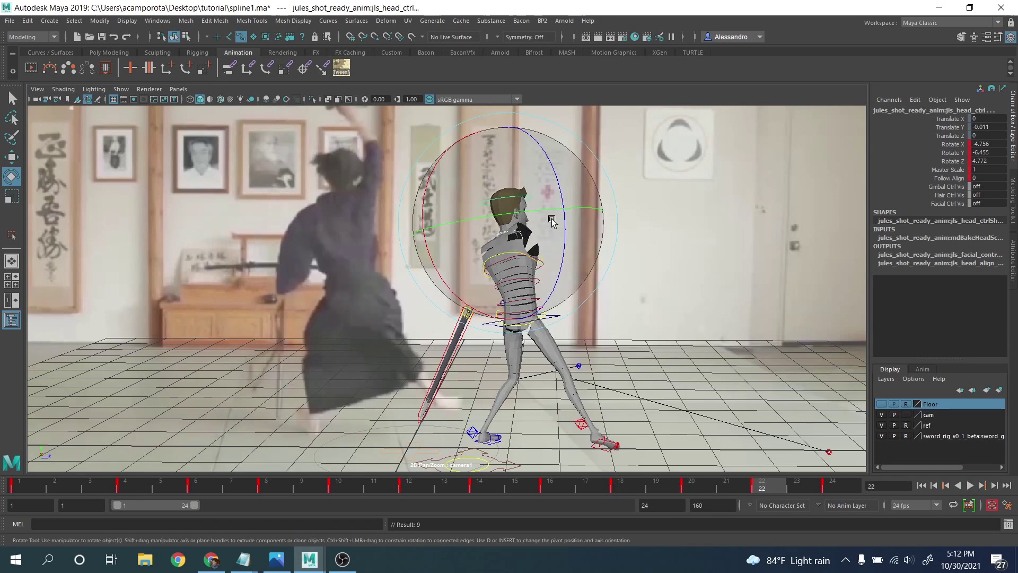
drag(546, 169, 554, 177)
key(period)
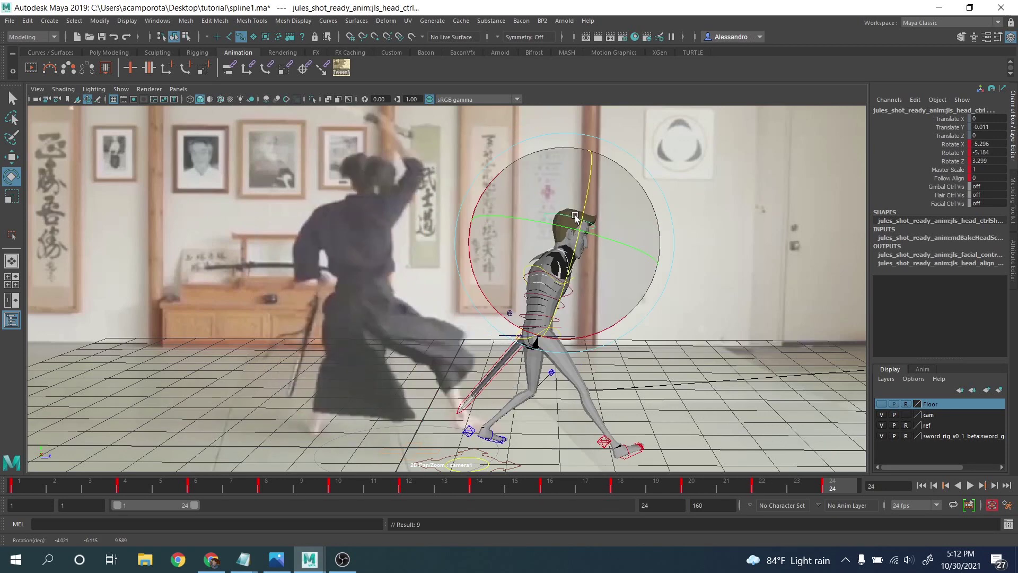
drag(581, 214, 584, 229)
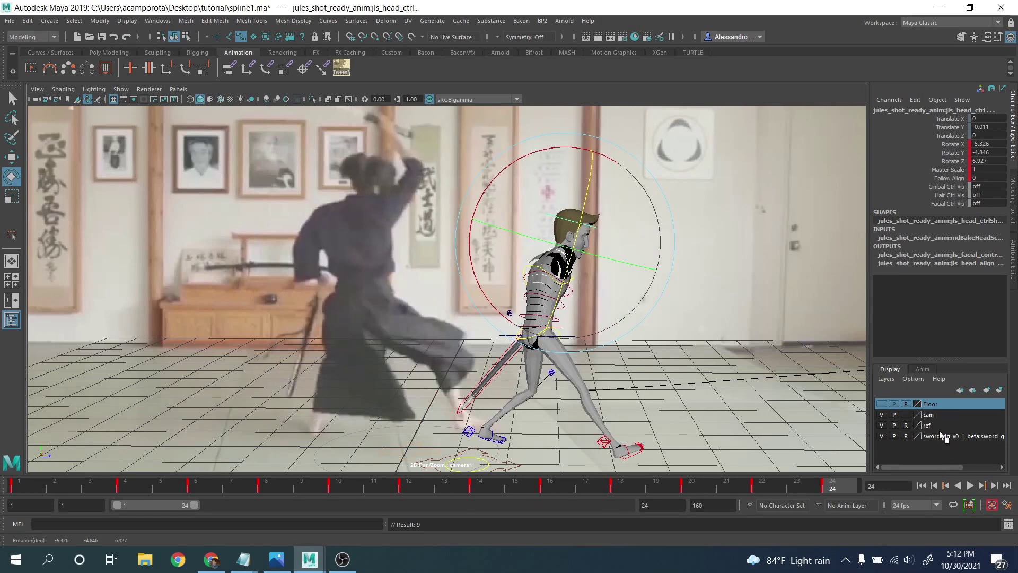
Step: Hide the ref layer and play back the animation to check the head motion
click(881, 424)
click(969, 486)
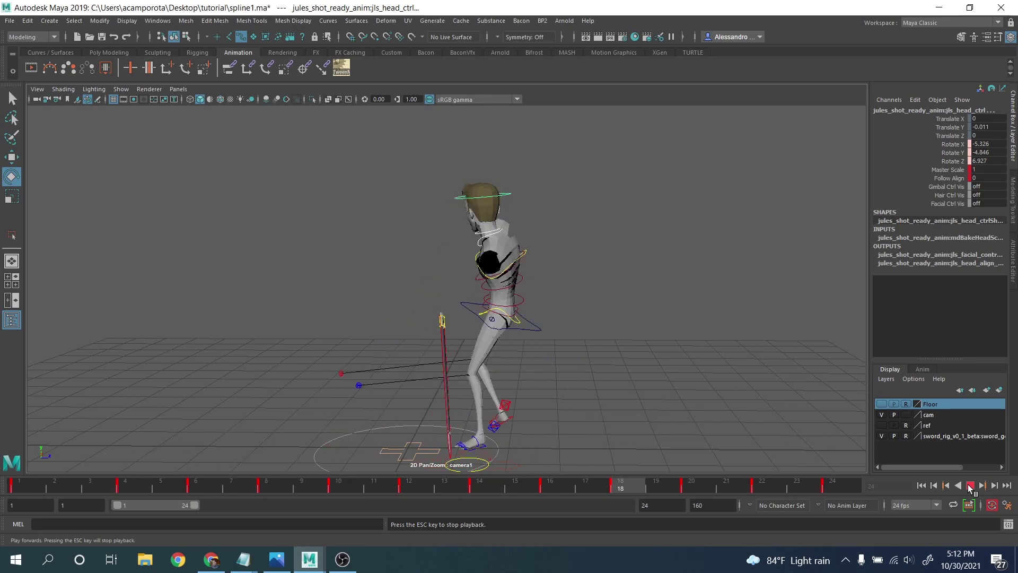
click(969, 486)
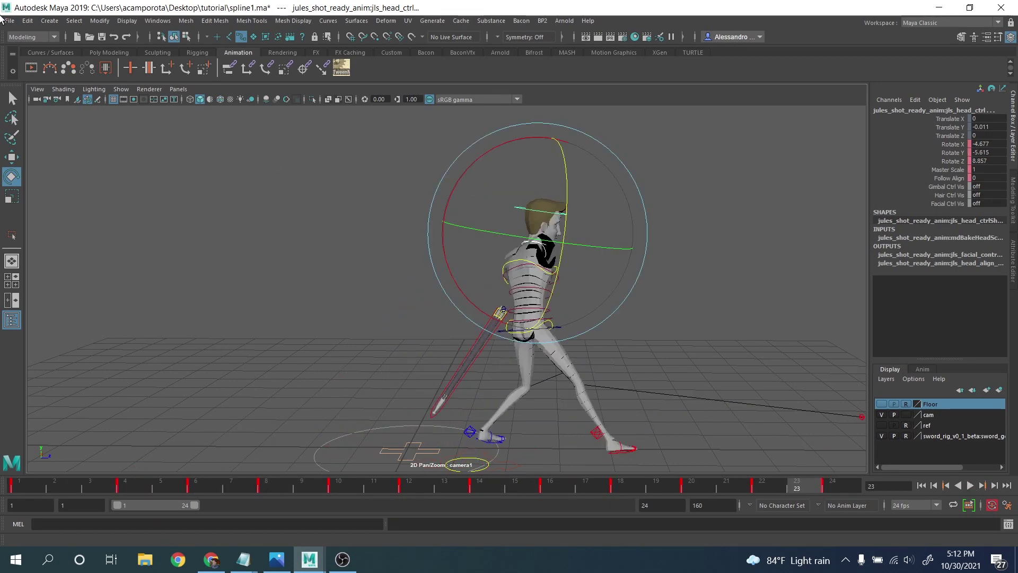
Step: Save the scene spline1.ma and play back the animation once more
click(4, 20)
click(31, 64)
key(q)
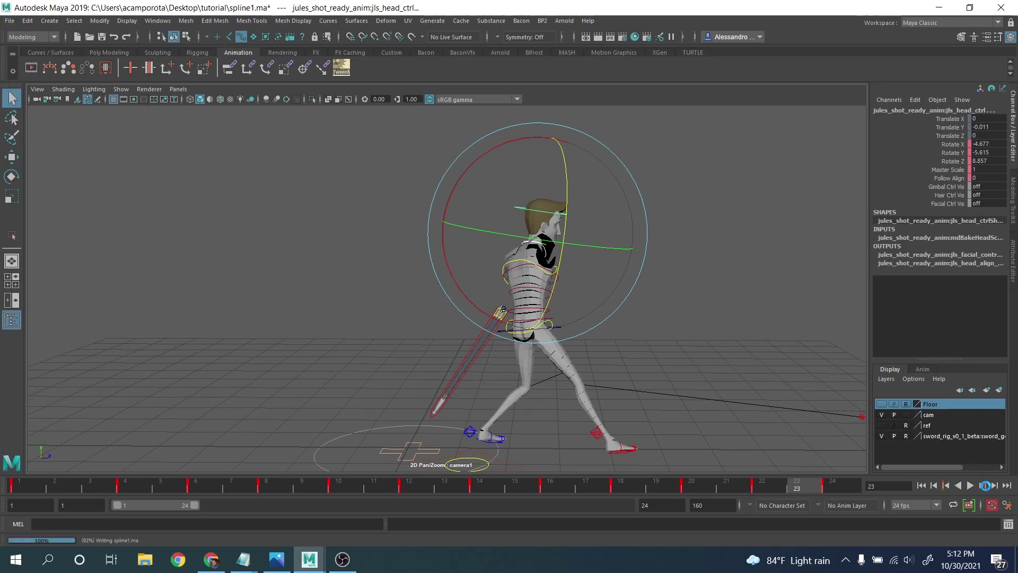
key(e)
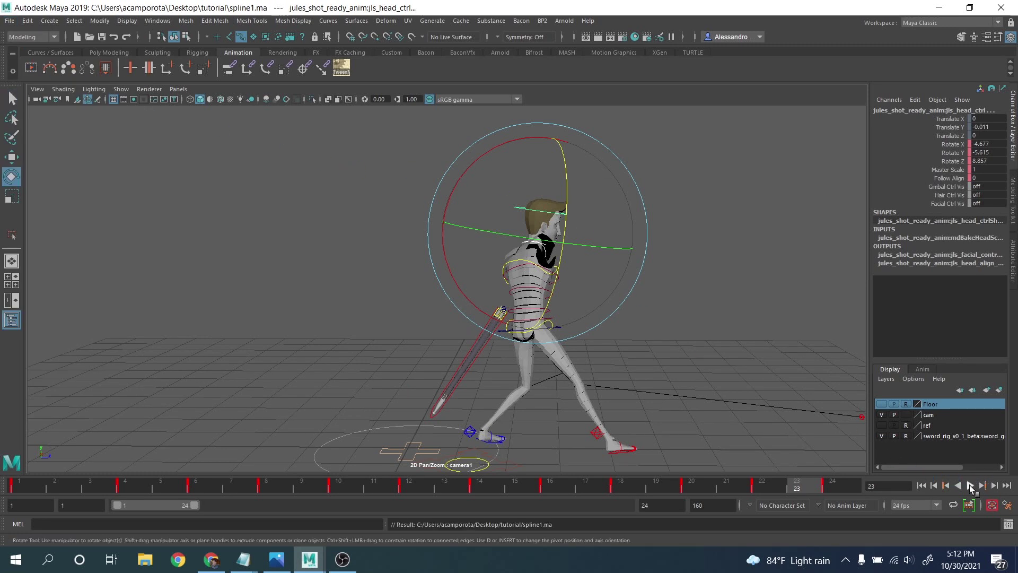
click(969, 486)
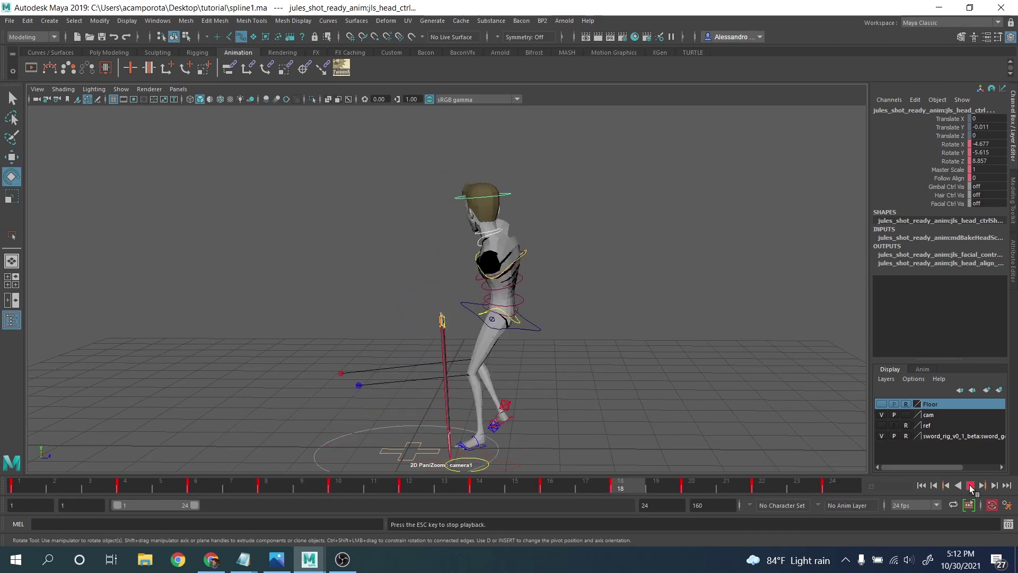
click(970, 486)
Step: Compare the spine curvature control's pose across frames 4 to 8, and move it to about -0.002 in Translate X at frame 8
scroll(385, 232, up, 6)
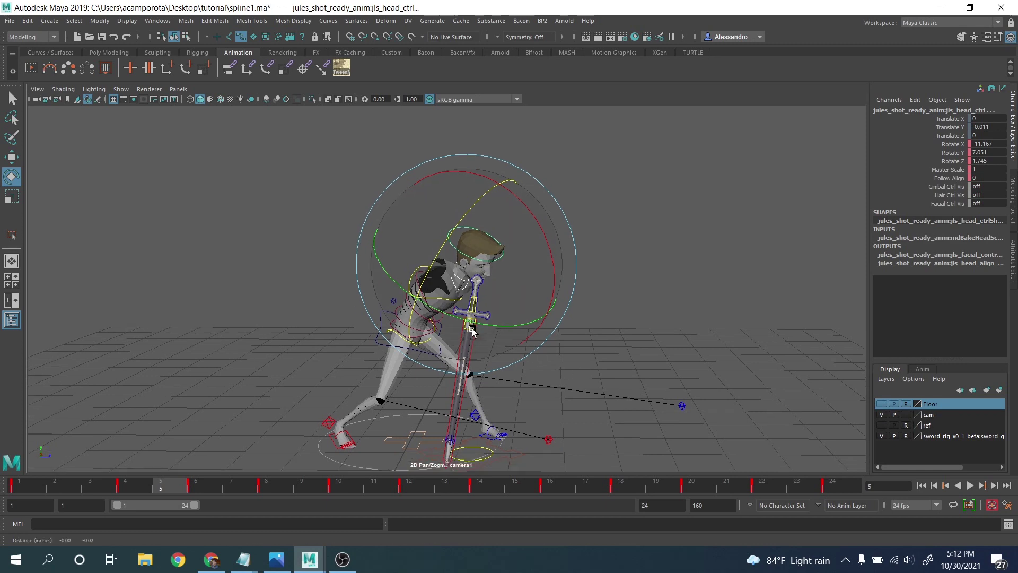
click(406, 222)
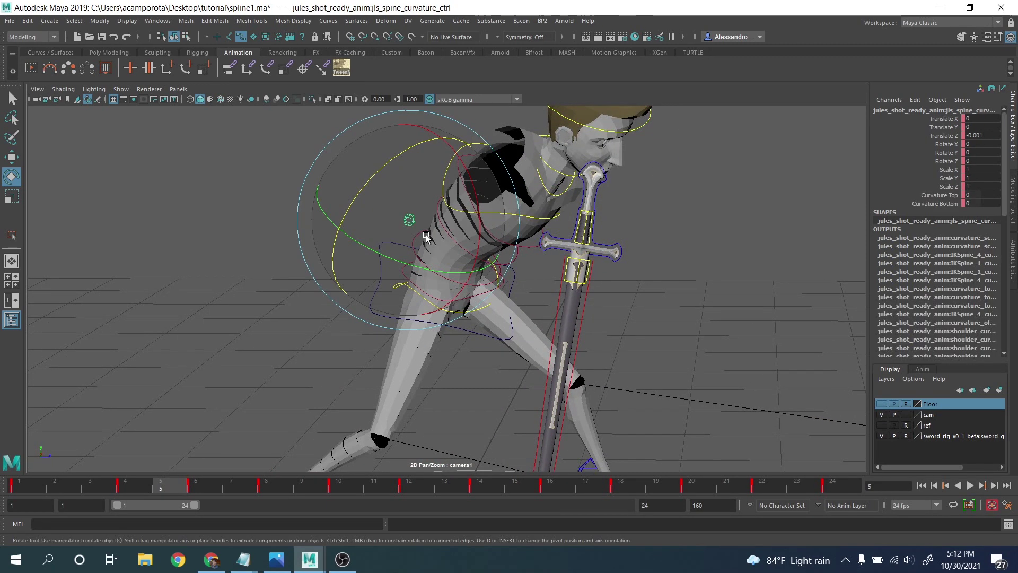
key(w)
key(period)
key(period)
key(period)
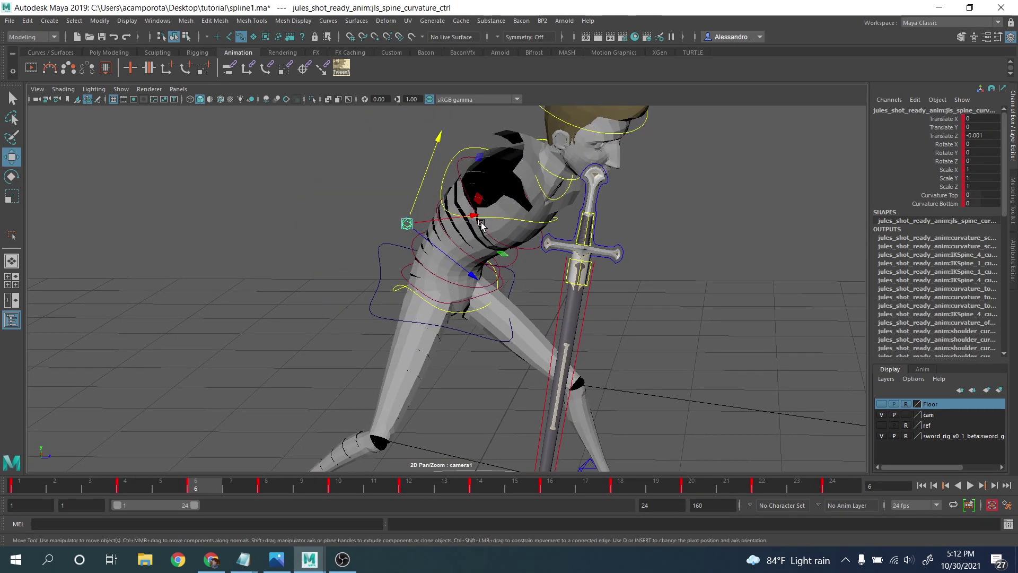
key(comma)
key(comma)
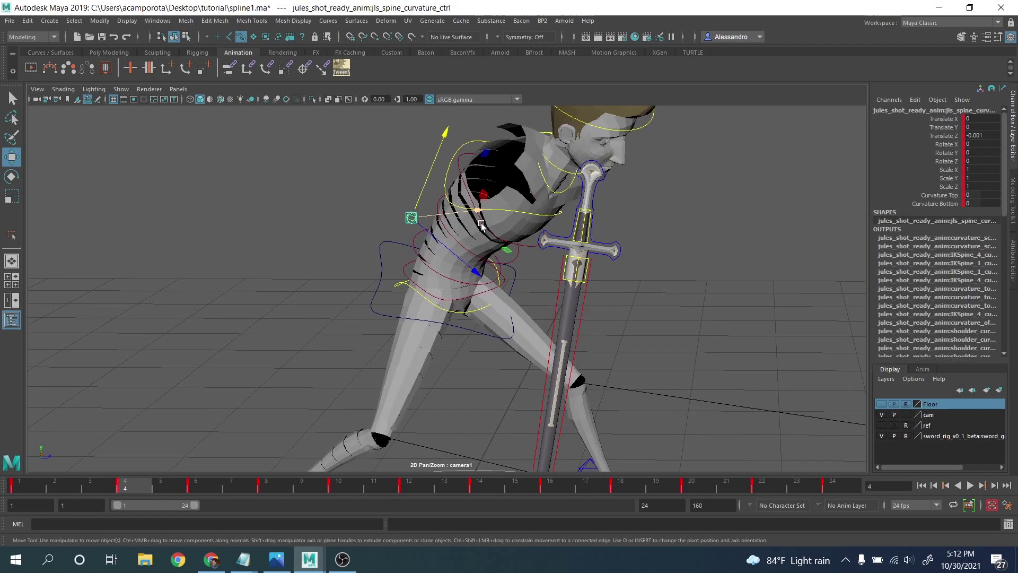
key(period)
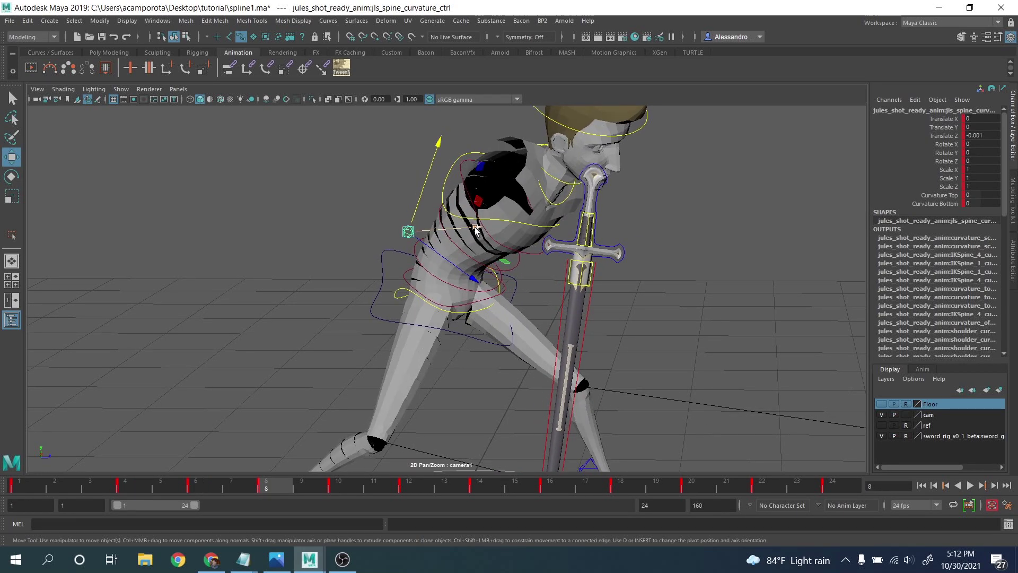
drag(475, 229, 471, 228)
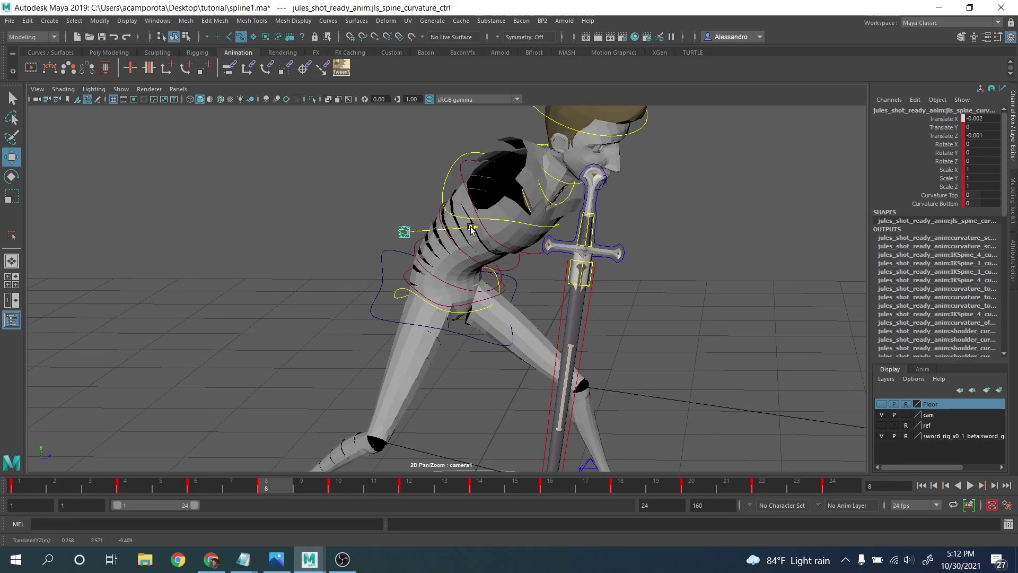
Step: Delete the spine curvature control's key at frame 6
click(158, 484)
shift+click(193, 486)
right_click(193, 485)
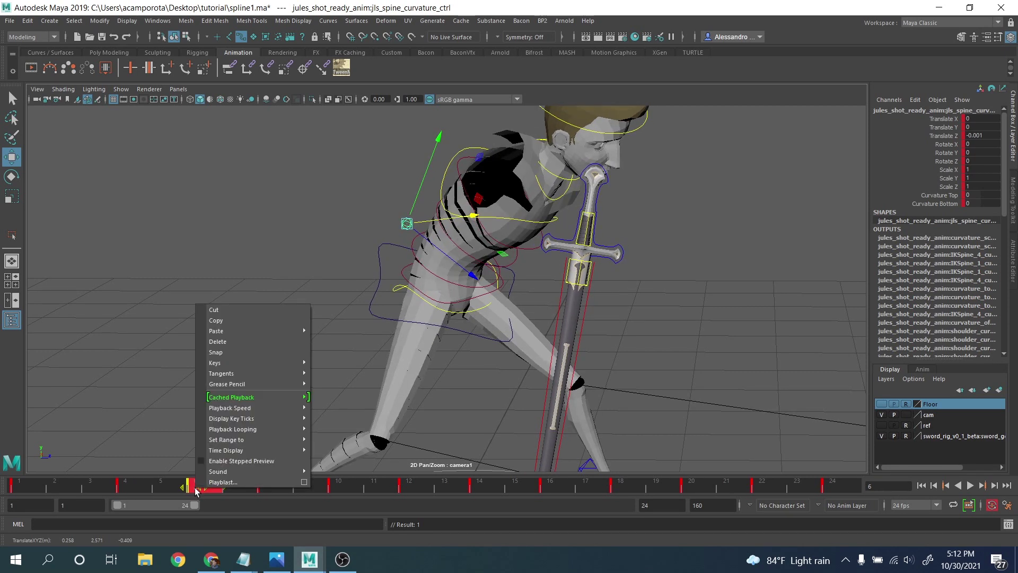
click(230, 345)
Step: At frame 4, use tweenMachine to favor the spine curvature control's previous pose with a value of about -82.1
click(125, 485)
click(342, 67)
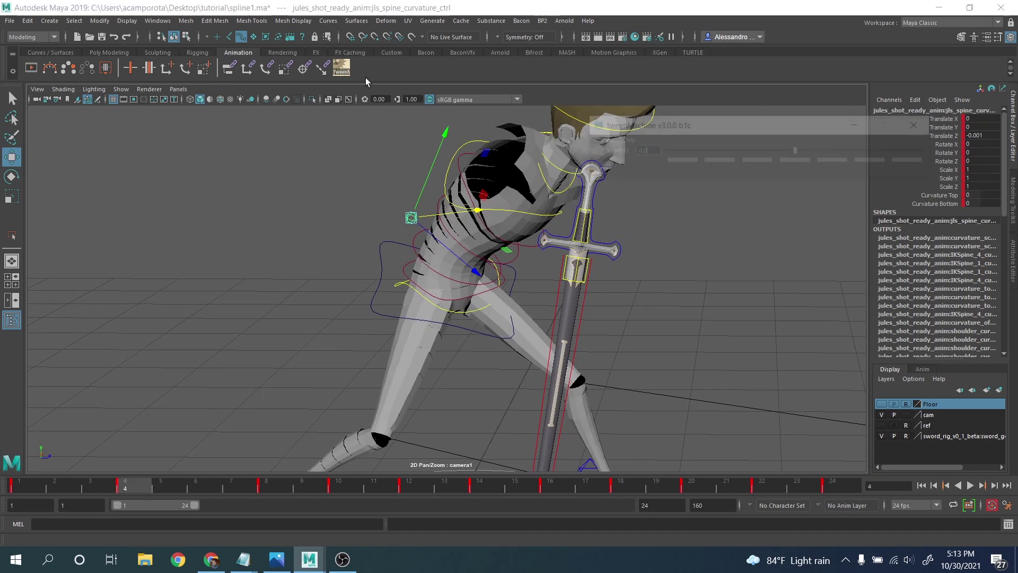
drag(676, 154, 687, 152)
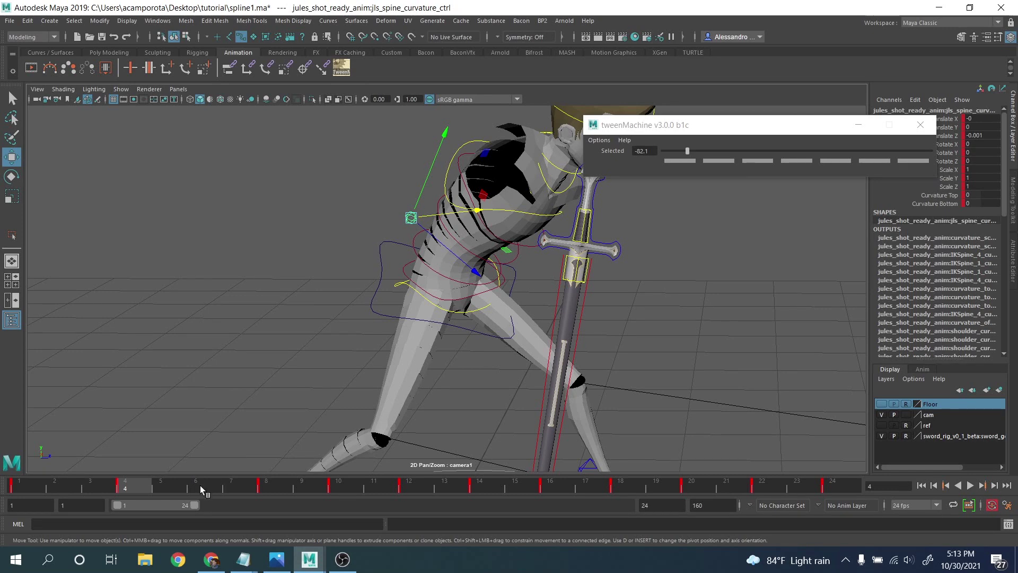
Step: Move the spine curvature control to Translate X -0.002 at frame 10 and delete its key at frame 12
drag(200, 485, 341, 495)
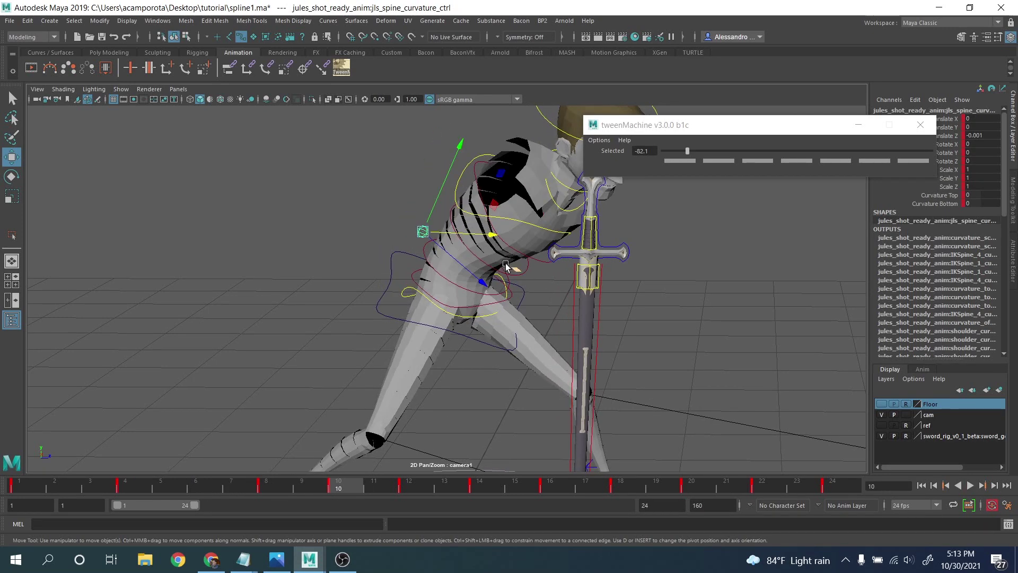
drag(489, 235, 484, 235)
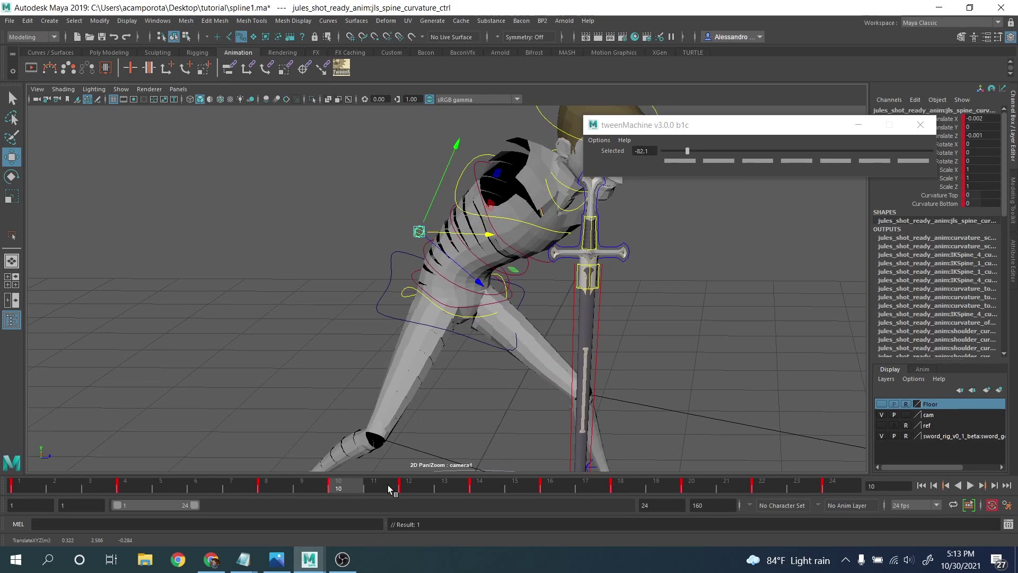
click(389, 488)
shift+click(407, 484)
right_click(407, 484)
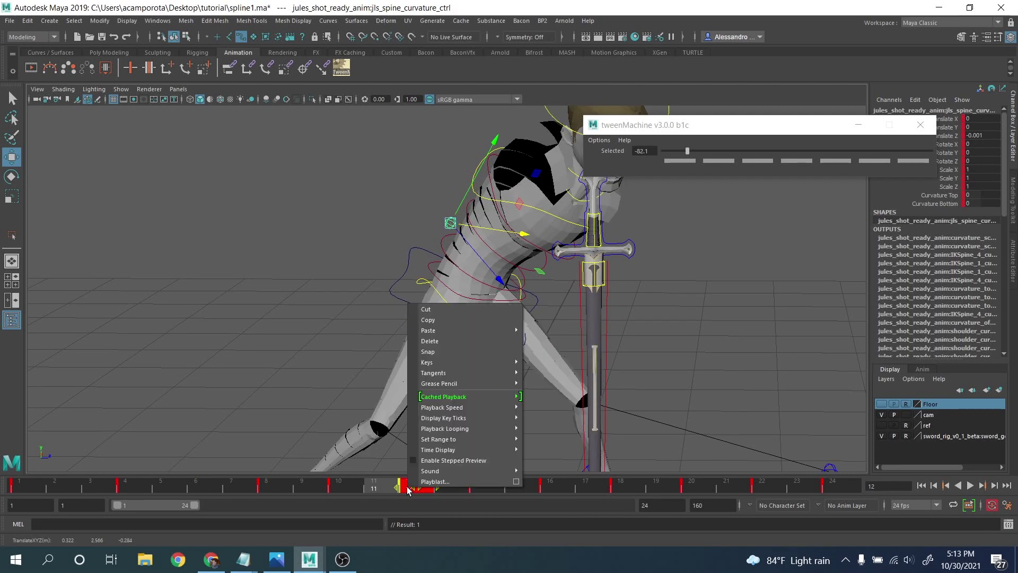
click(456, 341)
Step: Close tweenMachine and play back the animation, examining the torso's movement up close over the first frames
drag(460, 473, 905, 494)
click(920, 125)
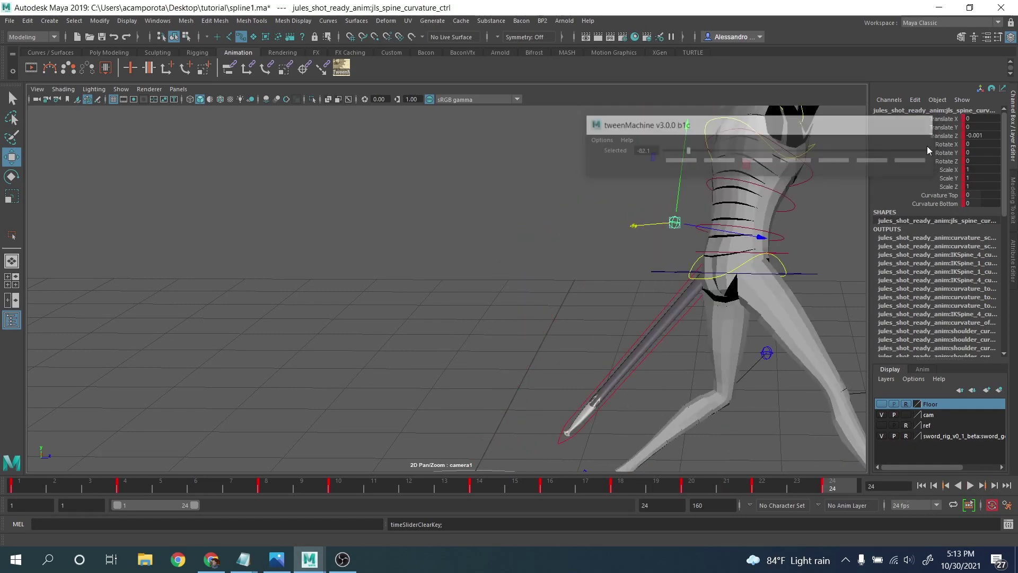
click(969, 486)
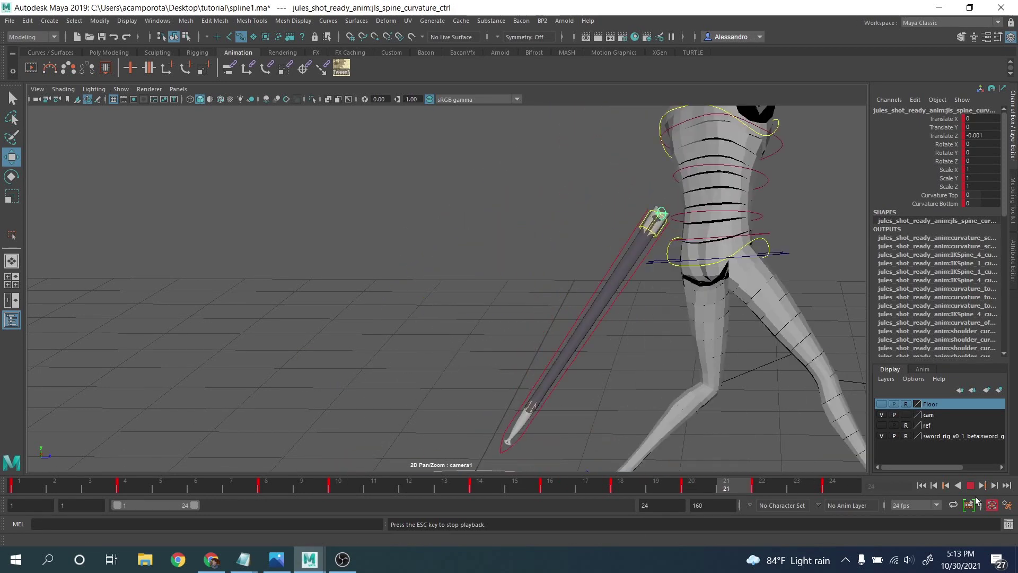
click(970, 485)
key(alt+v)
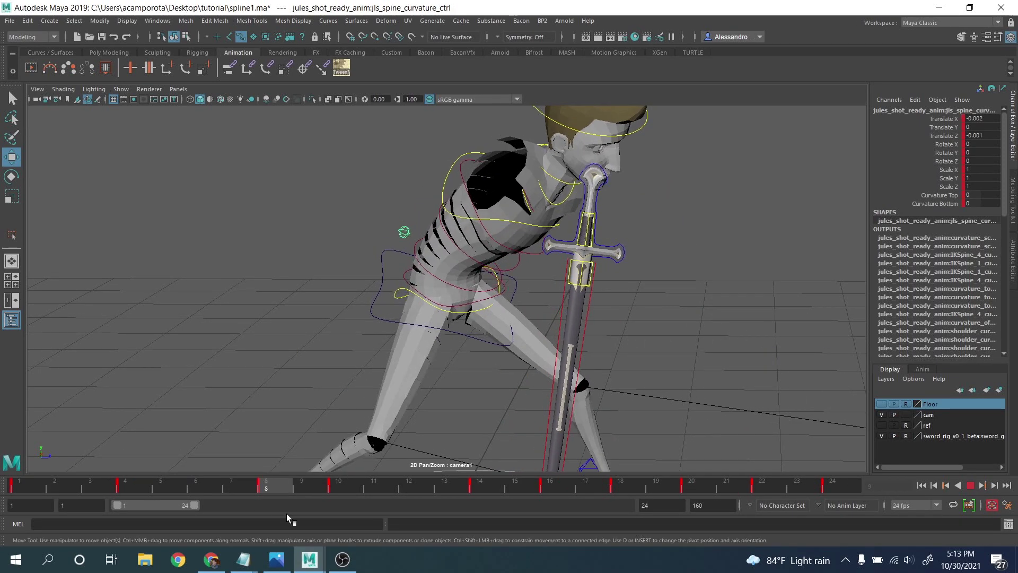
key(Escape)
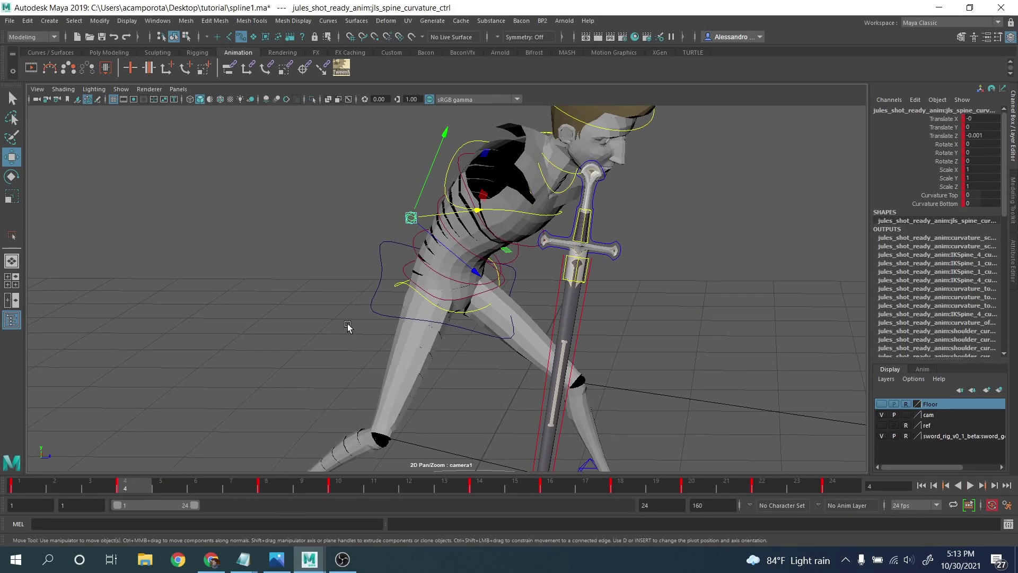
scroll(348, 326, up, 3)
click(7, 491)
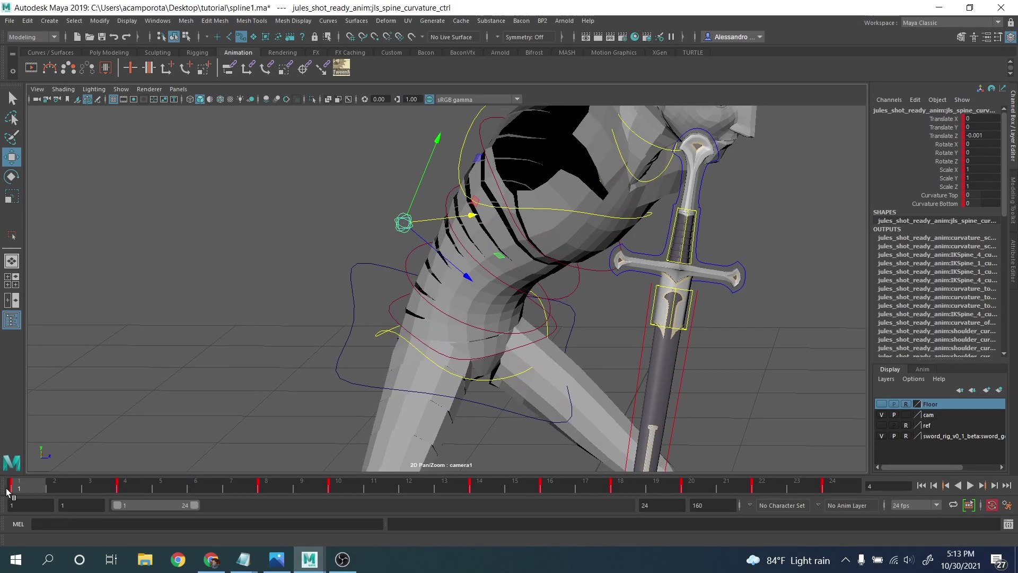
key(alt+v)
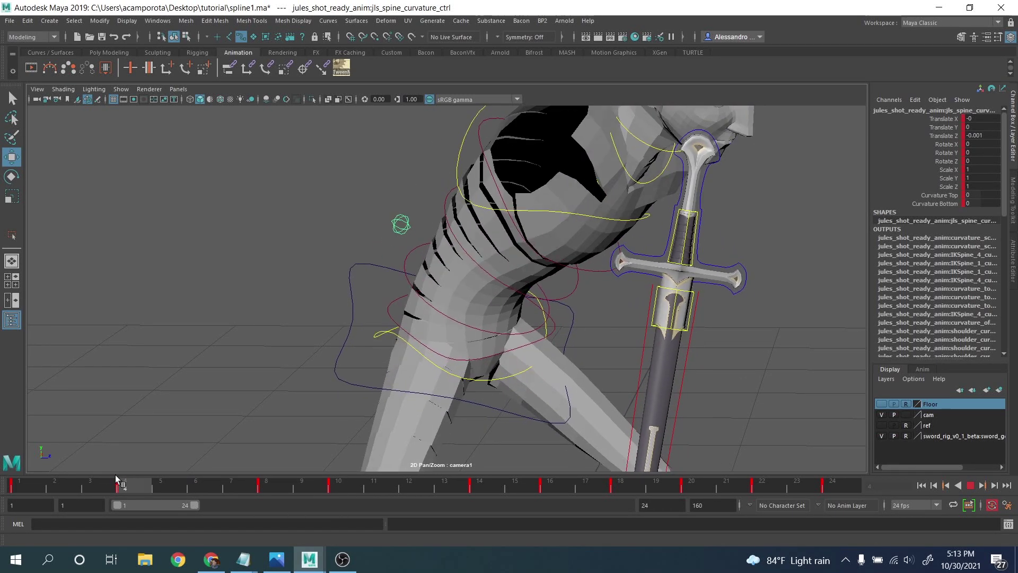
key(Escape)
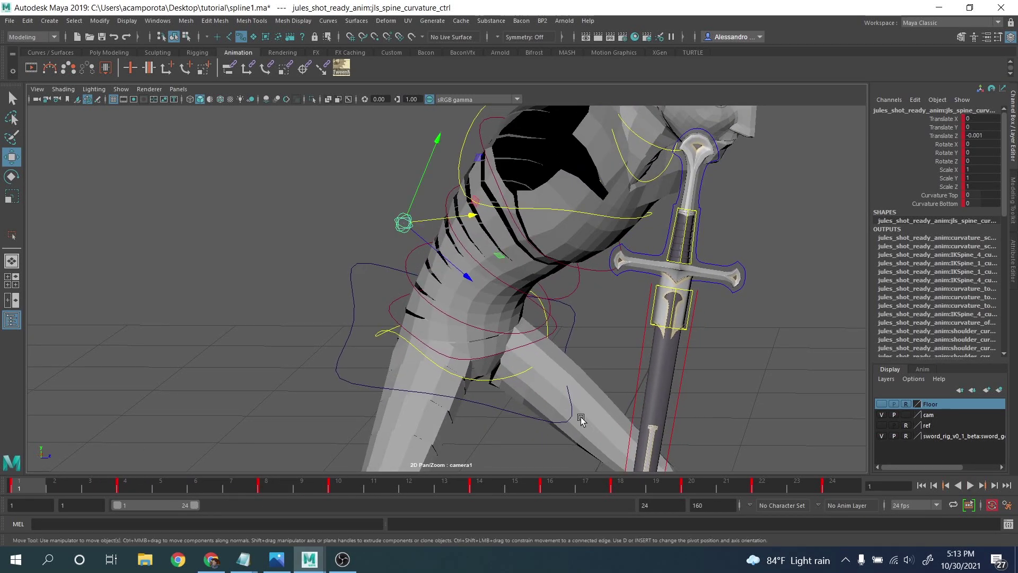
Step: On the proxy limb control, set Left Leg and Right Leg to off and Left Arm and Right Arm to on
scroll(493, 381, down, 5)
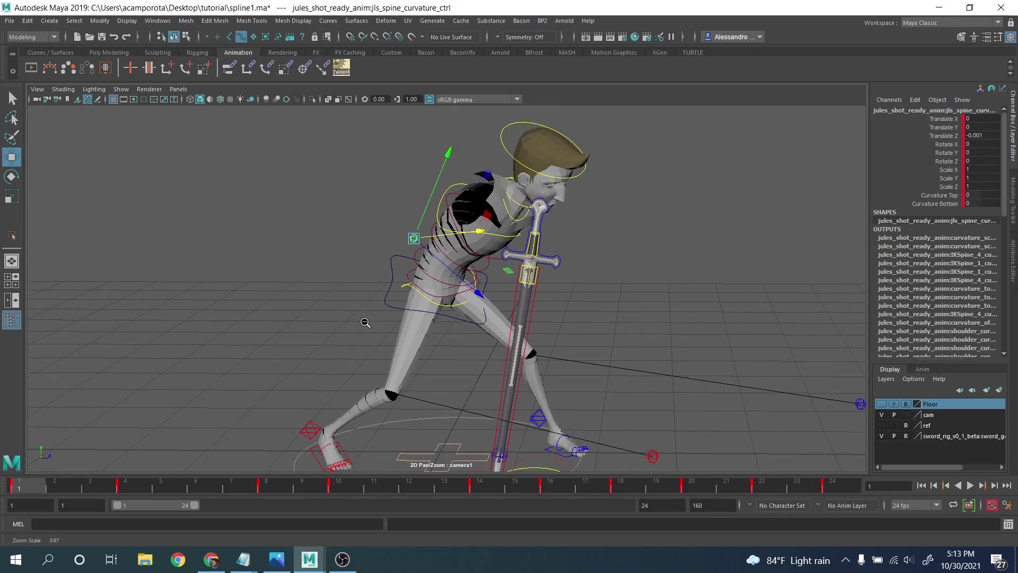
alt+middle_drag(491, 392, 405, 392)
click(407, 396)
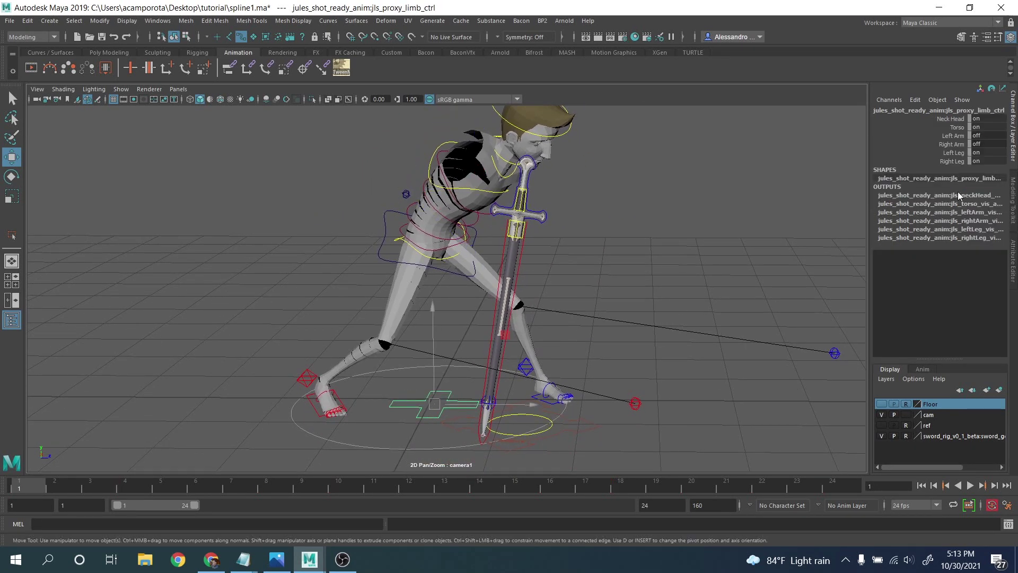
drag(948, 153, 864, 168)
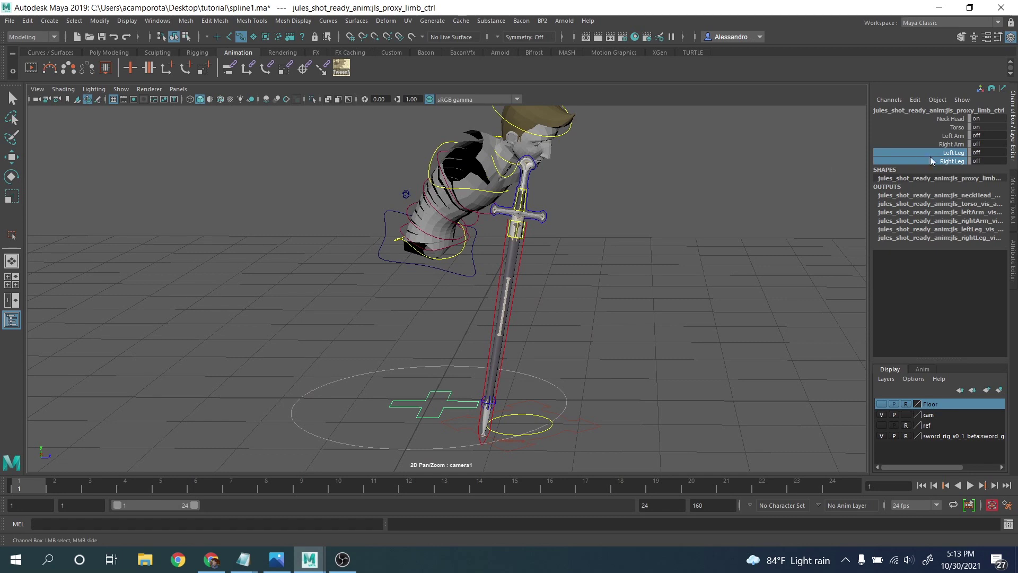
drag(949, 136, 949, 144)
middle_drag(918, 157, 886, 197)
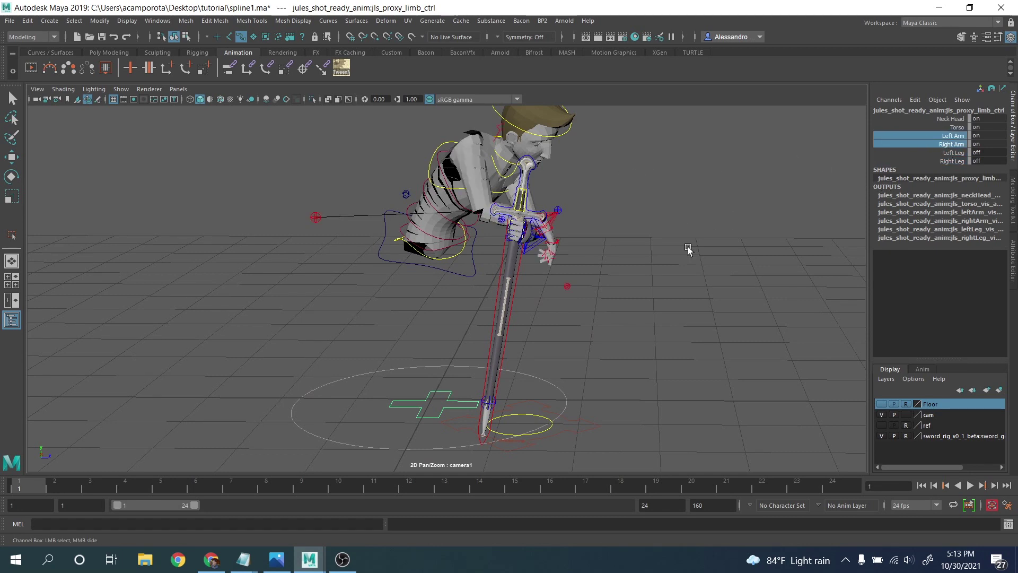
Step: Play back the animation to examine how the arms move with the torso and sword
middle_drag(630, 263, 626, 282)
click(969, 485)
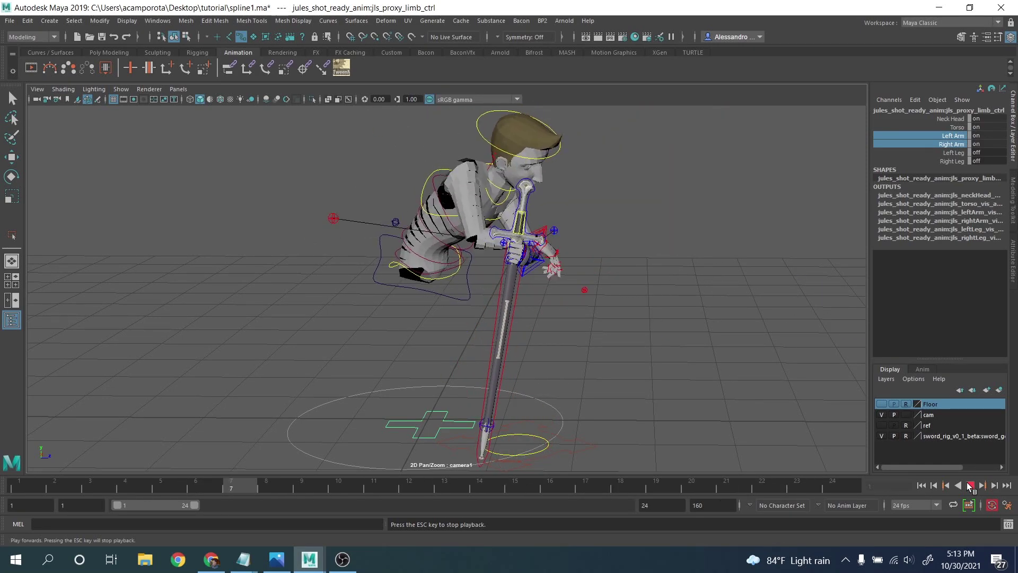
click(969, 486)
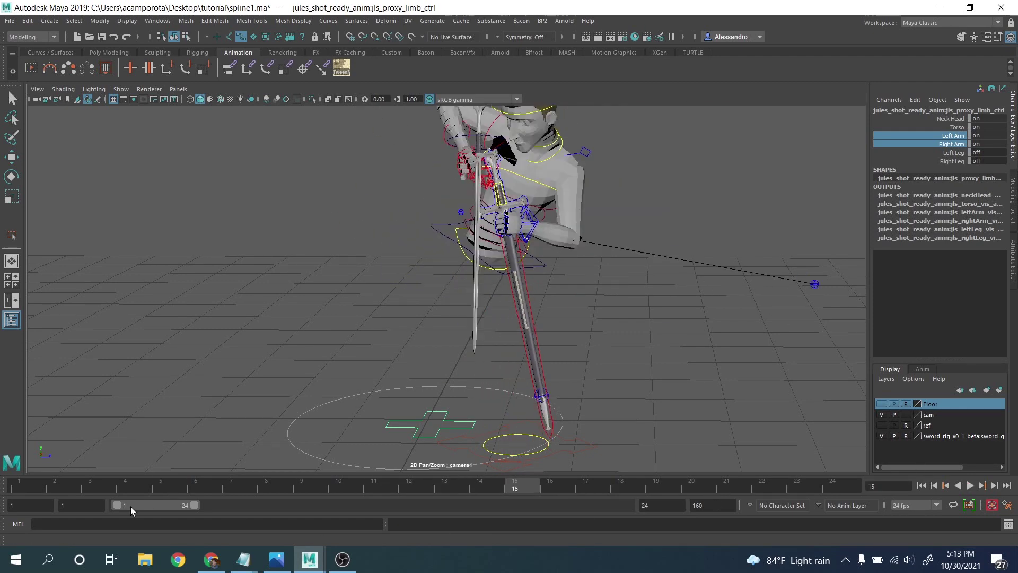
Step: Return to frame 1 and save the scene
click(45, 489)
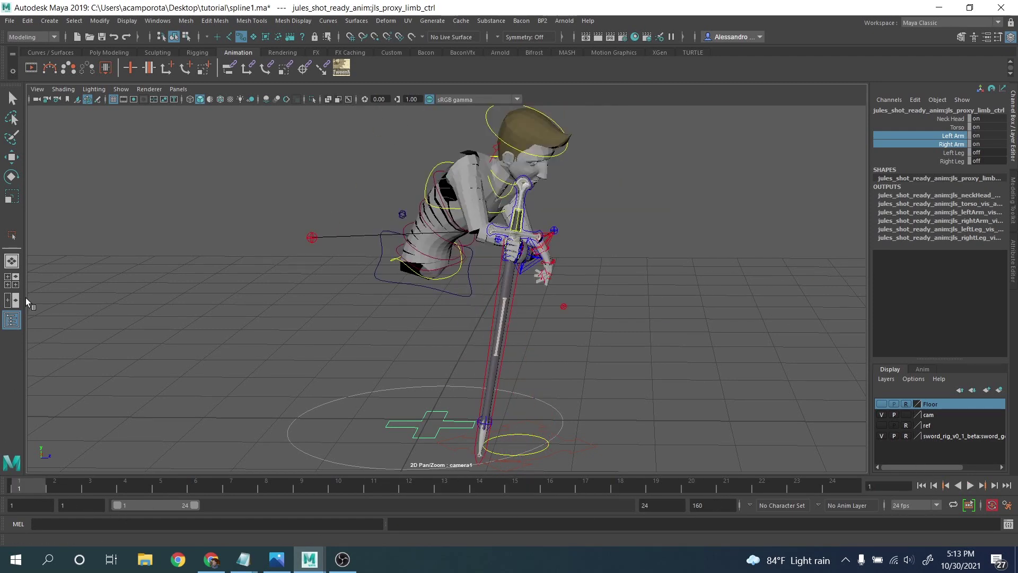
click(9, 21)
click(32, 62)
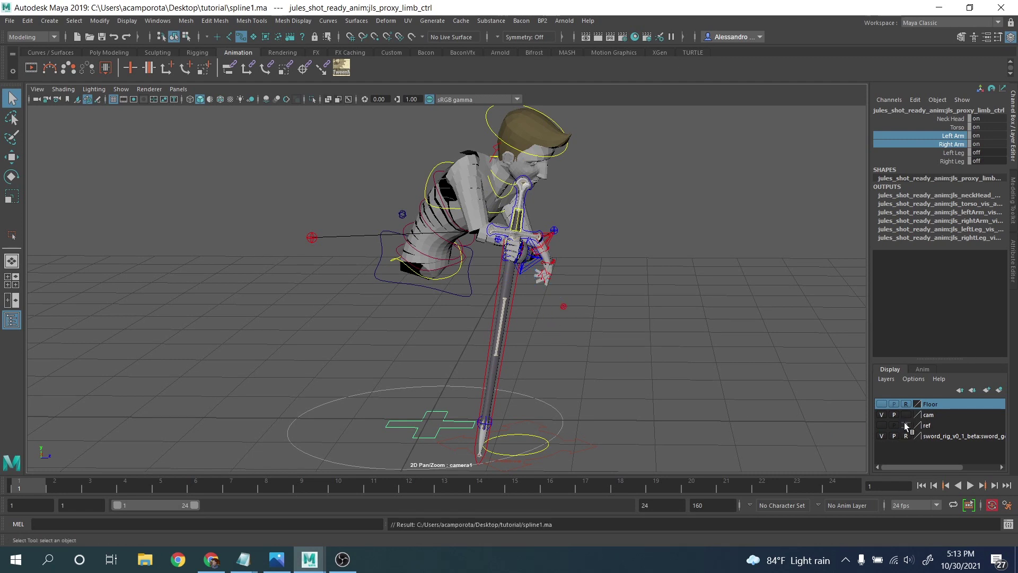
Step: With the left arm IK control selected, show the ref layer and play the animation against the reference footage
click(521, 276)
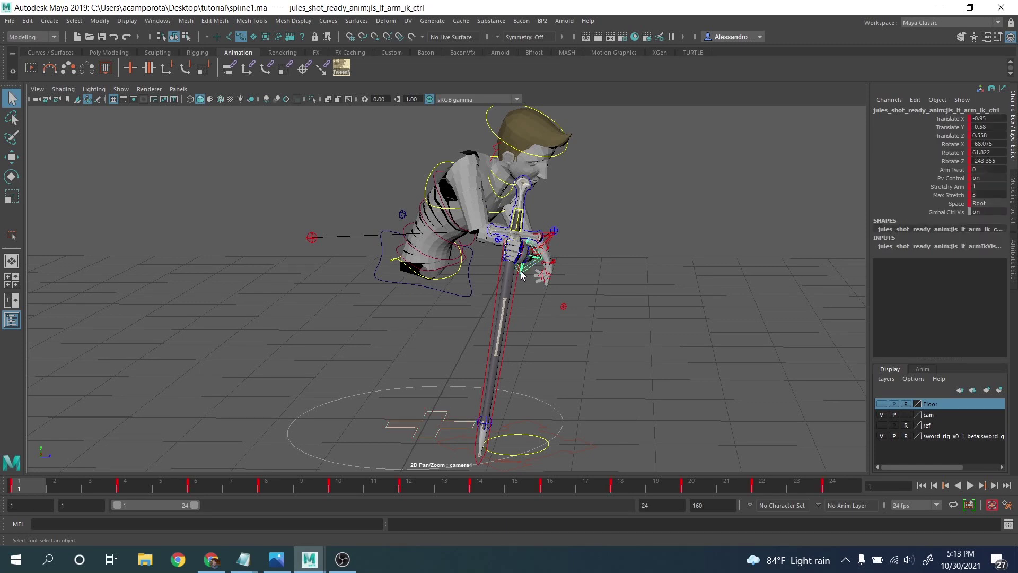
click(882, 425)
key(alt+v)
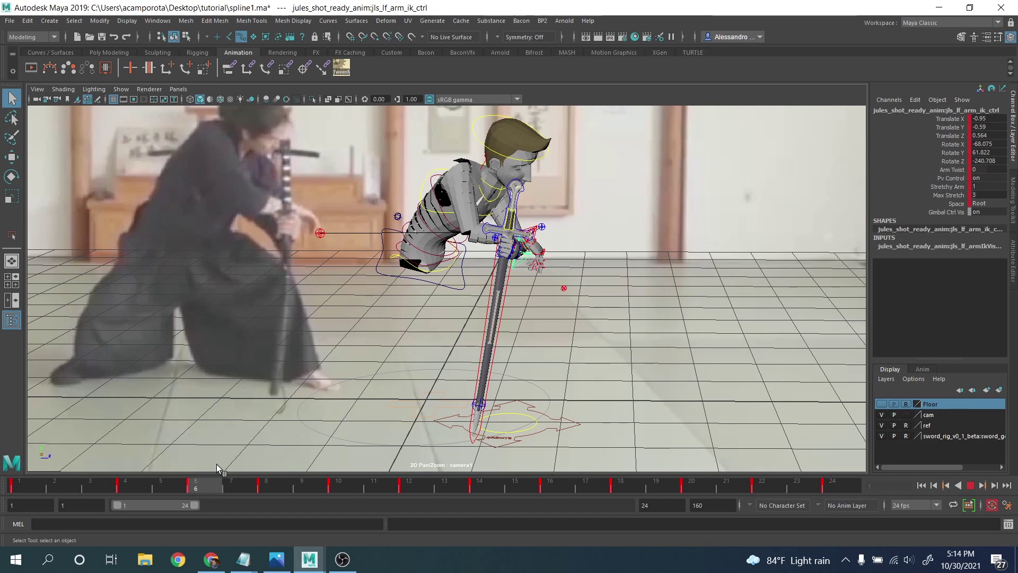
key(Escape)
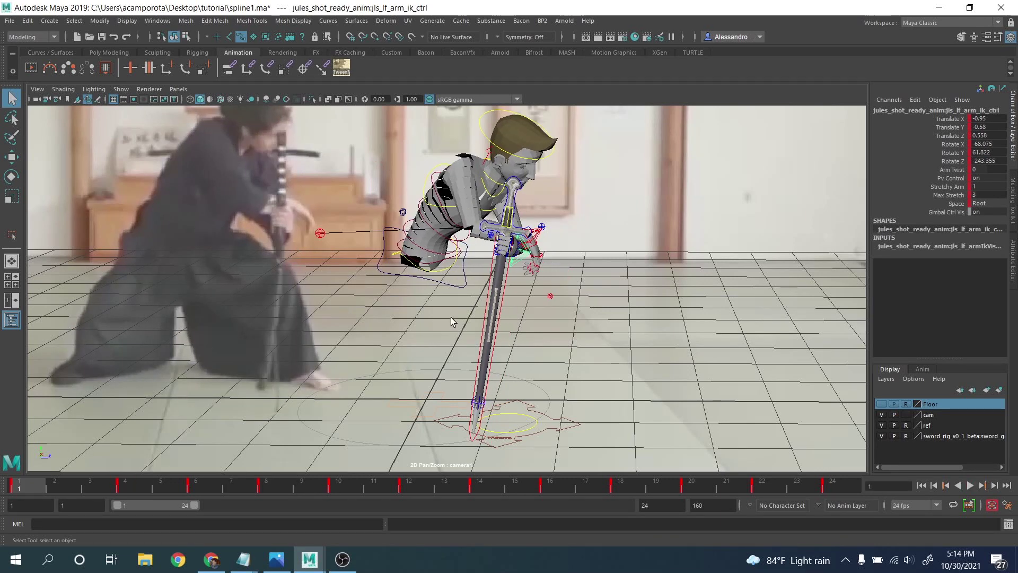
Step: Compare the left arm's keyed poses through frame 14, and rotate its IK control at frame 10 to about -77.3, 90.1, -263.8
key(e)
key(period)
key(period)
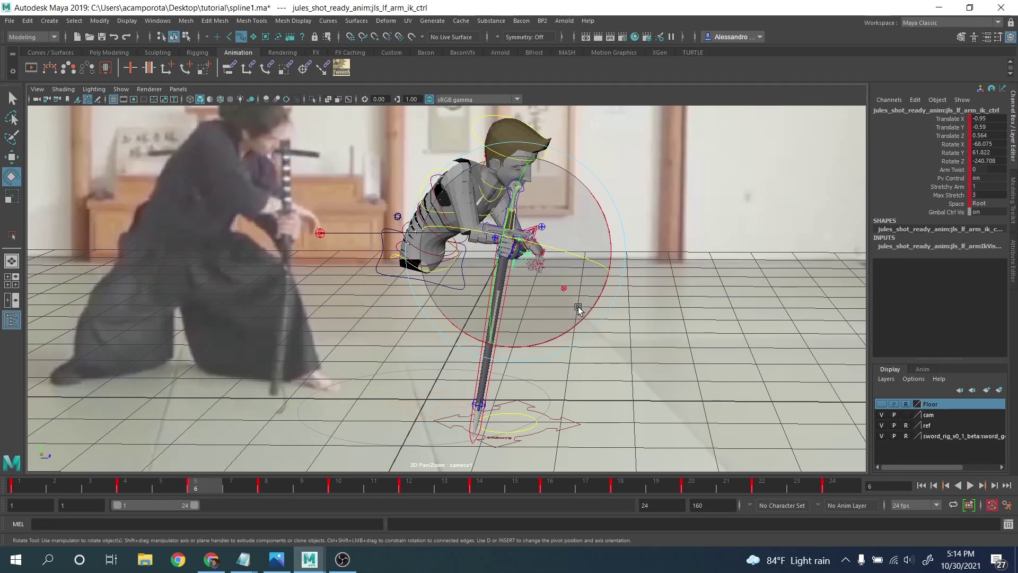
key(period)
key(period)
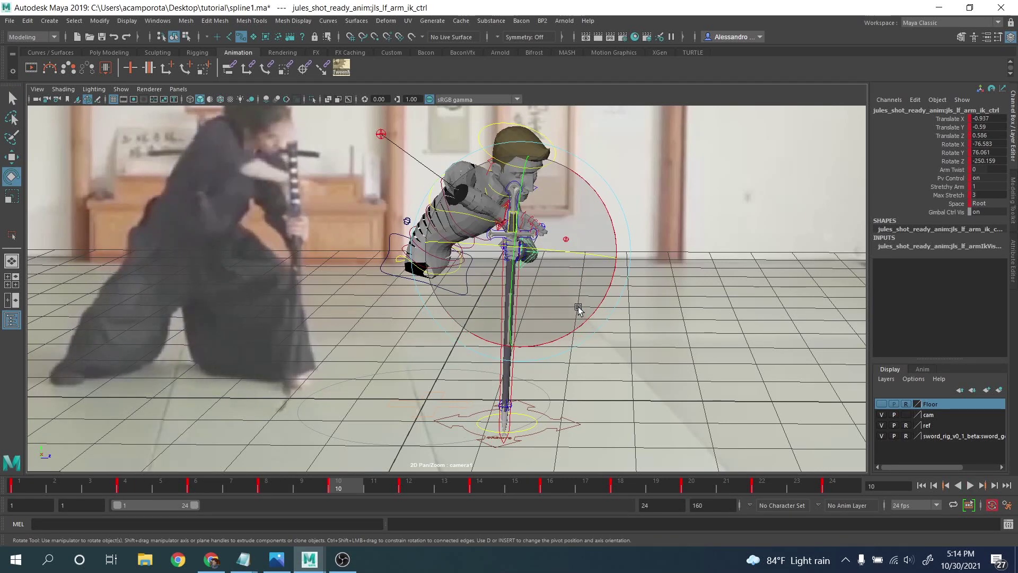
key(period)
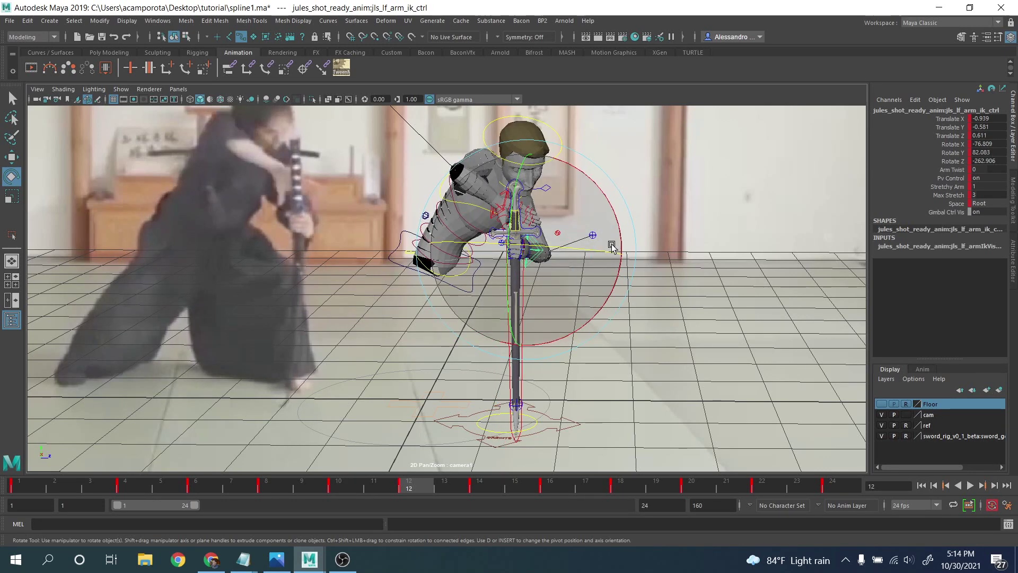
key(period)
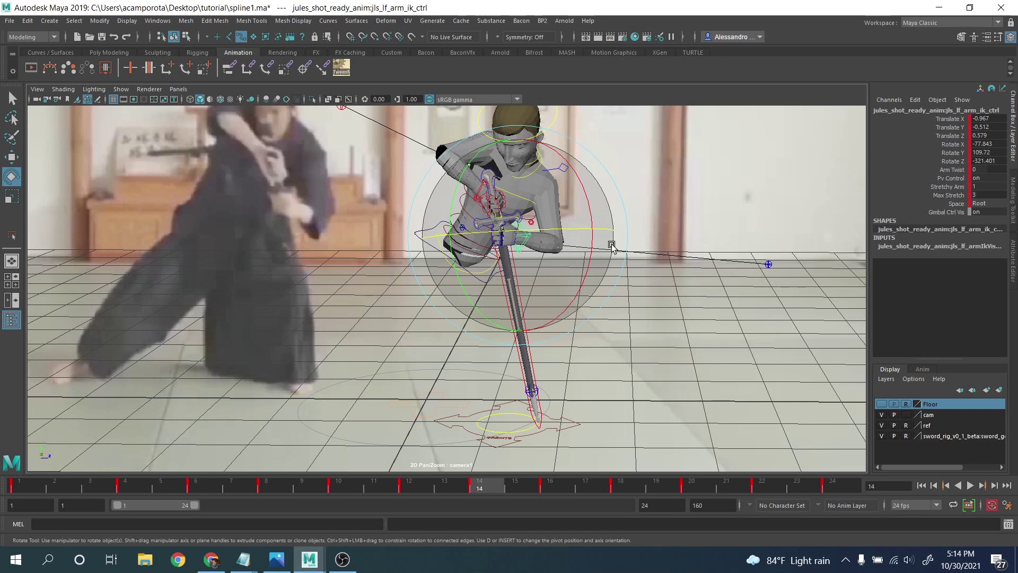
key(comma)
key(period)
key(comma)
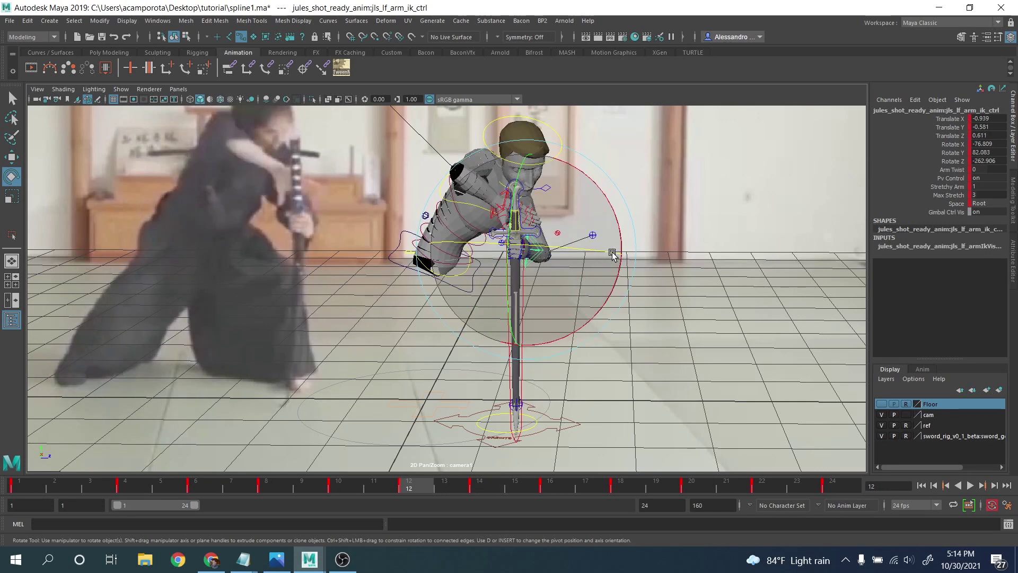
key(comma)
drag(609, 226, 606, 215)
Step: Hide the cam layer and frame the character's left hand and the sword
scroll(509, 413, up, 5)
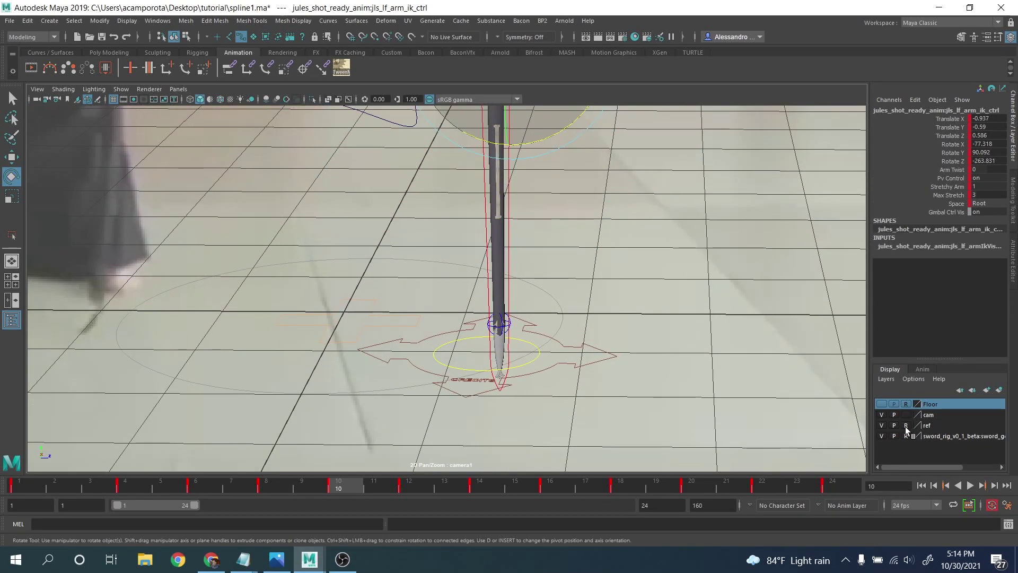
click(881, 415)
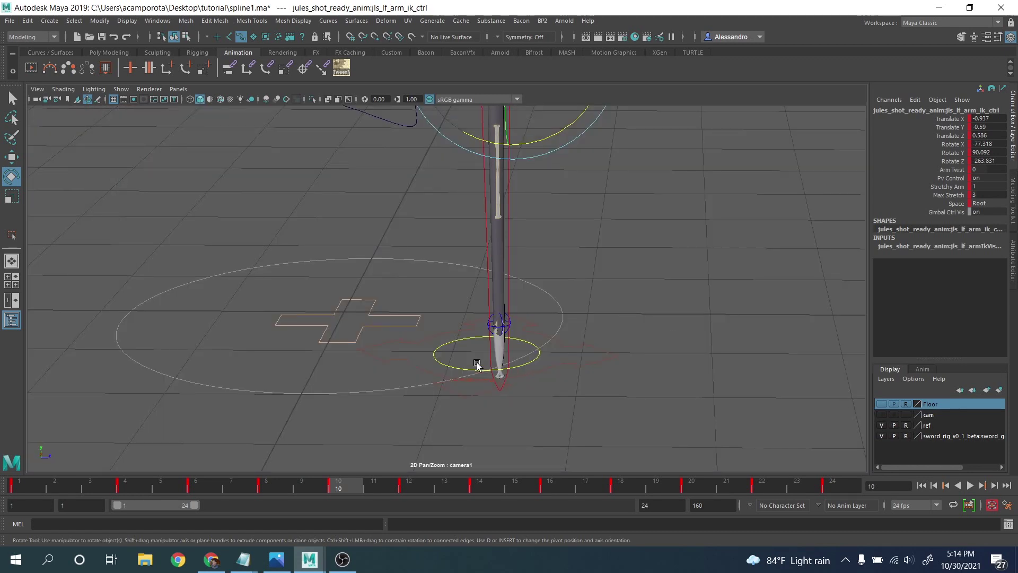
scroll(551, 341, down, 2)
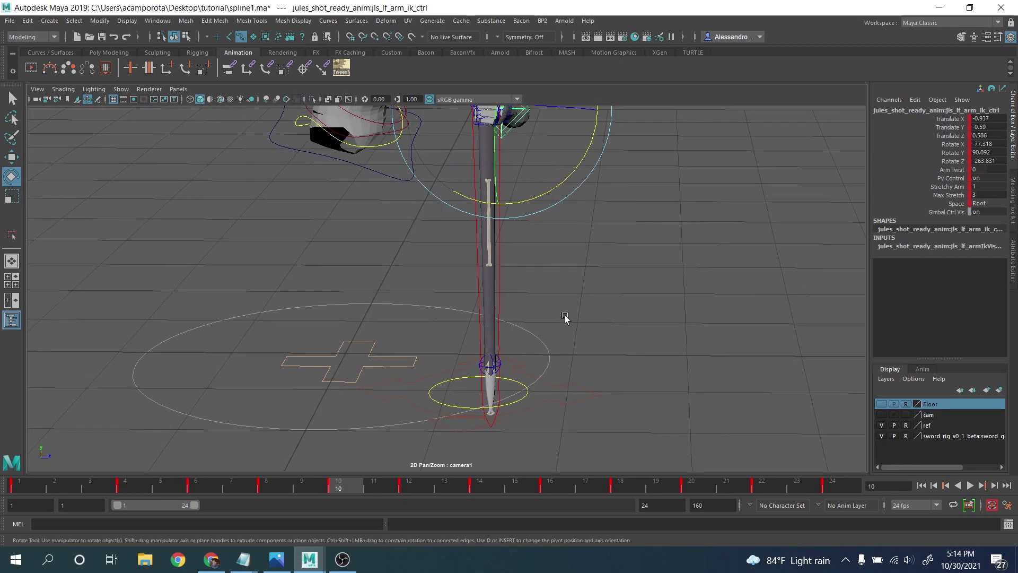
alt+right_drag(582, 300, 514, 284)
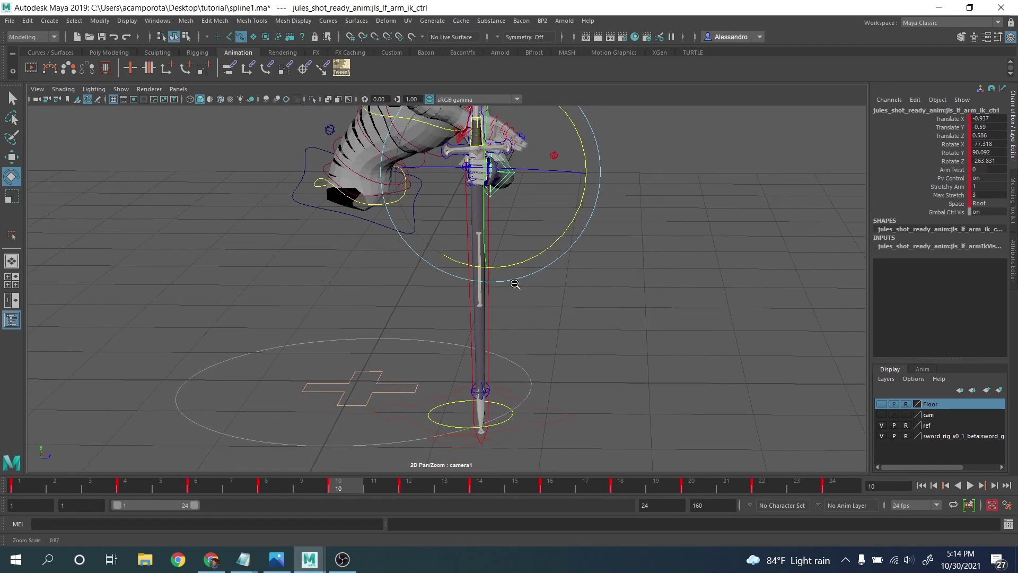
Step: Rotate the left arm IK control to about -77.4, 92.4, -266.7 at frame 10 and -72.1, 93.2, -269.6 at frame 8
drag(565, 230, 567, 233)
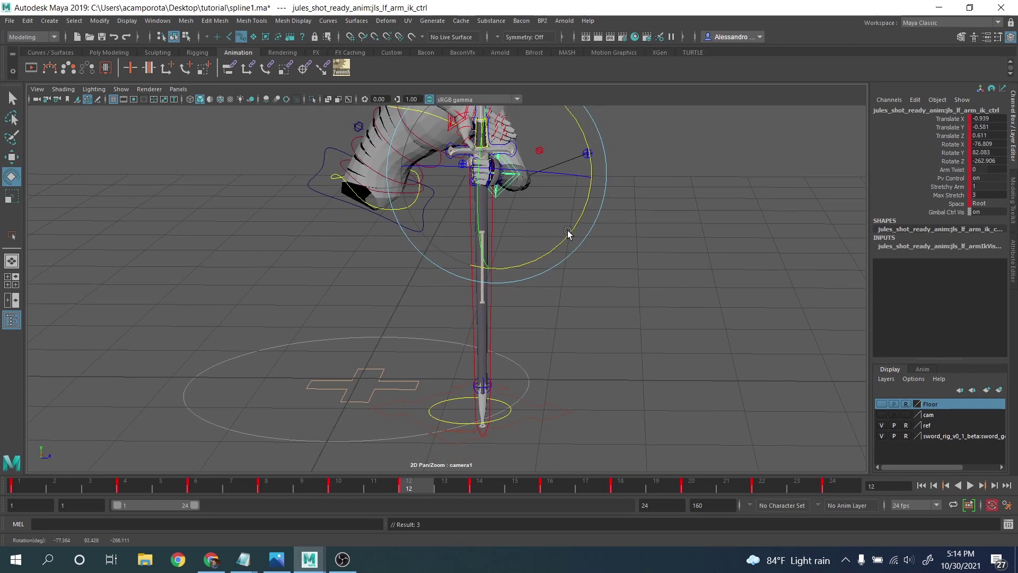
drag(551, 238, 551, 233)
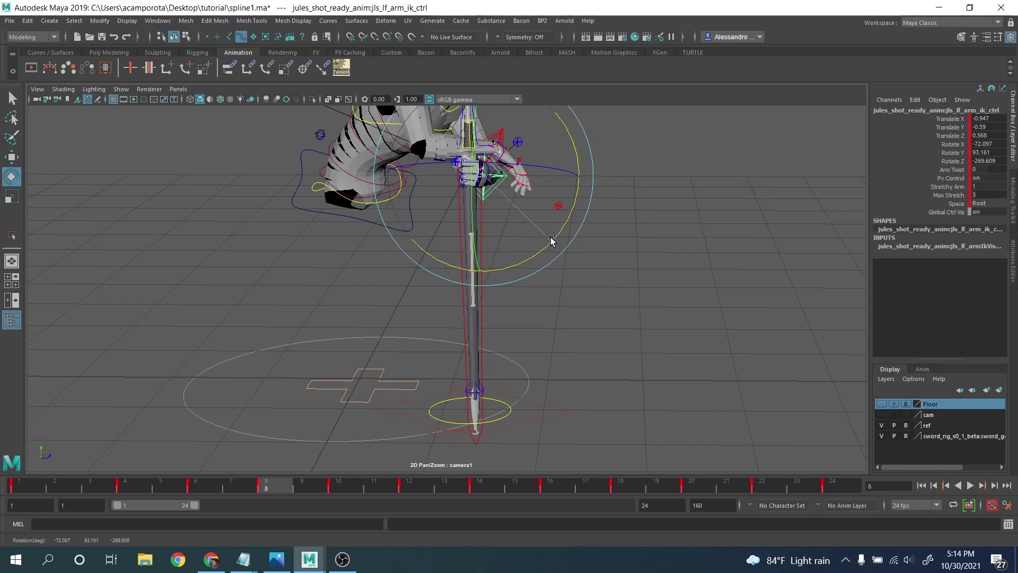
Step: Rotate the left arm IK control to about -72.1, 96.7, -272.9 at frame 8 and -70.9, 97.6, -274.3 at frame 6, keying rotation
key(shift+e)
key(alt+v)
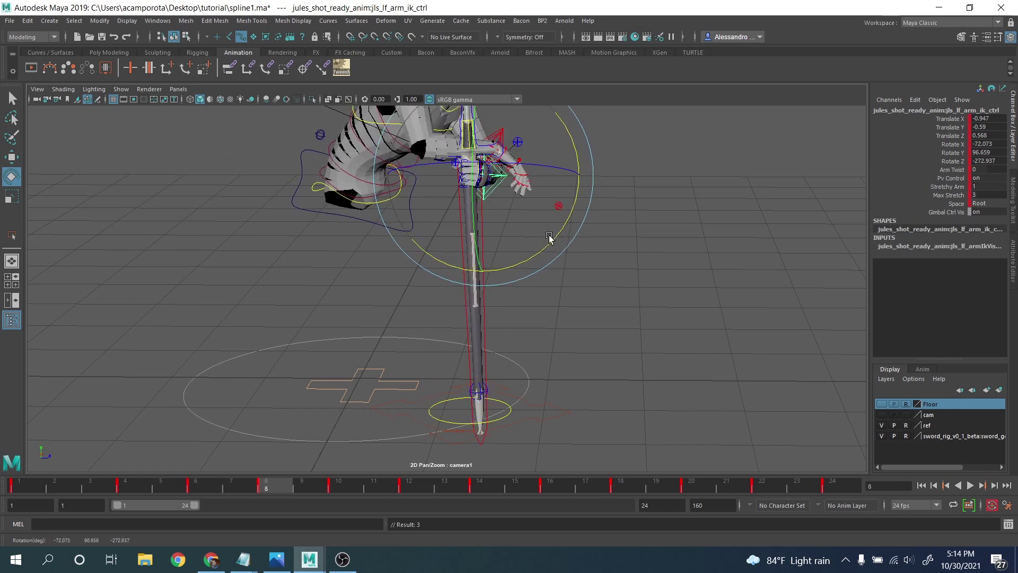
drag(545, 246, 558, 230)
key(shift+e)
key(period)
key(period)
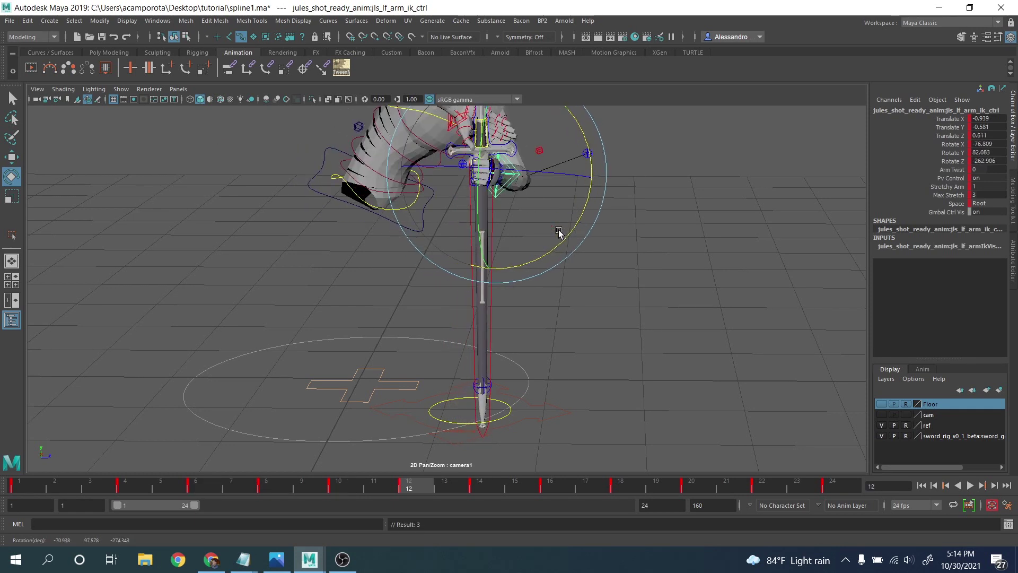
Step: Rotate the left arm IK control at frame 4 to about -70.3, 100.2, -278.9 and key its rotation
key(comma)
key(comma)
key(comma)
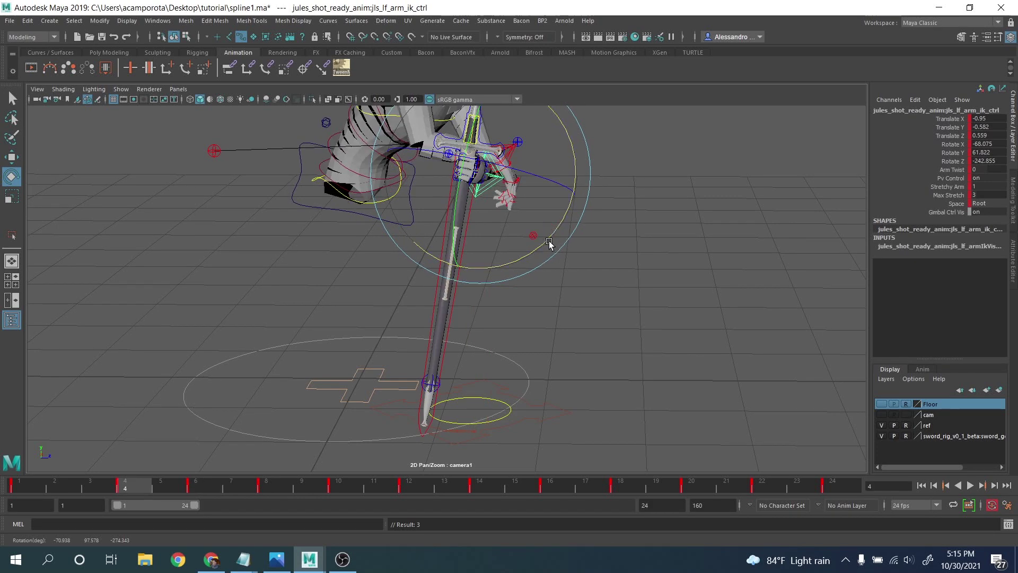
drag(537, 245, 555, 228)
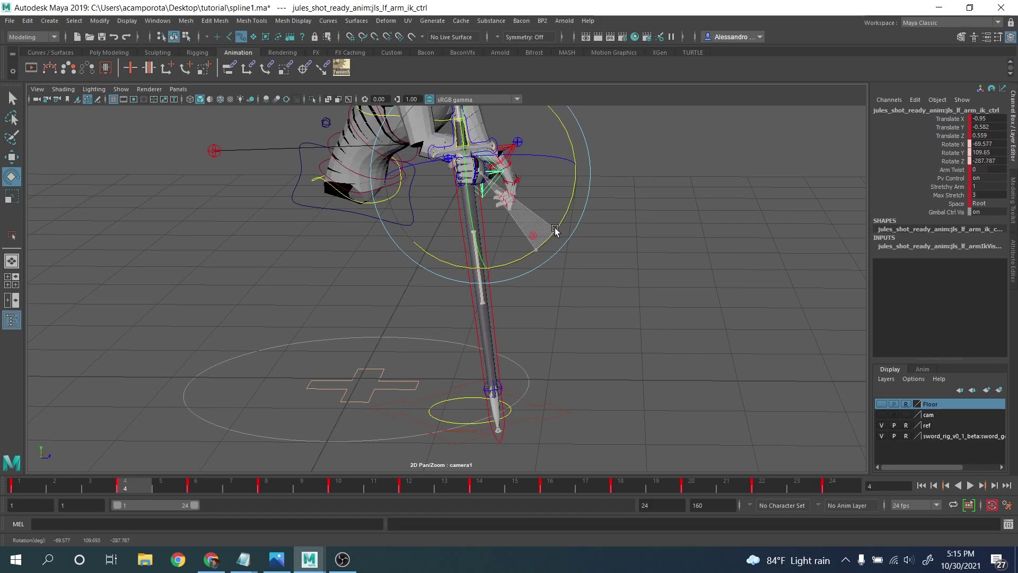
key(shift+e)
key(period)
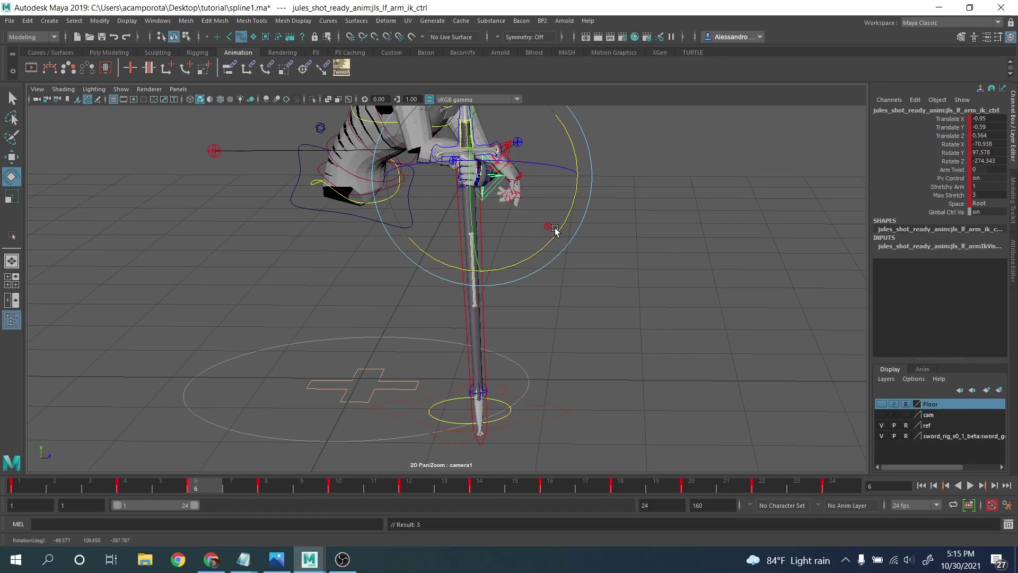
key(comma)
key(period)
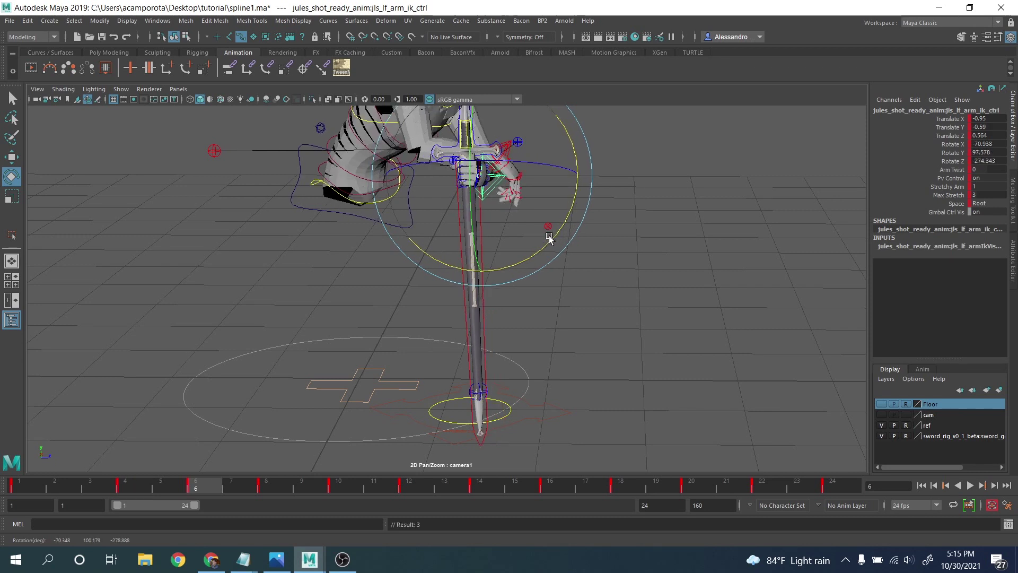
Step: Refine the left arm IK control's rotation to about -70.4, 98.2, -277.0 at frame 4 and -70.3, 98.3, -277.6 at frame 1
key(comma)
key(period)
key(comma)
key(period)
key(period)
key(period)
key(period)
key(comma)
key(comma)
key(comma)
key(comma)
key(comma)
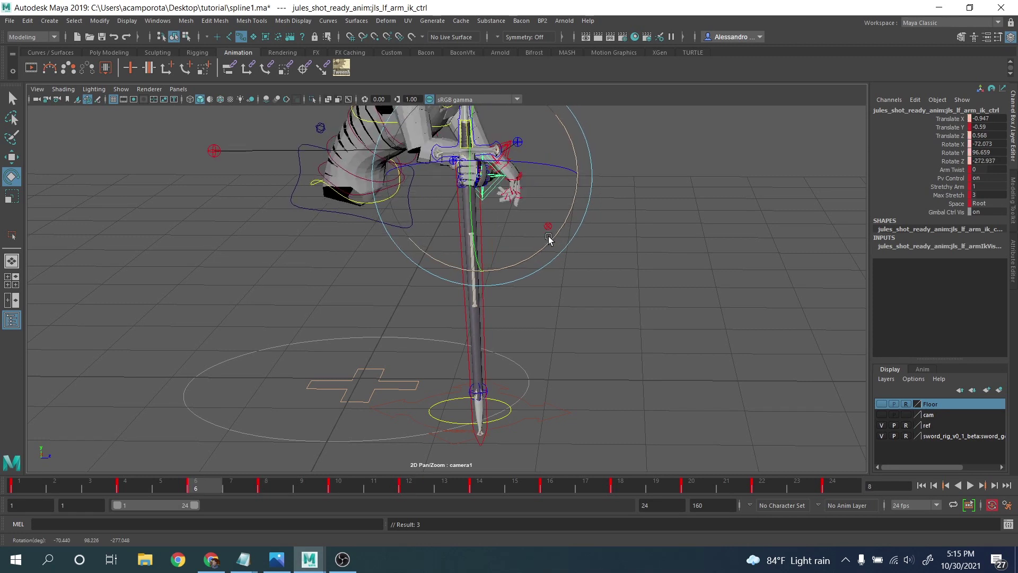
key(period)
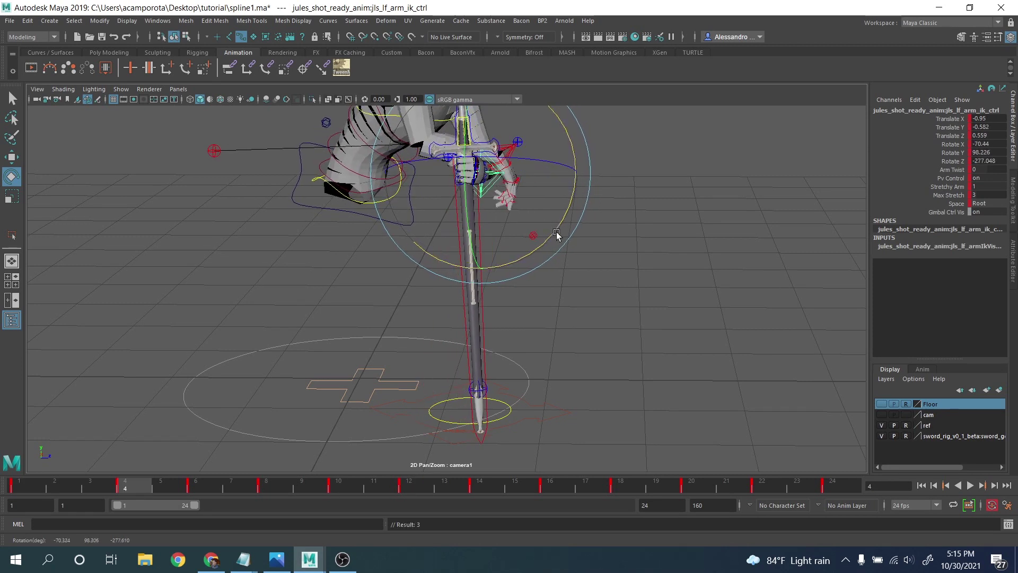
Step: Play the animation and compare the left arm's keyed poses between frames 12 and 18
click(971, 486)
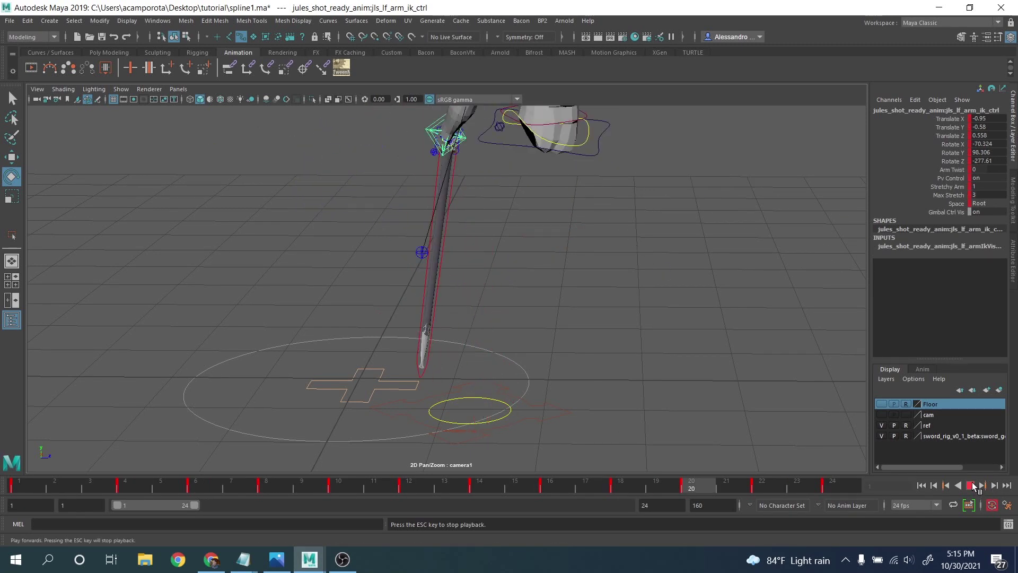
click(971, 486)
key(.)
key(.)
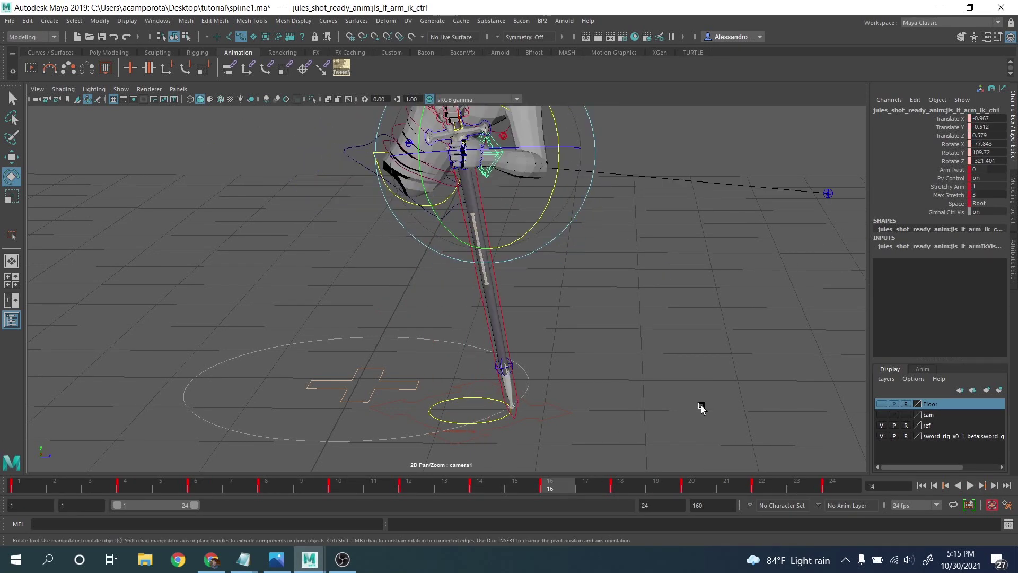
key(comma)
key(period)
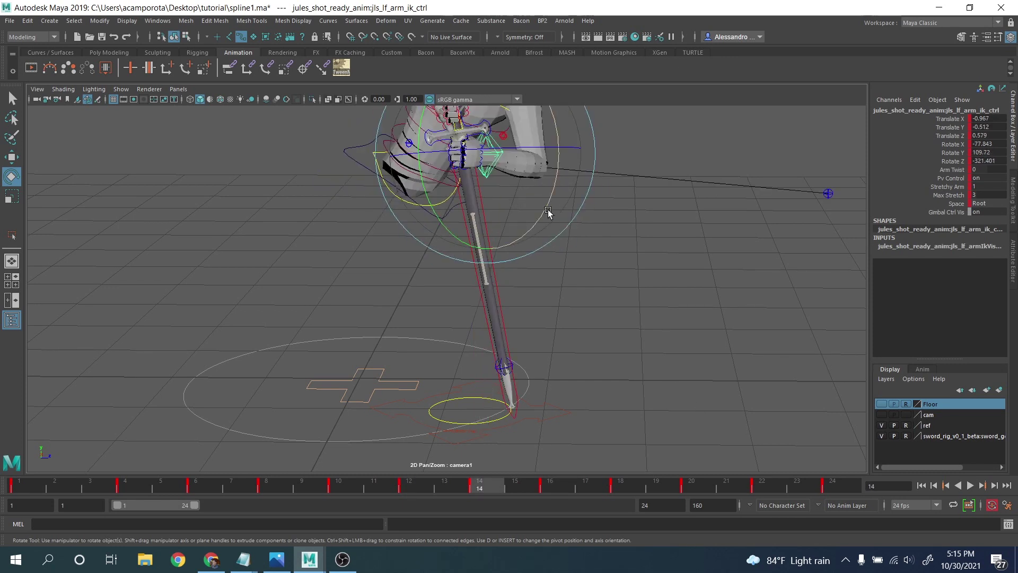
key(comma)
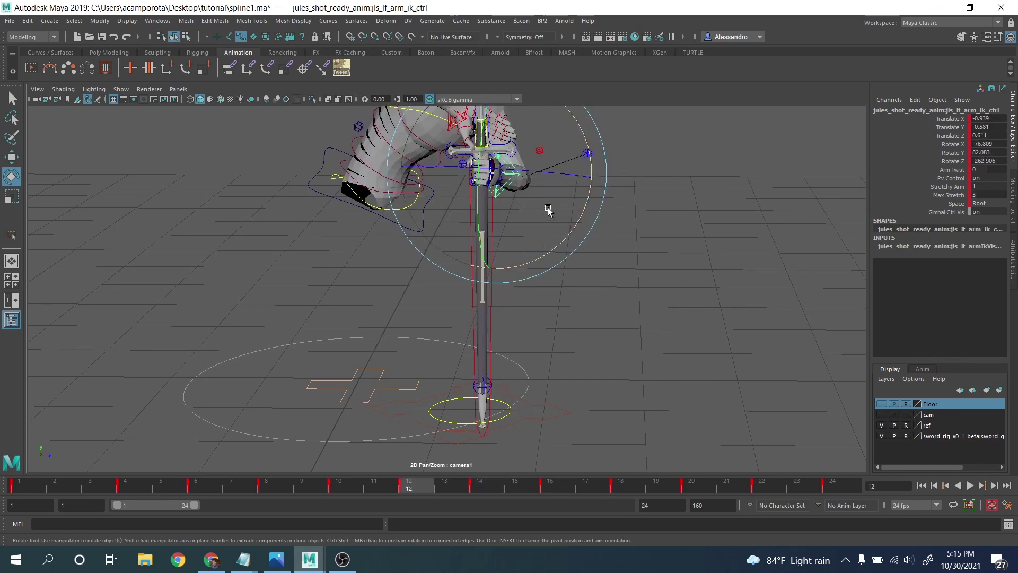
key(period)
key(period)
key(period)
key(comma)
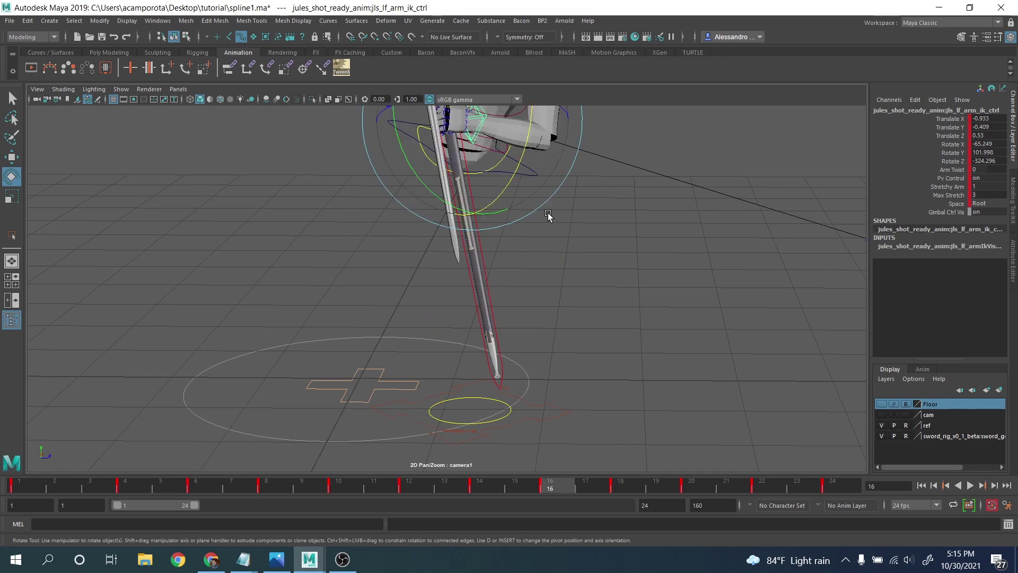
Step: Rotate the left arm IK control to about -58.5, 110.9, -332.1 at frame 16 and -56.4, 99.0, -355.5 at frame 18
drag(504, 193, 505, 185)
key(alt+v)
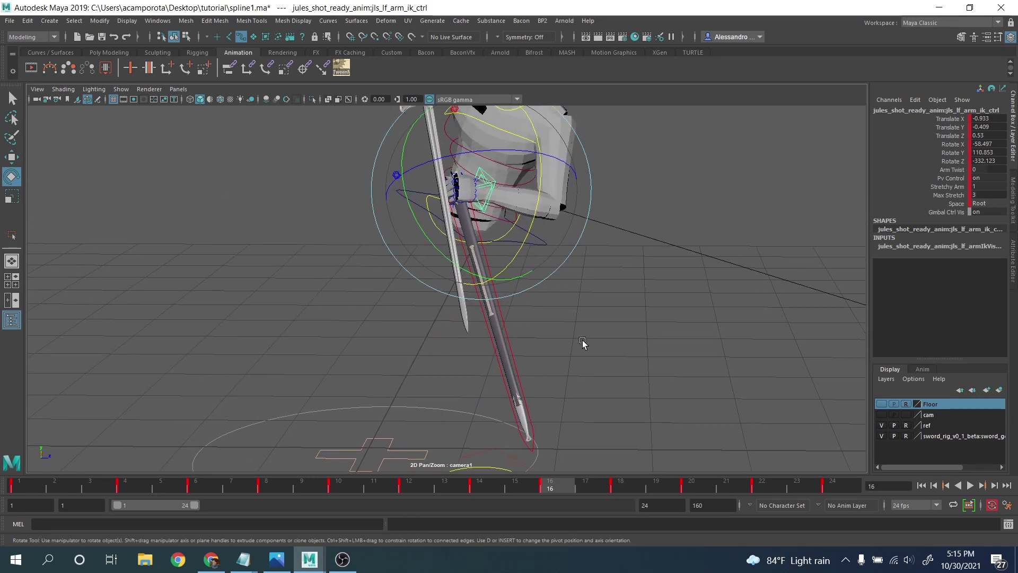
drag(473, 484, 620, 492)
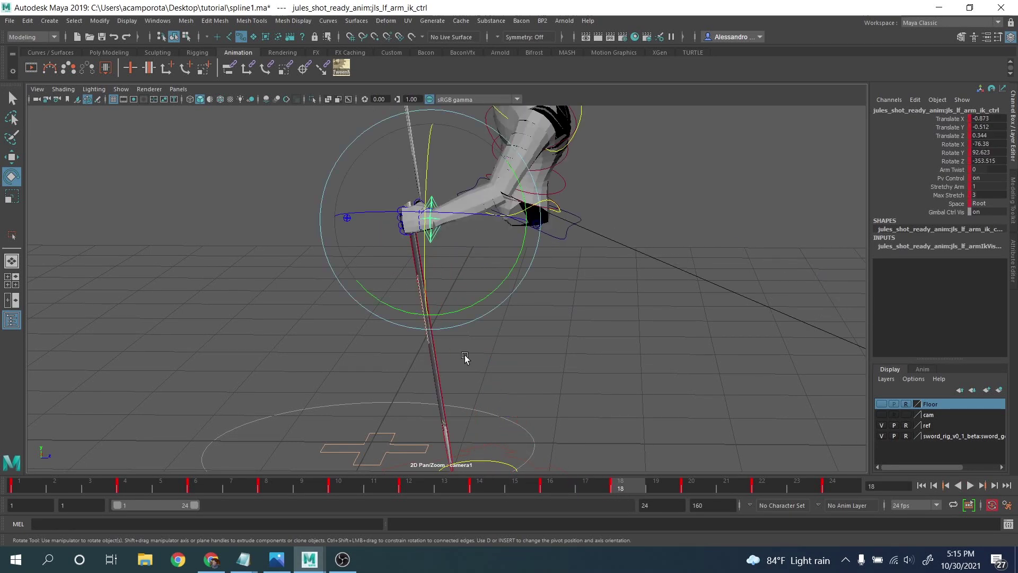
drag(449, 322, 418, 290)
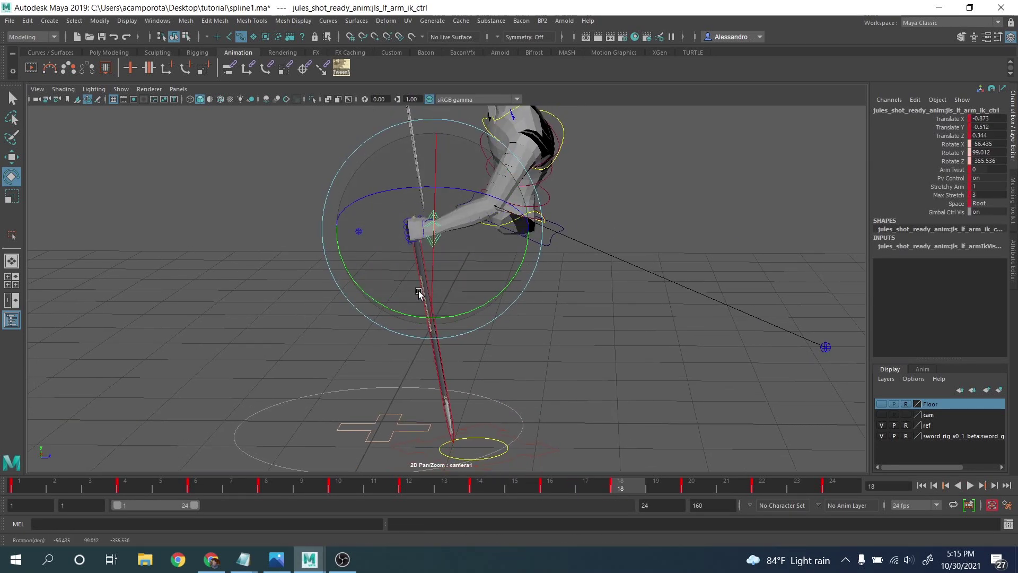
Step: Play the animation back to review the left arm's motion, deselect the control and save the scene
key(alt+v)
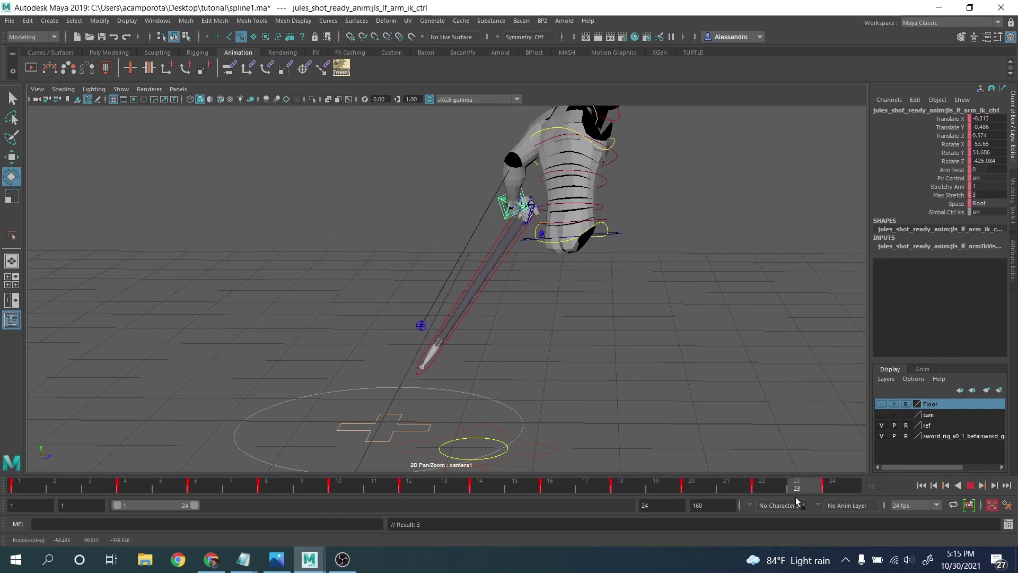
click(970, 485)
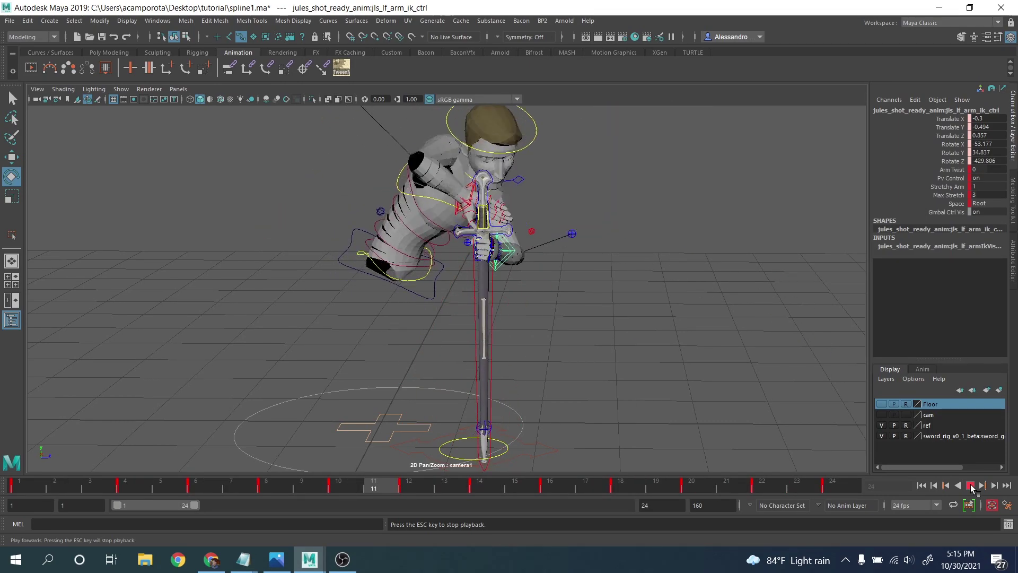
click(970, 485)
click(544, 317)
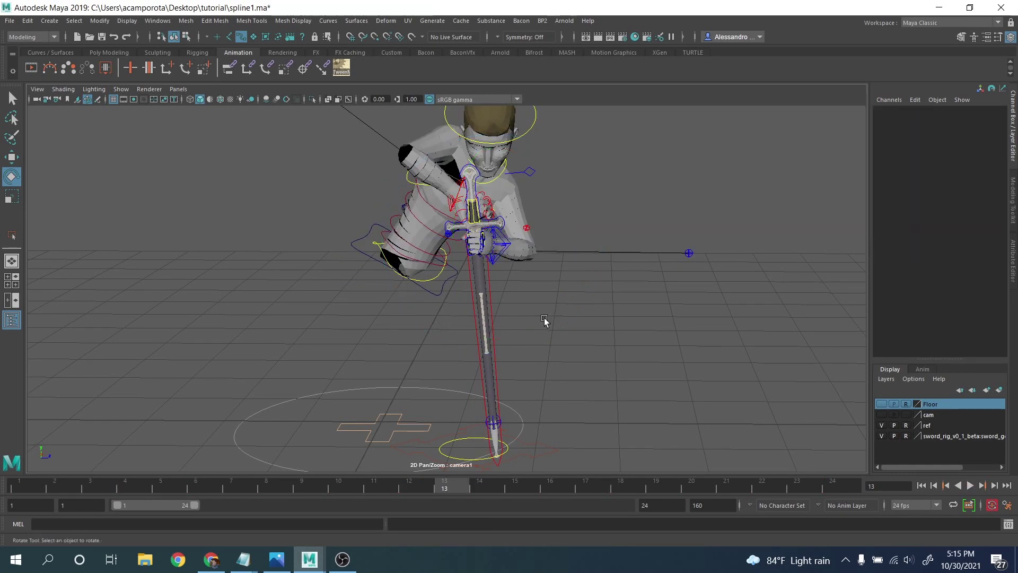
click(10, 20)
click(32, 63)
Step: Create a motion trail for the left arm IK control and switch the view to the persp camera
key(q)
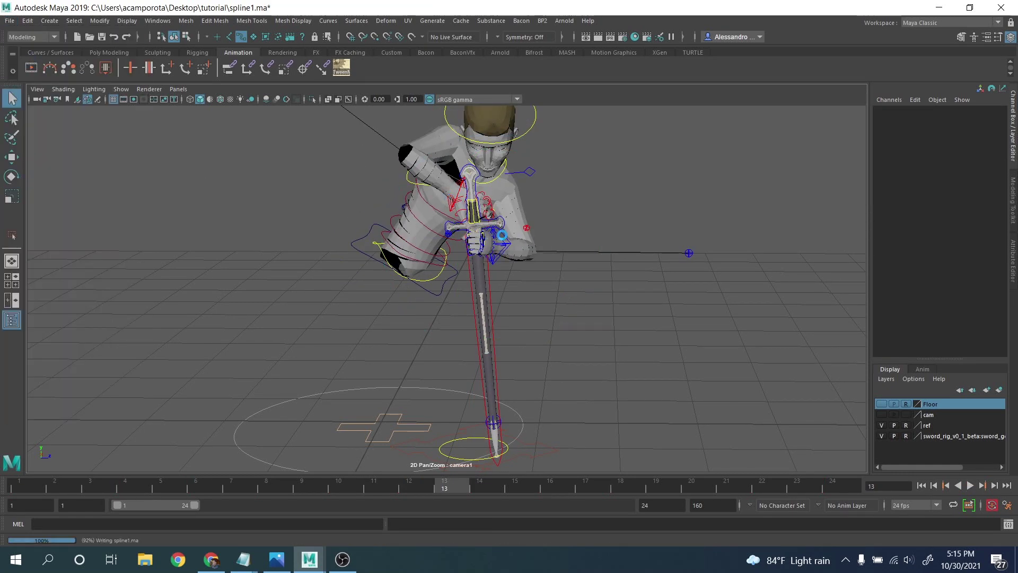
click(502, 236)
key(e)
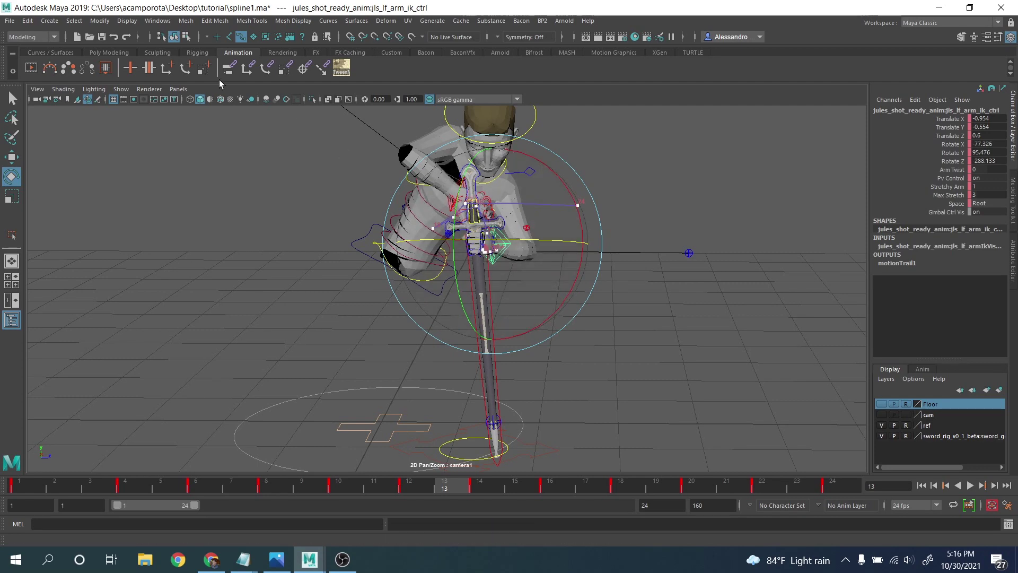
click(178, 89)
mouse_move(255, 97)
click(325, 110)
Step: Move the left arm IK control at frame 18 to about -0.869, -0.465, 0.344, using the motion trail as a guide
alt+drag(591, 237, 518, 284)
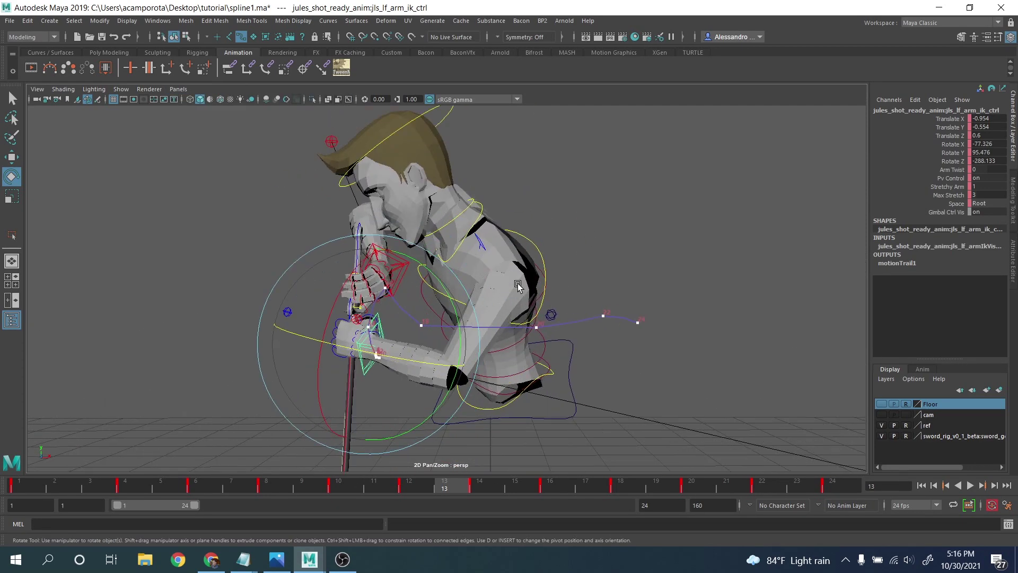
alt+middle_drag(518, 284, 545, 239)
scroll(546, 238, up, 3)
alt+drag(545, 239, 527, 304)
scroll(527, 304, up, 5)
alt+drag(416, 280, 514, 284)
key(w)
key(period)
key(period)
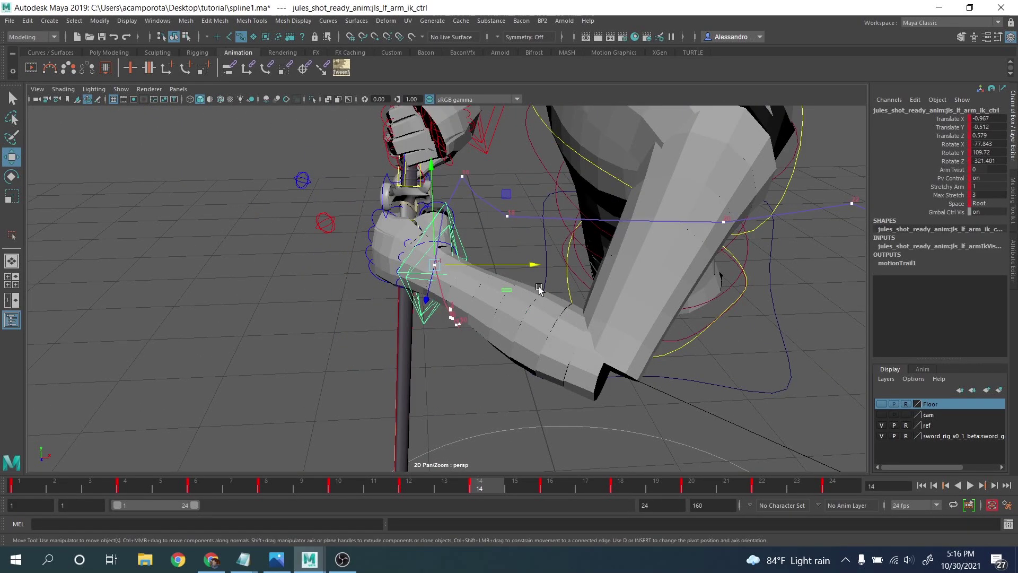
key(period)
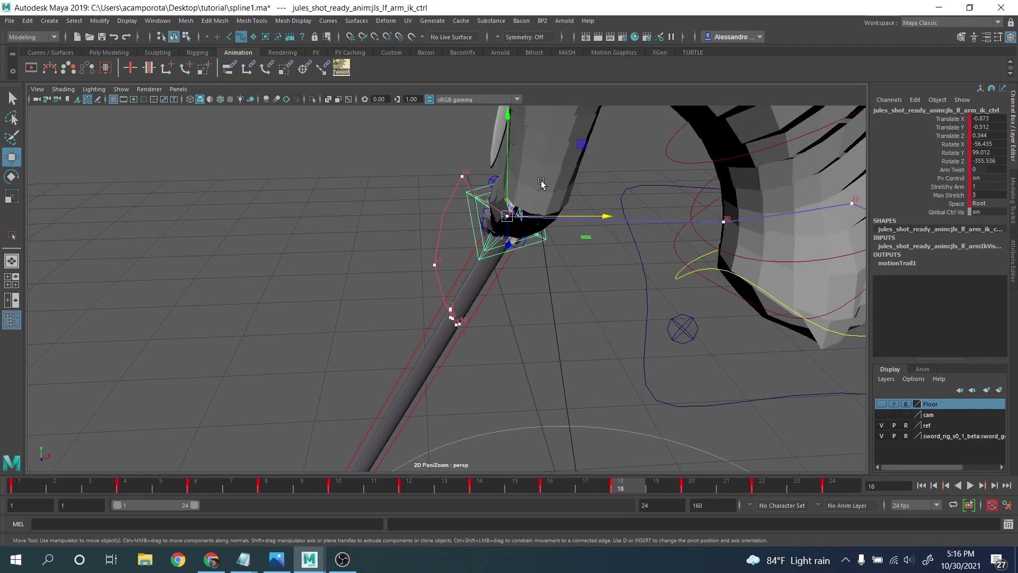
middle_drag(576, 147, 579, 120)
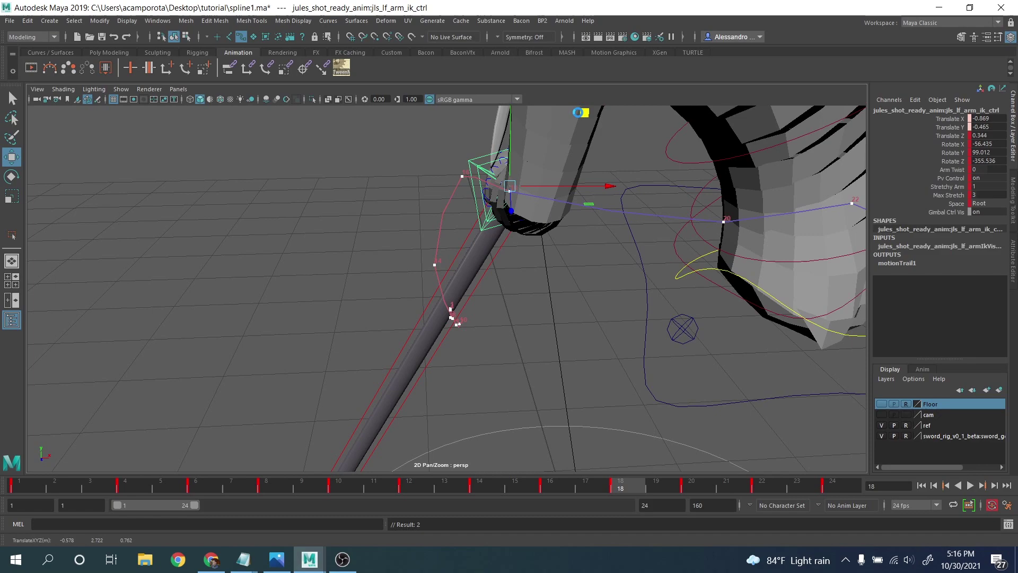
Step: Move the left arm IK control at frame 16 to about -0.937, -0.442, 0.493 to smooth its motion trail
key(comma)
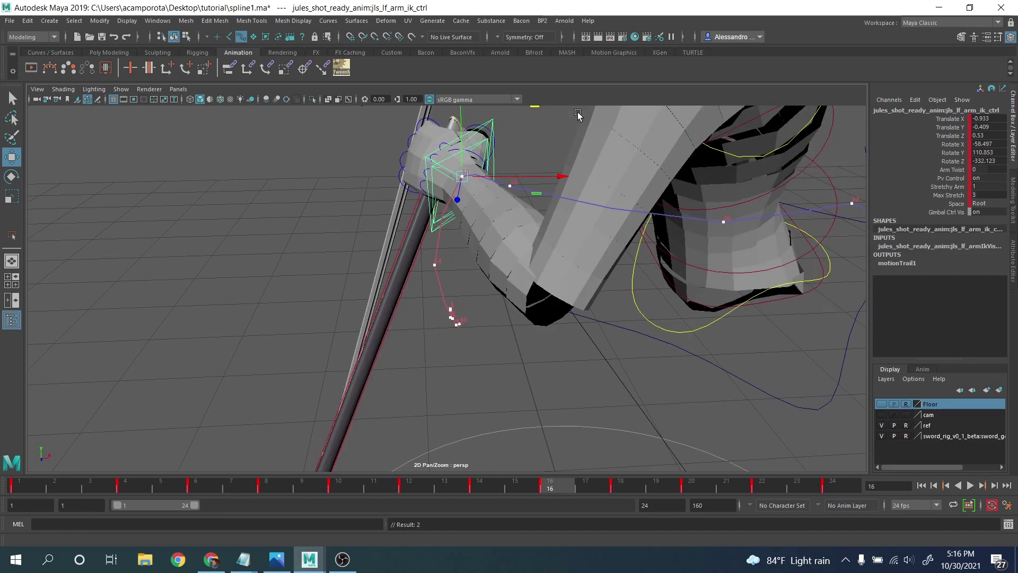
alt+drag(472, 182, 418, 199)
drag(586, 239, 575, 238)
drag(566, 172, 560, 175)
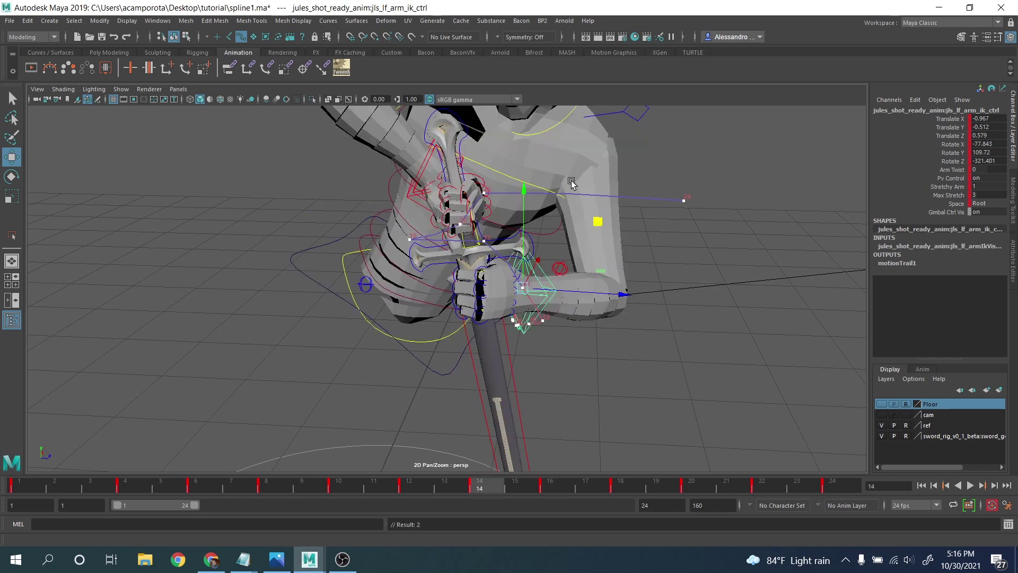
Step: Reposition the left arm IK control at frame 18 to about -0.839, -0.45, 0.416, checking the arc from the side and above
key(period)
key(period)
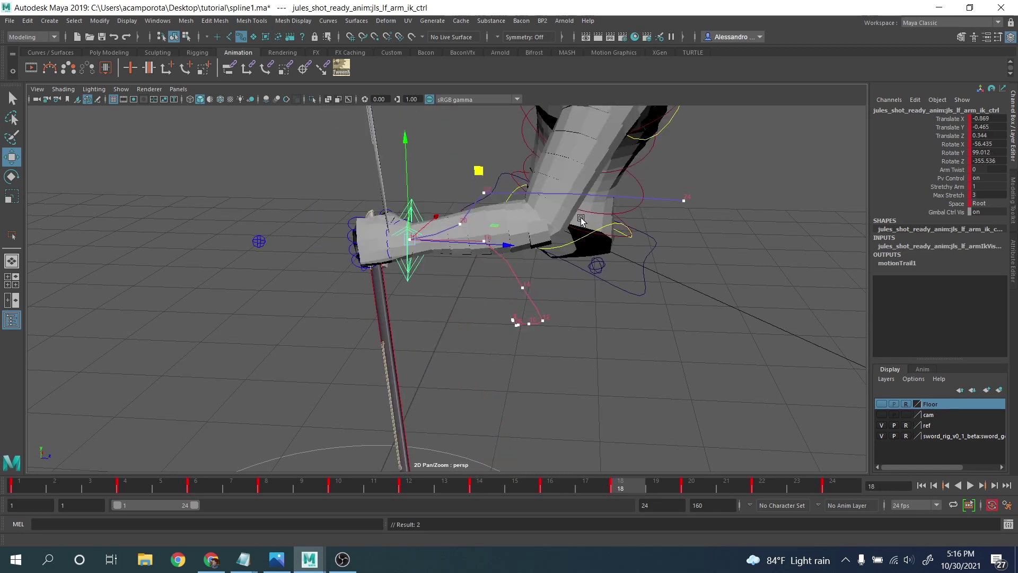
drag(488, 178, 506, 165)
alt+drag(490, 215, 482, 267)
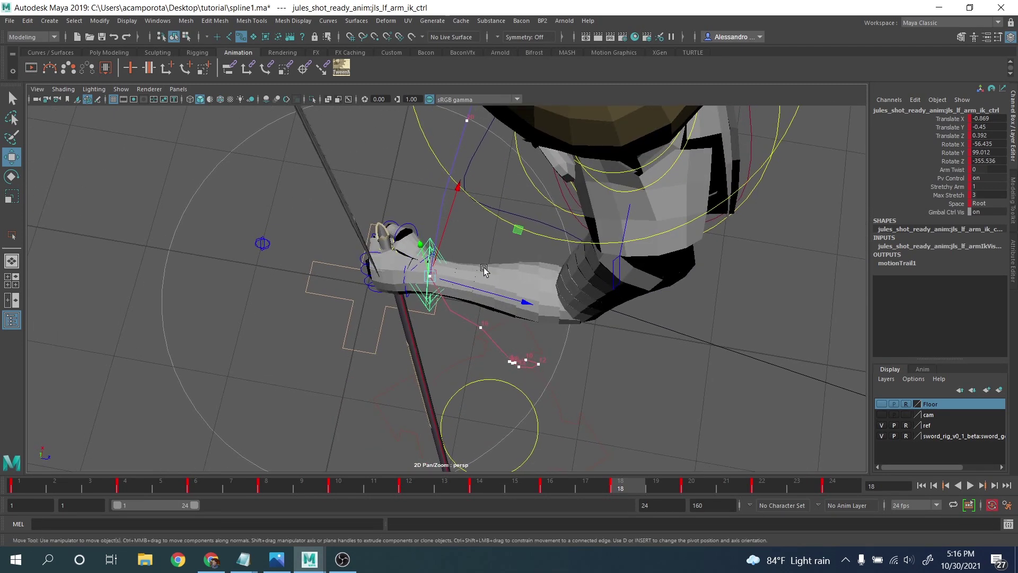
drag(516, 230, 509, 256)
click(536, 324)
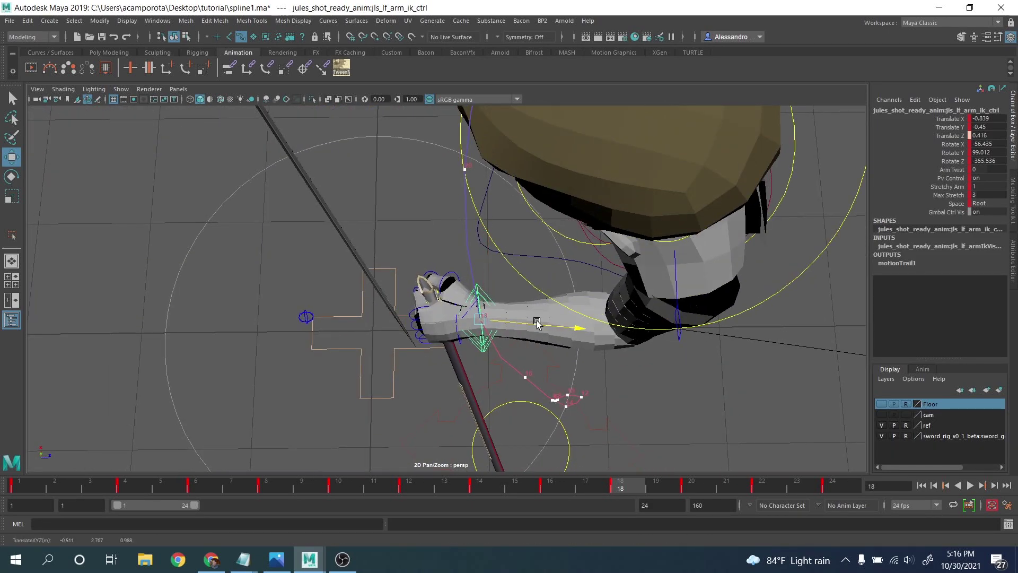
Step: Move the left arm IK control at frame 20 to about -0.541, -0.517, 0.35 and check the arc from another angle
key(comma)
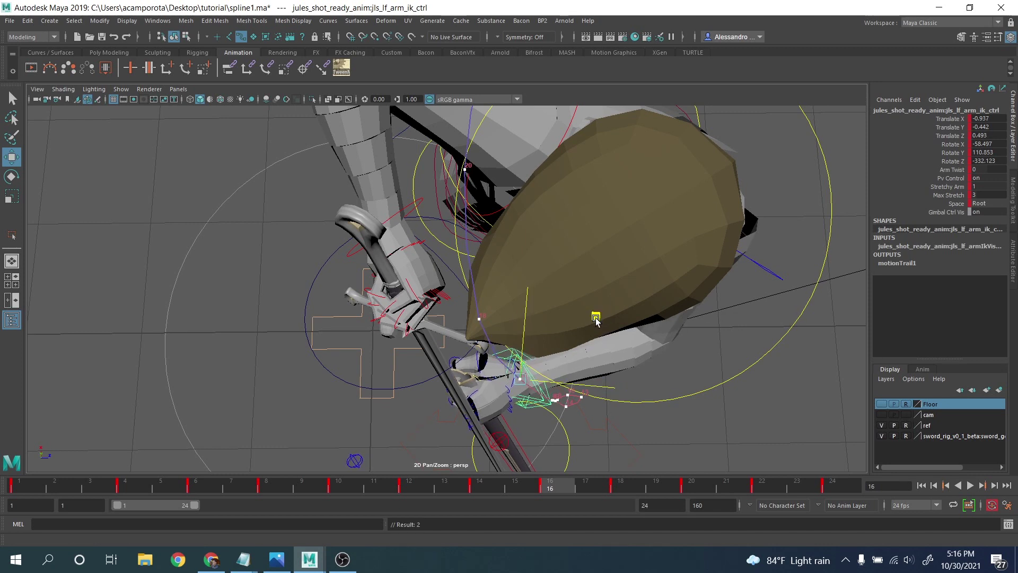
key(period)
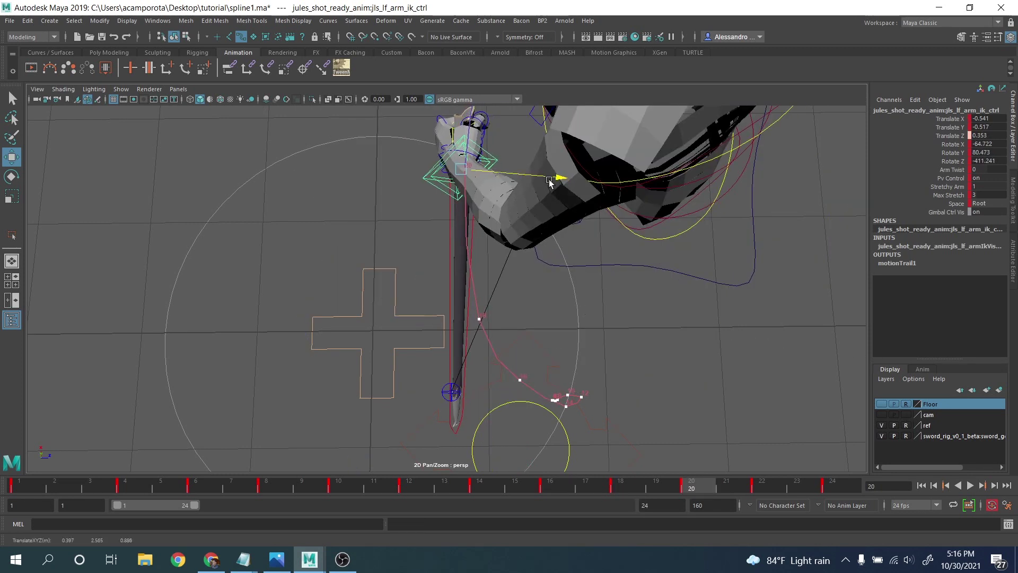
alt+drag(552, 193, 400, 228)
alt+drag(573, 219, 625, 436)
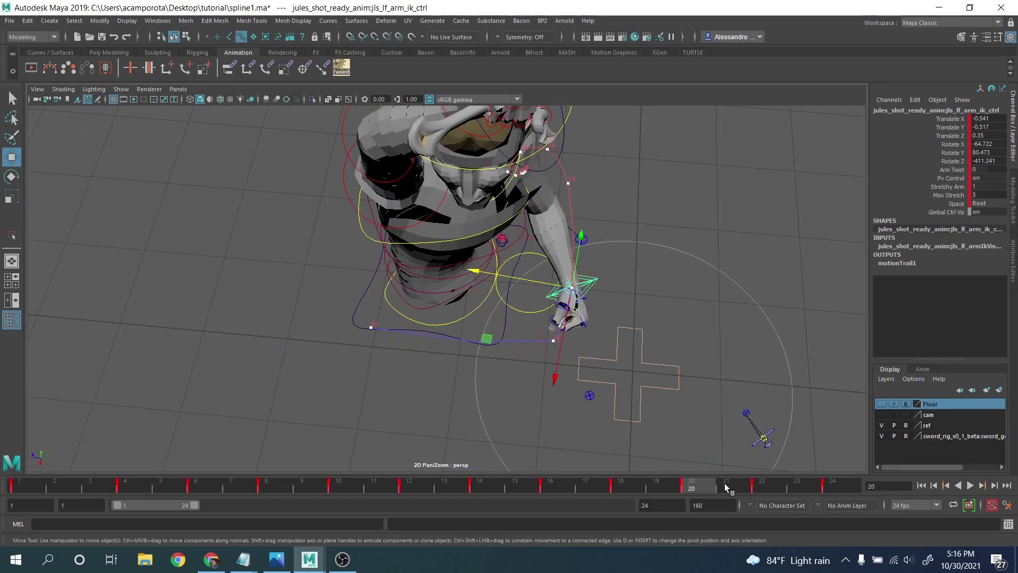
Step: Key the left arm IK control at frame 23, and move it at frame 22 to about -0.322, -0.484, 0.368 using the motion trail
drag(725, 486, 798, 487)
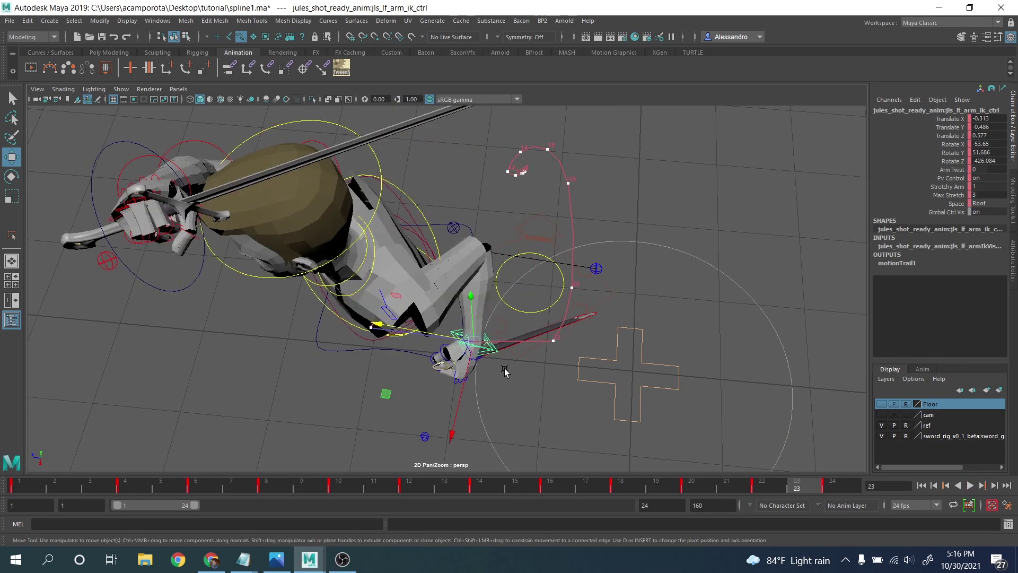
shift+right_drag(461, 389, 440, 385)
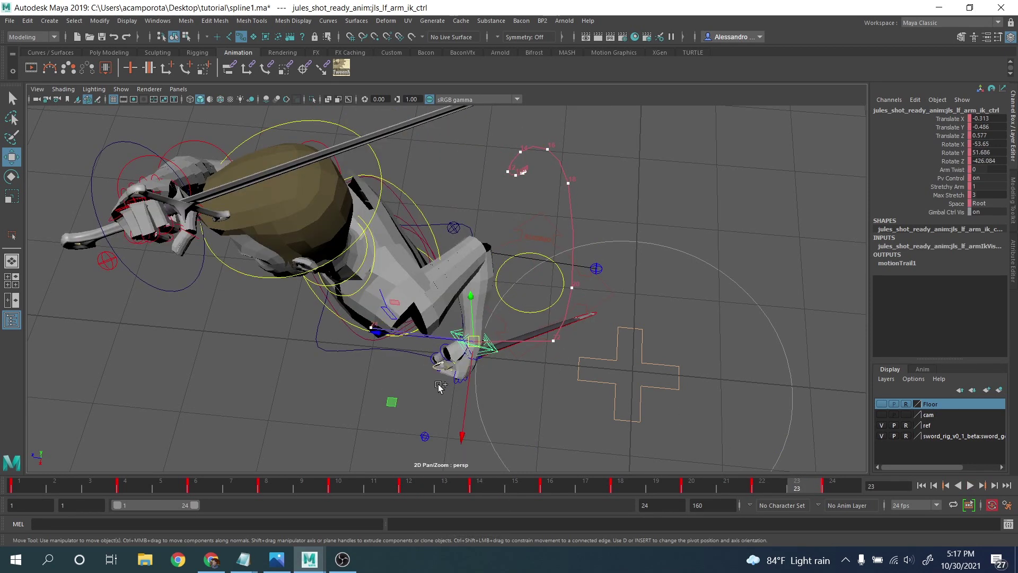
drag(468, 385, 525, 358)
key(alt+comma)
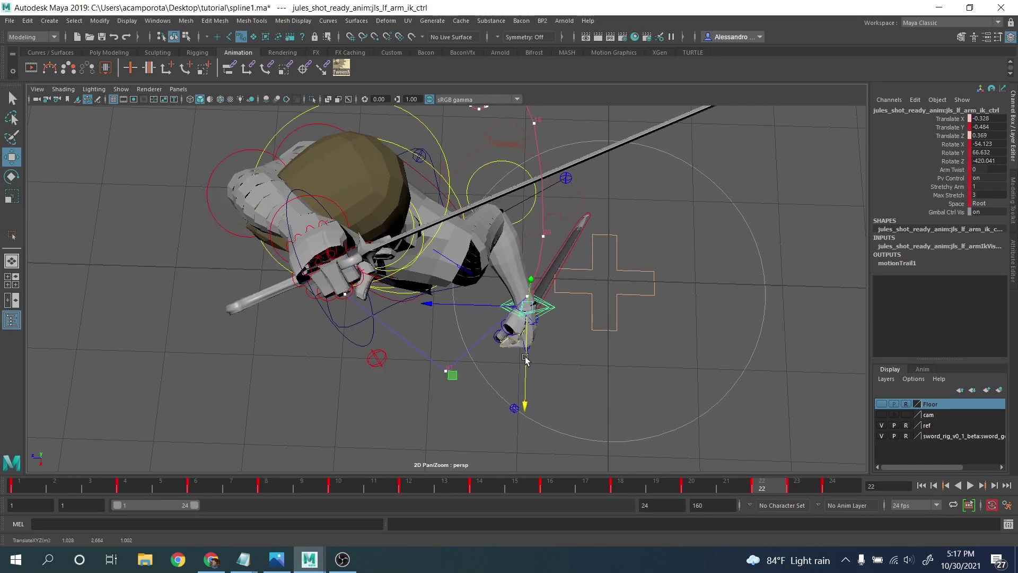
key(alt+comma)
key(alt+comma)
key(alt+period)
key(alt+period)
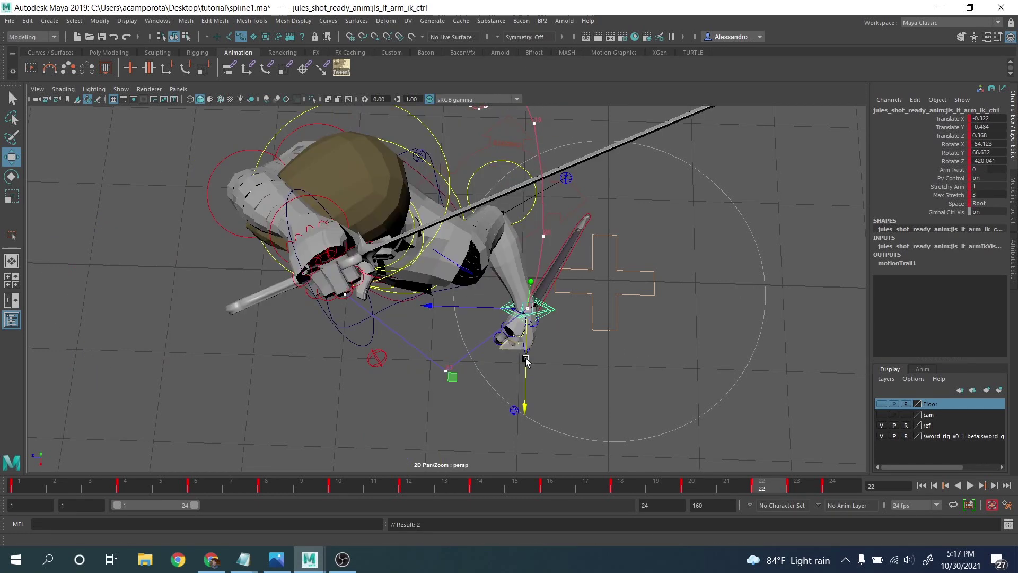
Step: Move the left arm IK control along X at frame 24 to about -0.247, -0.494, 0.852
key(alt+period)
key(alt+period)
drag(340, 356, 337, 375)
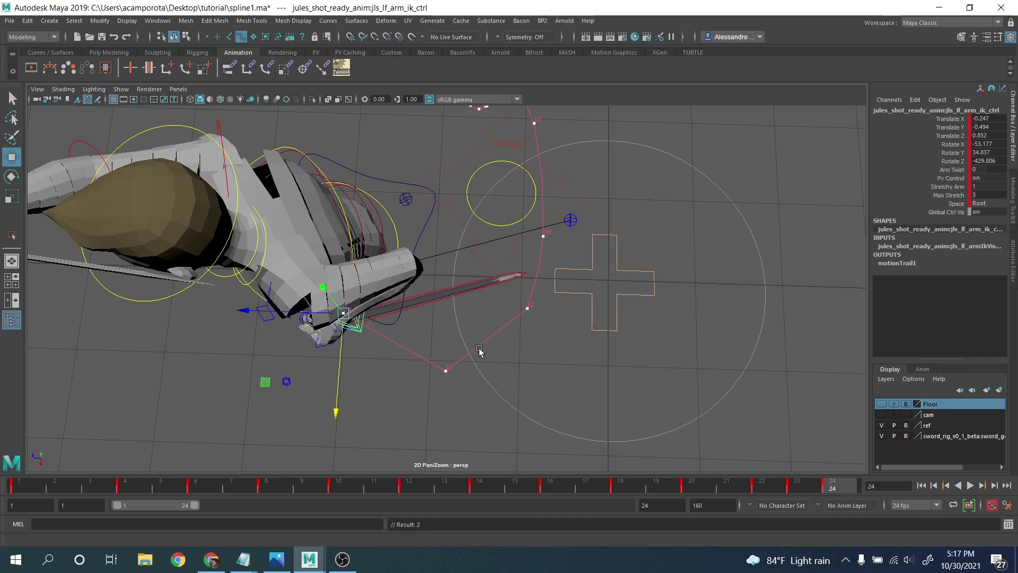
Step: From the side, set the left arm IK control's height to about -0.501 at frame 20 and -0.514 at frame 22, and play the animation
alt+drag(478, 350, 613, 311)
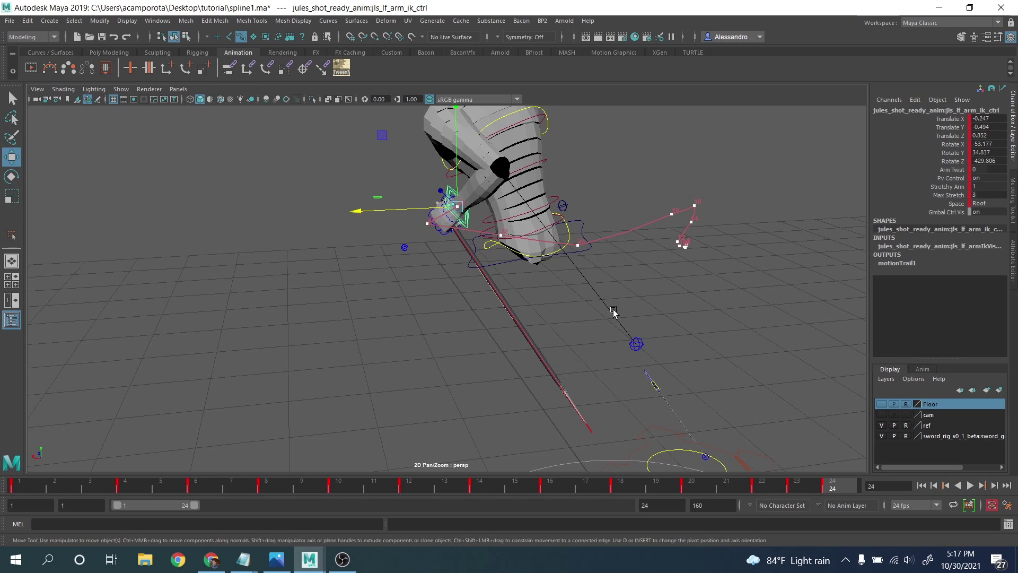
key(comma)
key(comma)
drag(586, 226, 579, 205)
key(period)
key(period)
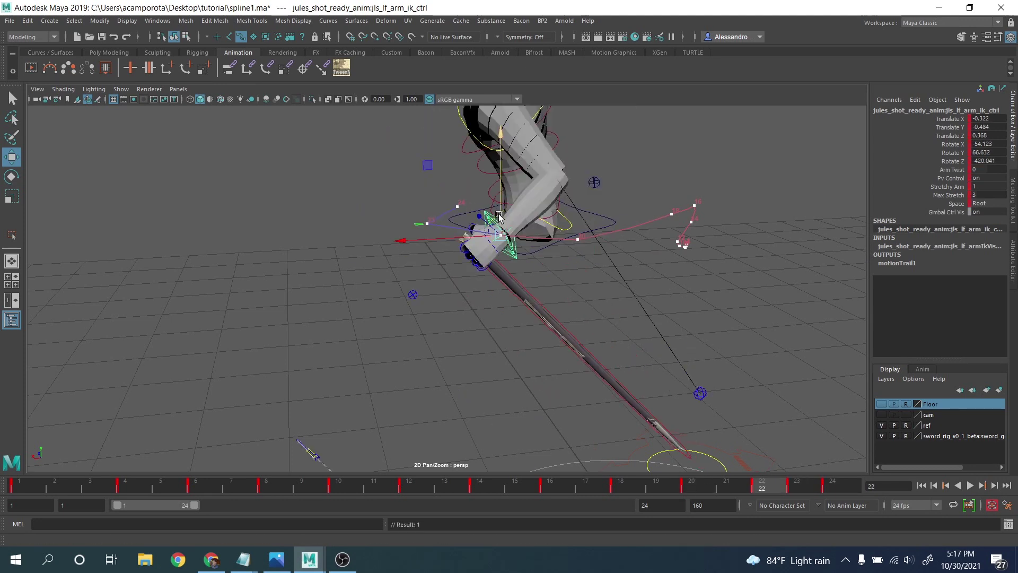
drag(502, 206, 432, 249)
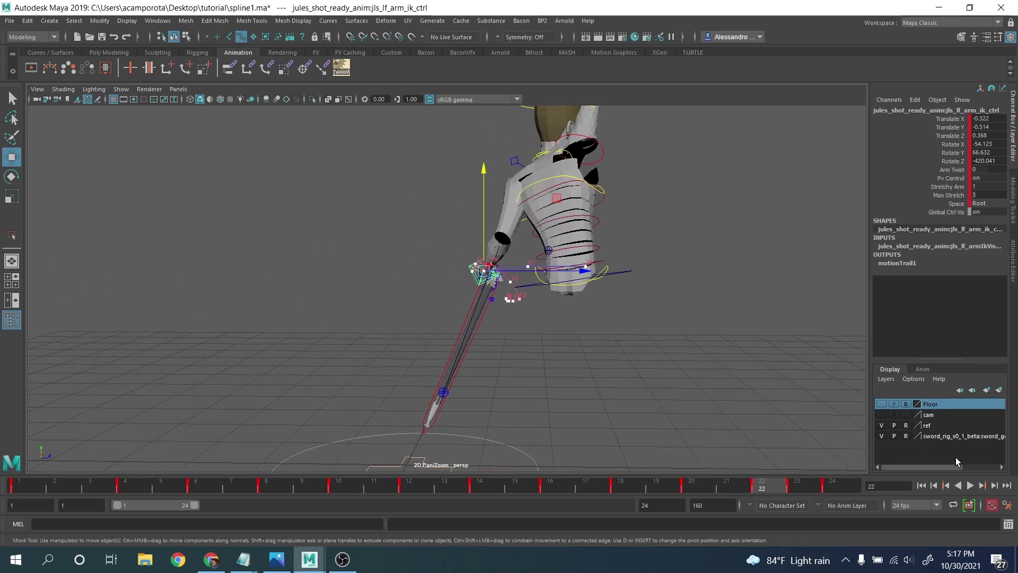
click(970, 485)
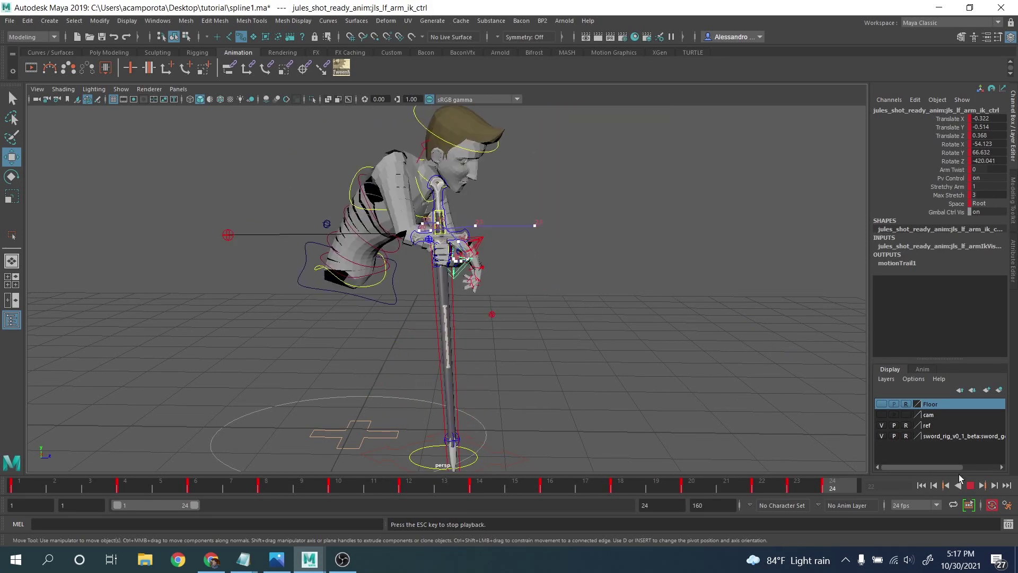
click(970, 485)
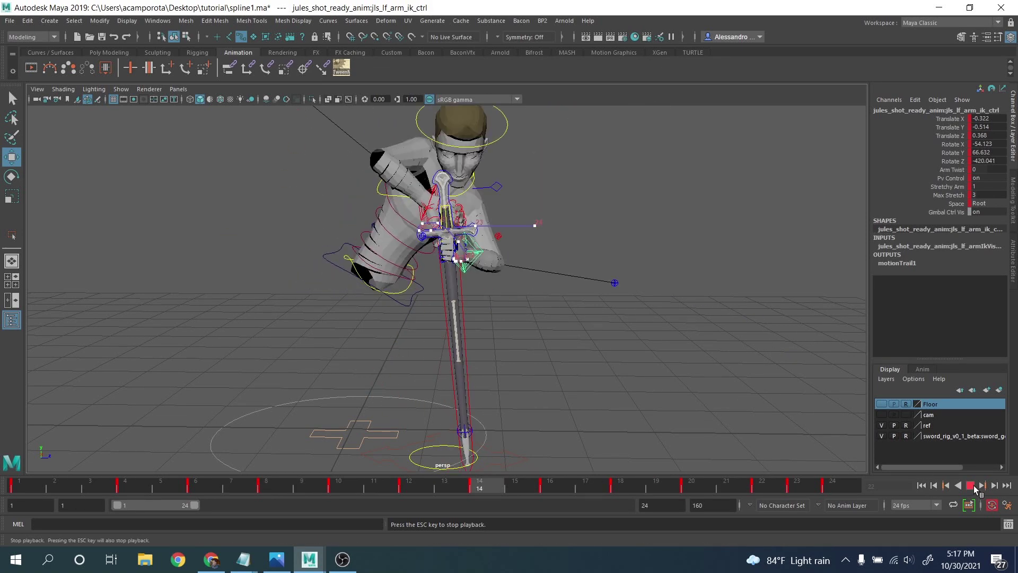
Step: Delete motionTrail1Handle in the Animation workspace and return to the Maya Classic workspace
click(965, 23)
click(922, 133)
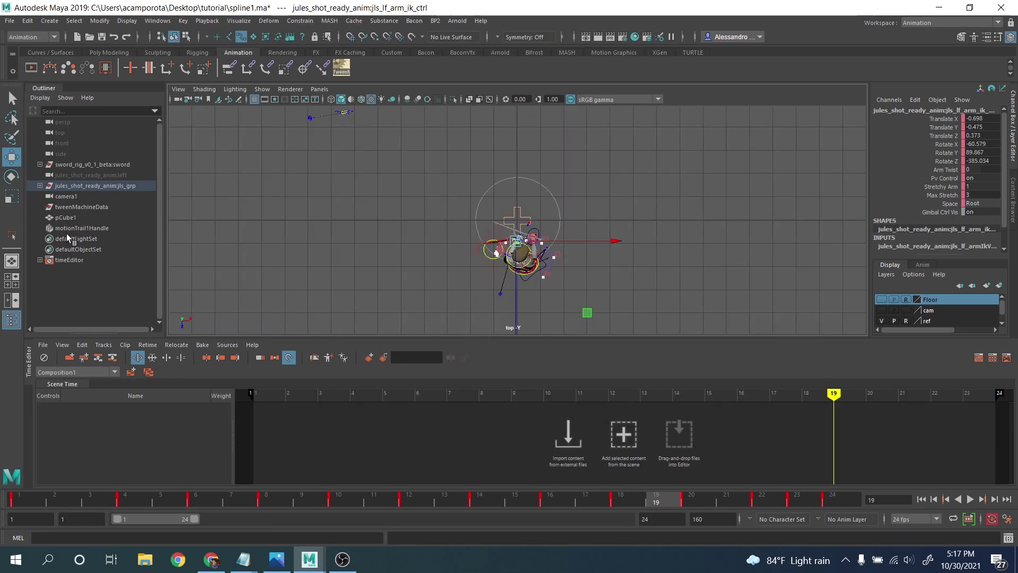
click(69, 228)
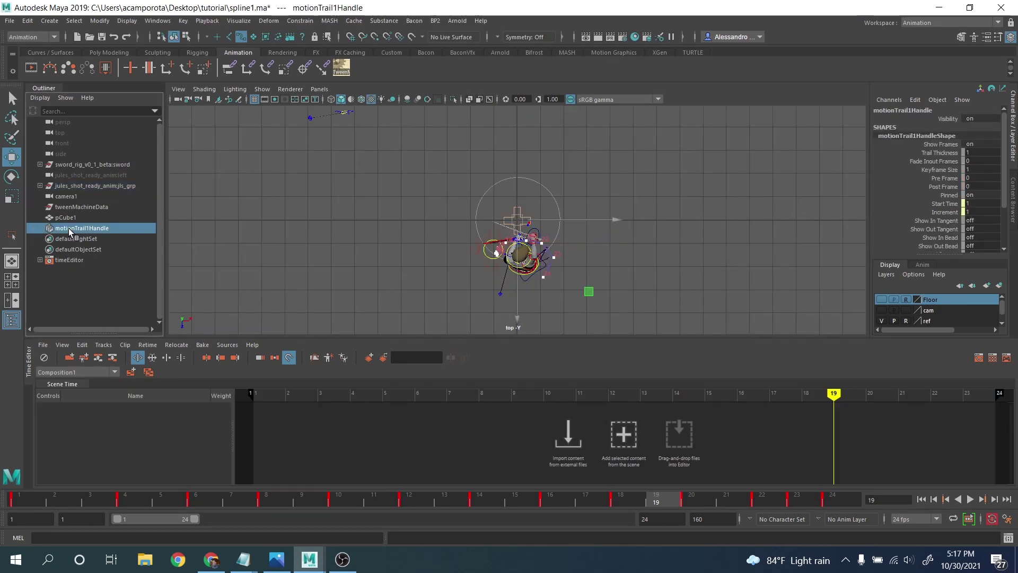
key(Delete)
click(925, 23)
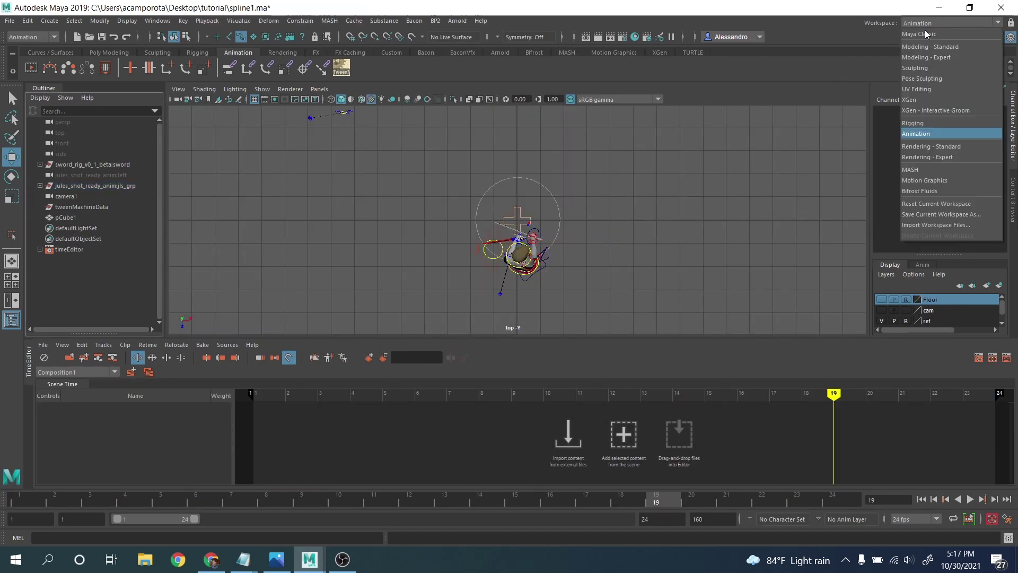
click(925, 143)
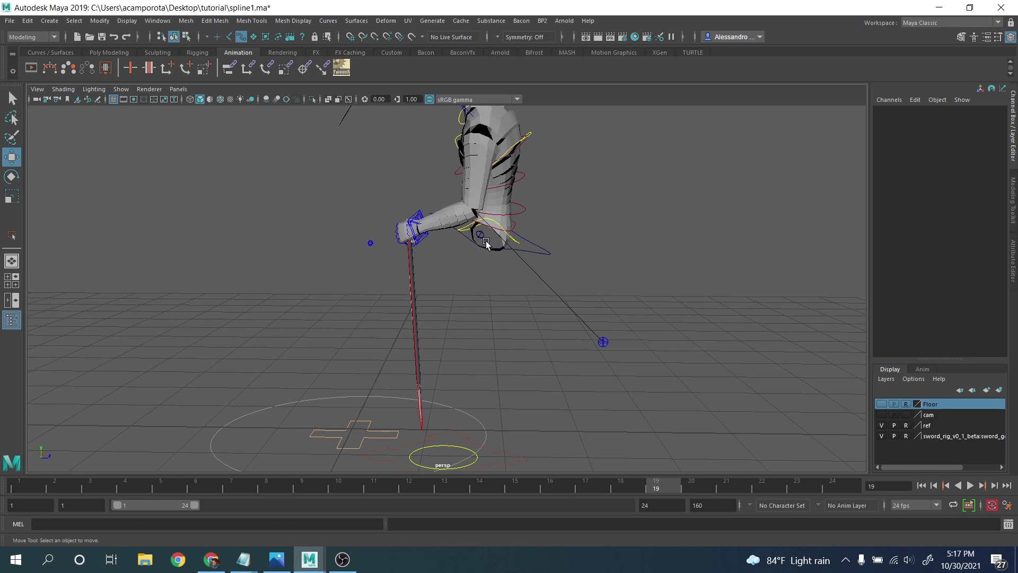
Step: Move the left arm IK control at frame 24 to about -0.252, -0.524, 0.803 and review the motion in playback
click(433, 239)
key(alt+v)
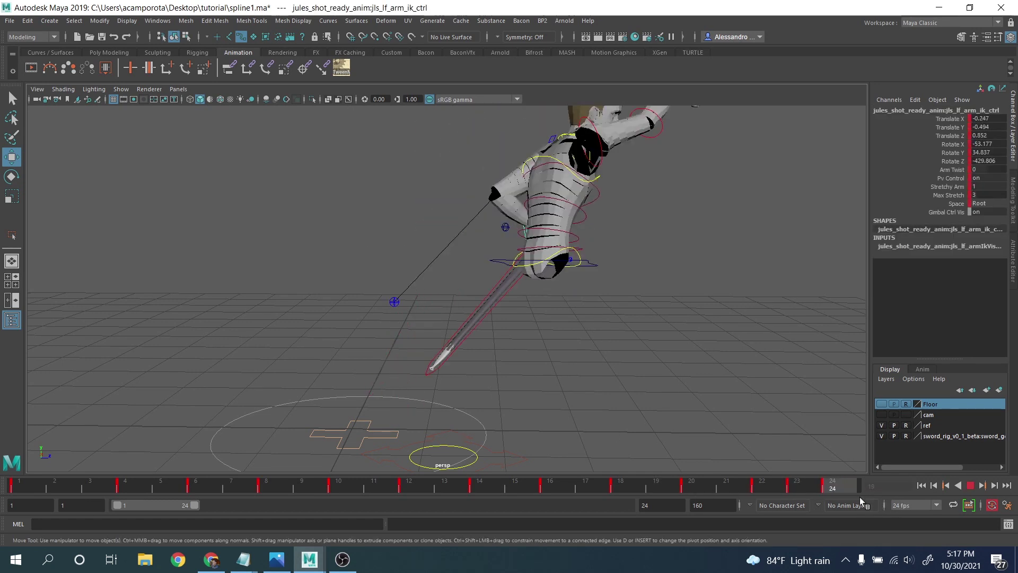
click(973, 491)
drag(501, 488, 804, 470)
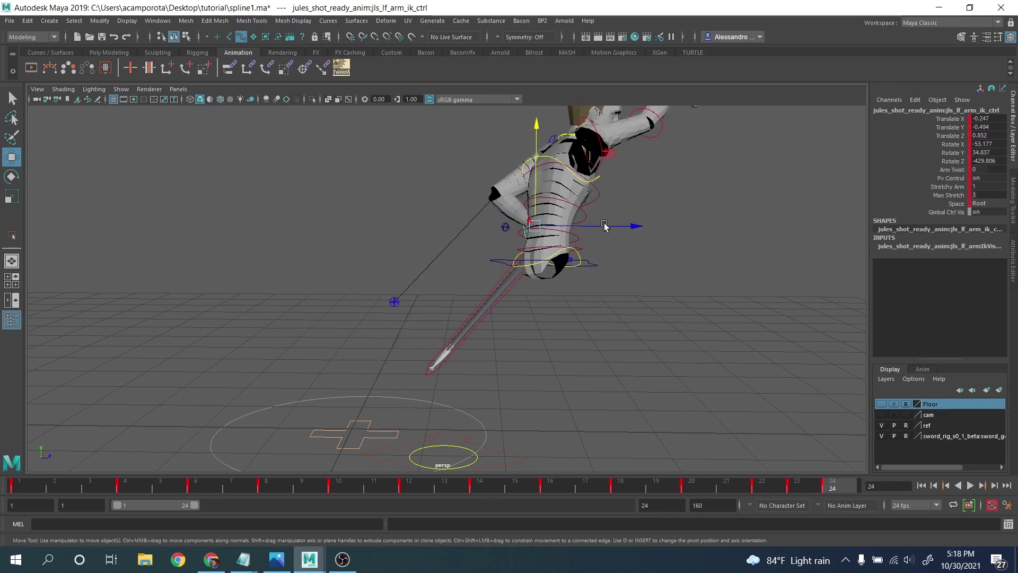
drag(604, 227, 595, 154)
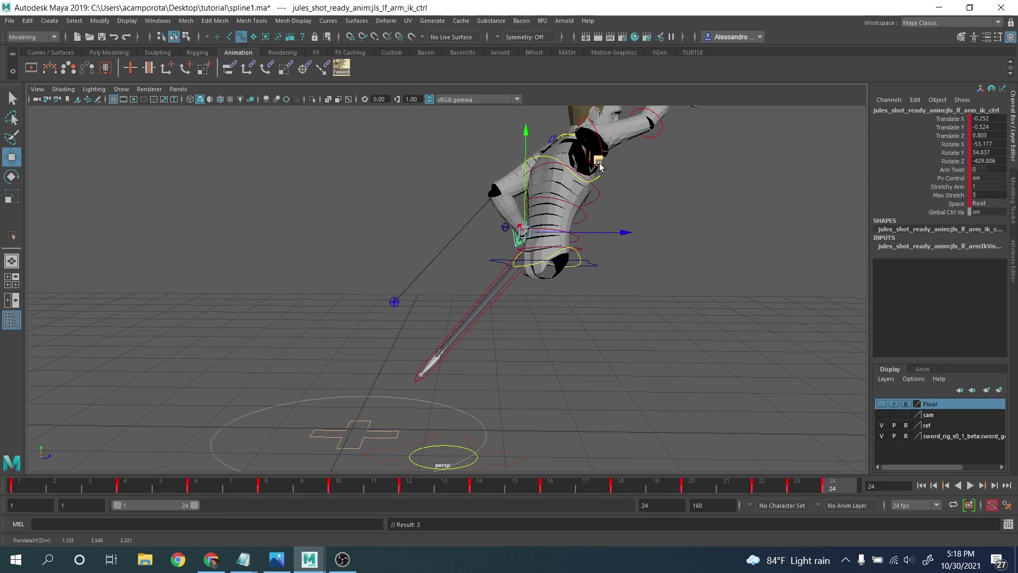
click(970, 485)
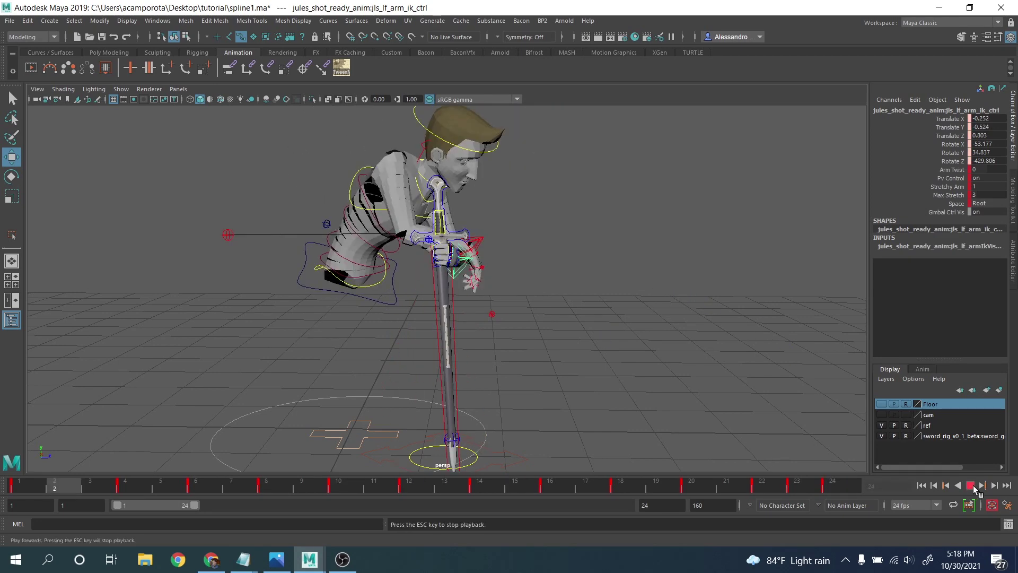
click(972, 485)
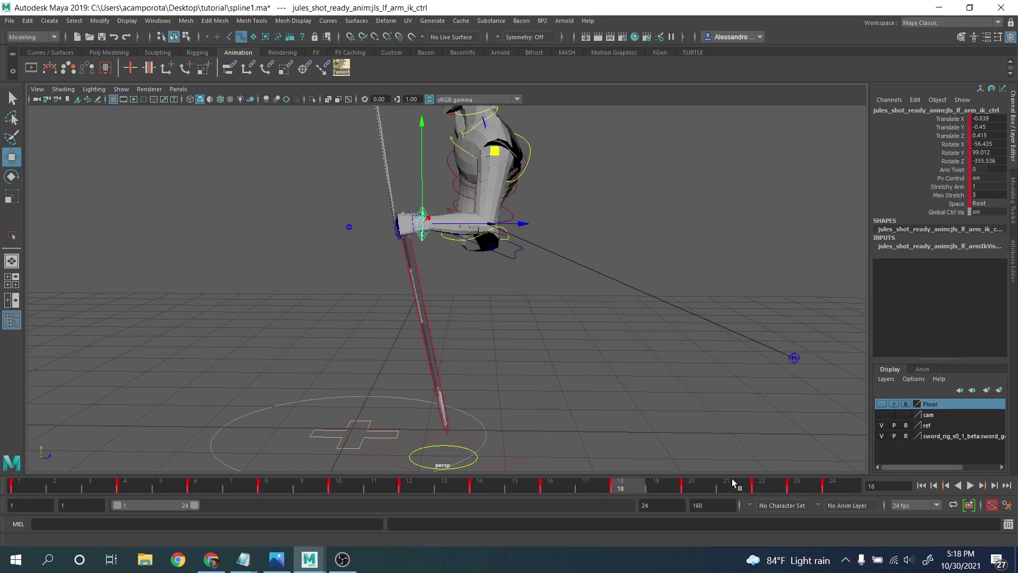
Step: Look through camera1 and move the left elbow pole vector control at frame 20 to about -0.71, -0.928, 0.881
drag(634, 488, 711, 498)
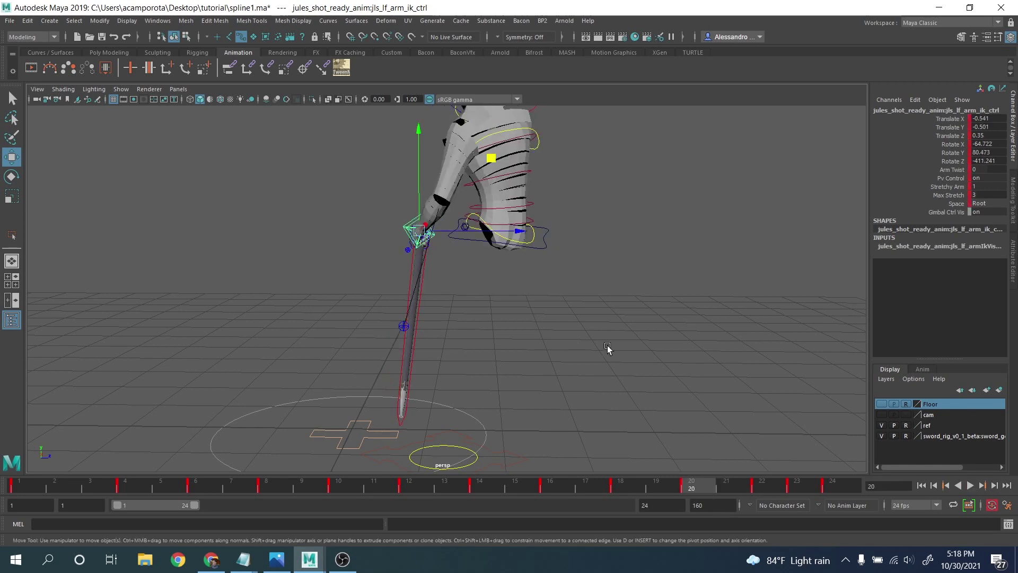
click(621, 258)
click(412, 326)
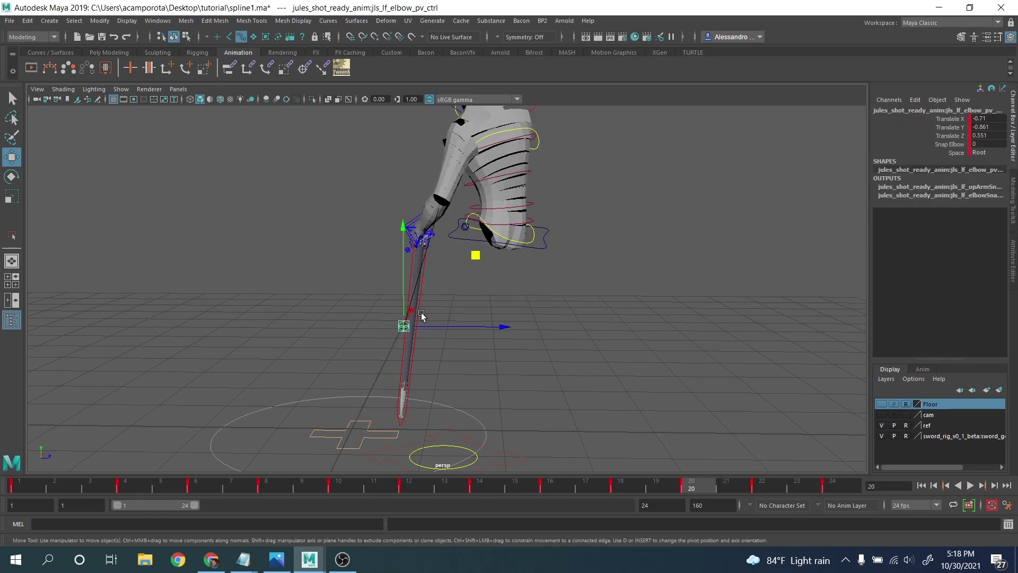
middle_drag(467, 267, 552, 276)
key(ctrl+z)
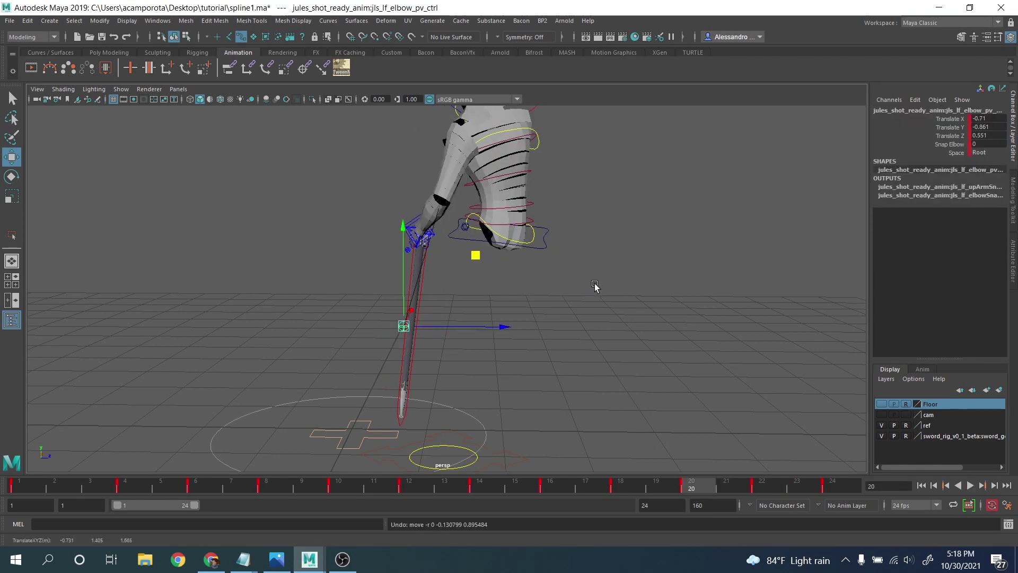
click(178, 89)
click(315, 100)
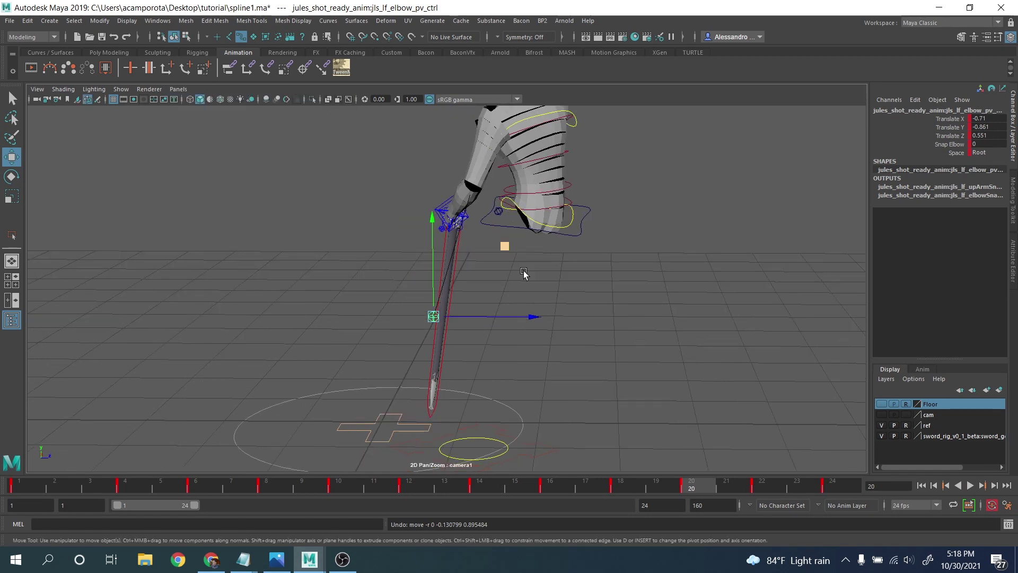
key(shift+z)
key(ctrl+z)
key(shift+z)
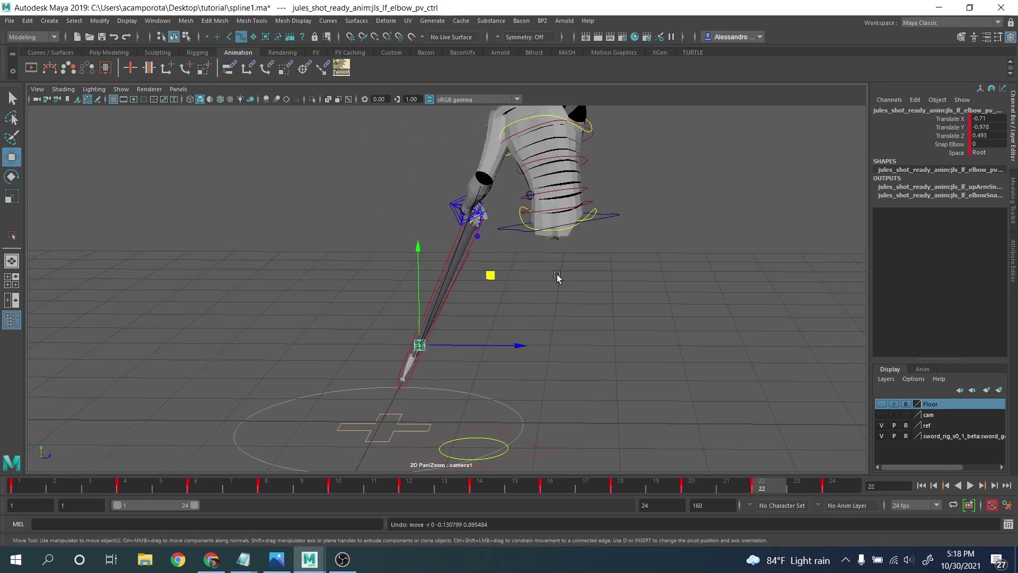
key(ctrl+z)
middle_drag(504, 250, 586, 263)
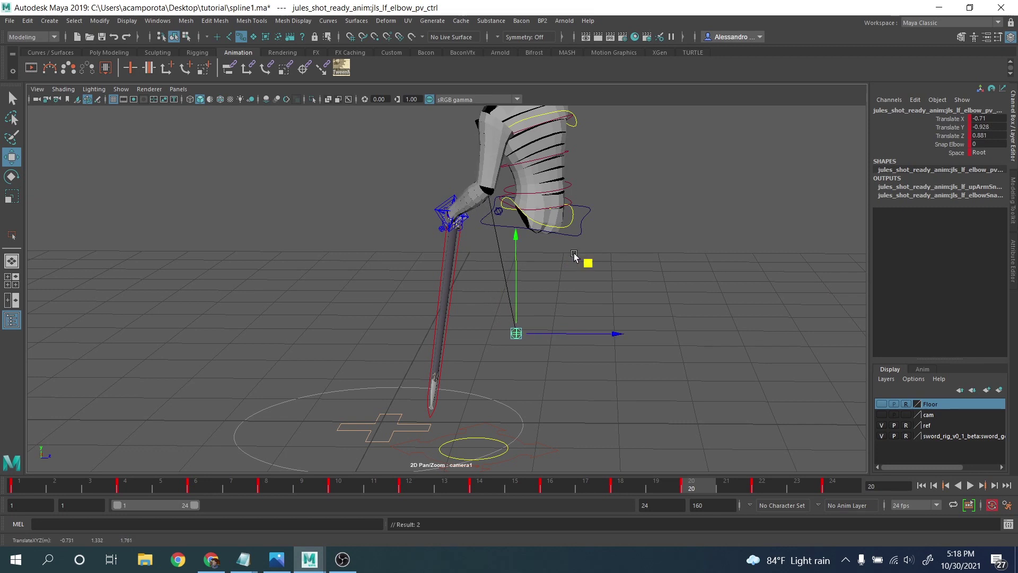
Step: Try moving the left elbow pole vector control at frame 22 to about -0.71, -1.008, 0.629 and play the motion
key(period)
key(period)
key(period)
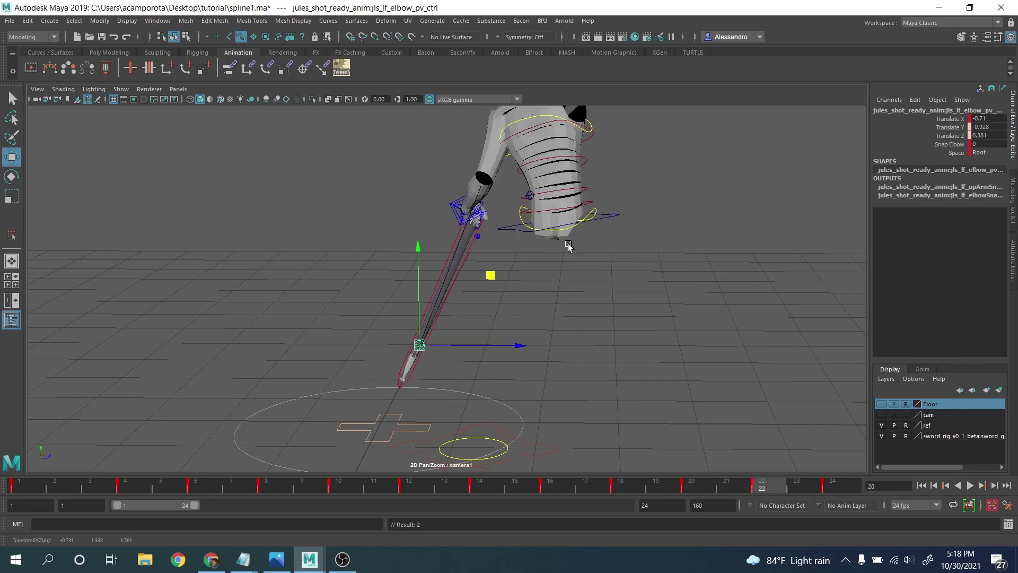
middle_drag(525, 269, 561, 276)
key(period)
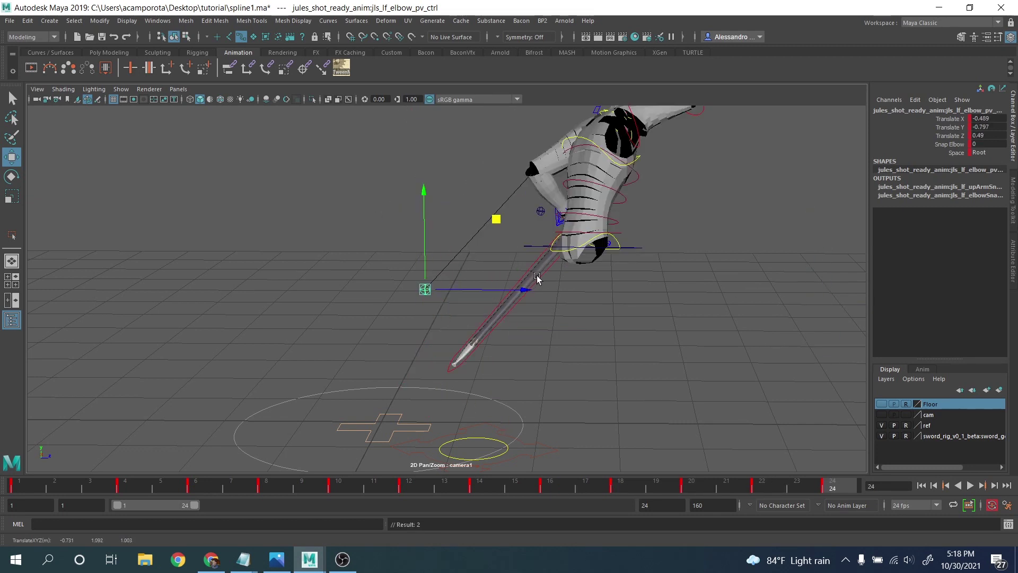
key(comma)
key(alt+v)
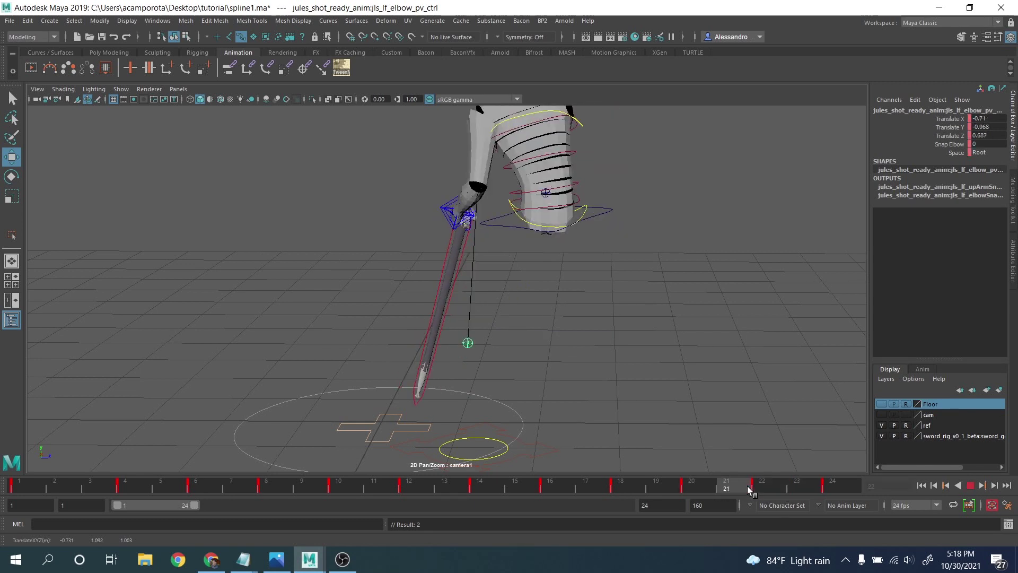
key(alt+v)
Step: Delete the left elbow pole vector control's key at frame 22, shift the control toward negative Z, rekey it, and play the motion
right_click(763, 487)
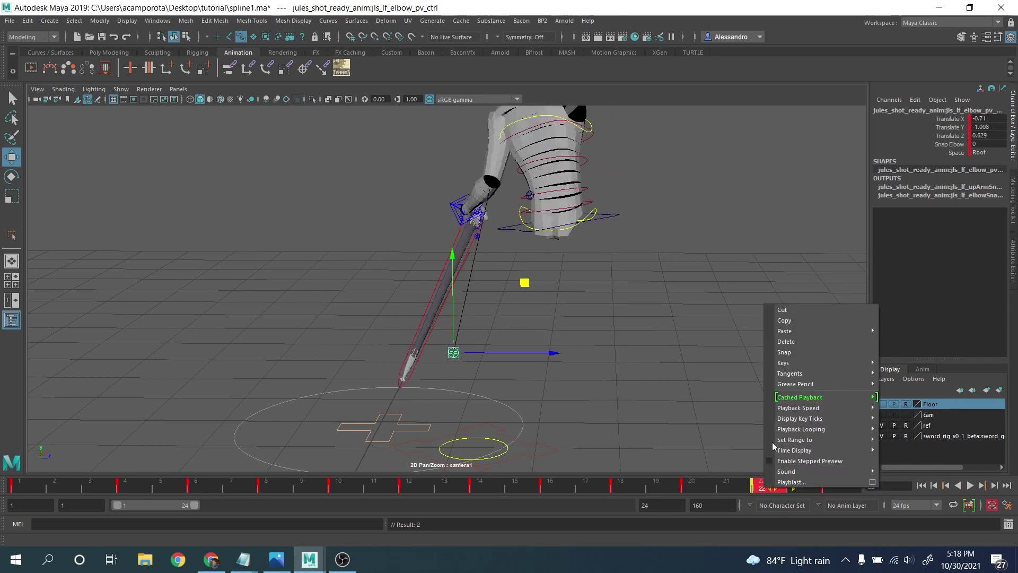
click(792, 343)
drag(529, 330, 507, 330)
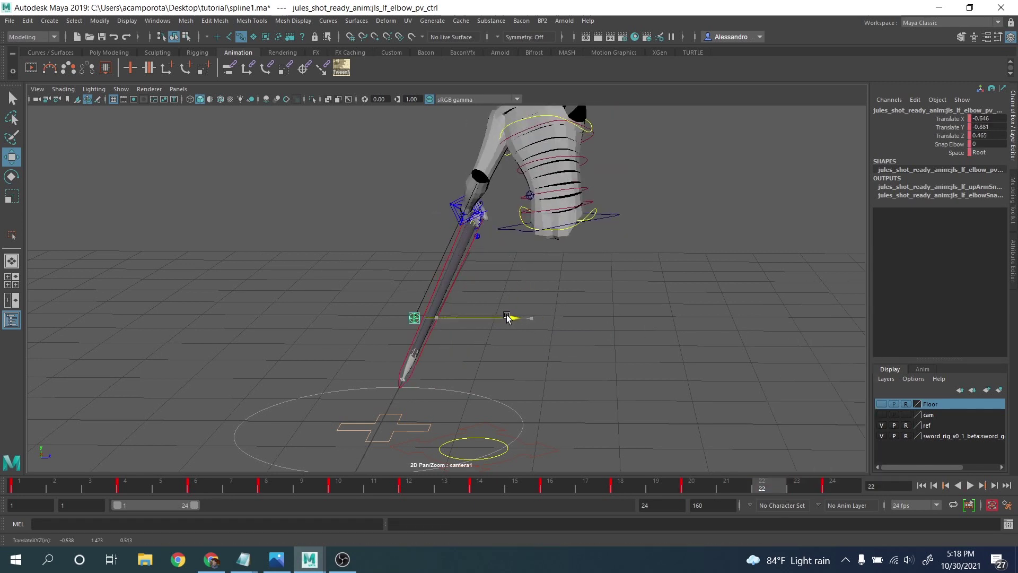
key(s)
key(alt+v)
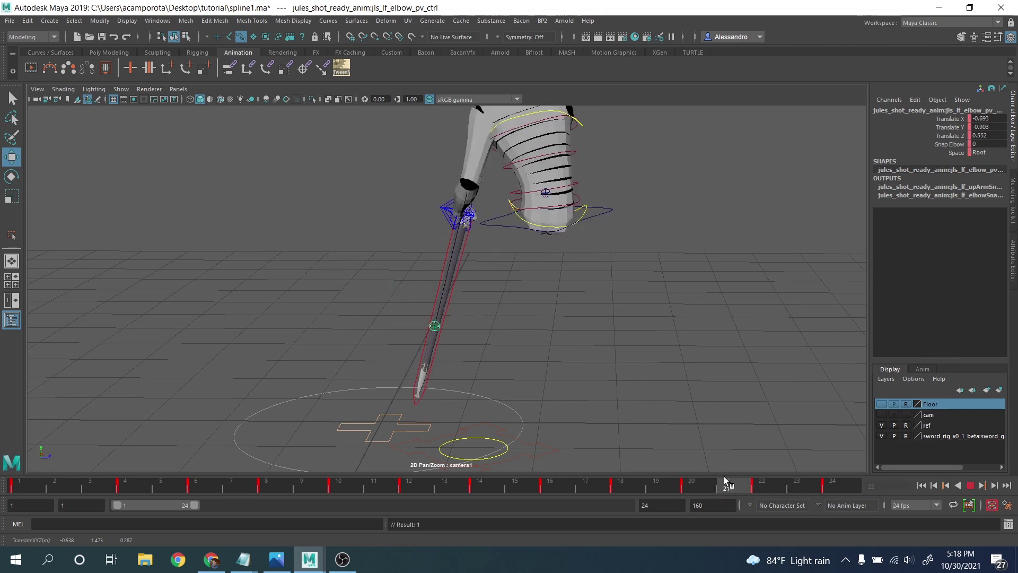
key(alt+v)
Step: Adjust the left elbow pole vector control at frame 21, and move it at frame 23 to about -0.575, -0.853, 0.215
middle_drag(512, 262, 538, 260)
key(alt+v)
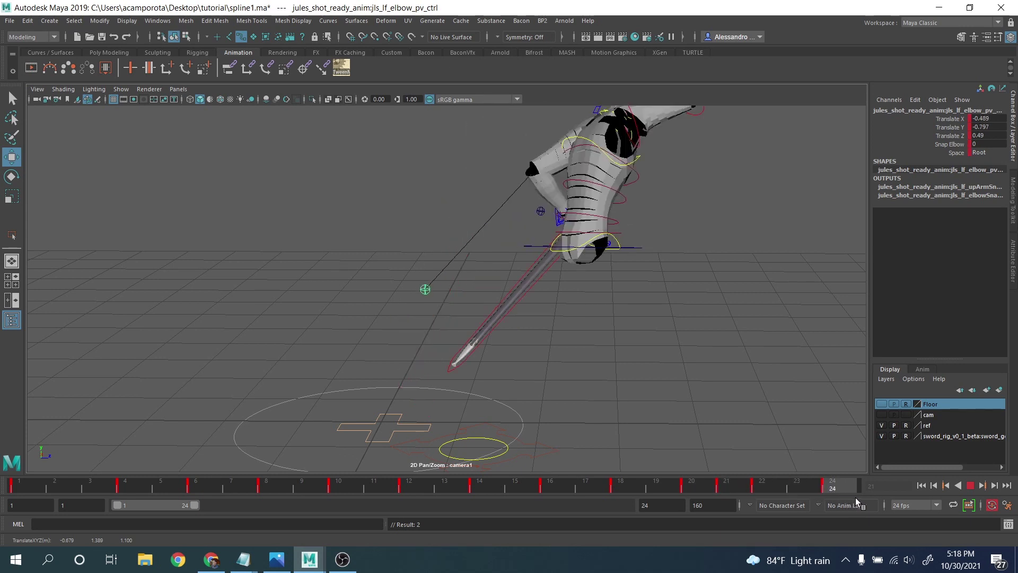
key(alt+v)
drag(511, 313, 458, 297)
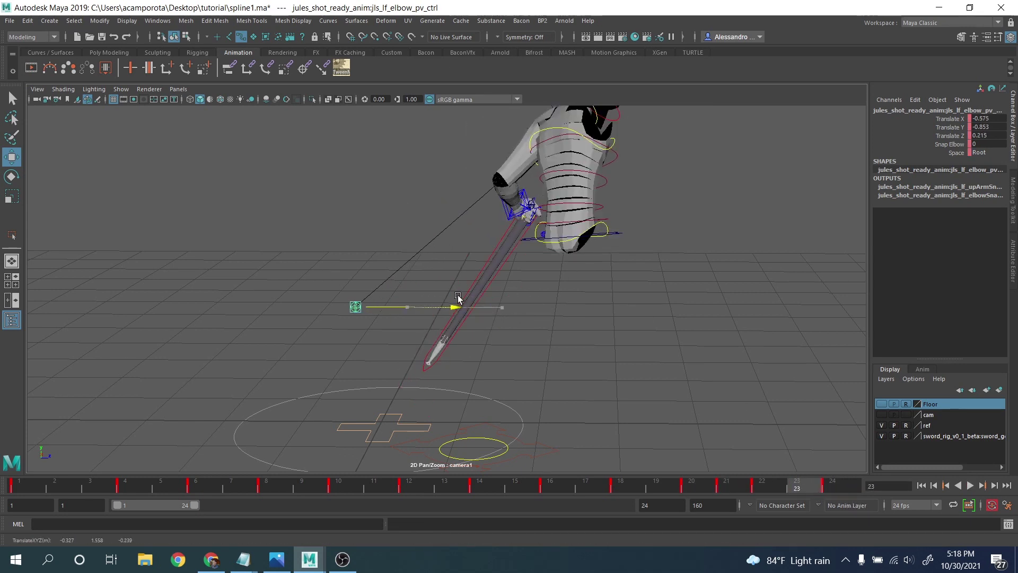
Step: Move the left elbow pole vector control at frame 24 to about -0.489, -0.866, 0.573 and play the animation
click(835, 484)
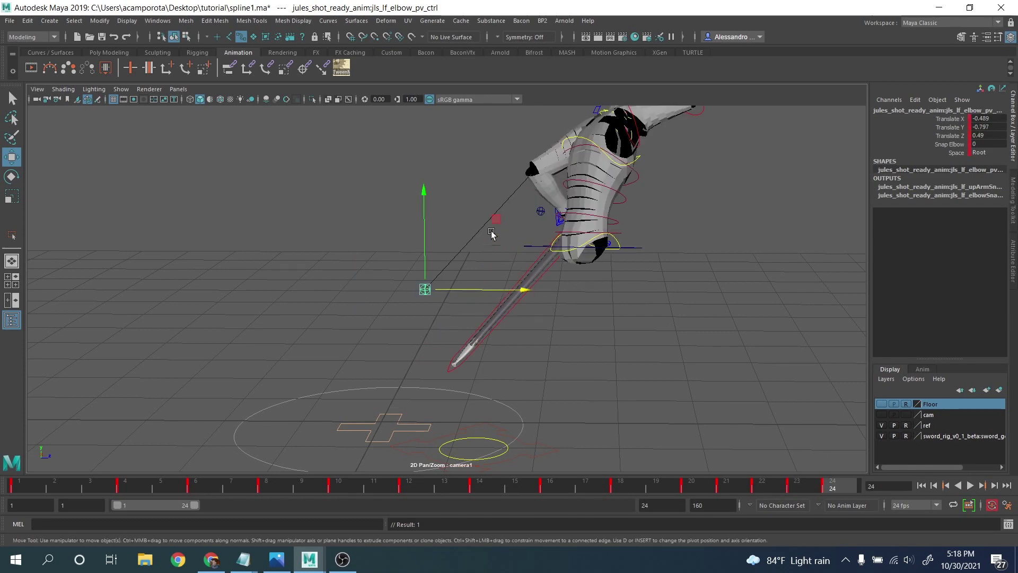
drag(494, 222, 514, 240)
click(970, 483)
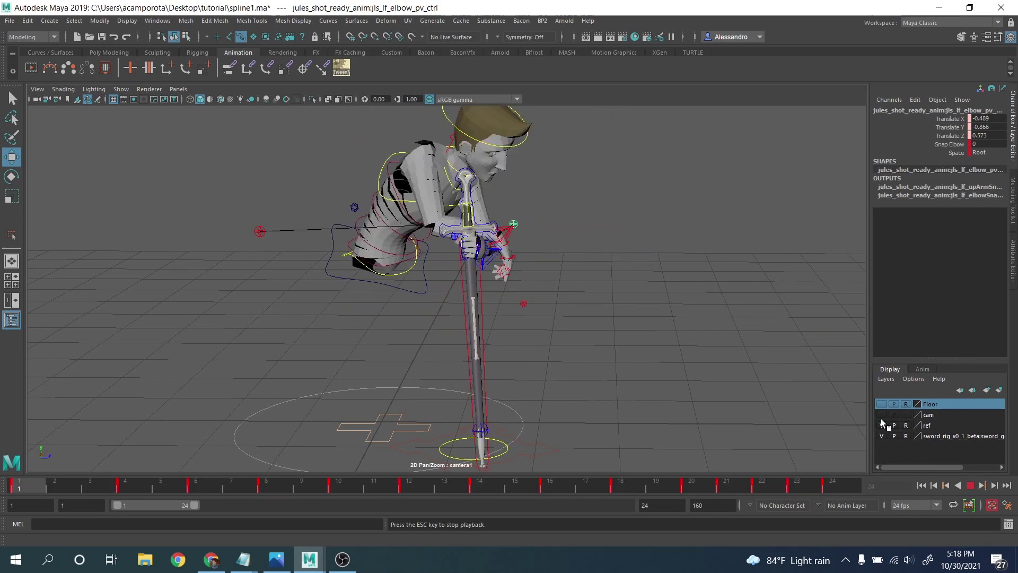
Step: Stop the playback and save the scene as spline1.ma
click(970, 484)
click(483, 433)
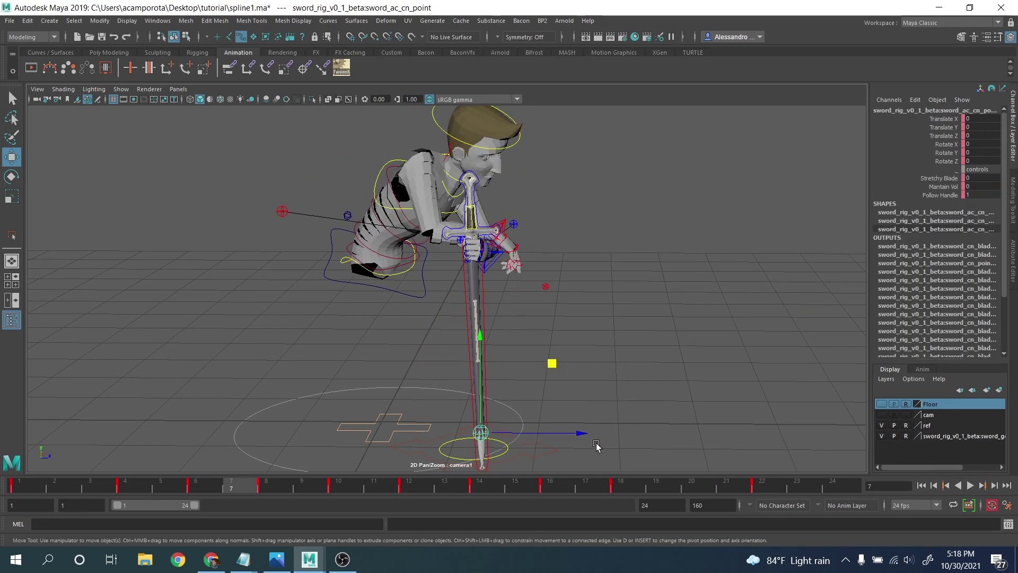
click(10, 21)
click(37, 75)
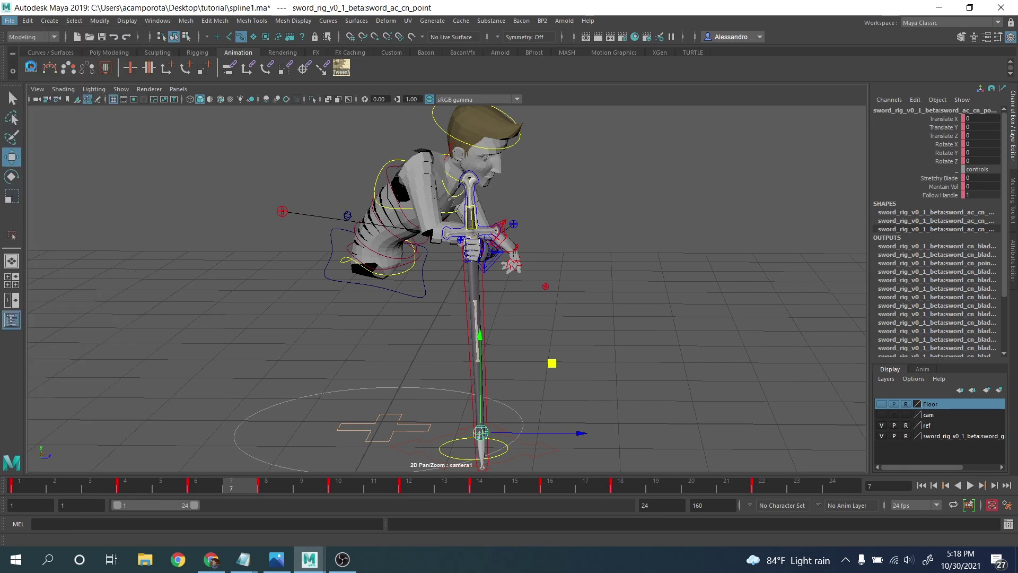
key(q)
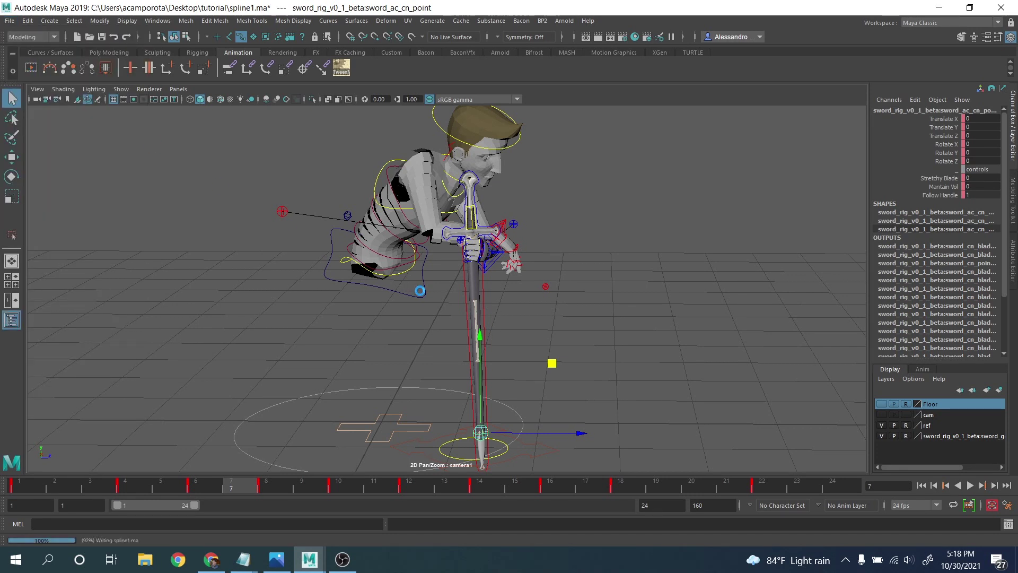
key(w)
Step: Create a locator at the origin, scale it up, and turn on locator display in the viewport
click(366, 329)
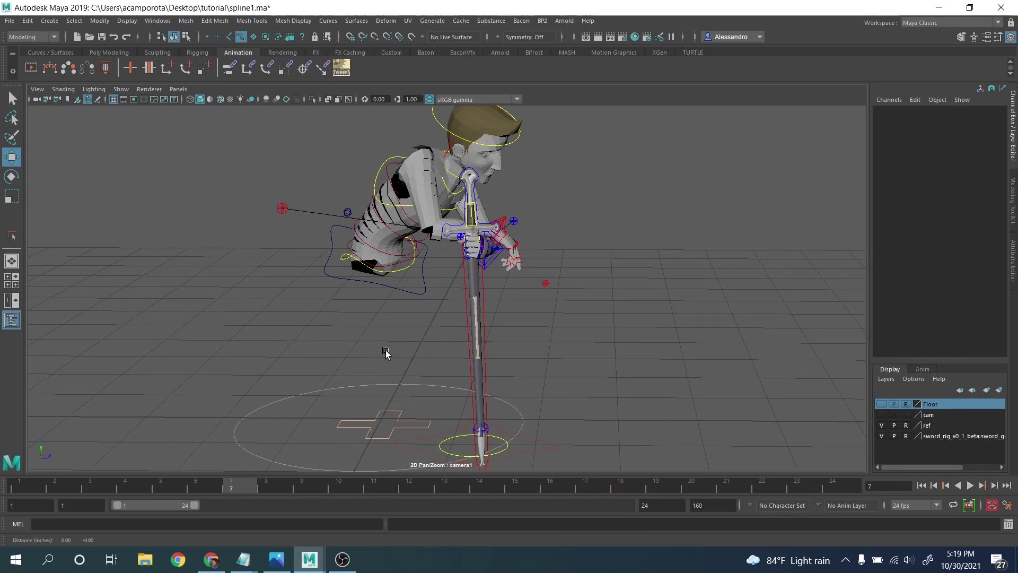
middle_drag(425, 384, 396, 292)
right_drag(581, 350, 841, 364)
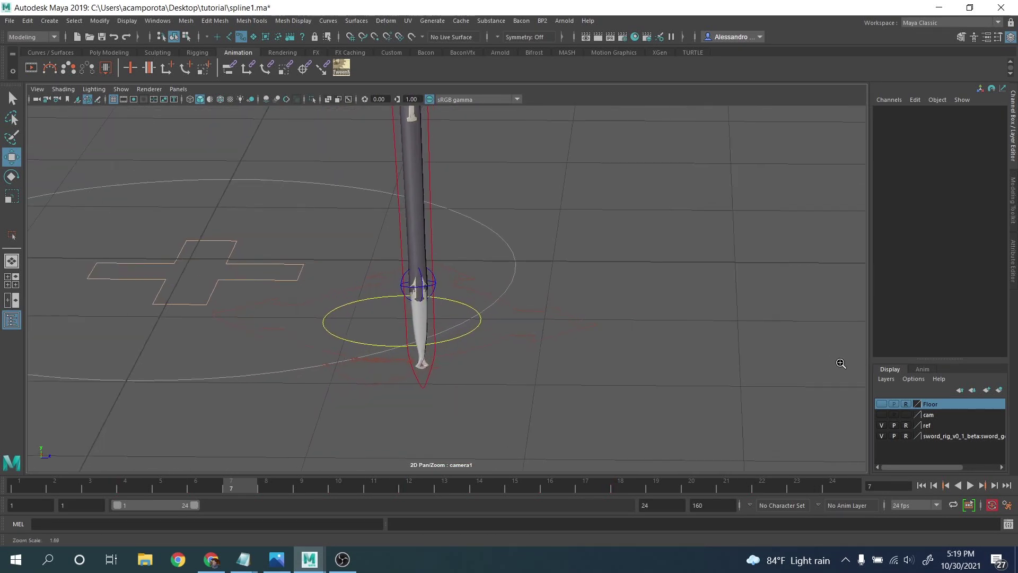
click(192, 52)
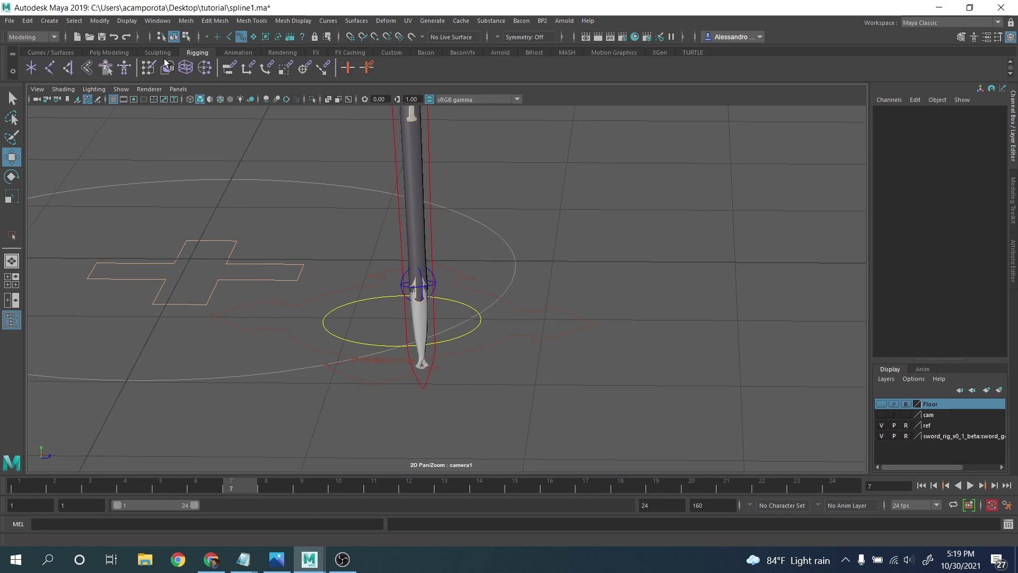
click(31, 67)
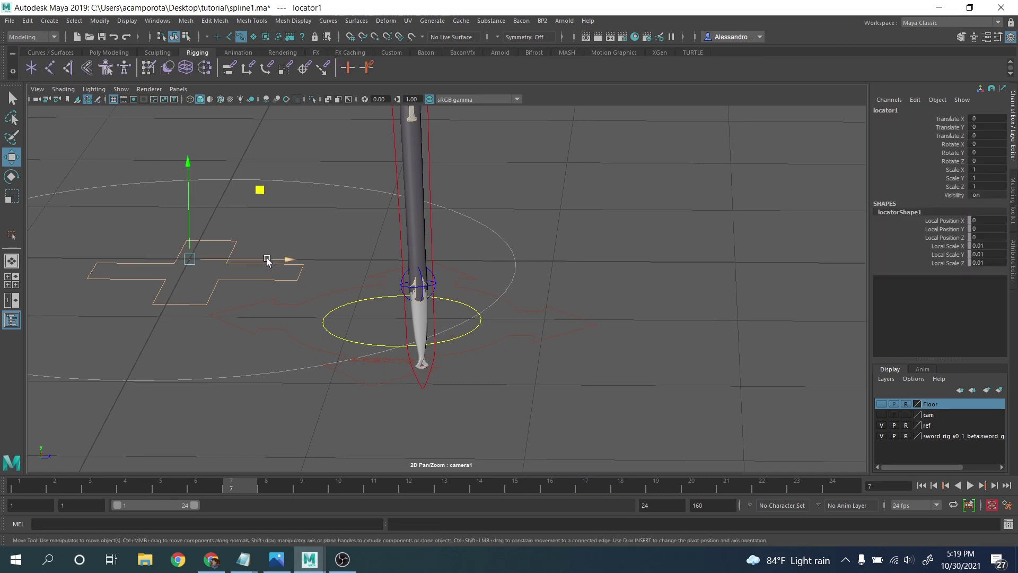
key(e)
key(r)
drag(189, 259, 285, 257)
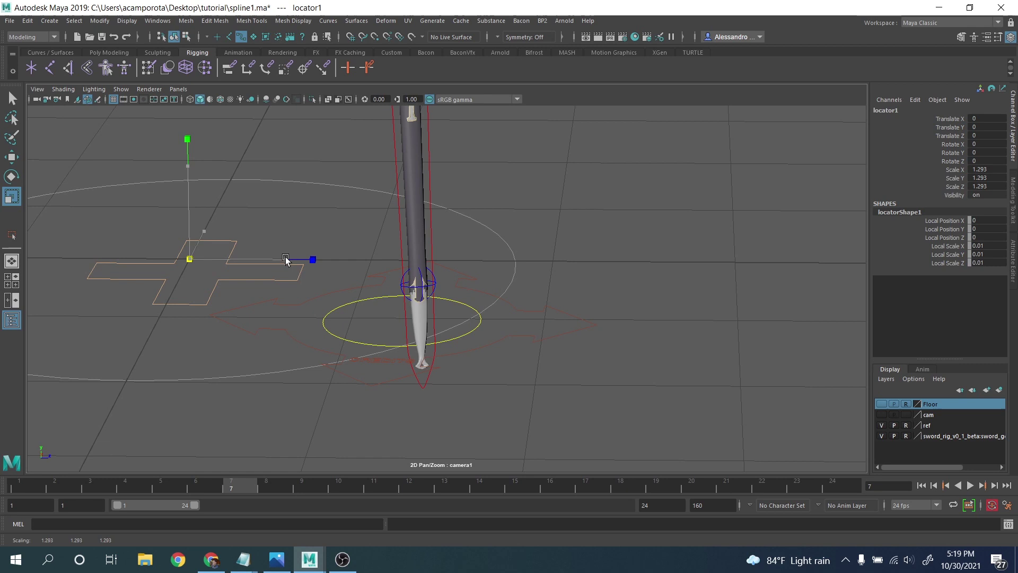
click(121, 89)
click(157, 390)
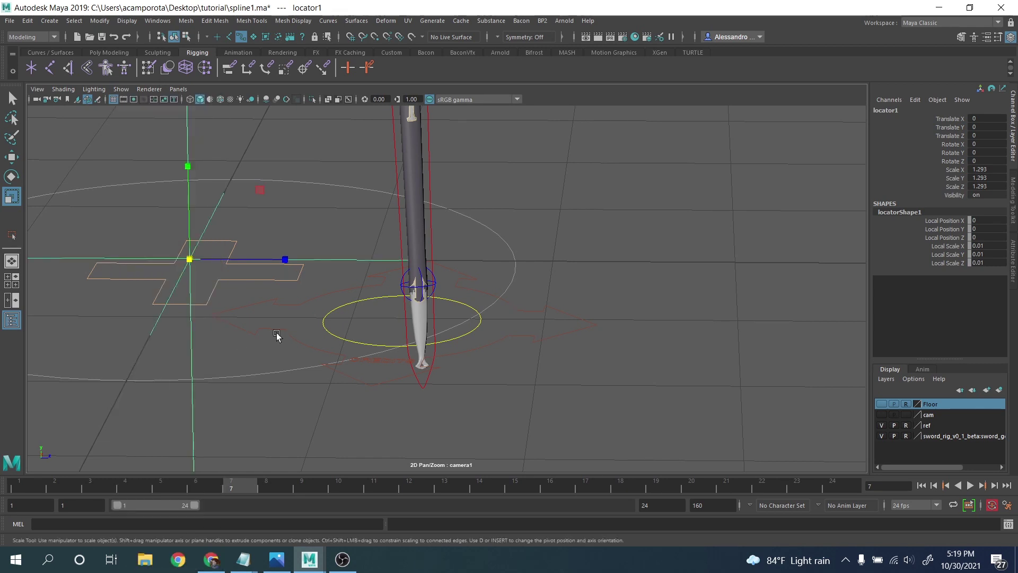
Step: Scale the locator down uniformly to about 0.636
drag(191, 258, 125, 257)
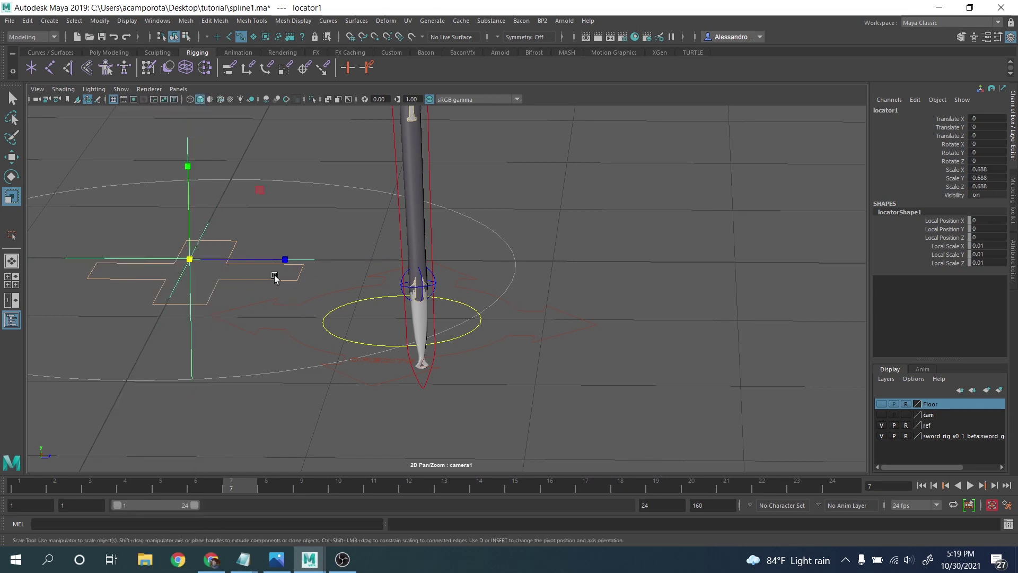
drag(190, 259, 178, 260)
key(w)
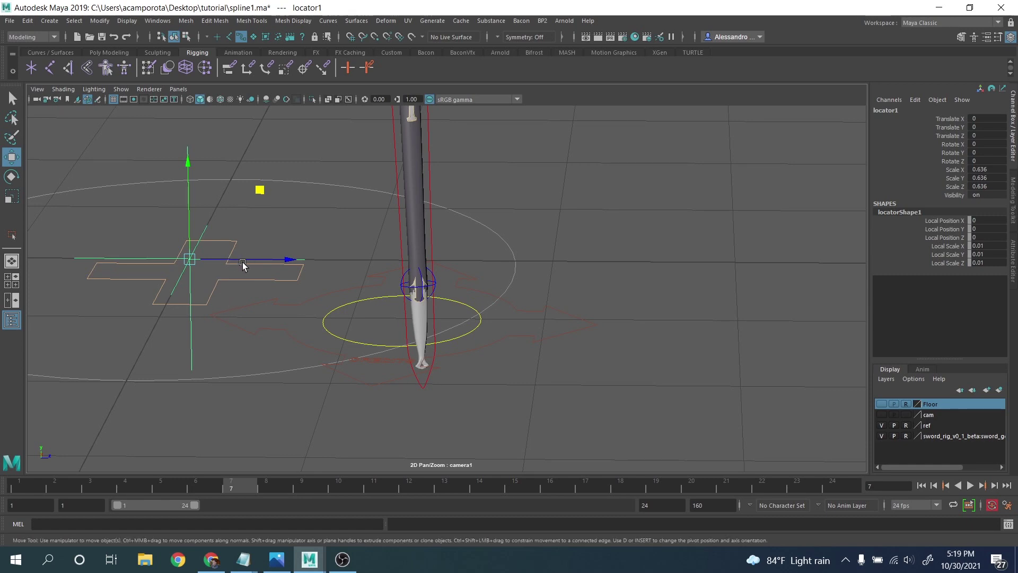
Step: Switch to the perspective view and move the locator to the sword's tip at about -1.437, -0.035, 1.397
click(179, 89)
mouse_move(234, 99)
click(312, 111)
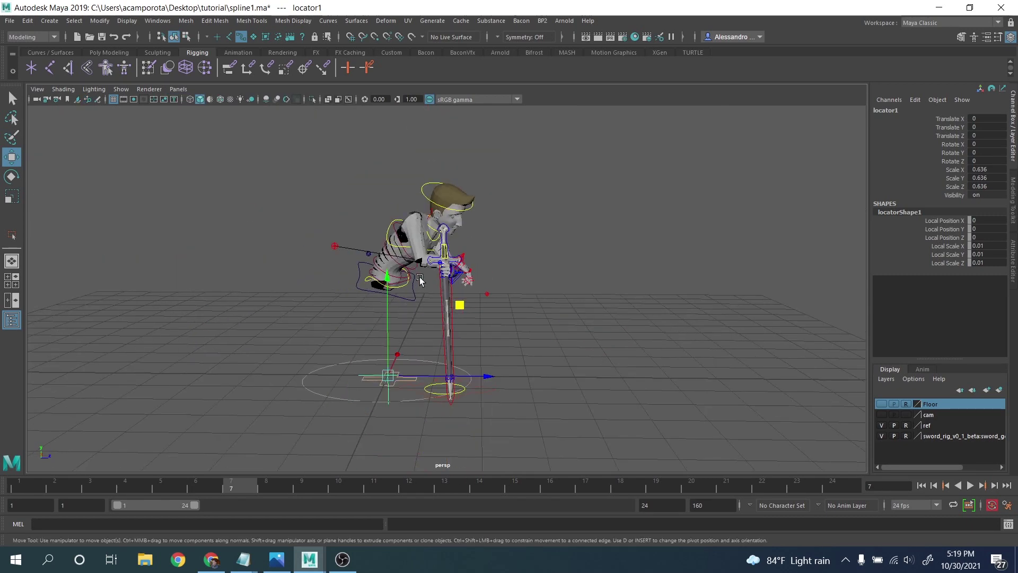
alt+drag(419, 276, 426, 334)
alt+middle_drag(425, 334, 418, 253)
drag(458, 212, 552, 277)
middle_drag(552, 277, 459, 270)
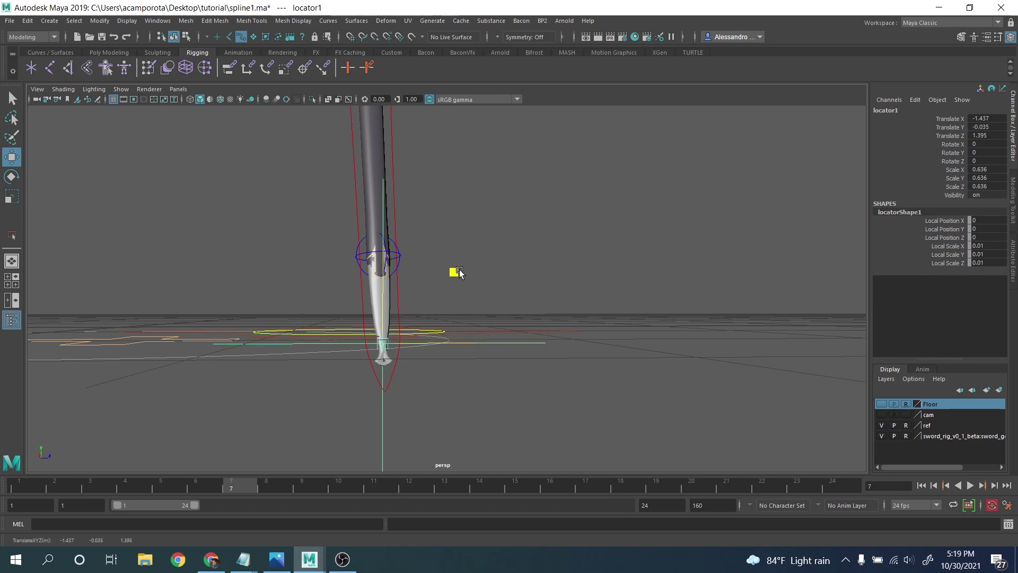
alt+drag(459, 270, 453, 308)
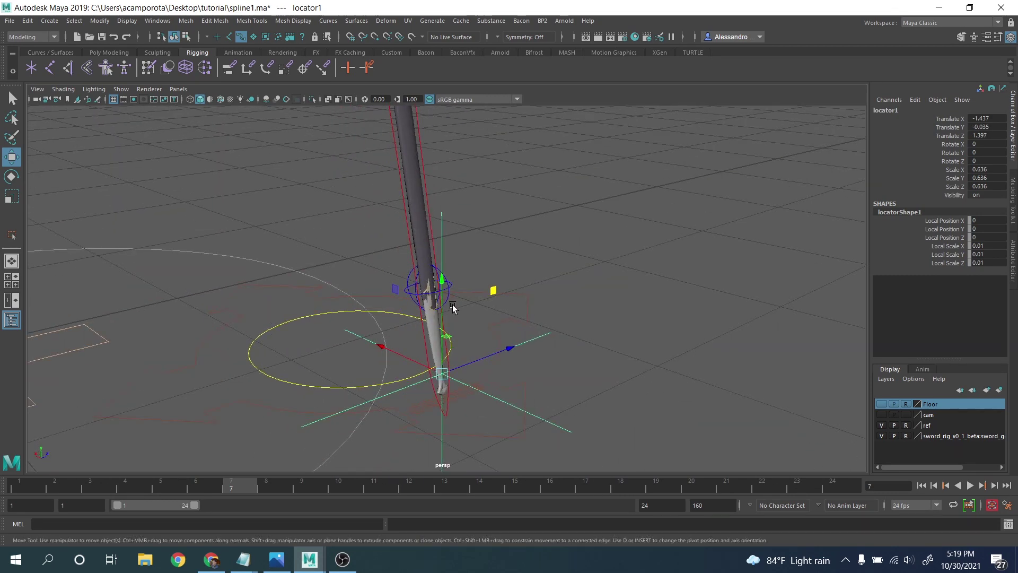
Step: Try to parent the locator to the control near the sword's tip, and undo the parenting
click(406, 284)
key(p)
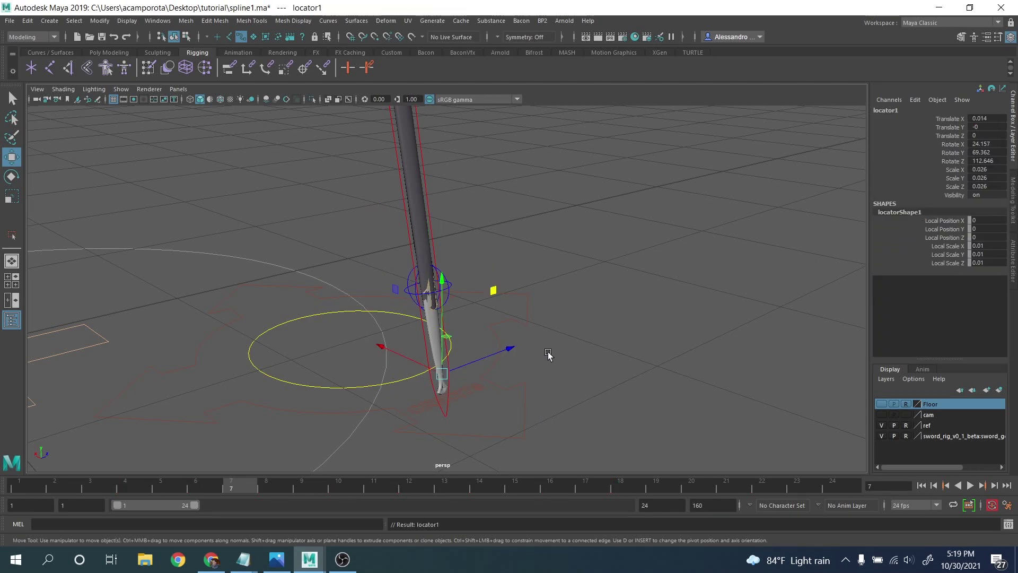
alt+drag(537, 347, 420, 345)
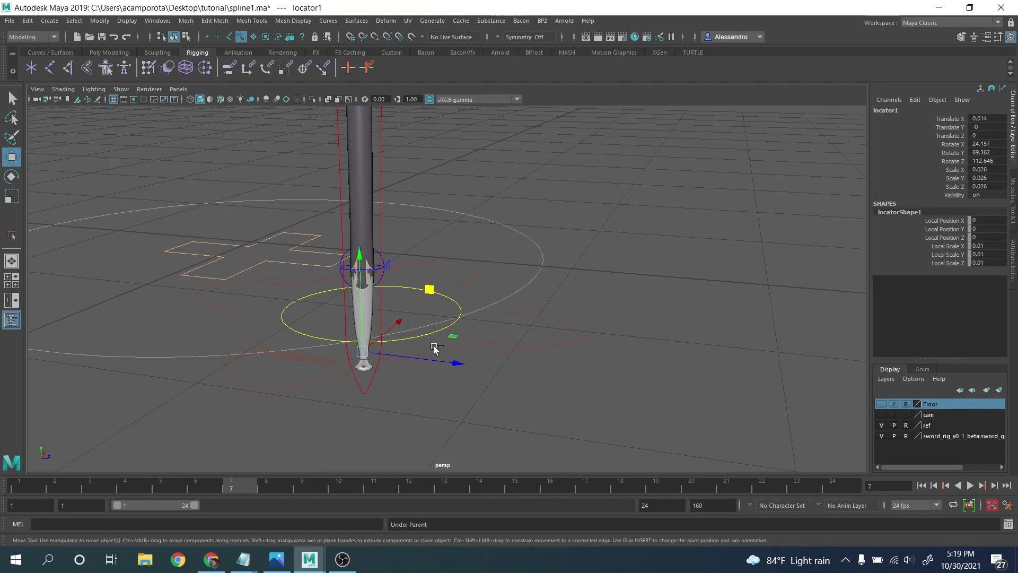
click(555, 364)
alt+drag(555, 364, 518, 386)
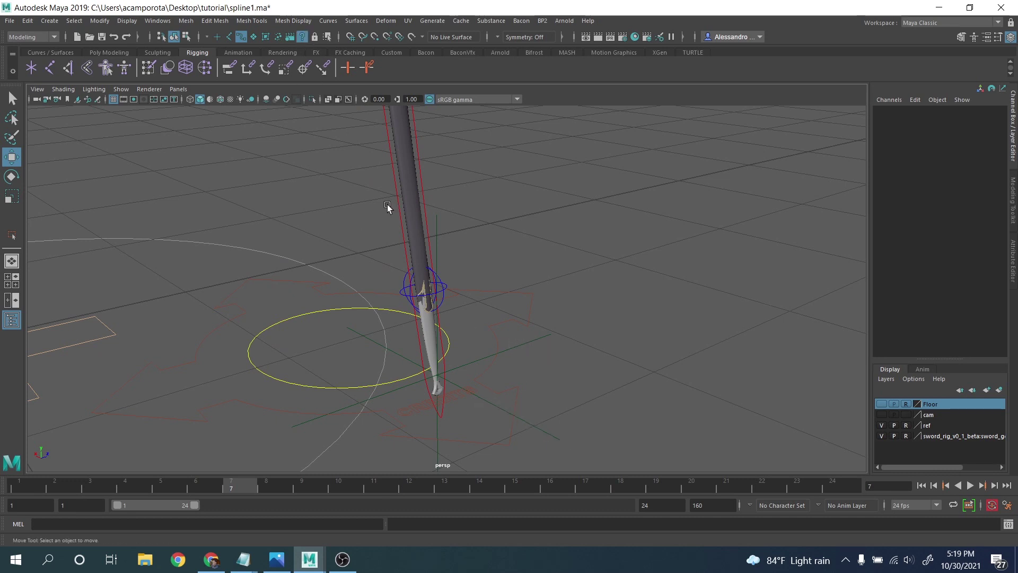
key(ctrl+z)
Step: Parent the locator to the sword blade near its tip so it follows the sword
alt+drag(552, 409, 535, 362)
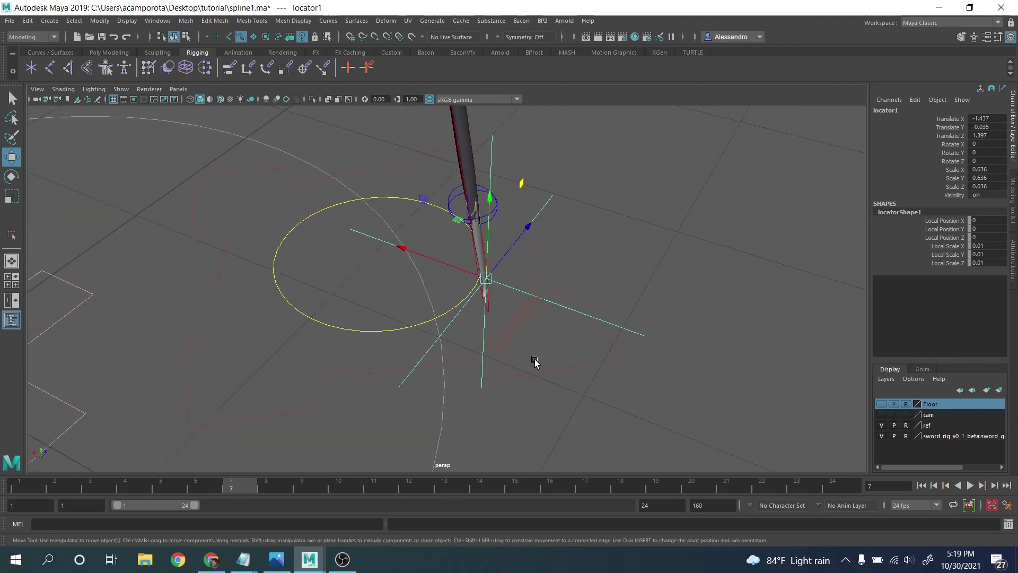
click(473, 249)
key(ctrl+z)
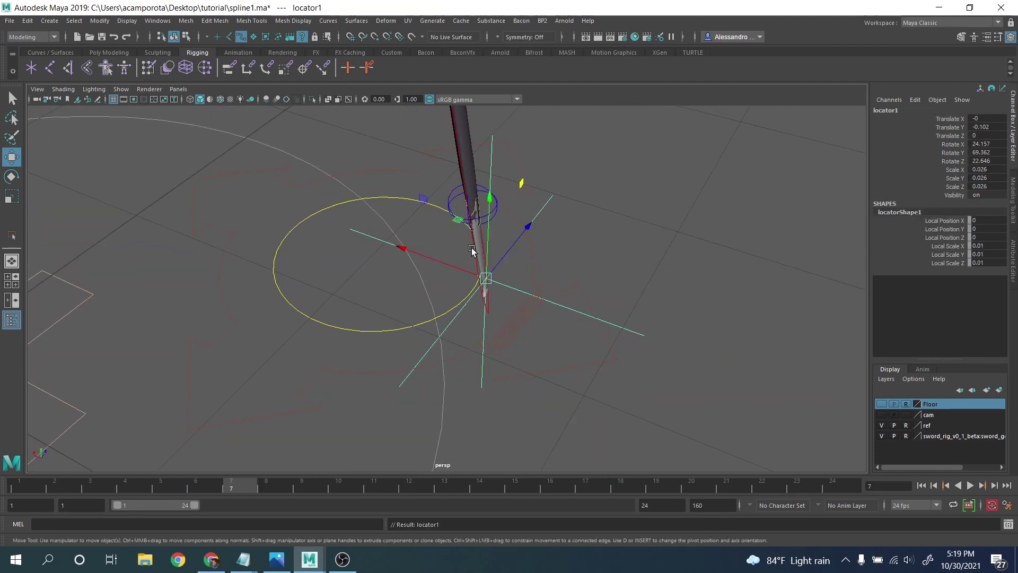
alt+drag(530, 323, 480, 255)
alt+right_drag(479, 255, 149, 445)
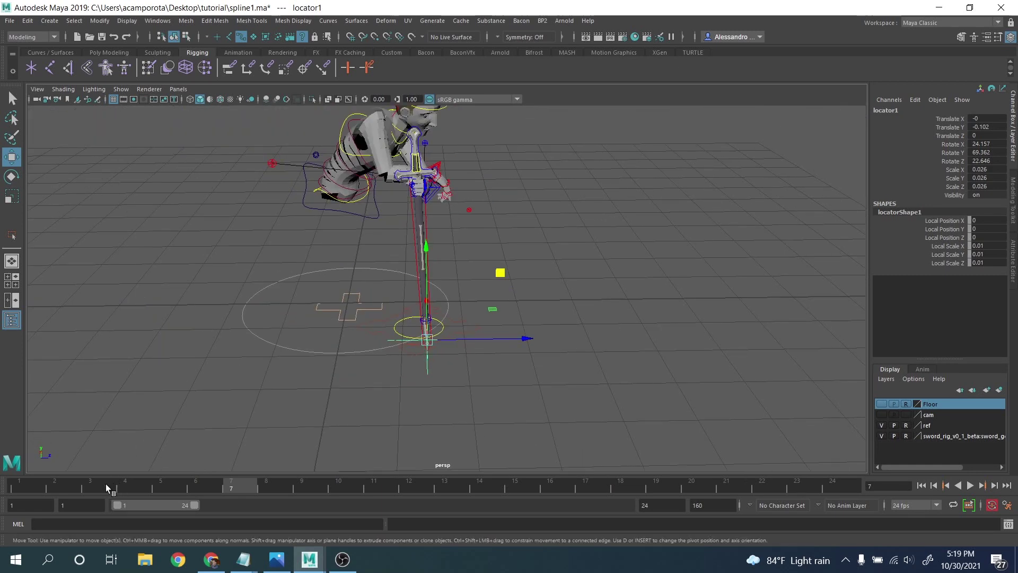
Step: Play the animation to check that the locator follows the sword tip, and save the scene
key(alt+v)
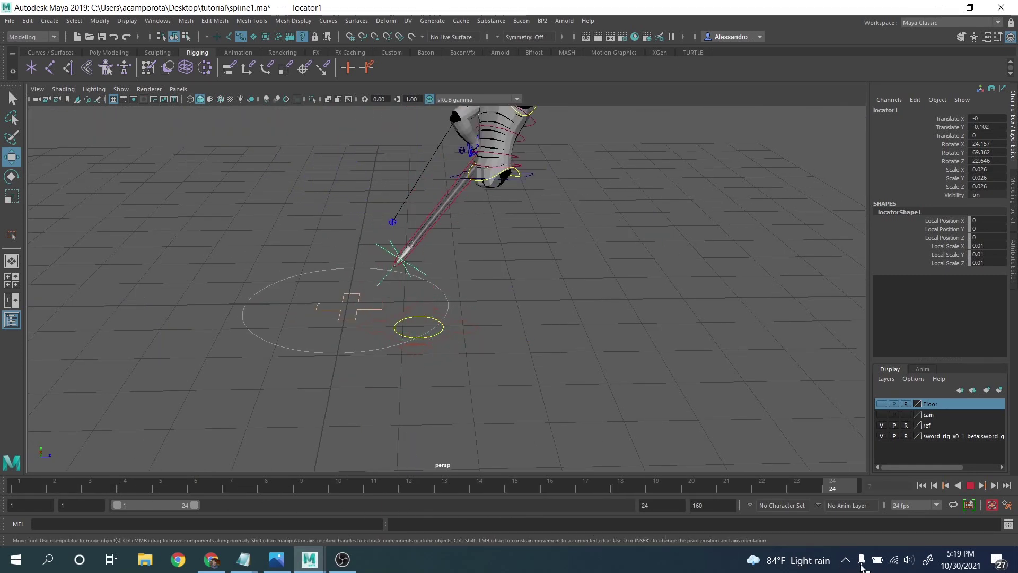
click(418, 477)
click(9, 21)
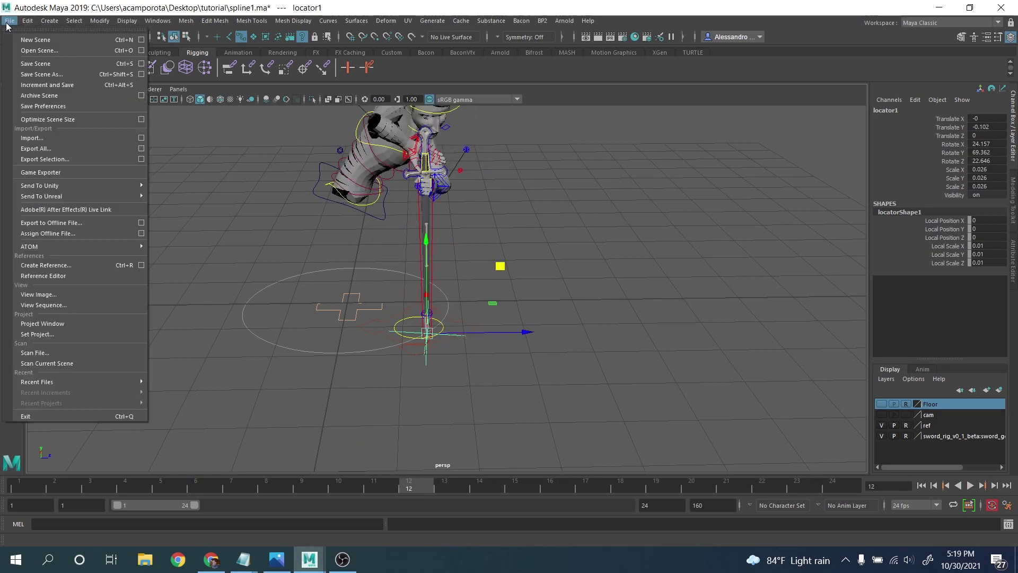
click(24, 64)
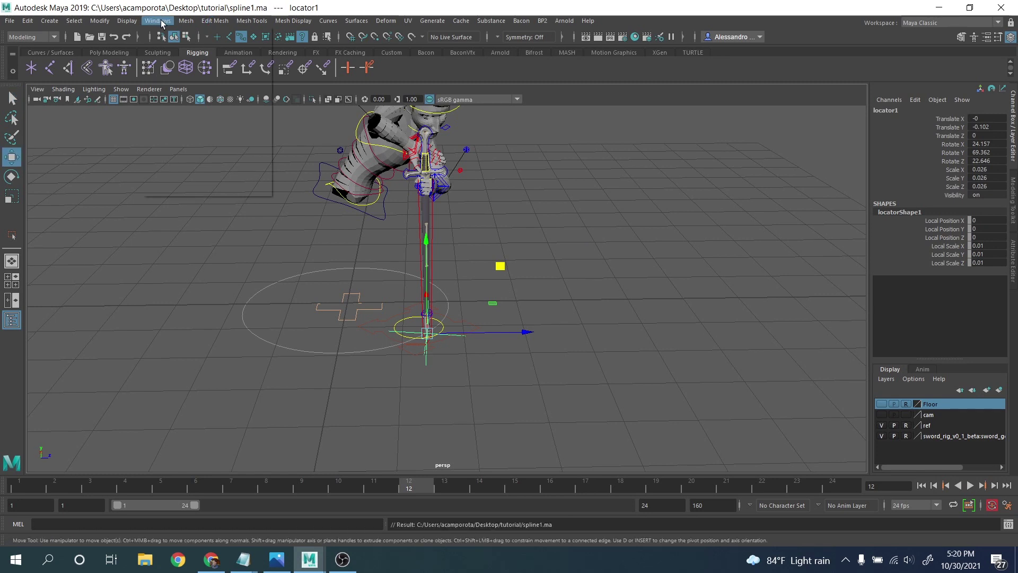
Step: Switch to the Animation menu set and bake the locator's channels to keys on every frame from 1 to 24
mouse_move(220, 24)
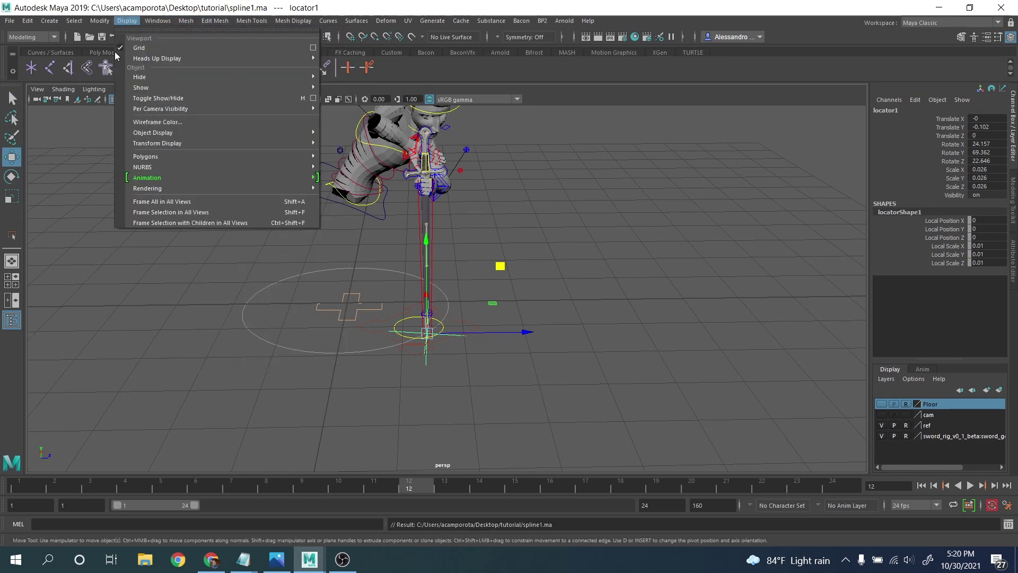
click(32, 38)
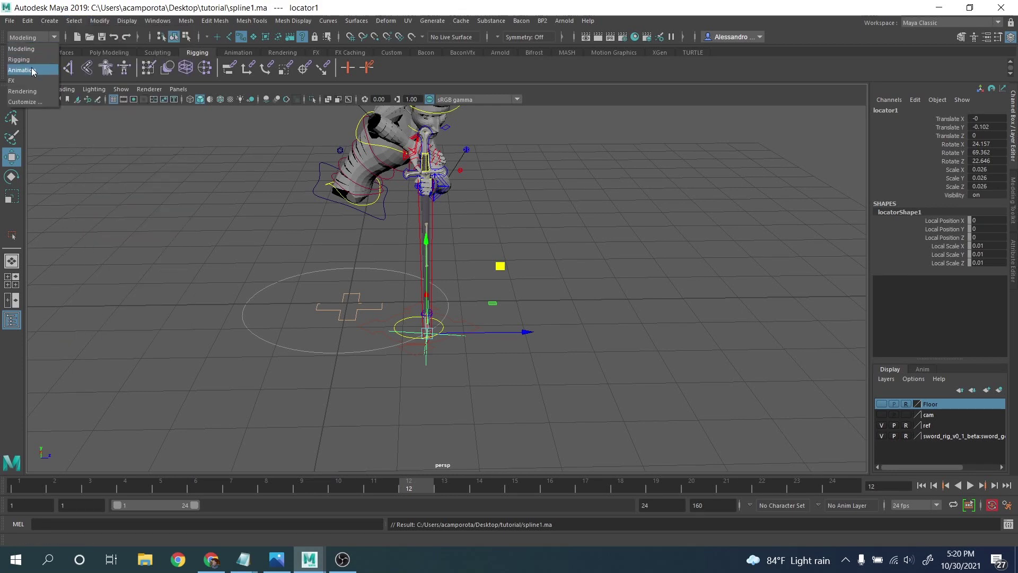
click(22, 70)
click(183, 21)
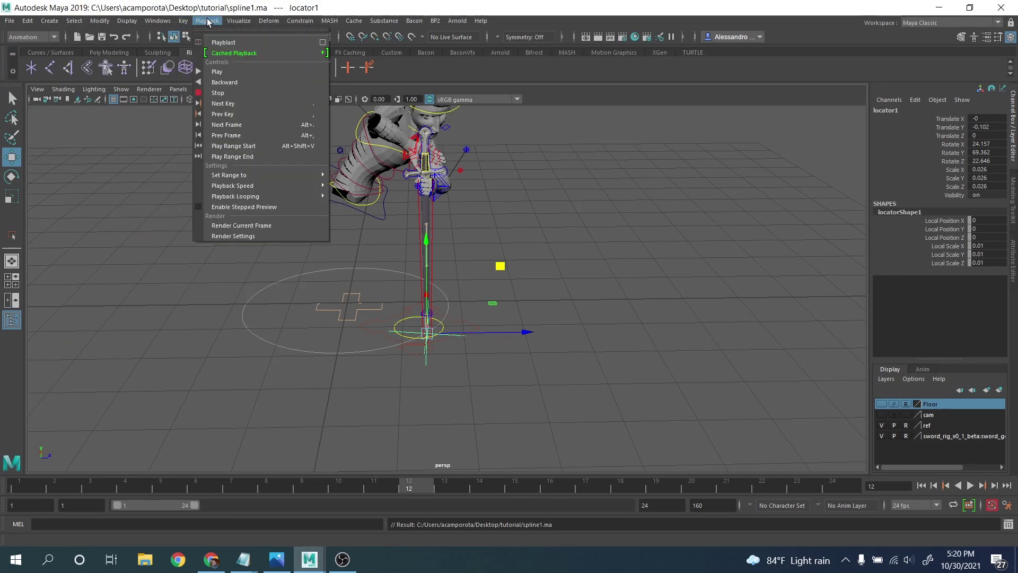
click(233, 207)
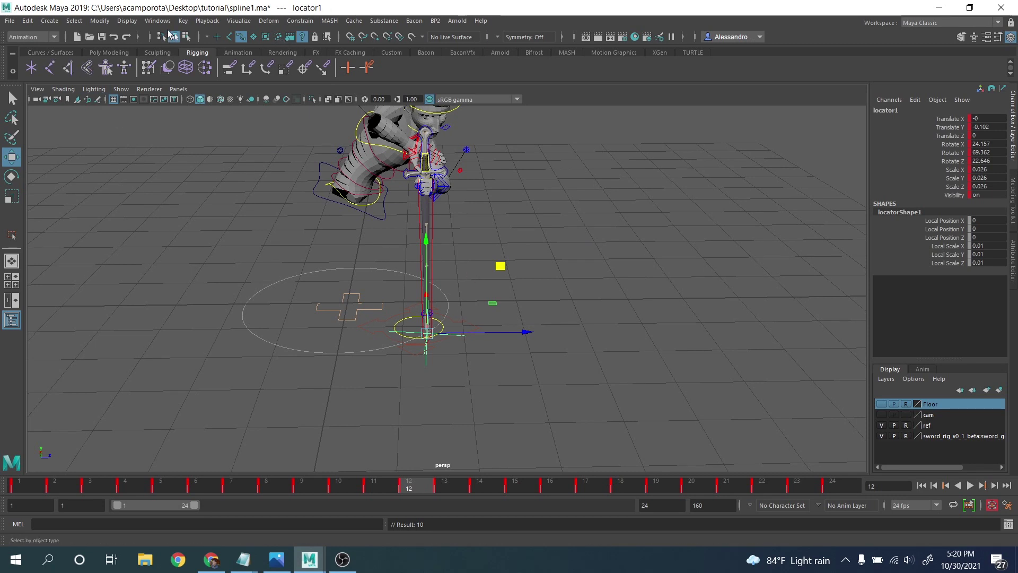
Step: Create an editable motion trail for the locator at the sword's tip
click(238, 53)
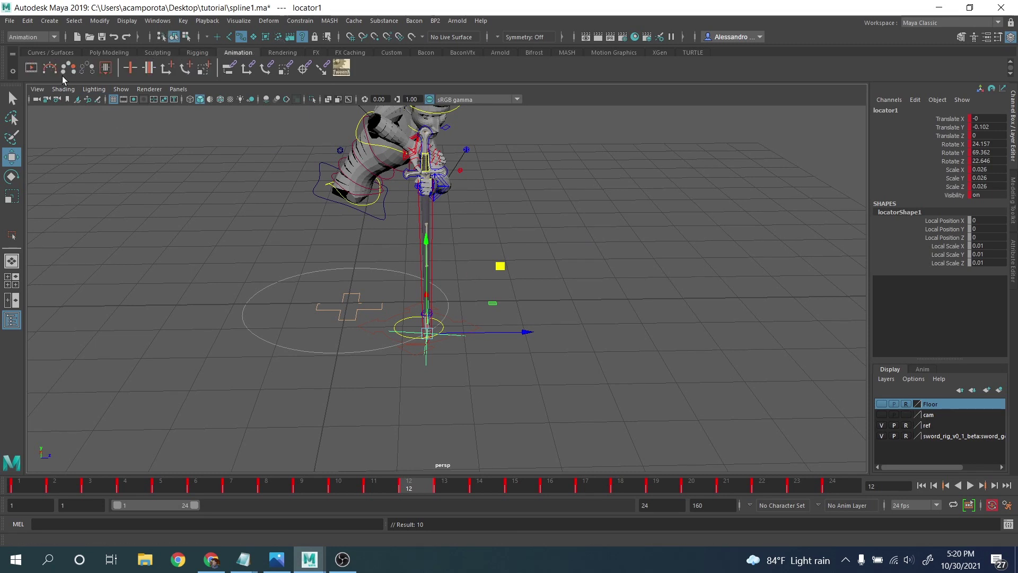
click(51, 69)
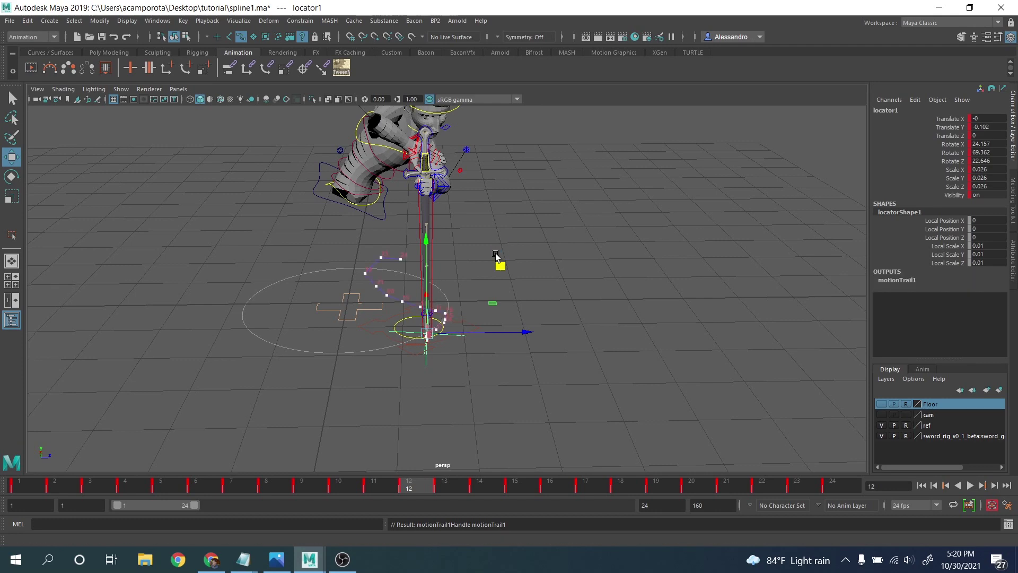
alt+drag(485, 256, 493, 217)
Step: Select the left arm IK control and return to the camera1 view with 2D pan/zoom turned off
click(438, 191)
key(e)
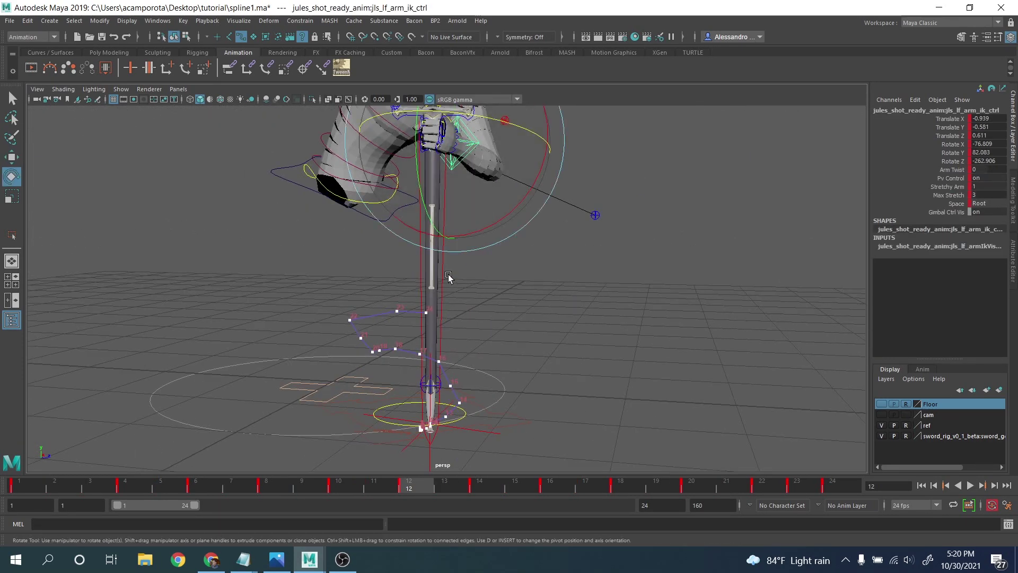
alt+drag(430, 218, 464, 265)
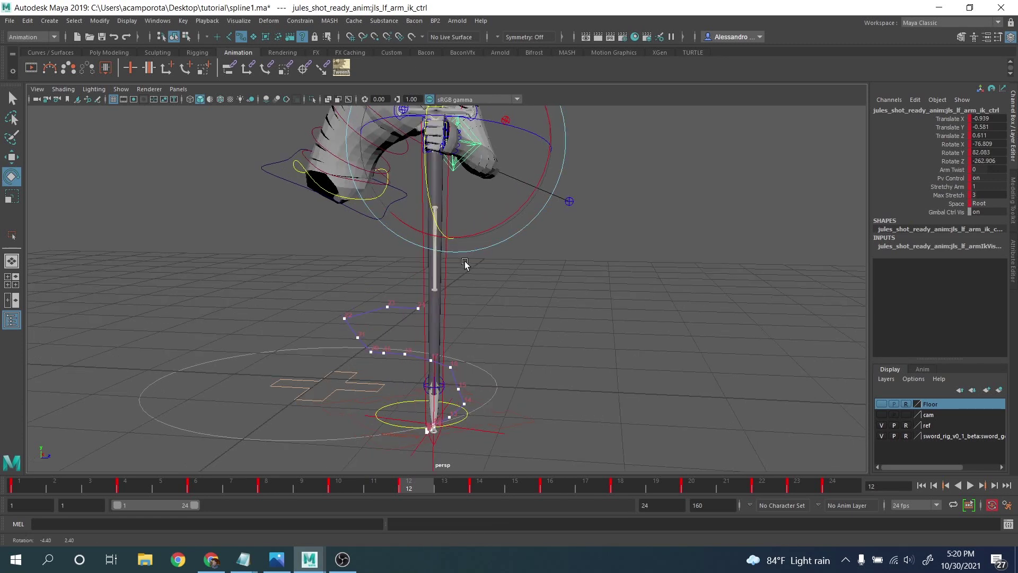
key(ctrl+z)
alt+drag(560, 195, 555, 253)
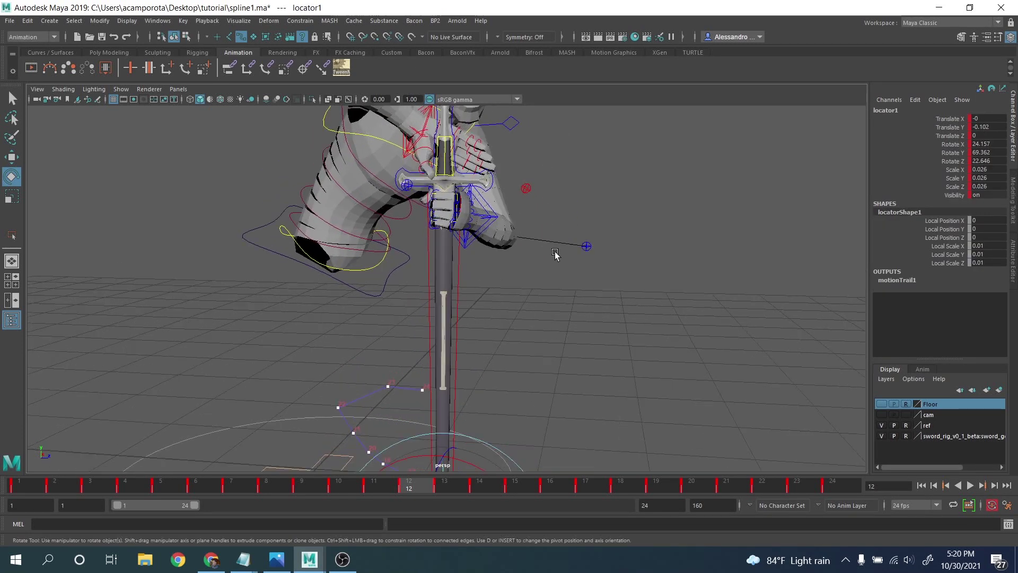
click(497, 218)
click(178, 89)
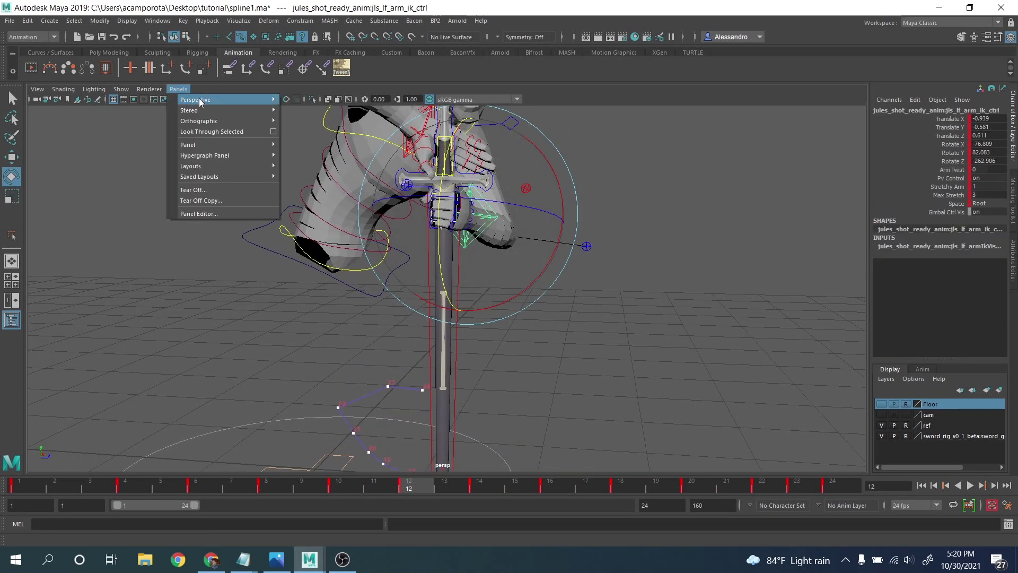
click(317, 100)
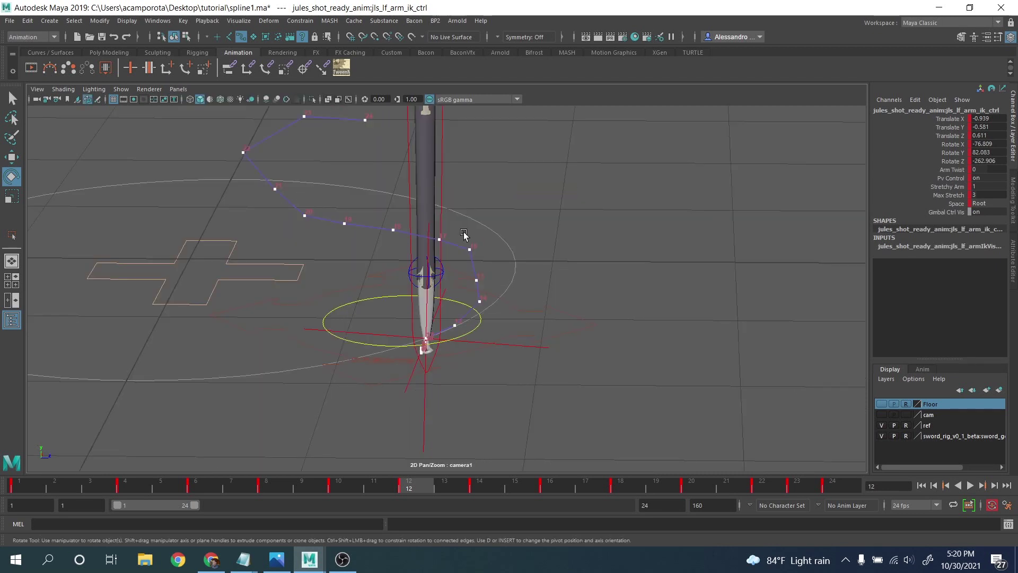
key(backslash)
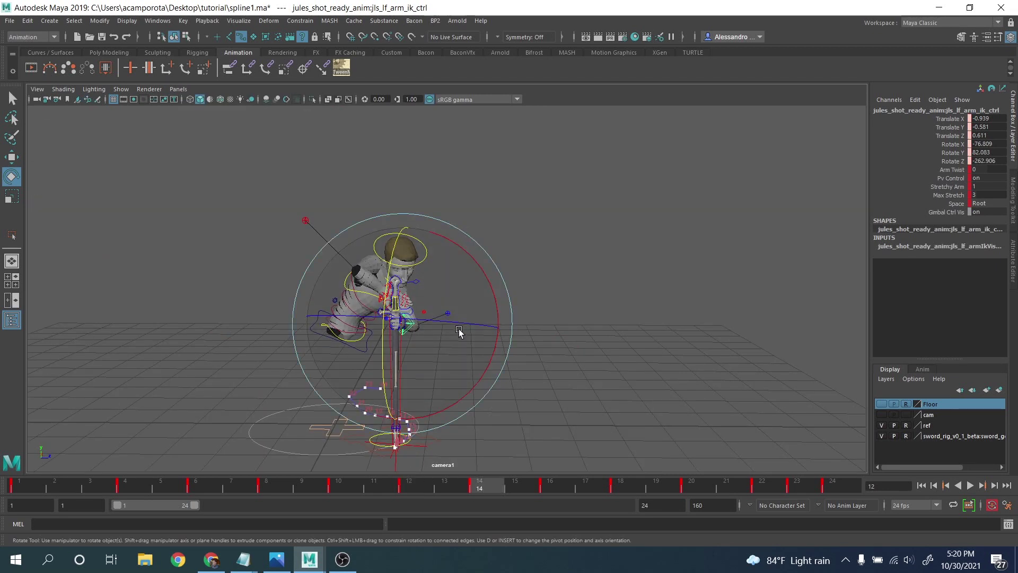
Step: Zoom camera1's 2D view onto the sword tip's trail and rotate the left arm IK control at frame 20 to about -63, 82, -412
key(period)
key(period)
key(comma)
key(backslash)
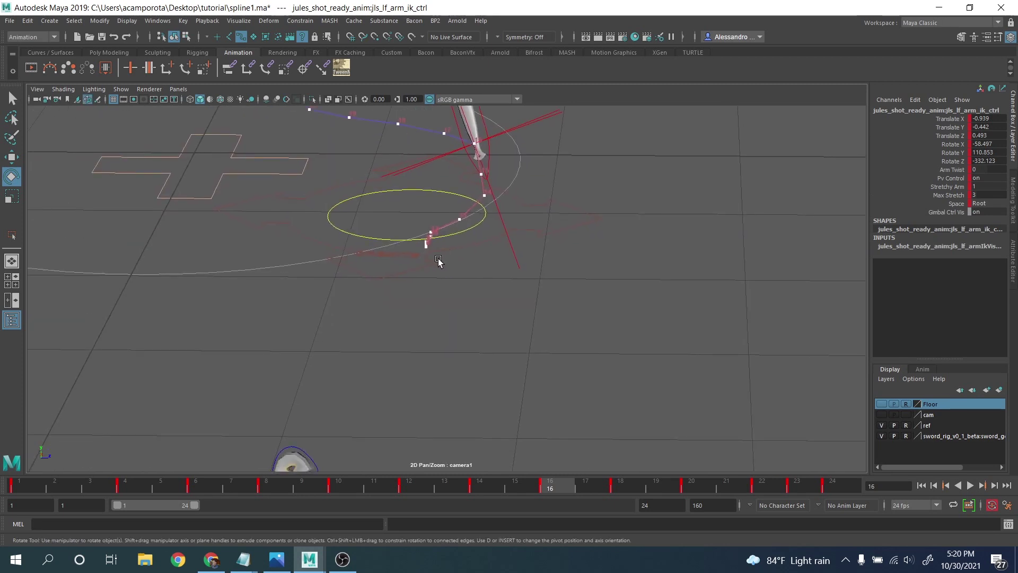
middle_drag(463, 250, 450, 396)
right_drag(403, 339, 338, 275)
middle_drag(392, 239, 378, 361)
right_drag(378, 360, 332, 242)
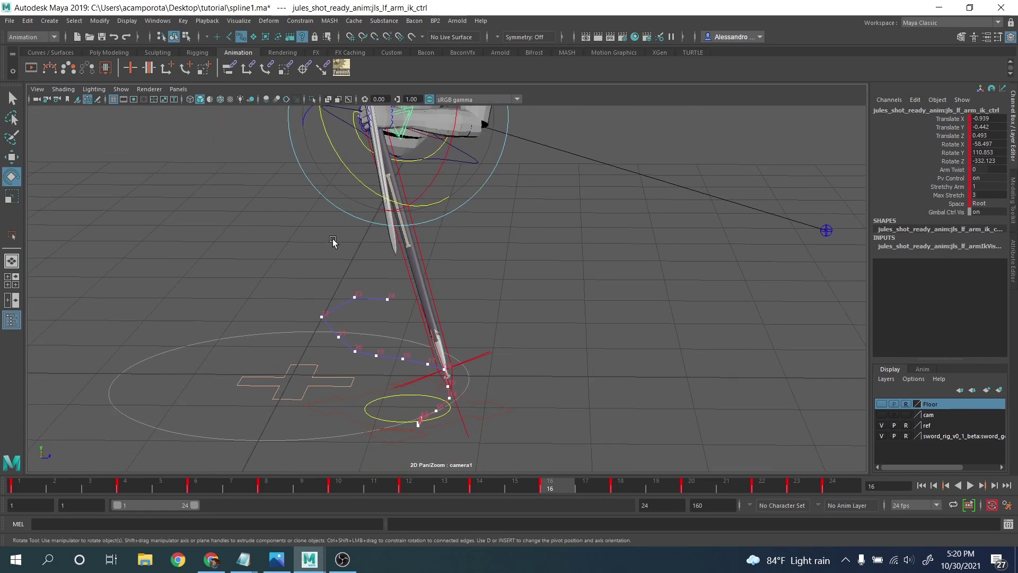
middle_drag(332, 241, 406, 260)
key(period)
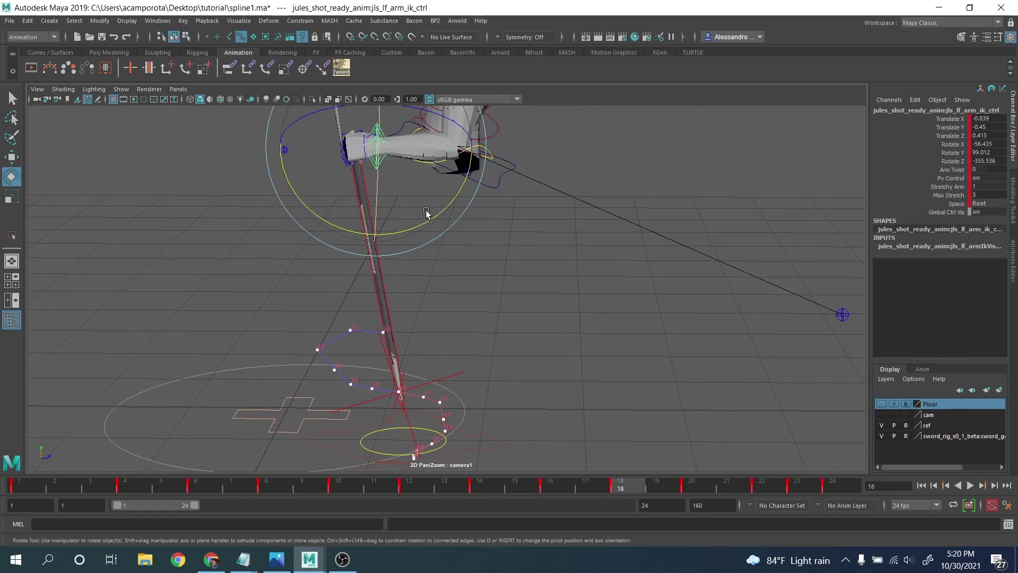
key(period)
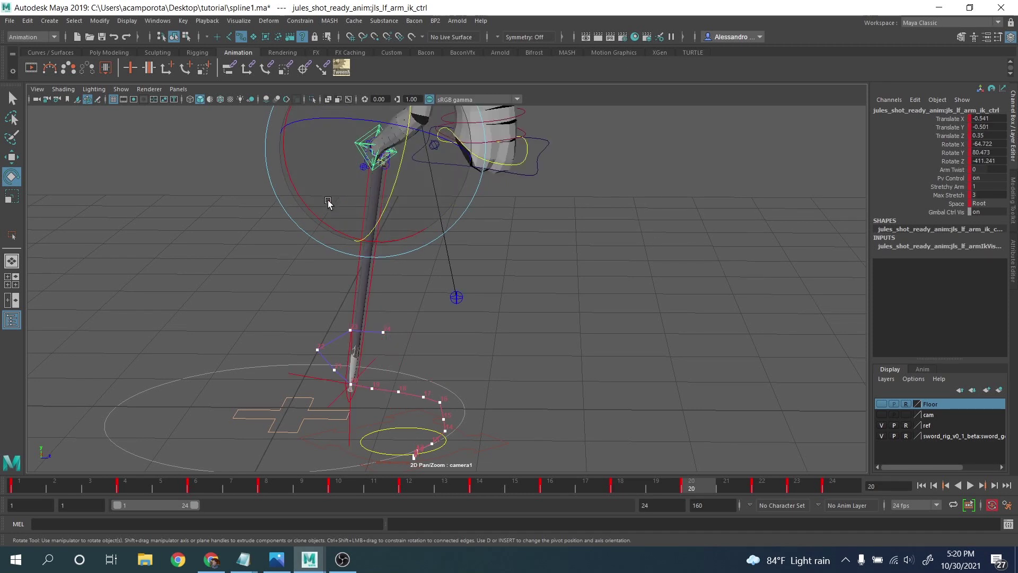
drag(307, 201, 335, 200)
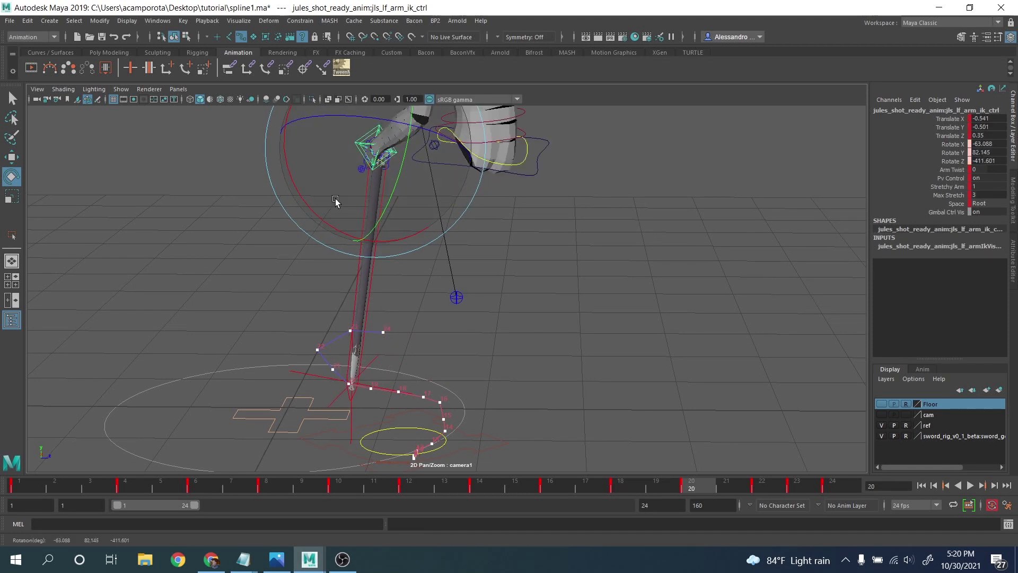
Step: In the perspective view, set the left arm IK control's Rotate Y at frame 22 to about 62 to smooth the sword tip's arc
key(period)
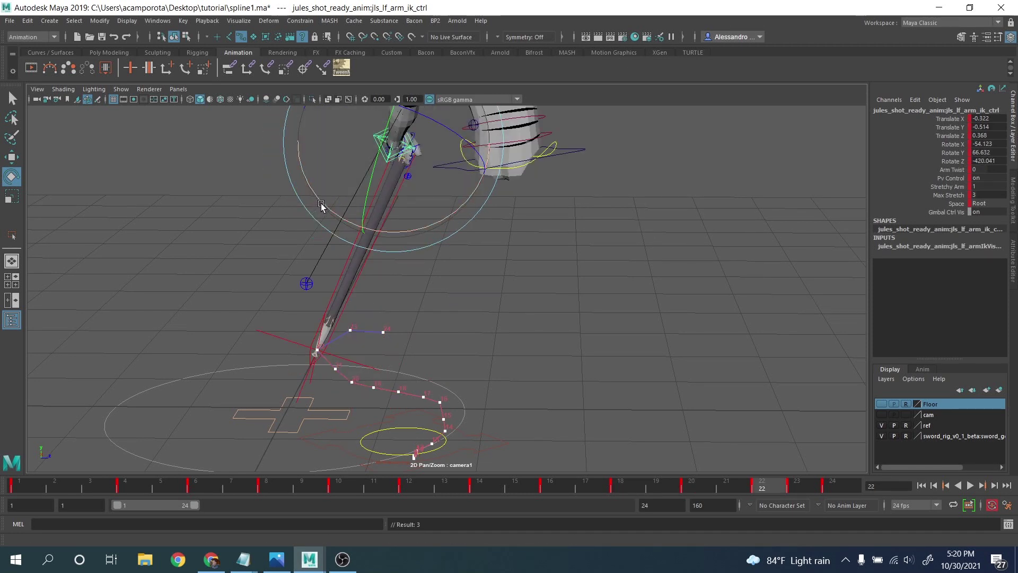
key(period)
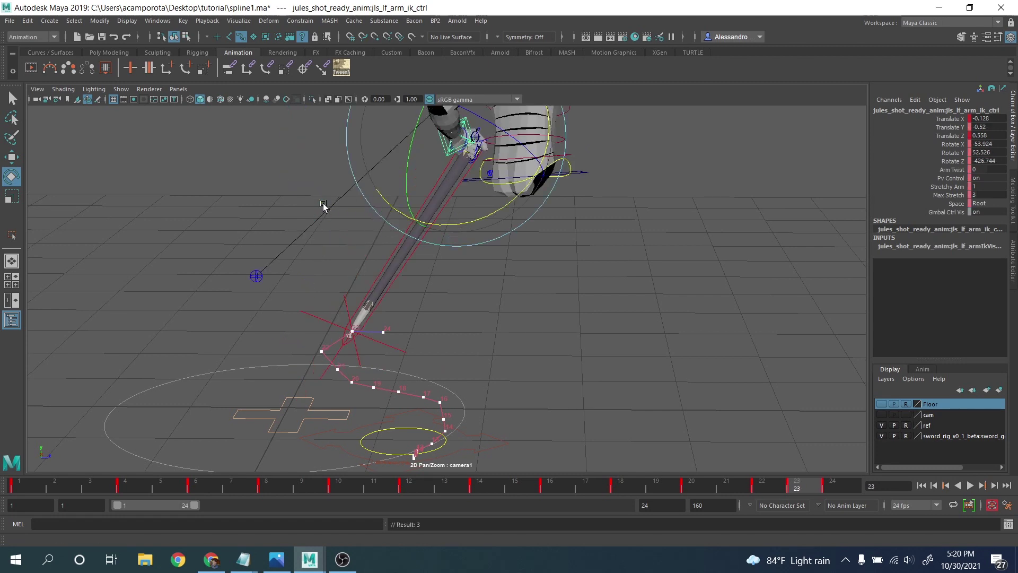
click(179, 89)
click(326, 106)
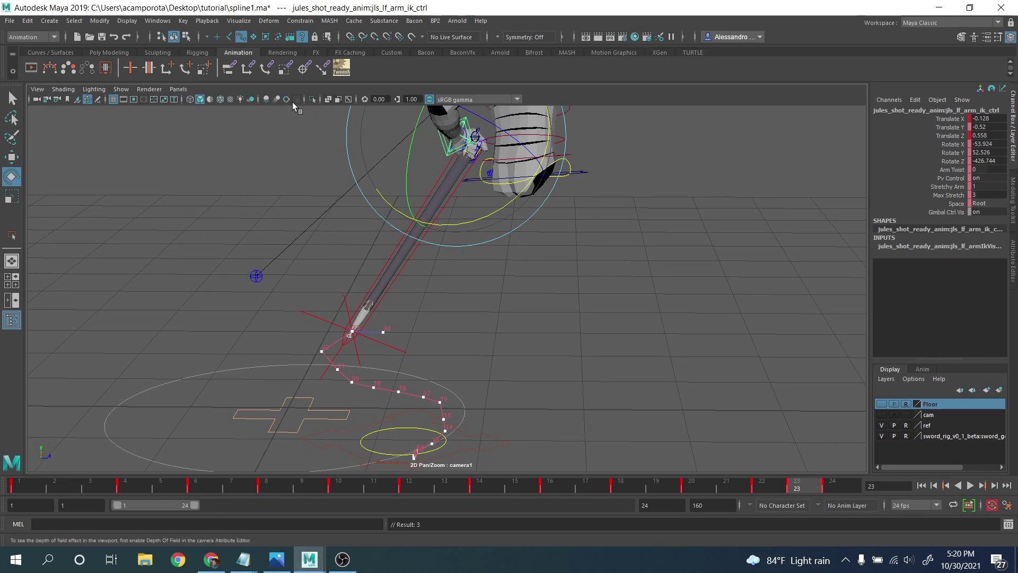
click(179, 89)
mouse_move(199, 100)
click(320, 105)
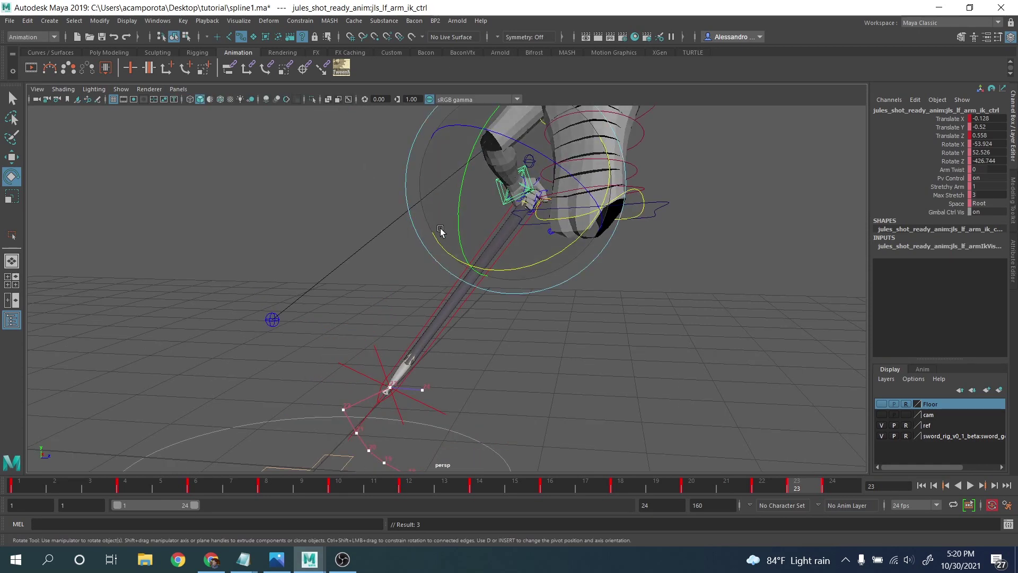
alt+drag(402, 249, 513, 242)
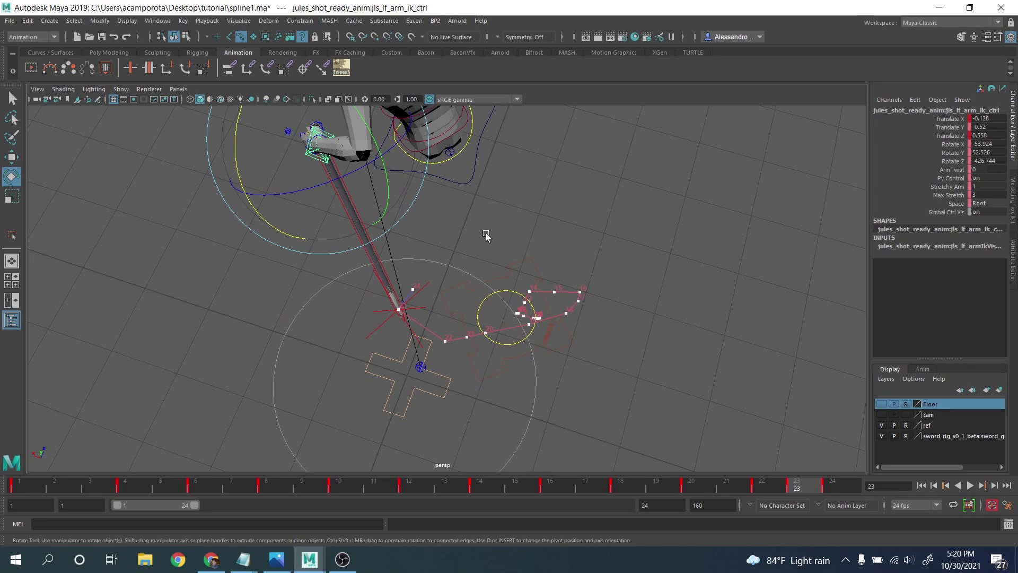
key(alt+comma)
alt+drag(409, 224, 345, 254)
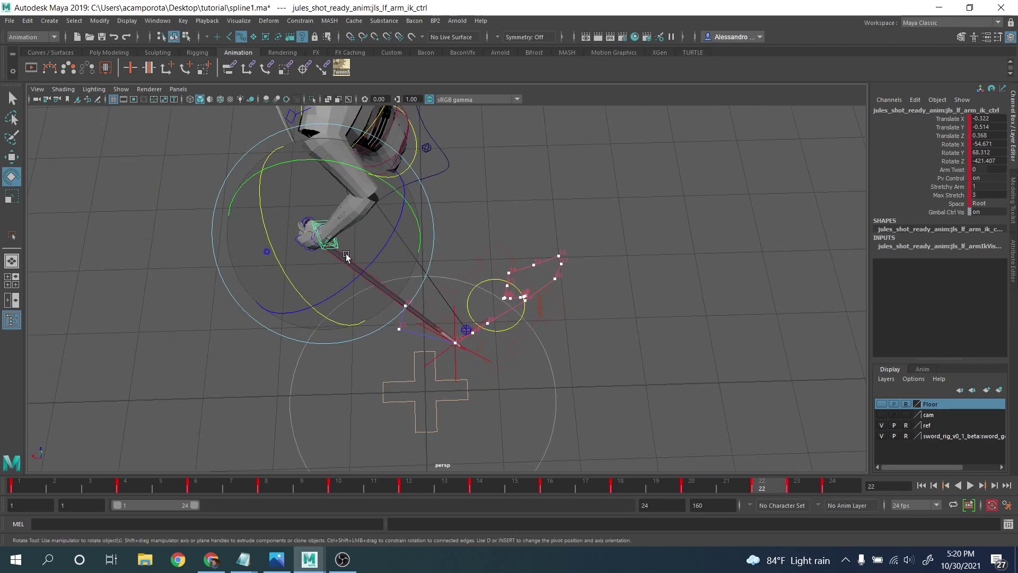
right_drag(353, 257, 373, 281)
mouse_move(381, 297)
mouse_down()
mouse_move(393, 303)
mouse_move(383, 304)
mouse_up()
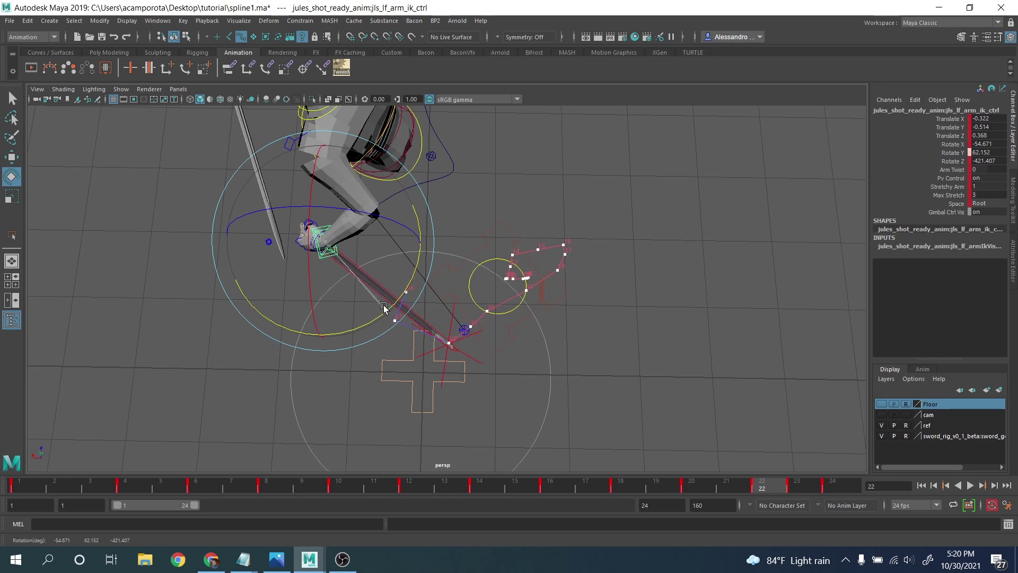
Step: Rotate and key the left arm IK control at frame 20 to about -60.6, 70.9, -408, and set Rotate Y to 51.07 at frame 23
key(comma)
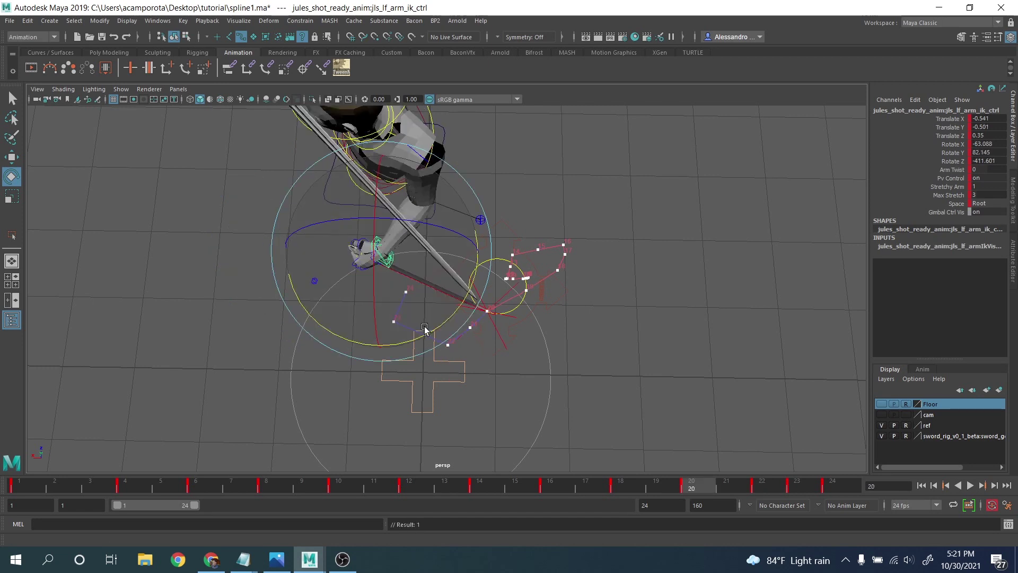
drag(419, 332, 412, 329)
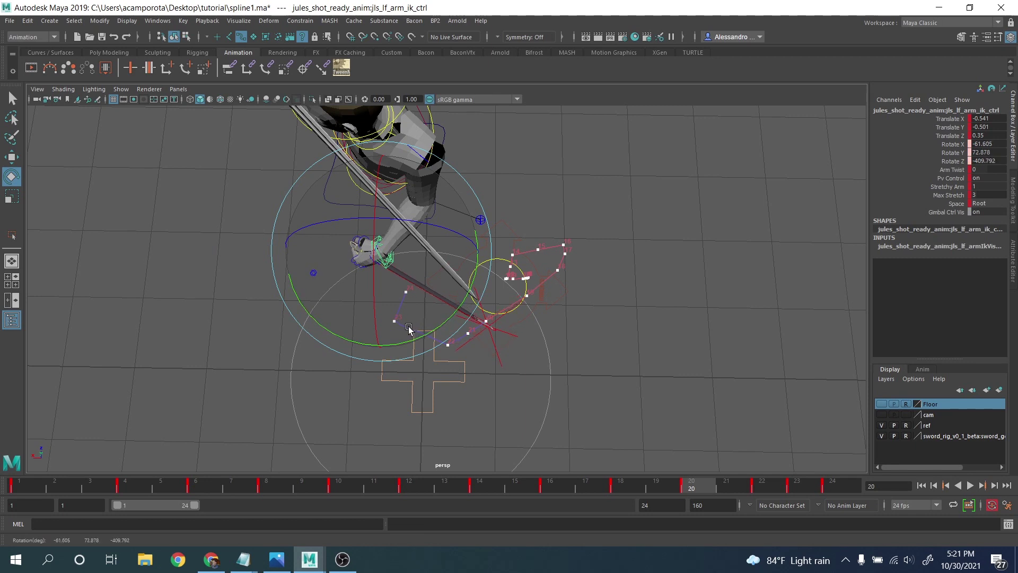
key(shift+e)
key(period)
key(period)
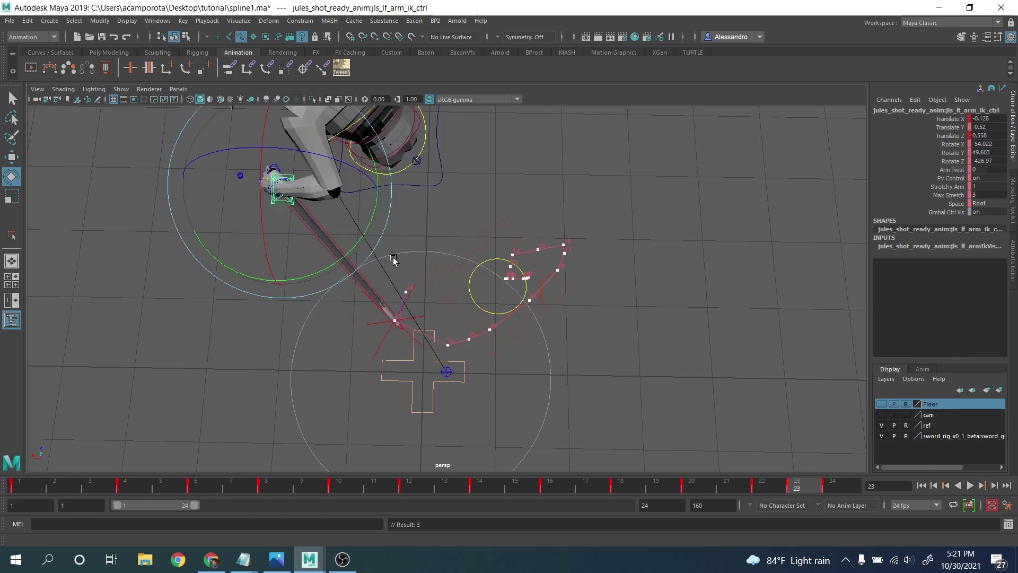
drag(361, 240, 362, 240)
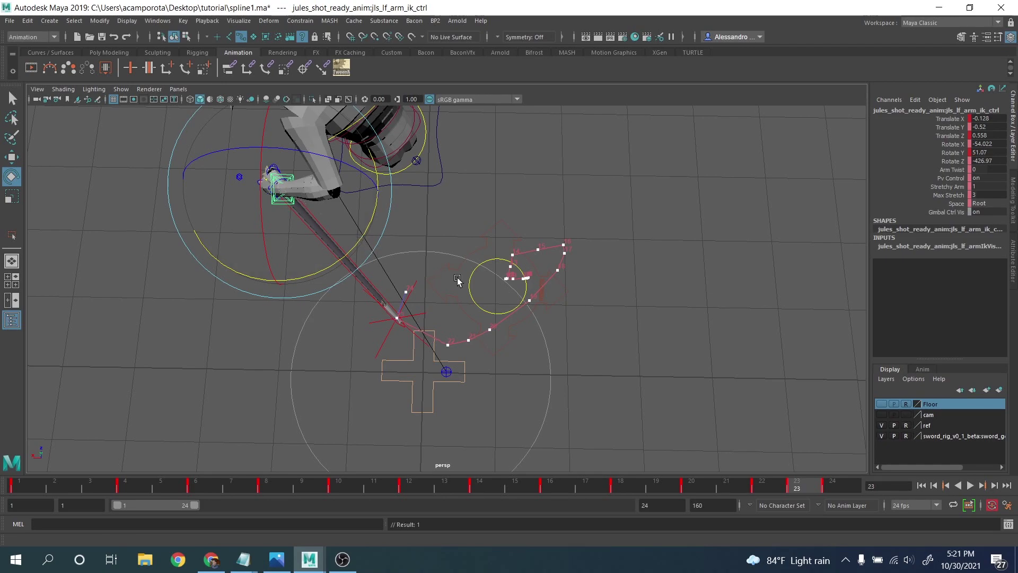
Step: Rotate the left arm IK control at frame 22 to about -58.3, 69.2, -438.7 to level the tip's trail, and key the rotation
alt+drag(457, 281, 368, 262)
key(alt+comma)
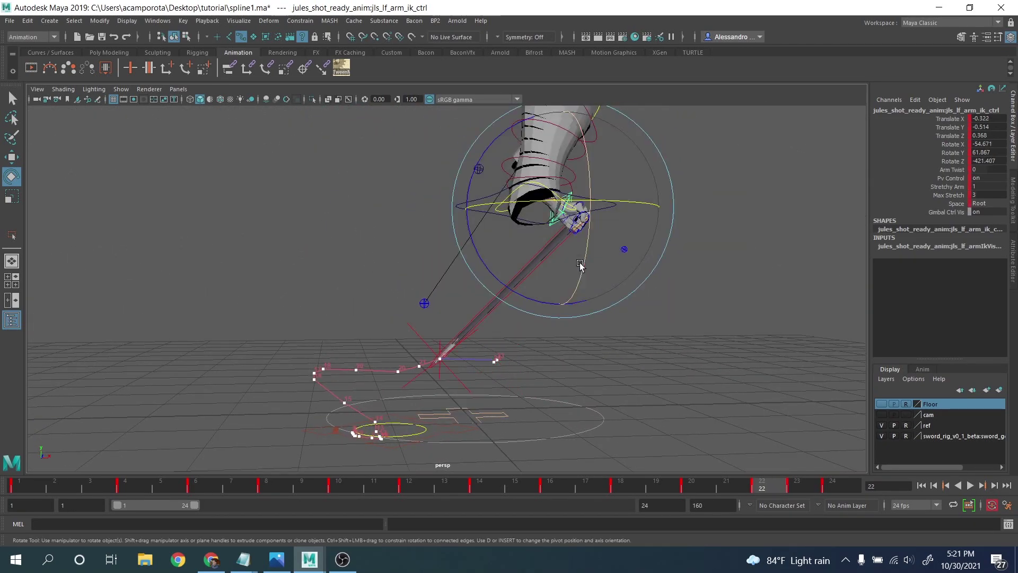
click(582, 260)
key(shift+e)
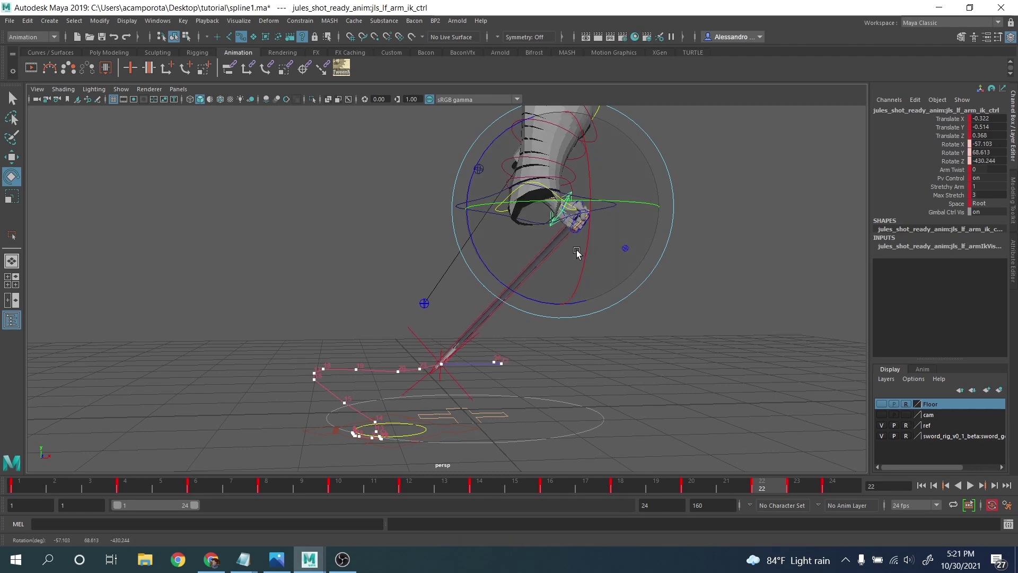
drag(576, 250, 663, 279)
key(shift+e)
Step: Adjust the left arm IK control's rotation at frame 20 to about -54.7, 65.1, -399.2 to reshape the tip's arc
key(comma)
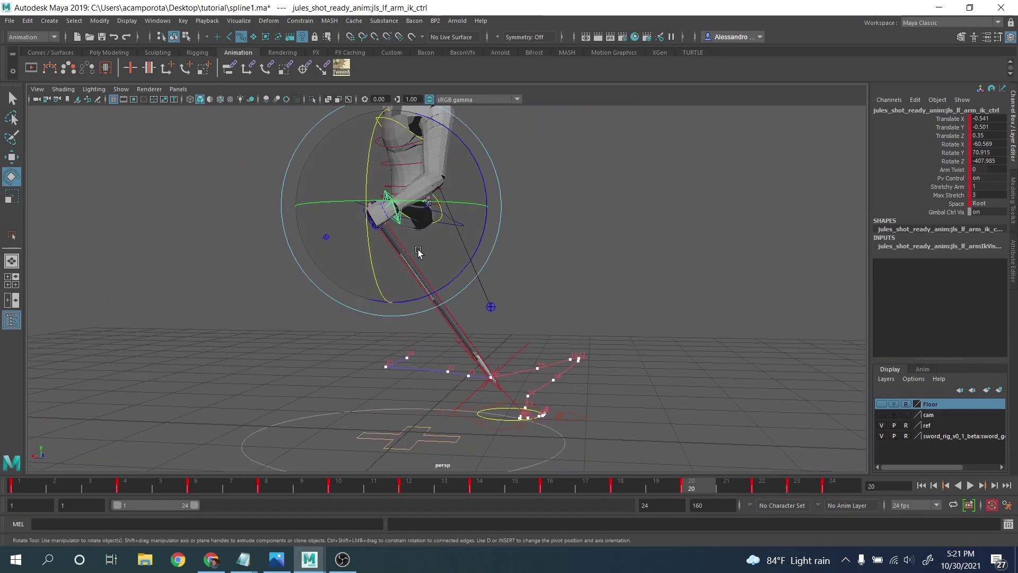
right_drag(399, 259, 380, 252)
drag(380, 252, 465, 358)
click(449, 282)
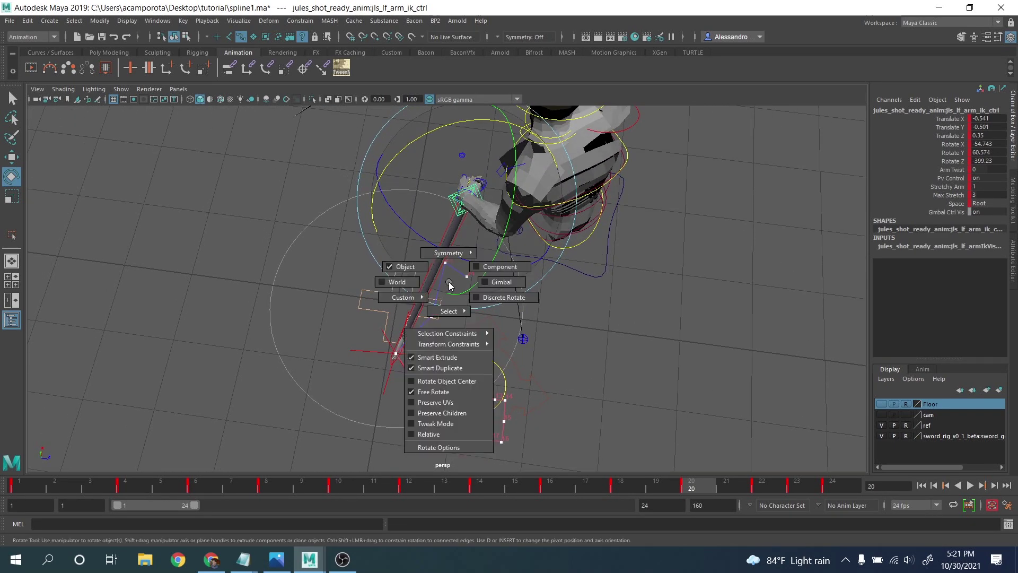
click(422, 283)
drag(443, 284, 440, 287)
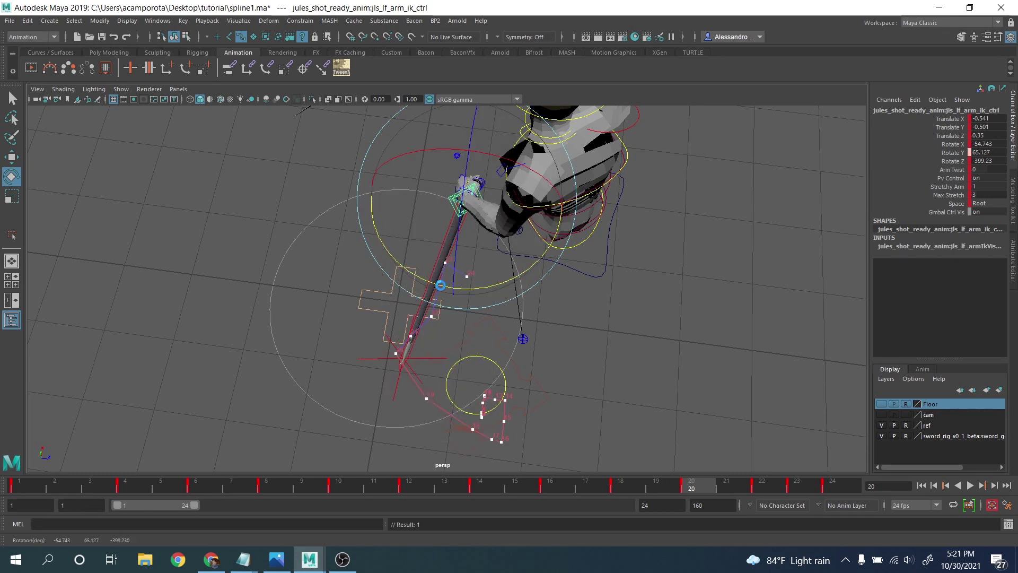
Step: Set the left arm IK control's Rotate Y to about 63.5 at frame 22 and about 61 at frame 23
key(.)
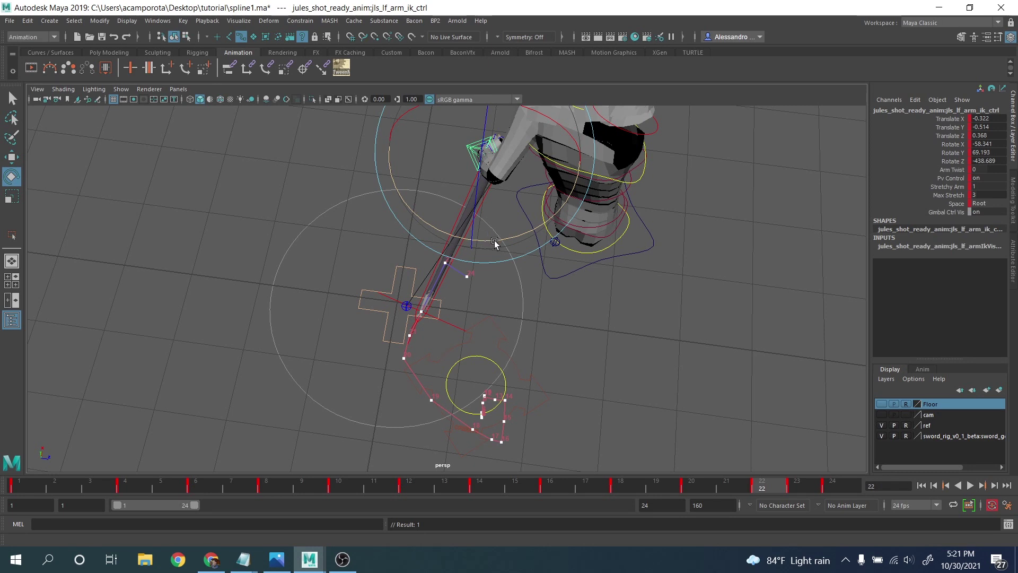
drag(483, 236, 488, 241)
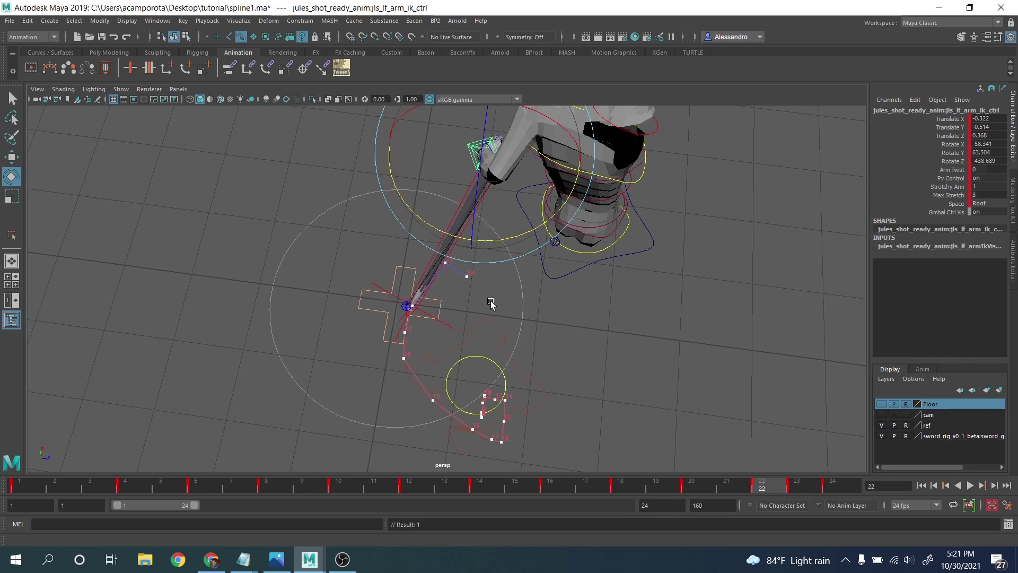
key(.)
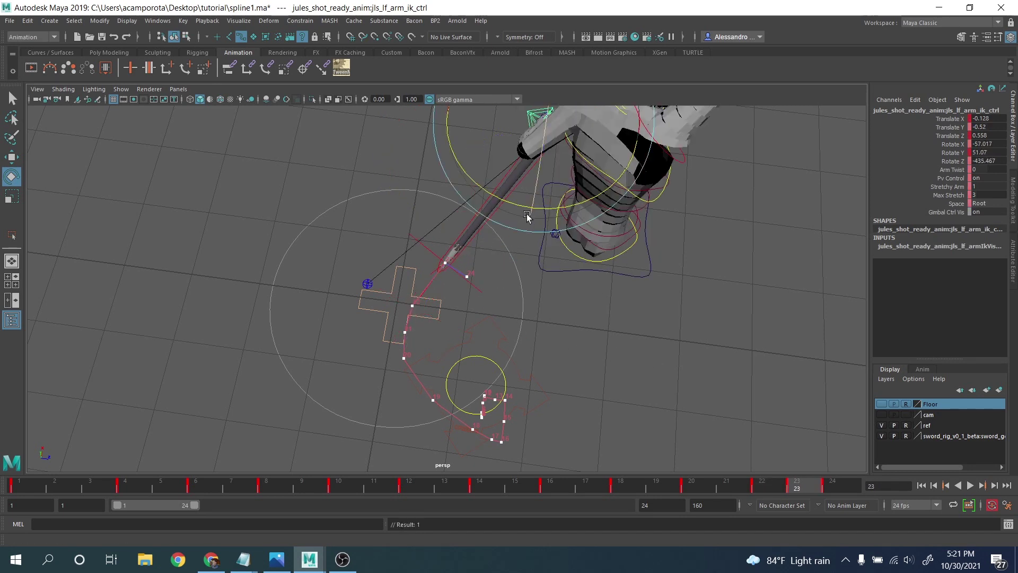
drag(526, 216, 532, 213)
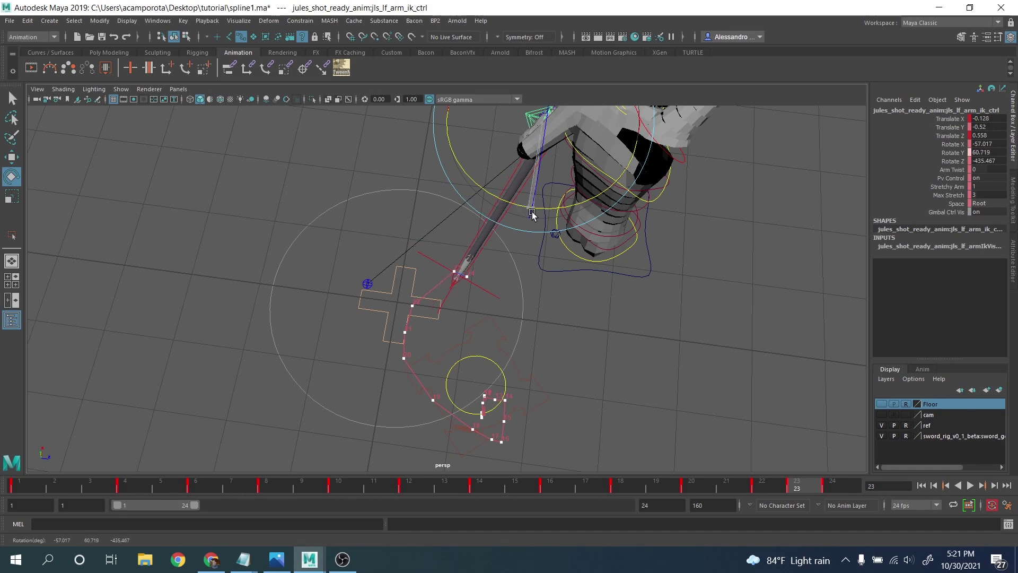
Step: Refine the left arm IK control's rotation at frame 23 to about -54.8, 54.5, -431.2, checking the trail from the side and above
key(.)
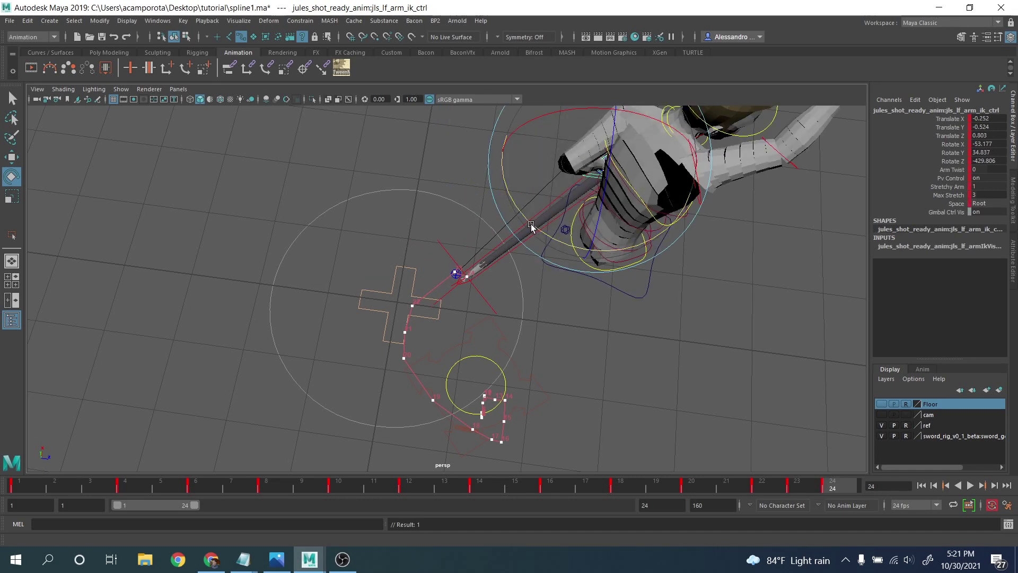
drag(529, 213, 588, 227)
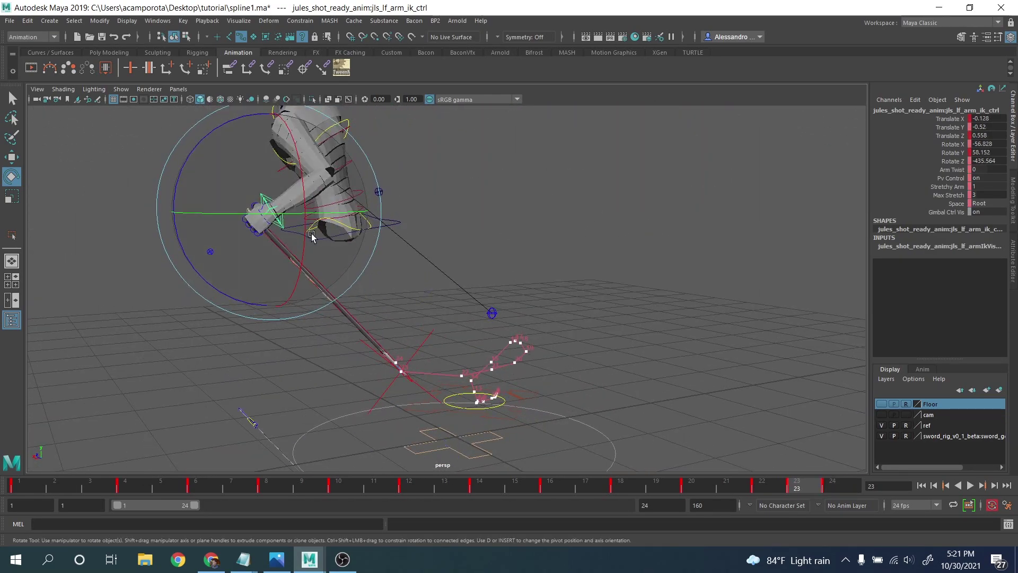
drag(309, 232, 561, 296)
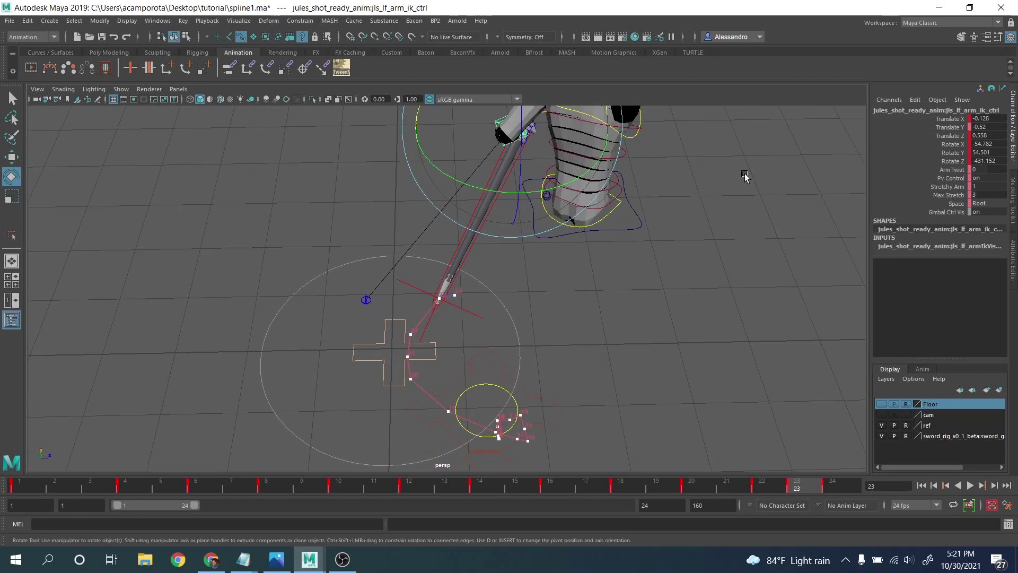
alt+drag(745, 177, 670, 269)
Step: Delete the motion trail handle using the Animation workspace's Outliner, and return to the Maya Classic workspace
click(911, 24)
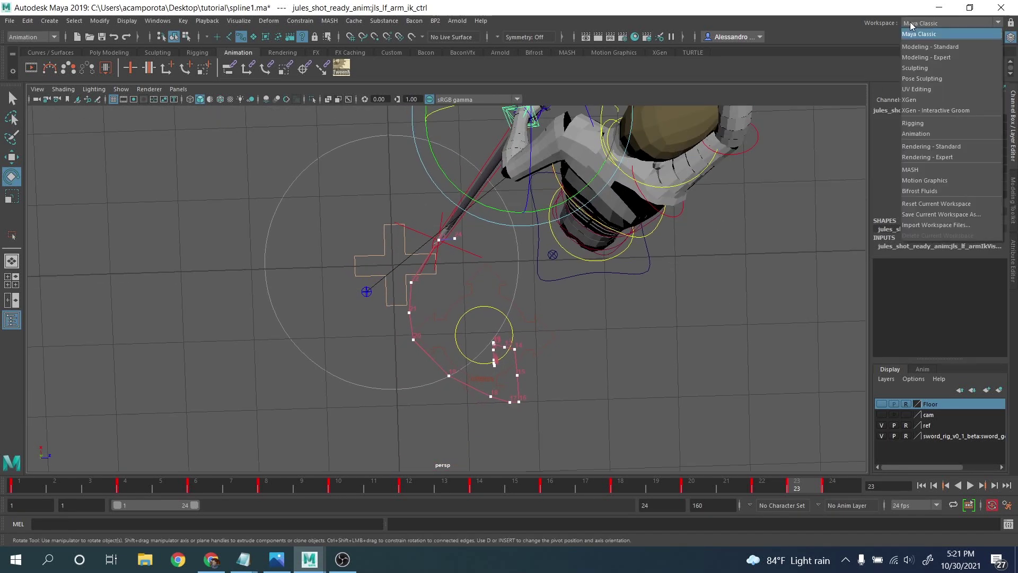
click(918, 134)
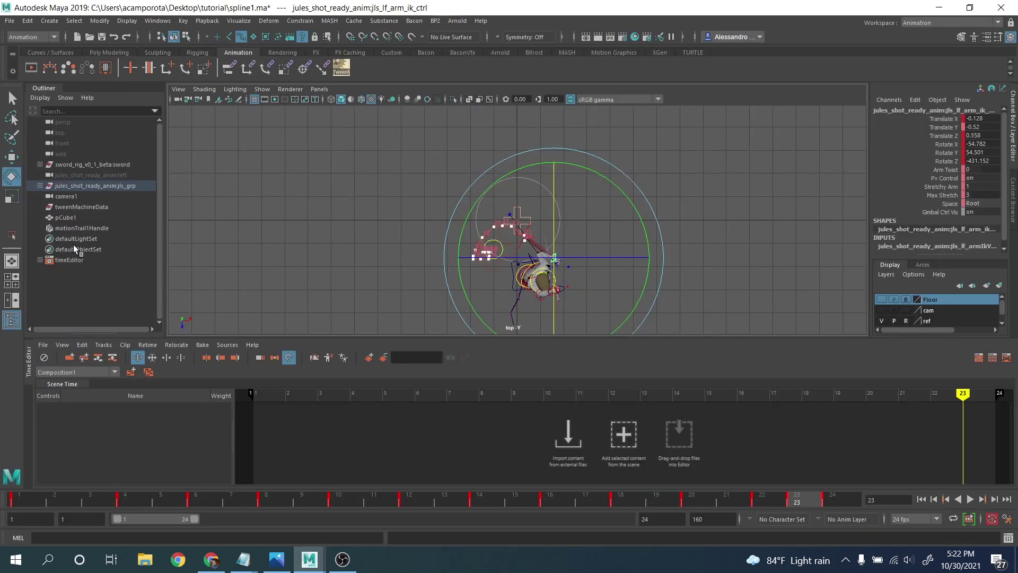
click(77, 228)
key(Delete)
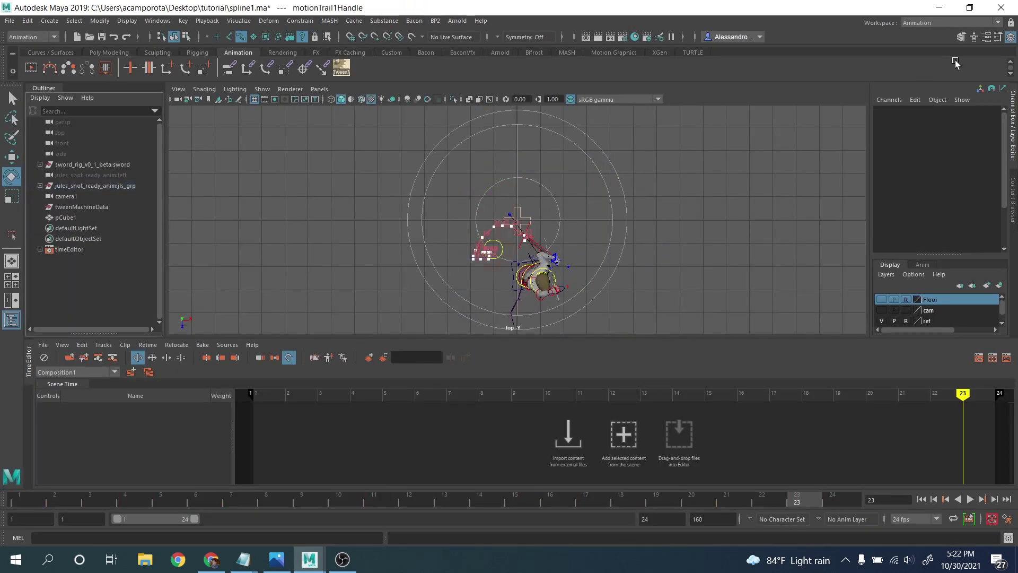
click(942, 25)
click(924, 33)
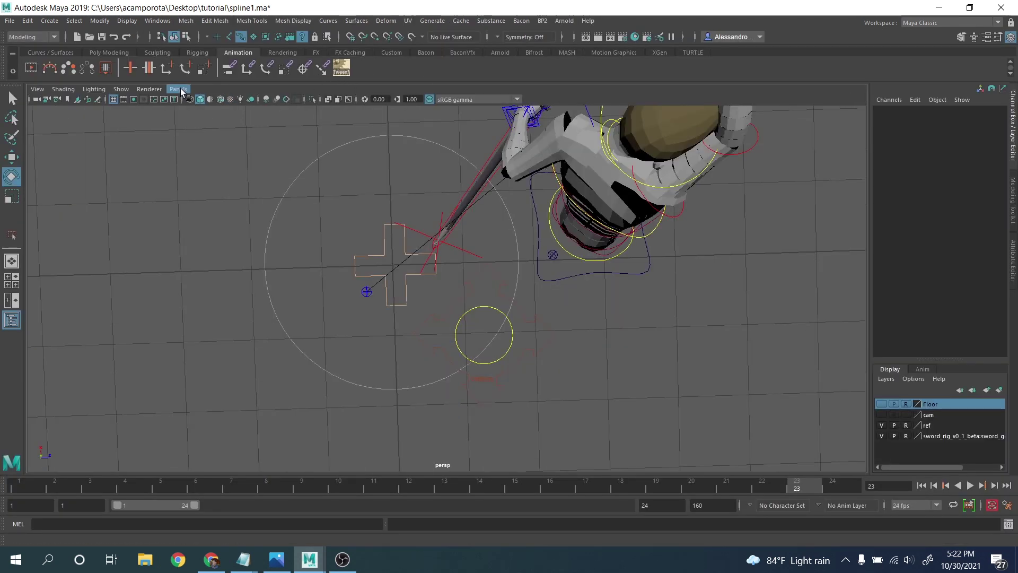
Step: Return to the camera1 view with 2D pan/zoom turned off and play the animation to review the refined arm motion
click(180, 88)
click(326, 102)
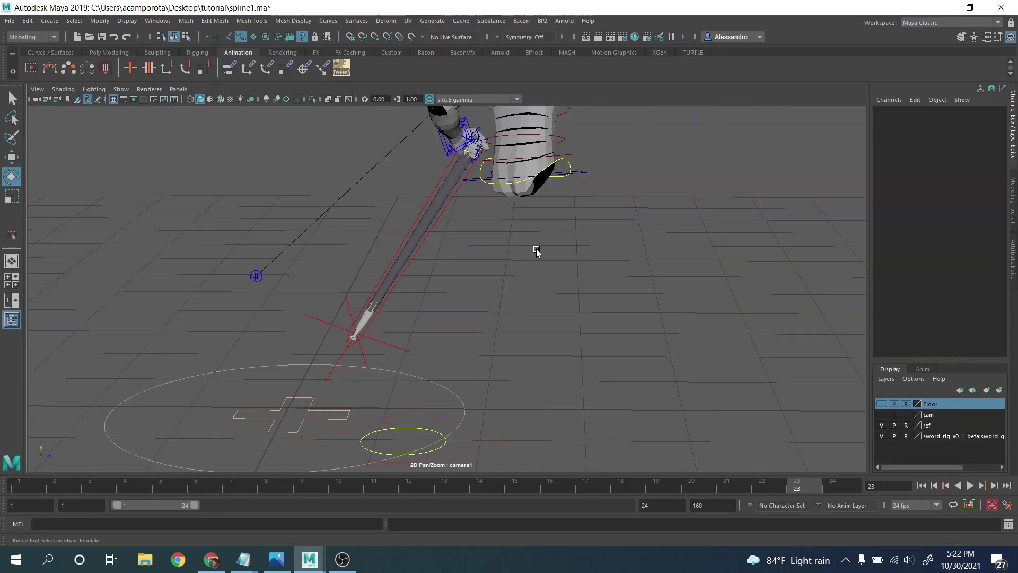
key(backslash)
click(970, 484)
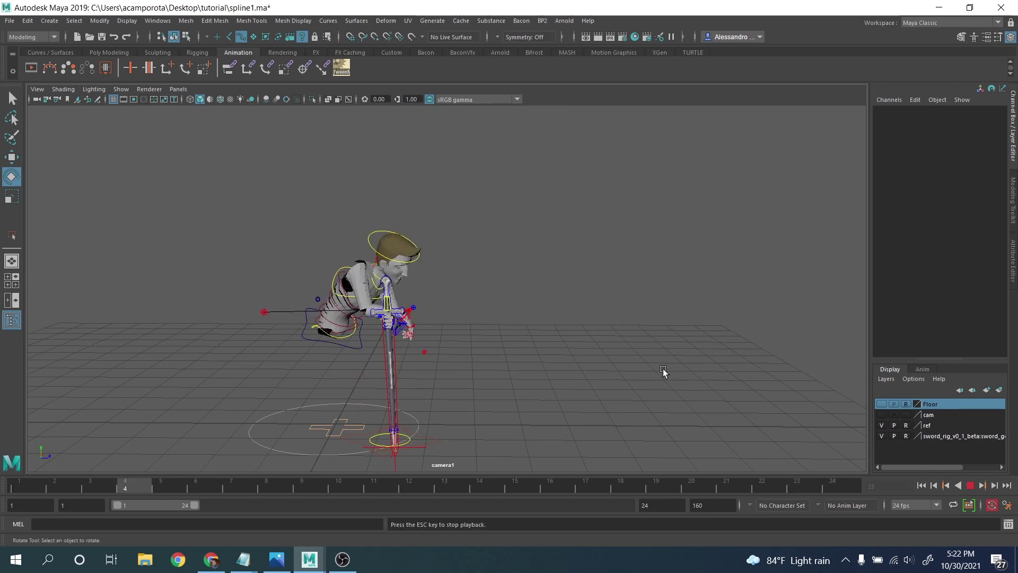
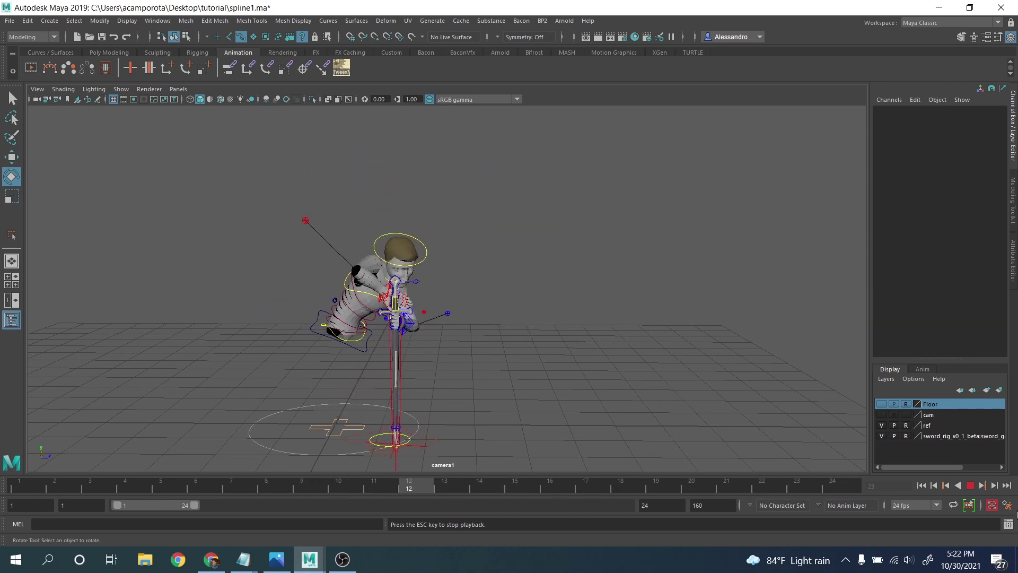
Step: Stop the playback, enlarge the camera1 view around the character's upper body, and examine the opening frames up to about frame 7
key(Escape)
click(23, 480)
key(alt+v)
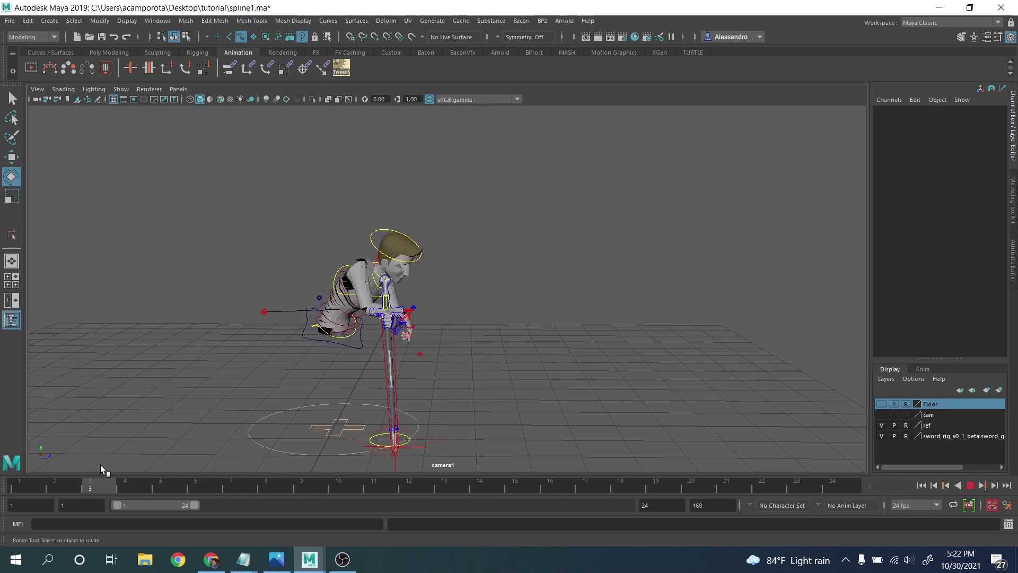
click(100, 480)
key(backslash)
drag(405, 401, 489, 424)
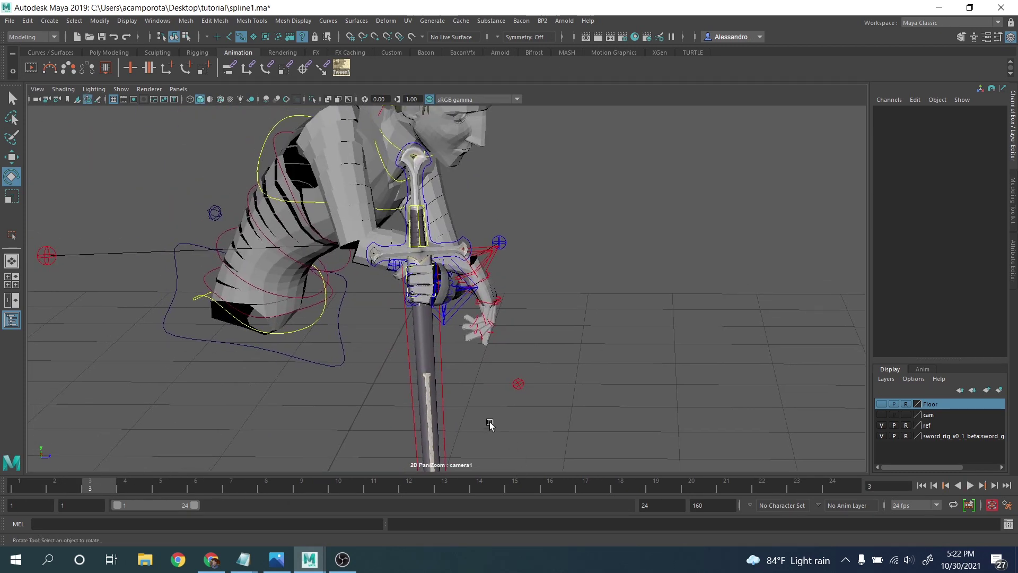
key(alt+v)
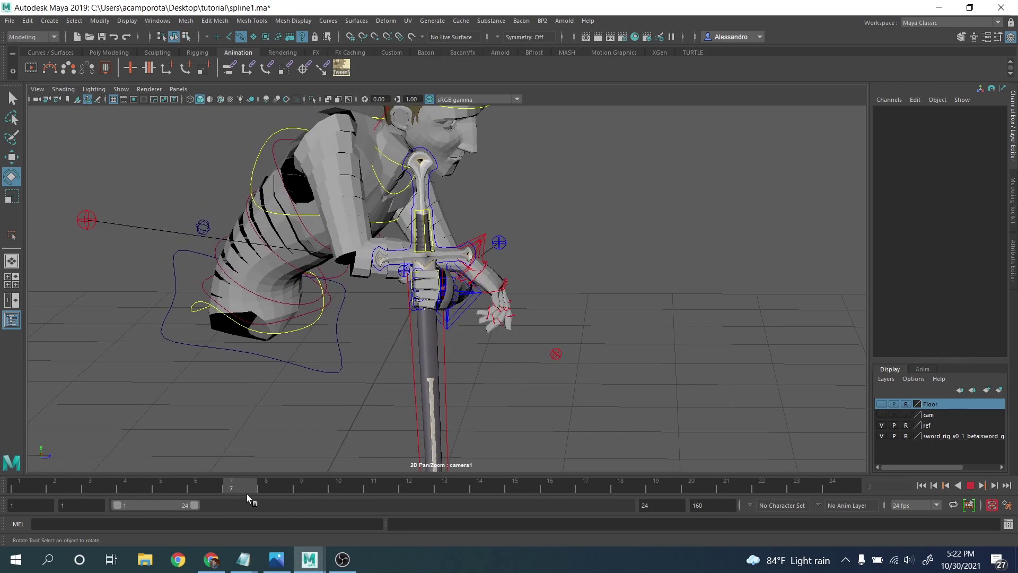
drag(294, 501, 77, 458)
Step: Rotate the right clavicle control at frame 4 to about -4.9, 10.1, 14.0
key(backslash)
middle_drag(395, 290, 418, 378)
click(412, 185)
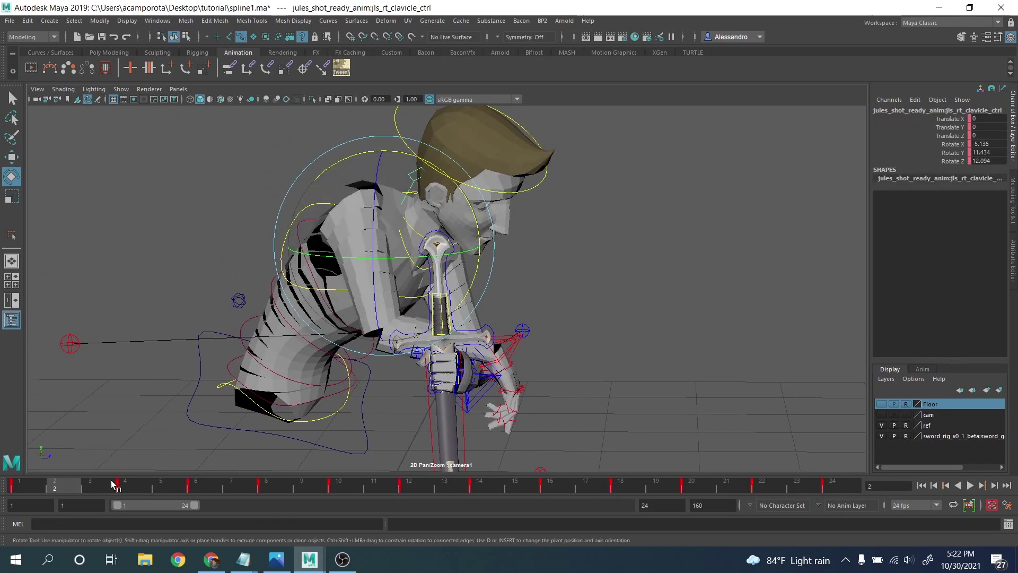
key(alt+v)
key(alt+v)
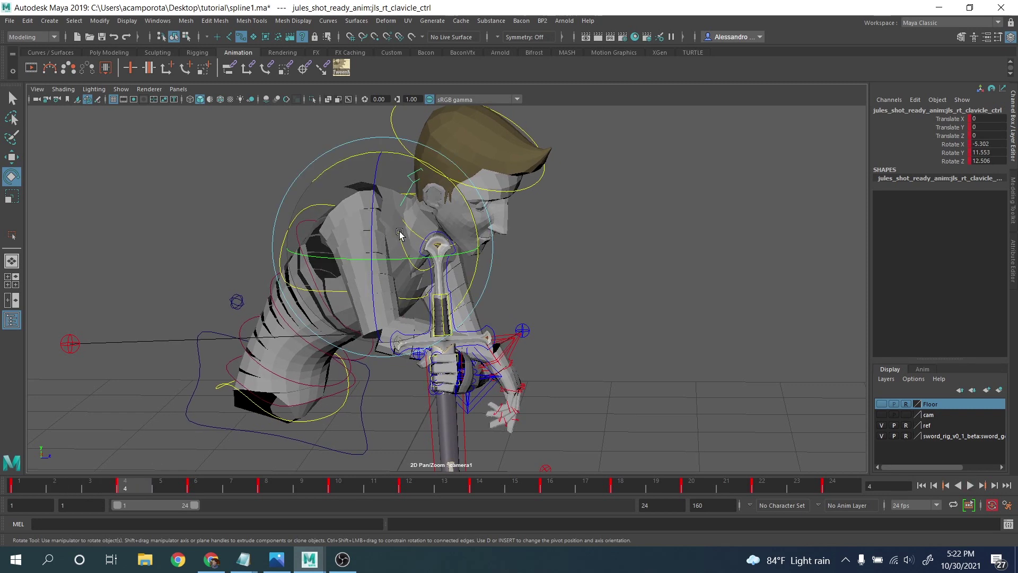
key(e)
mouse_move(401, 231)
mouse_down()
mouse_move(387, 227)
mouse_move(400, 230)
mouse_up()
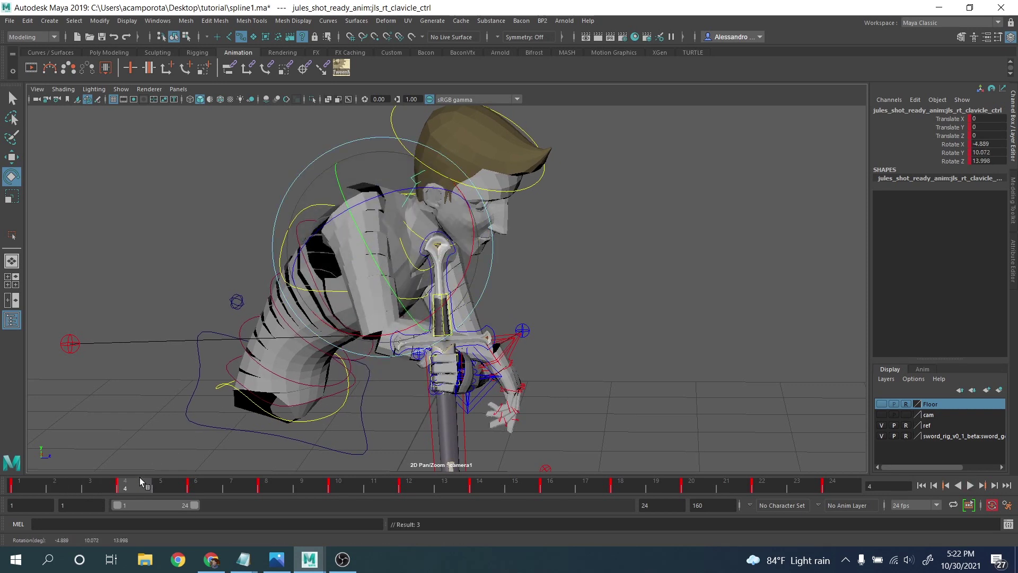
Step: Delete the right clavicle control's key at frame 6 and rotate the control at frame 8 to about -5.4, 8.4, 18.7
drag(139, 478, 279, 495)
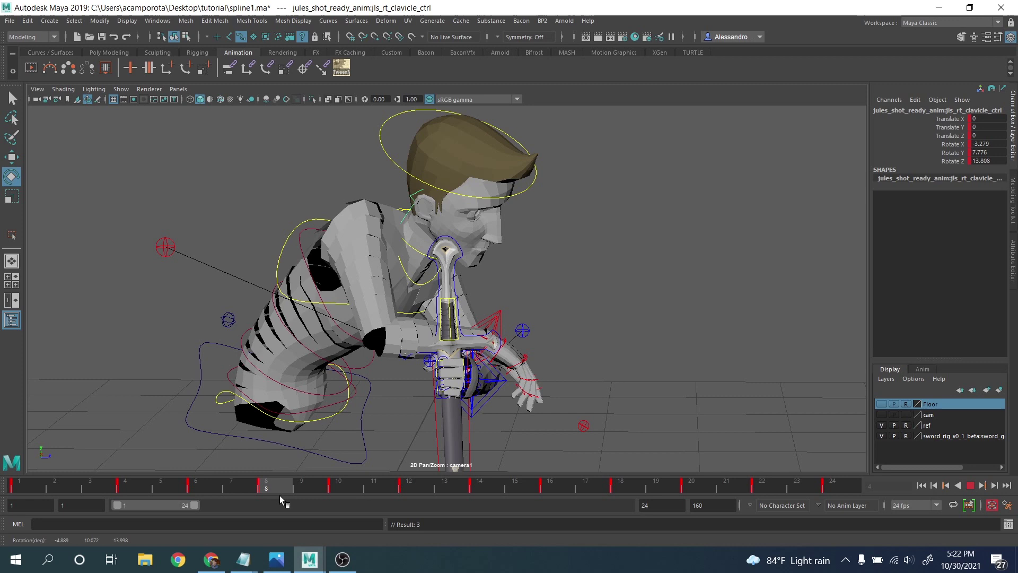
click(195, 487)
right_click(197, 485)
click(237, 343)
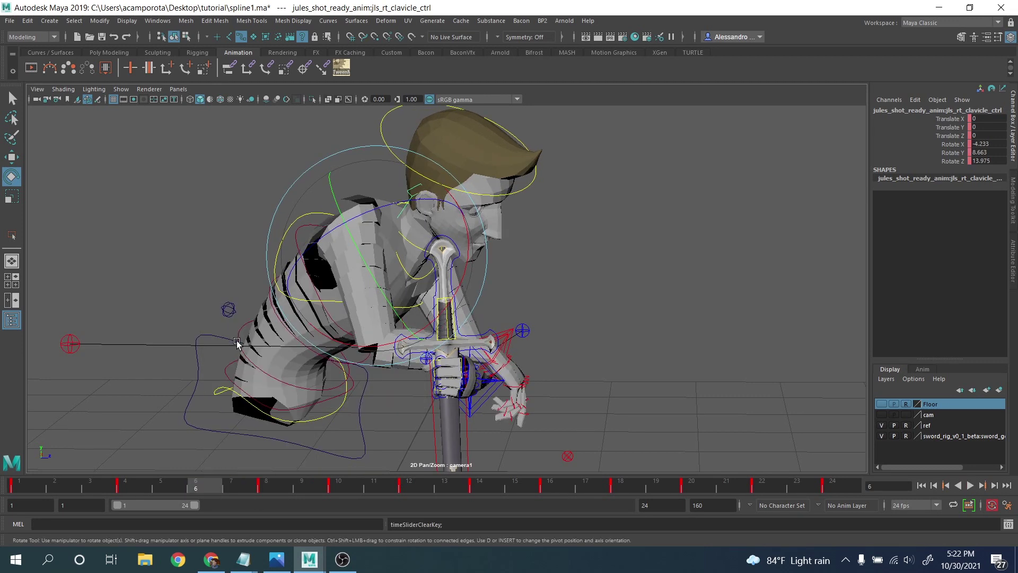
drag(177, 479, 239, 495)
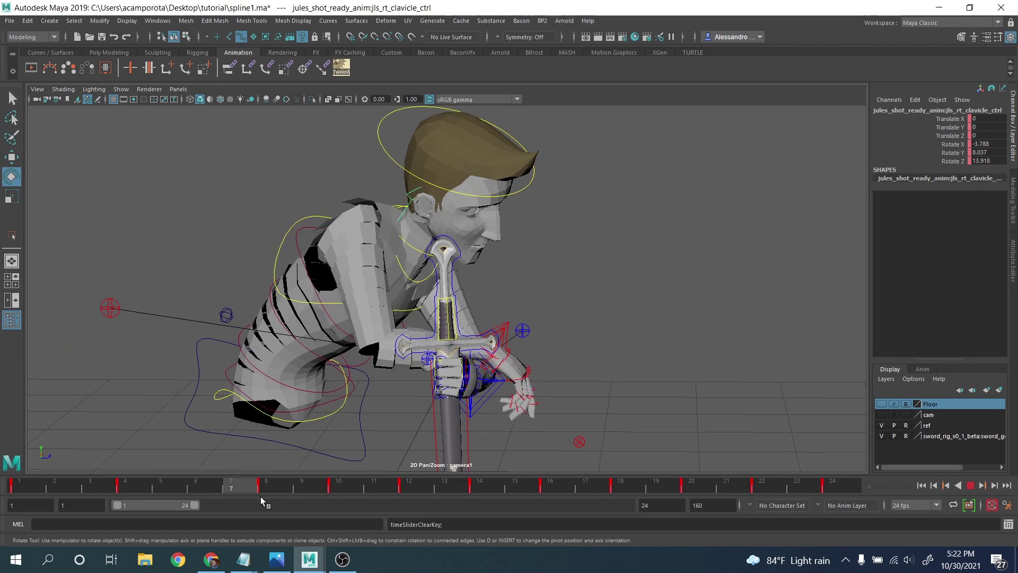
click(259, 495)
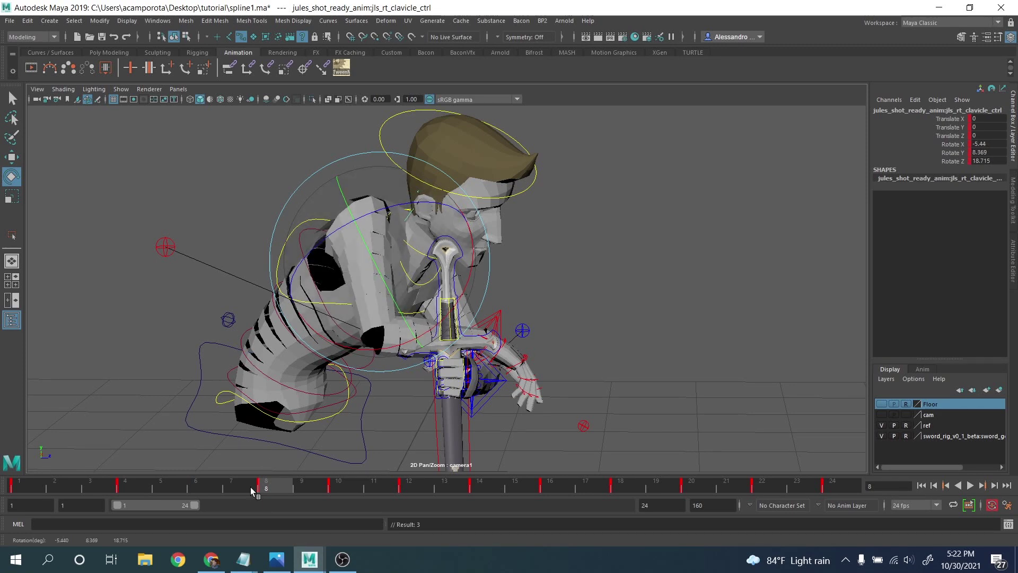
Step: Delete the right clavicle control's key at frame 10 and rotate the control there to about -2.9, 10.7, 15.2
key(alt+v)
drag(215, 478, 405, 500)
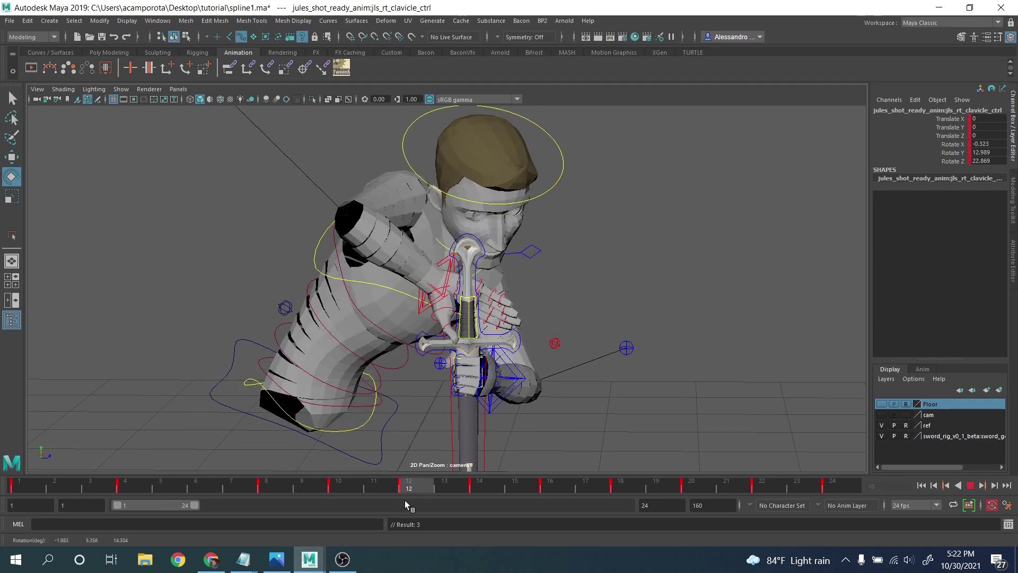
click(346, 492)
right_click(346, 492)
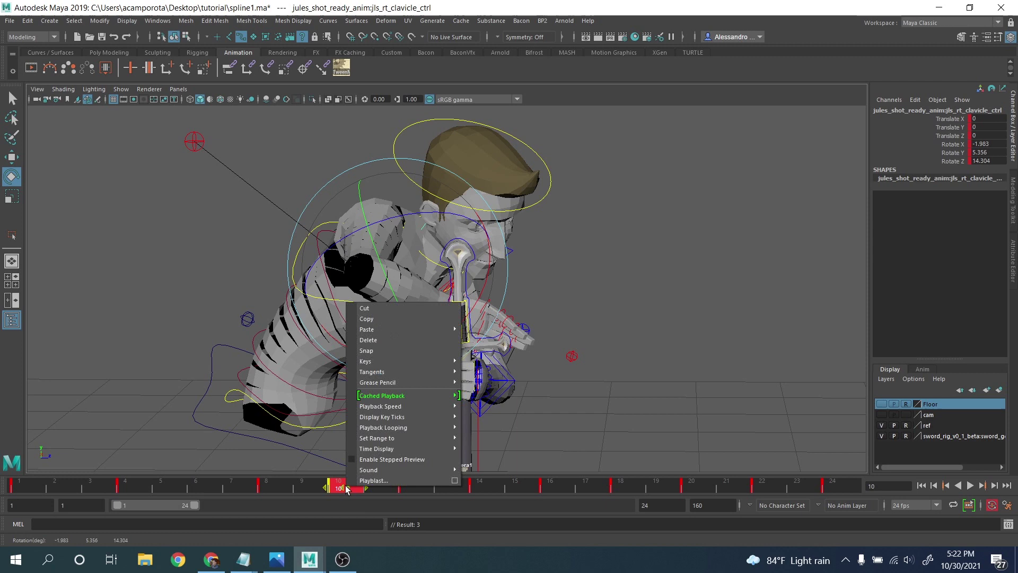
click(369, 350)
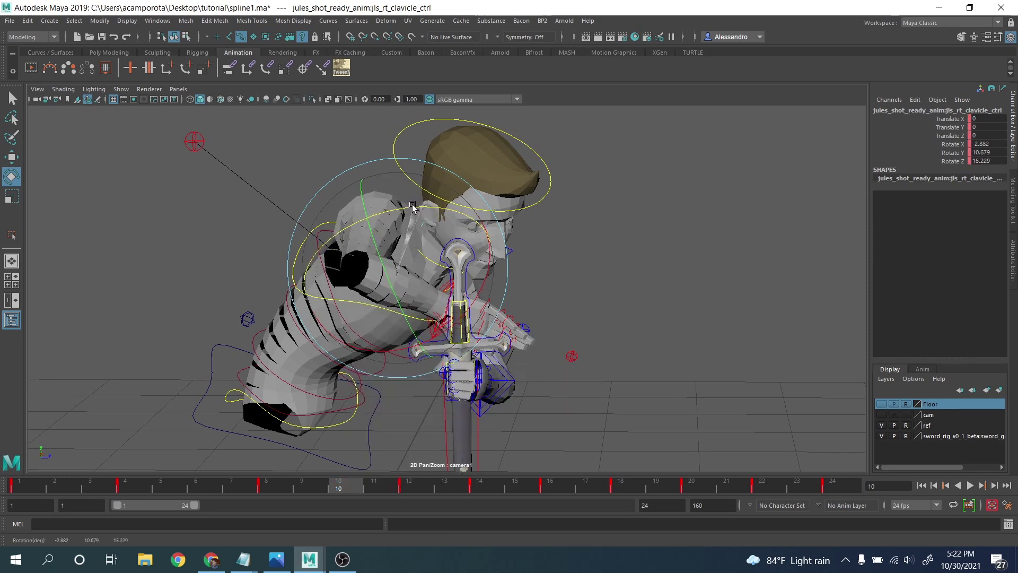
drag(412, 205, 412, 205)
Step: Review the adjusted clavicle motion through frame 24 in a wider camera1 view and play the whole animation
drag(361, 484, 534, 507)
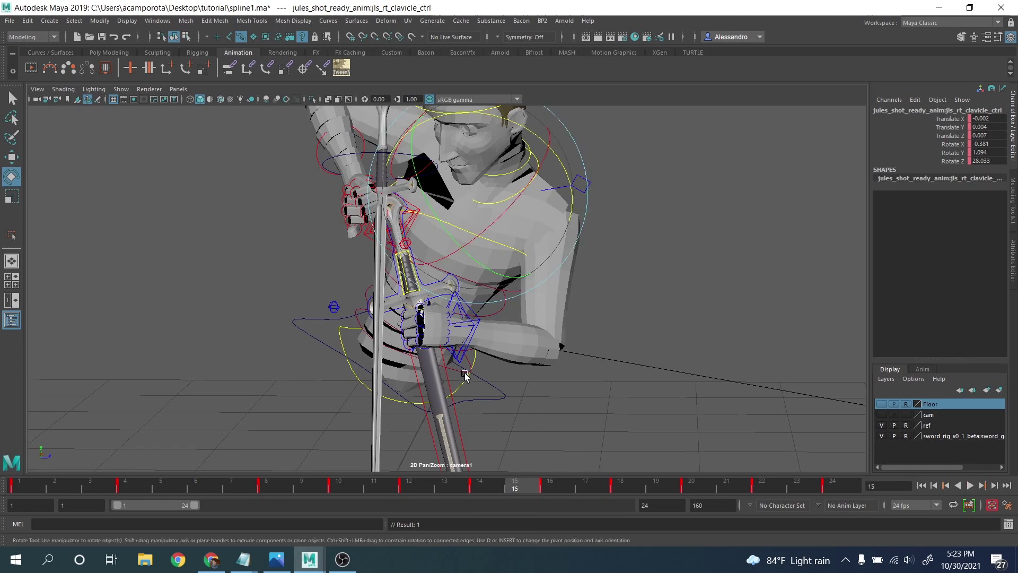
scroll(451, 360, down, 6)
click(562, 488)
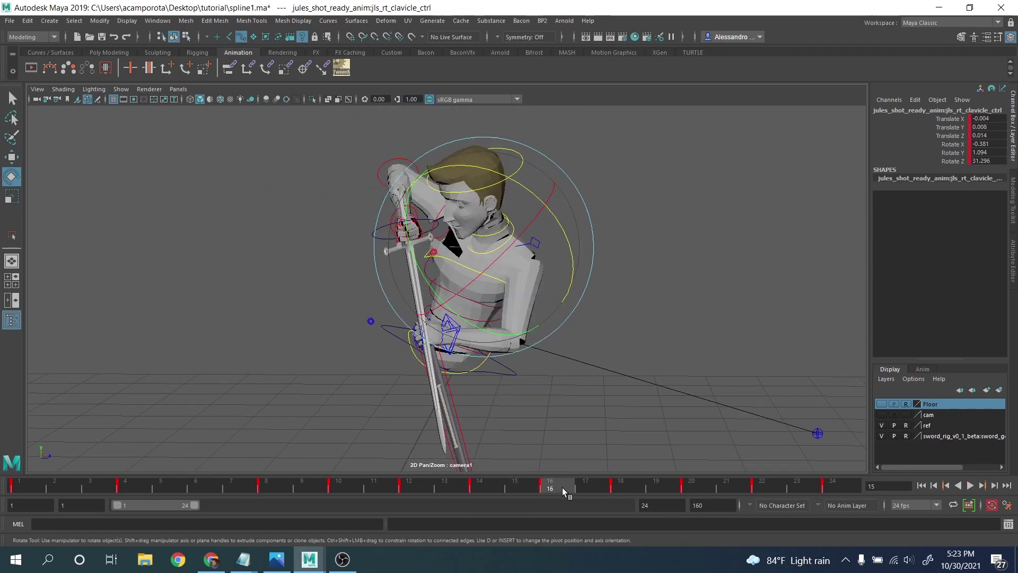
drag(562, 488, 859, 549)
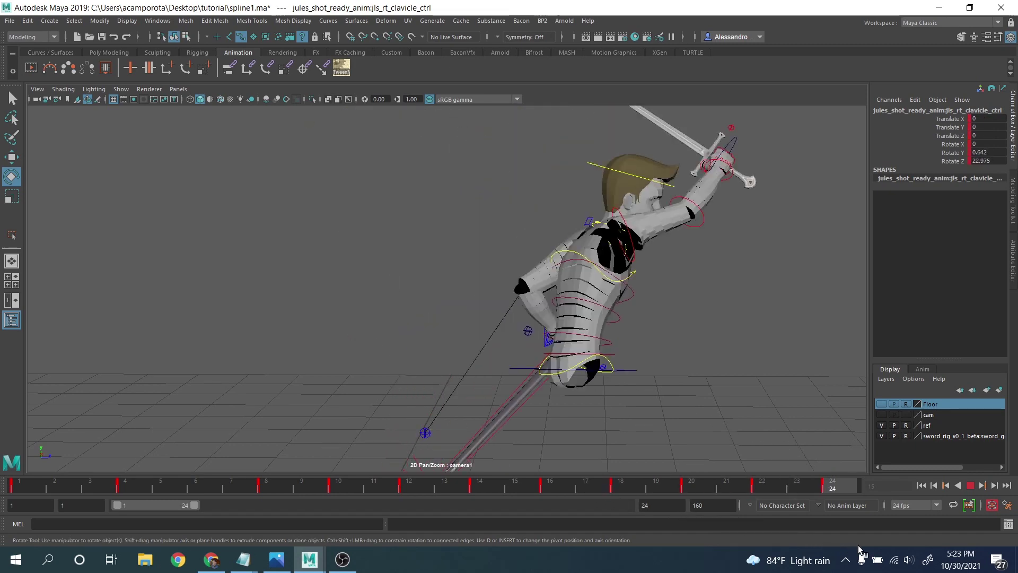
drag(922, 562, 889, 493)
click(972, 485)
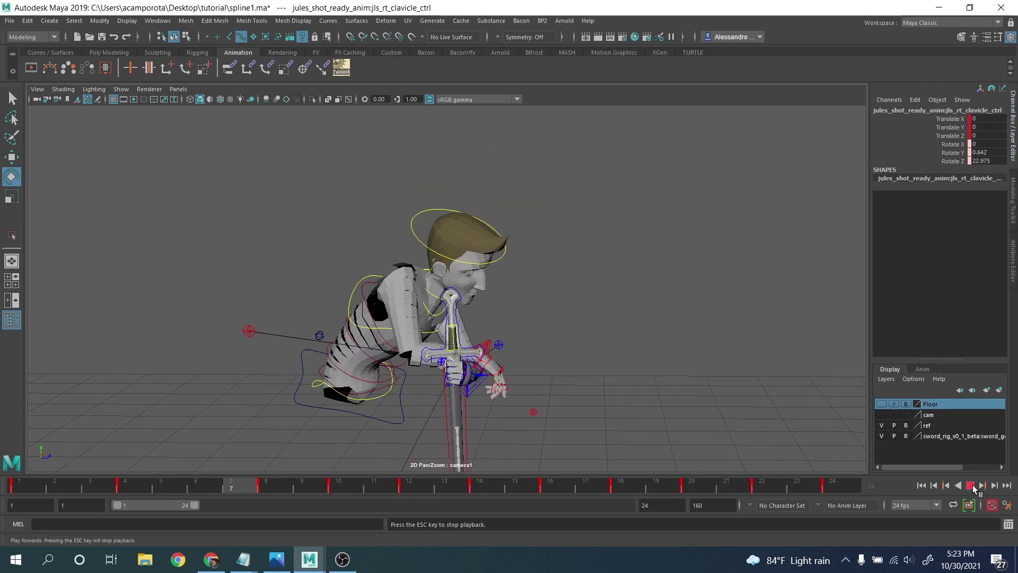
click(973, 485)
Step: Set the head control's Rotate X at frame 10 to about -14.9, comparing the pose with the neighbouring keys
click(556, 279)
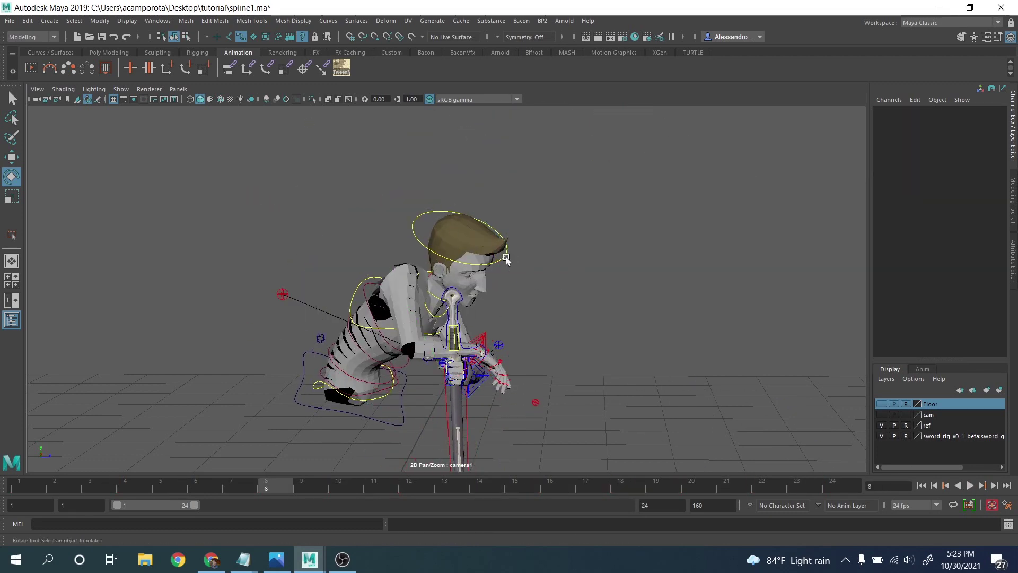
click(529, 273)
key(comma)
key(comma)
key(period)
key(period)
key(period)
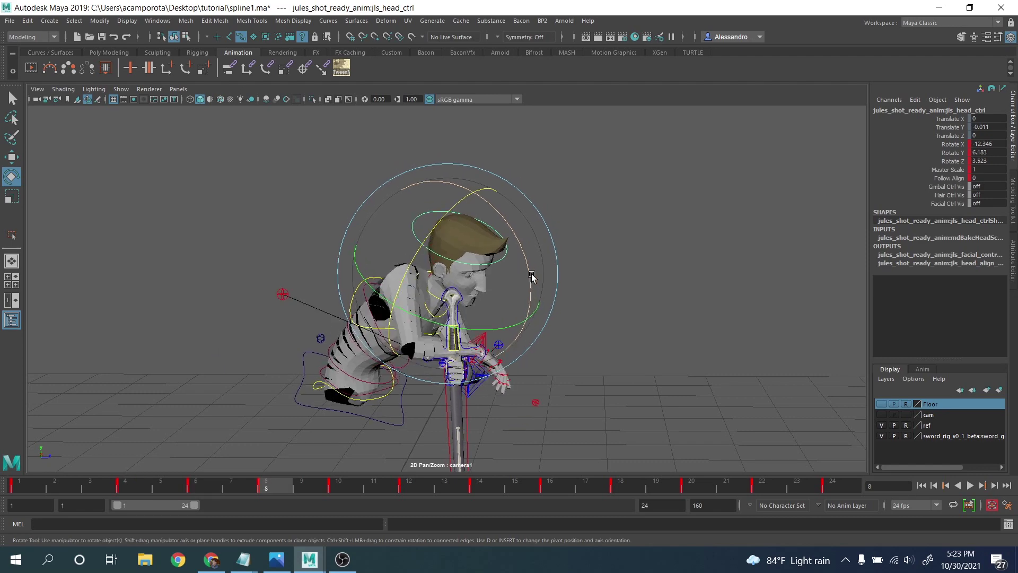
key(comma)
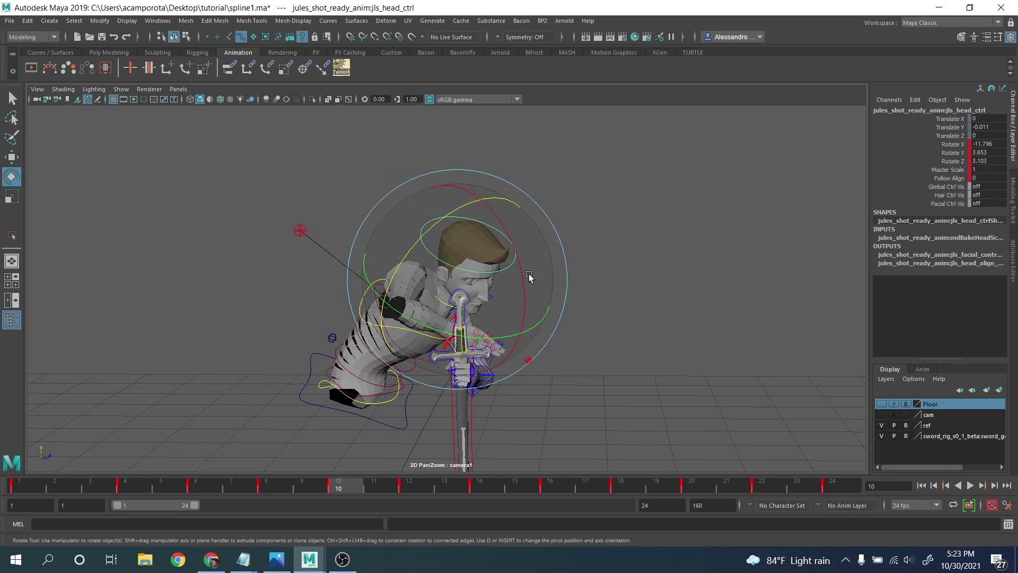
drag(529, 275, 520, 271)
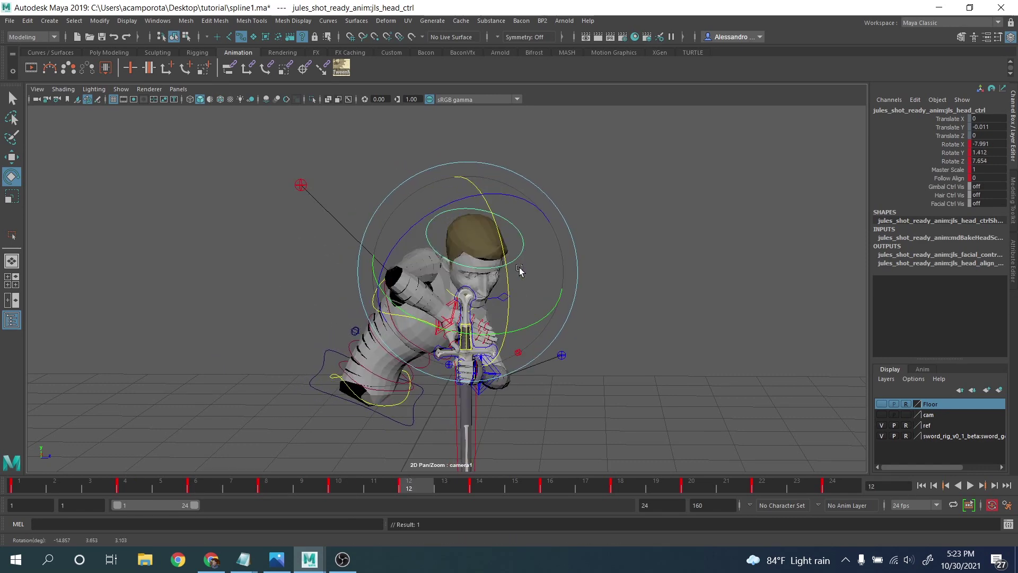
Step: Play the animation and scrub from about frame 5 to 14 to review the adjusted head motion
click(970, 485)
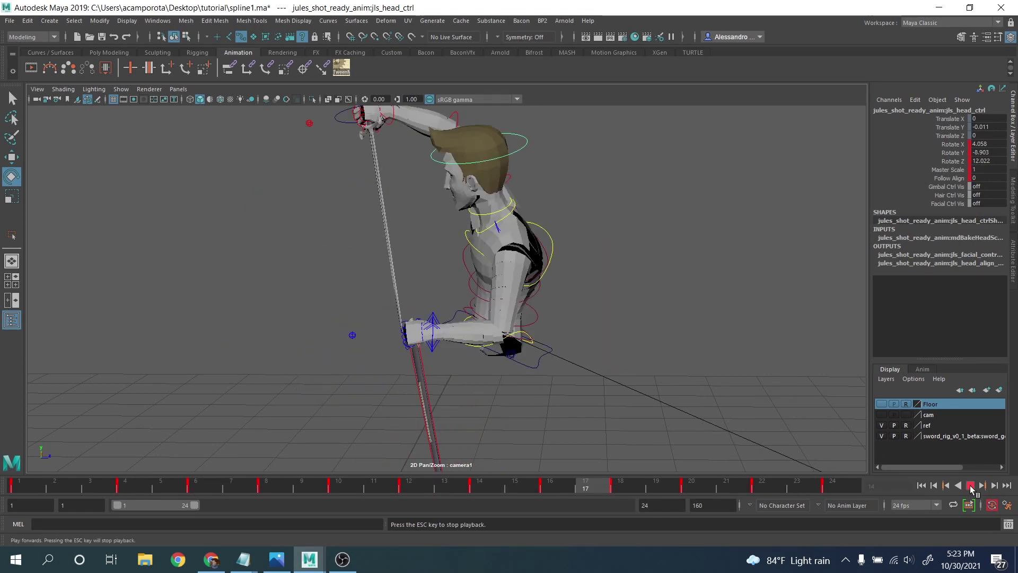
key(Escape)
drag(170, 487, 476, 522)
click(638, 334)
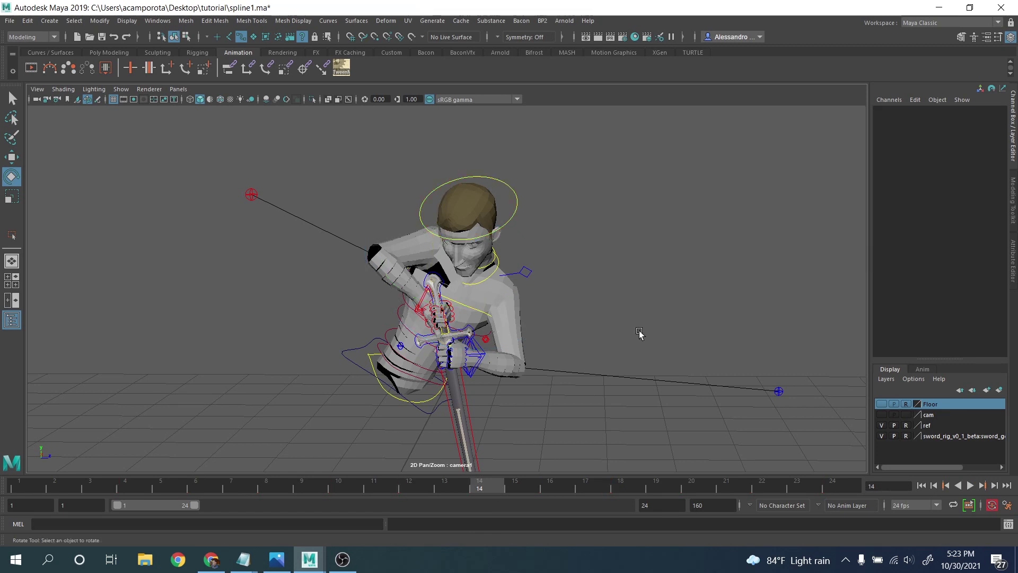
Step: Set the right arm control's Fk Ik Blend to 1 at frame 15 and compare the pose with the neighbouring keys
click(491, 341)
click(513, 485)
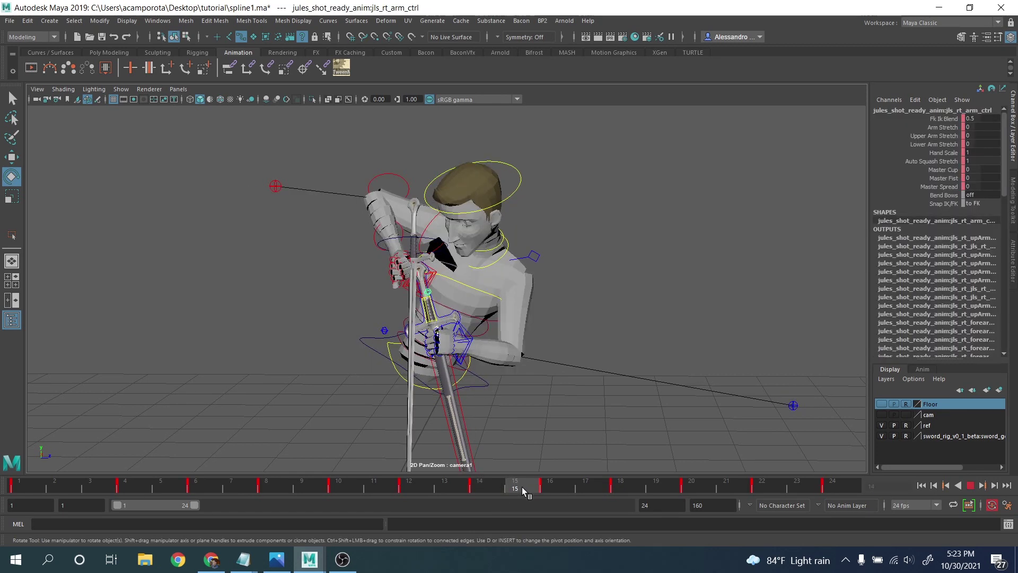
click(943, 119)
middle_drag(943, 119, 589, 139)
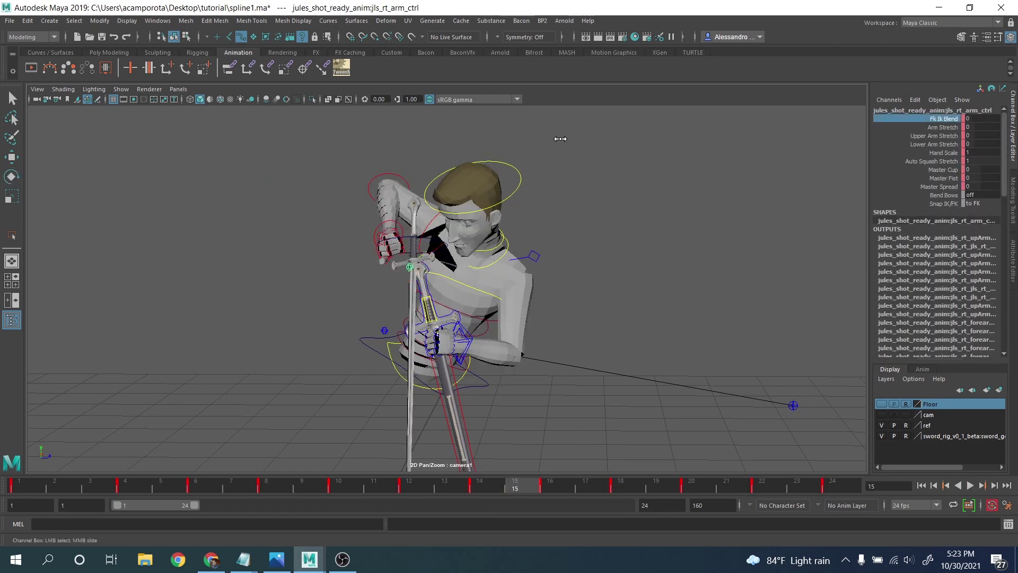
middle_drag(764, 170, 923, 193)
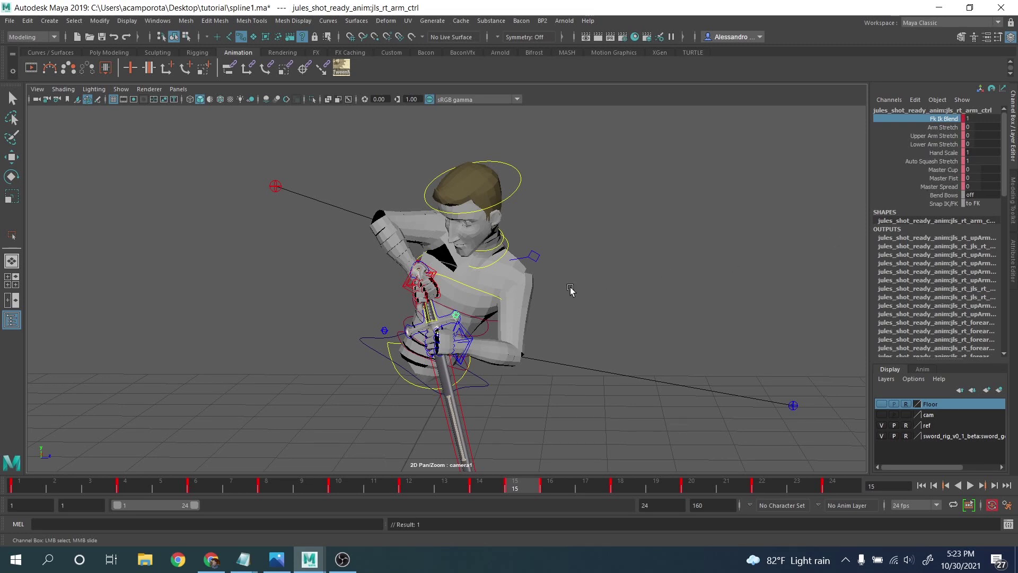
key(comma)
key(period)
key(period)
key(comma)
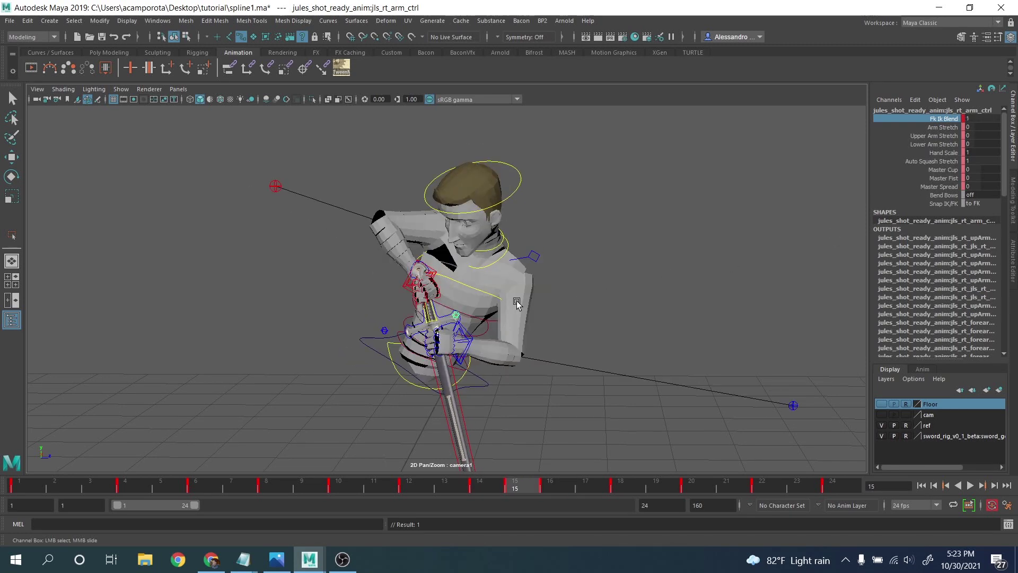
key(comma)
key(period)
Step: With the right arm IK control selected, examine the right hand's grip on the sword at frames 14 and 15 in the perspective view
click(398, 289)
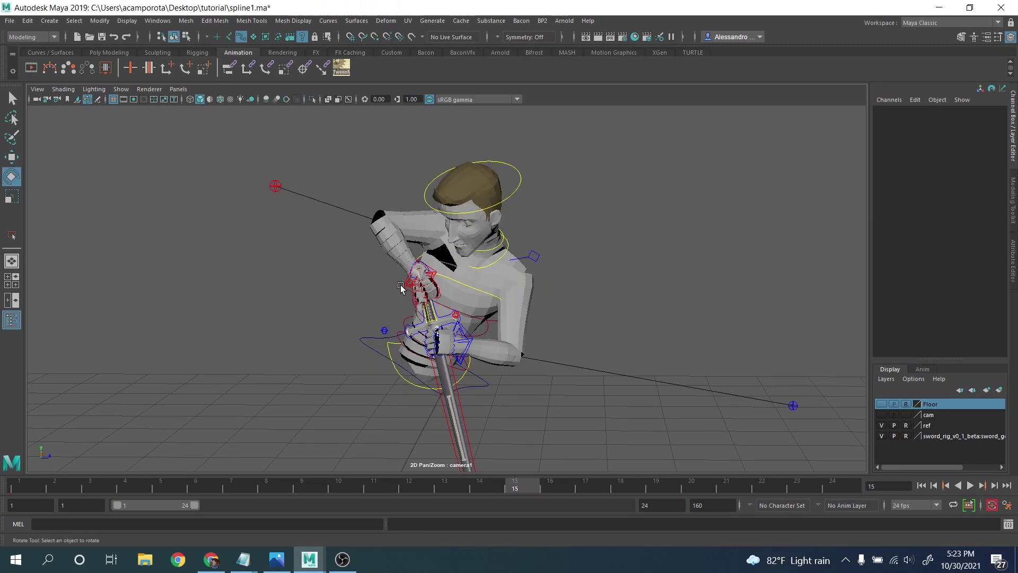
click(409, 285)
key(e)
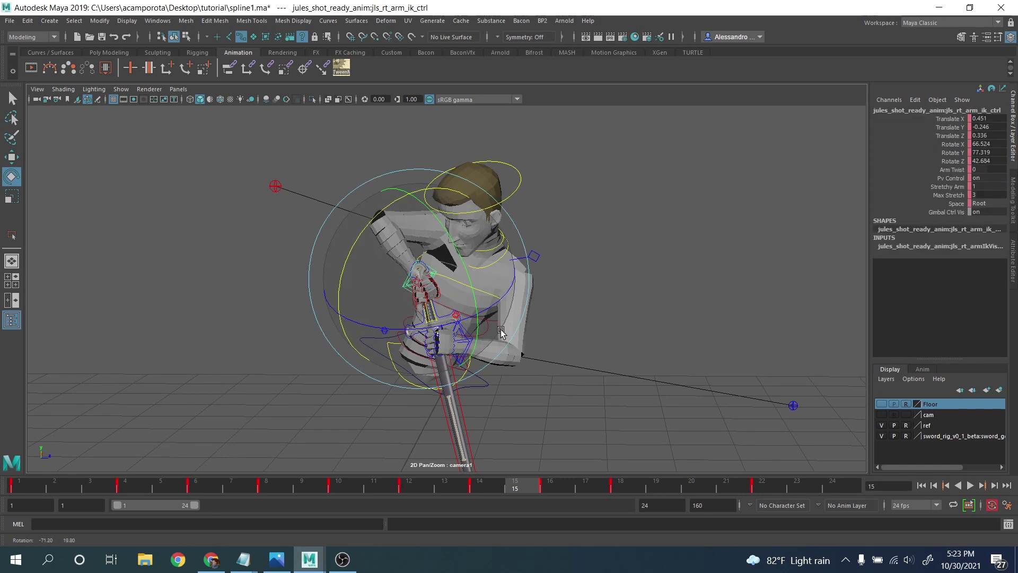
click(183, 89)
mouse_move(227, 100)
click(297, 101)
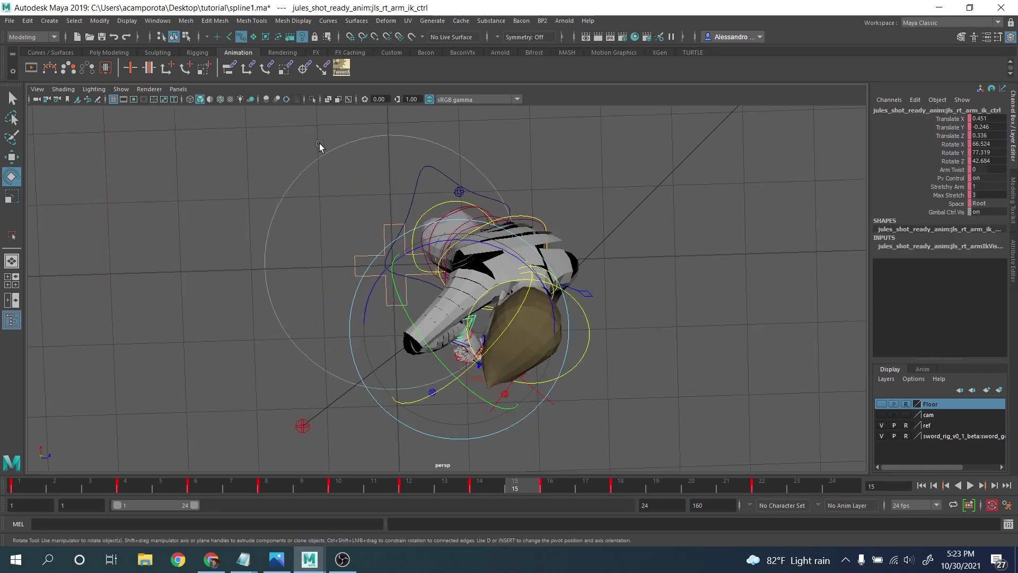
alt+drag(320, 145, 480, 405)
click(496, 484)
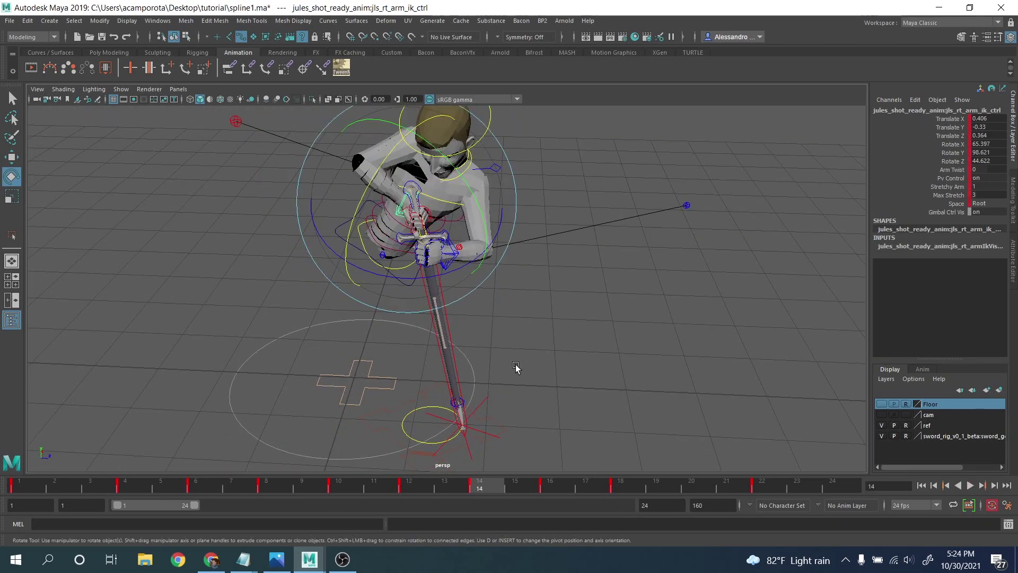
alt+drag(518, 370, 531, 397)
key(q)
scroll(474, 293, up, 3)
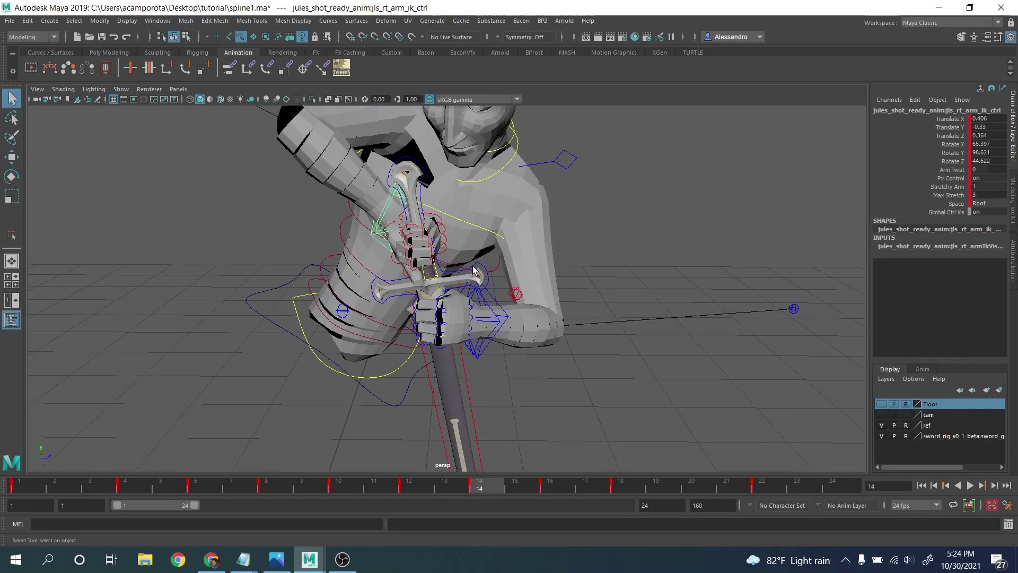
Step: Select the sword's handle base control and examine the hands' grip on the sword around frame 15
click(475, 272)
scroll(477, 318, down, 3)
click(514, 483)
key(w)
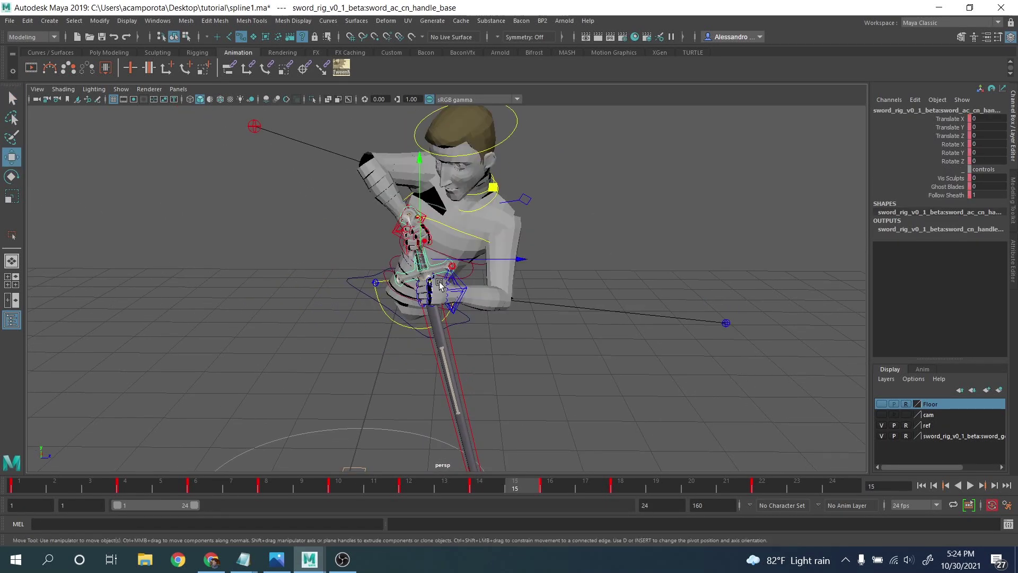
alt+drag(427, 256, 487, 359)
key(alt+v)
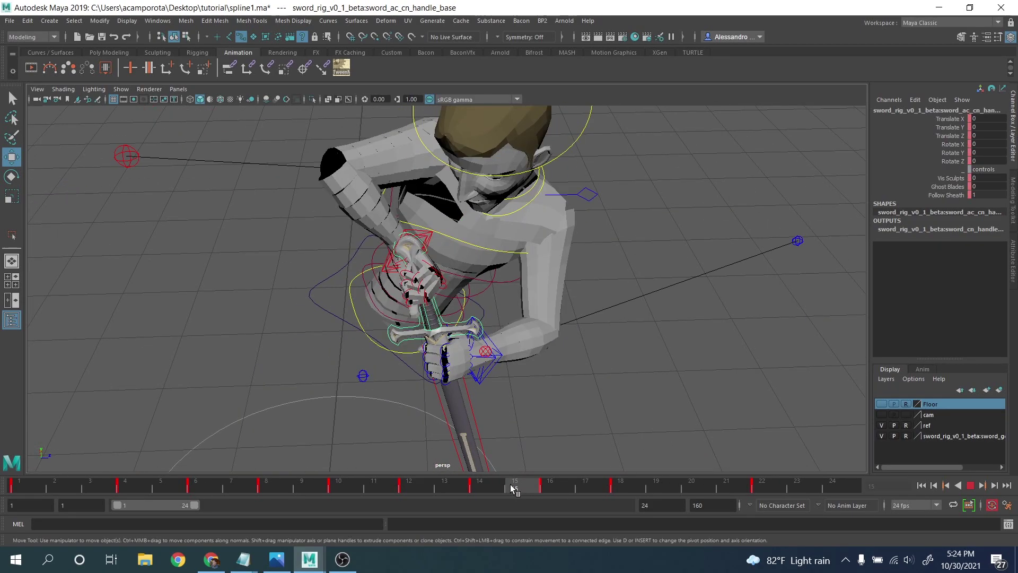
alt+drag(495, 427, 432, 348)
scroll(400, 392, up, 4)
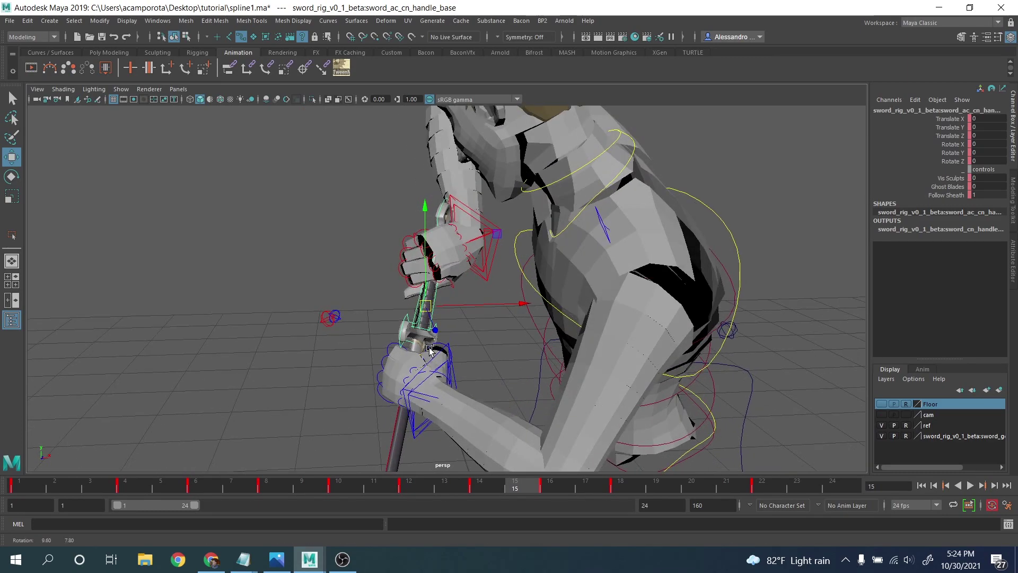
scroll(407, 307, up, 3)
Step: Select the right pinky cup control and review the right hand's motion with the sword around frame 15
click(456, 206)
alt+drag(460, 264, 456, 280)
key(alt+v)
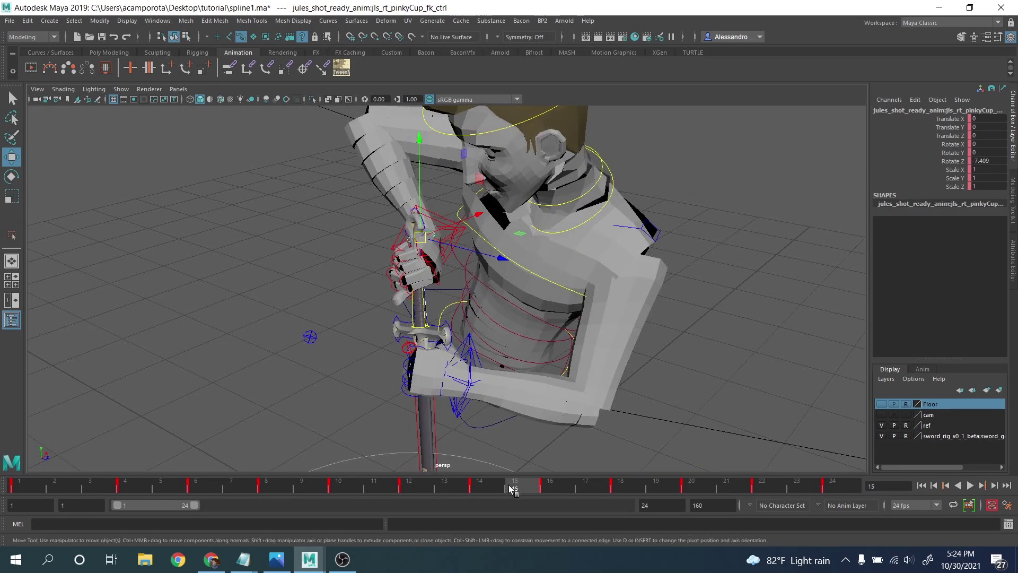
drag(537, 489, 329, 345)
click(329, 345)
scroll(412, 318, up, 3)
click(419, 307)
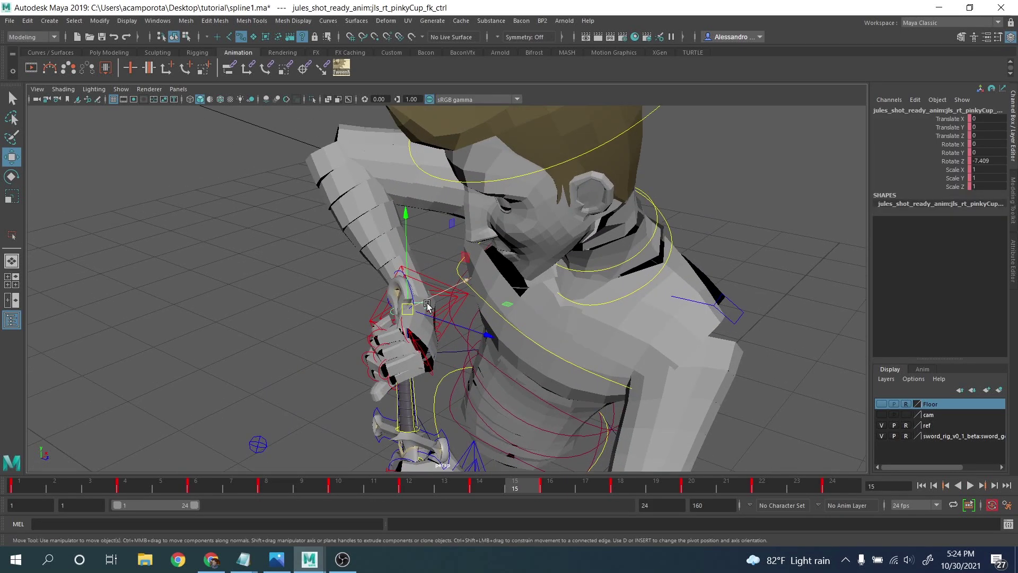
alt+drag(418, 307, 452, 308)
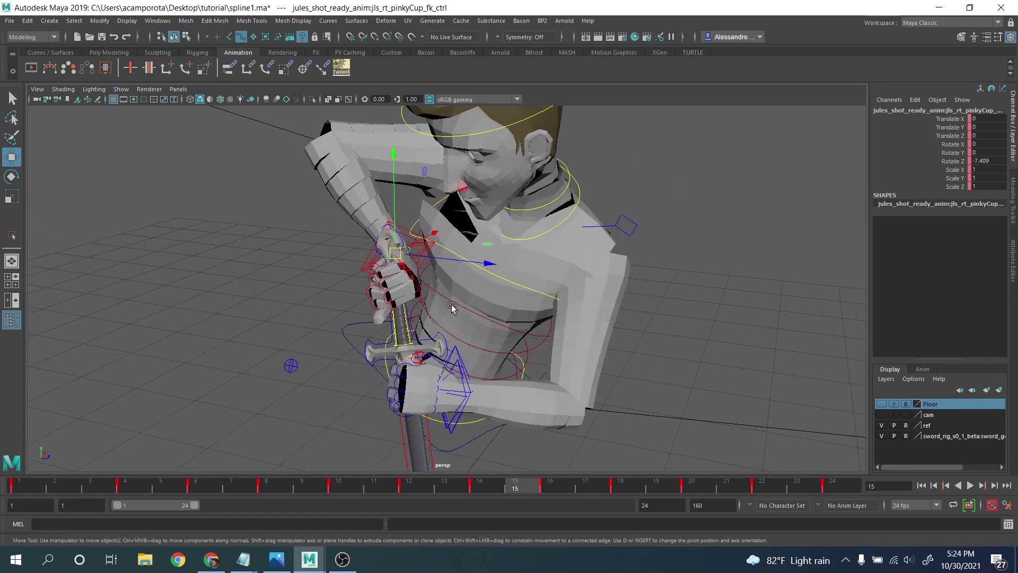
key(alt+v)
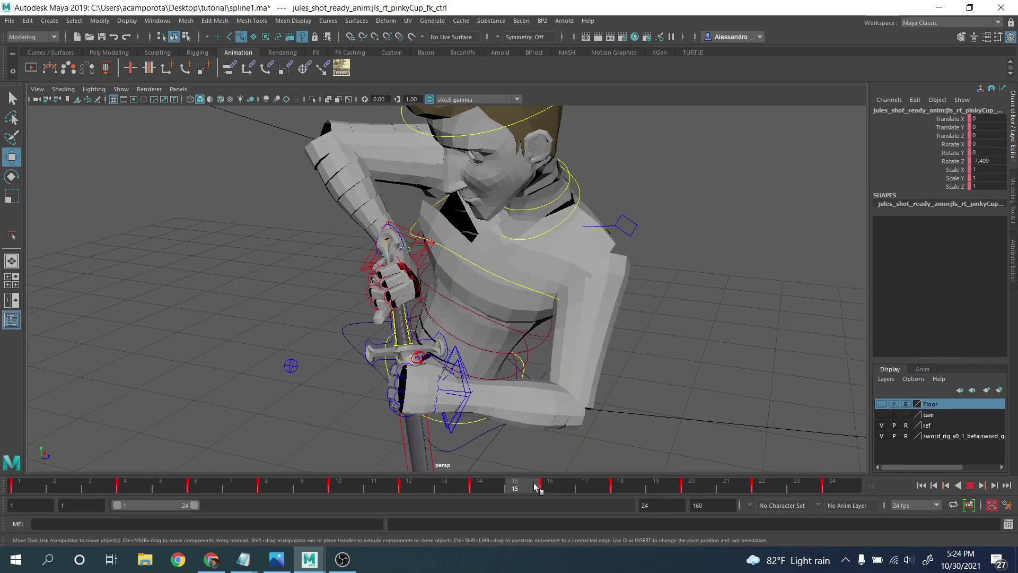
click(533, 485)
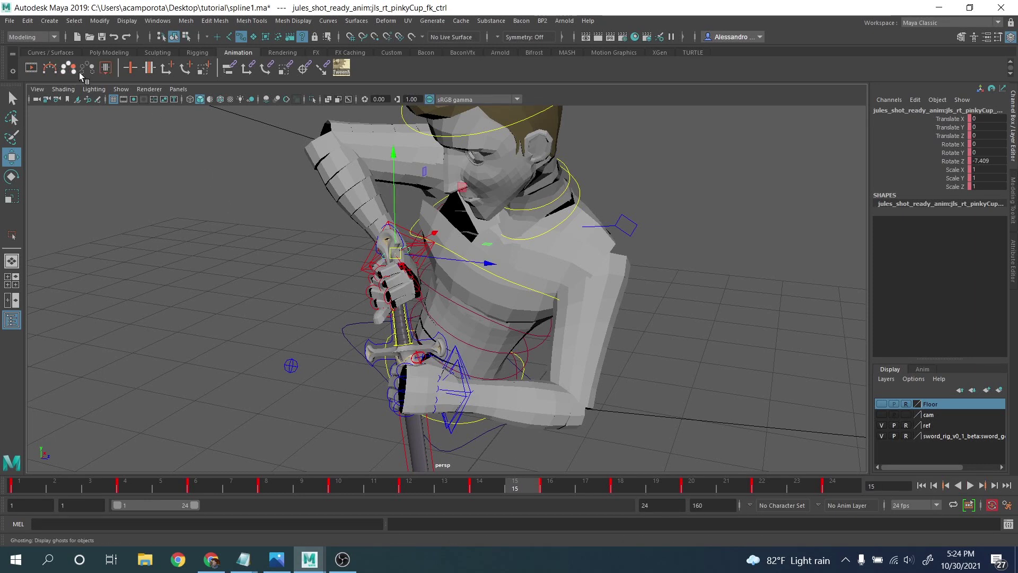
Step: Save the scene file spline1.ma
click(9, 21)
click(42, 64)
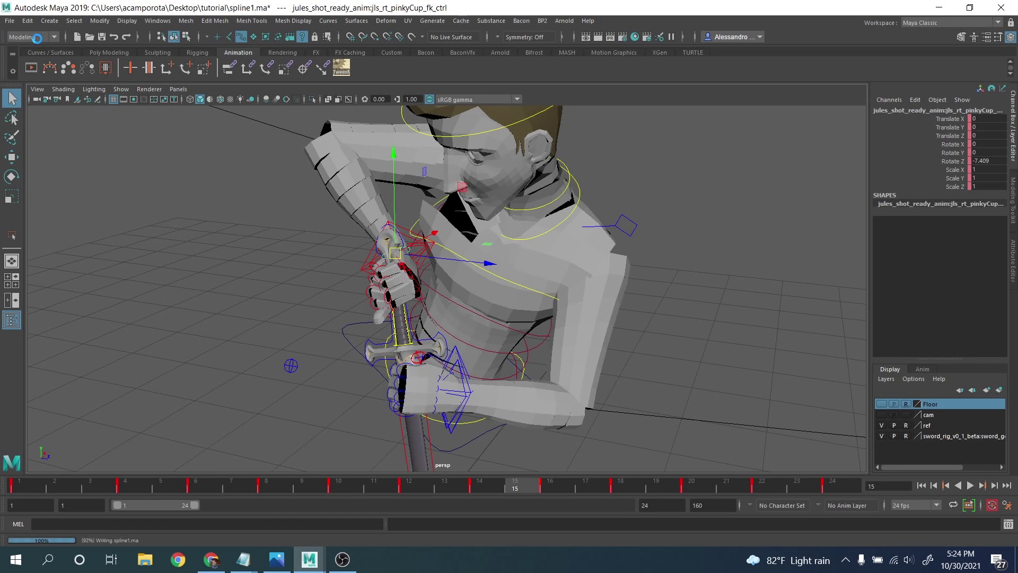
key(w)
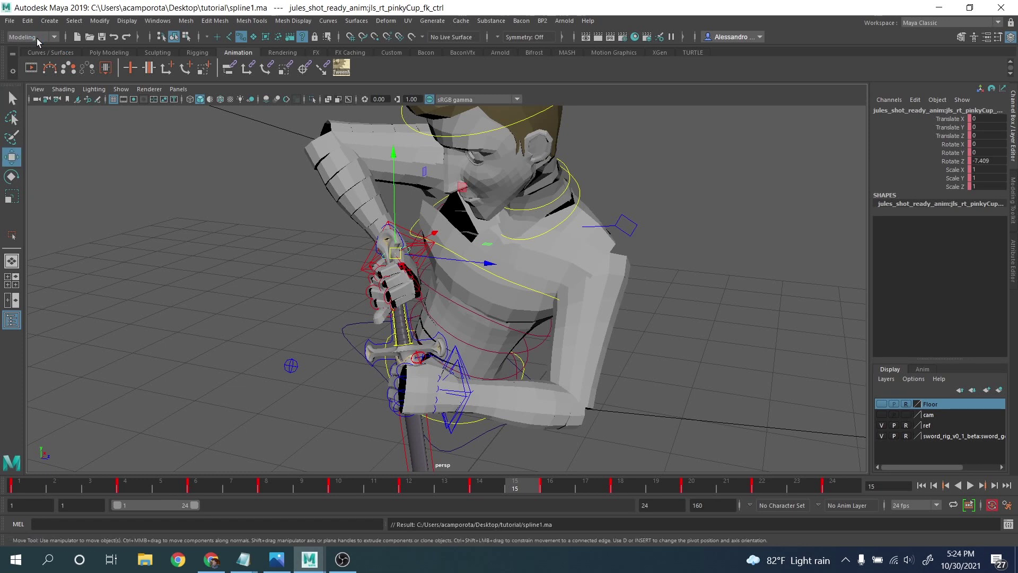
Step: Bake the right pinky cup control's animation into keys on every frame with Bake Simulation
click(37, 38)
click(38, 64)
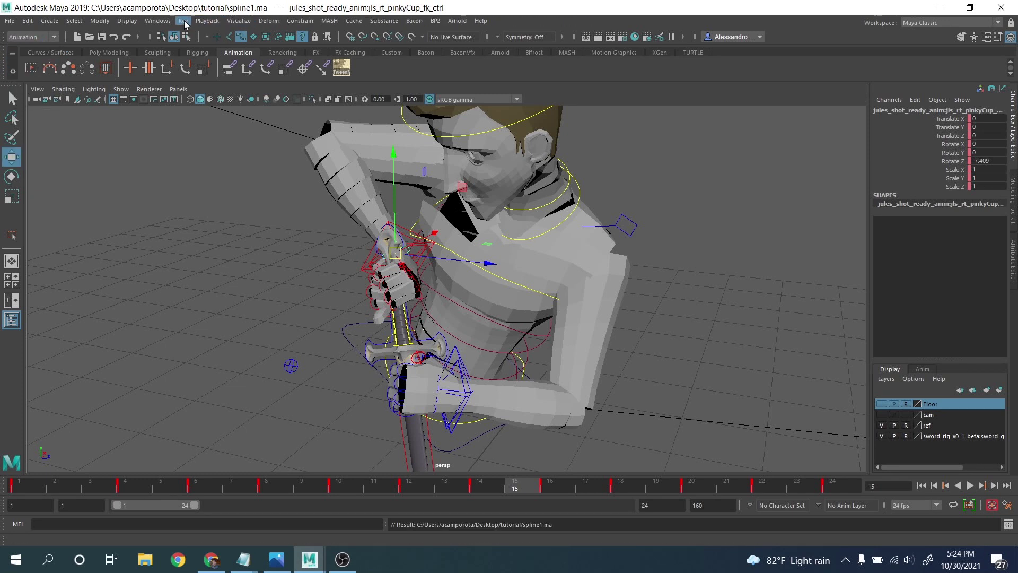
click(183, 21)
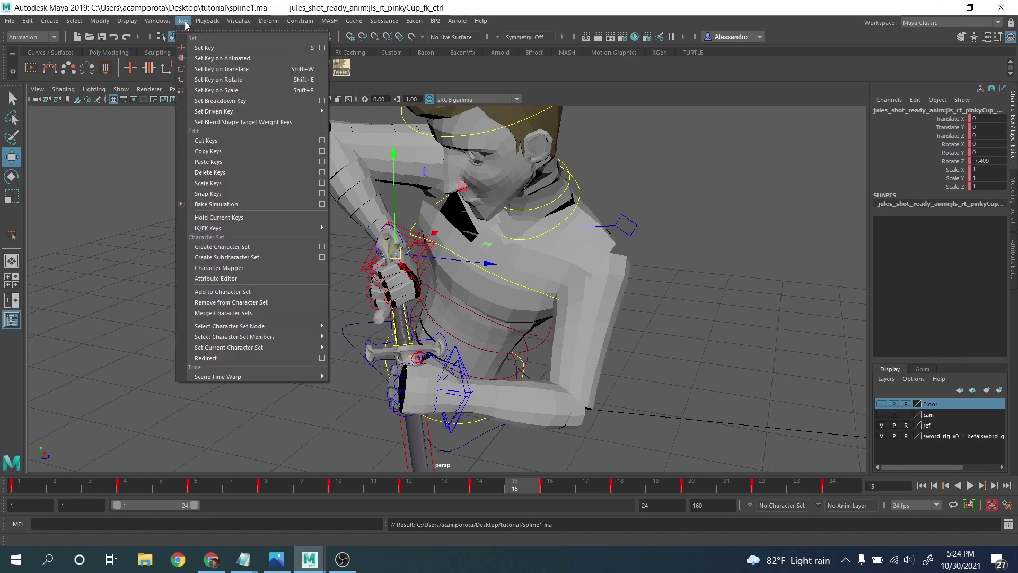
click(224, 205)
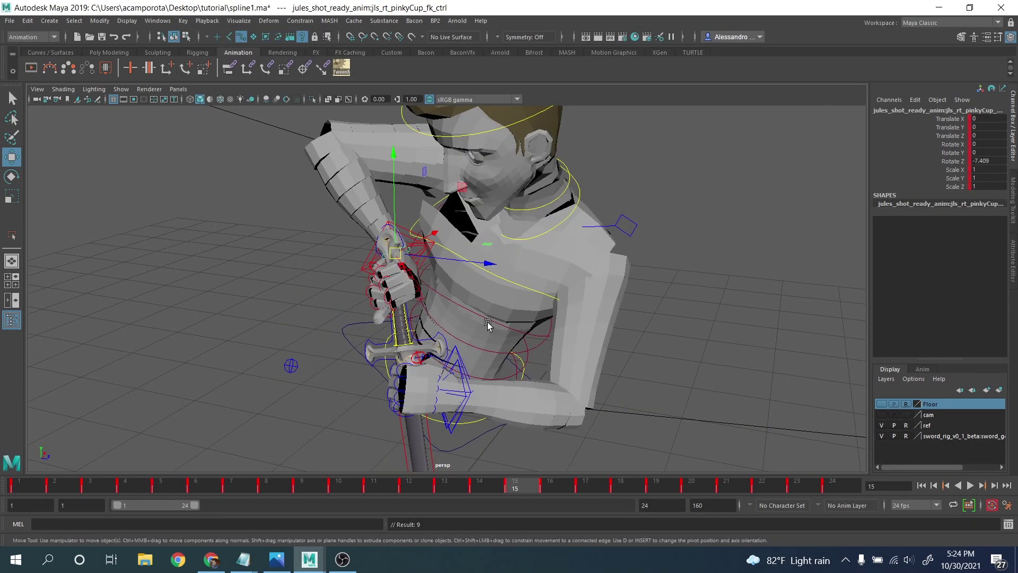
Step: Create a motion trail for the right pinky cup control and clear the selection
alt+drag(488, 325, 388, 268)
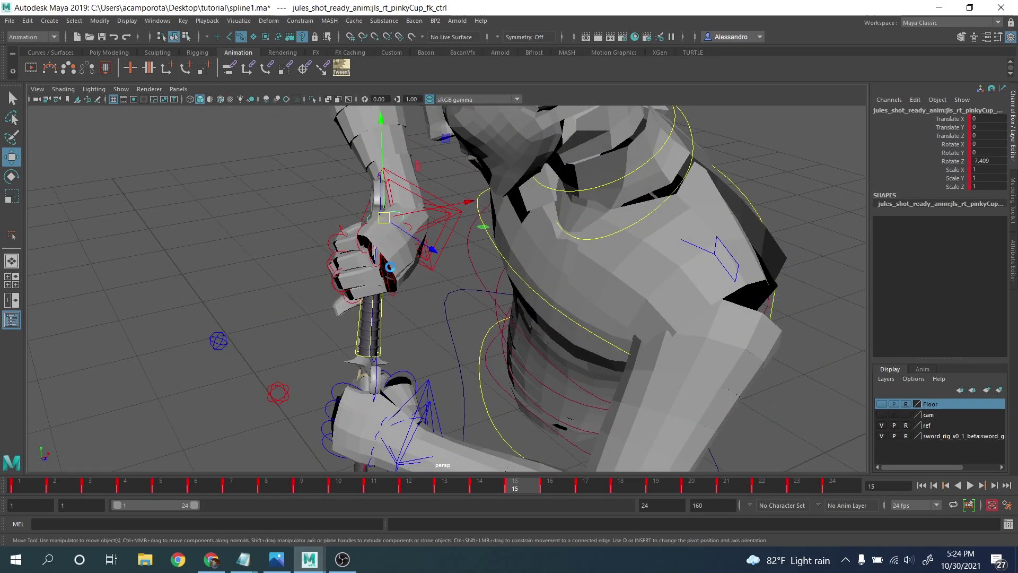
click(453, 234)
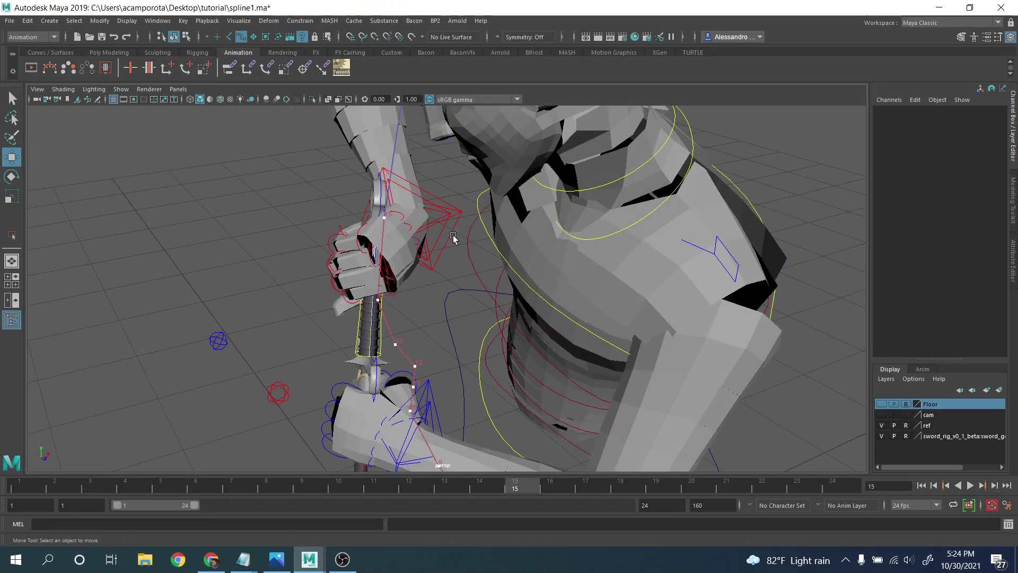
mouse_move(453, 234)
alt+mouse_down()
mouse_move(476, 236)
mouse_move(428, 233)
mouse_move(444, 248)
mouse_move(457, 239)
alt+mouse_up()
Step: Move the right arm IK control at frame 15 to Translate X 0.437, Y -0.253 and Z 0.335
click(429, 233)
key(f)
drag(471, 480, 524, 481)
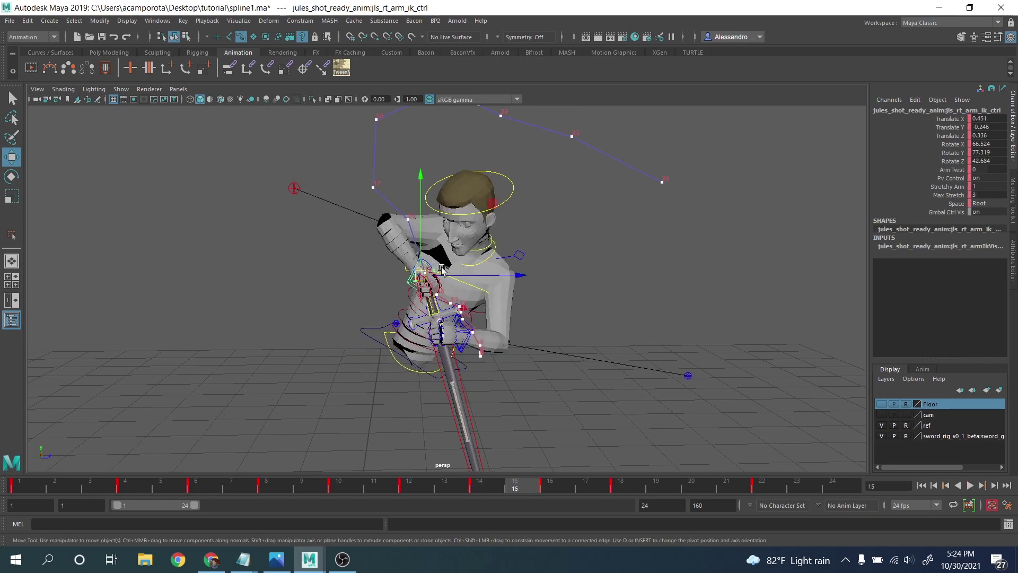
alt+drag(442, 269, 469, 250)
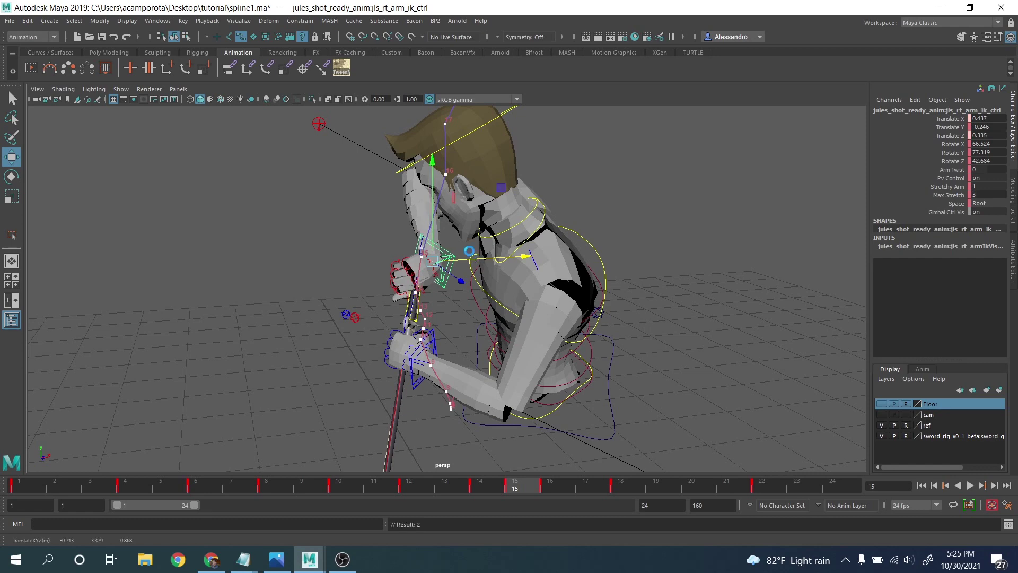
drag(433, 220, 434, 223)
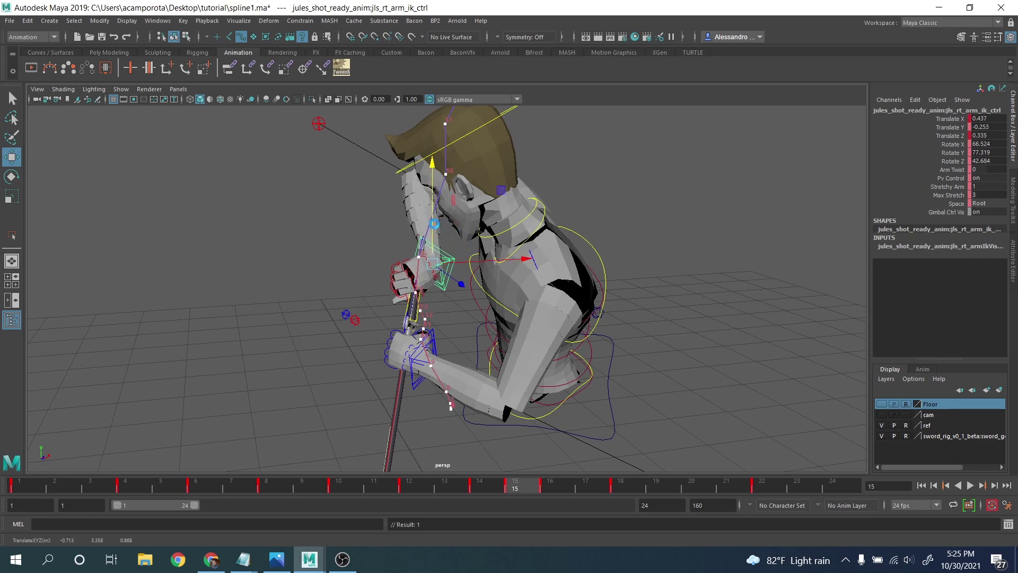
Step: Compare the right arm's pose at frames 15 and 16, with the right elbow FK control selected
click(550, 483)
alt+drag(530, 382, 504, 317)
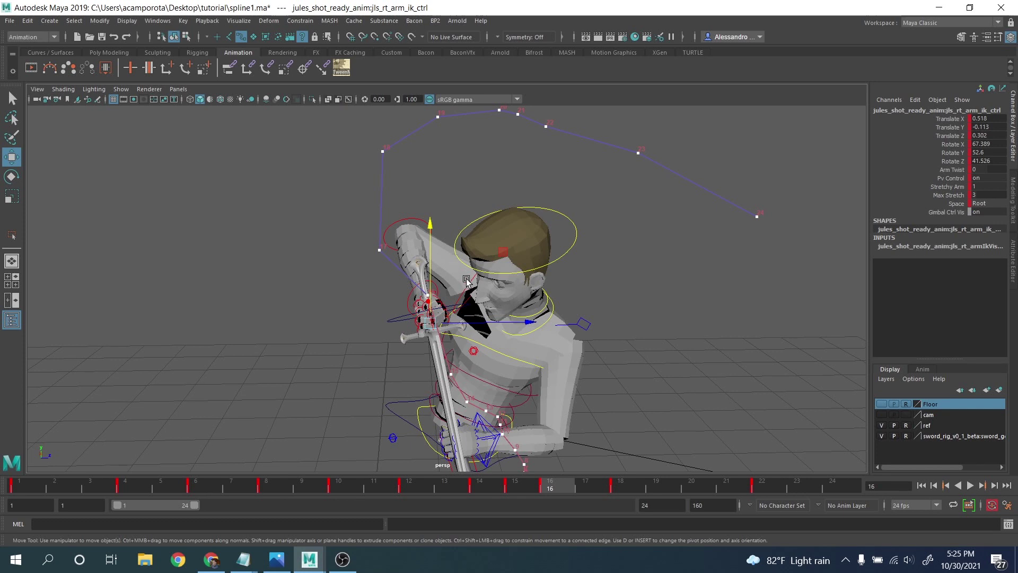
click(417, 224)
key(e)
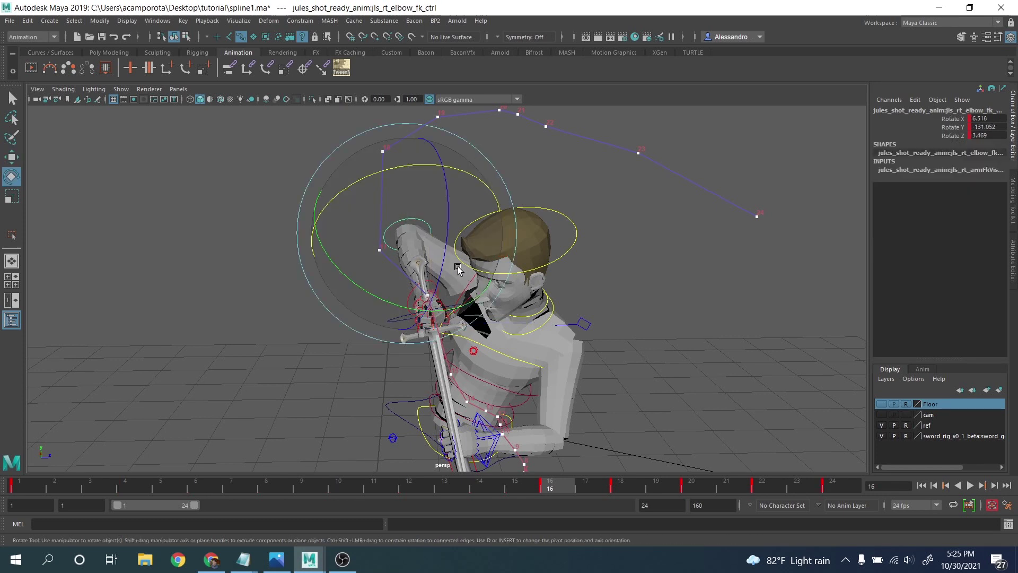
click(533, 482)
key(q)
click(557, 485)
Step: Select the right upper arm, elbow and wrist FK controls and key them at frames 15 and 17
alt+drag(491, 382, 449, 321)
scroll(493, 321, up, 3)
click(474, 274)
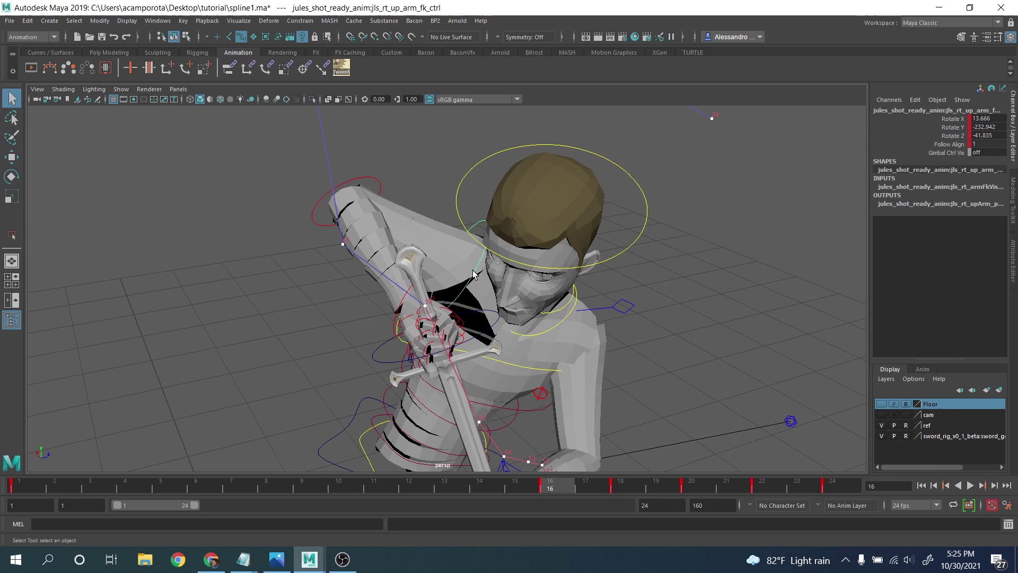
click(391, 196)
click(400, 308)
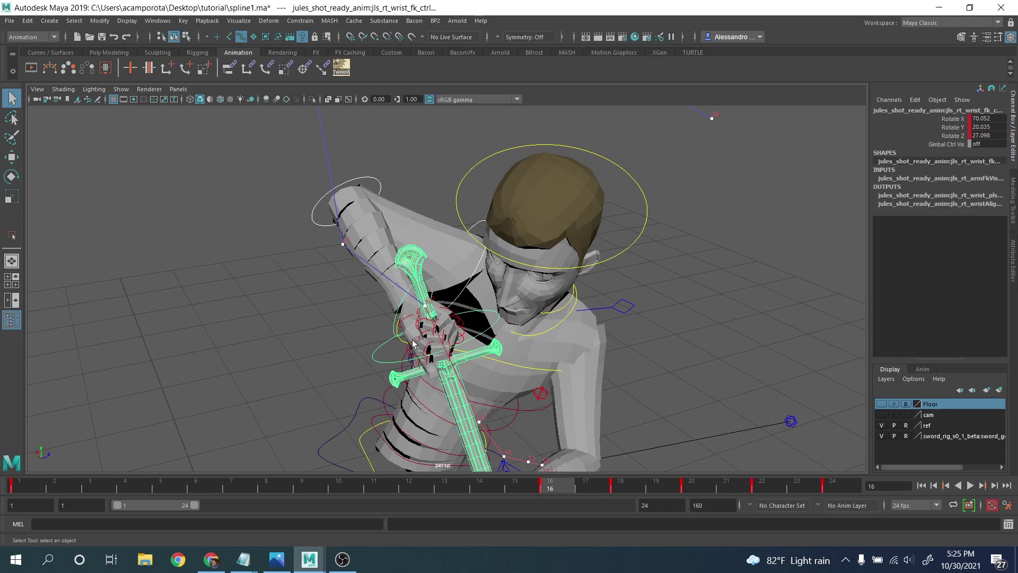
drag(555, 488, 584, 489)
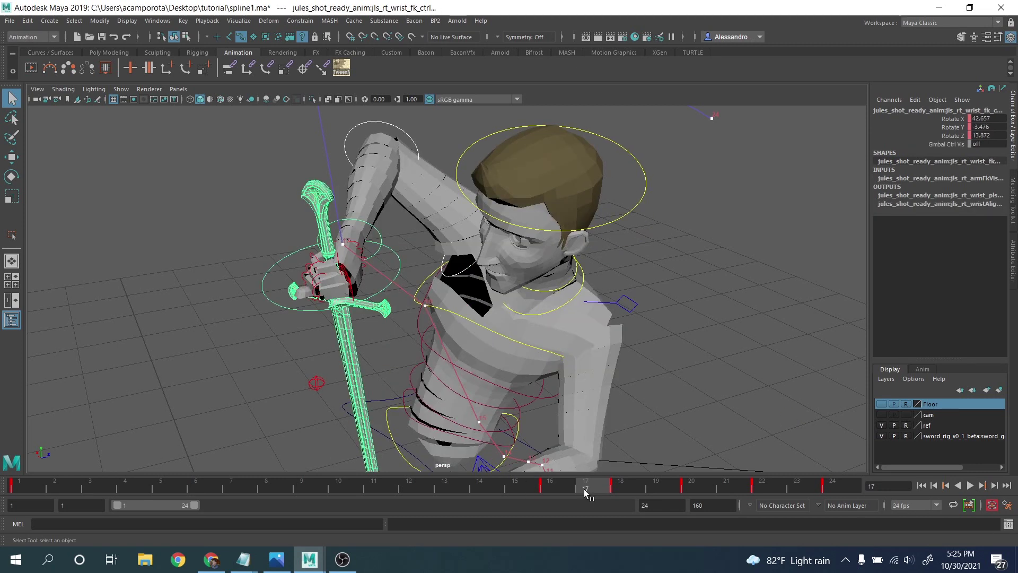
key(a)
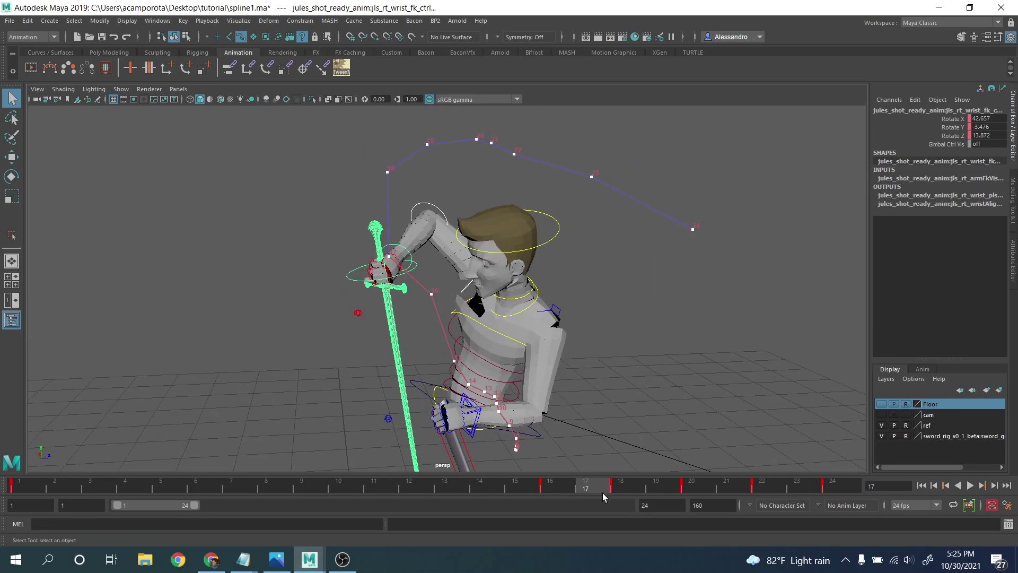
click(520, 486)
click(553, 487)
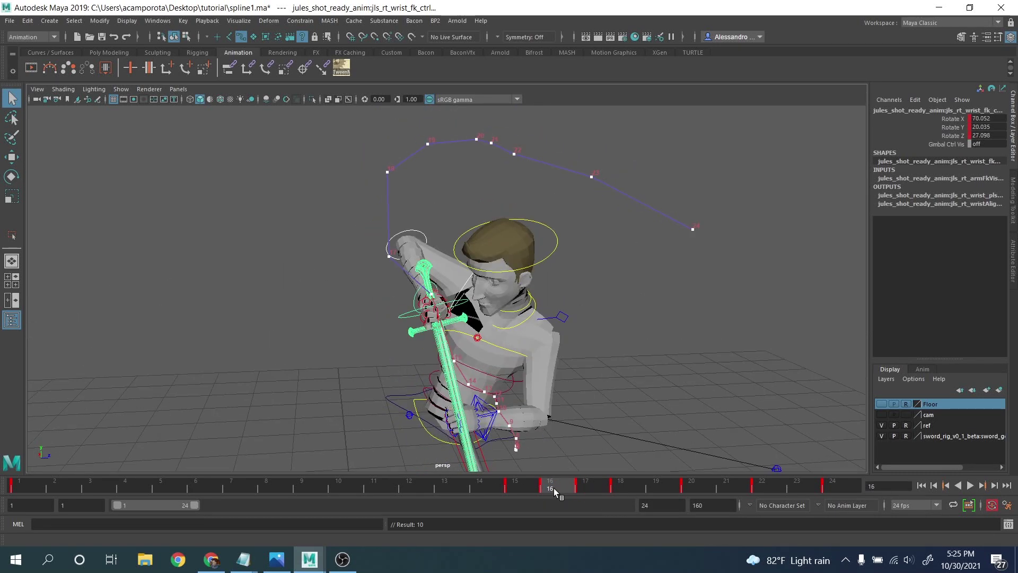
Step: Rotate the right elbow FK control at frames 16 and 17, using about X 2.4, Y -94.3, Z 16.1 at frame 17
click(632, 368)
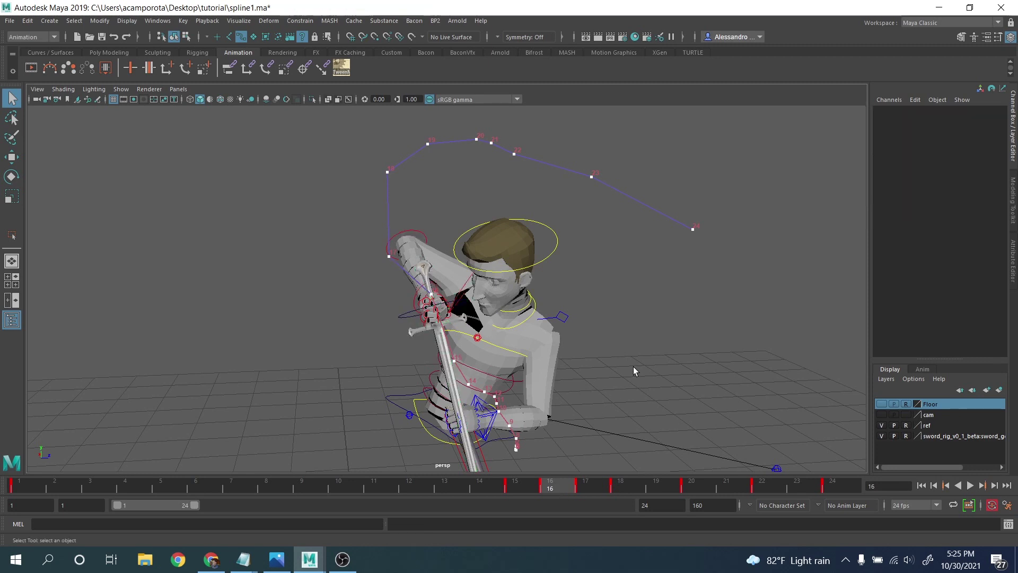
click(424, 240)
key(e)
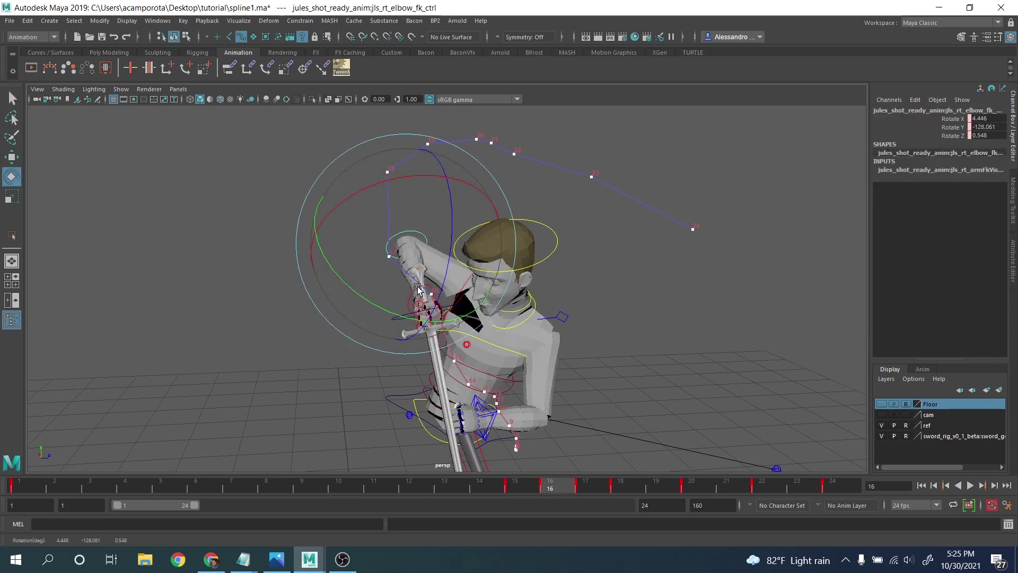
drag(418, 287, 427, 258)
key(.)
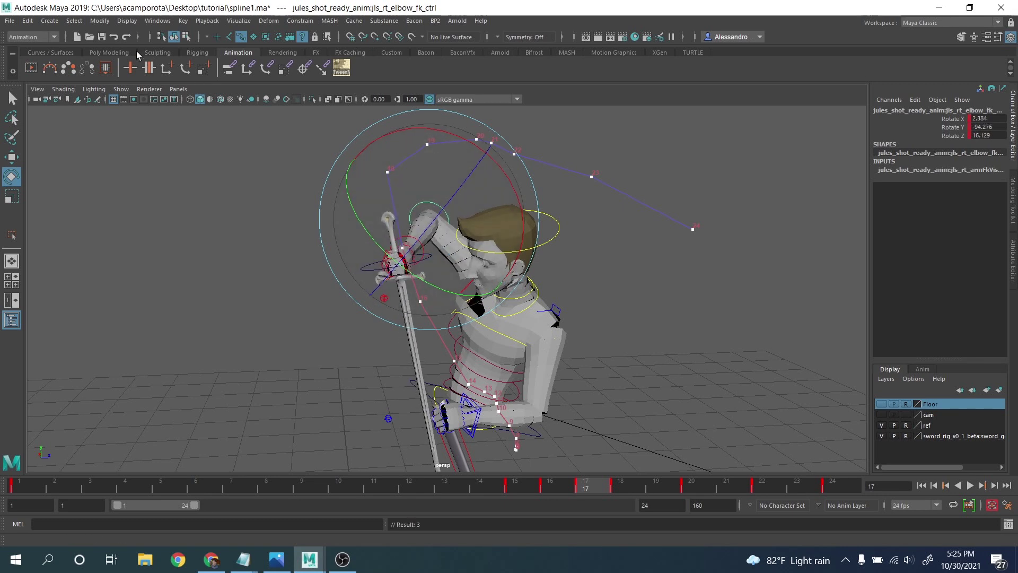
Step: Switch the viewport to camera1 and bring the raised sword arm and its motion trail into view
click(179, 89)
mouse_move(226, 103)
click(313, 102)
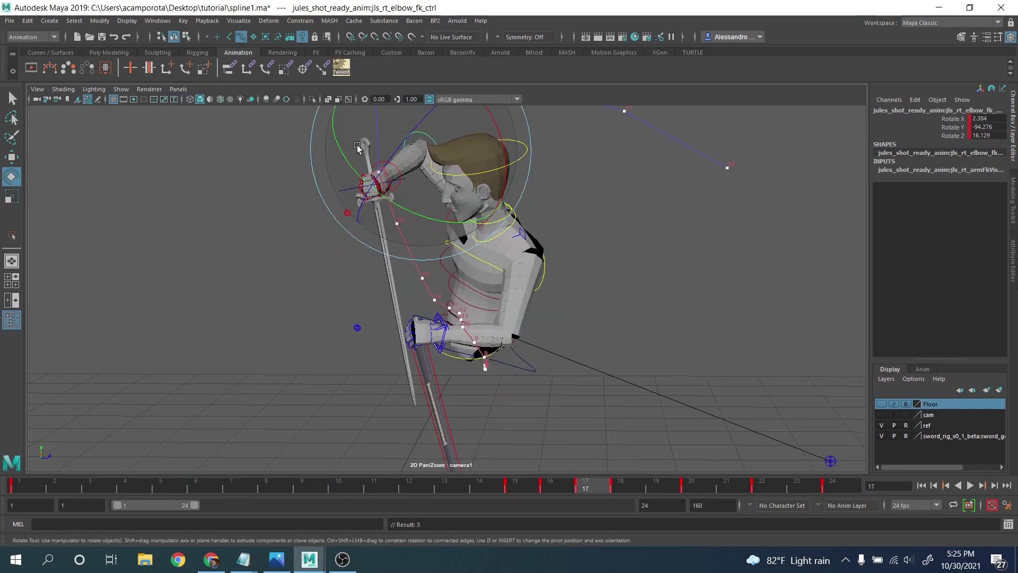
middle_drag(465, 222, 431, 317)
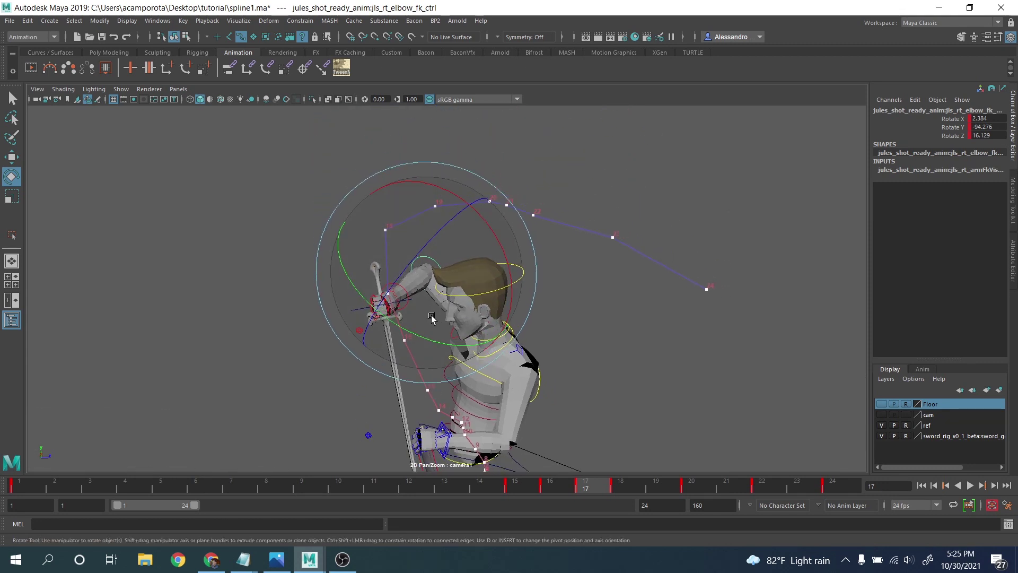
Step: Rotate the right elbow FK control at frame 18 to about X 0.1, Y -51.7, Z 7.4 and key it
key(period)
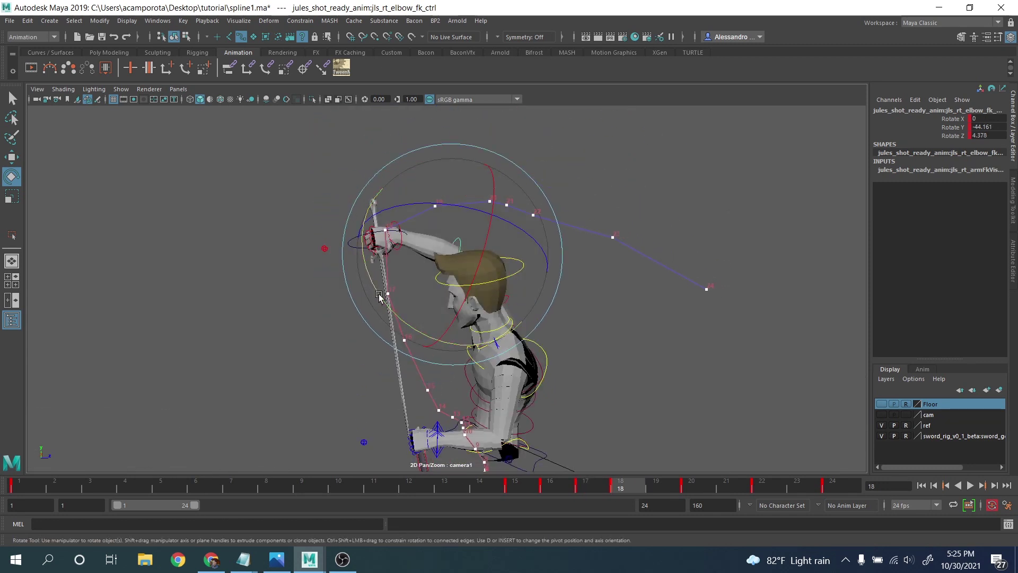
drag(379, 296, 416, 247)
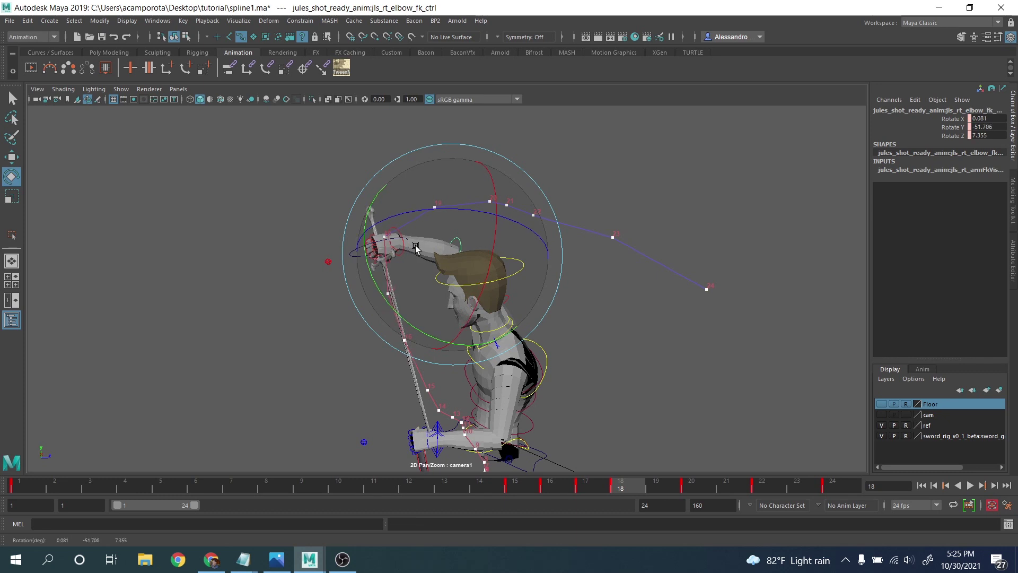
key(s)
Step: Compare the right arm's poses at keyed frames 20 and 22 against the motion trail and clear the selection
key(period)
key(period)
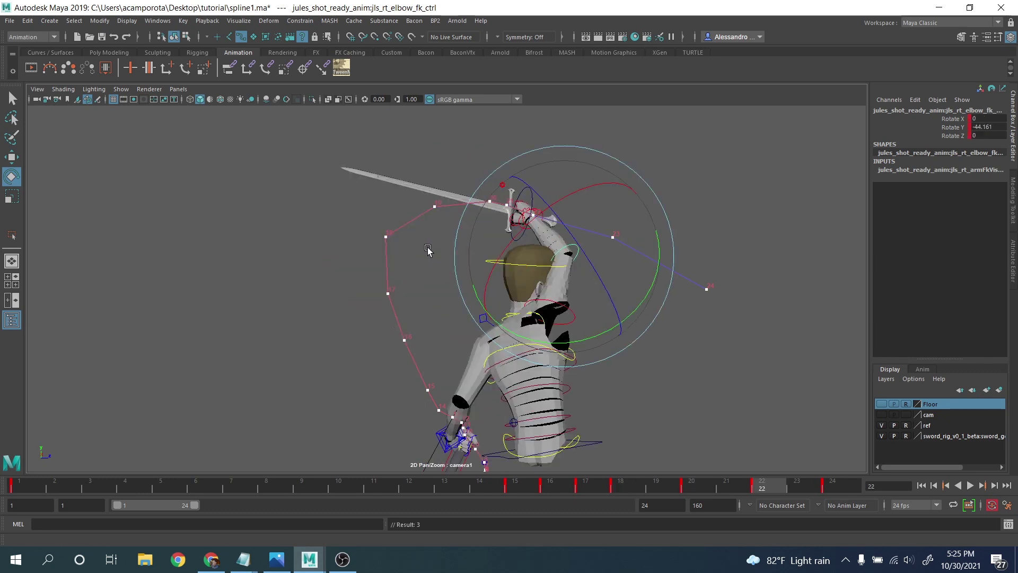
key(comma)
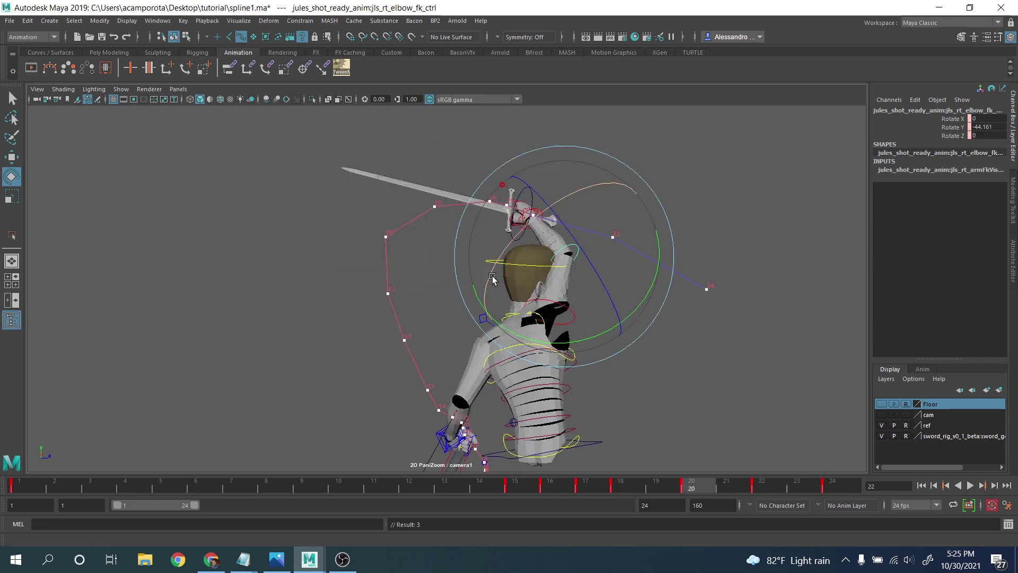
click(579, 322)
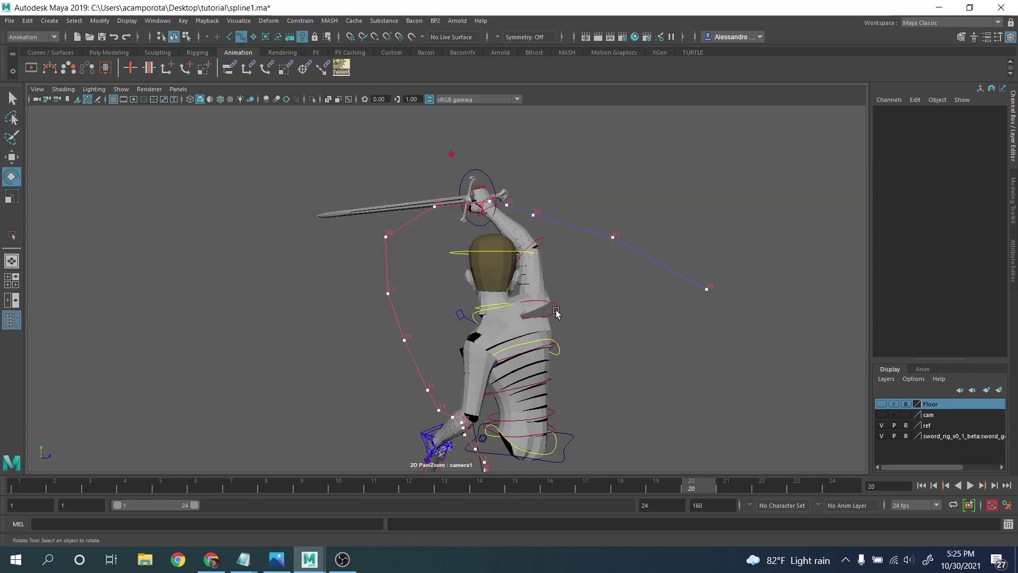
Step: Rotate the right upper arm FK control at frames 20 and 22, keying about X -11.6, Y -159.0, Z -55.8 at frame 22
click(556, 313)
drag(577, 393, 579, 394)
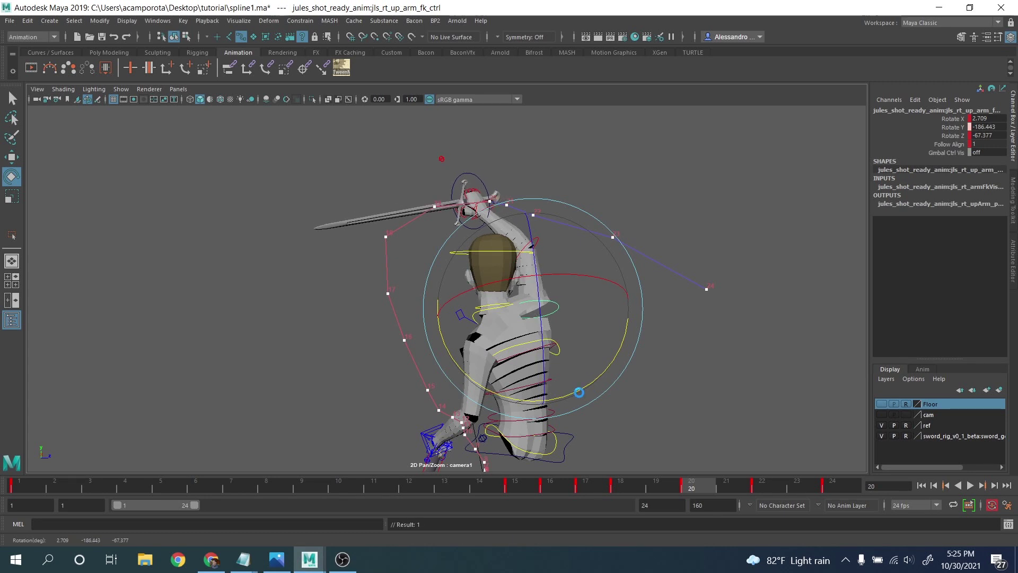
key(period)
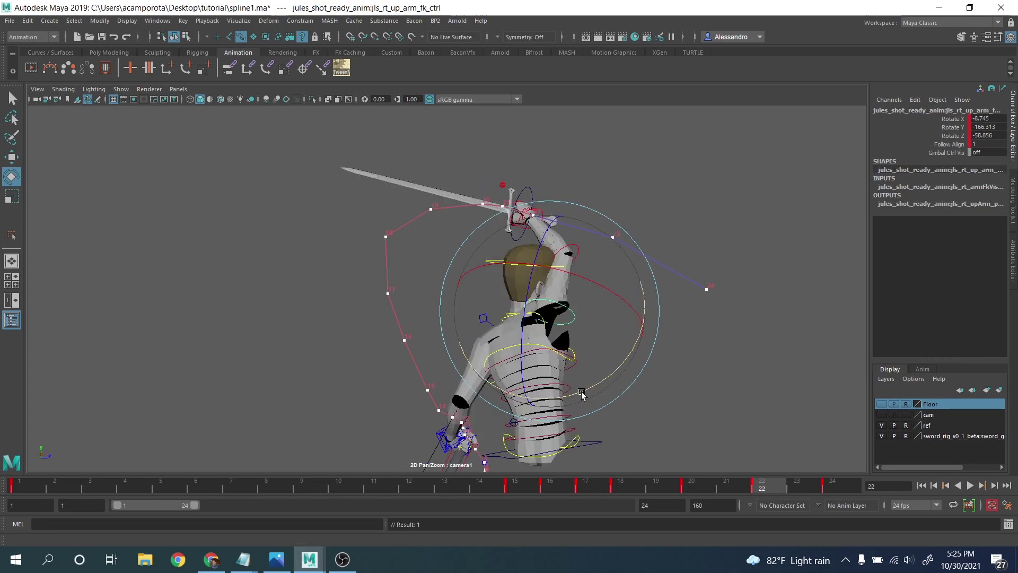
drag(594, 393, 587, 387)
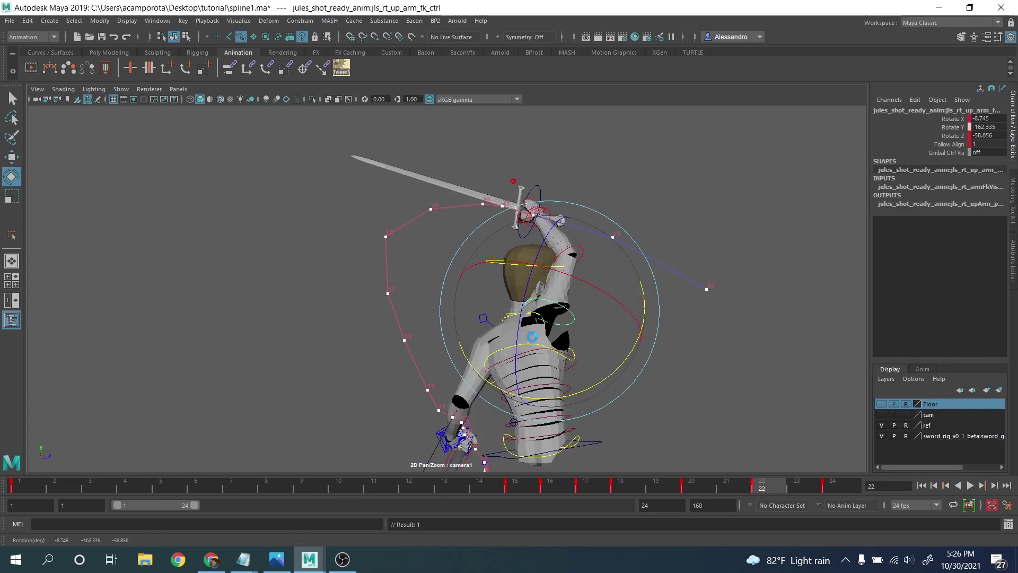
drag(530, 335, 522, 332)
key(shift+e)
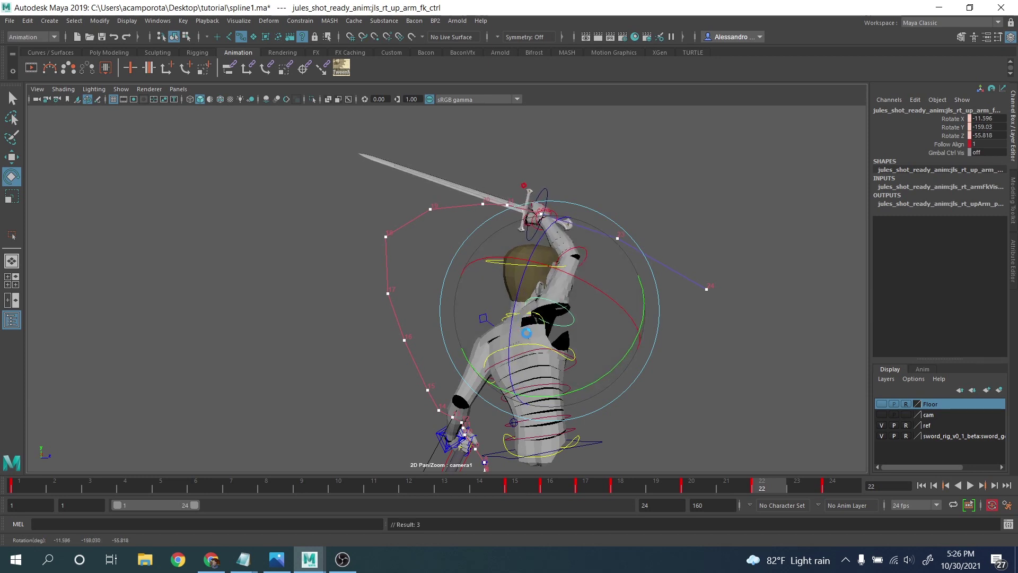
key(alt+v)
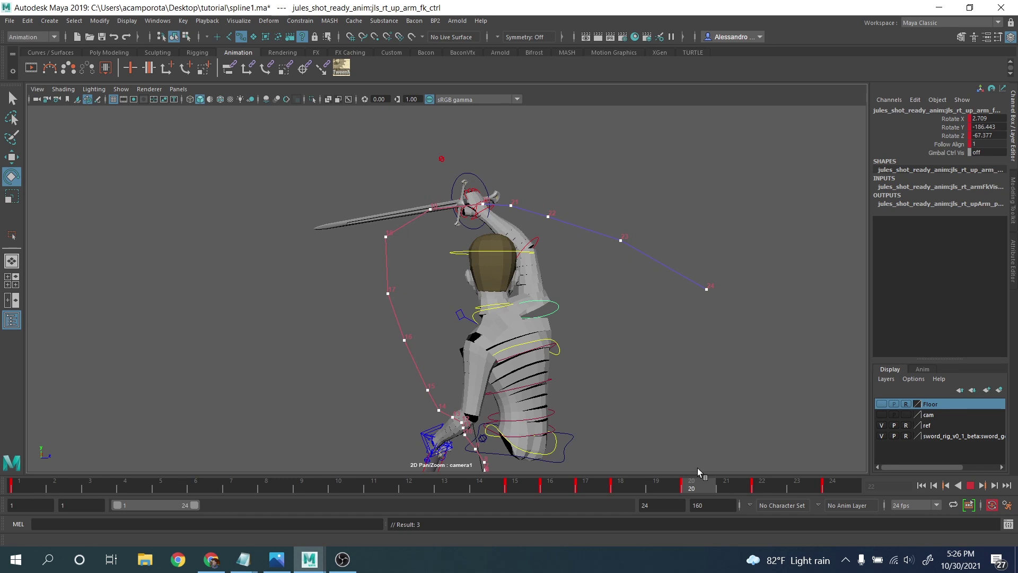
key(alt+v)
Step: Rotate the right wrist FK control at frame 20 to about X -29.9, Y 7.9, Z 8.3 and scrub through the result
click(690, 354)
click(528, 240)
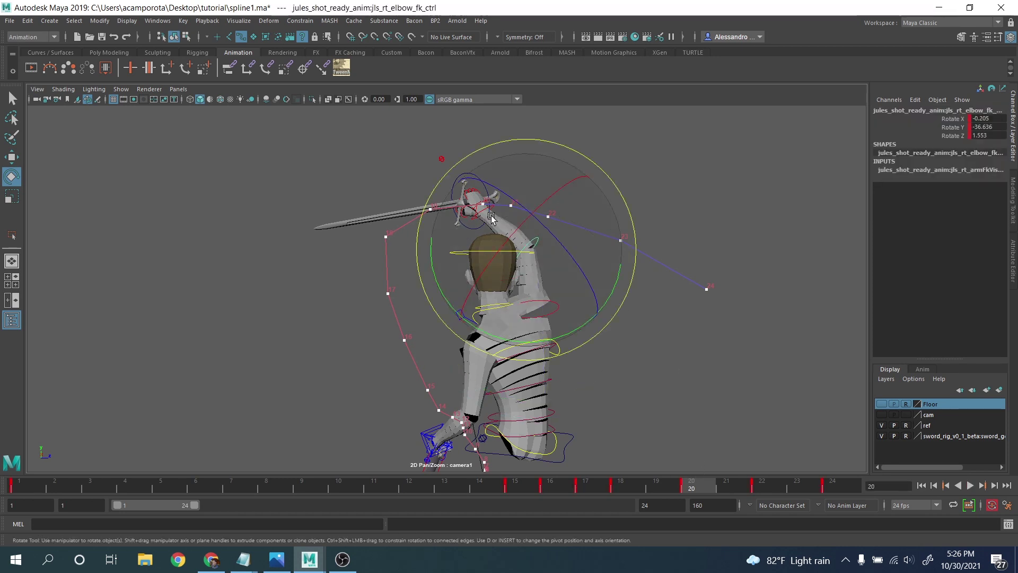
click(646, 185)
click(484, 212)
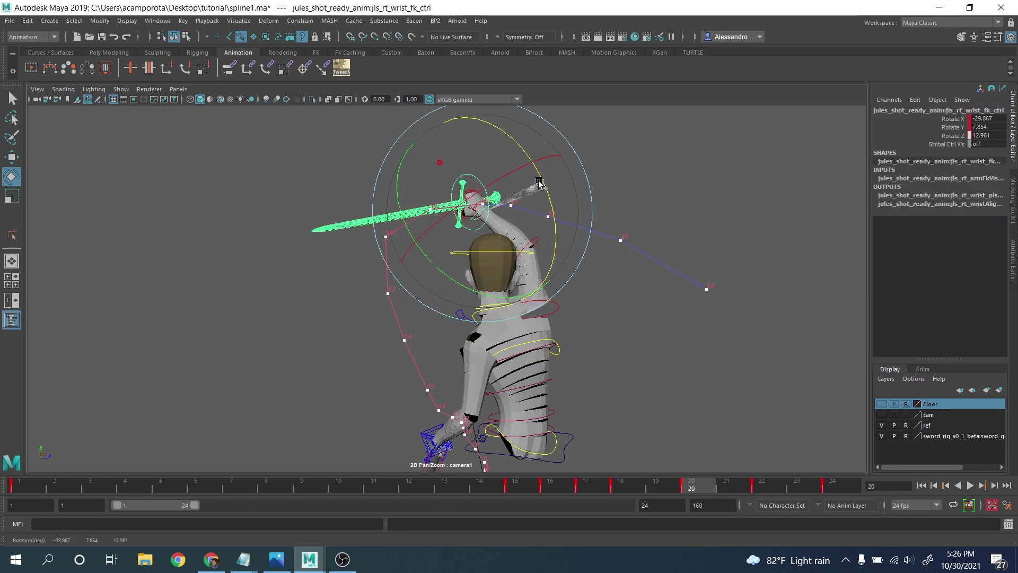
drag(543, 198, 540, 185)
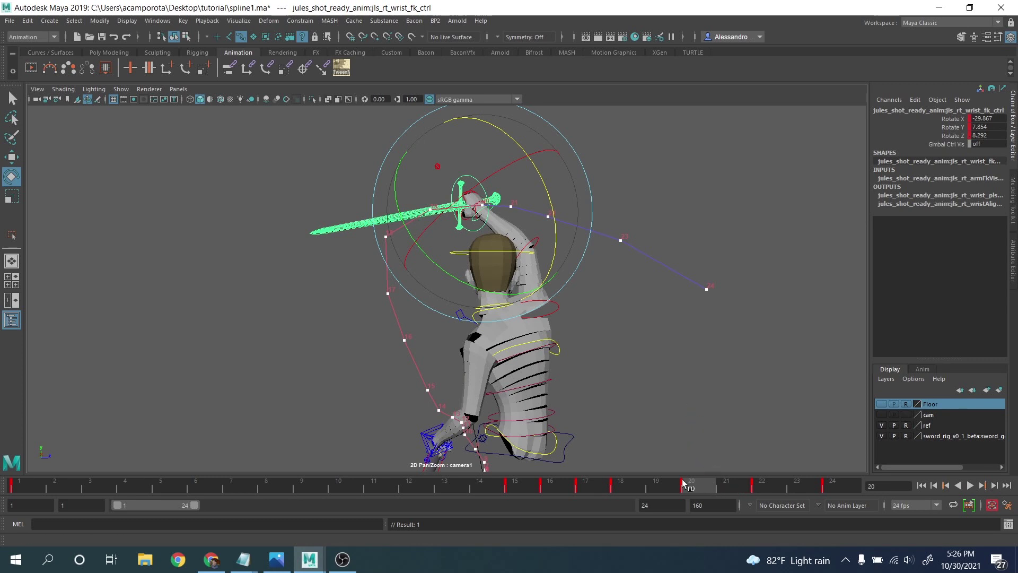
mouse_move(683, 483)
mouse_down()
mouse_move(544, 469)
mouse_move(483, 450)
mouse_move(682, 470)
mouse_move(882, 513)
mouse_move(690, 465)
mouse_move(529, 443)
mouse_move(618, 457)
mouse_move(721, 330)
mouse_up()
Step: Delete the motion trail using the Animation workspace's Outliner, and return to the Maya Classic workspace
click(933, 22)
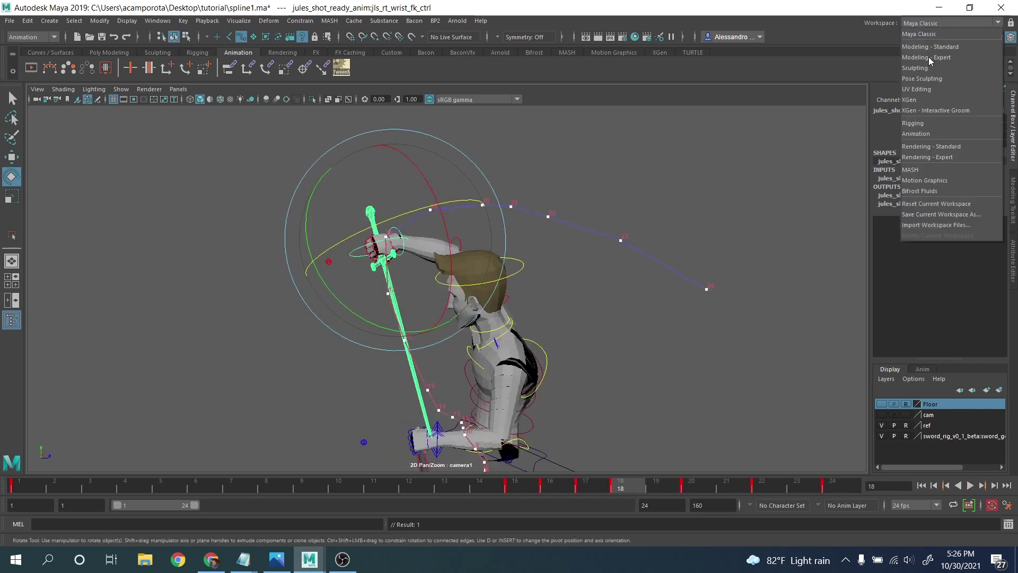
click(922, 127)
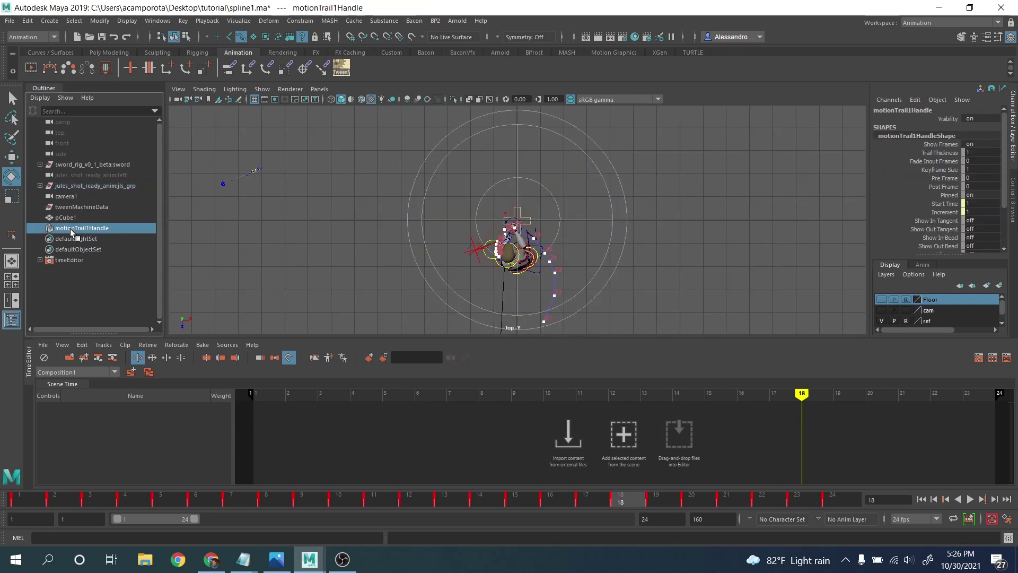
click(933, 22)
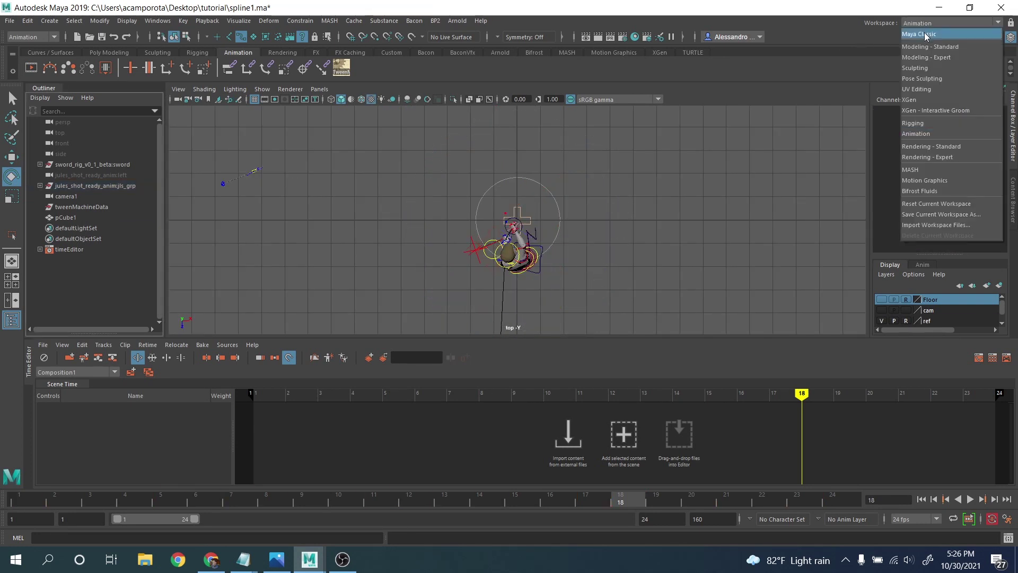
click(925, 33)
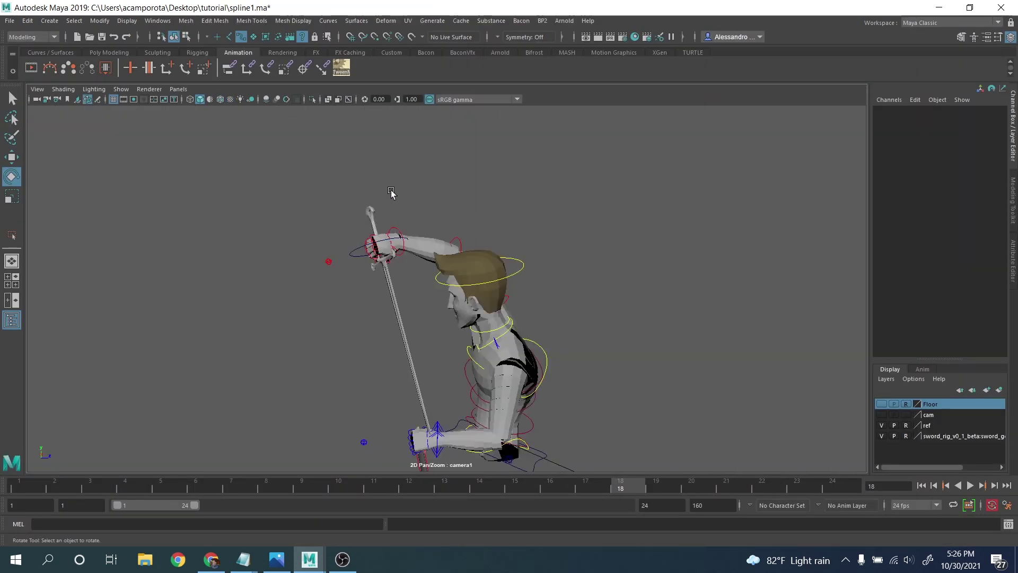
Step: Switch the viewport to the persp camera and bring both hands gripping the sword at frame 15 into close view
click(178, 88)
mouse_move(202, 101)
click(308, 103)
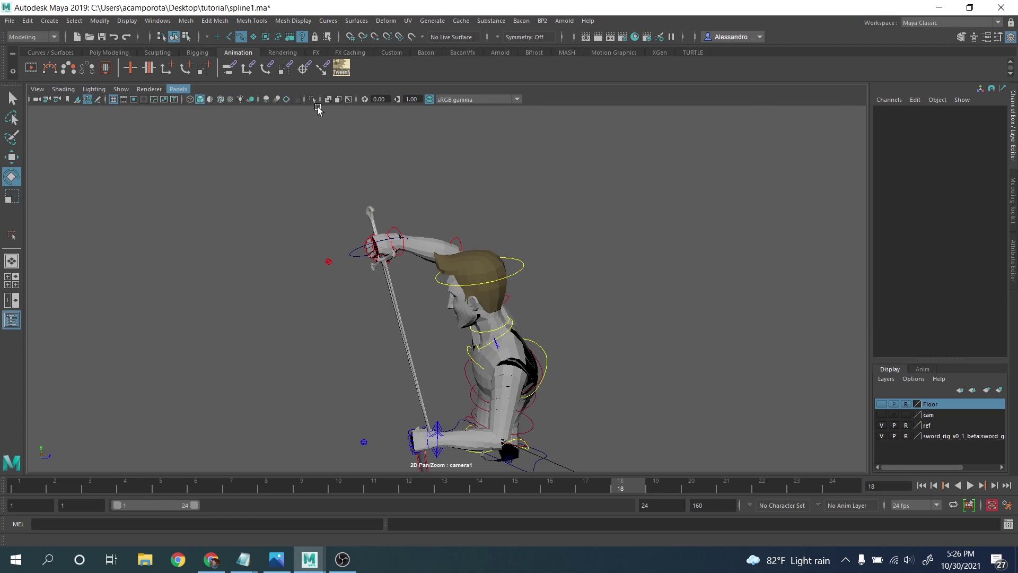
mouse_move(428, 202)
alt+mouse_down()
mouse_move(477, 222)
mouse_move(409, 256)
mouse_move(421, 212)
mouse_move(484, 212)
mouse_move(456, 217)
mouse_move(422, 177)
mouse_move(418, 206)
alt+mouse_up()
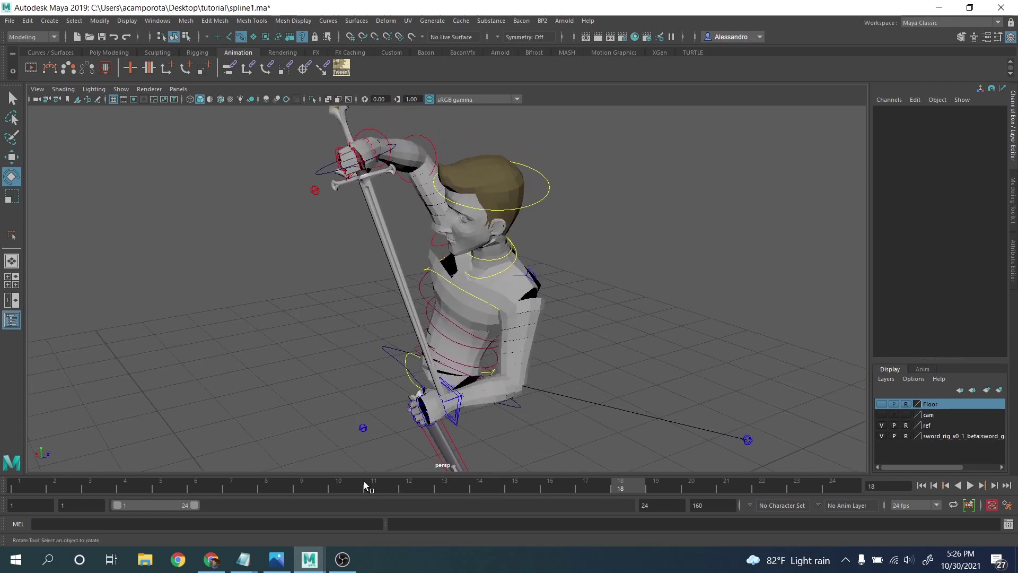
drag(363, 481, 515, 501)
alt+drag(540, 422, 440, 325)
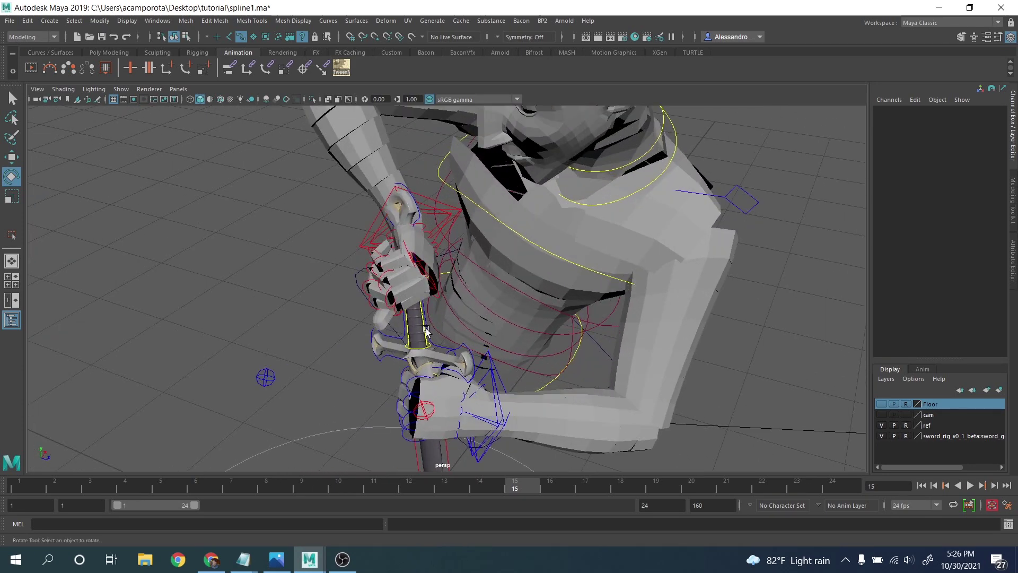
Step: Check the sword's handle base control against the right hand's grip around frames 15 and 16, and clear the selection
click(428, 327)
key(w)
key(alt+v)
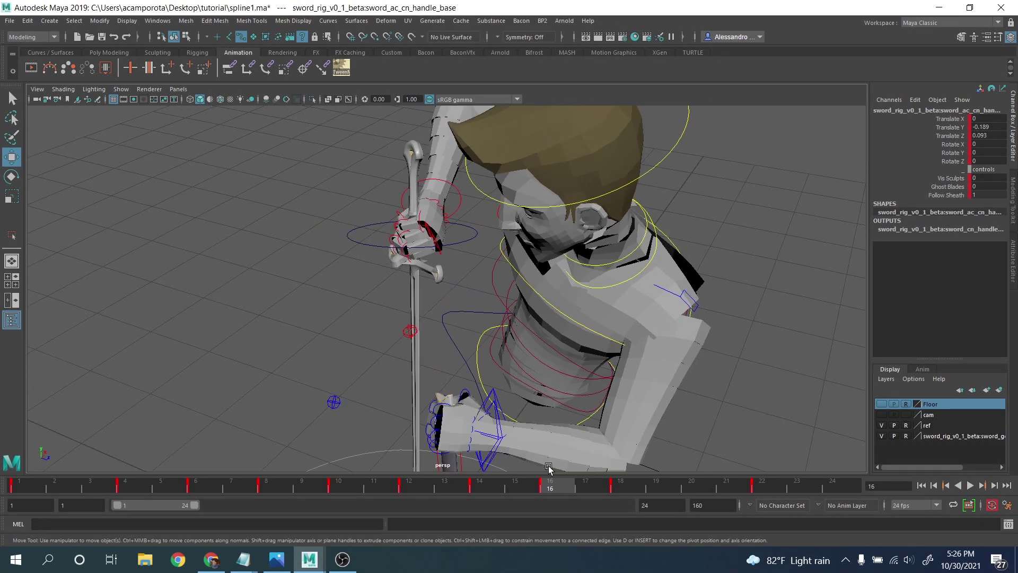
key(alt+v)
alt+drag(511, 444, 512, 444)
alt+middle_drag(511, 445, 479, 352)
scroll(480, 352, up, 3)
click(272, 334)
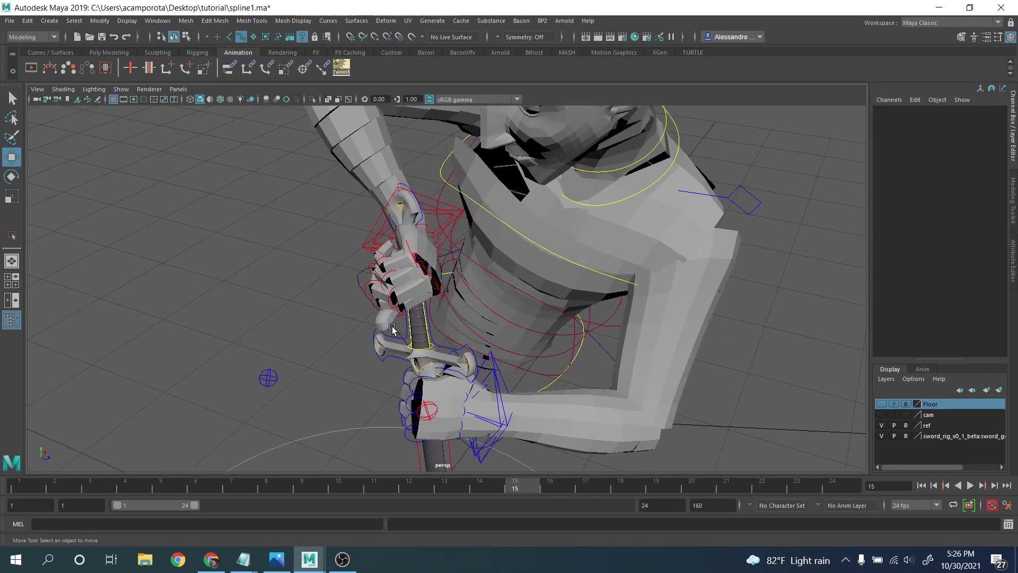
Step: Move the sword's central handle control into the right hand's grip at frame 15, to about X 0.002, Y 0.004, Z 0.001
click(427, 329)
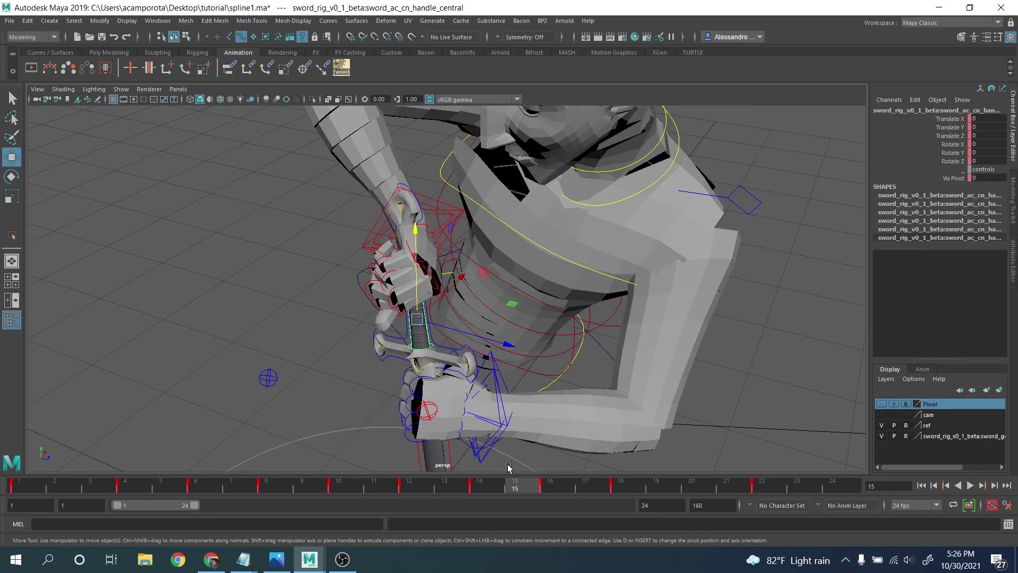
click(489, 483)
click(510, 484)
alt+drag(454, 396, 418, 386)
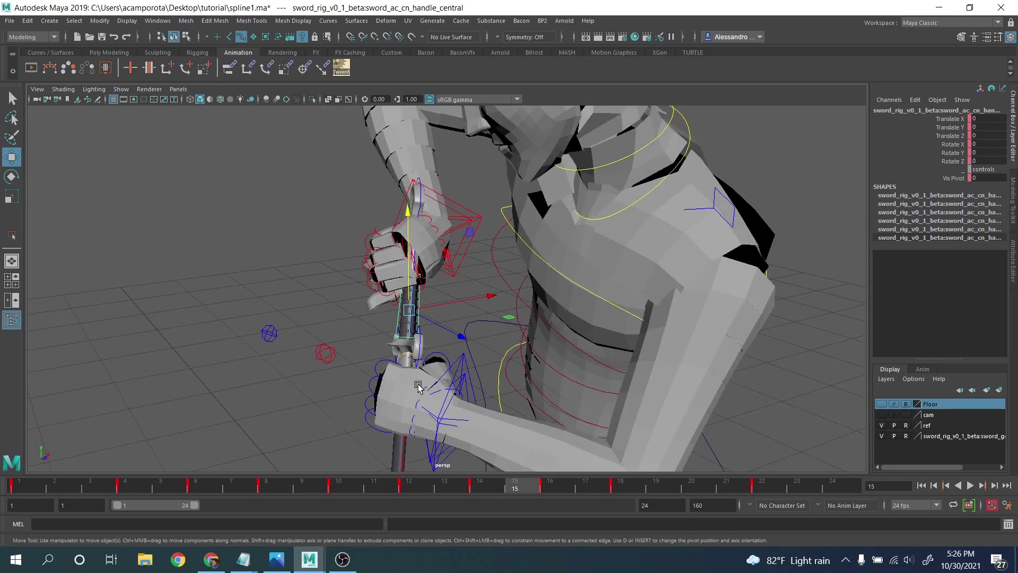
click(420, 275)
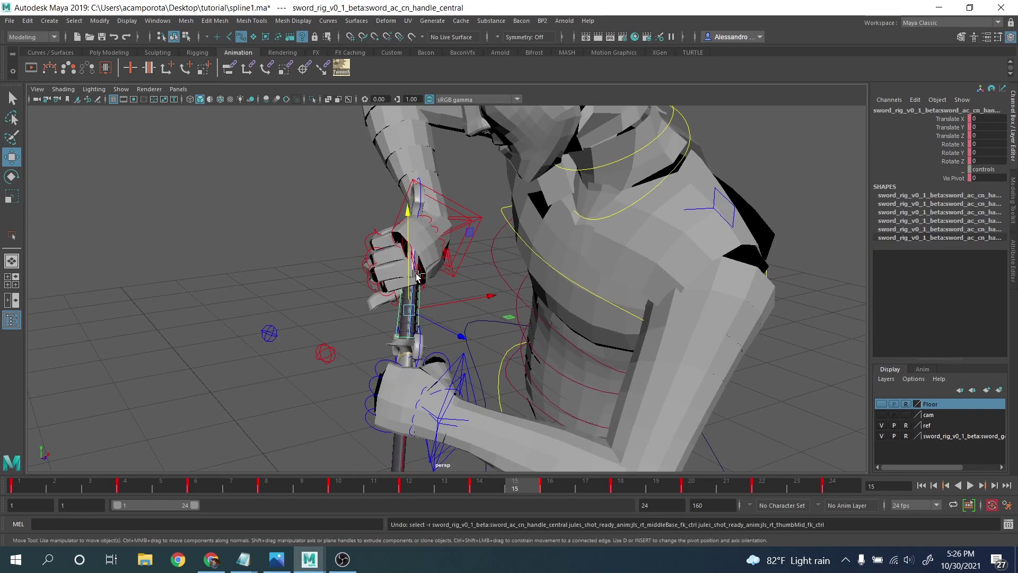
drag(413, 270, 335, 247)
key(e)
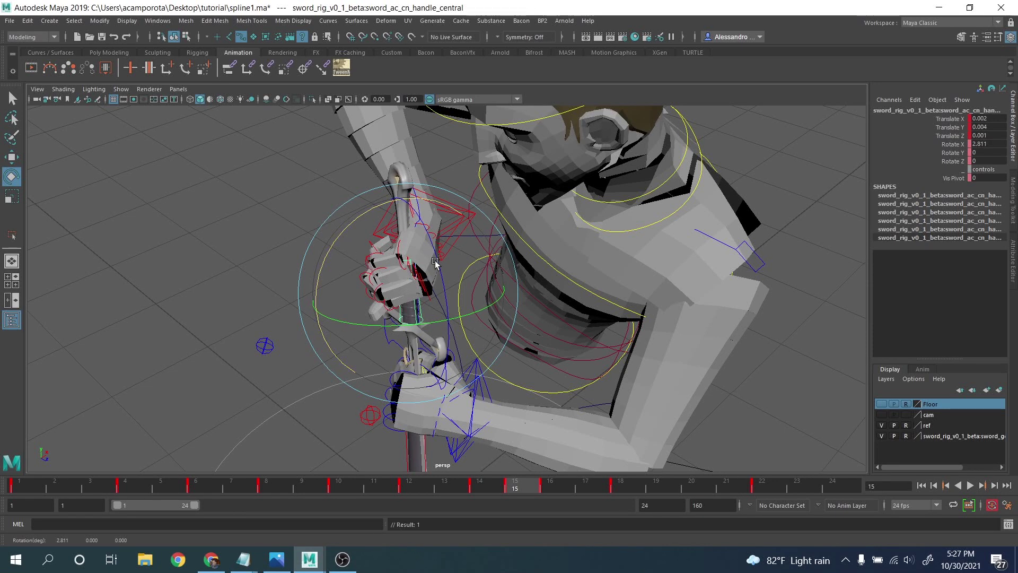
Step: Refine the central handle control's placement at frame 15, rotating it to about X 4.9, Y 0.1, Z -2.3
drag(434, 262, 429, 276)
key(w)
drag(446, 342, 443, 312)
key(e)
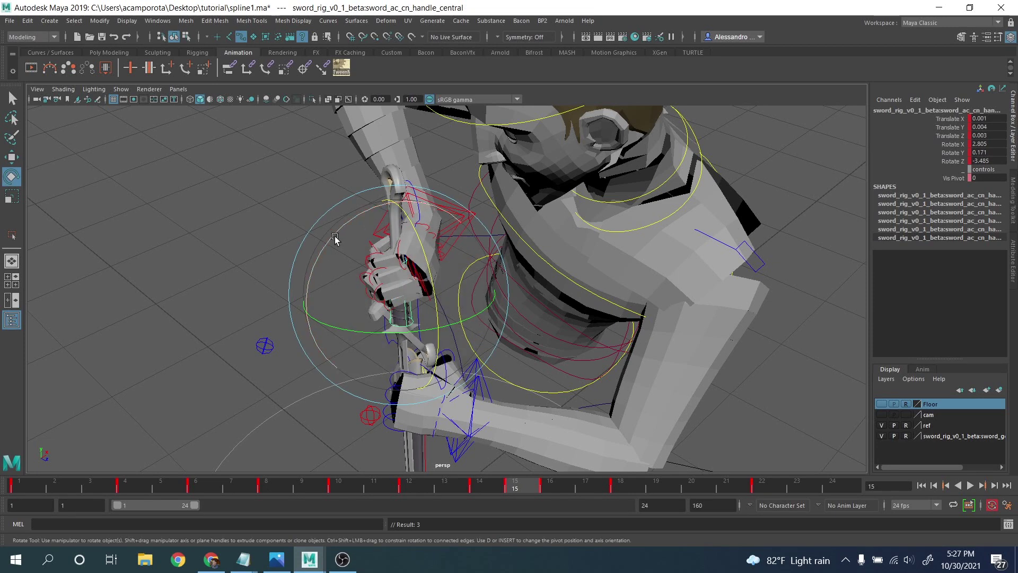
drag(335, 236, 331, 236)
key(w)
drag(429, 276, 434, 276)
key(e)
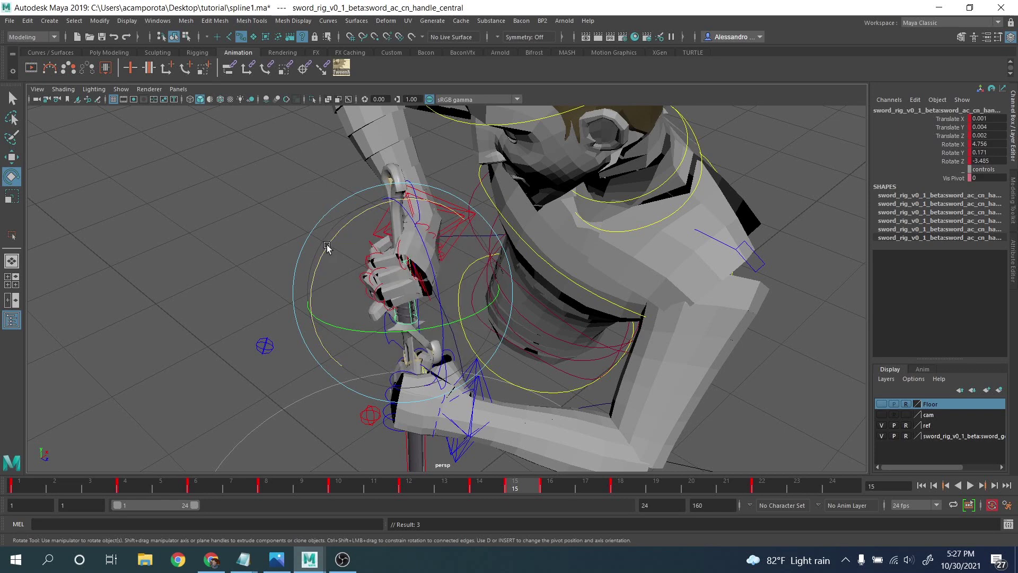
drag(326, 243, 484, 199)
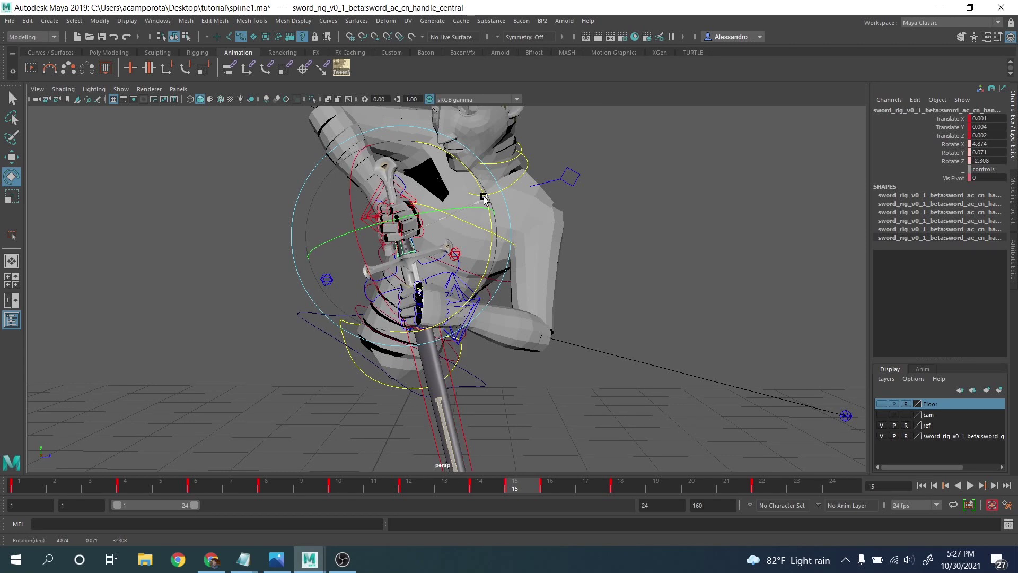
Step: Switch the viewport to camera1 and turn off its 2D pan/zoom to show the full shot
click(178, 89)
mouse_move(207, 100)
click(329, 100)
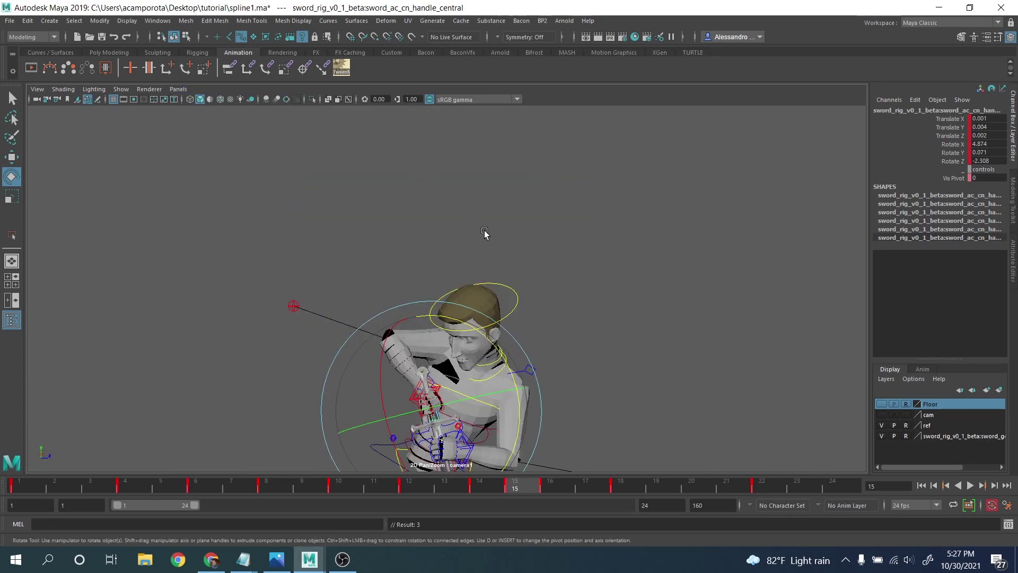
key(backslash)
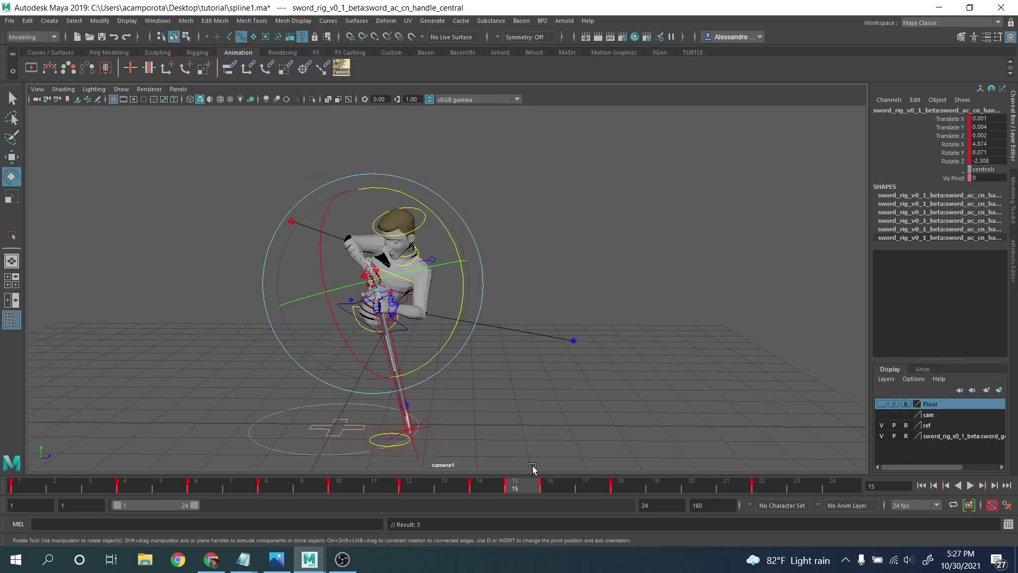
Step: Rotate the right wrist FK control at frame 16 to about X 57.5, Y 13.4, Z 30.7 and compare it with the neighbouring key
click(550, 487)
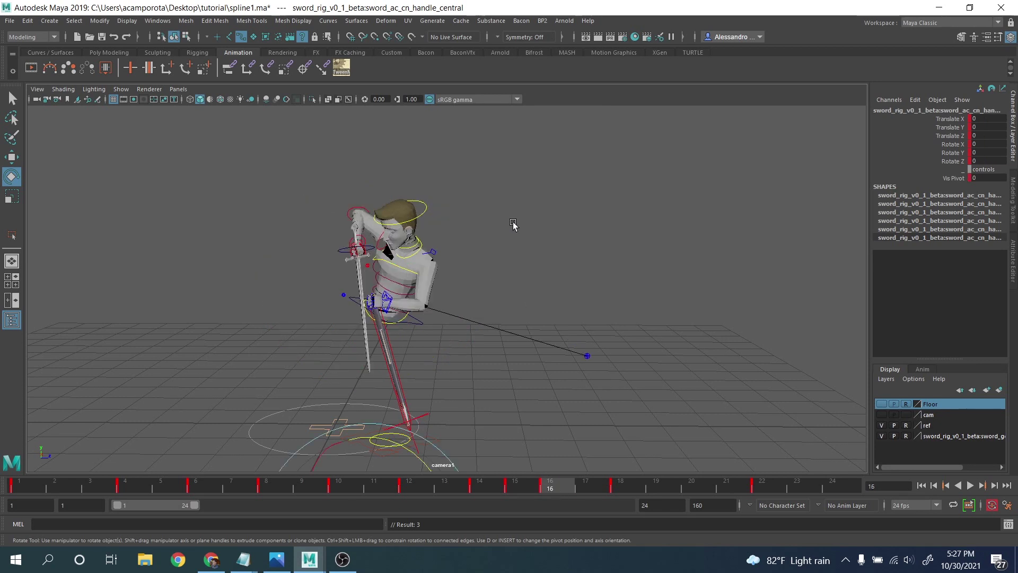
click(512, 225)
click(364, 234)
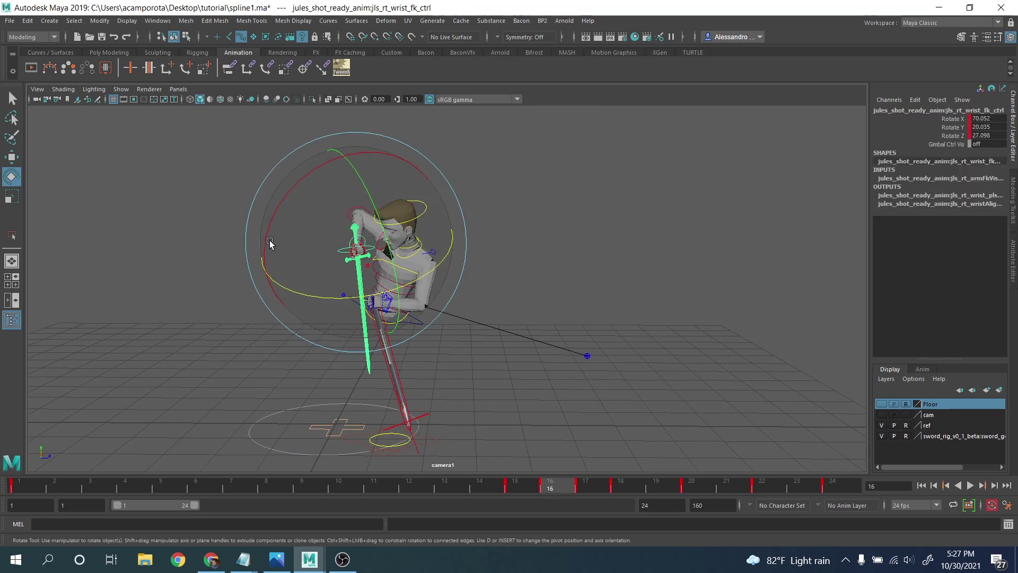
drag(268, 243, 268, 264)
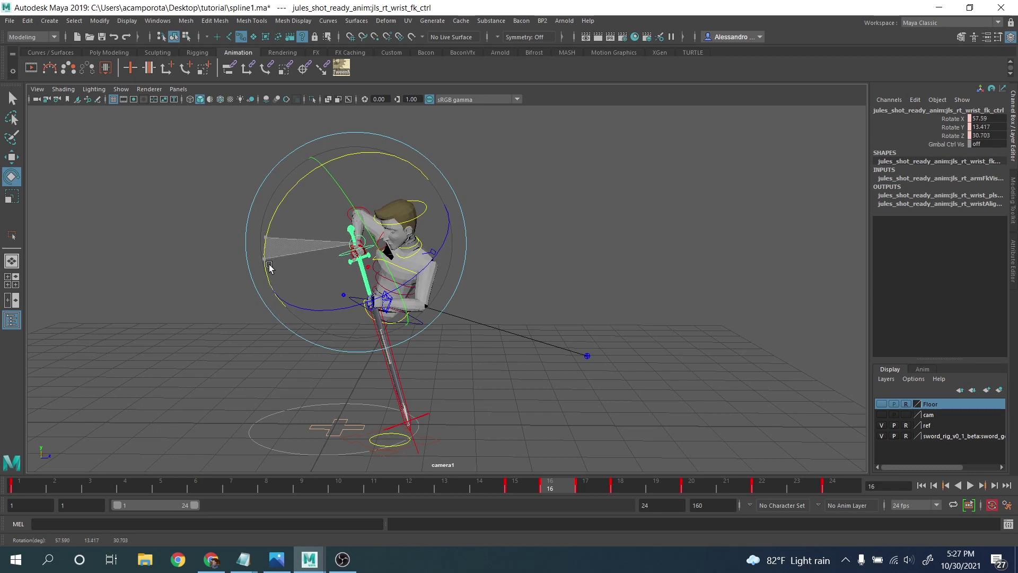
key(backslash)
scroll(613, 325, up, 5)
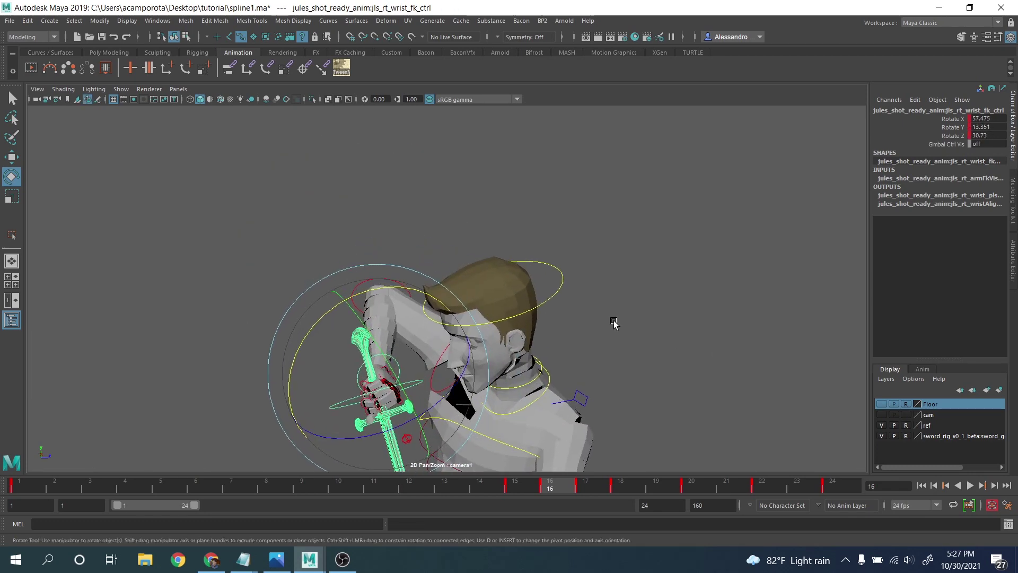
middle_drag(613, 325, 387, 235)
middle_drag(546, 335, 491, 282)
scroll(498, 246, down, 1)
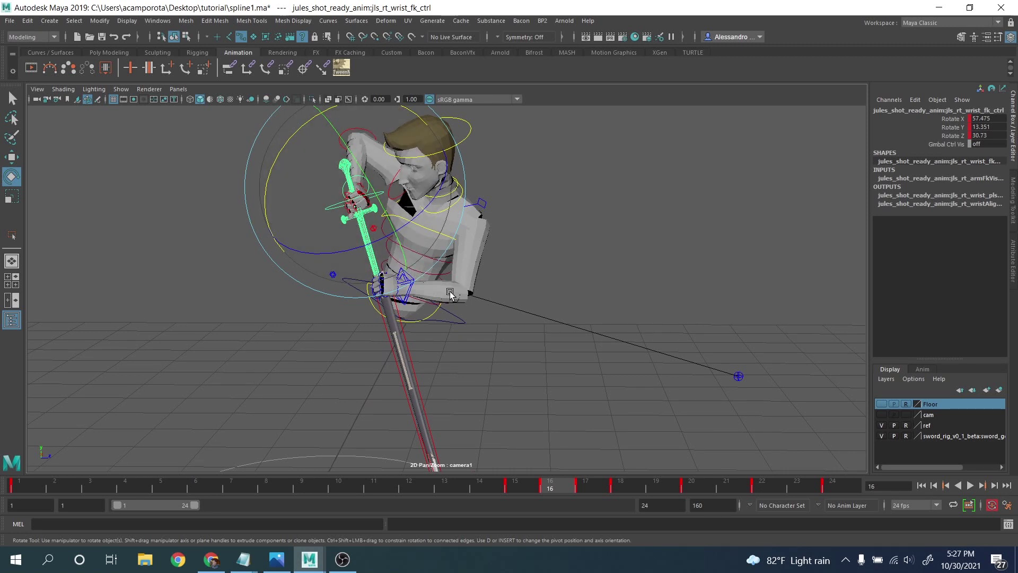
key(comma)
key(period)
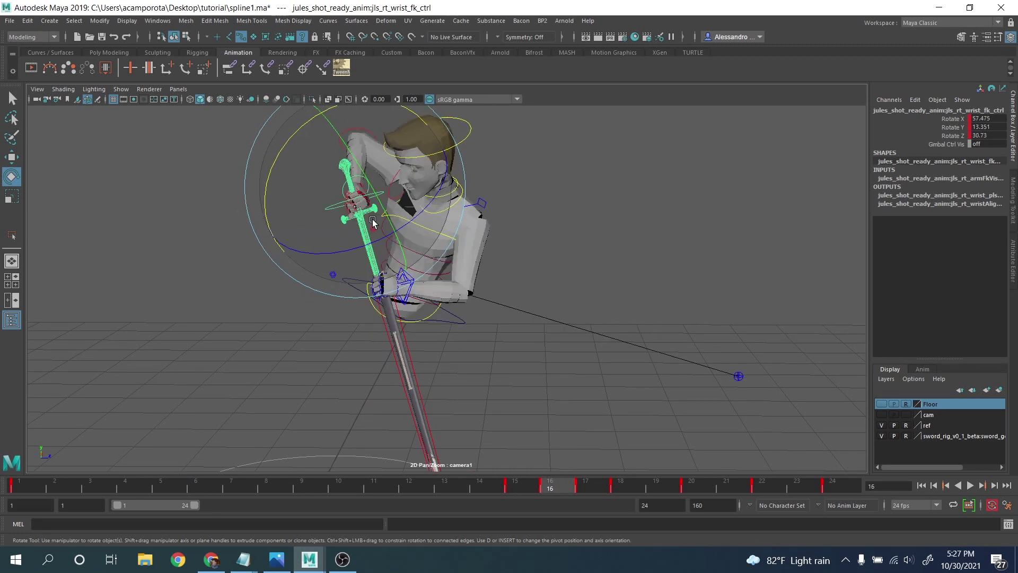
Step: Rotate and key the right wrist FK control at frames 17 and 18, using about X 16.9, Y -28.8, Z 7.6 at frame 18
key(period)
drag(424, 202, 404, 165)
key(s)
key(period)
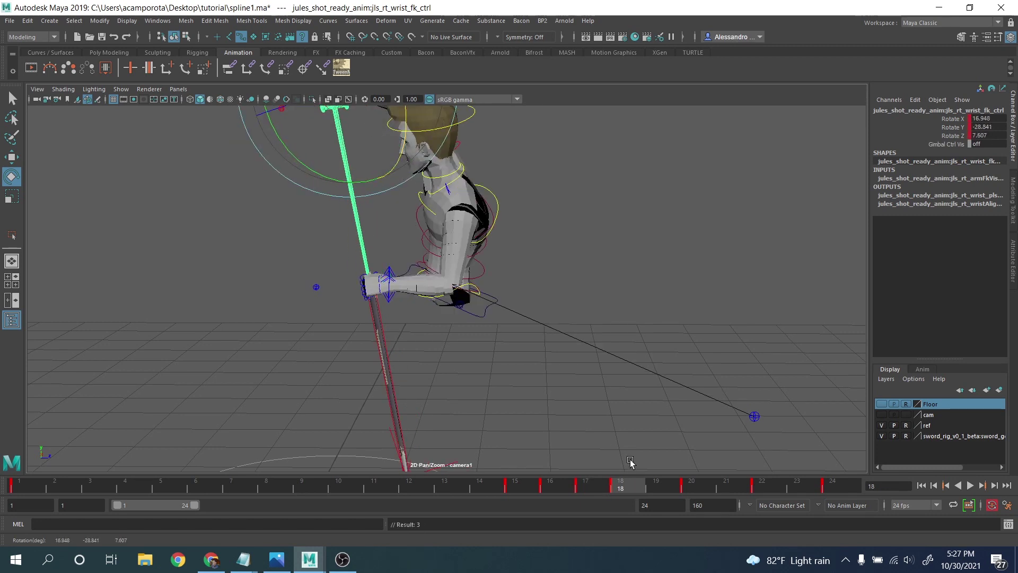
Step: Play the shot and rotate the right wrist FK control at frame 20 to about X -29.3, Y 4.2, Z 8.2
click(656, 486)
key(alt+v)
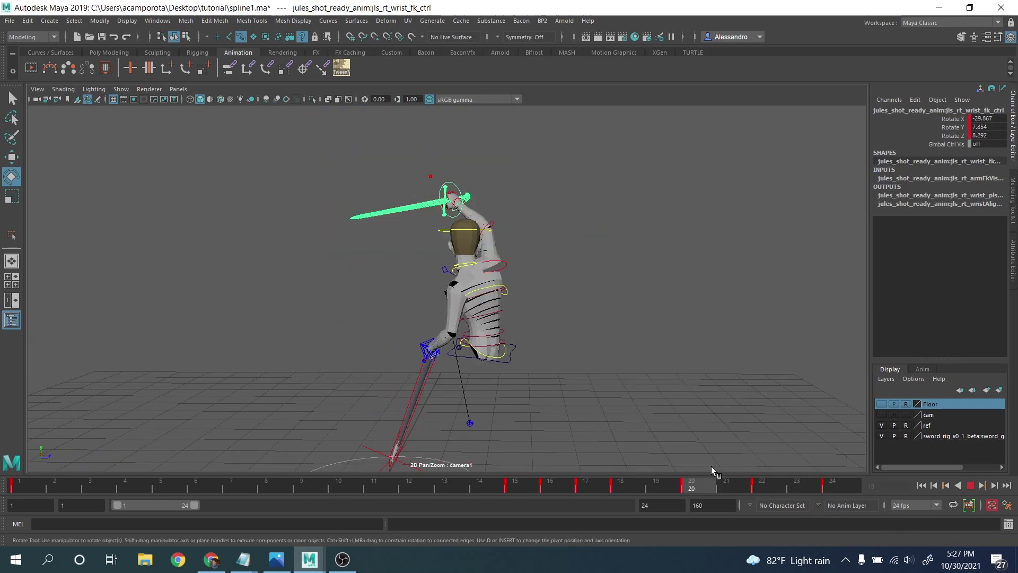
key(alt+v)
drag(430, 268, 434, 273)
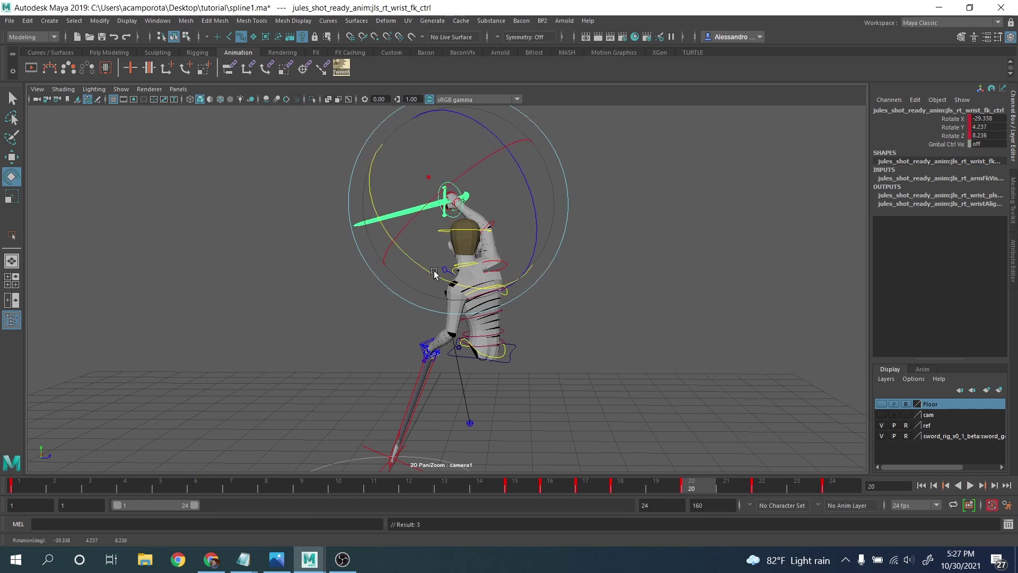
Step: Rotate and key the right wrist FK control at frame 22 to about X -35.2, Y 14.1, Z -1.0 and review the shot in playback
key(period)
drag(426, 173, 426, 178)
key(s)
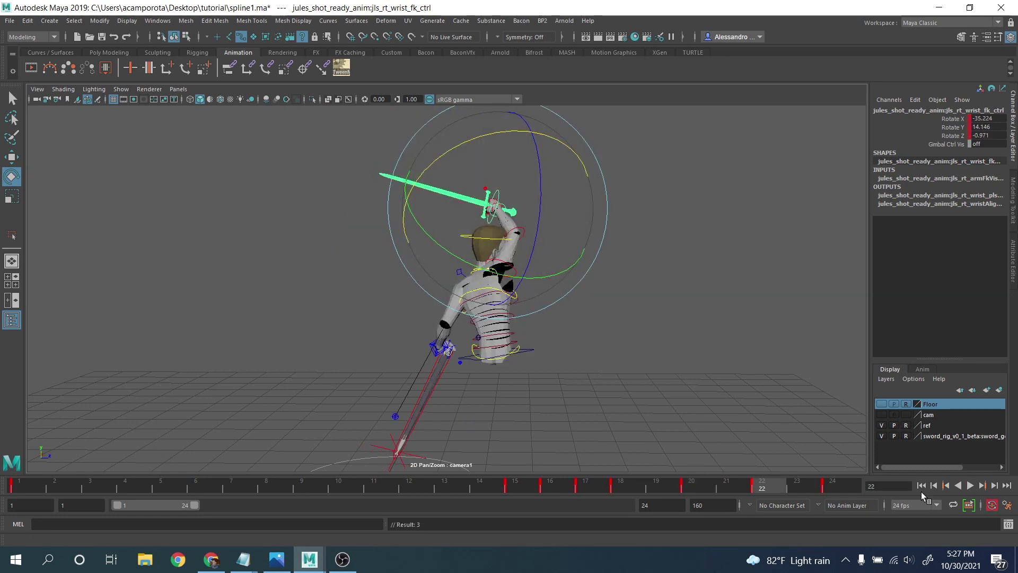
click(970, 484)
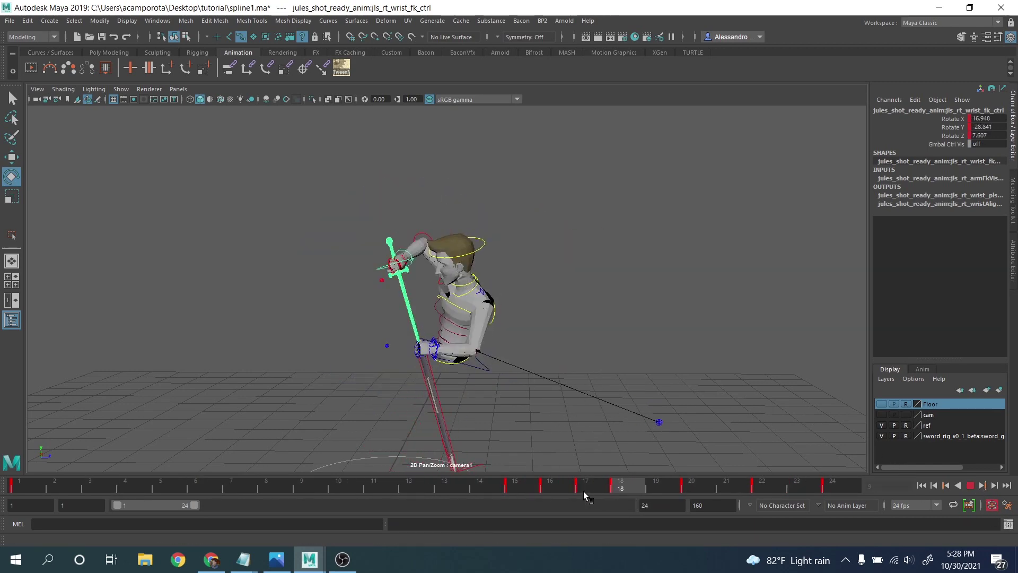
key(Escape)
click(851, 428)
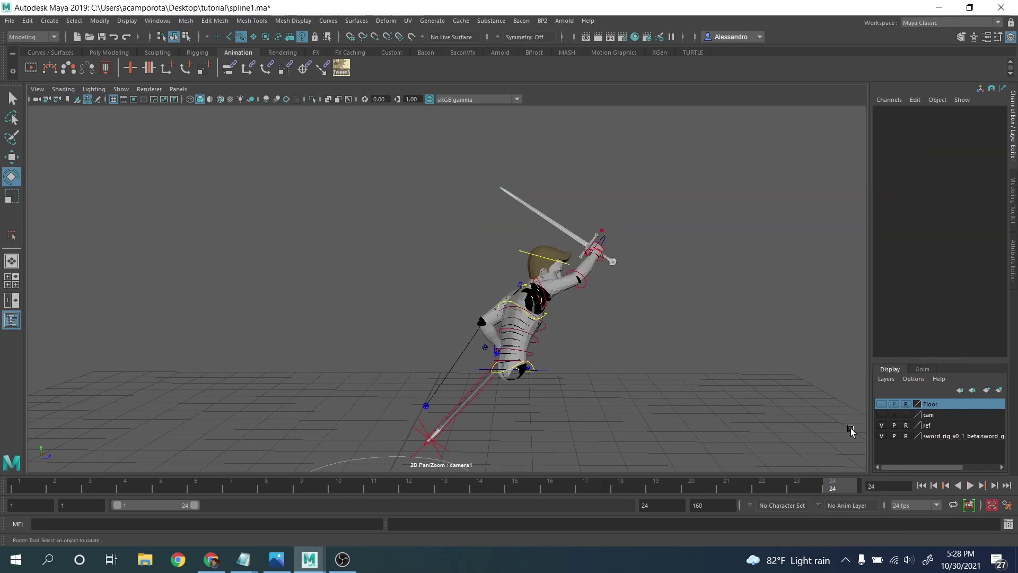
click(969, 486)
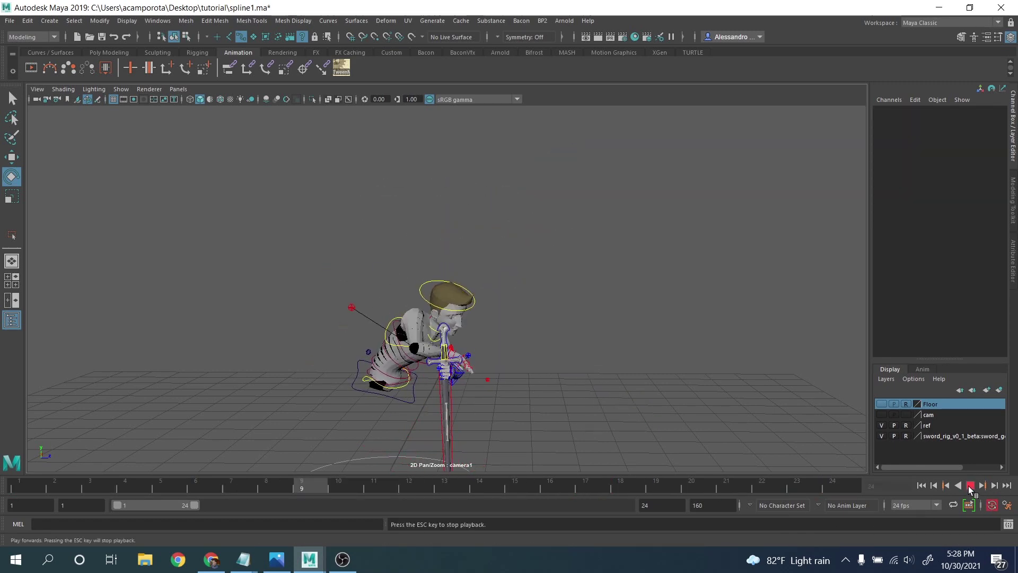
click(969, 485)
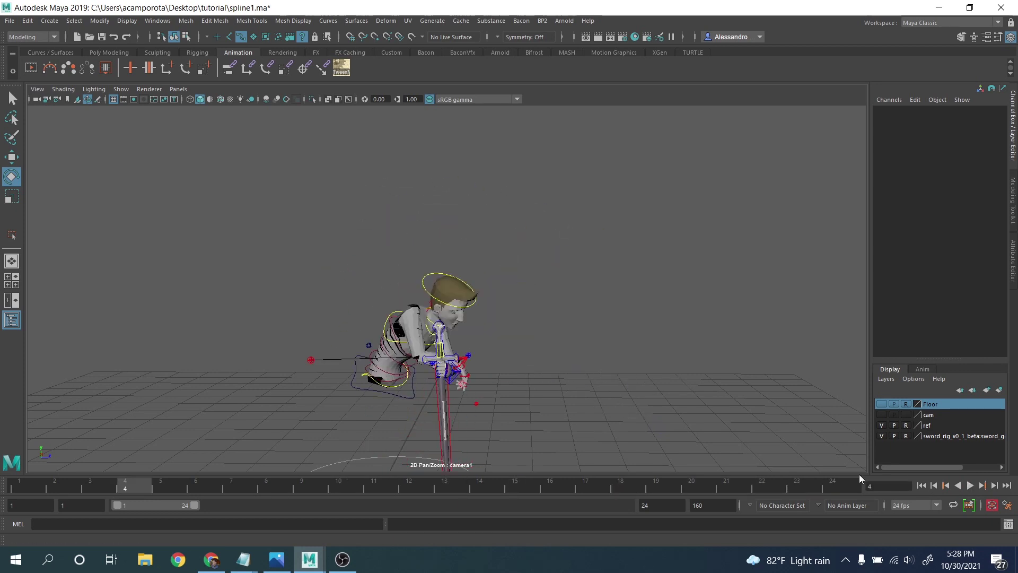
Step: Raise the right elbow pole-vector control around frame 8 and step through its neighbouring keys
click(303, 360)
drag(366, 486, 286, 477)
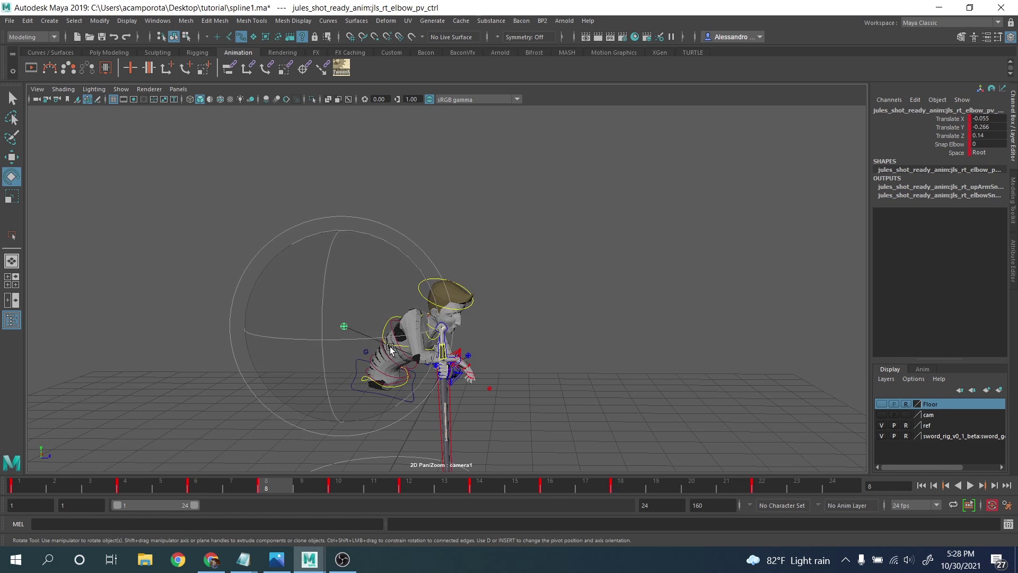
key(w)
key(comma)
key(period)
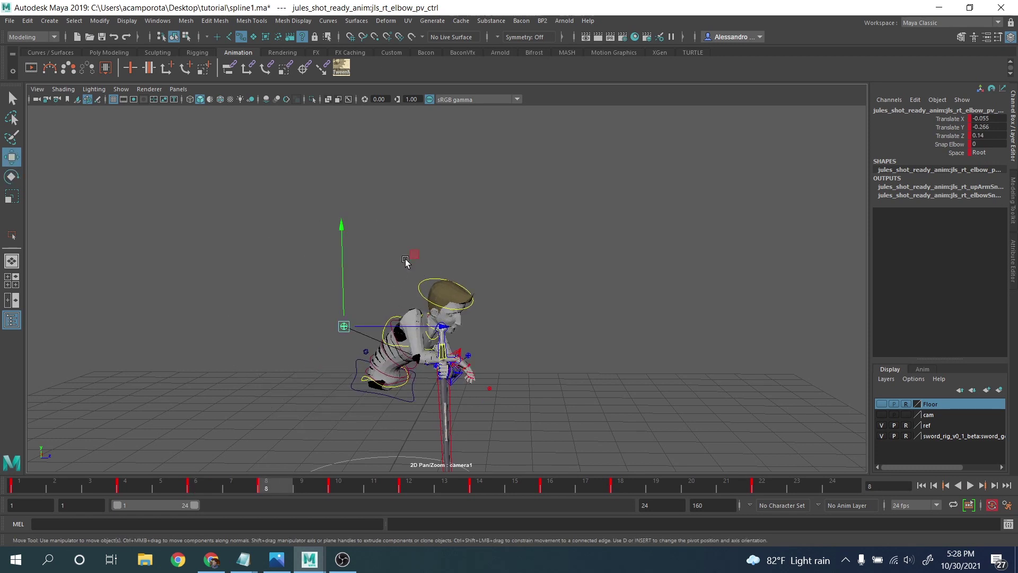
drag(411, 256, 422, 220)
key(period)
key(period)
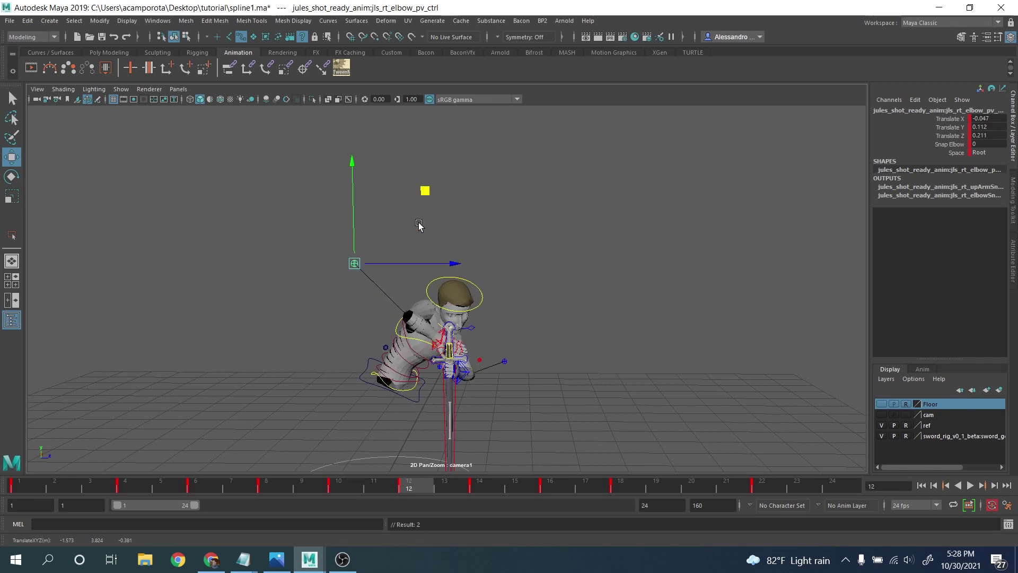
Step: Move the right elbow pole vector to about -0.047, 0.074, 0.165 at frame 12 and -0.088, 0.088, 0.065 at frame 14, and play the shot
key(period)
drag(446, 486, 400, 473)
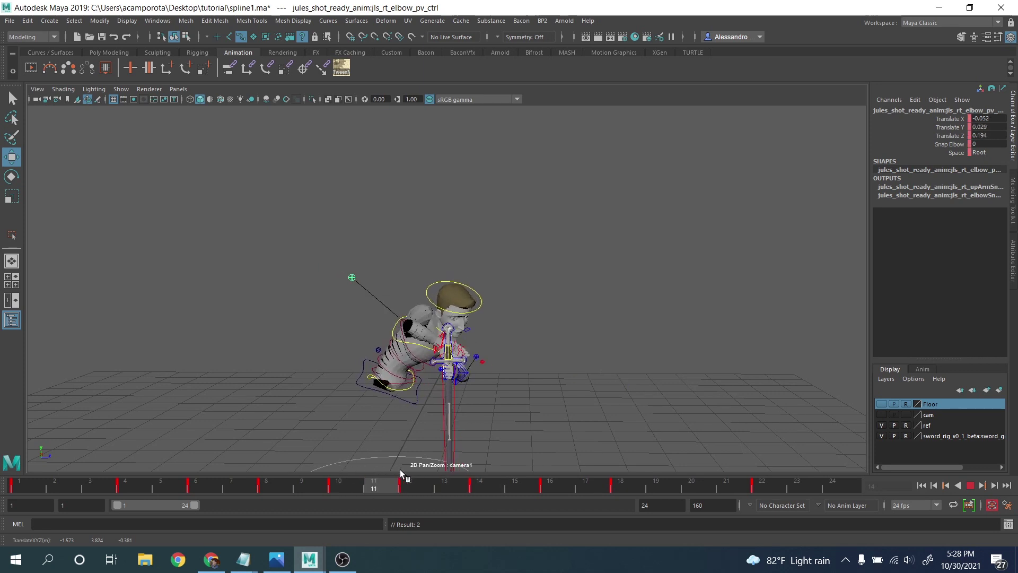
middle_drag(426, 192, 417, 197)
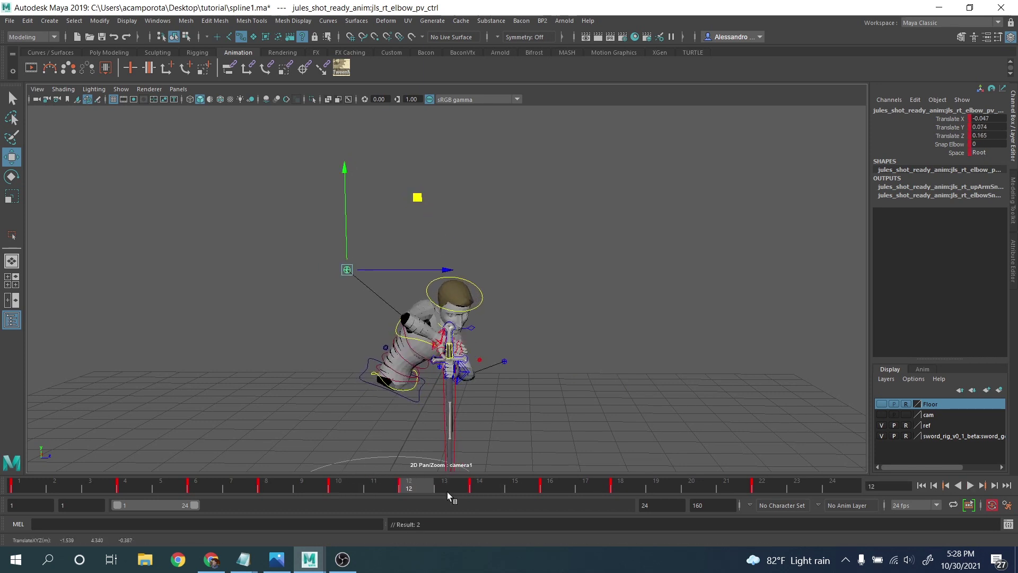
drag(447, 494, 478, 485)
middle_drag(395, 200, 393, 197)
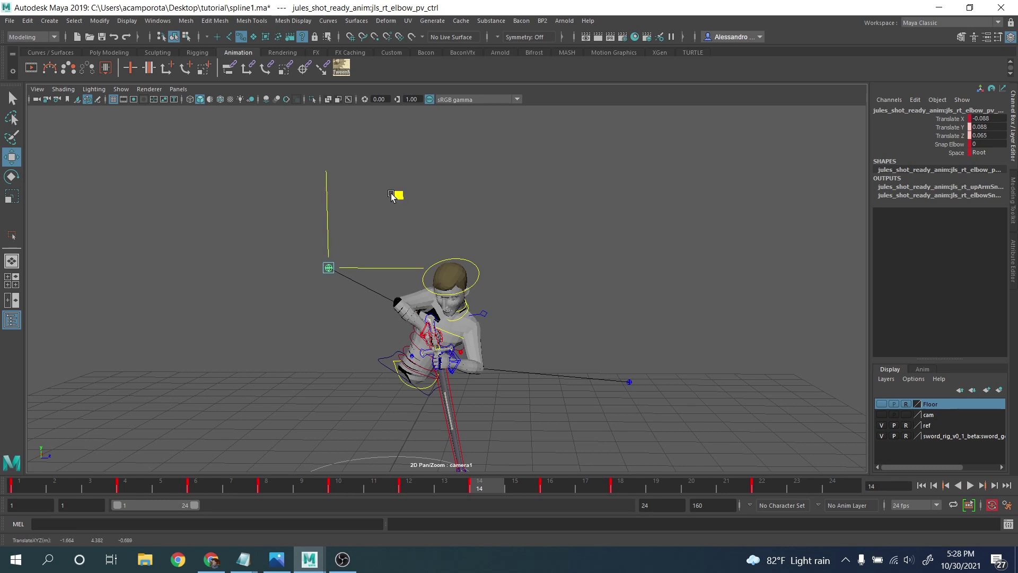
drag(514, 488, 880, 566)
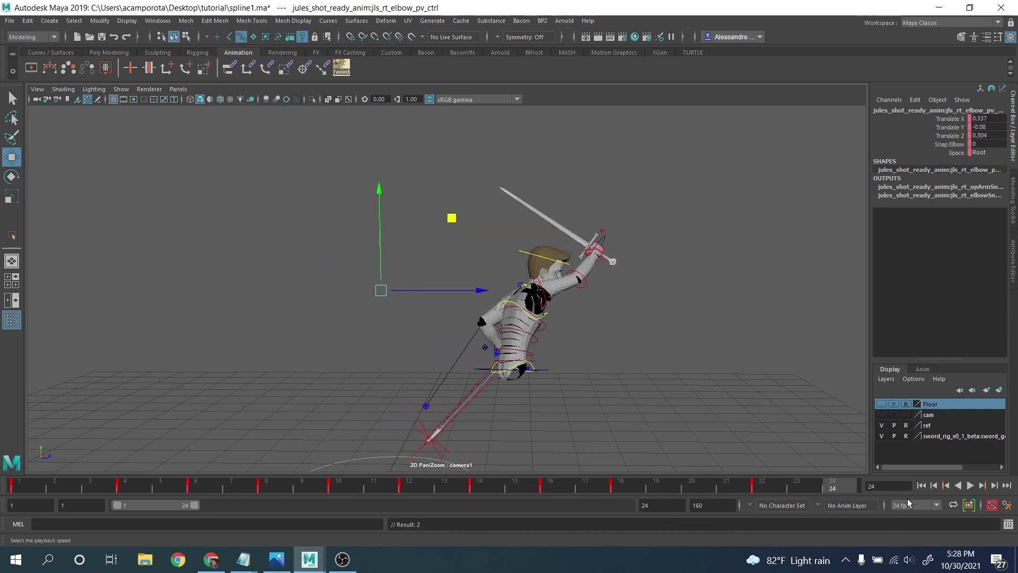
click(972, 482)
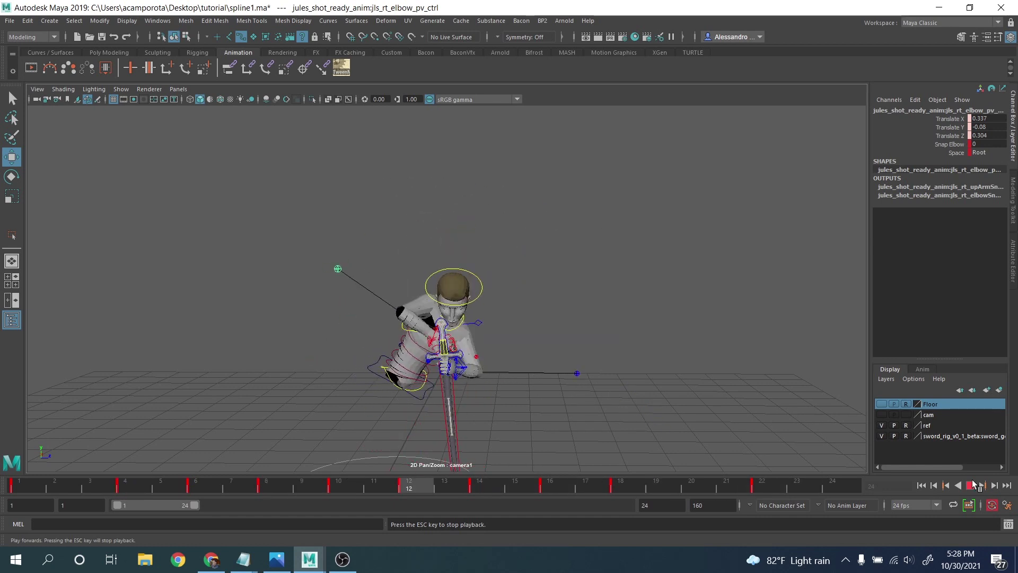
click(972, 483)
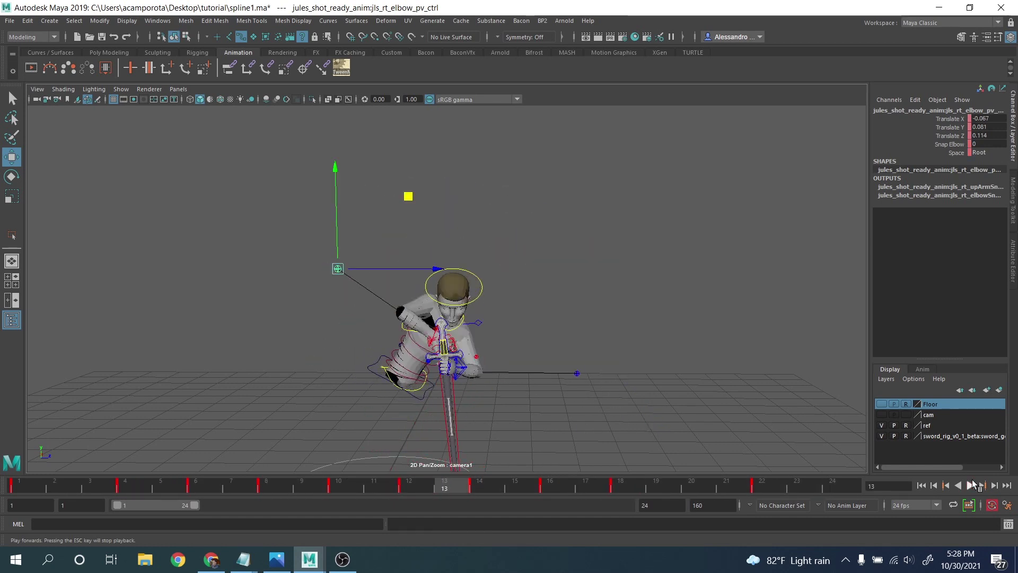
Step: Turn off camera1's 2D pan/zoom and switch the Left Leg and Right Leg on in the proxy limb control
key(backslash)
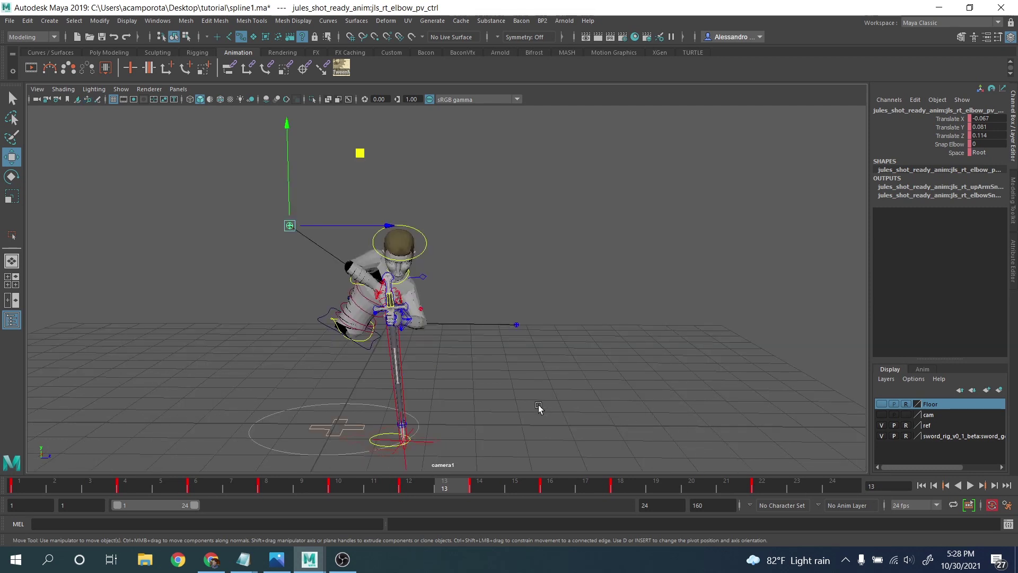
click(333, 435)
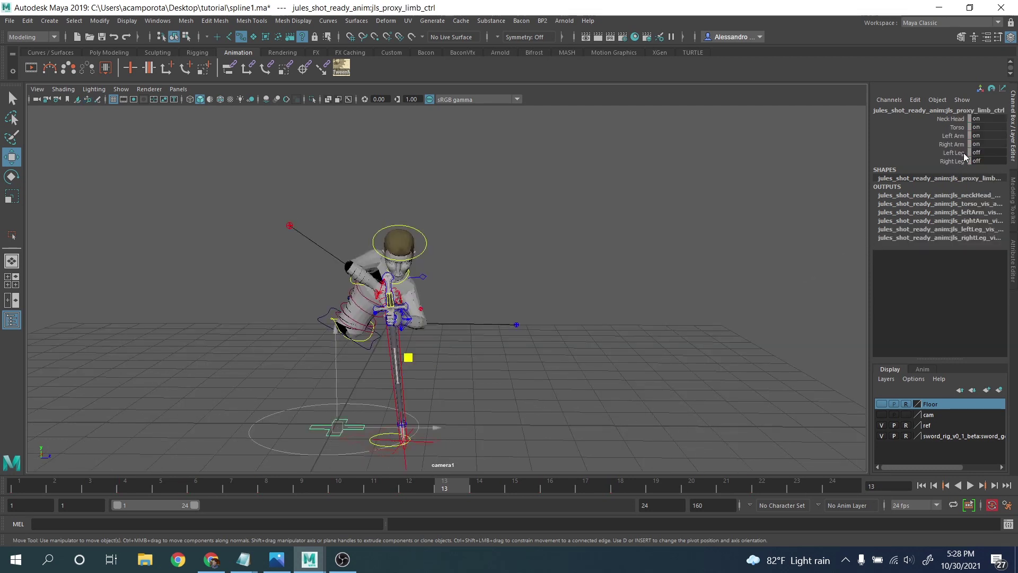
drag(953, 152, 952, 161)
middle_drag(952, 161, 907, 213)
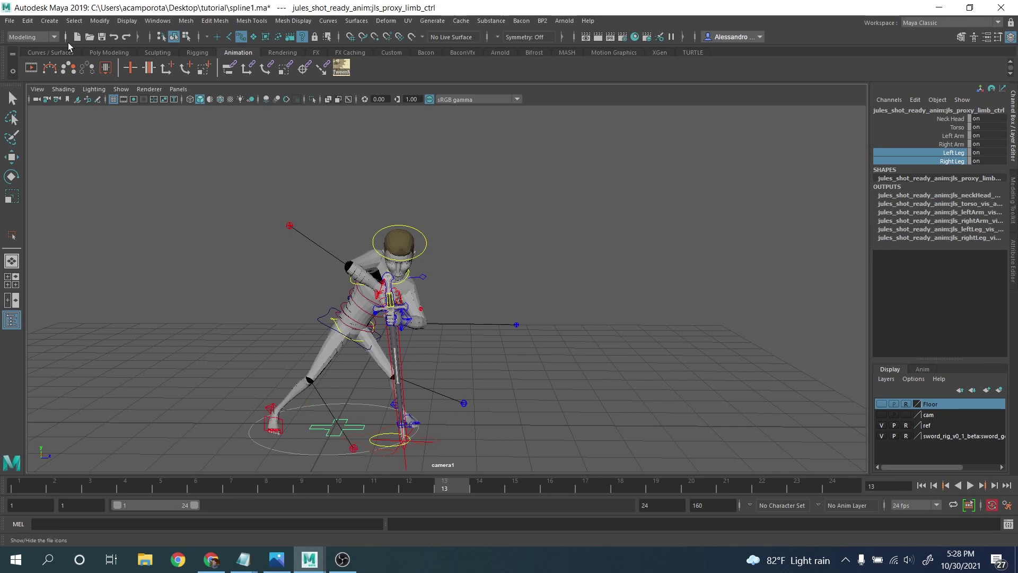
Step: Hide NURBS curves, image planes and locators in the viewport and play the clean shot
click(121, 88)
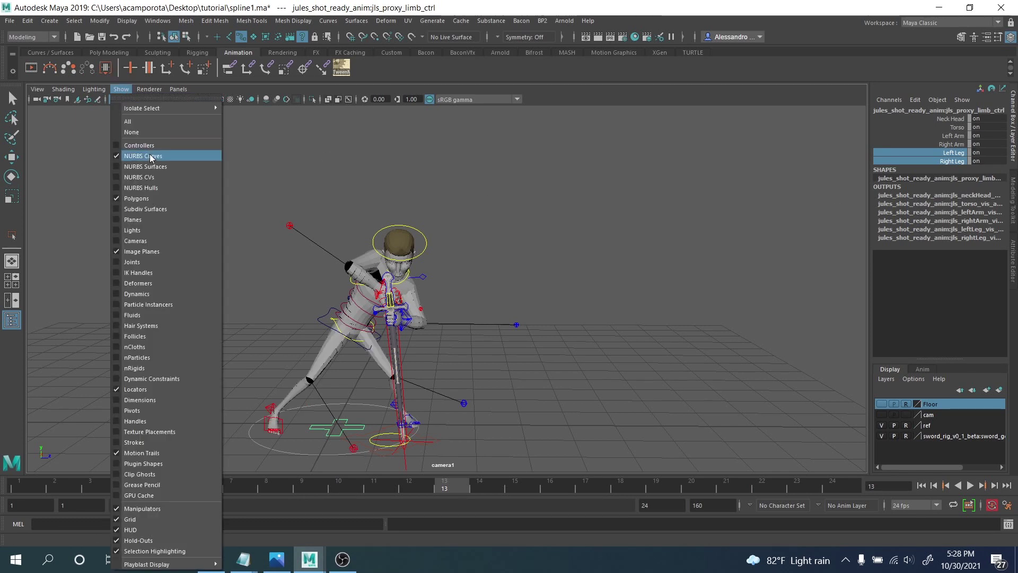
click(182, 155)
click(238, 189)
key(w)
click(121, 88)
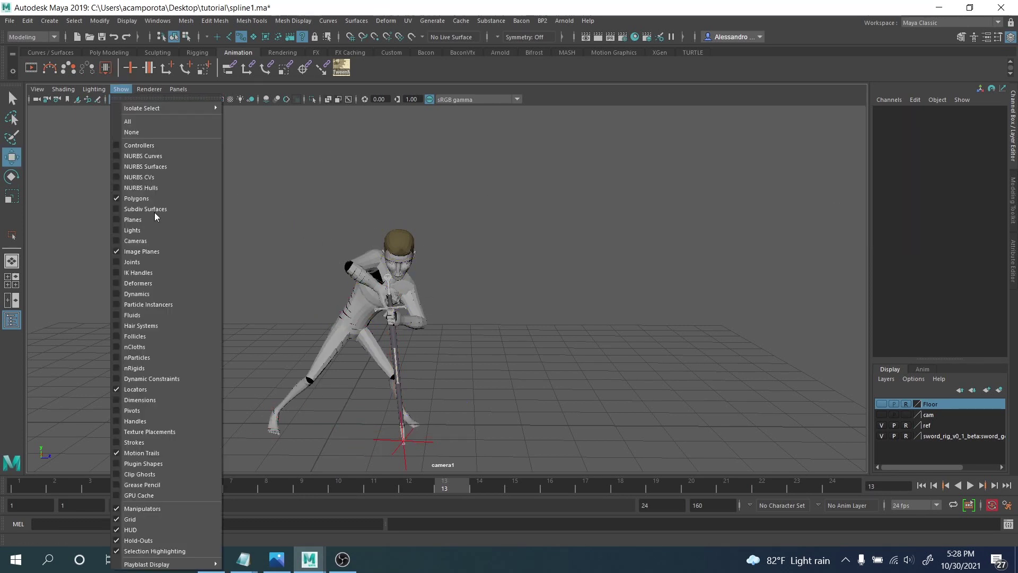
click(152, 252)
click(121, 89)
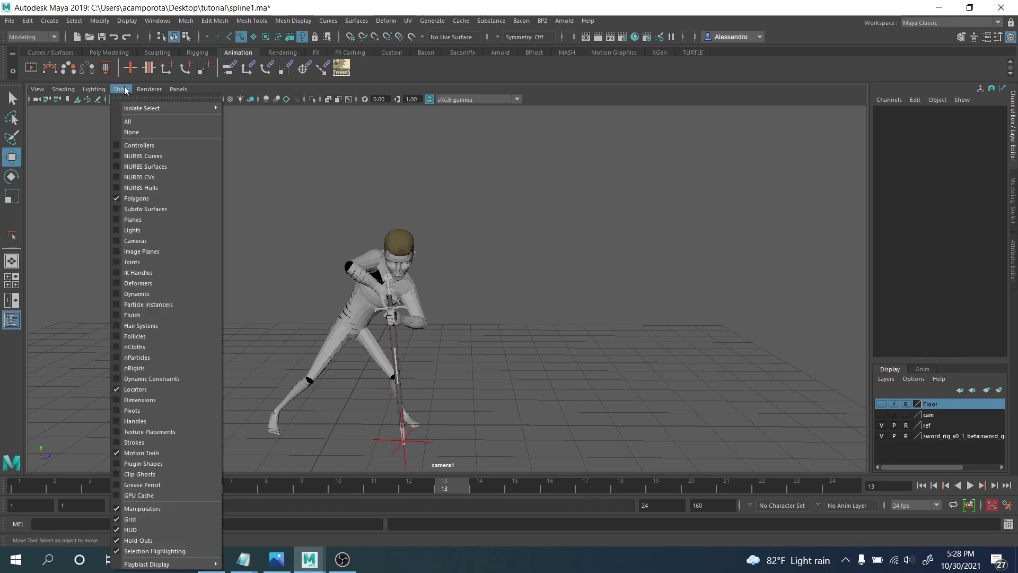
click(136, 389)
click(968, 485)
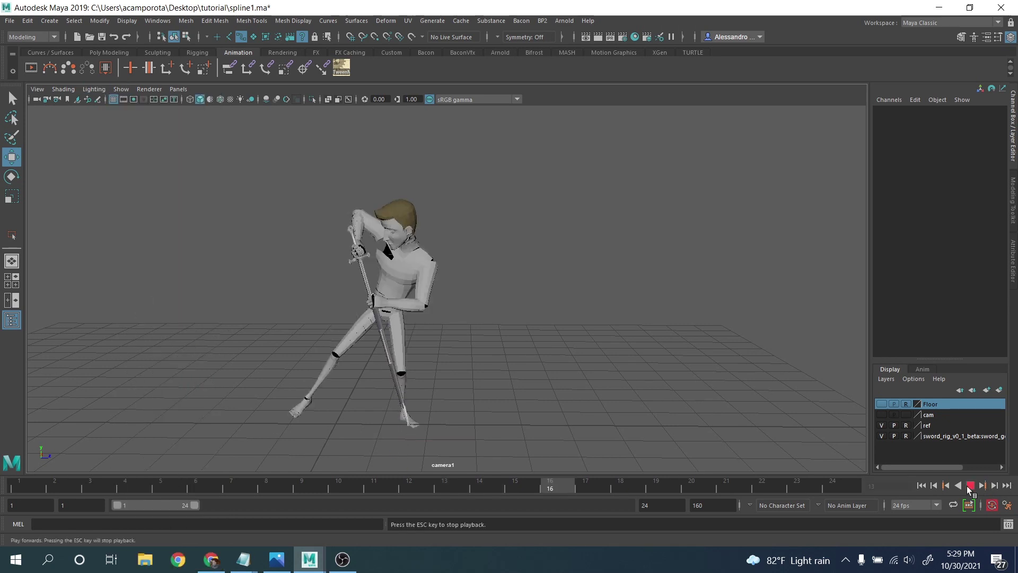